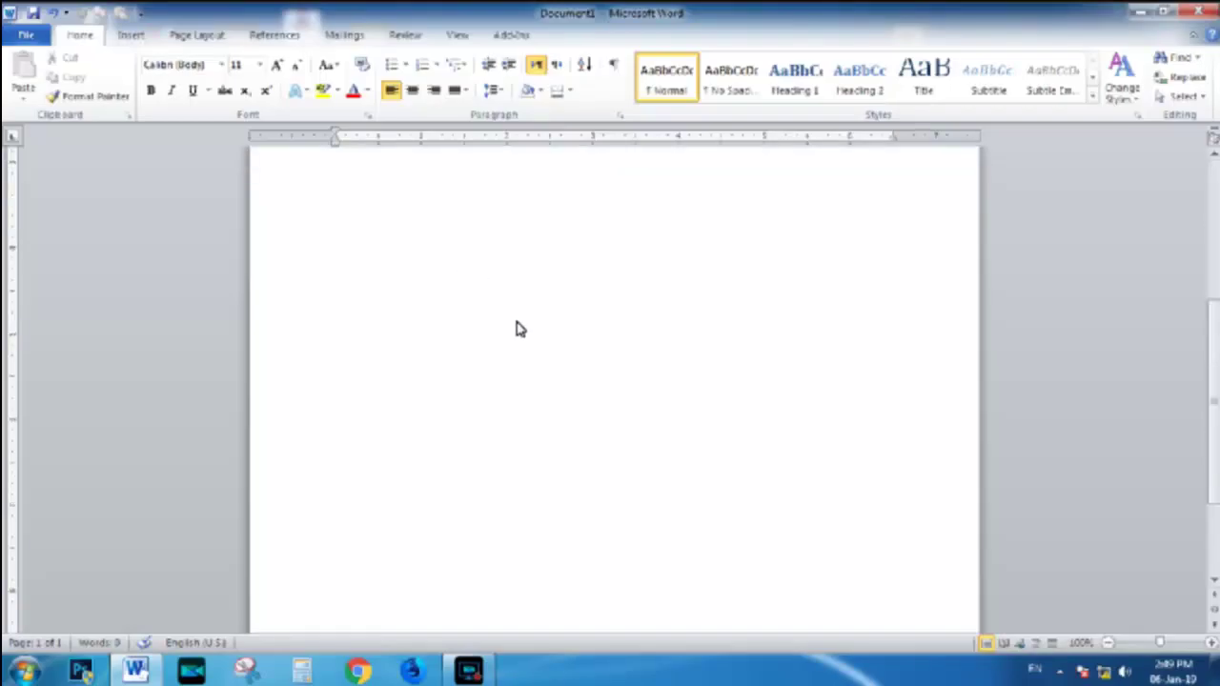
- Set Narrow page margins and A4 paper size, keeping the current orientation
{"action": "left_click", "coordinate": [218, 35]}
{"action": "left_click", "coordinate": [134, 84]}
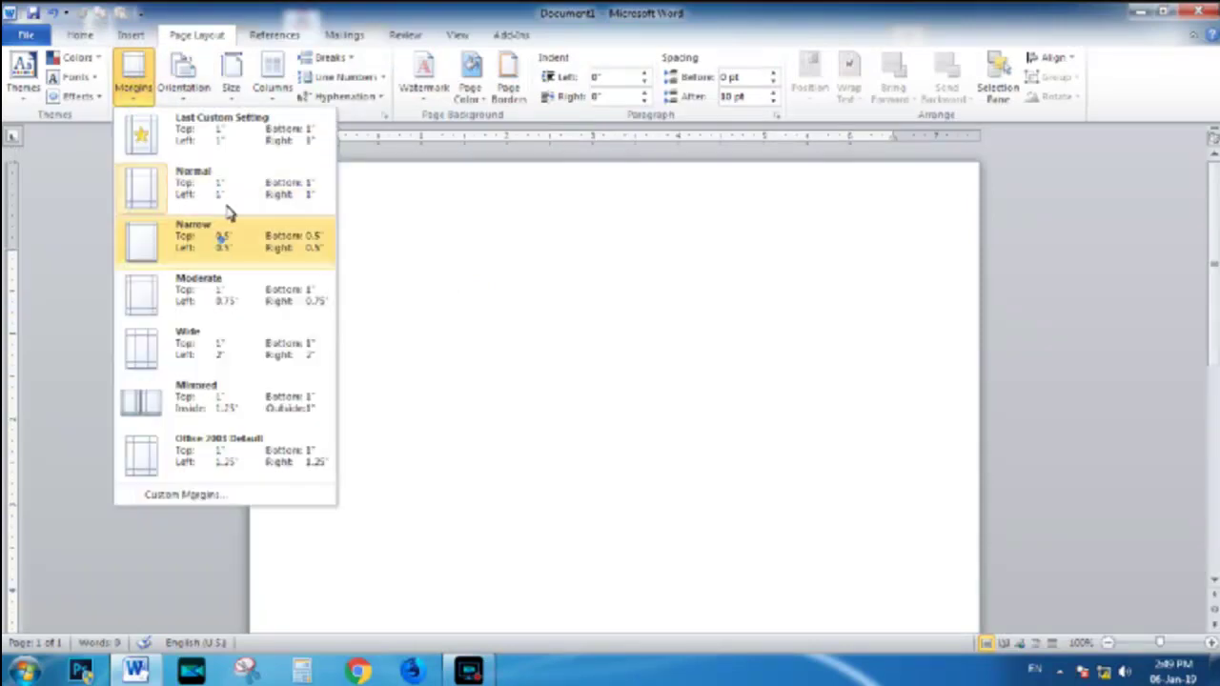
{"action": "left_click", "coordinate": [227, 224]}
{"action": "left_click", "coordinate": [225, 92]}
{"action": "scroll", "coordinate": [286, 181], "scroll_direction": "up", "scroll_amount": 5}
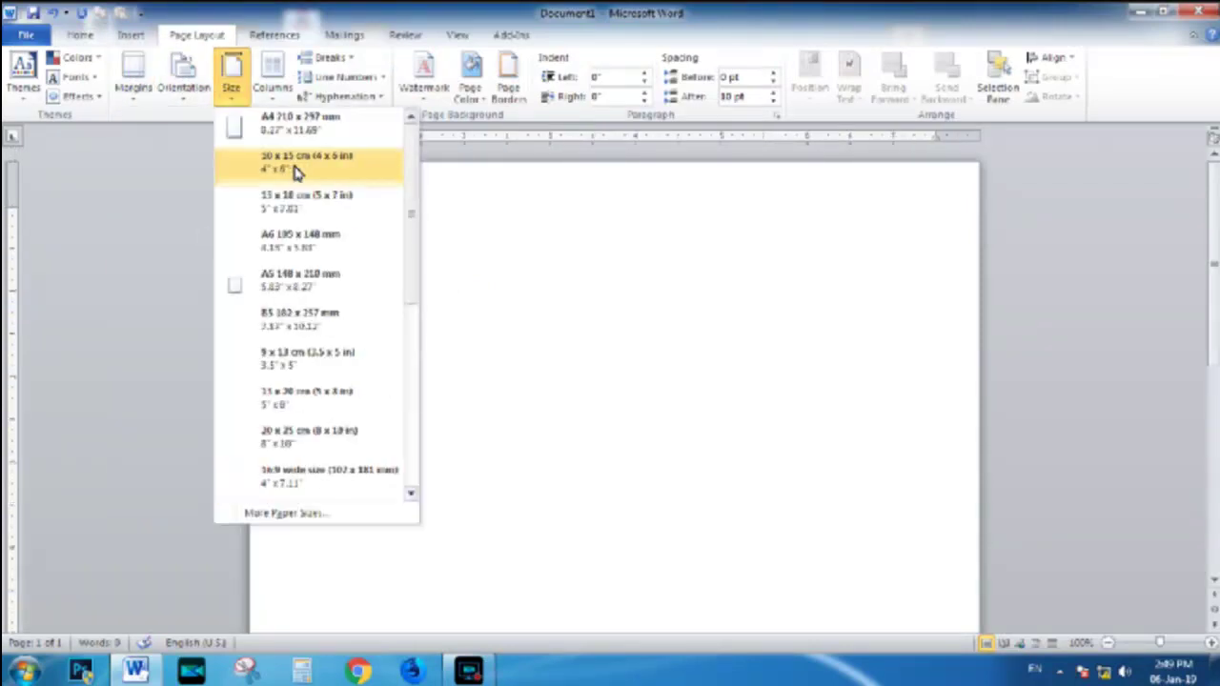
{"action": "left_click", "coordinate": [286, 200]}
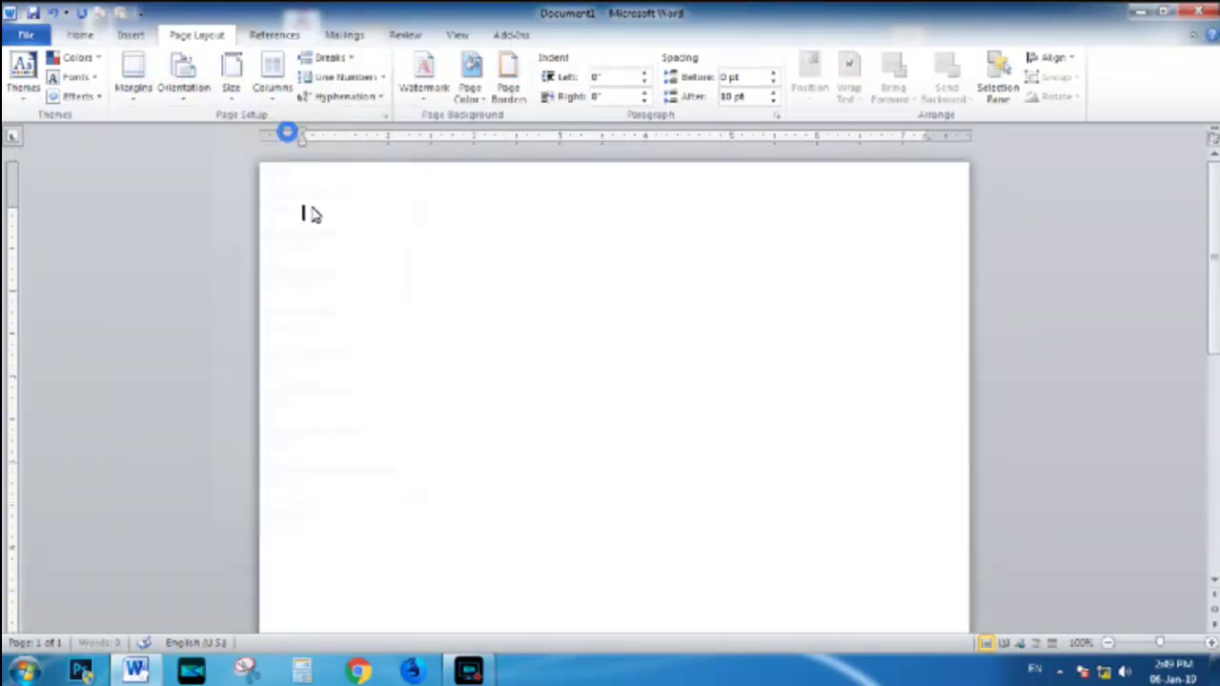
{"action": "left_click", "coordinate": [184, 108]}
{"action": "left_click", "coordinate": [157, 96]}
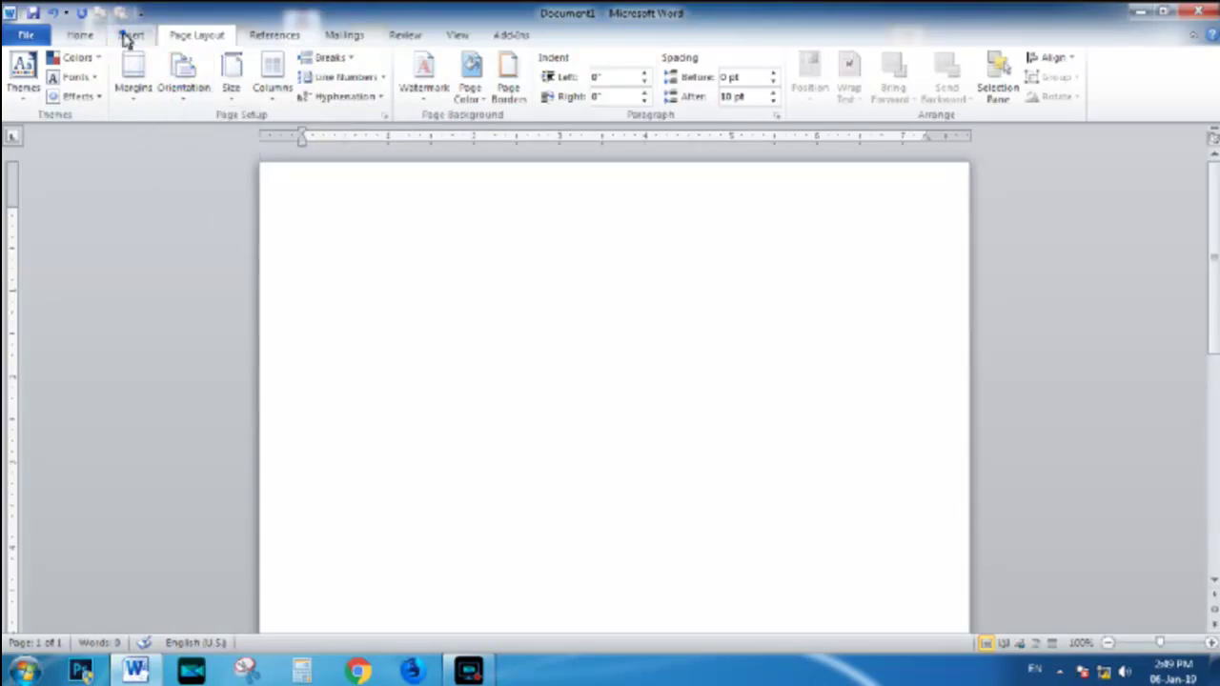
{"action": "left_click", "coordinate": [130, 36]}
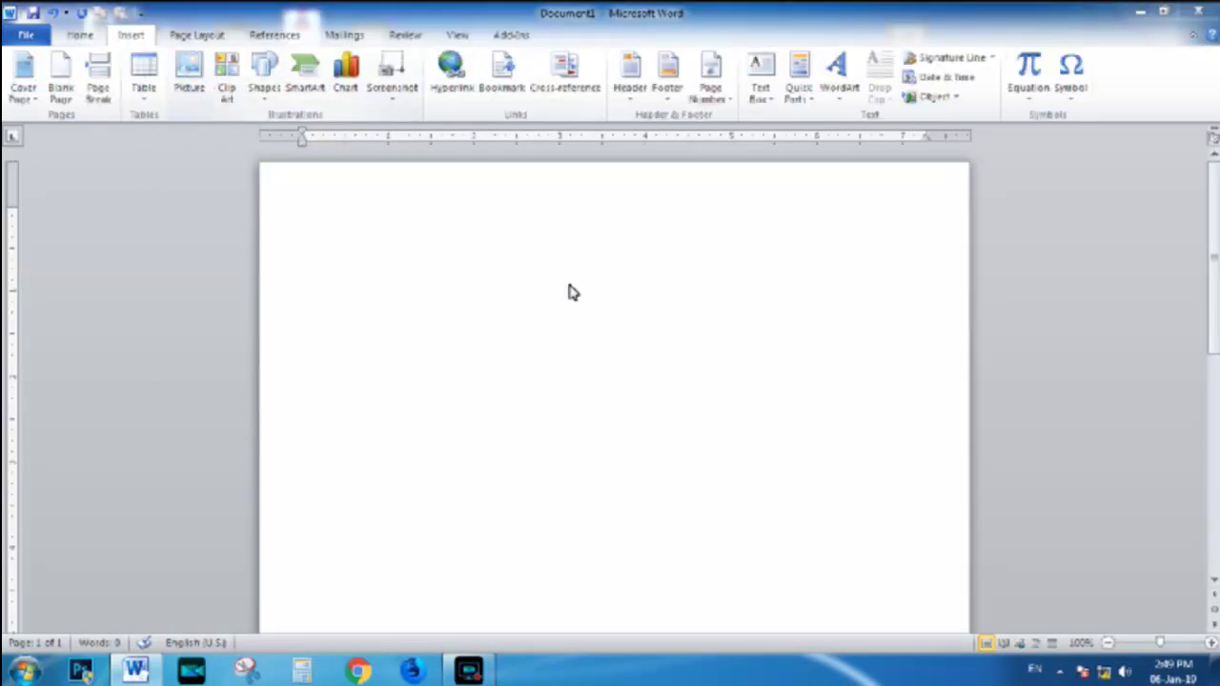
- Insert the Panam-Nagar-ruins photo from the Desktop's Photos folder
{"action": "left_click", "coordinate": [201, 229]}
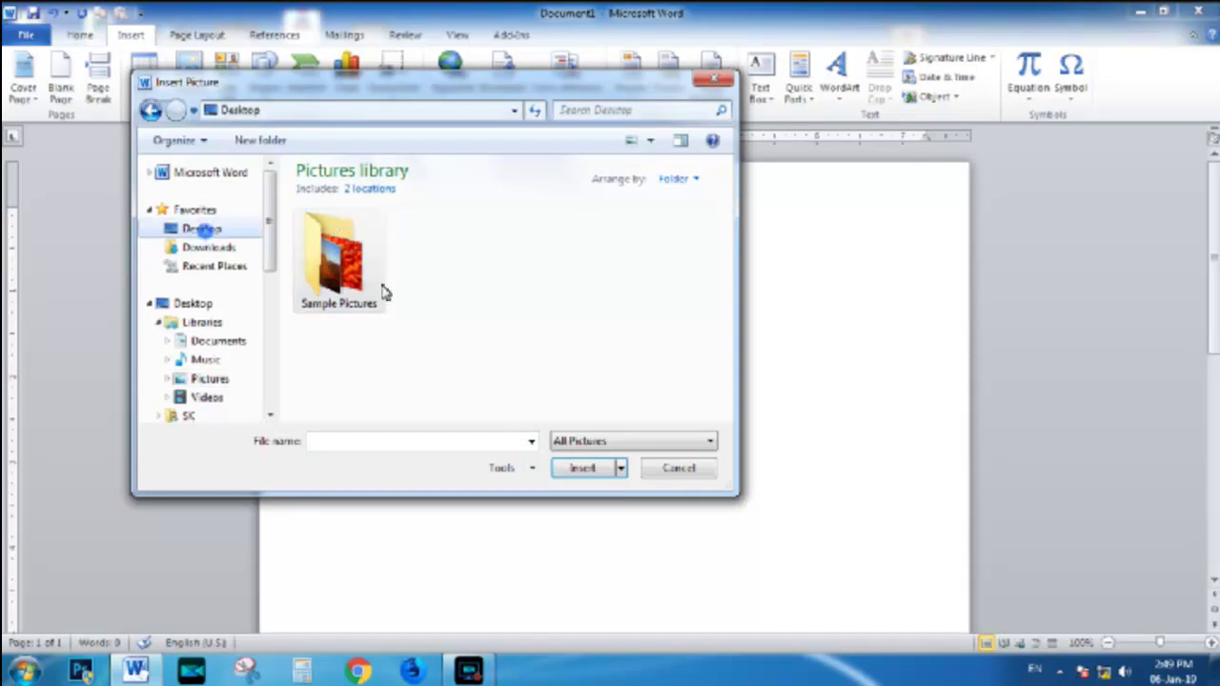
{"action": "scroll", "coordinate": [391, 339], "scroll_direction": "down", "scroll_amount": 5}
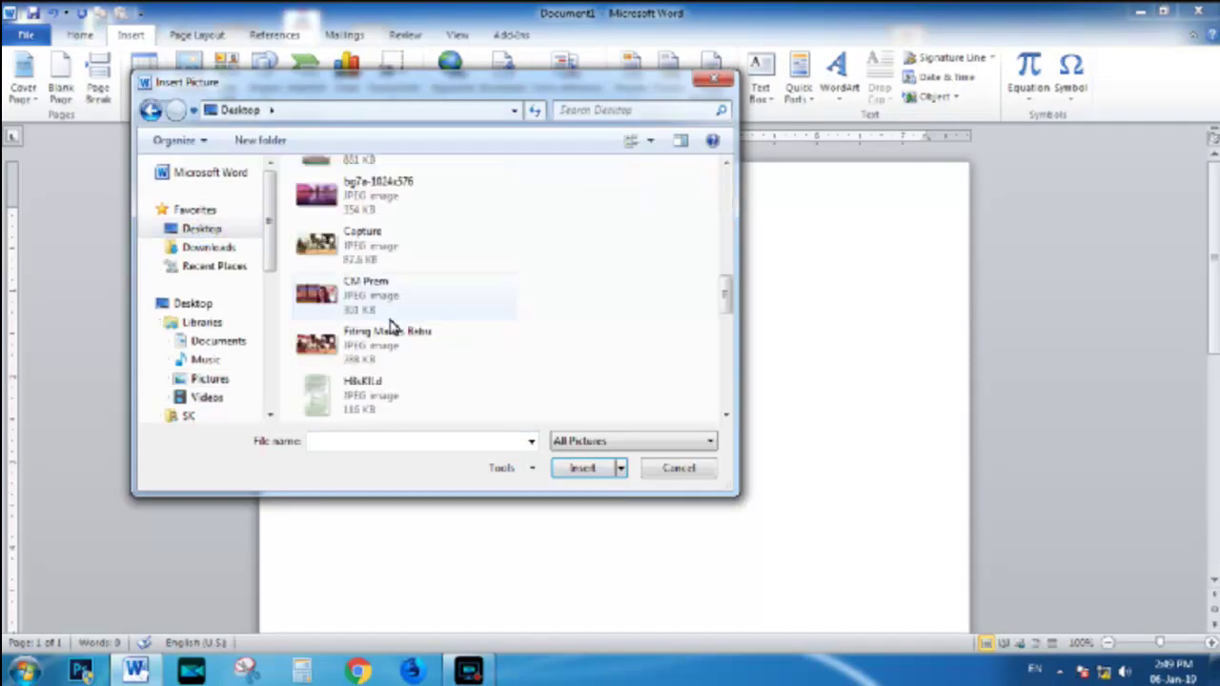
{"action": "scroll", "coordinate": [373, 240], "scroll_direction": "up", "scroll_amount": 3}
{"action": "scroll", "coordinate": [372, 243], "scroll_direction": "up", "scroll_amount": 5}
{"action": "double_click", "coordinate": [372, 369]}
{"action": "left_click", "coordinate": [422, 231]}
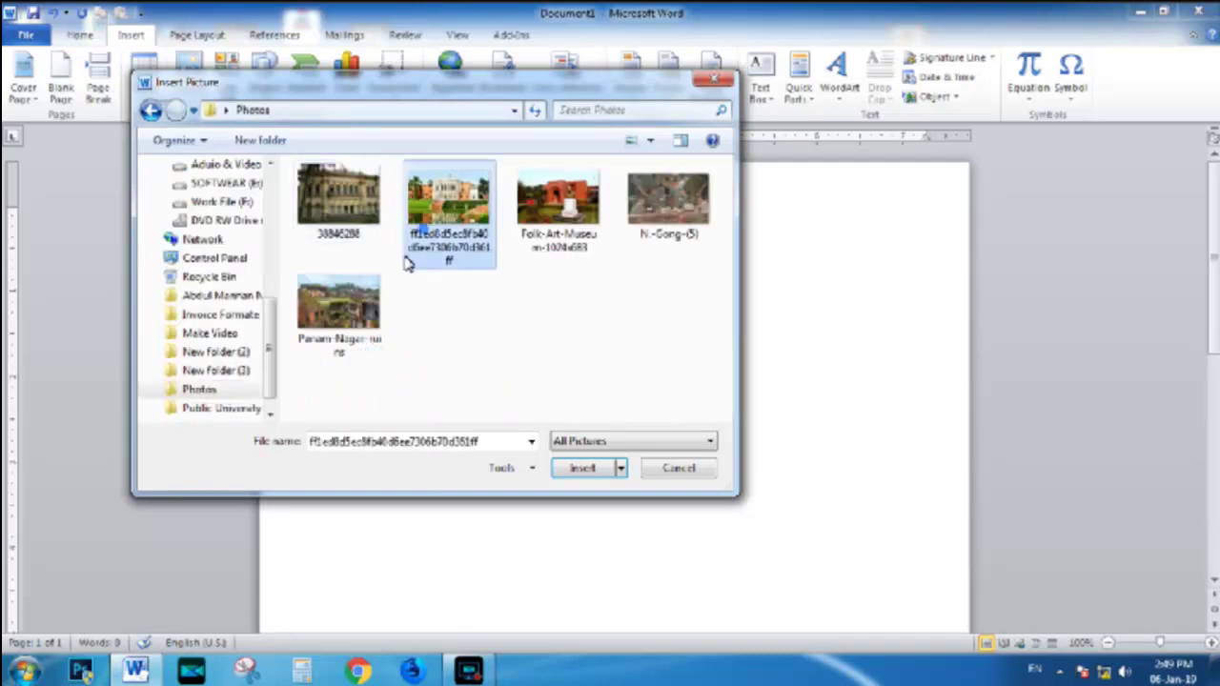
{"action": "left_click", "coordinate": [353, 343]}
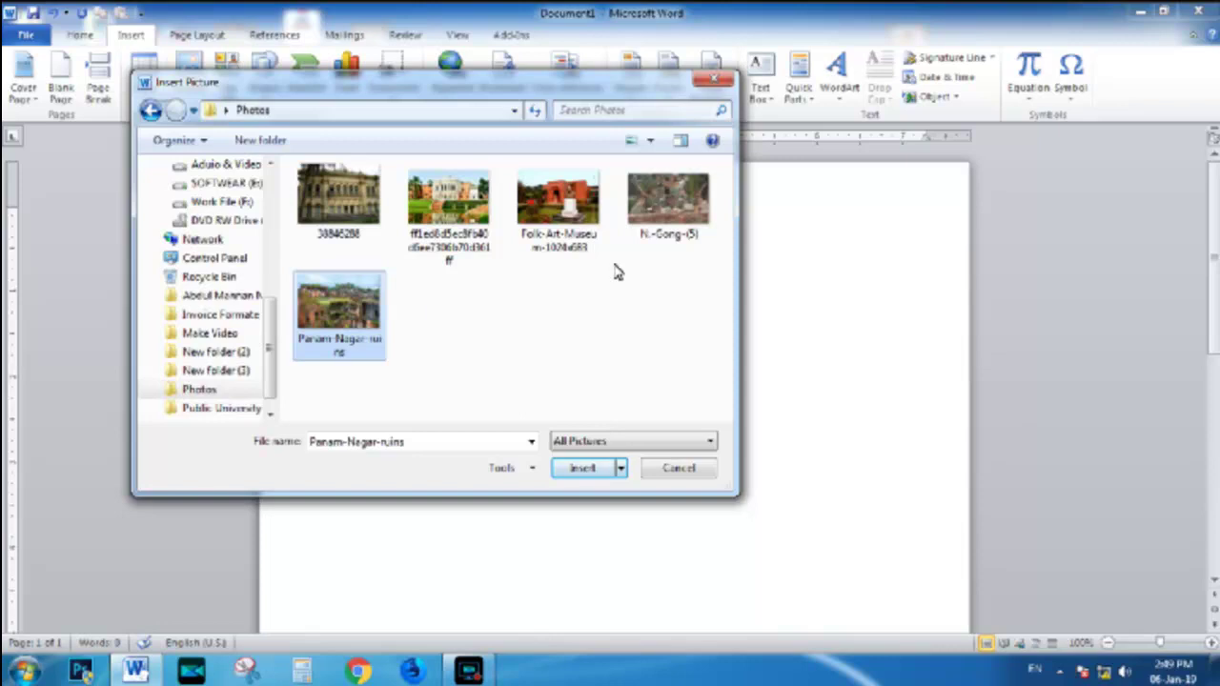
{"action": "left_click", "coordinate": [582, 468]}
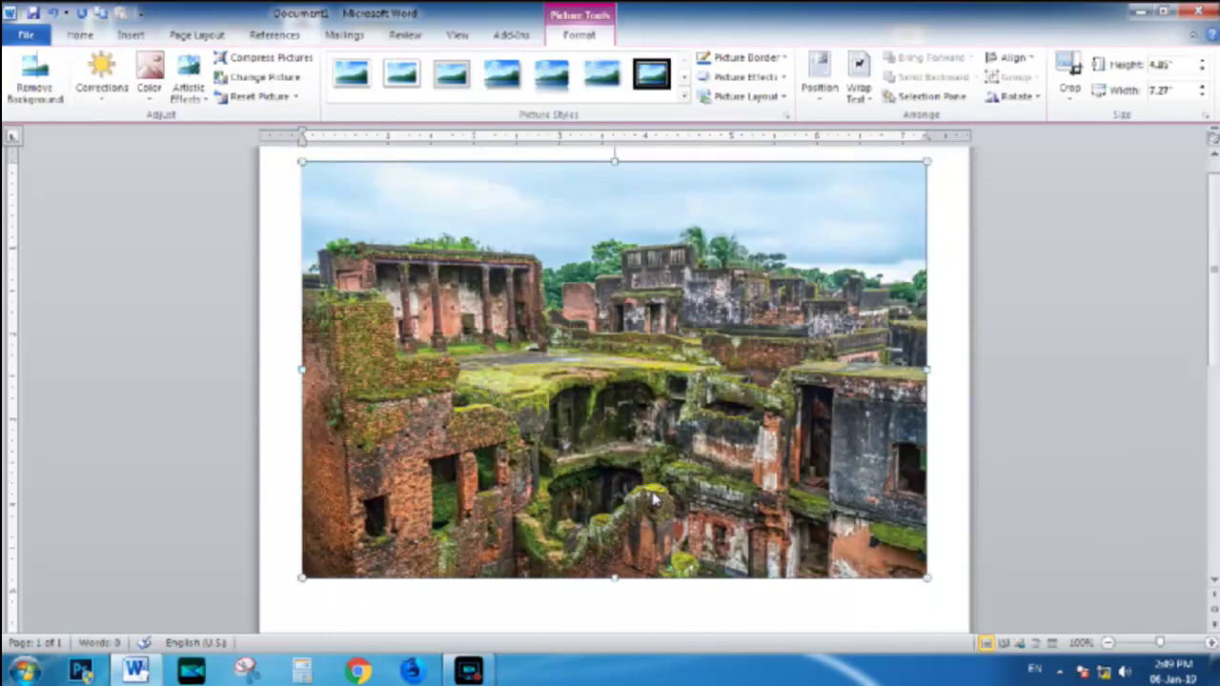
- Set the photo behind text, move it to the left edge and stretch it to page width
{"action": "scroll", "coordinate": [654, 497], "scroll_direction": "down", "scroll_amount": 2}
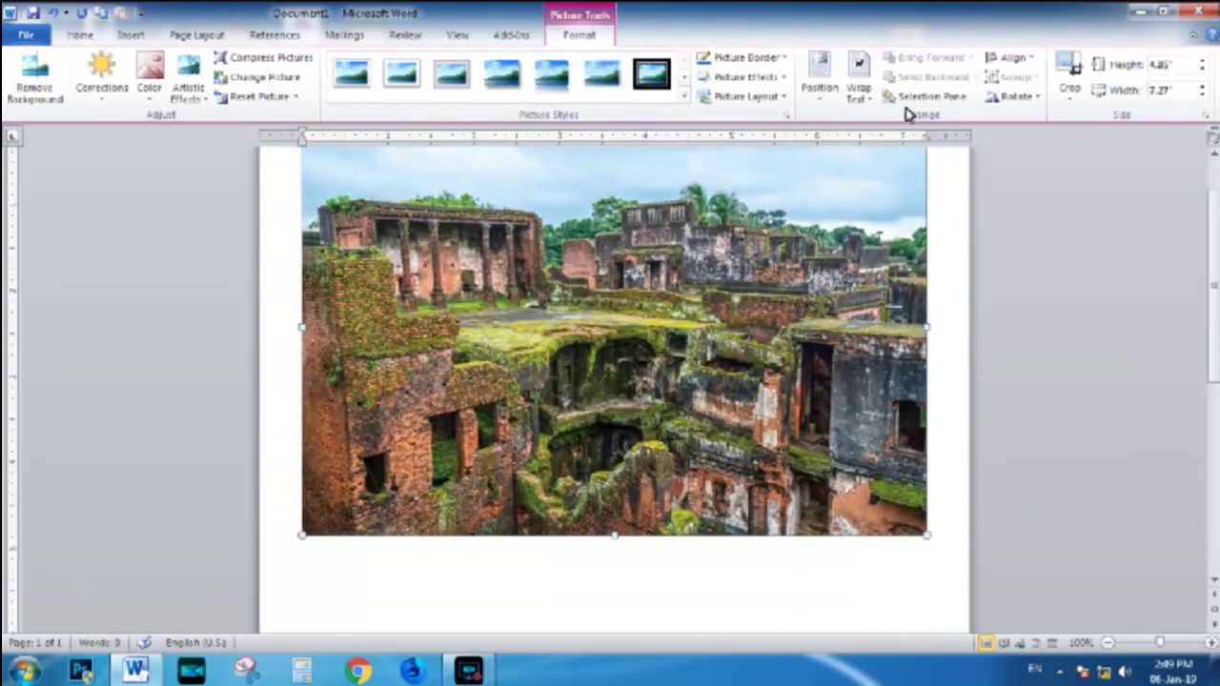
{"action": "left_click", "coordinate": [861, 88]}
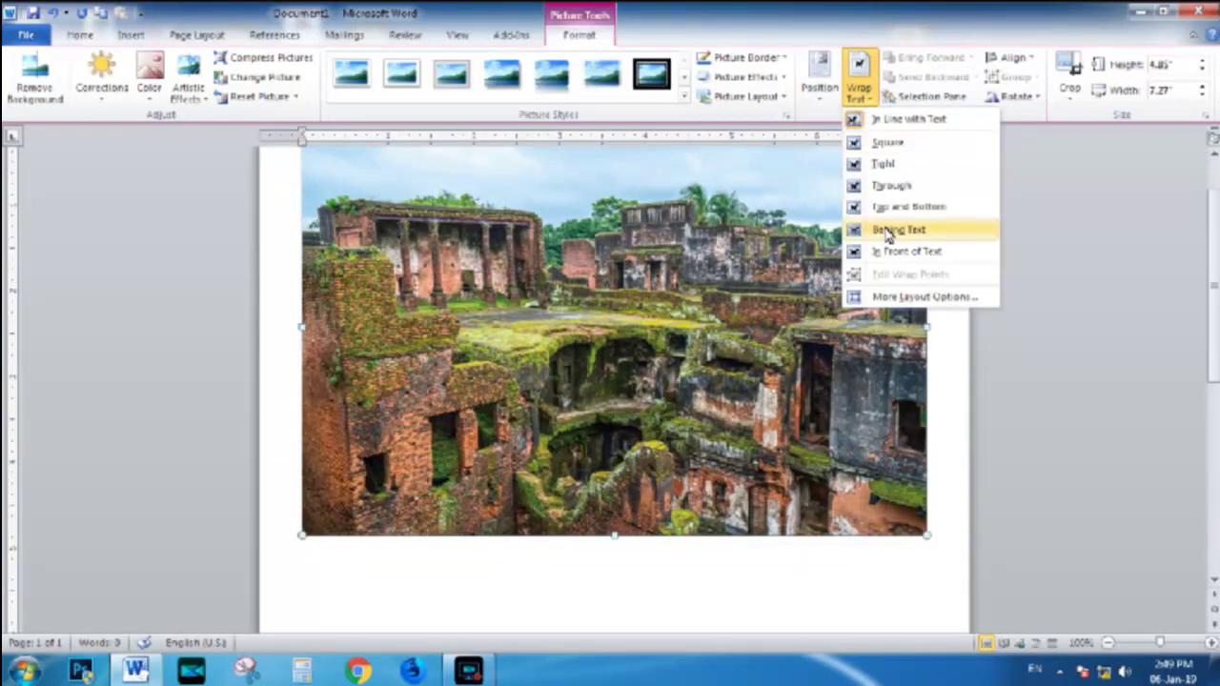
{"action": "left_click", "coordinate": [886, 231]}
{"action": "scroll", "coordinate": [876, 381], "scroll_direction": "down", "scroll_amount": 4}
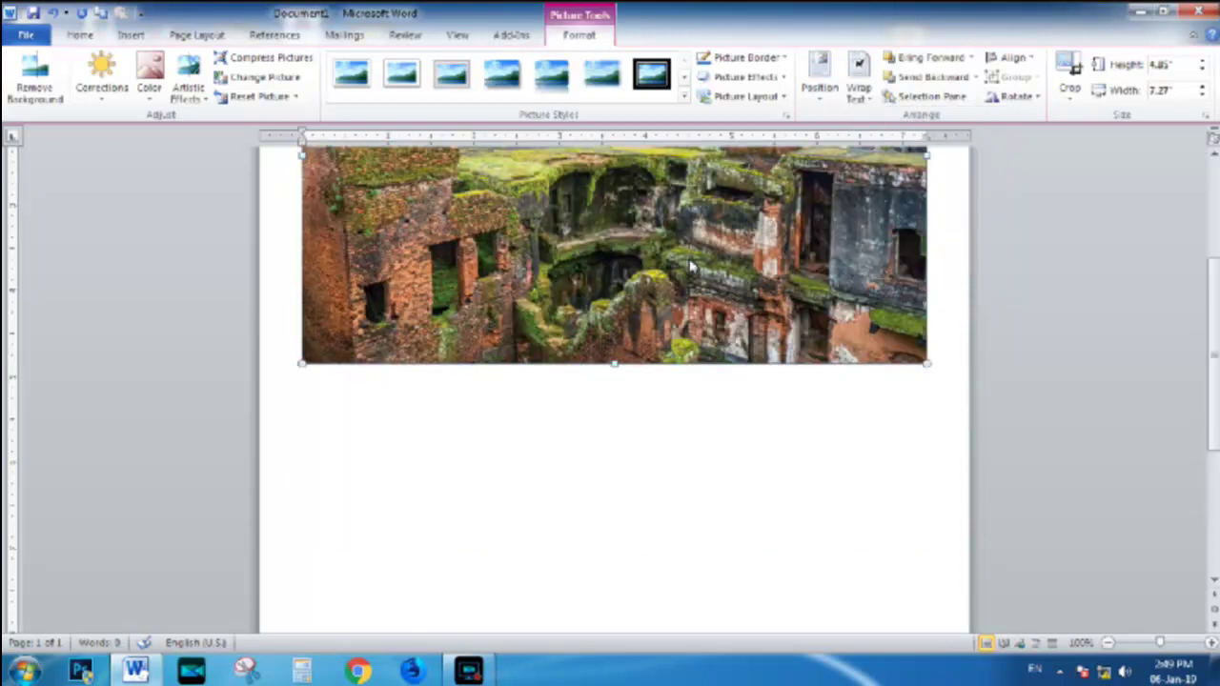
{"action": "left_click_drag", "start_coordinate": [685, 312], "coordinate": [631, 442]}
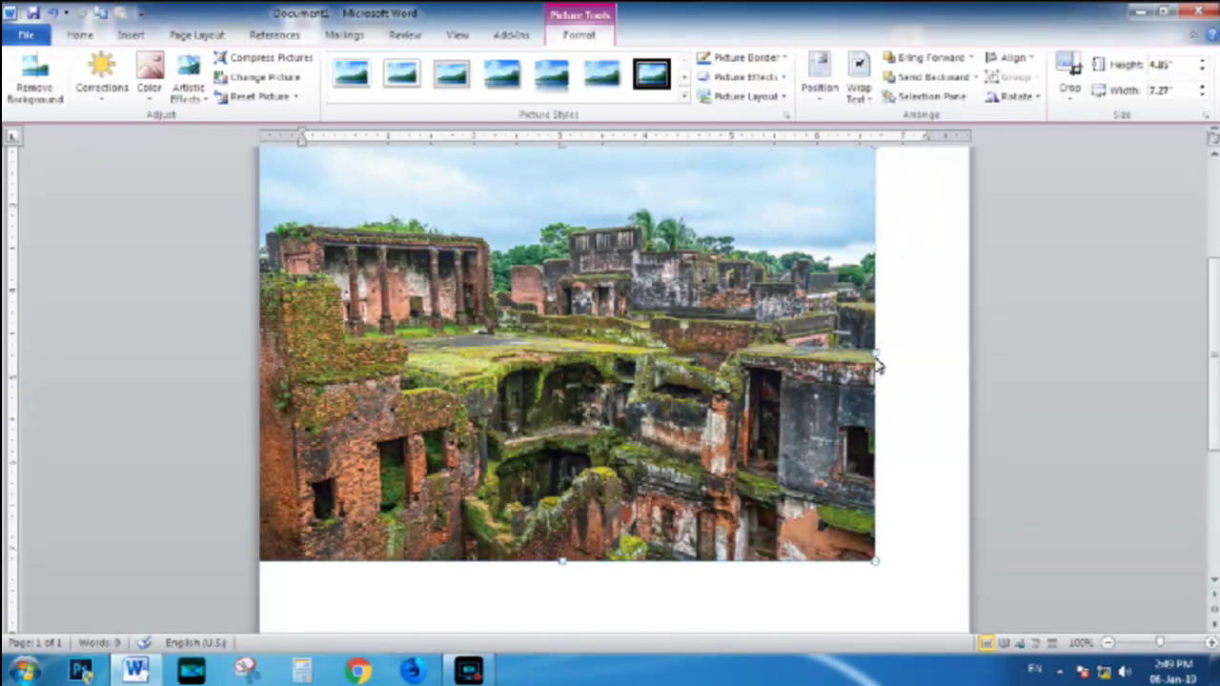
{"action": "left_click_drag", "start_coordinate": [897, 363], "coordinate": [818, 374]}
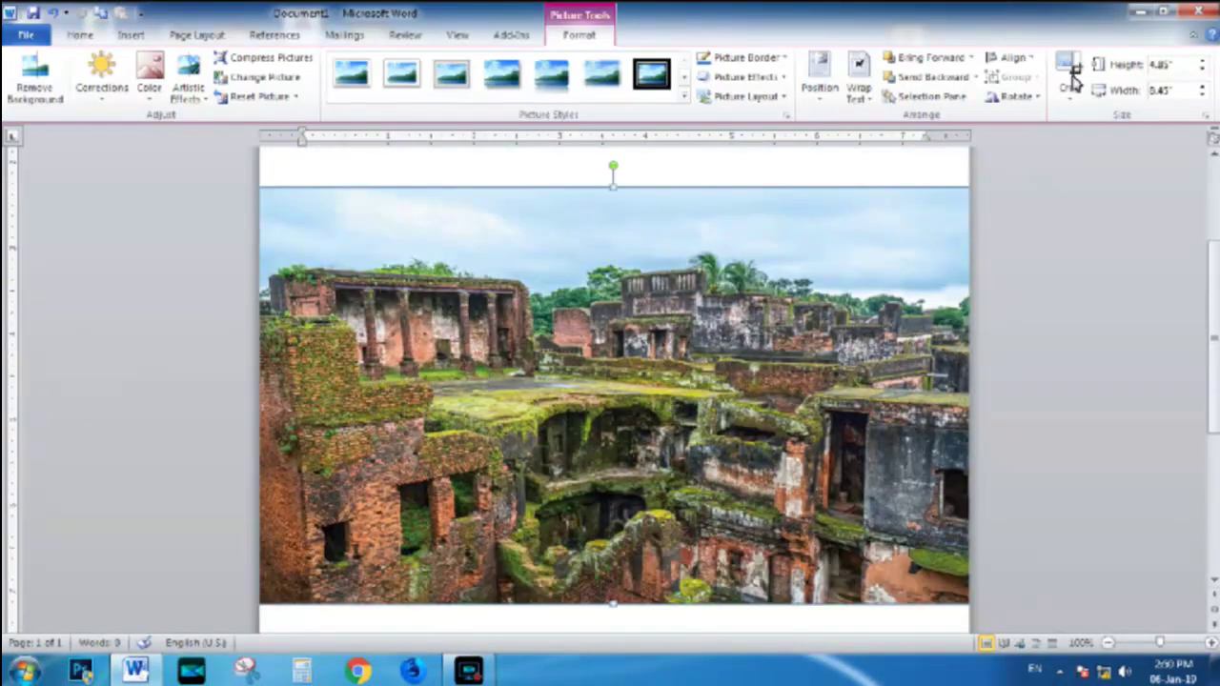
- Crop off the photo's lower part, leaving a 2.97"-tall banner strip
{"action": "left_click", "coordinate": [1072, 81]}
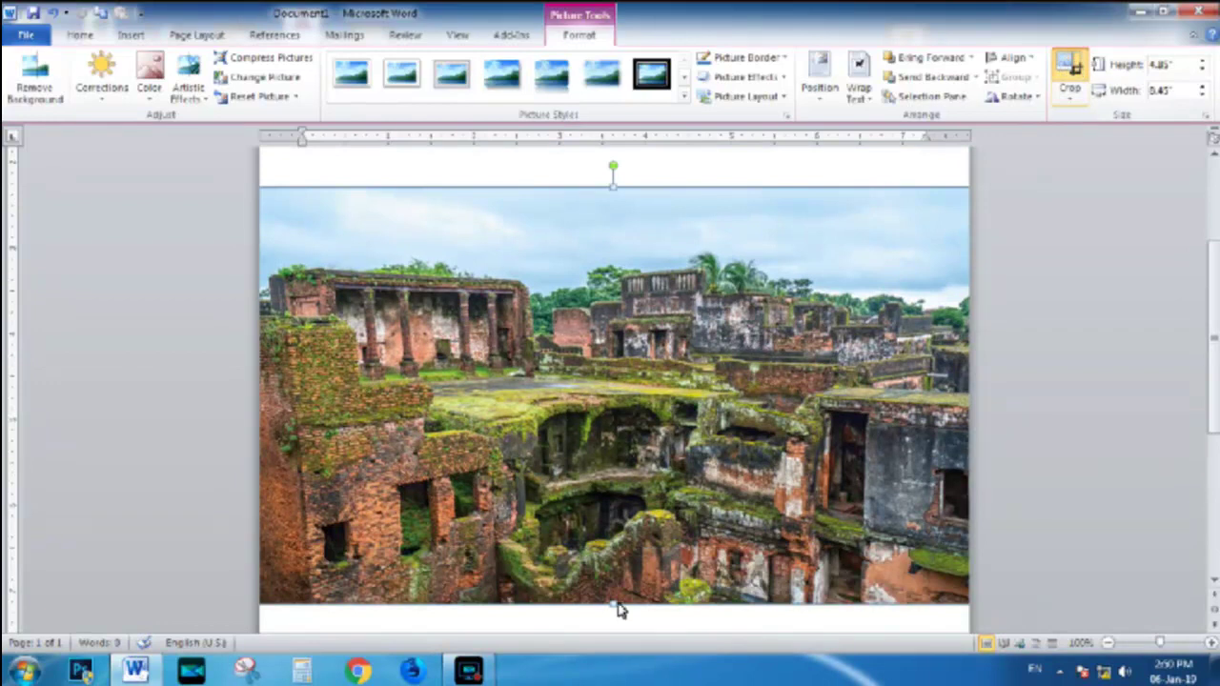
{"action": "left_click_drag", "start_coordinate": [615, 605], "coordinate": [619, 444]}
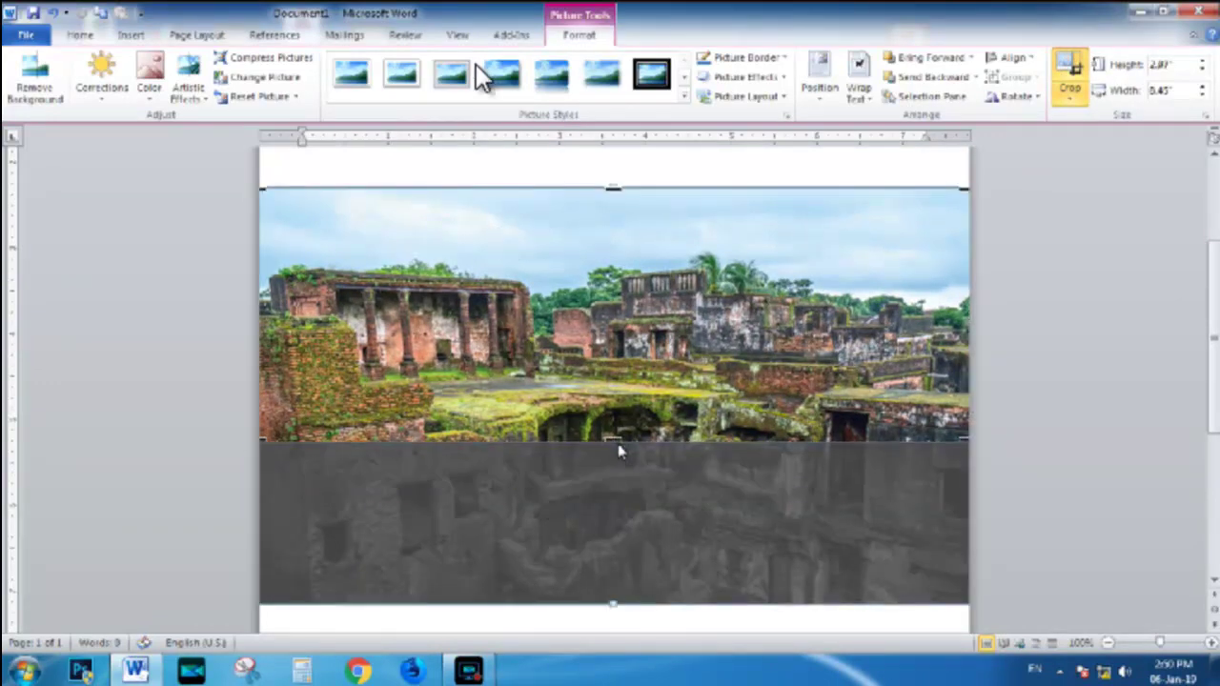
{"action": "left_click", "coordinate": [1069, 78]}
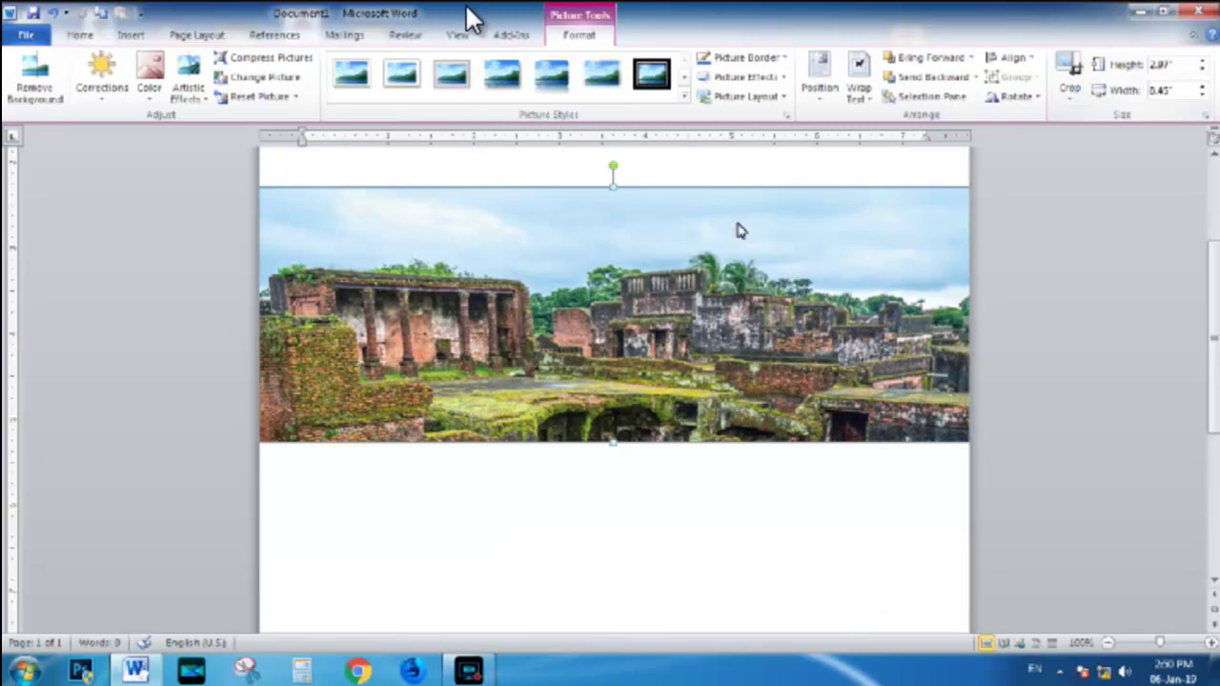
{"action": "scroll", "coordinate": [722, 270], "scroll_direction": "up", "scroll_amount": 1}
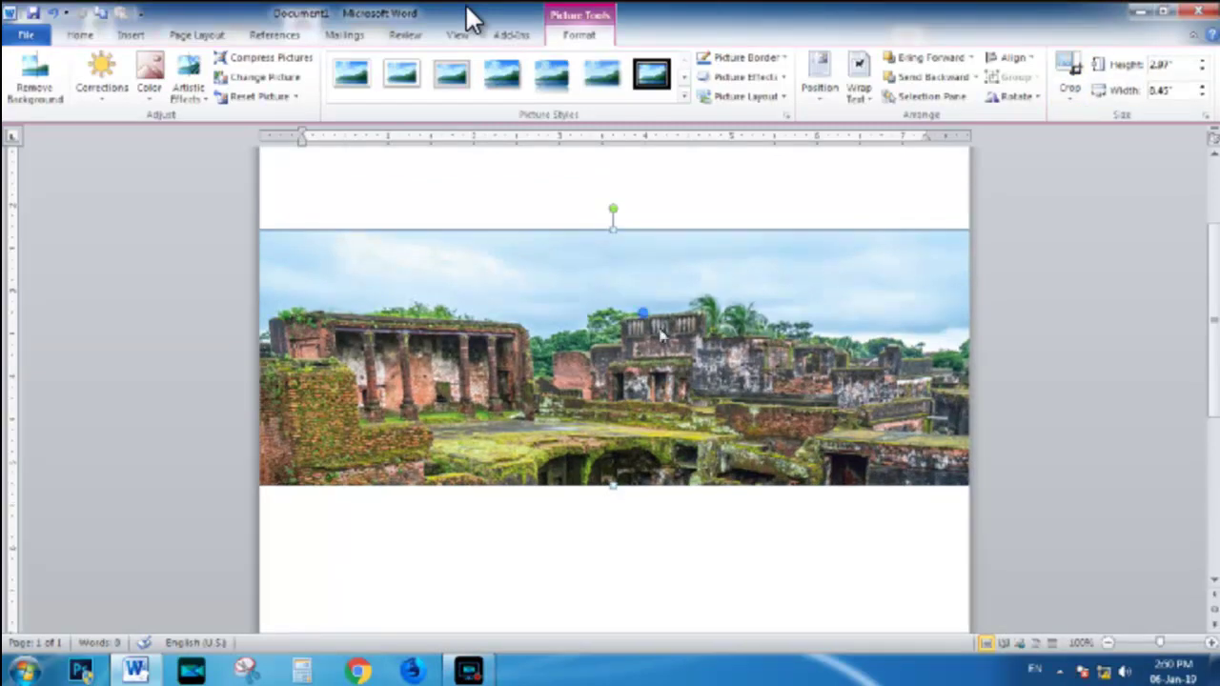
{"action": "scroll", "coordinate": [661, 334], "scroll_direction": "up", "scroll_amount": 2}
{"action": "scroll", "coordinate": [667, 387], "scroll_direction": "up", "scroll_amount": 1}
{"action": "scroll", "coordinate": [428, 213], "scroll_direction": "down", "scroll_amount": 1}
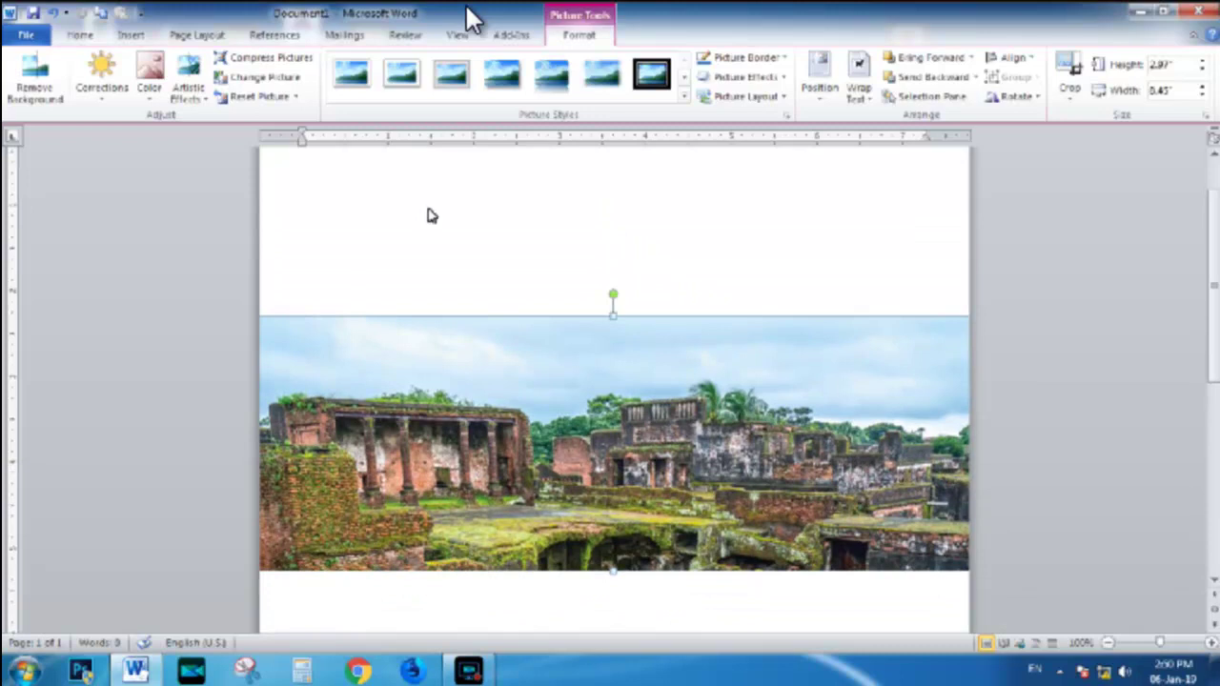
{"action": "left_click", "coordinate": [130, 34]}
- Draw a rectangle across the top of the page, spanning the full page width
{"action": "left_click", "coordinate": [265, 76]}
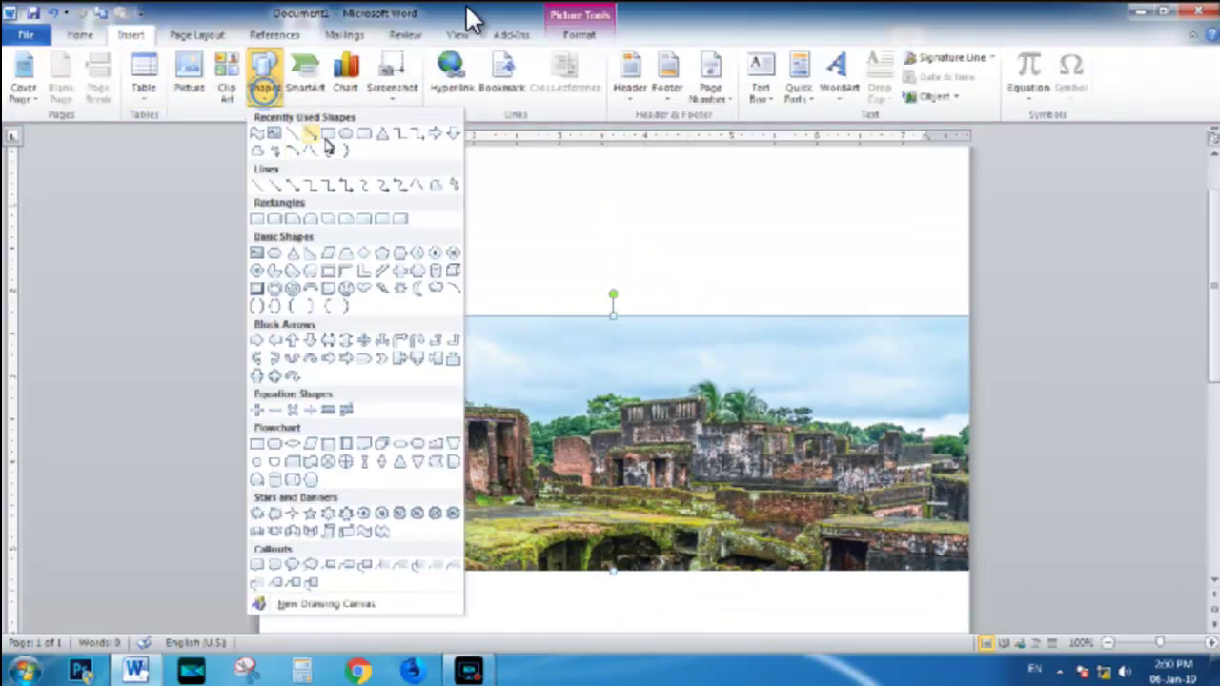
{"action": "left_click", "coordinate": [327, 133]}
{"action": "mouse_move", "coordinate": [282, 210]}
{"action": "left_mouse_down"}
{"action": "mouse_move", "coordinate": [998, 351]}
{"action": "mouse_move", "coordinate": [1149, 364]}
{"action": "left_mouse_up"}
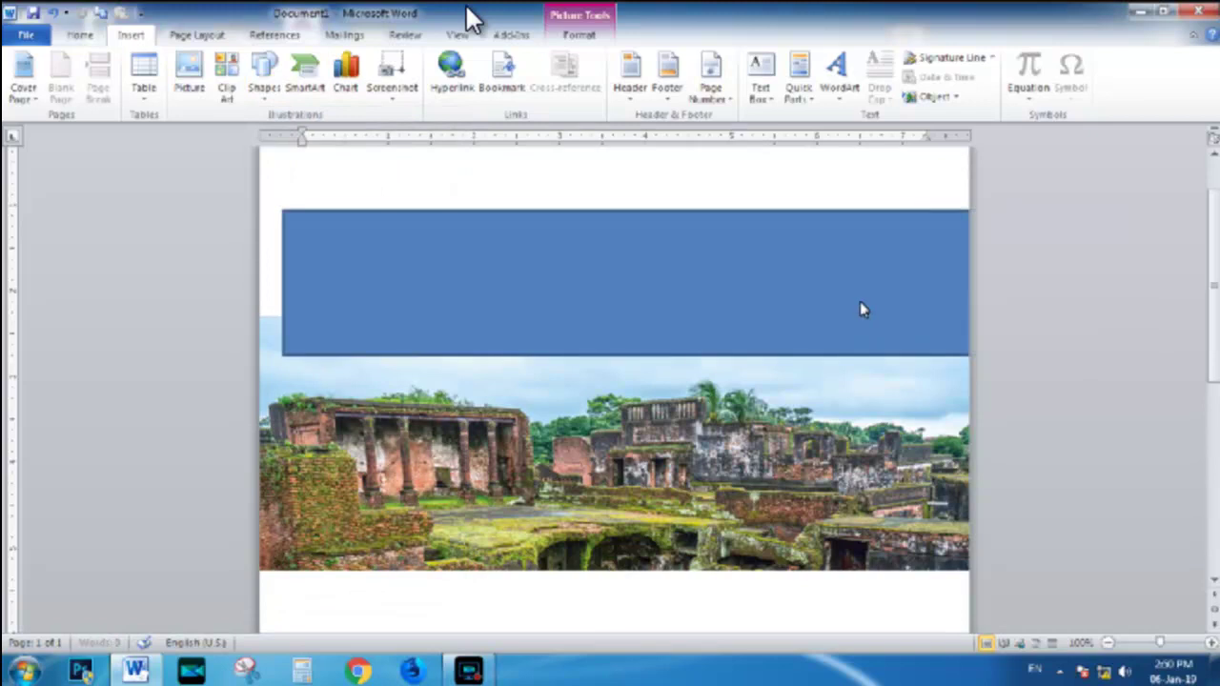
{"action": "left_click_drag", "start_coordinate": [860, 308], "coordinate": [794, 314]}
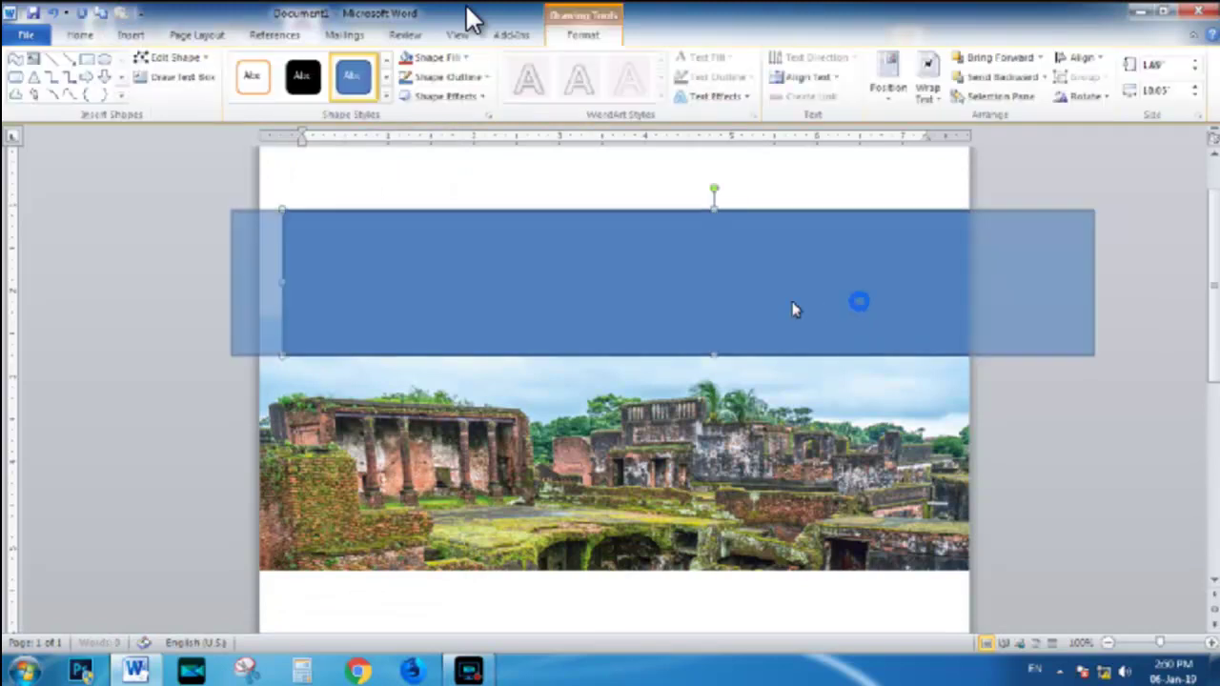
- Give the rectangle no outline and no fill, and make it slightly taller
{"action": "left_click", "coordinate": [485, 78]}
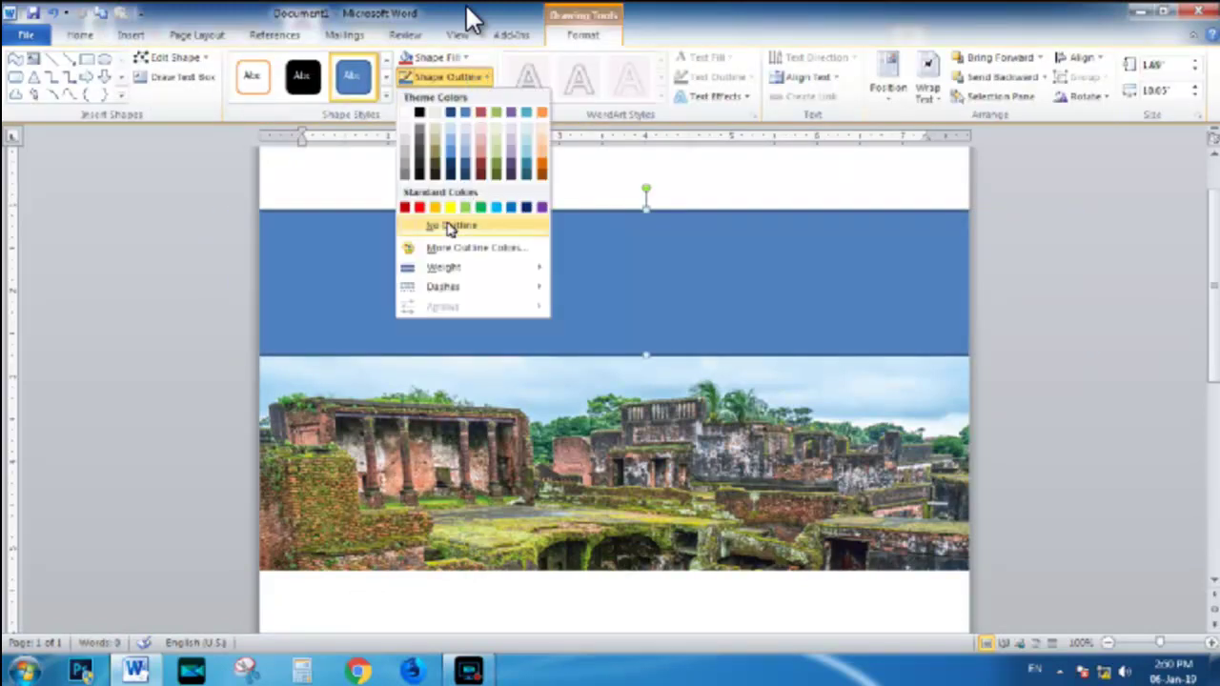
{"action": "left_click", "coordinate": [446, 223]}
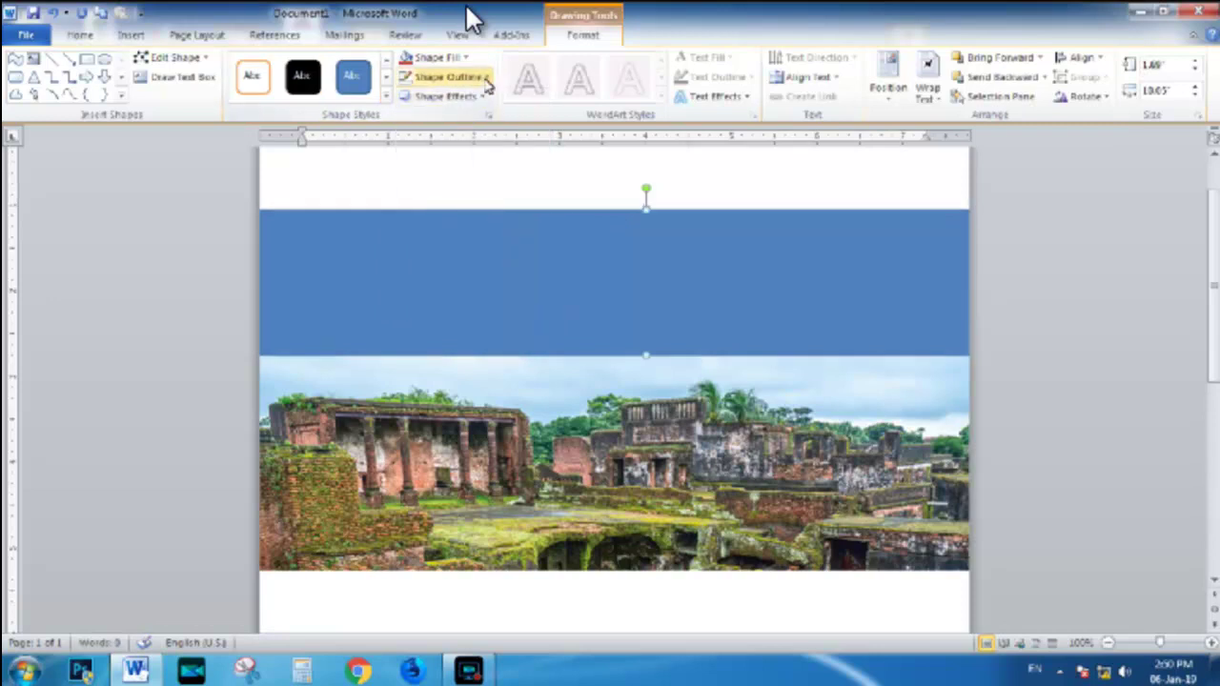
{"action": "left_click", "coordinate": [430, 58]}
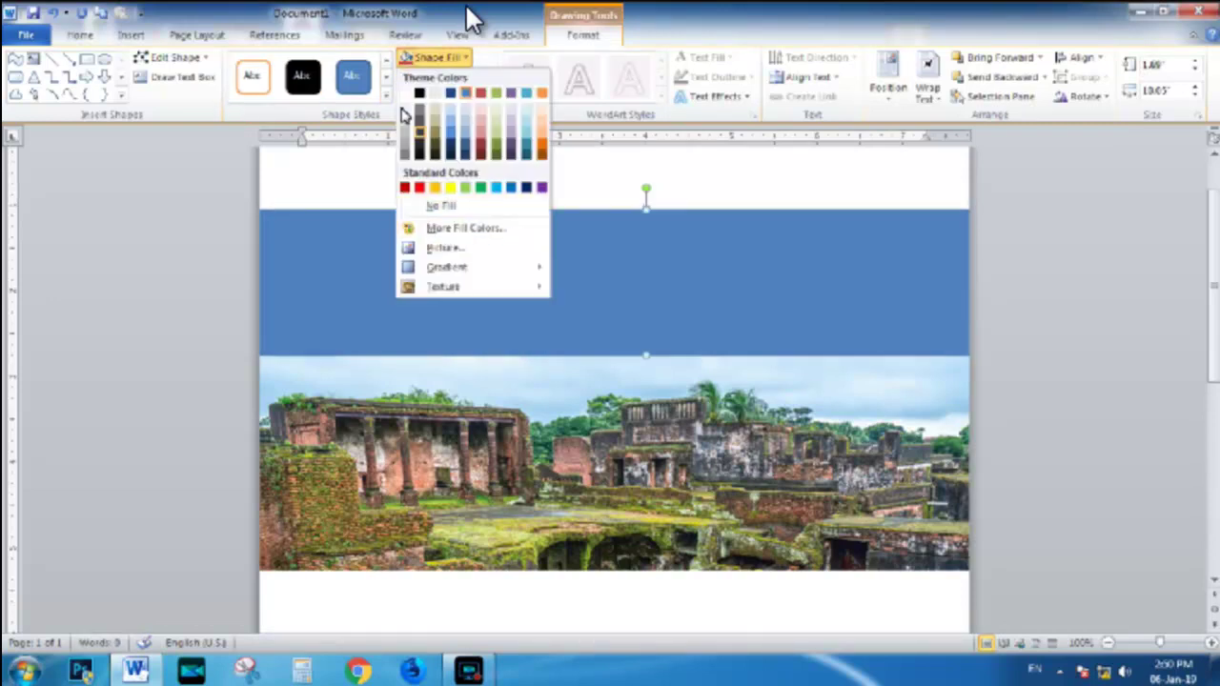
{"action": "left_click", "coordinate": [435, 206]}
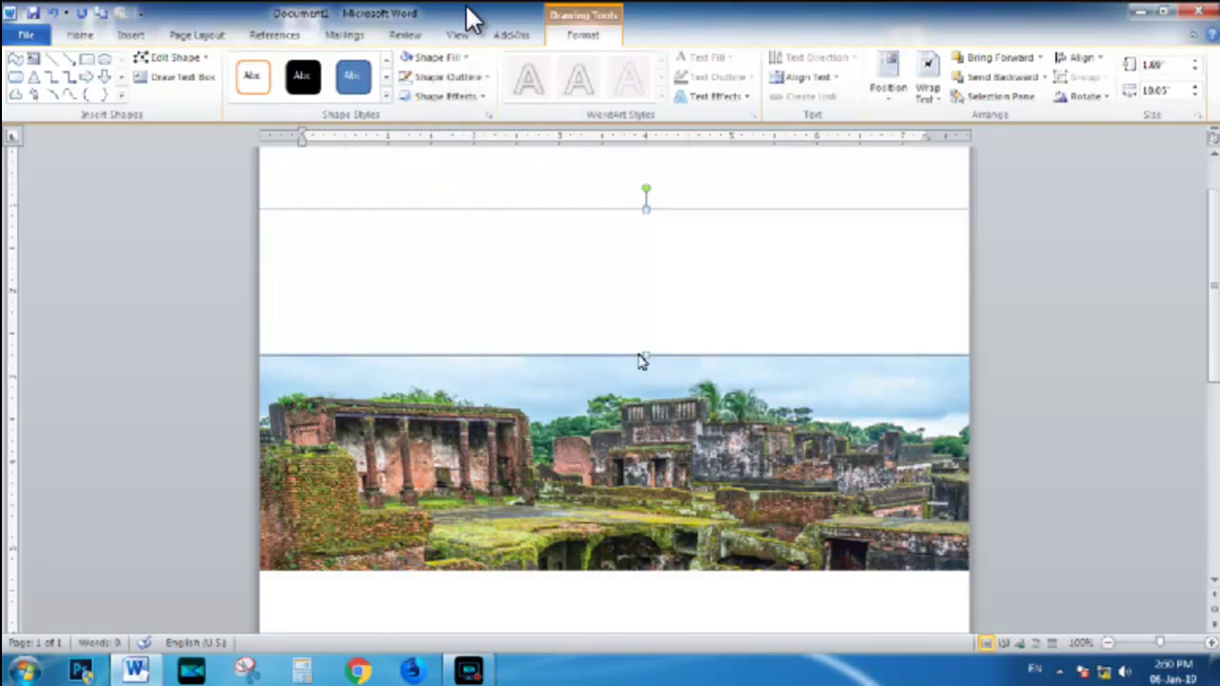
{"action": "left_click_drag", "start_coordinate": [647, 363], "coordinate": [647, 383]}
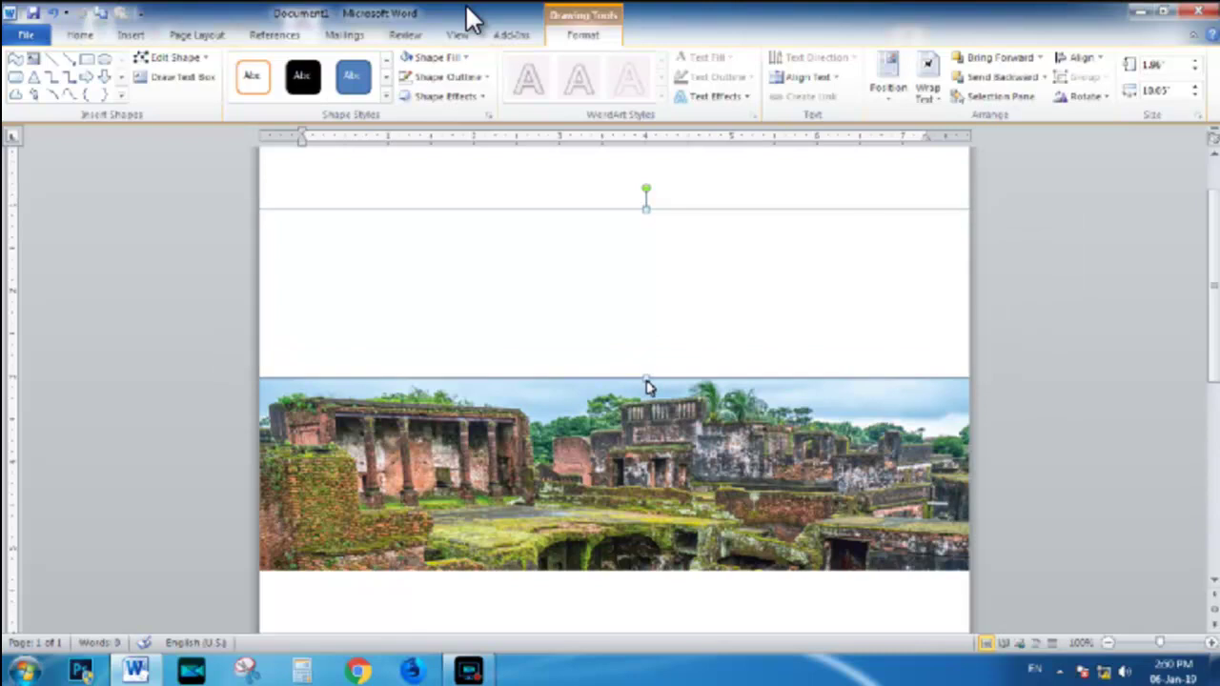
- Edit the rectangle's points, starting to reshape its edge along the photo's top
{"action": "left_click", "coordinate": [171, 57]}
{"action": "left_click", "coordinate": [177, 102]}
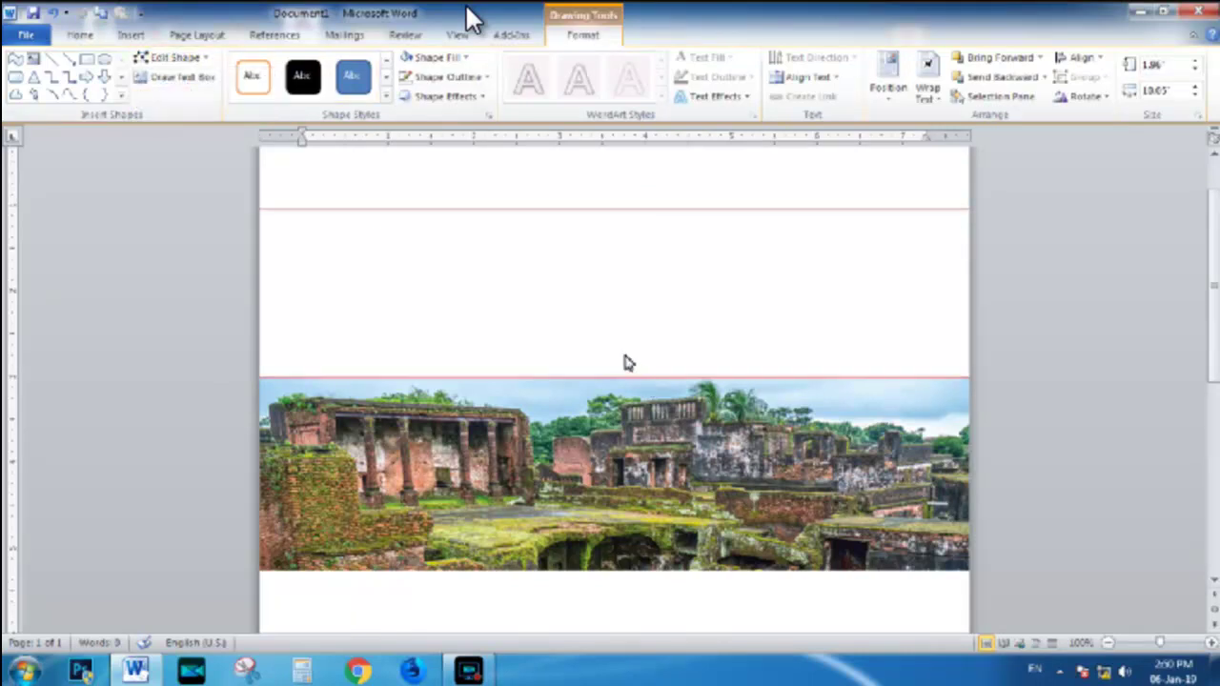
{"action": "scroll", "coordinate": [627, 363], "scroll_direction": "up", "scroll_amount": 1}
{"action": "scroll", "coordinate": [627, 363], "scroll_direction": "up", "scroll_amount": 1}
{"action": "scroll", "coordinate": [626, 365], "scroll_direction": "up", "scroll_amount": 1}
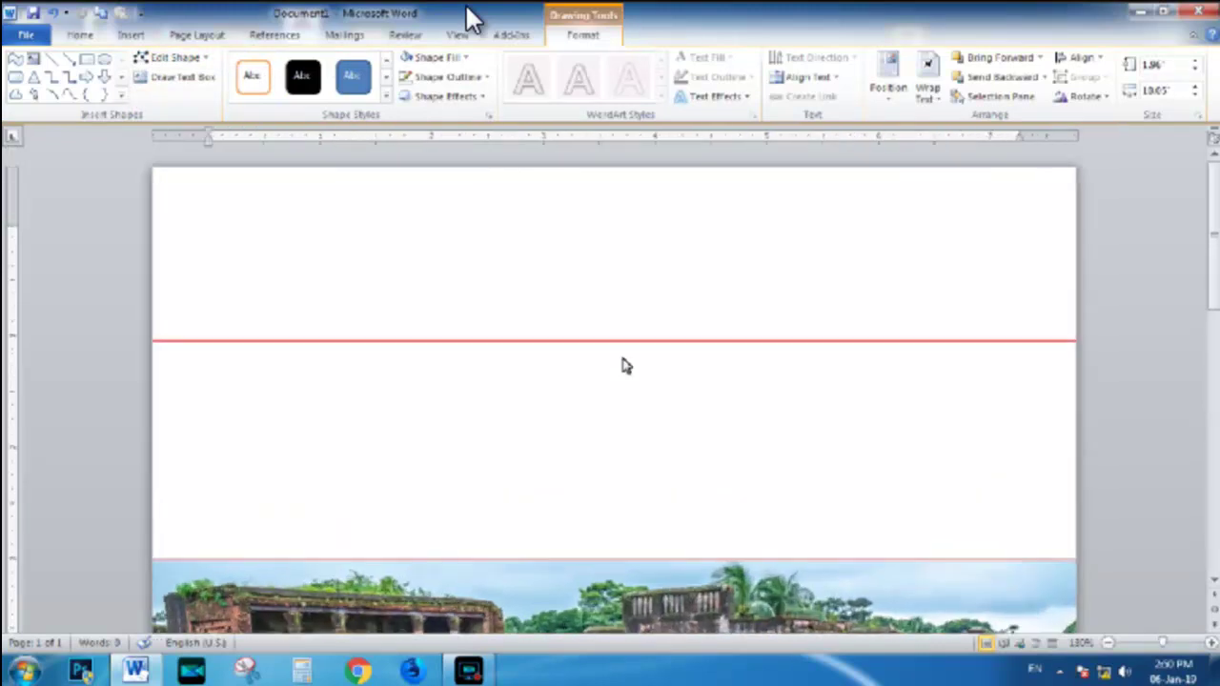
{"action": "scroll", "coordinate": [626, 368], "scroll_direction": "down", "scroll_amount": 1}
{"action": "scroll", "coordinate": [441, 394], "scroll_direction": "up", "scroll_amount": 1}
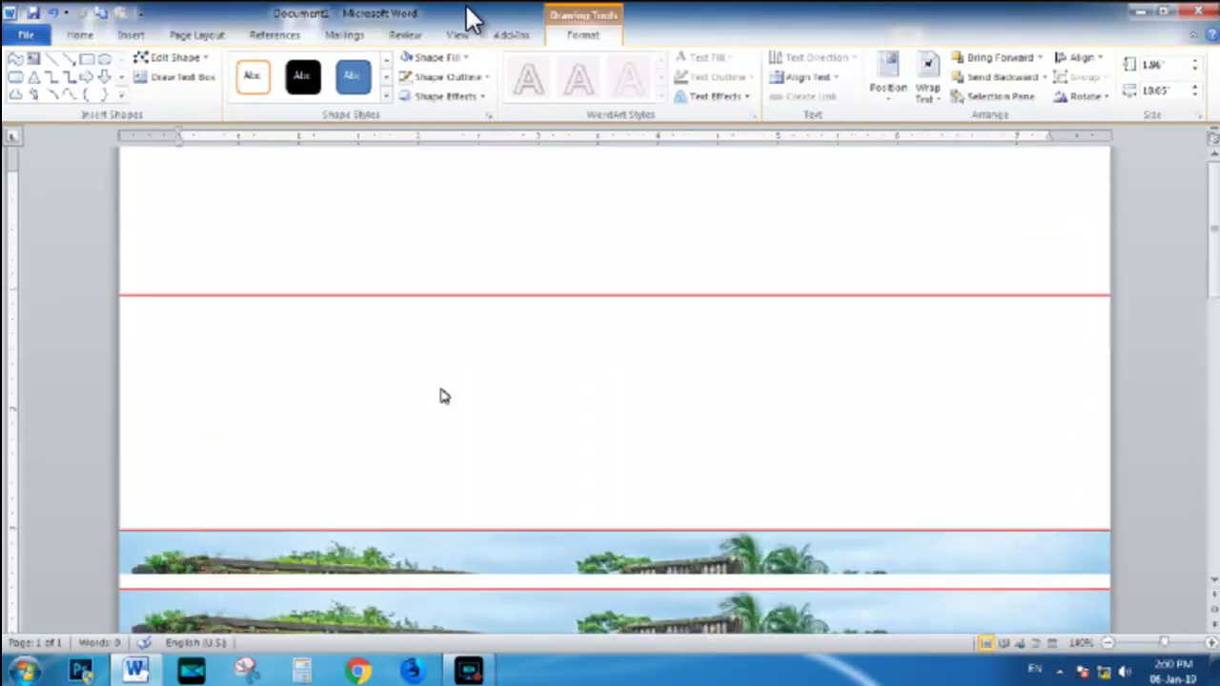
{"action": "scroll", "coordinate": [522, 389], "scroll_direction": "down", "scroll_amount": 5}
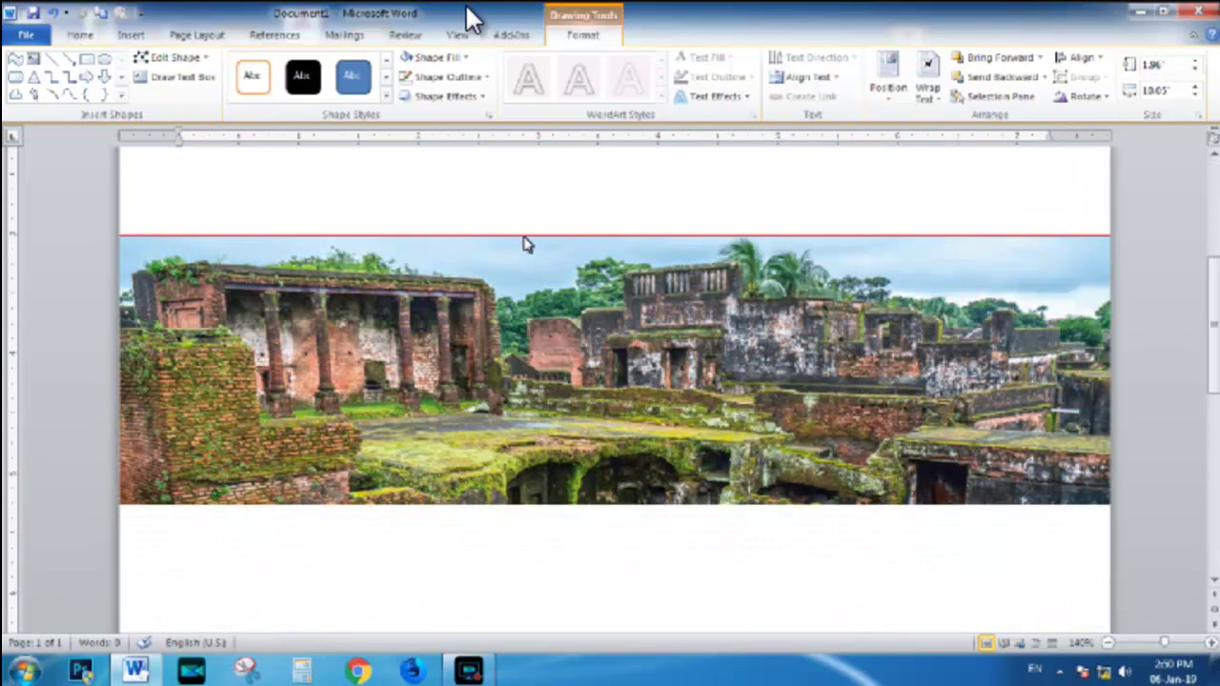
{"action": "left_click_drag", "start_coordinate": [522, 243], "coordinate": [508, 244]}
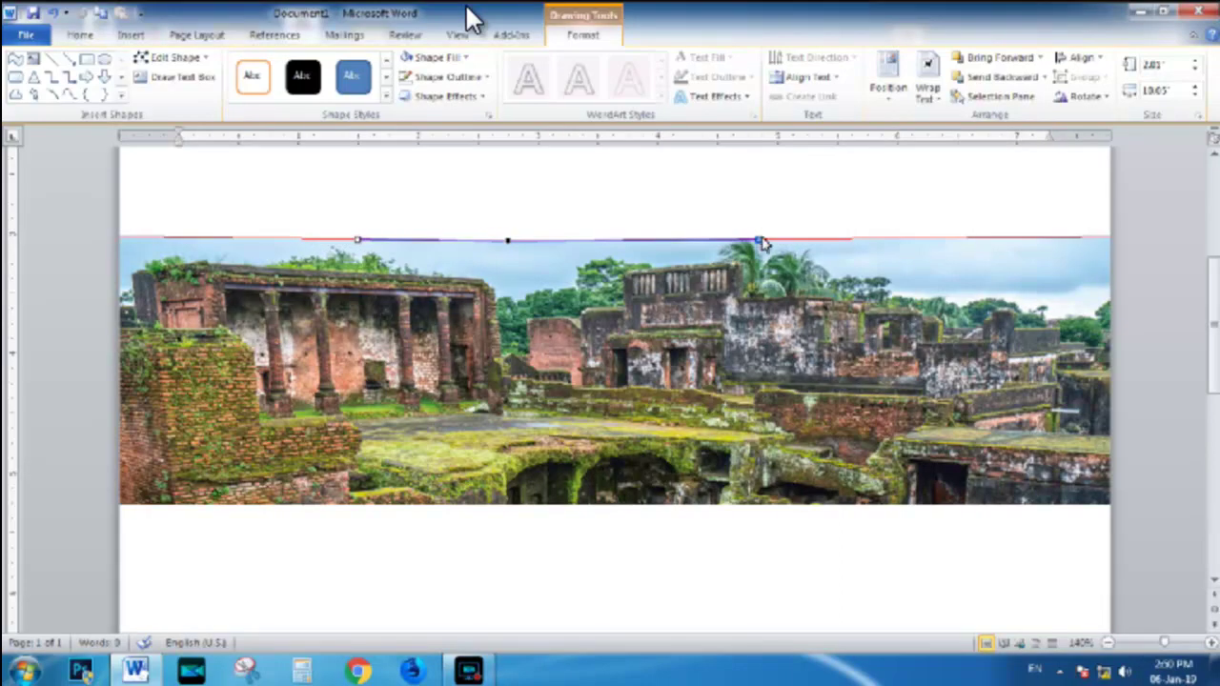
{"action": "left_click_drag", "start_coordinate": [568, 248], "coordinate": [569, 250]}
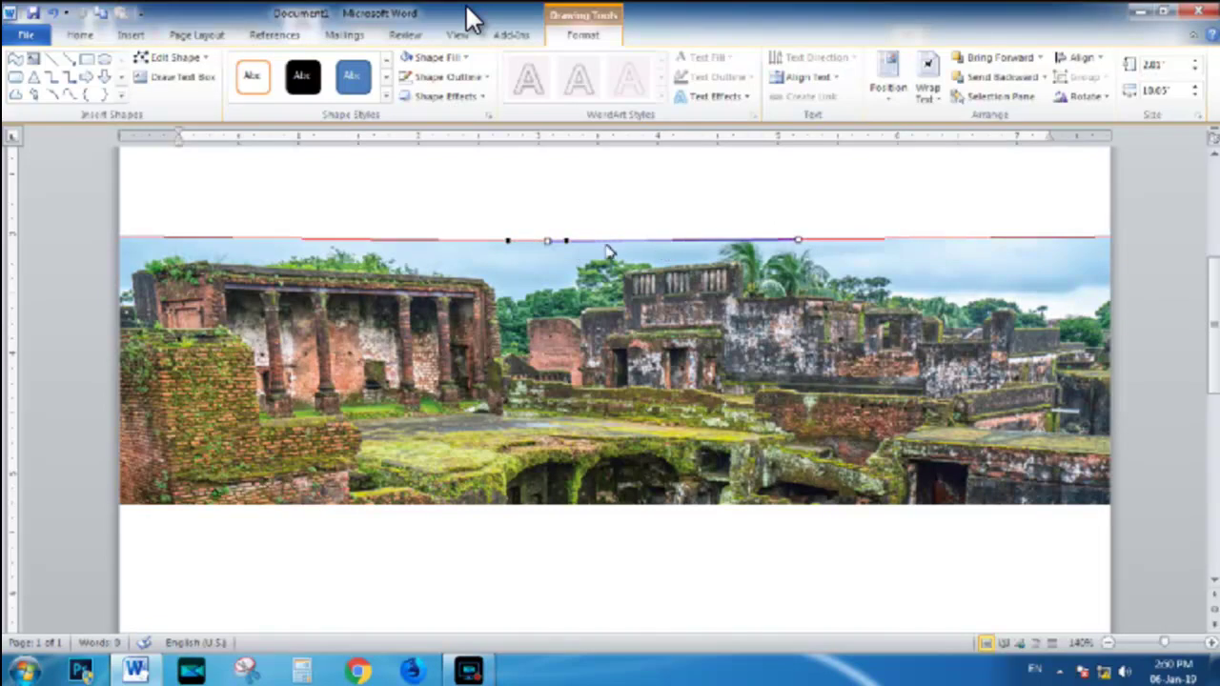
{"action": "mouse_move", "coordinate": [743, 247]}
{"action": "left_mouse_down"}
{"action": "mouse_move", "coordinate": [690, 261]}
{"action": "mouse_move", "coordinate": [690, 247]}
{"action": "mouse_move", "coordinate": [739, 242]}
{"action": "mouse_move", "coordinate": [711, 263]}
{"action": "mouse_move", "coordinate": [718, 254]}
{"action": "left_mouse_up"}
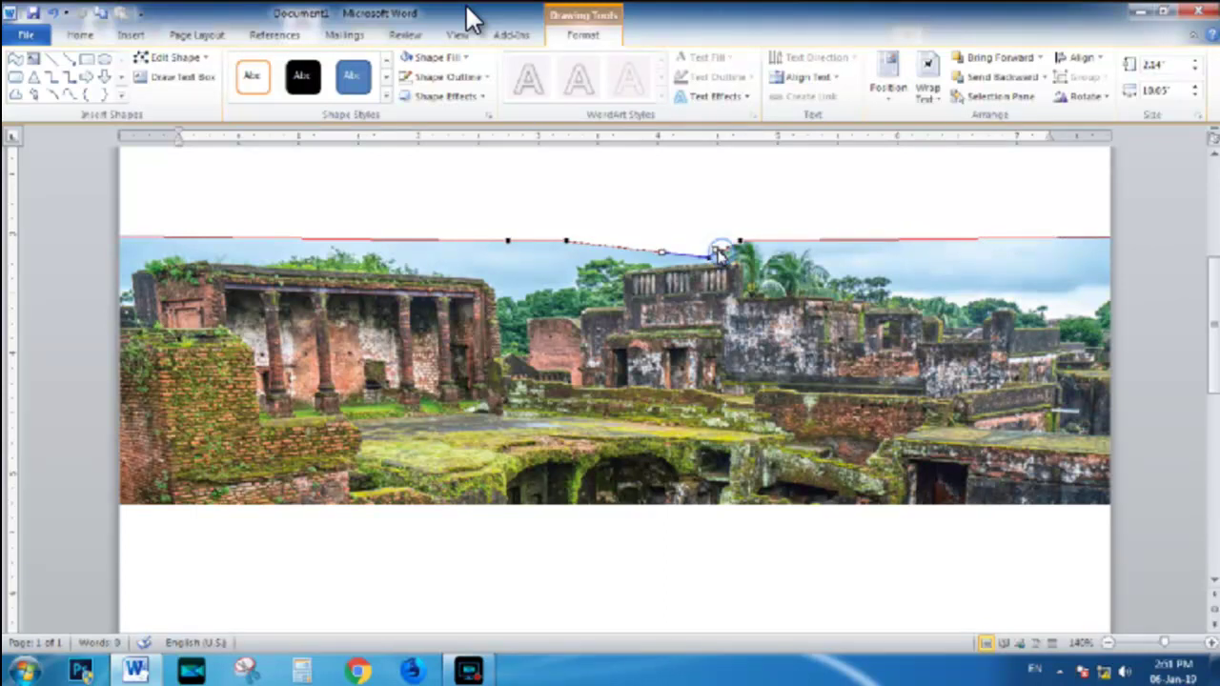
- Curve the edge down around the palms and dip it into the gaps between the ruins
{"action": "left_click_drag", "start_coordinate": [660, 260], "coordinate": [657, 267]}
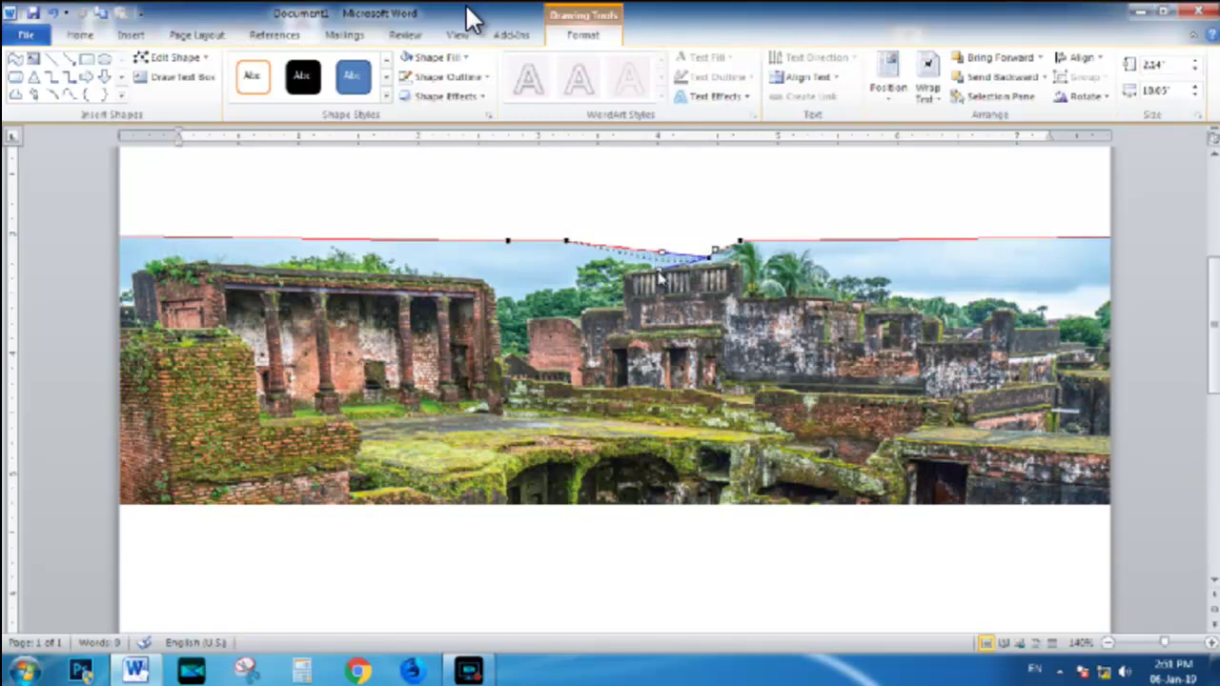
{"action": "left_click_drag", "start_coordinate": [656, 277], "coordinate": [663, 263]}
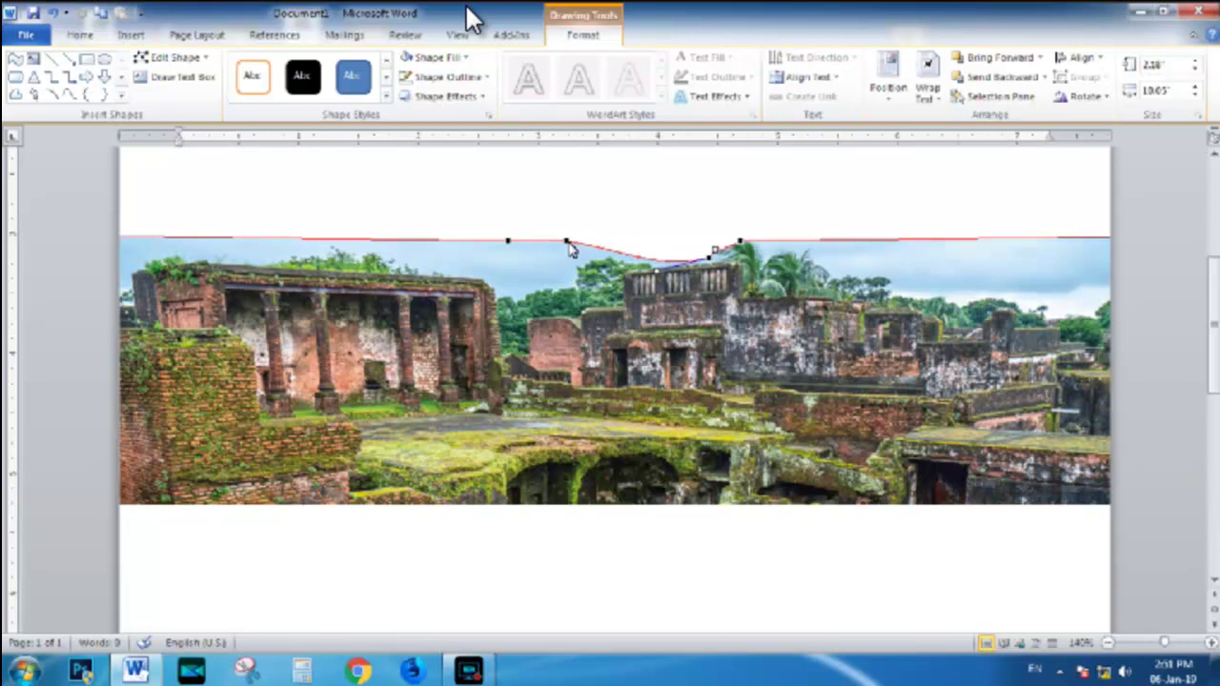
{"action": "mouse_move", "coordinate": [566, 244]}
{"action": "left_mouse_down"}
{"action": "mouse_move", "coordinate": [610, 255]}
{"action": "mouse_move", "coordinate": [584, 253]}
{"action": "left_mouse_up"}
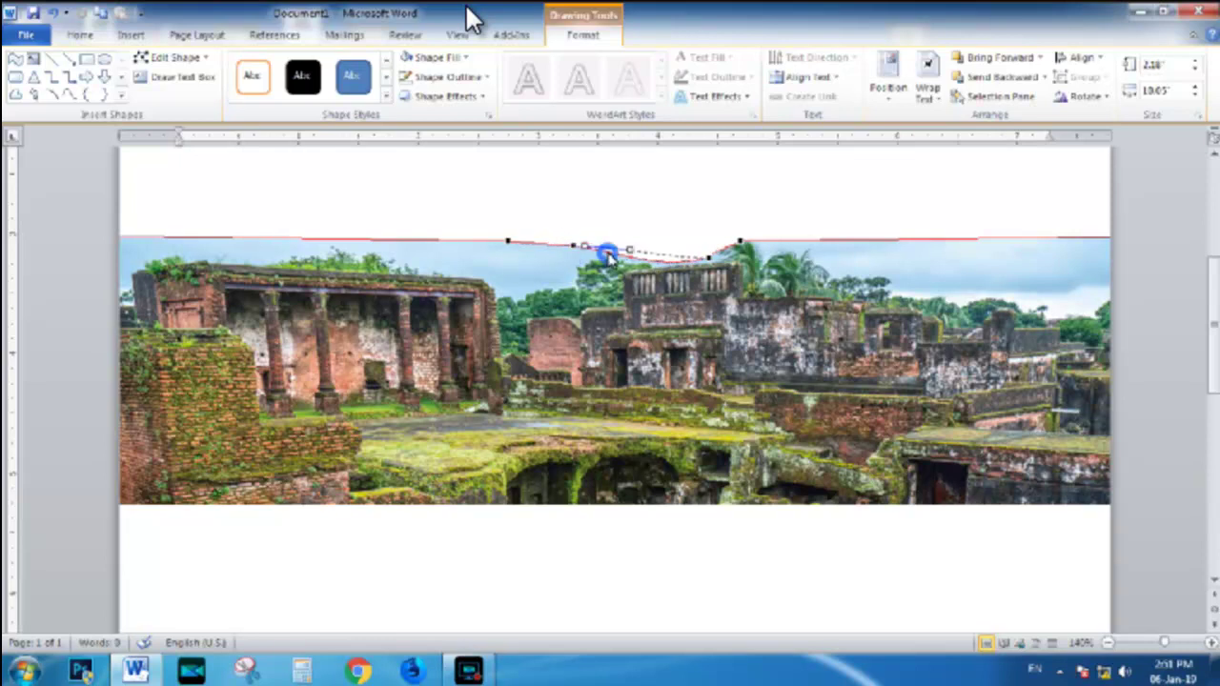
{"action": "mouse_move", "coordinate": [572, 250]}
{"action": "left_mouse_down"}
{"action": "mouse_move", "coordinate": [565, 274]}
{"action": "mouse_move", "coordinate": [537, 264]}
{"action": "mouse_move", "coordinate": [493, 277]}
{"action": "mouse_move", "coordinate": [488, 259]}
{"action": "left_mouse_up"}
{"action": "left_click", "coordinate": [508, 244]}
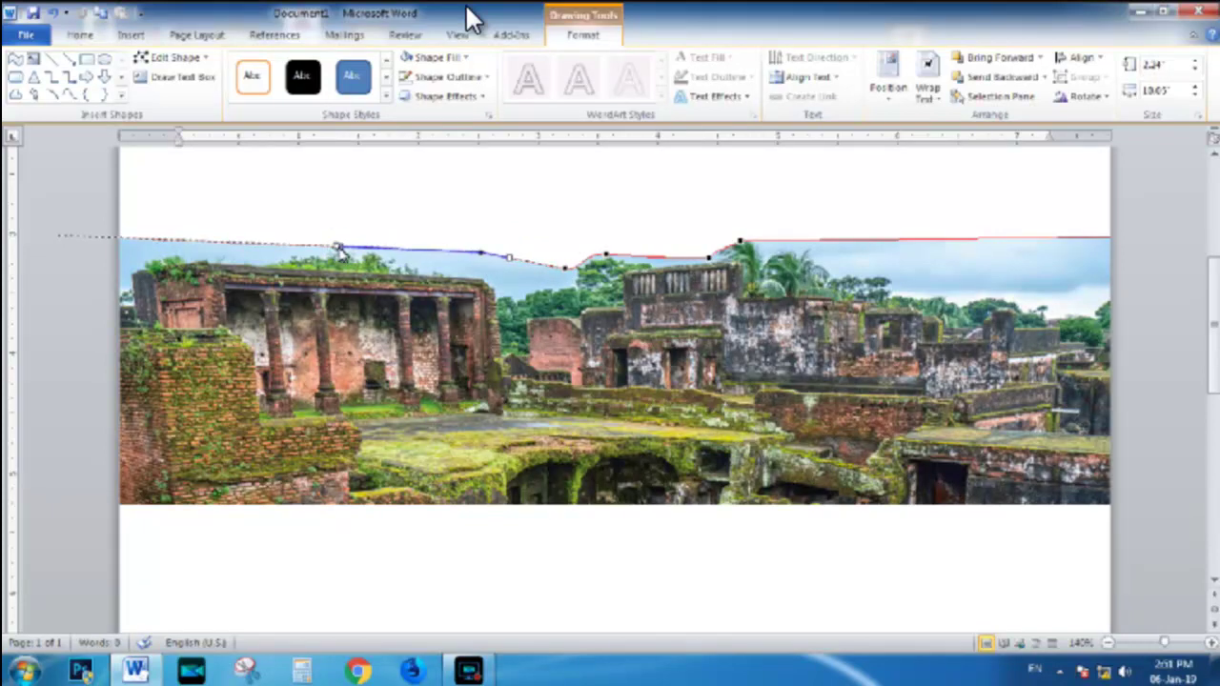
{"action": "left_click_drag", "start_coordinate": [481, 254], "coordinate": [484, 260]}
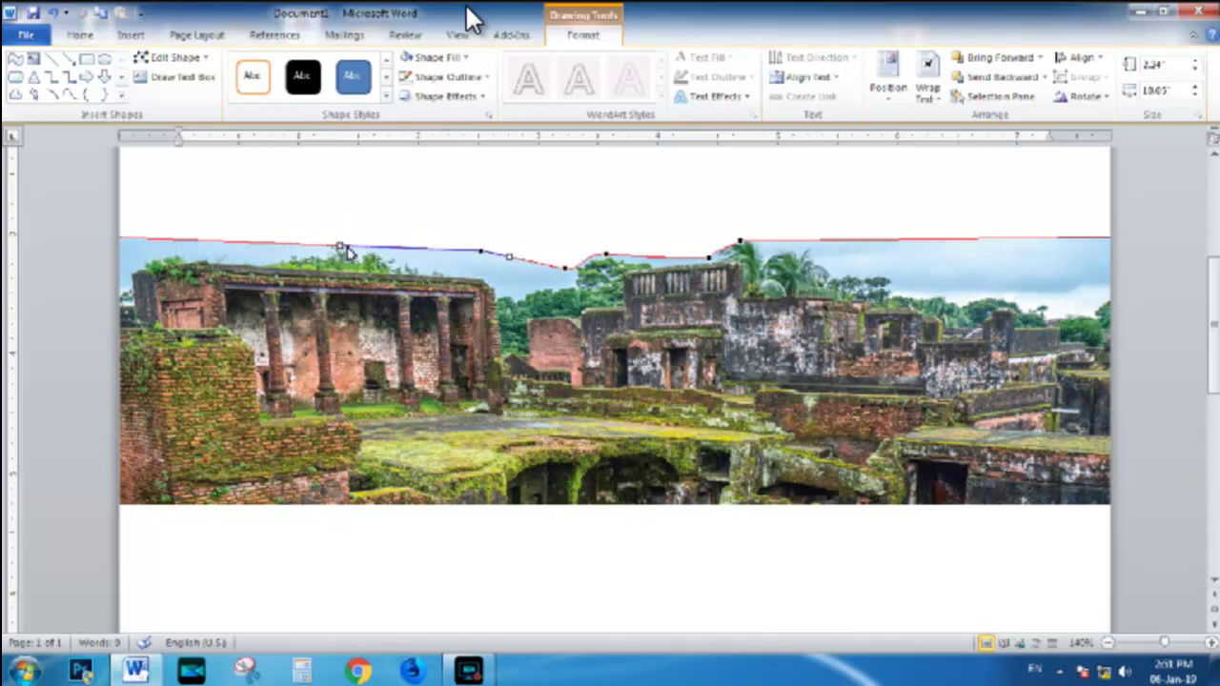
{"action": "mouse_move", "coordinate": [346, 246]}
{"action": "left_mouse_down"}
{"action": "mouse_move", "coordinate": [350, 232]}
{"action": "mouse_move", "coordinate": [352, 254]}
{"action": "left_mouse_up"}
{"action": "mouse_move", "coordinate": [480, 255]}
{"action": "left_mouse_down"}
{"action": "mouse_move", "coordinate": [485, 277]}
{"action": "mouse_move", "coordinate": [514, 294]}
{"action": "mouse_move", "coordinate": [485, 284]}
{"action": "left_mouse_up"}
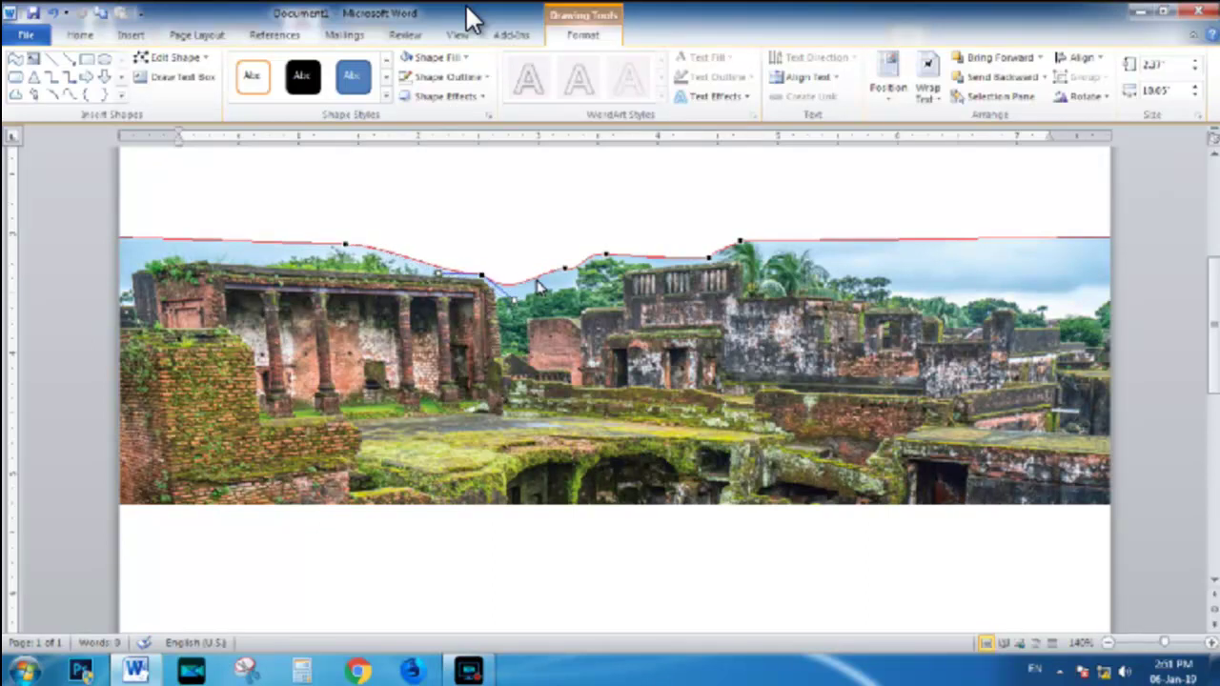
{"action": "left_click_drag", "start_coordinate": [564, 277], "coordinate": [557, 289]}
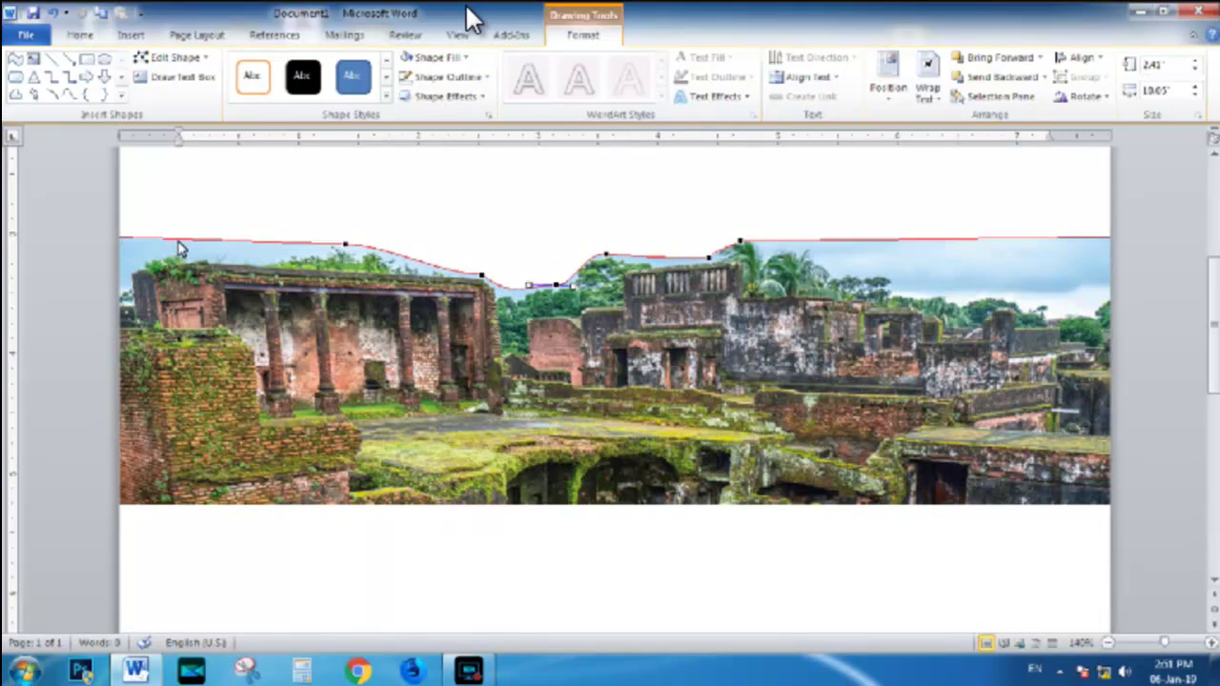
- Slope the left end downward and lower and smooth the right end to finish the skyline
{"action": "mouse_move", "coordinate": [178, 243]}
{"action": "left_mouse_down"}
{"action": "mouse_move", "coordinate": [133, 250]}
{"action": "mouse_move", "coordinate": [43, 308]}
{"action": "left_mouse_up"}
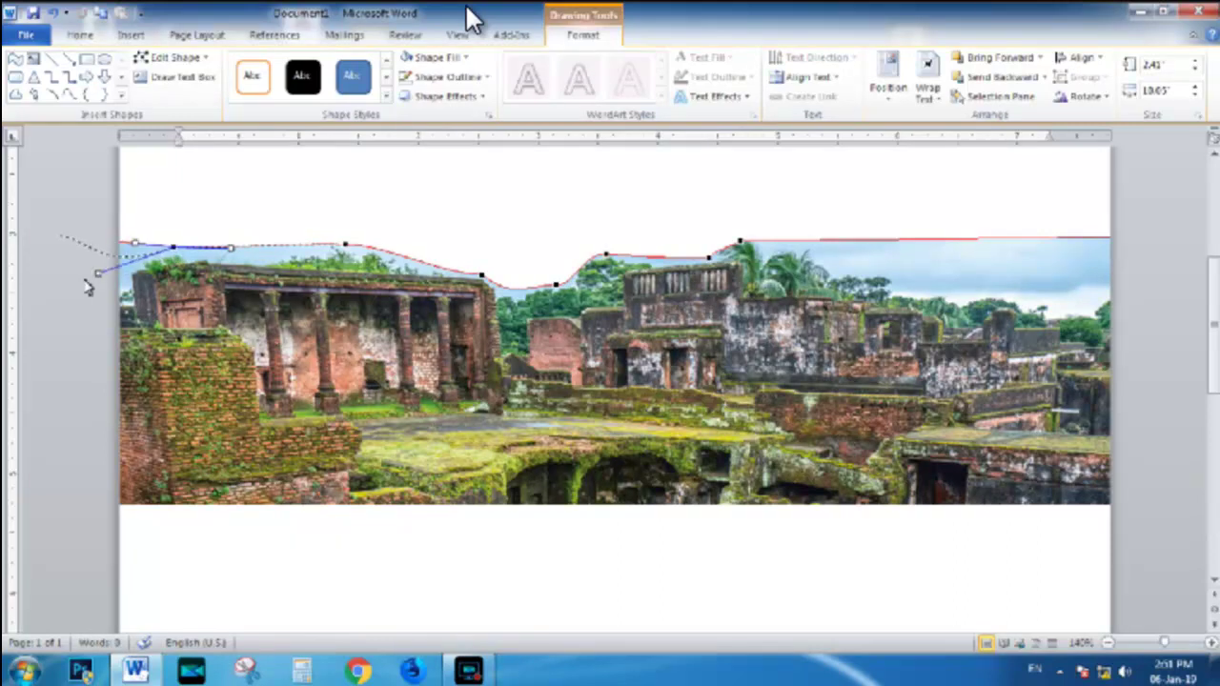
{"action": "left_click_drag", "start_coordinate": [43, 308], "coordinate": [42, 329]}
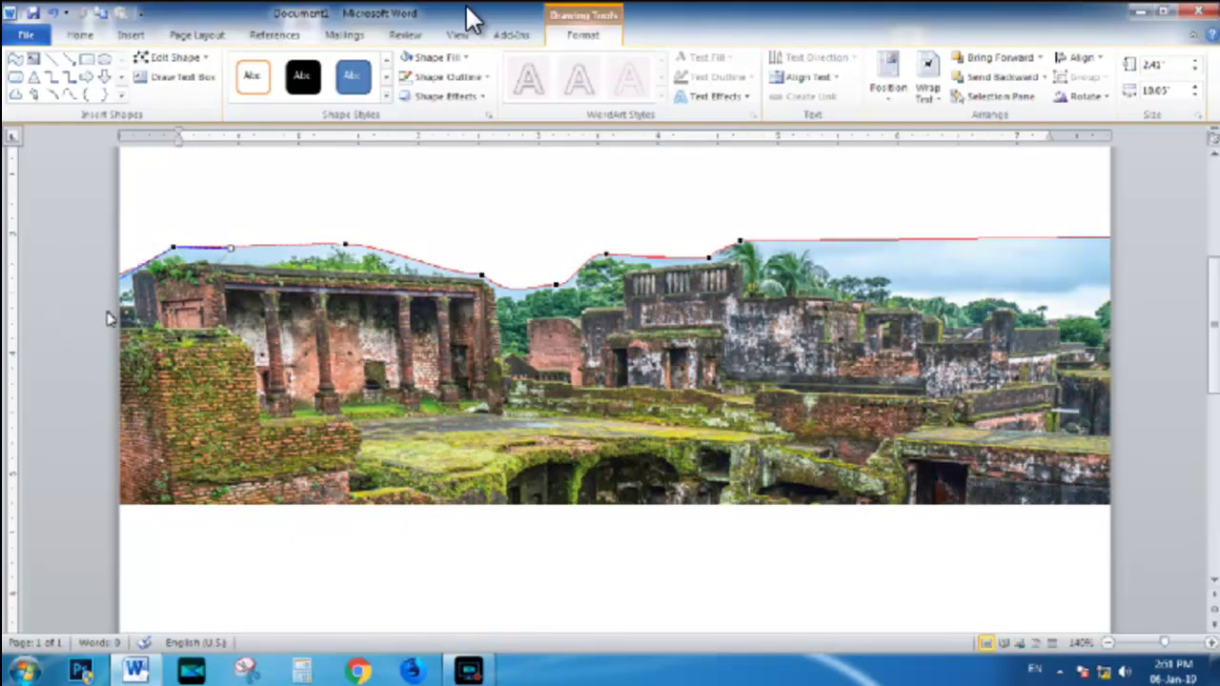
{"action": "left_click", "coordinate": [174, 252]}
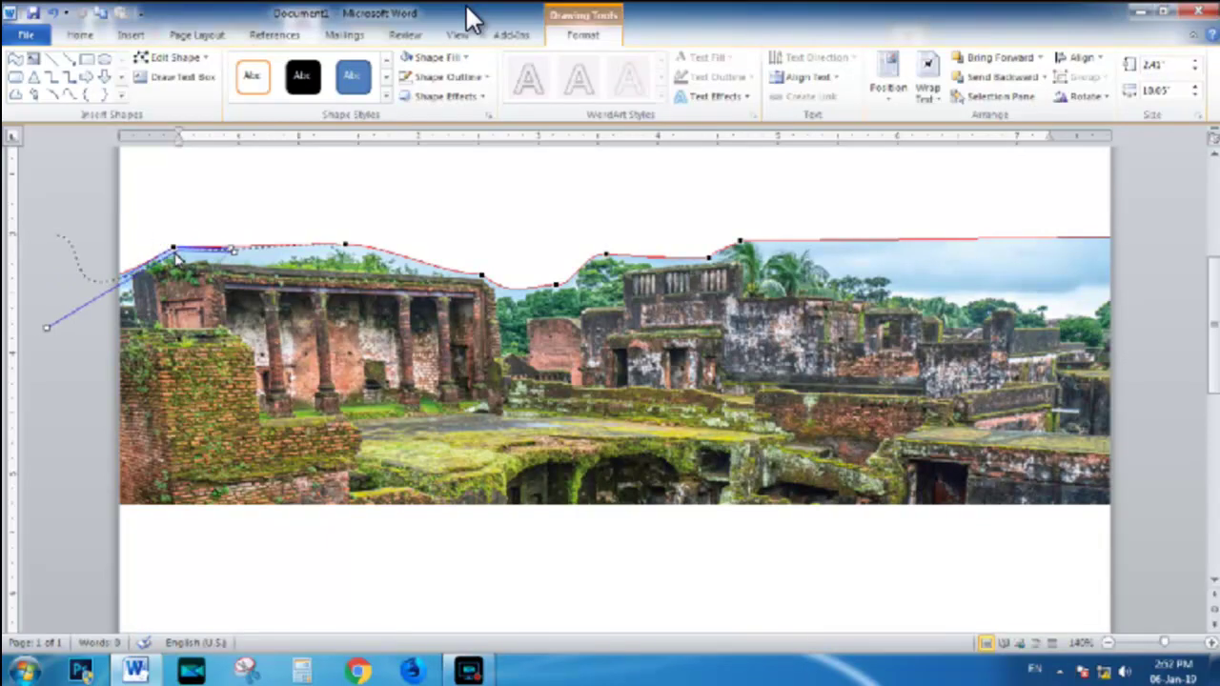
{"action": "left_click", "coordinate": [240, 257]}
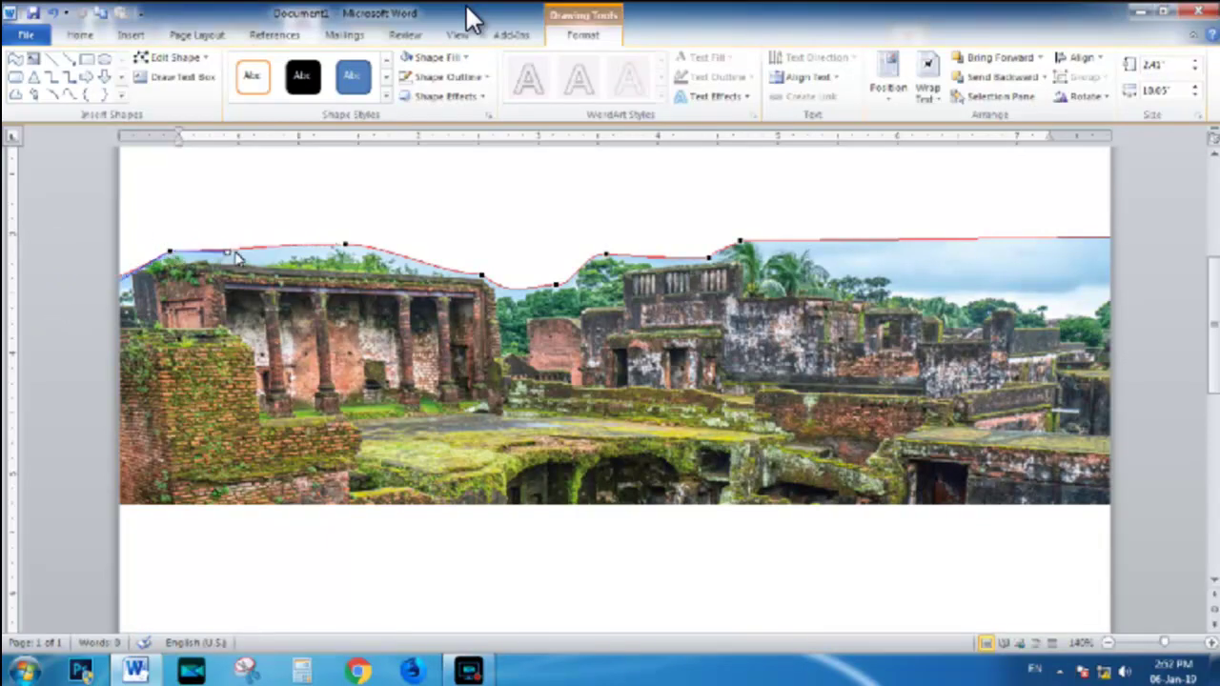
{"action": "left_click", "coordinate": [238, 256]}
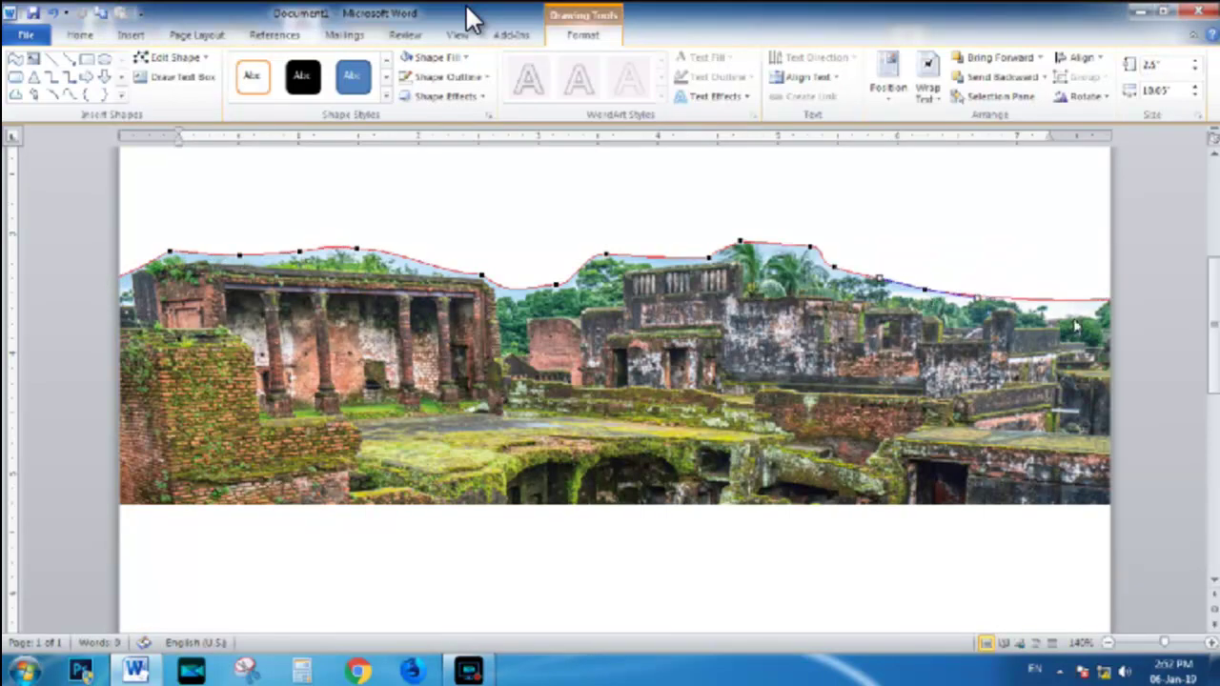
{"action": "left_click", "coordinate": [1064, 302]}
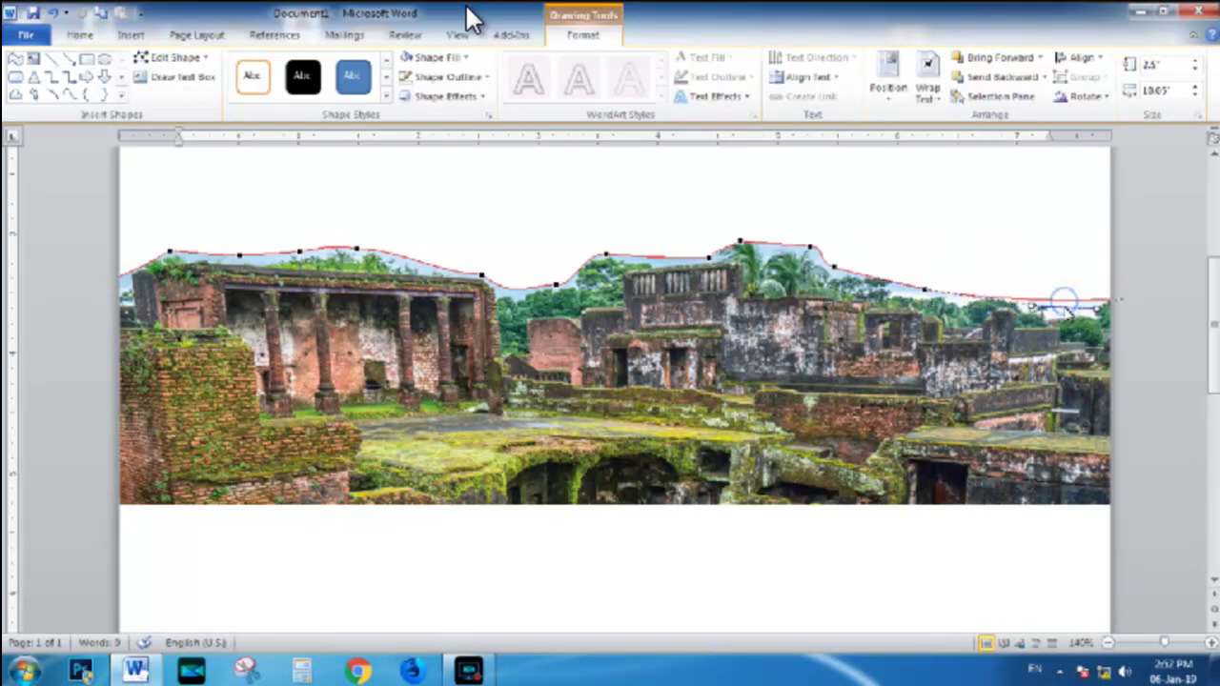
{"action": "left_click_drag", "start_coordinate": [1031, 303], "coordinate": [1030, 307]}
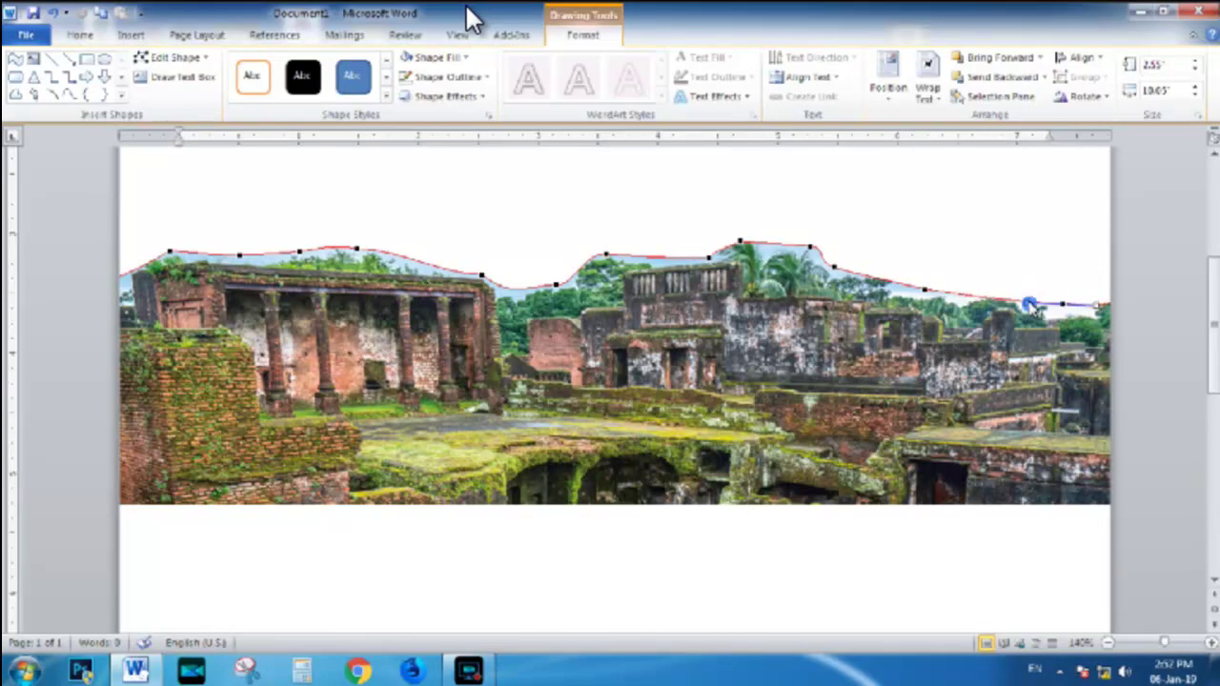
{"action": "left_click", "coordinate": [1060, 307]}
{"action": "left_click_drag", "start_coordinate": [1061, 315], "coordinate": [1056, 319]}
{"action": "left_click", "coordinate": [1001, 305]}
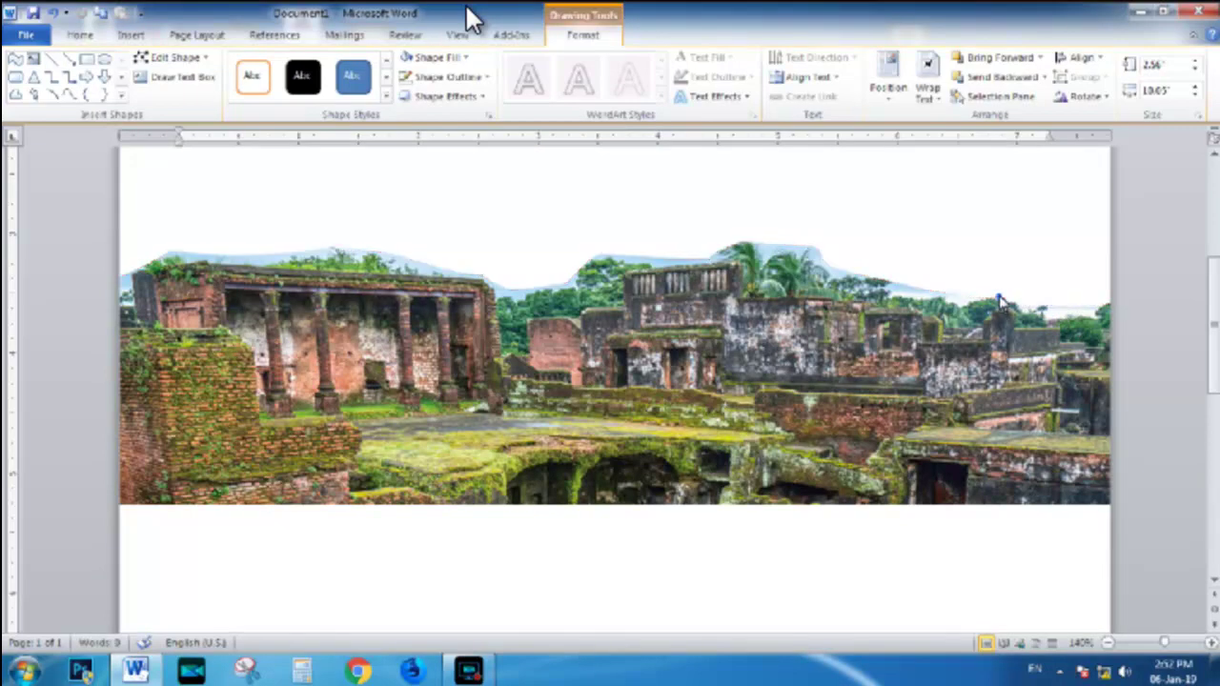
- Open Soft Edges Options and add a glow of about 15 pt around the shape
{"action": "left_click", "coordinate": [445, 96]}
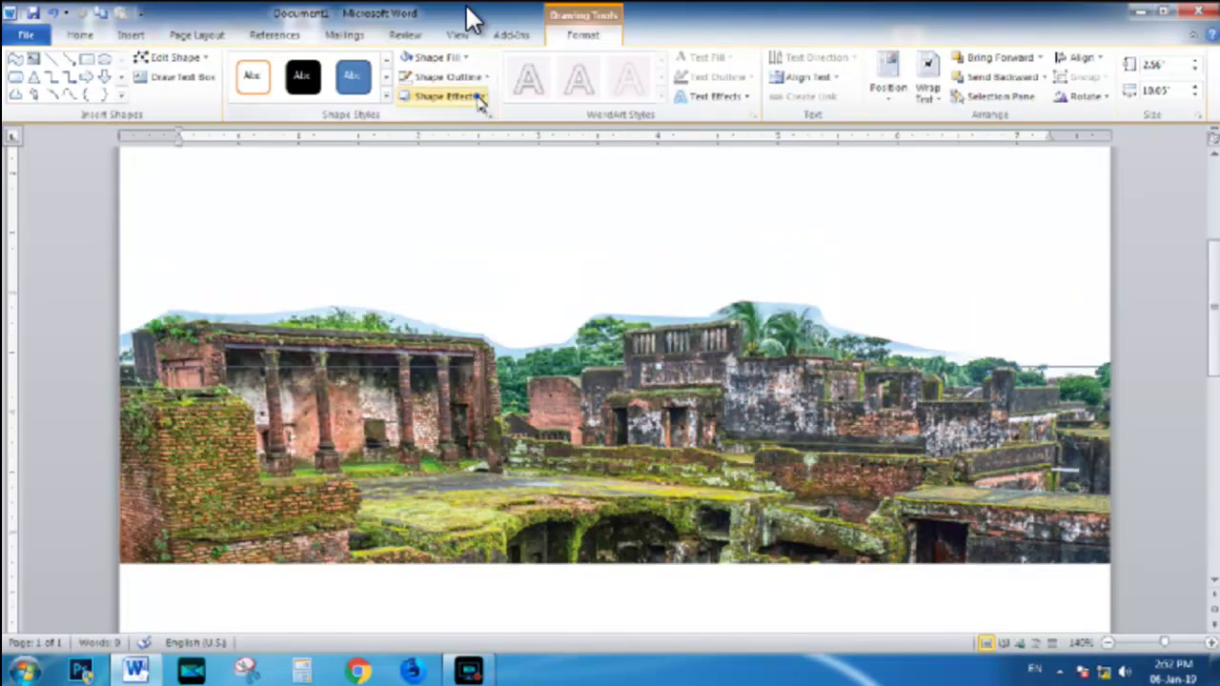
{"action": "mouse_move", "coordinate": [472, 333]}
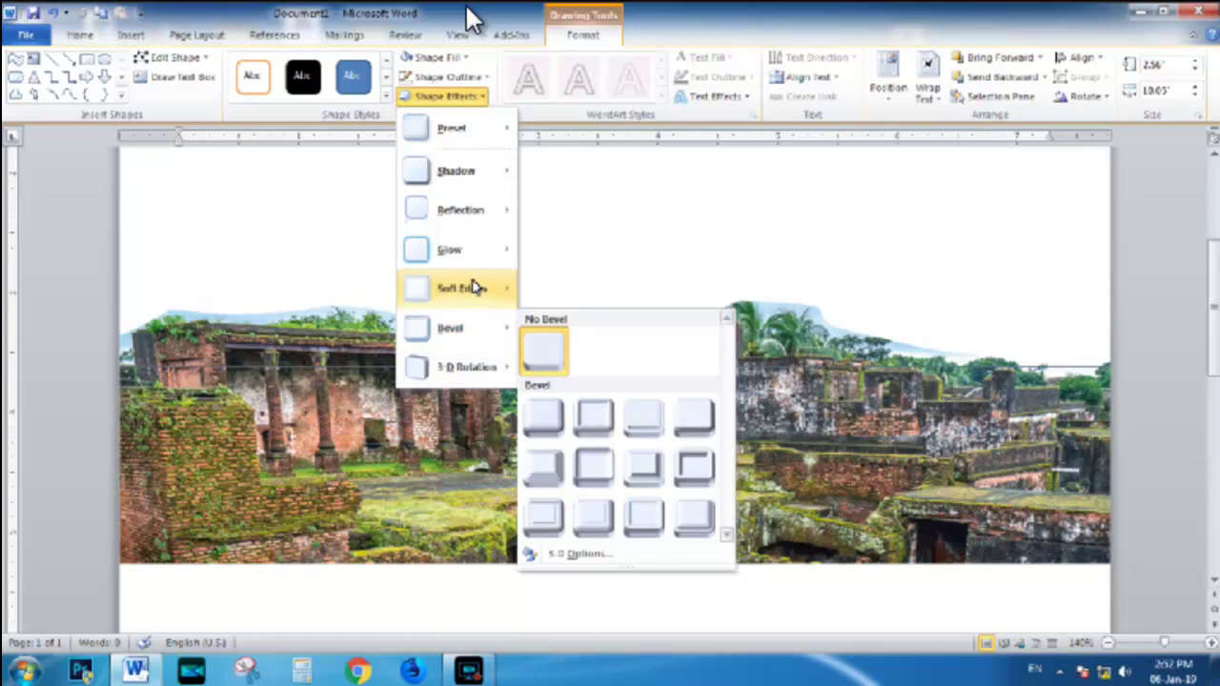
{"action": "mouse_move", "coordinate": [467, 287]}
{"action": "left_click", "coordinate": [589, 582]}
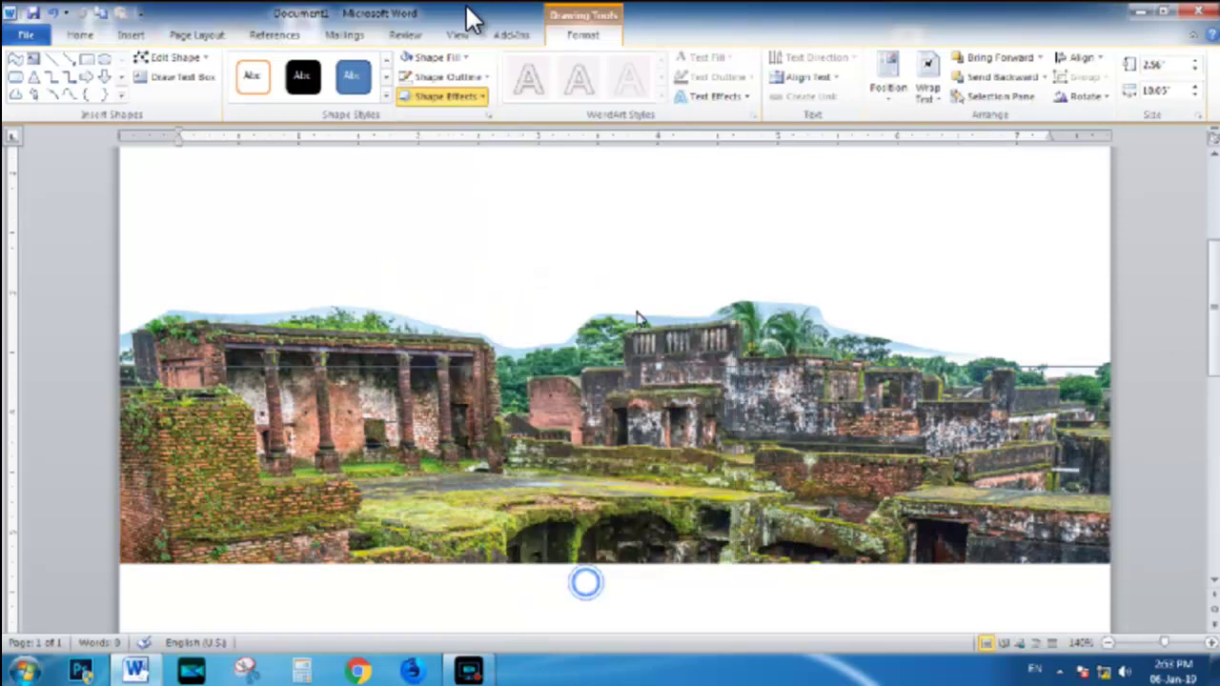
{"action": "left_click_drag", "start_coordinate": [671, 138], "coordinate": [1031, 114]}
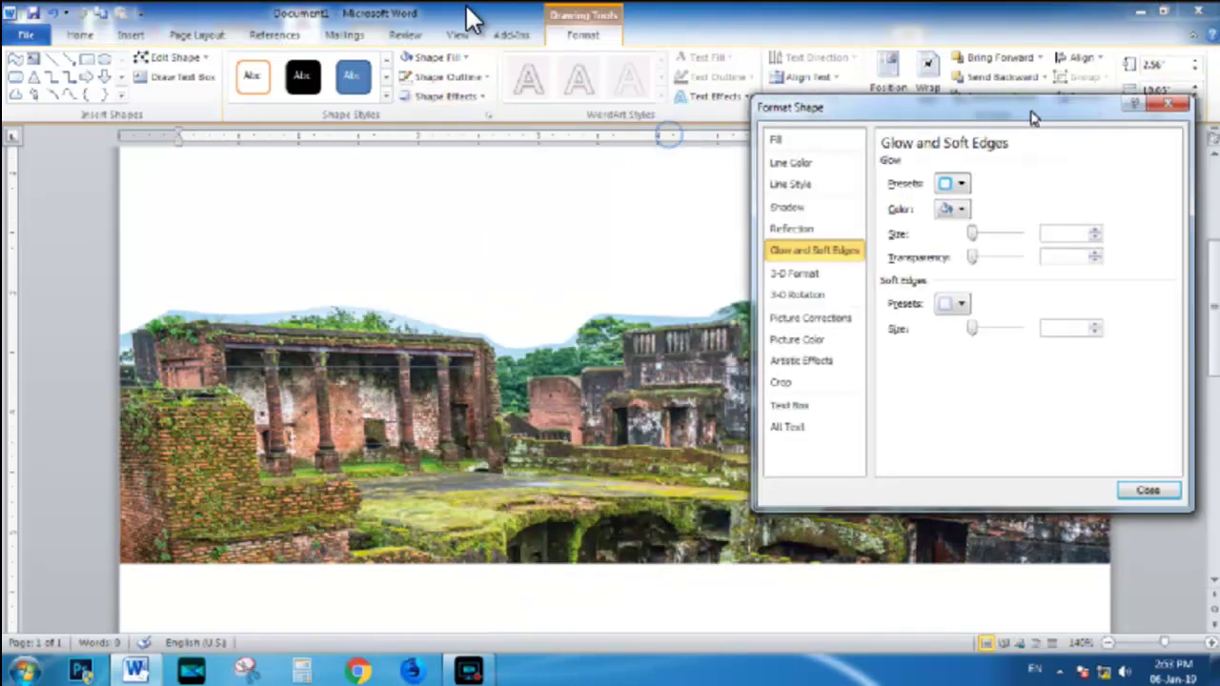
{"action": "left_click_drag", "start_coordinate": [972, 234], "coordinate": [976, 244]}
{"action": "left_click_drag", "start_coordinate": [976, 234], "coordinate": [1028, 268]}
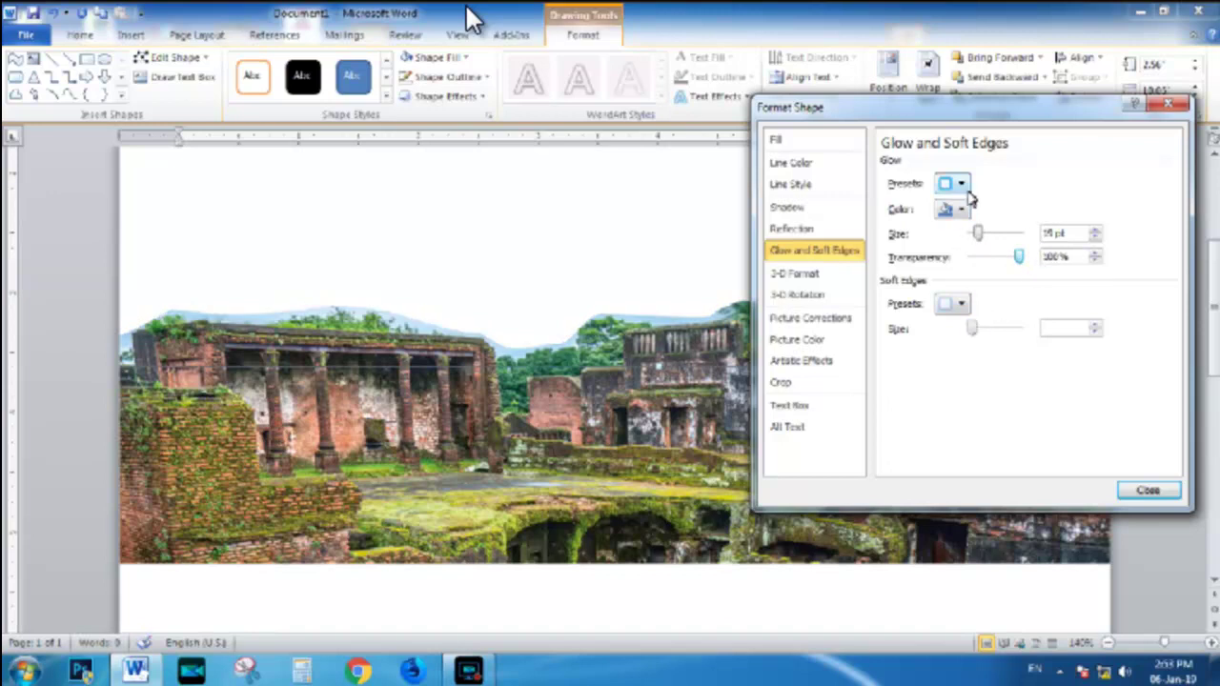
- Reduce the glow size by five steps and make it much less transparent
{"action": "left_click", "coordinate": [1095, 238]}
{"action": "left_click", "coordinate": [1094, 239]}
{"action": "left_click", "coordinate": [1094, 238]}
{"action": "left_click", "coordinate": [1094, 238]}
{"action": "left_click", "coordinate": [1094, 238]}
{"action": "left_click_drag", "start_coordinate": [1021, 258], "coordinate": [986, 259]}
- Increase the soft edges size and make the glow white
{"action": "mouse_move", "coordinate": [973, 328]}
{"action": "left_mouse_down"}
{"action": "mouse_move", "coordinate": [992, 335]}
{"action": "mouse_move", "coordinate": [977, 343]}
{"action": "left_mouse_up"}
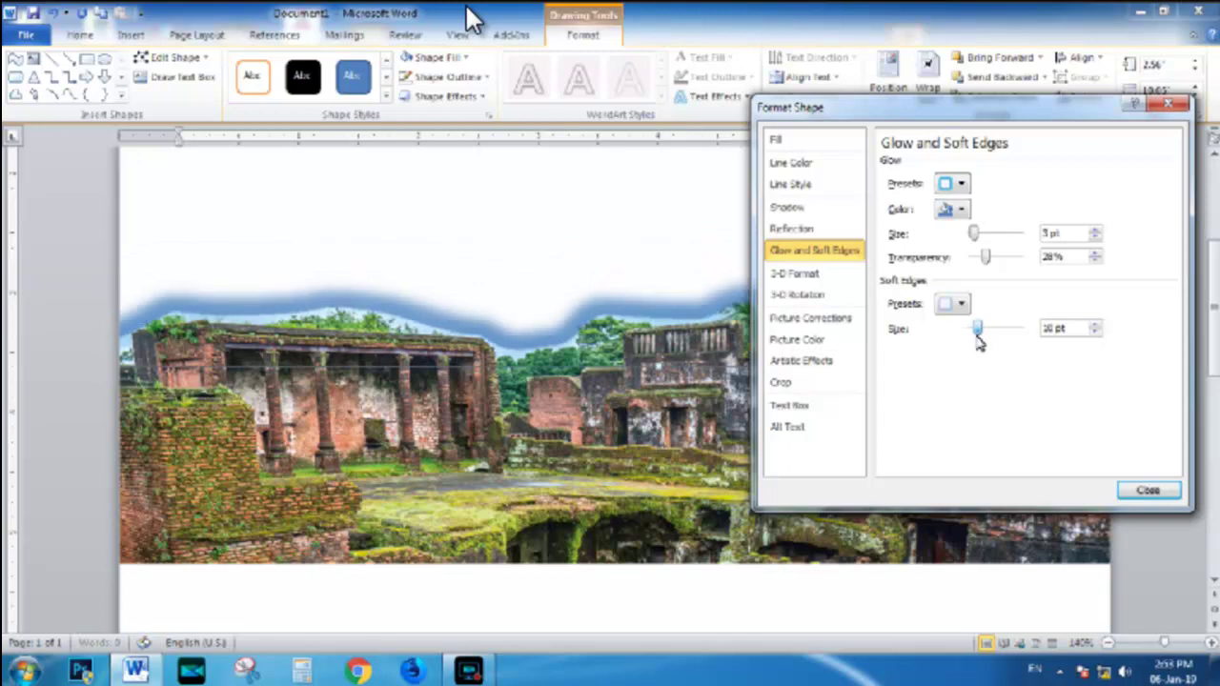
{"action": "left_click", "coordinate": [963, 211]}
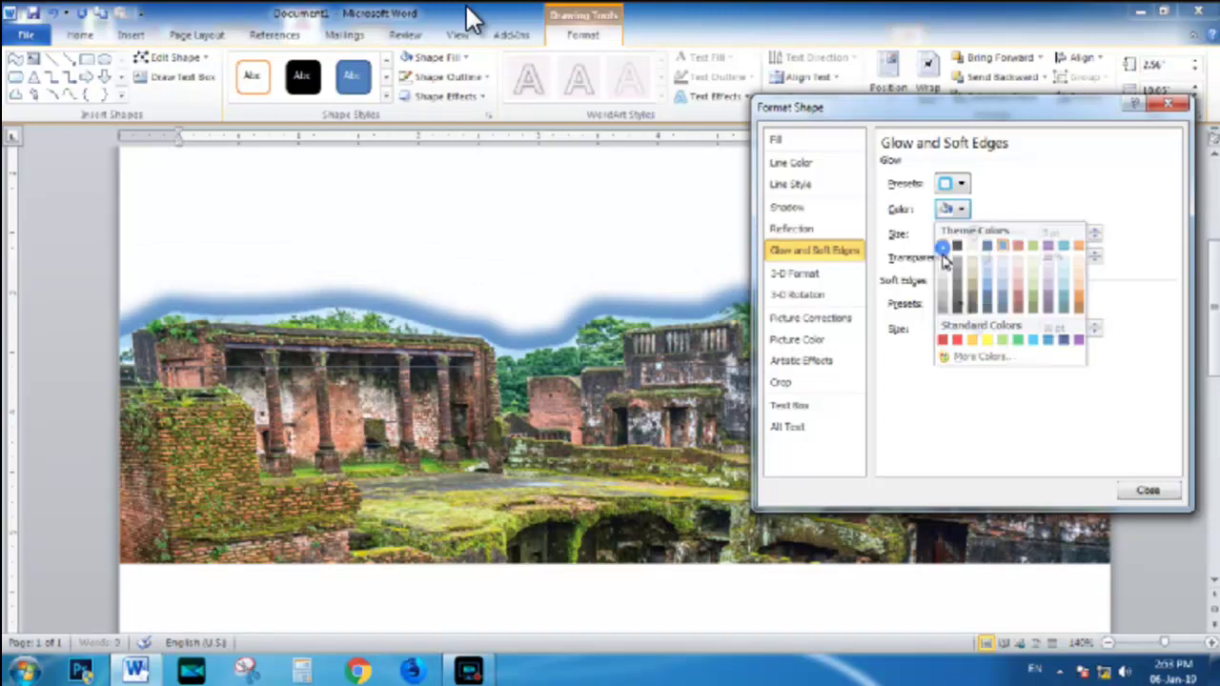
{"action": "left_click", "coordinate": [945, 245]}
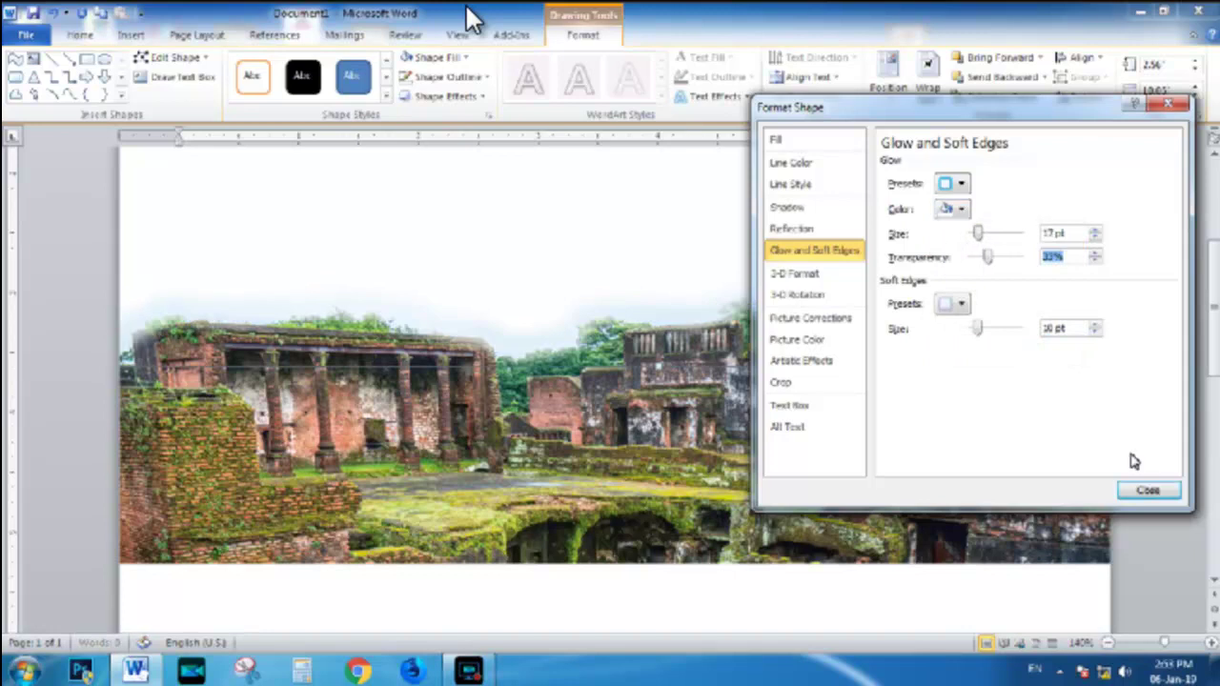
{"action": "left_click", "coordinate": [1146, 490]}
{"action": "left_click", "coordinate": [615, 451]}
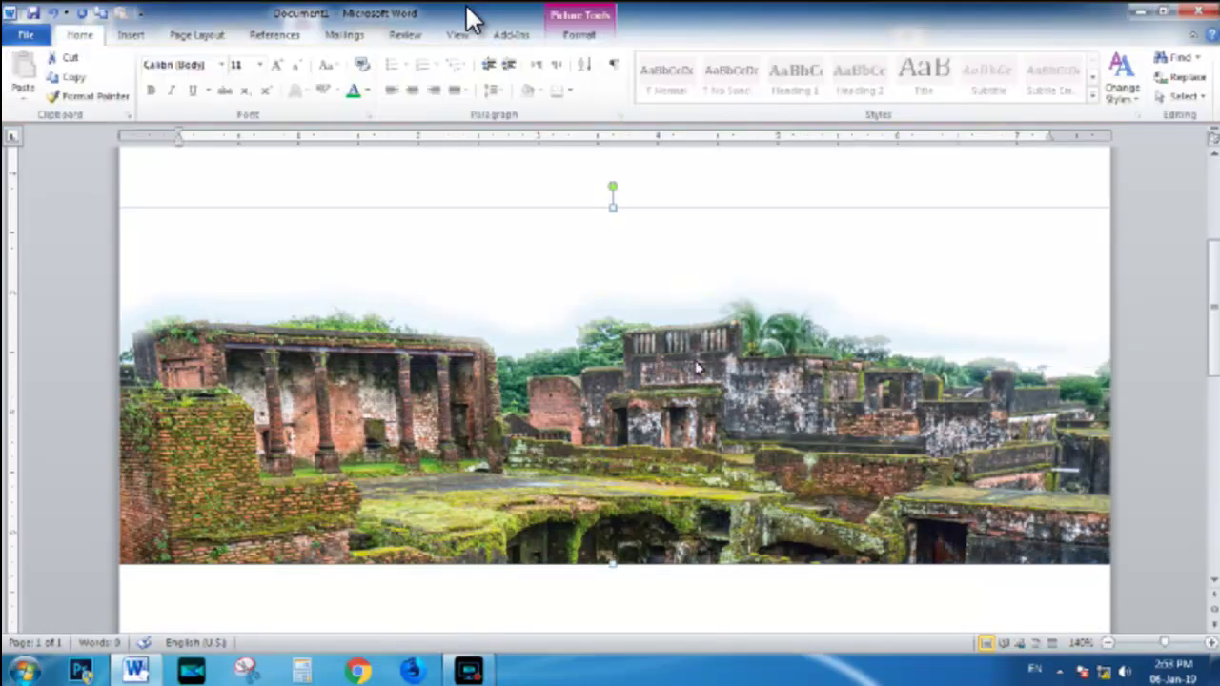
- Apply the Brightness +40% Contrast -40% correction to the ruins photo
{"action": "left_click", "coordinate": [579, 35]}
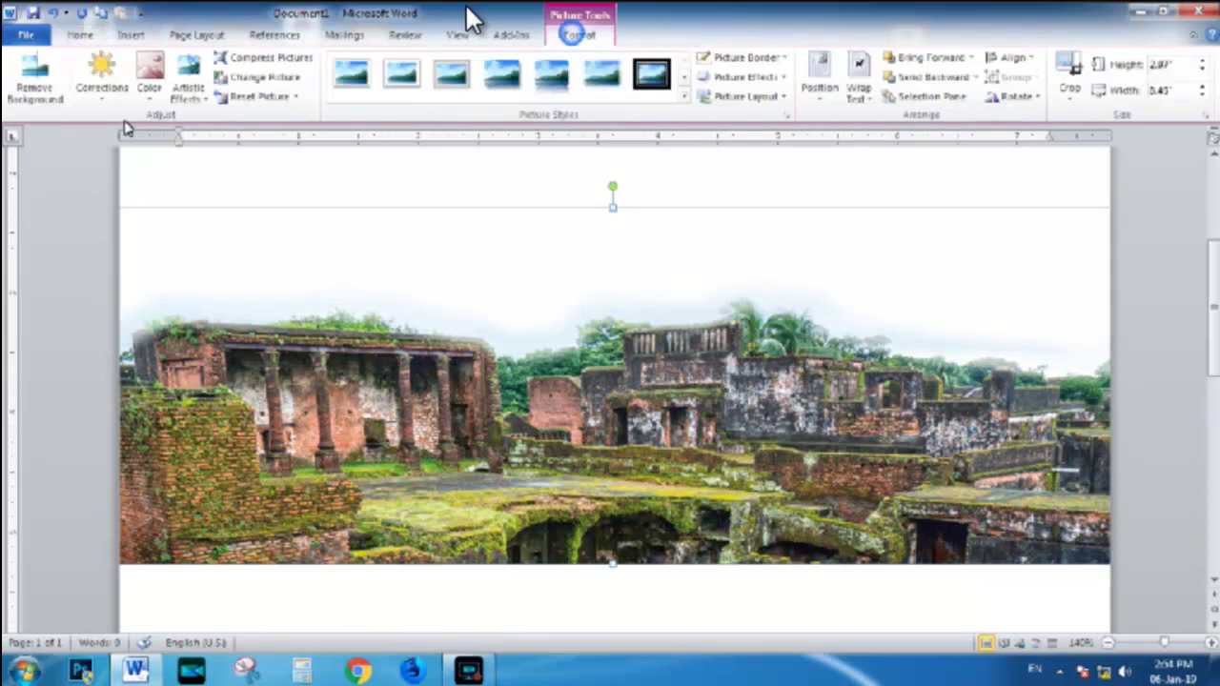
{"action": "left_click", "coordinate": [105, 91]}
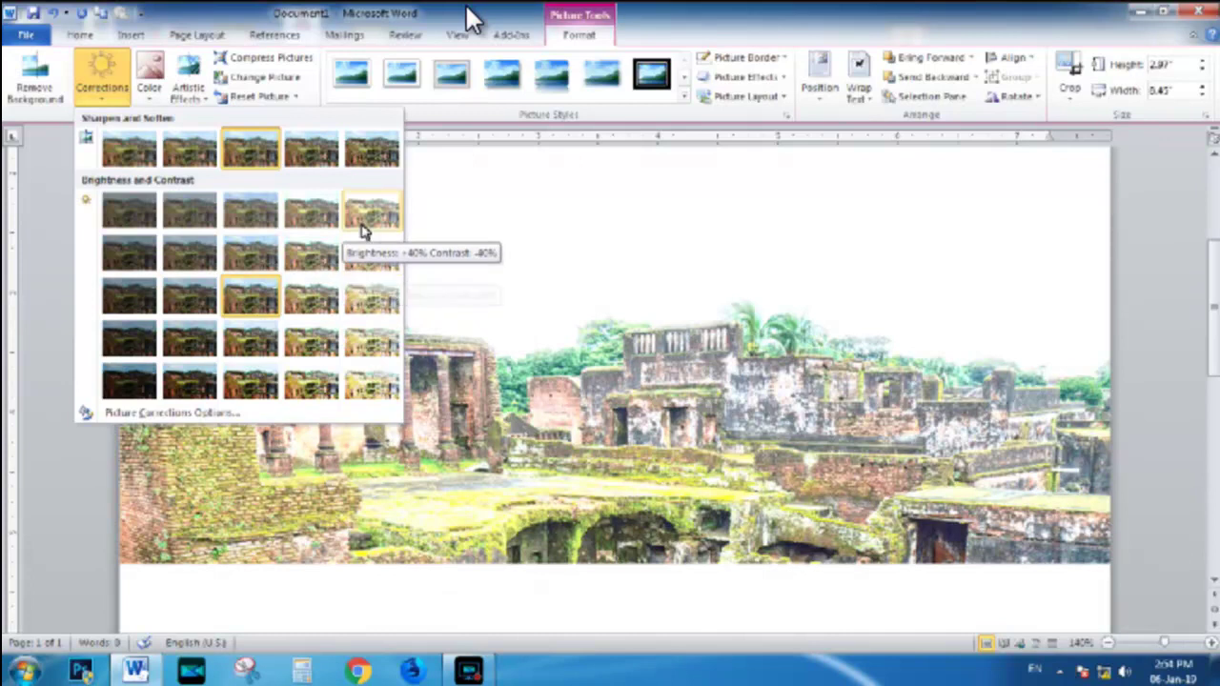
{"action": "left_click", "coordinate": [363, 229]}
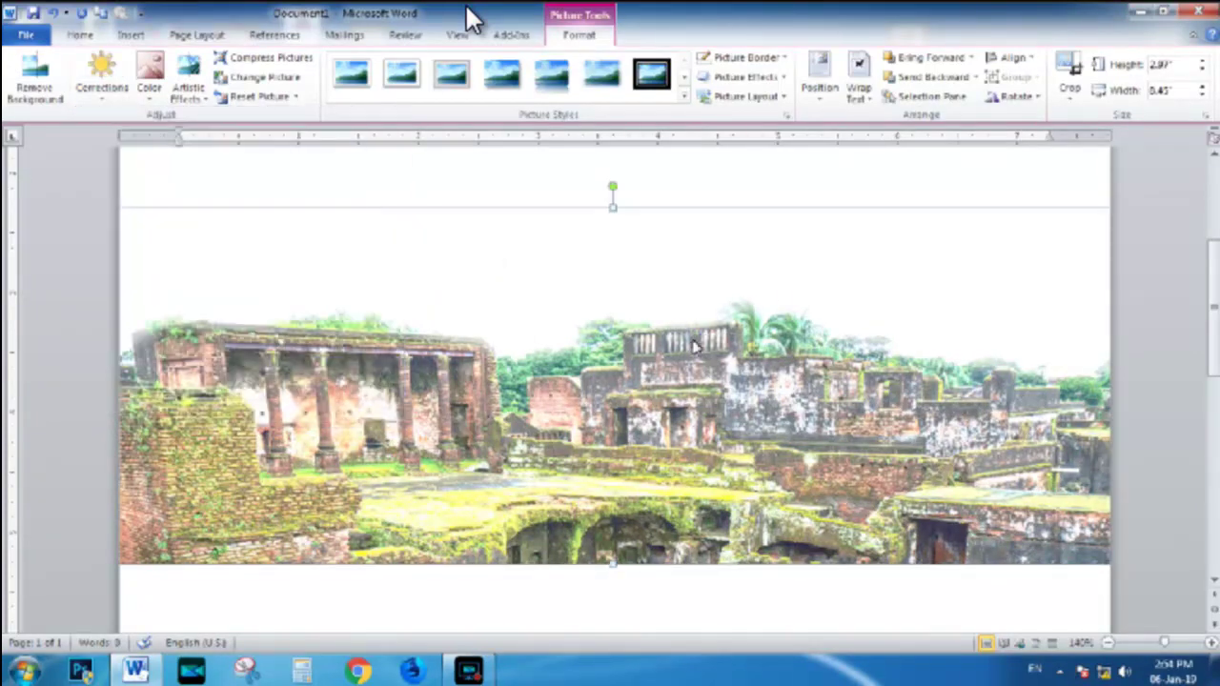
{"action": "left_click", "coordinate": [561, 198]}
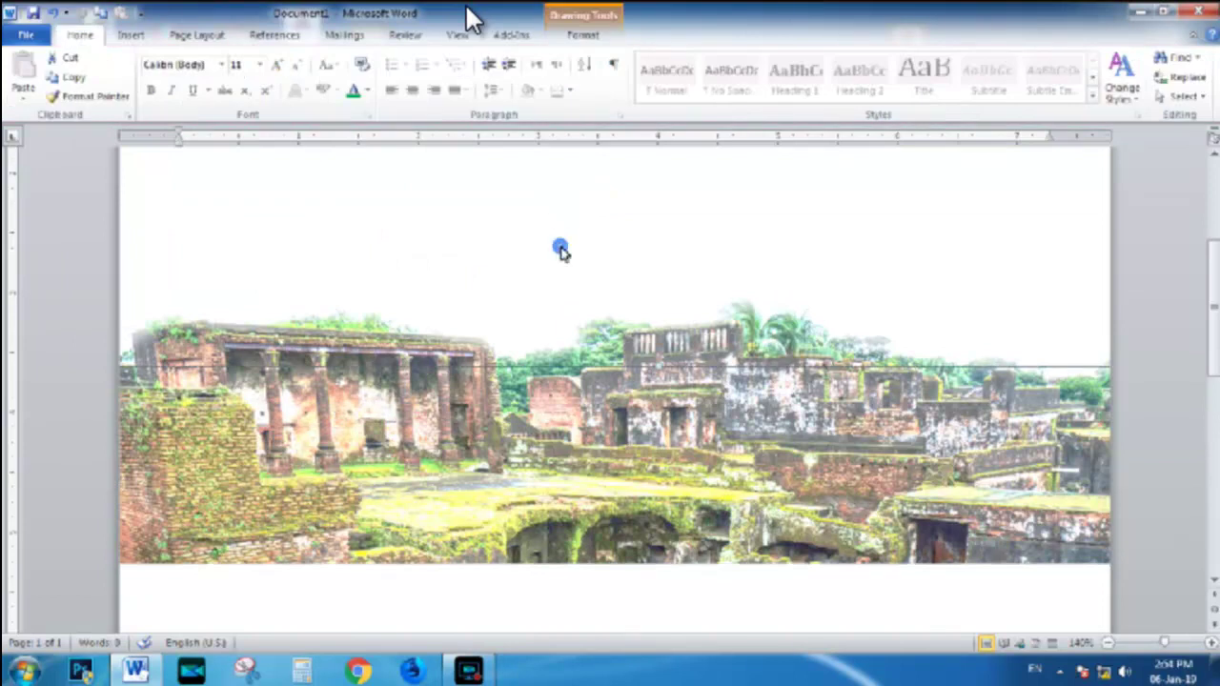
- Group the selected ruins picture and its skyline mask together
{"action": "left_click", "coordinate": [336, 416]}
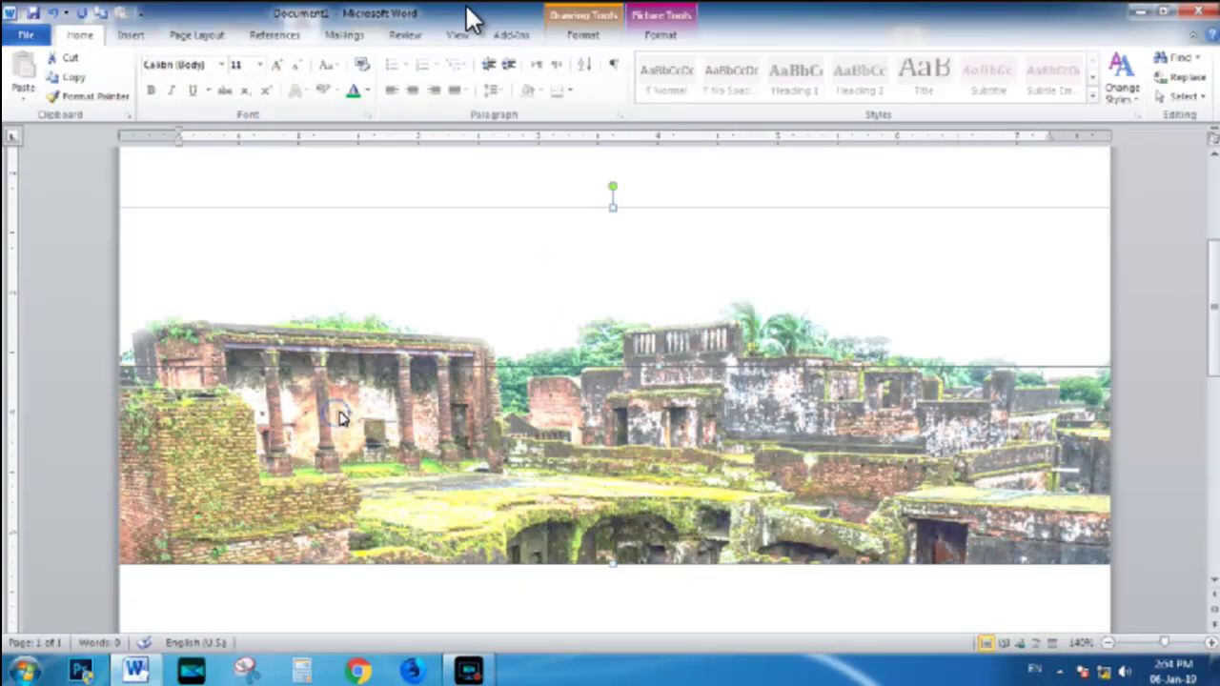
{"action": "scroll", "coordinate": [553, 408], "scroll_direction": "up", "scroll_amount": 3}
{"action": "scroll", "coordinate": [557, 408], "scroll_direction": "up", "scroll_amount": 2}
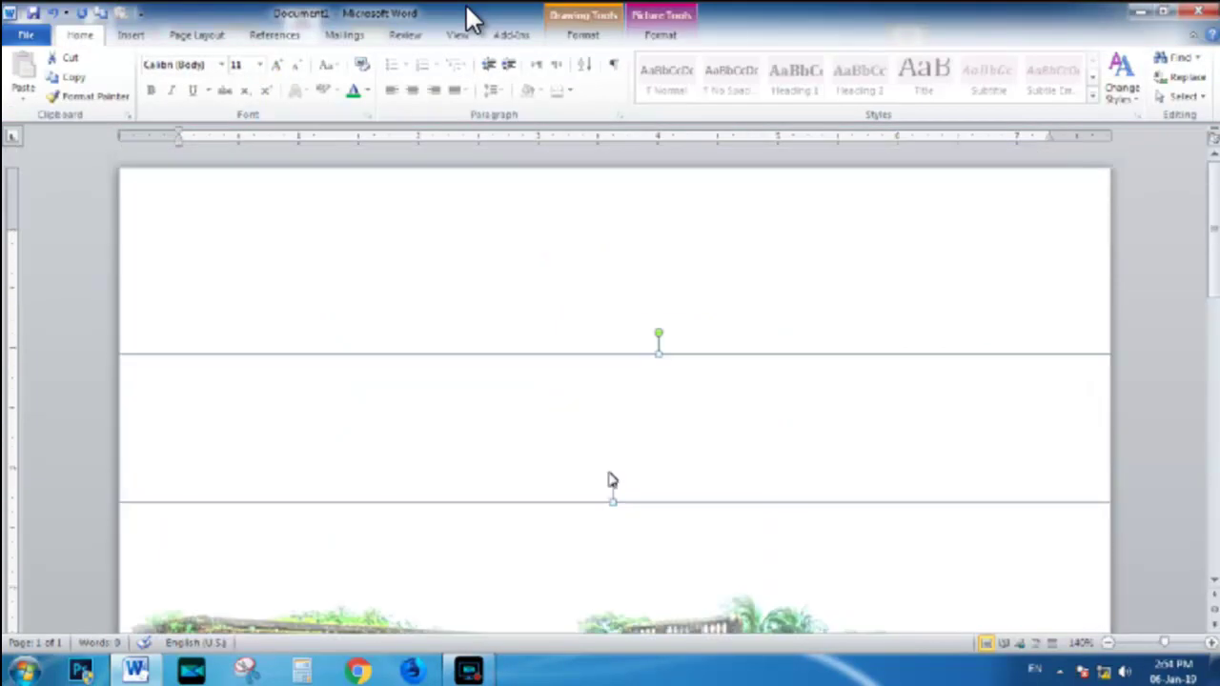
{"action": "right_click", "coordinate": [658, 617]}
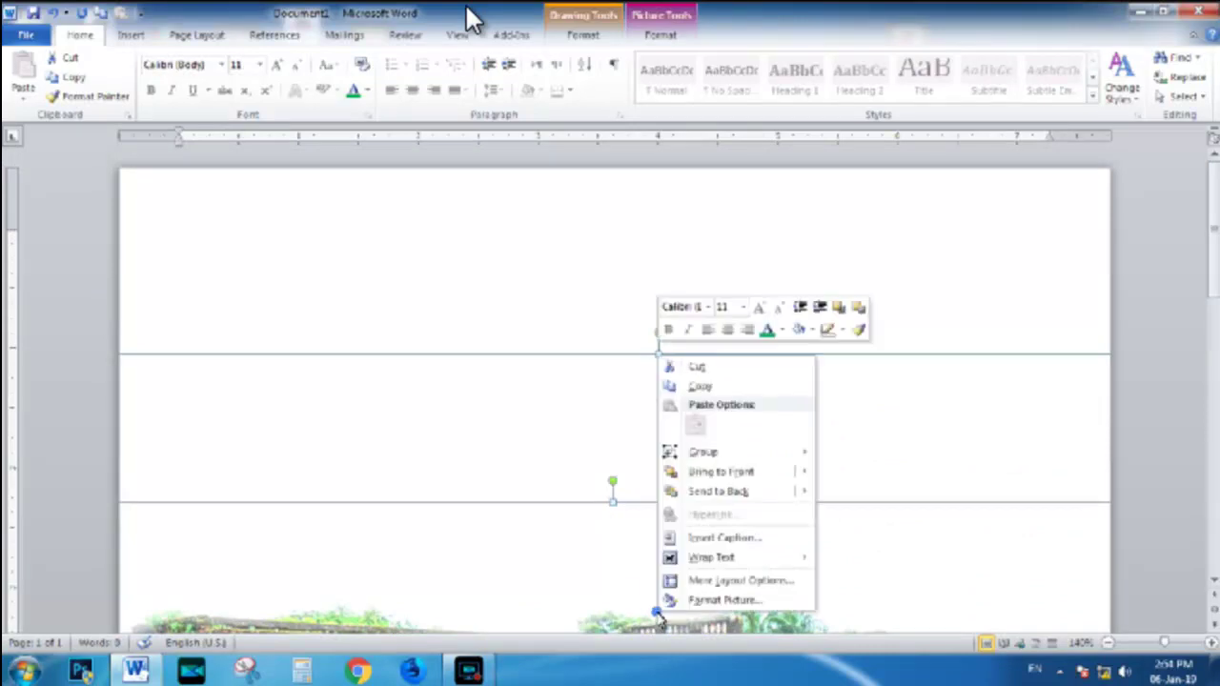
{"action": "mouse_move", "coordinate": [741, 467]}
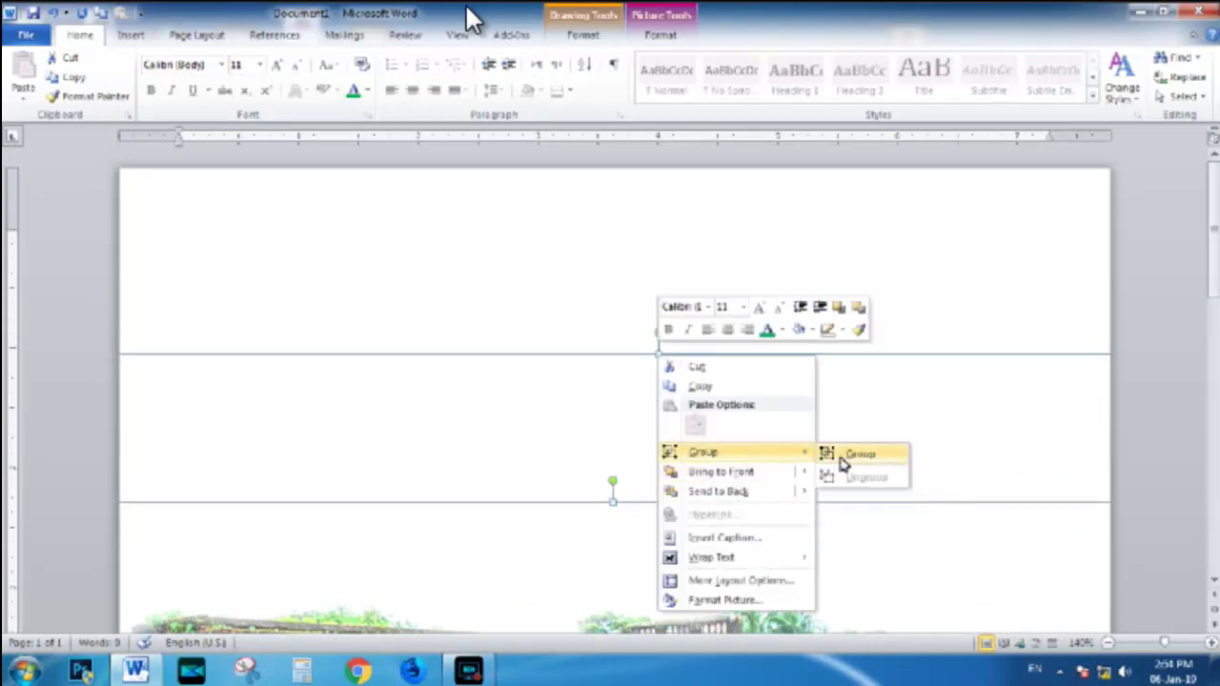
{"action": "left_click", "coordinate": [843, 457]}
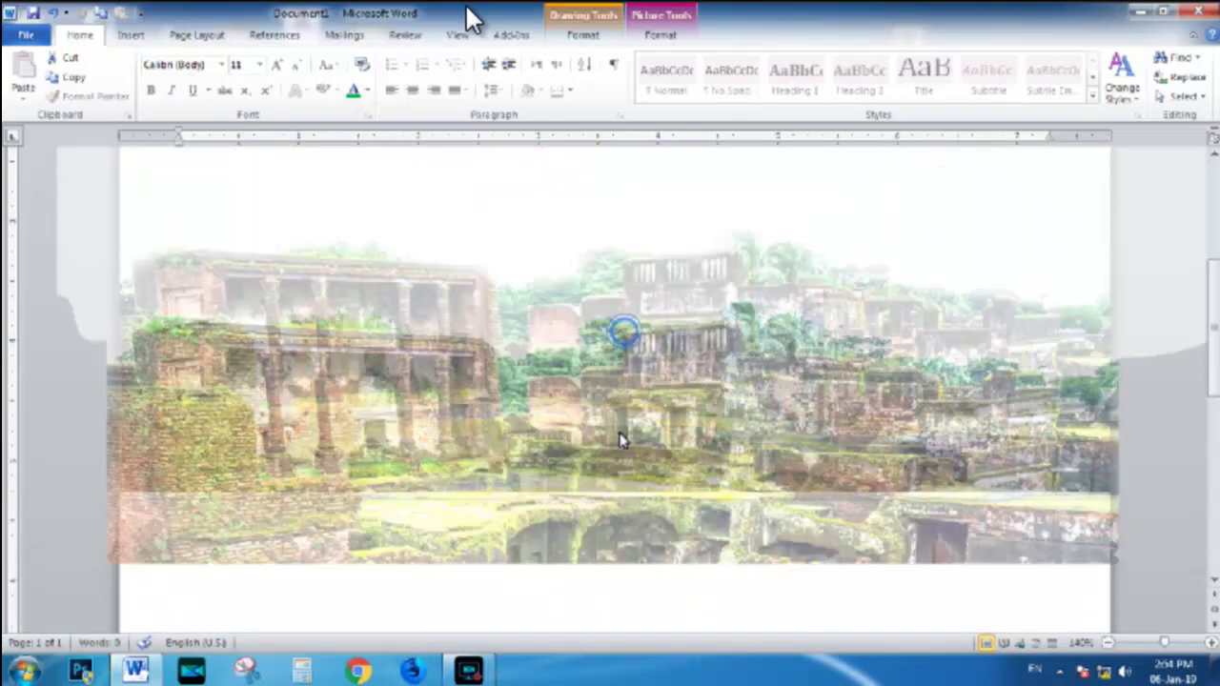
- Move the grouped ruins picture to the bottom of the page and zoom out to check
{"action": "scroll", "coordinate": [640, 407], "scroll_direction": "down", "scroll_amount": 3}
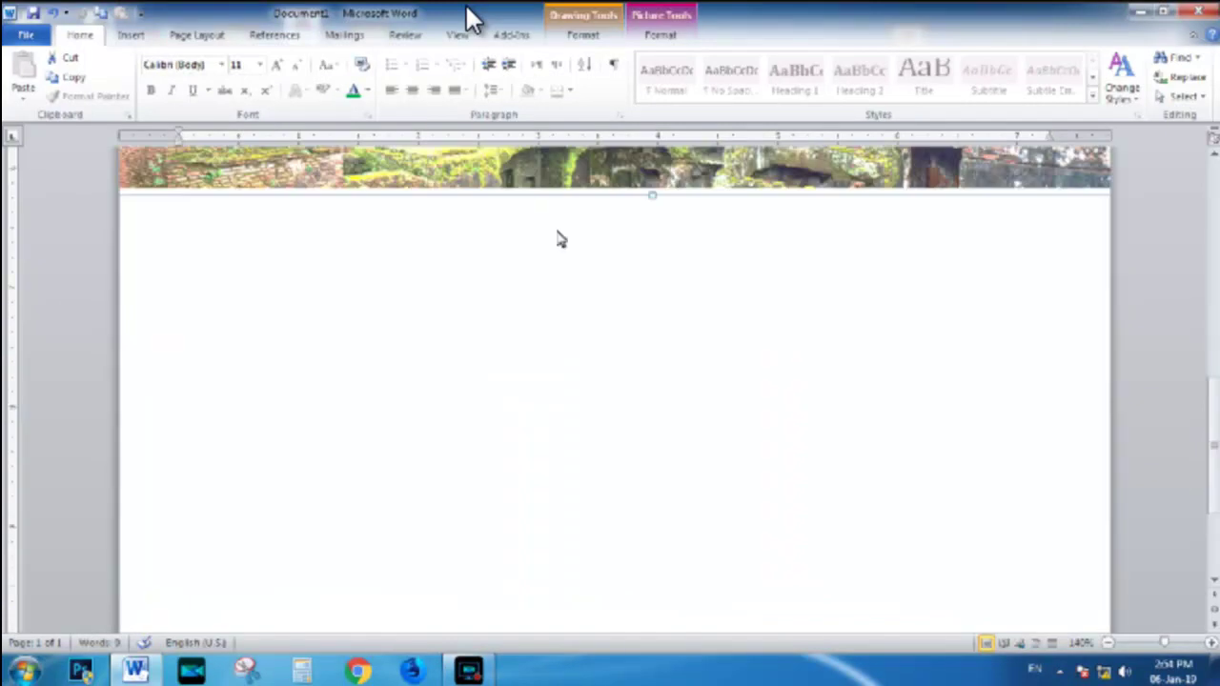
{"action": "mouse_move", "coordinate": [559, 184]}
{"action": "left_mouse_down"}
{"action": "mouse_move", "coordinate": [553, 679]}
{"action": "mouse_move", "coordinate": [566, 640]}
{"action": "left_mouse_up"}
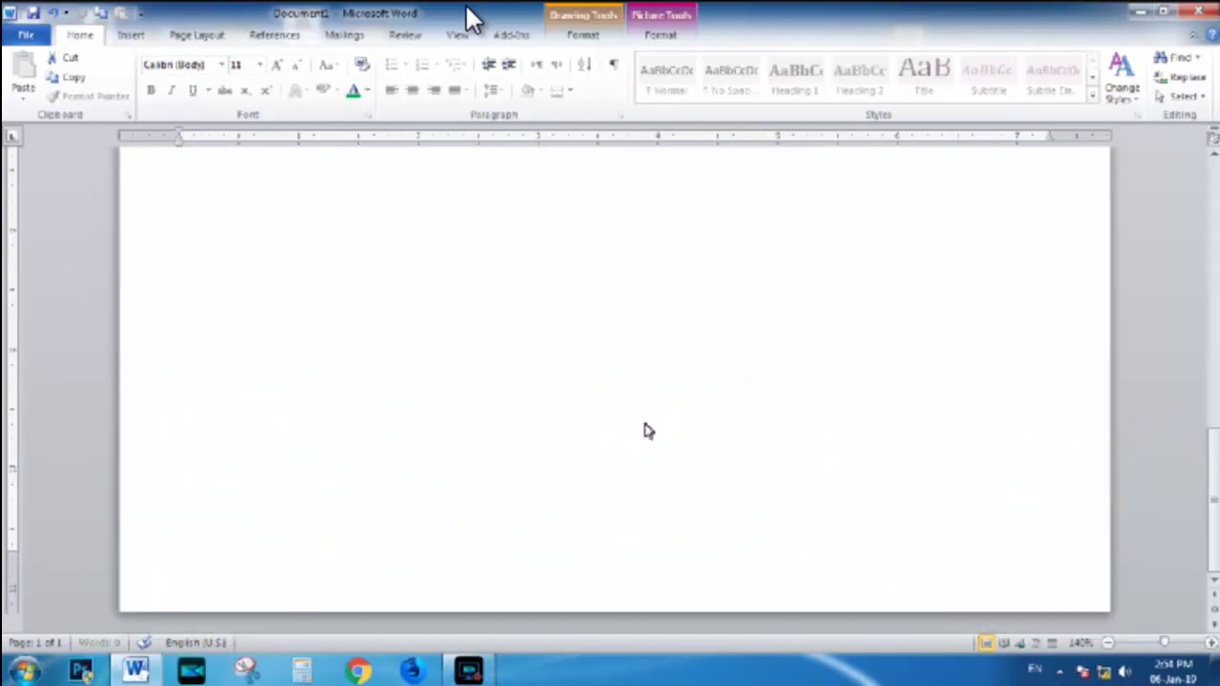
{"action": "left_click_drag", "start_coordinate": [693, 467], "coordinate": [693, 503]}
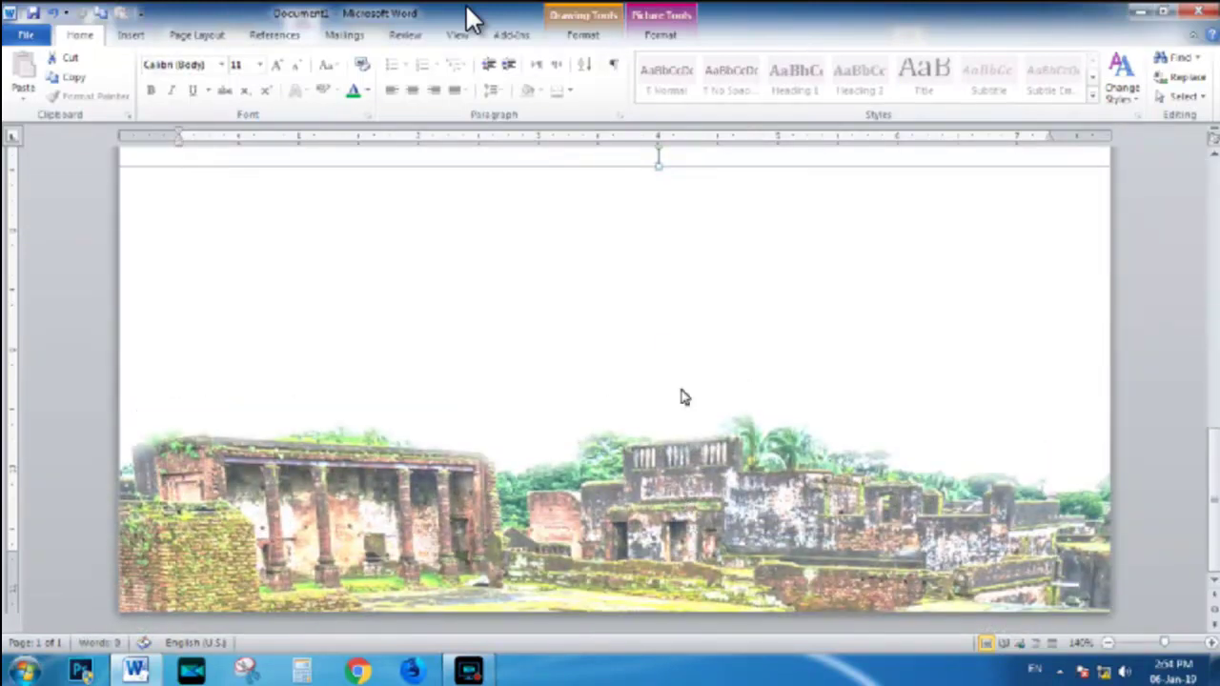
{"action": "left_click", "coordinate": [673, 303]}
{"action": "mouse_move", "coordinate": [1166, 645]}
{"action": "left_mouse_down"}
{"action": "mouse_move", "coordinate": [1132, 645]}
{"action": "mouse_move", "coordinate": [1161, 656]}
{"action": "left_mouse_up"}
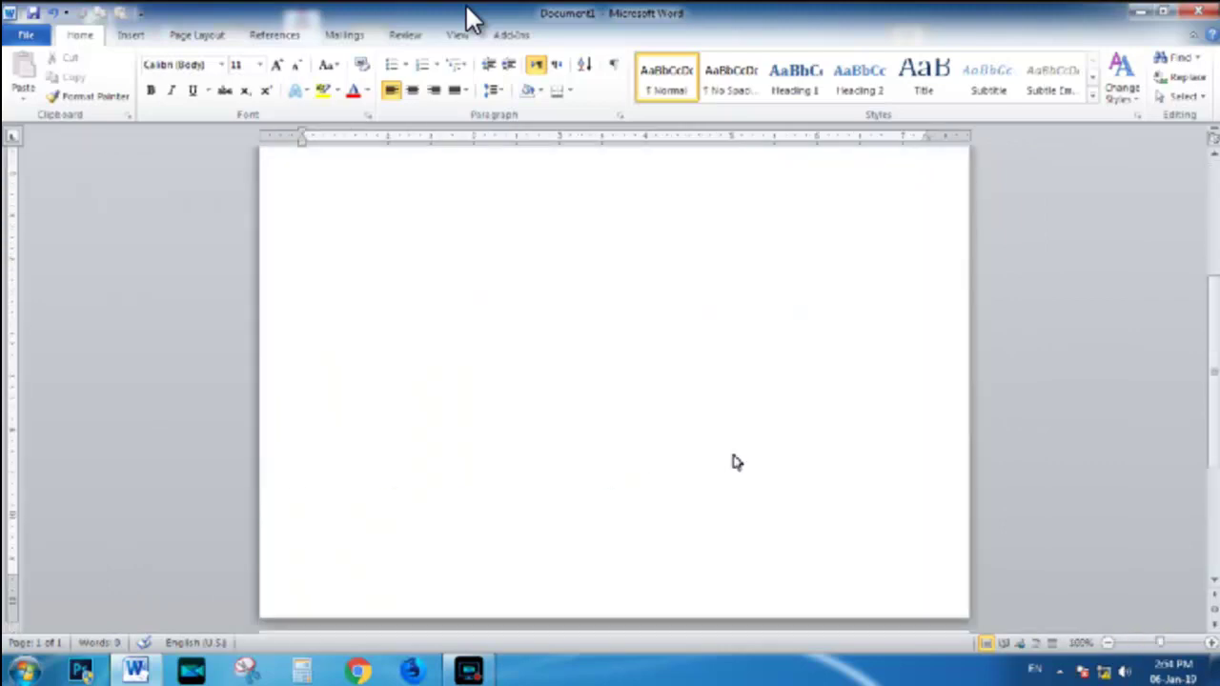
{"action": "left_click", "coordinate": [642, 524]}
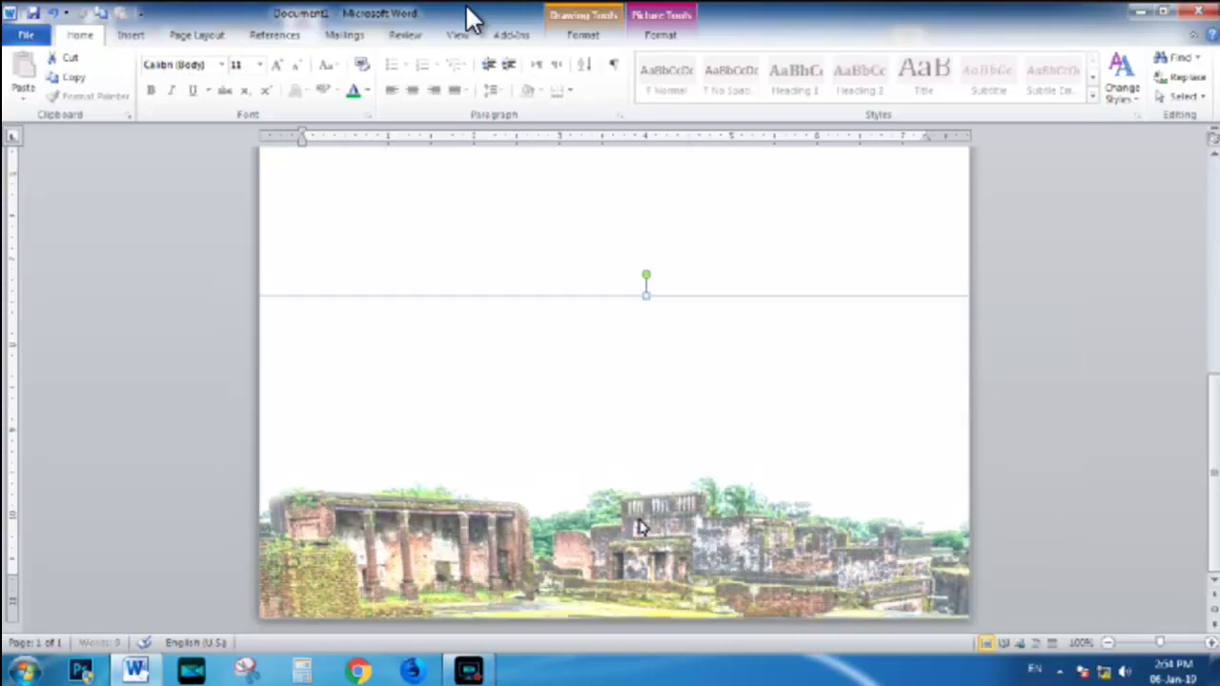
{"action": "scroll", "coordinate": [678, 245], "scroll_direction": "up", "scroll_amount": 5}
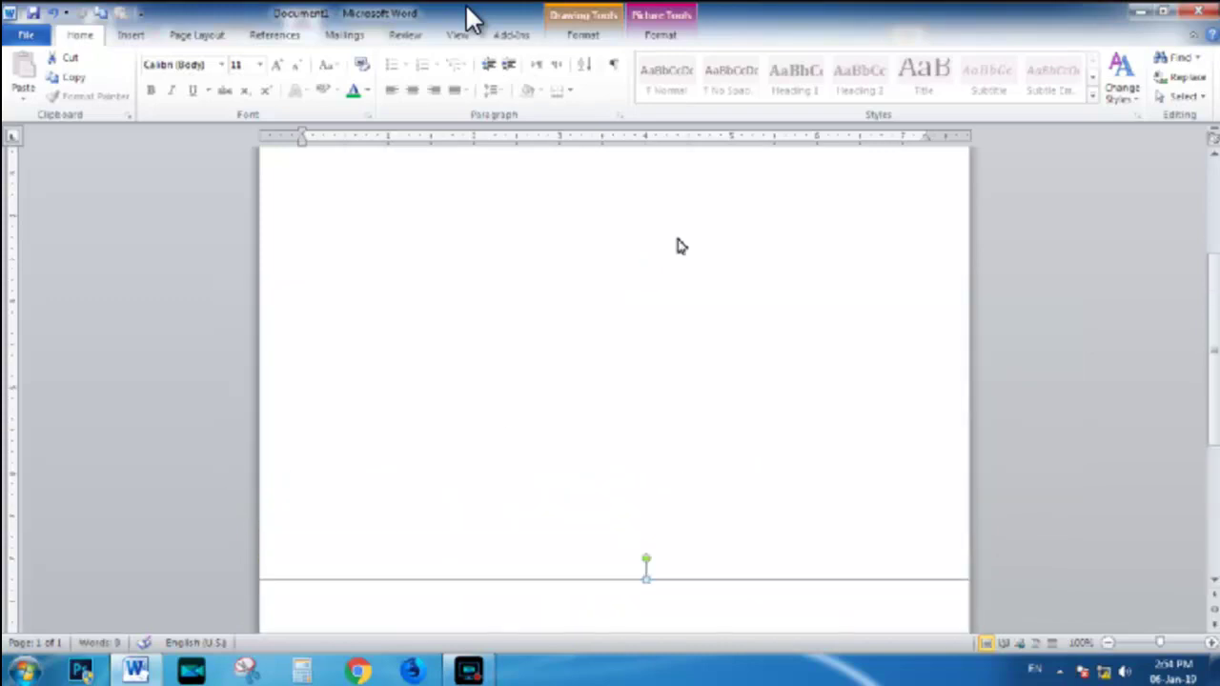
{"action": "left_click", "coordinate": [482, 255]}
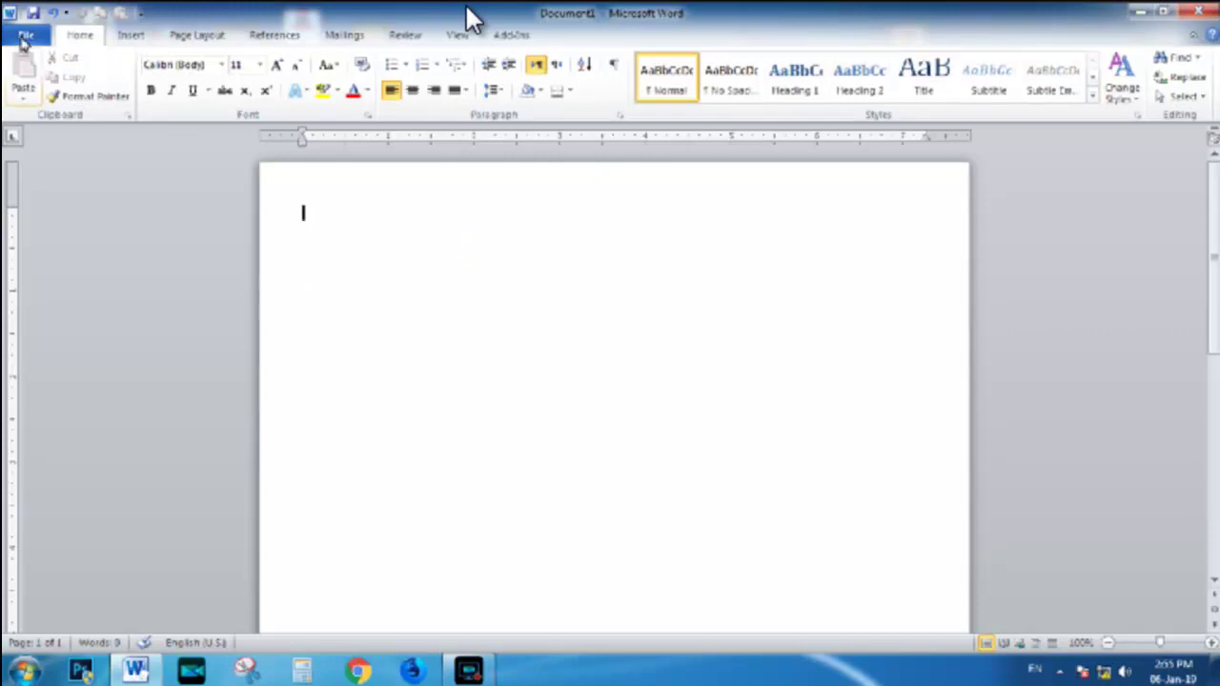
- Insert the palace photo behind text at the page's top-left, enlarged to page width
{"action": "left_click", "coordinate": [131, 36]}
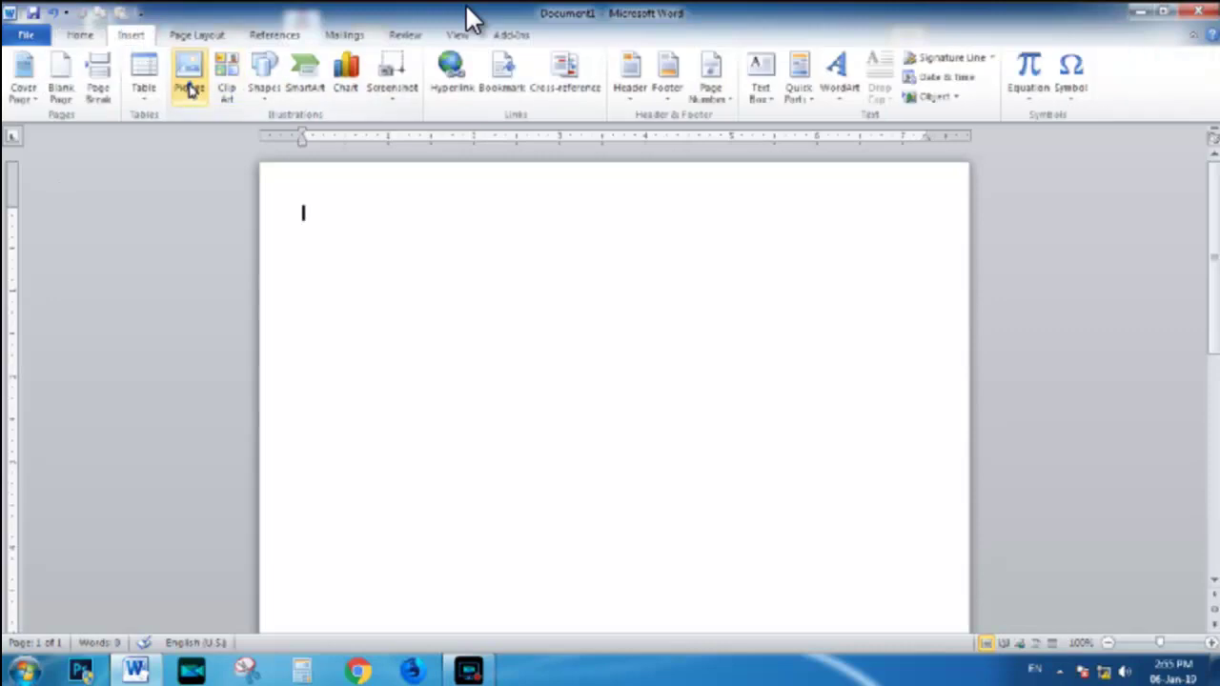
{"action": "left_click", "coordinate": [188, 84]}
{"action": "double_click", "coordinate": [449, 205]}
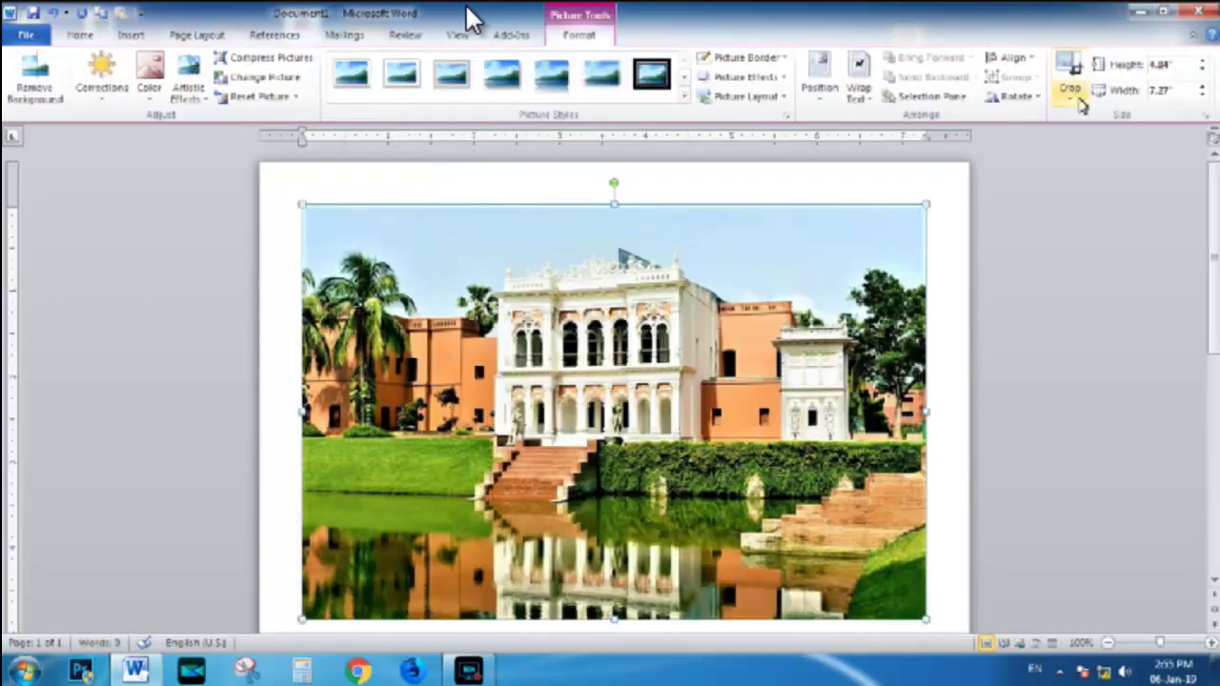
{"action": "left_click", "coordinate": [858, 78]}
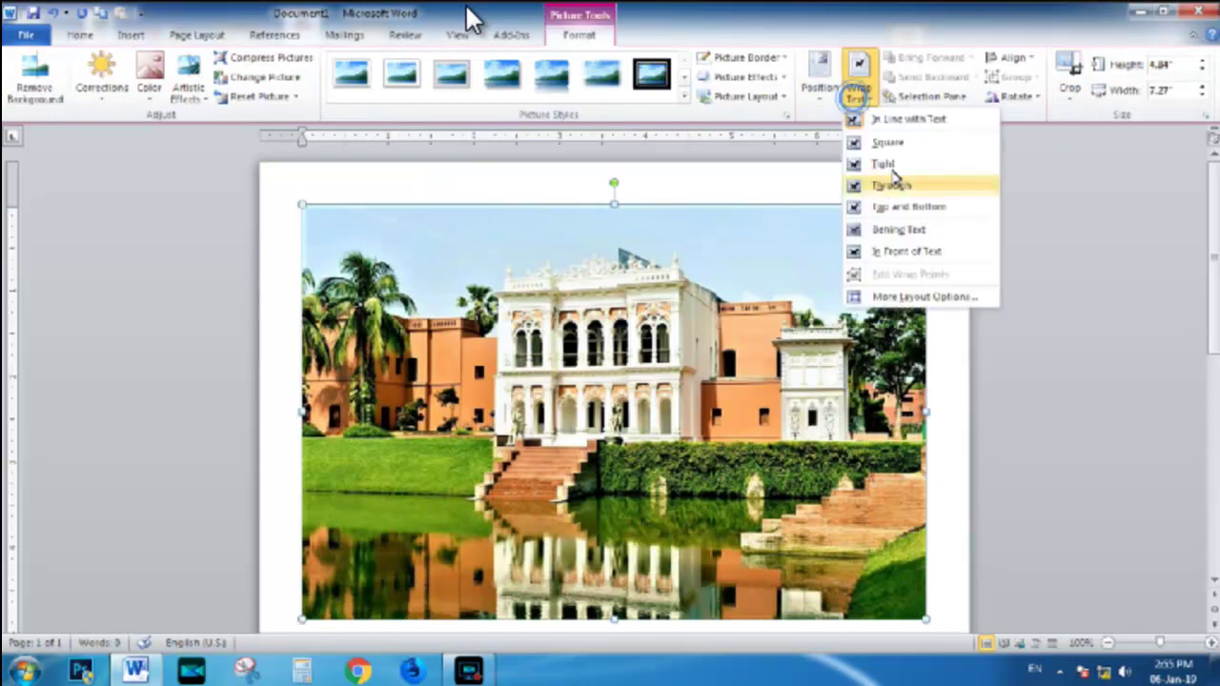
{"action": "left_click", "coordinate": [890, 233]}
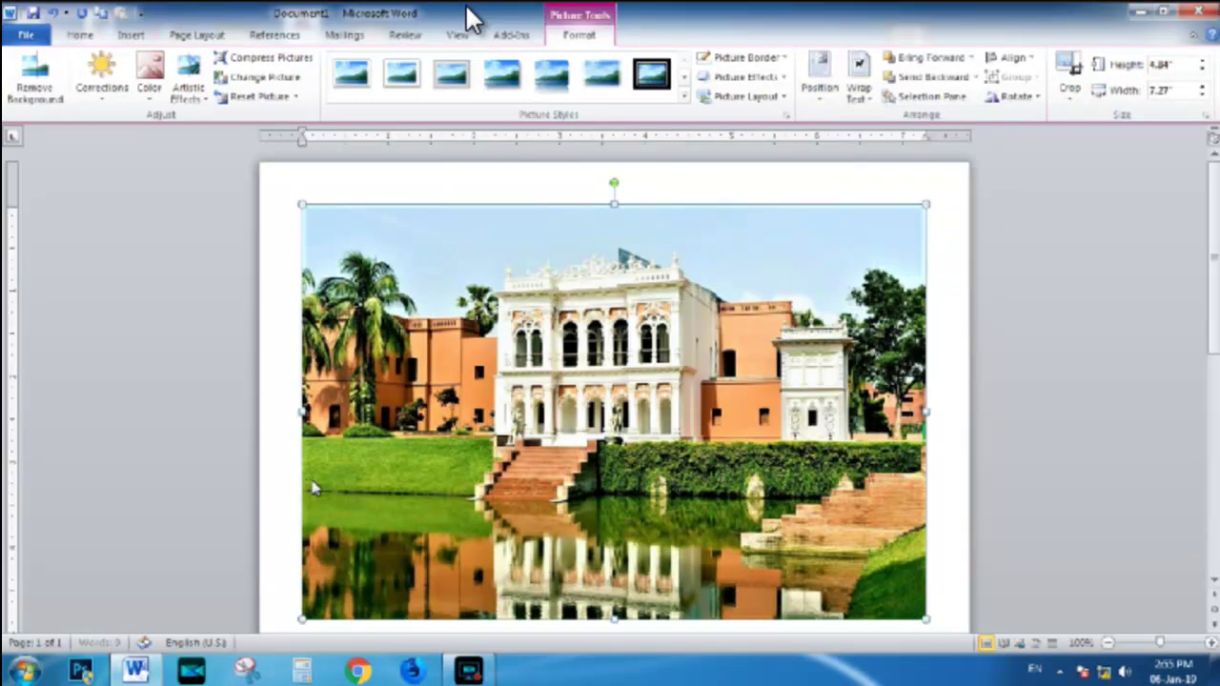
{"action": "left_click_drag", "start_coordinate": [488, 427], "coordinate": [441, 387]}
{"action": "left_click_drag", "start_coordinate": [881, 582], "coordinate": [974, 626]}
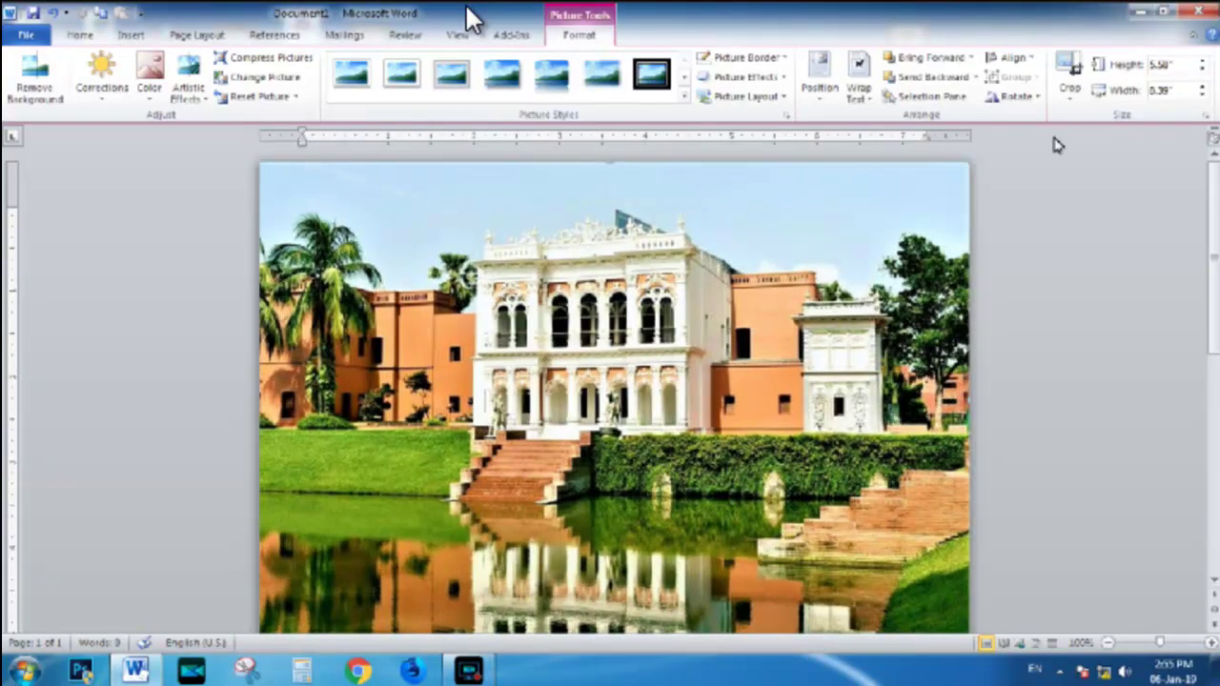
- Crop away the water reflection, leaving a 3.35"-tall strip
{"action": "left_click", "coordinate": [1070, 71]}
{"action": "scroll", "coordinate": [629, 501], "scroll_direction": "down", "scroll_amount": 5}
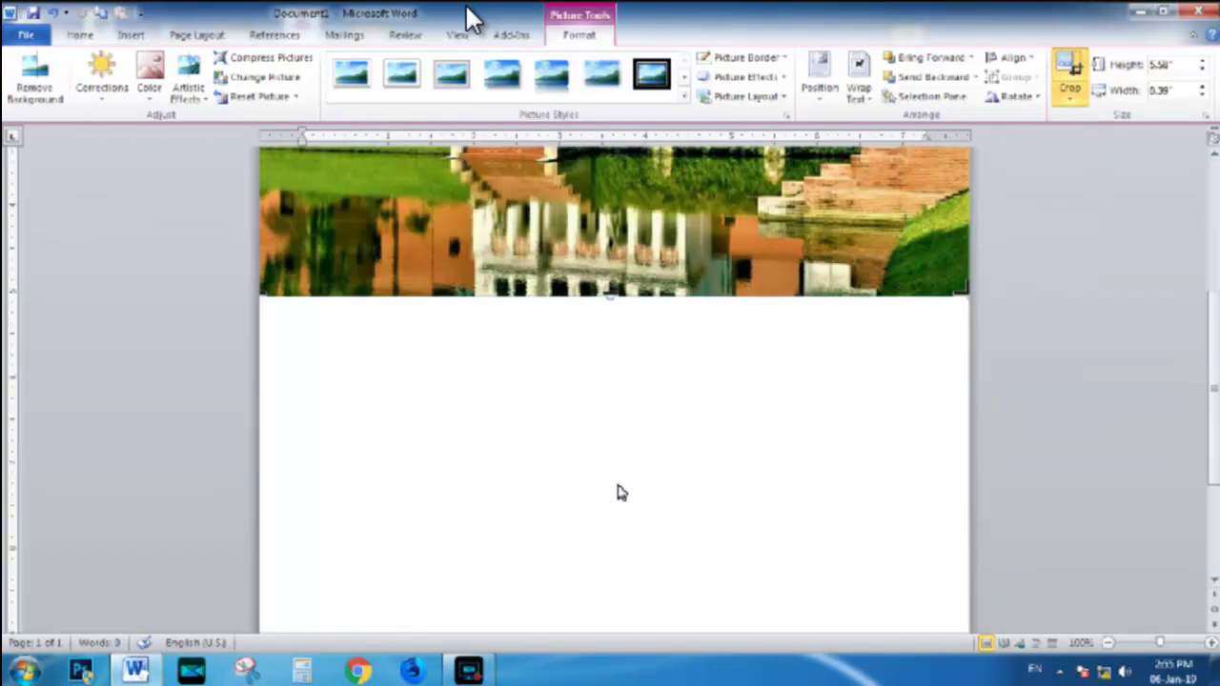
{"action": "scroll", "coordinate": [622, 493], "scroll_direction": "up", "scroll_amount": 2}
{"action": "scroll", "coordinate": [621, 493], "scroll_direction": "up", "scroll_amount": 1}
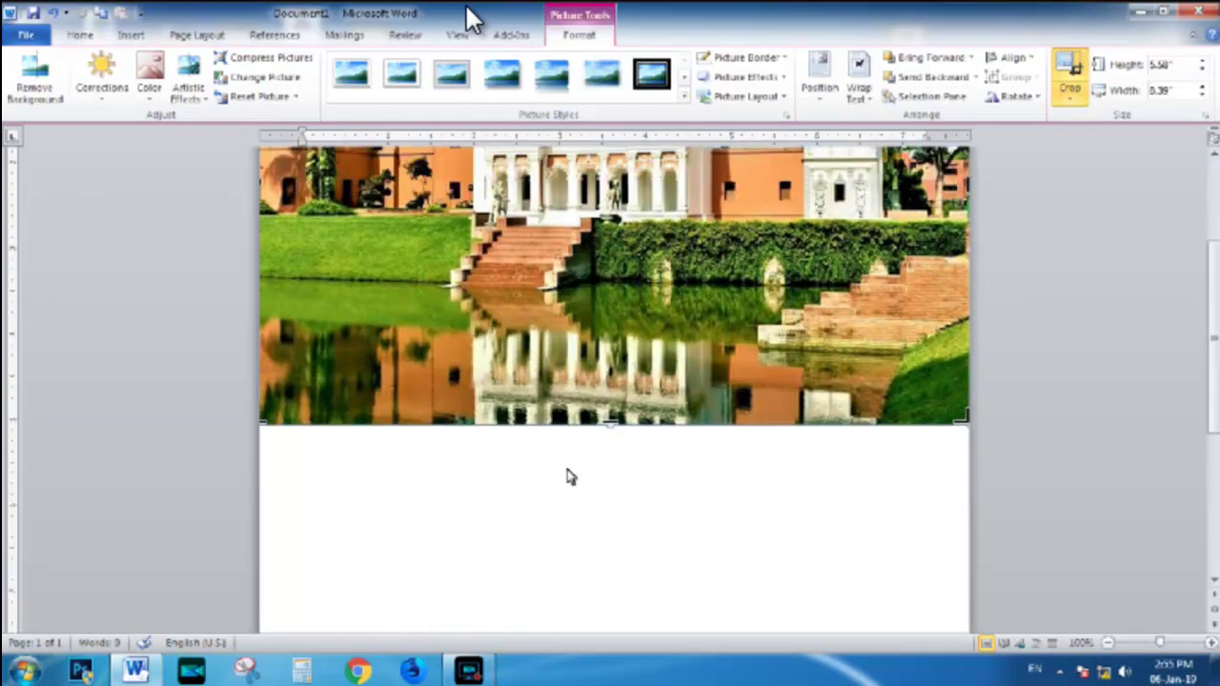
{"action": "left_click_drag", "start_coordinate": [611, 425], "coordinate": [611, 235]}
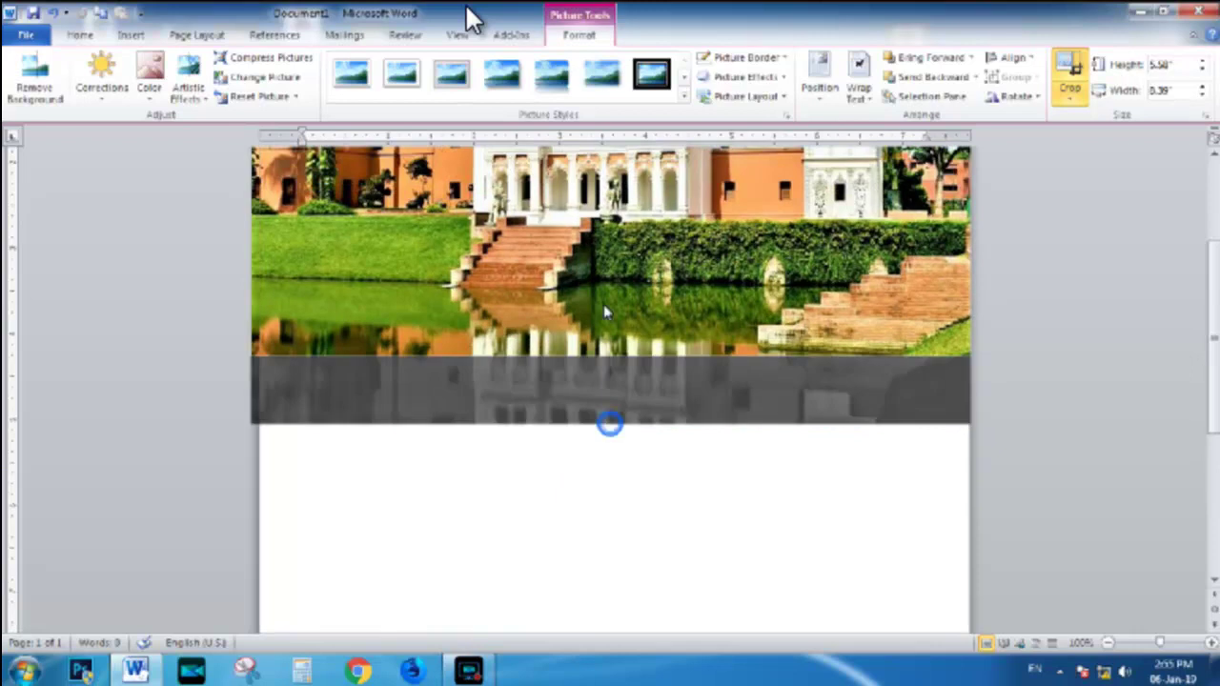
{"action": "scroll", "coordinate": [682, 348], "scroll_direction": "up", "scroll_amount": 5}
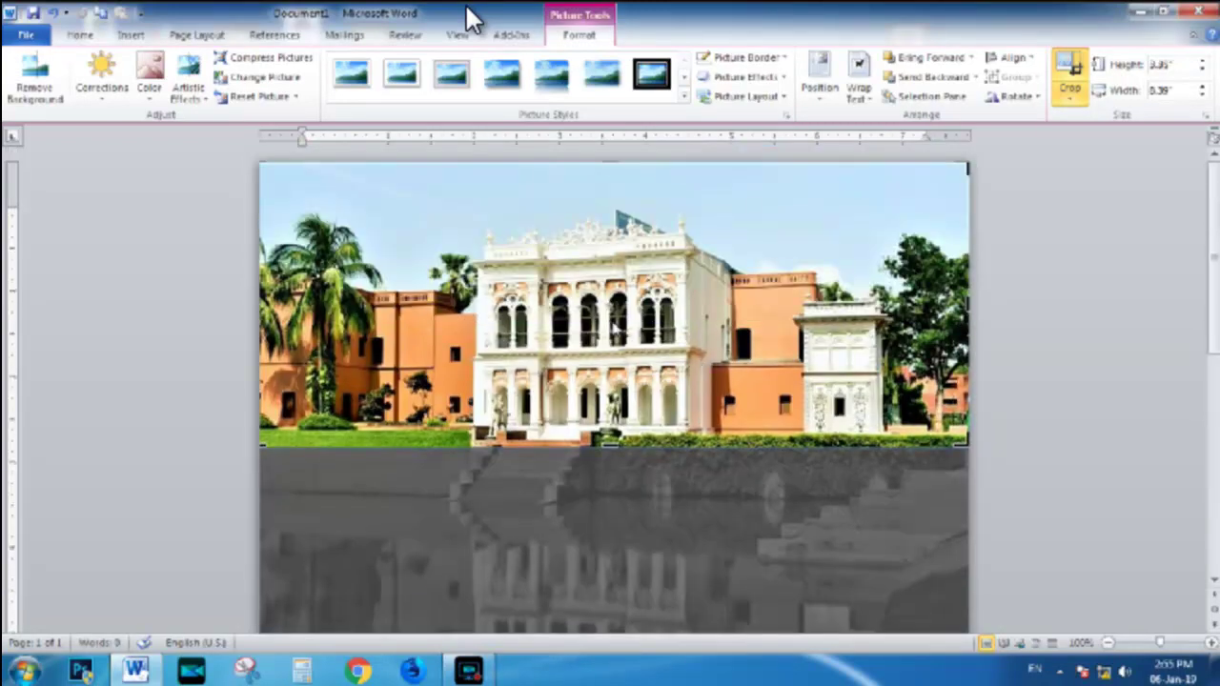
{"action": "left_click", "coordinate": [1071, 71]}
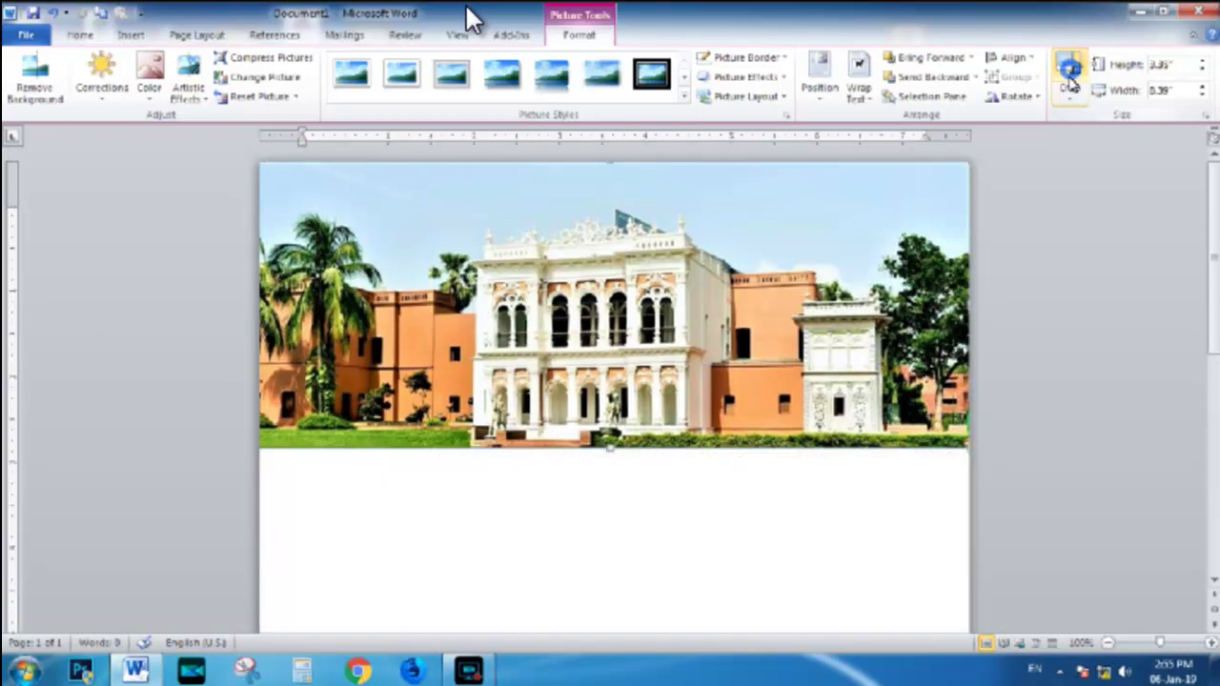
{"action": "left_click", "coordinate": [130, 34]}
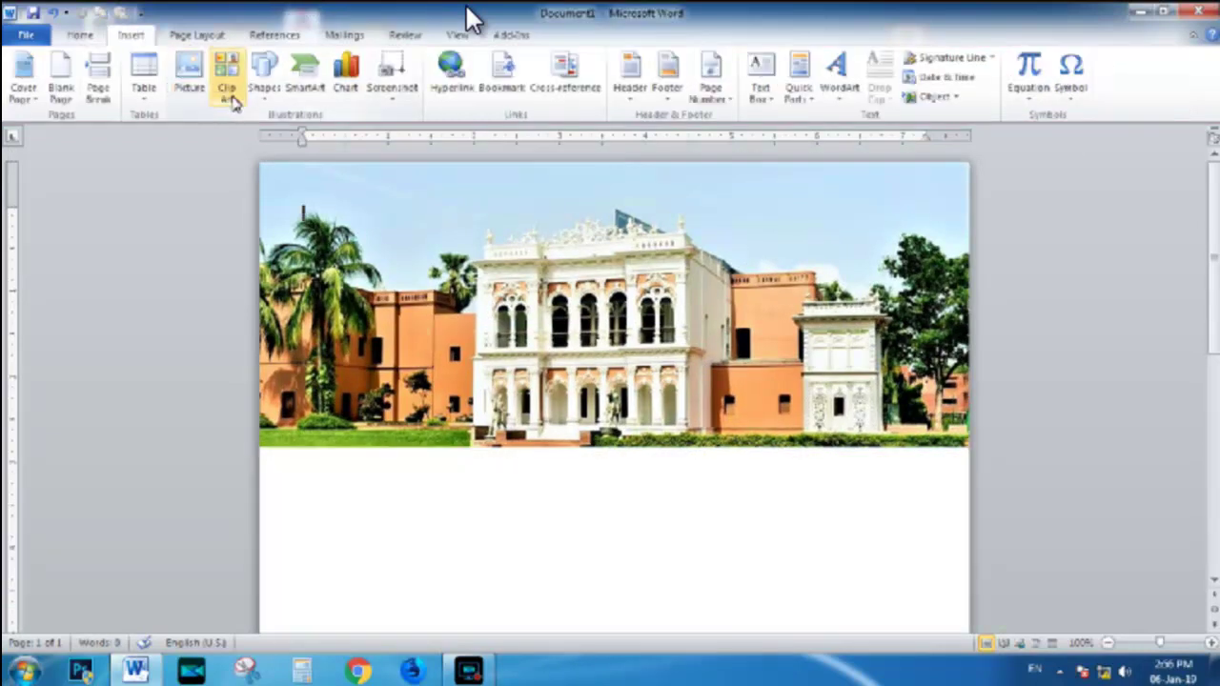
- Draw a 1.29" by 9.18" Wave banner over the photo's bottom edge, slightly tilted with a deeper curve
{"action": "left_click", "coordinate": [263, 85]}
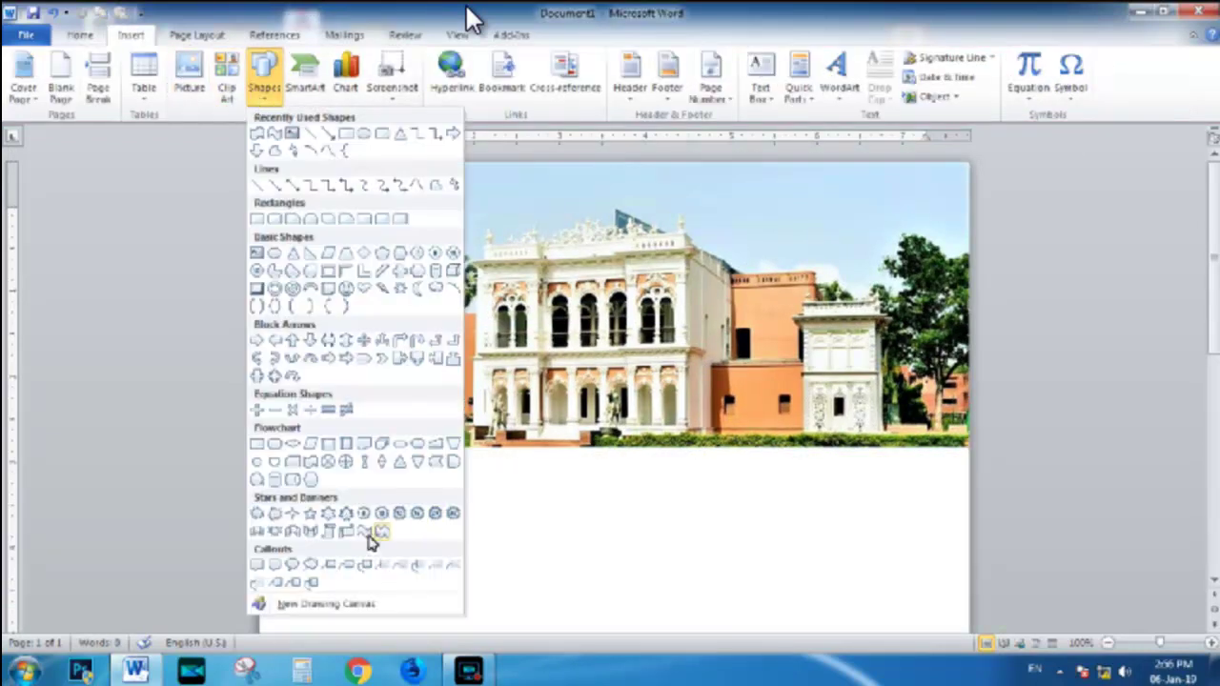
{"action": "left_click", "coordinate": [371, 531]}
{"action": "left_click_drag", "start_coordinate": [277, 459], "coordinate": [1068, 587]}
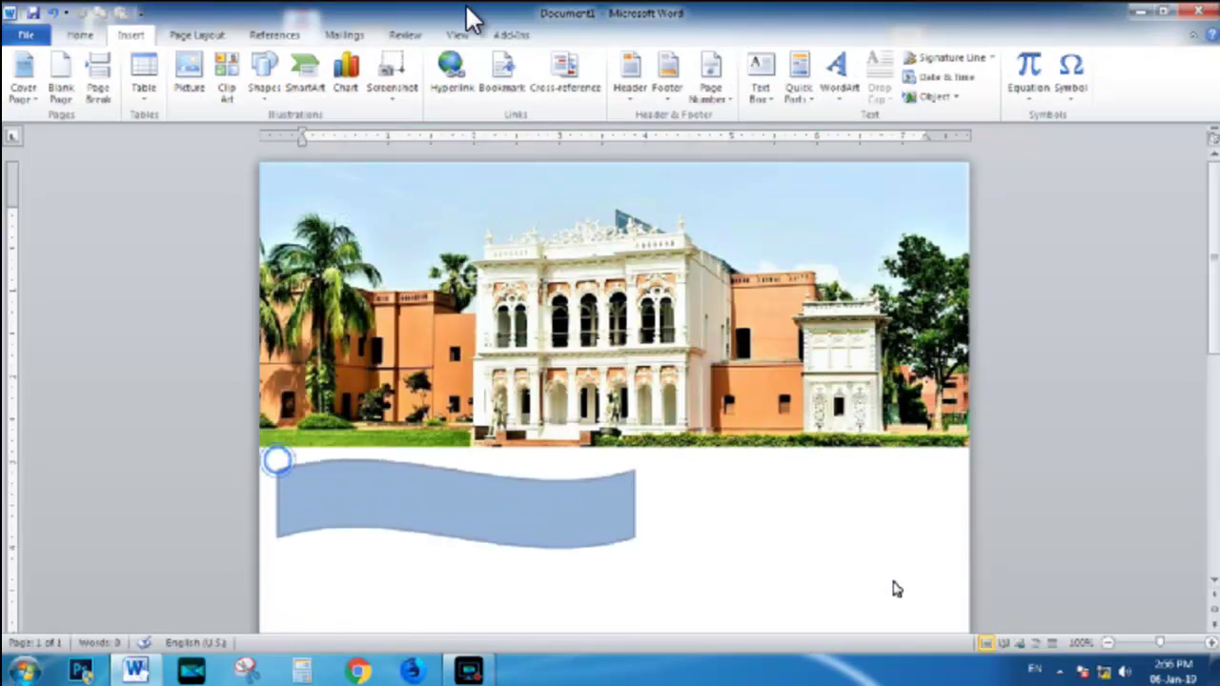
{"action": "left_click_drag", "start_coordinate": [912, 559], "coordinate": [853, 497]}
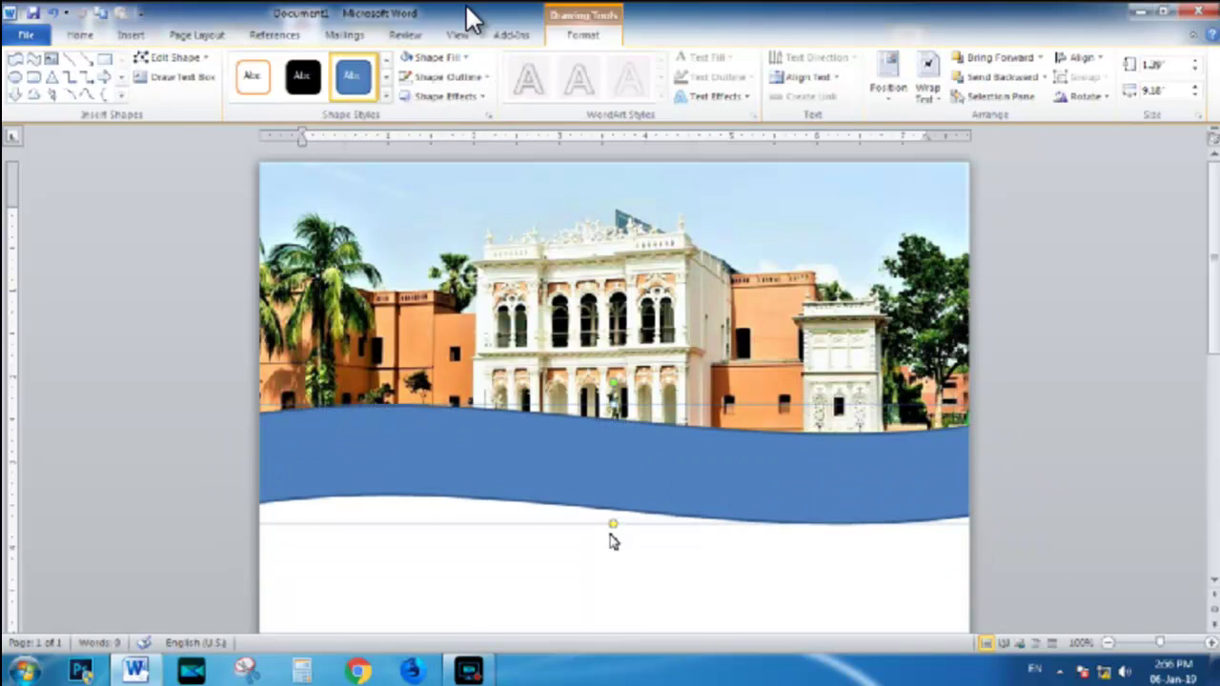
{"action": "left_click_drag", "start_coordinate": [615, 391], "coordinate": [624, 389]}
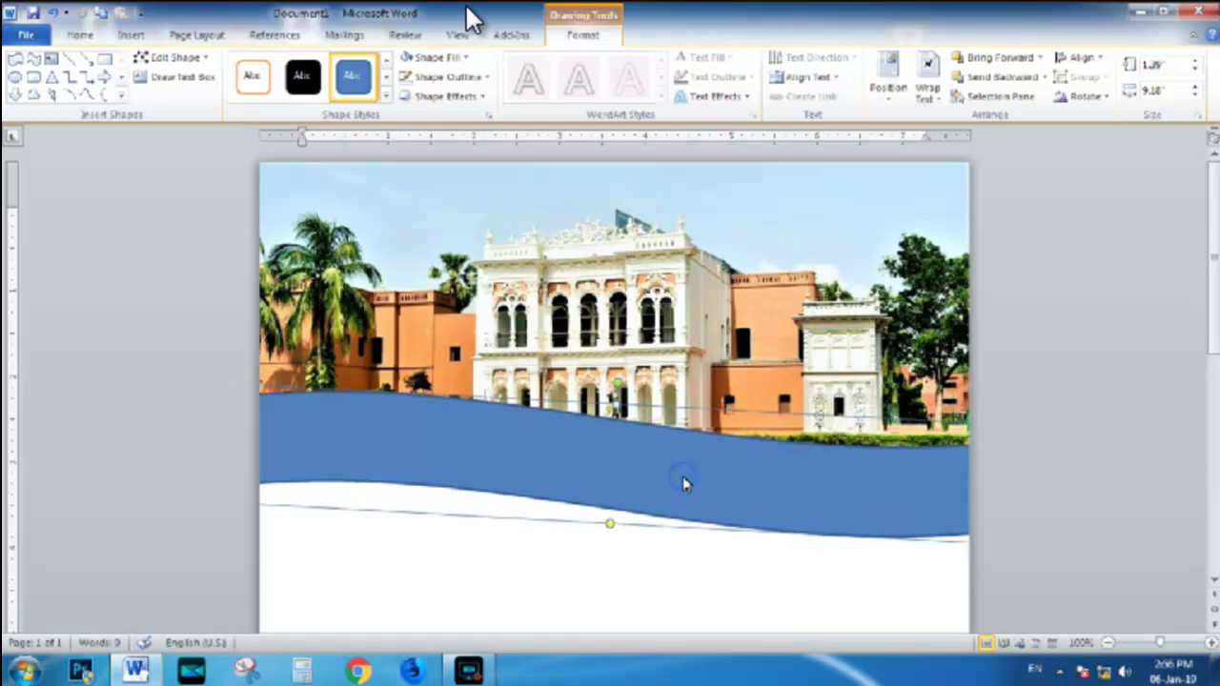
{"action": "left_click_drag", "start_coordinate": [680, 483], "coordinate": [678, 483]}
{"action": "left_click_drag", "start_coordinate": [610, 531], "coordinate": [603, 529]}
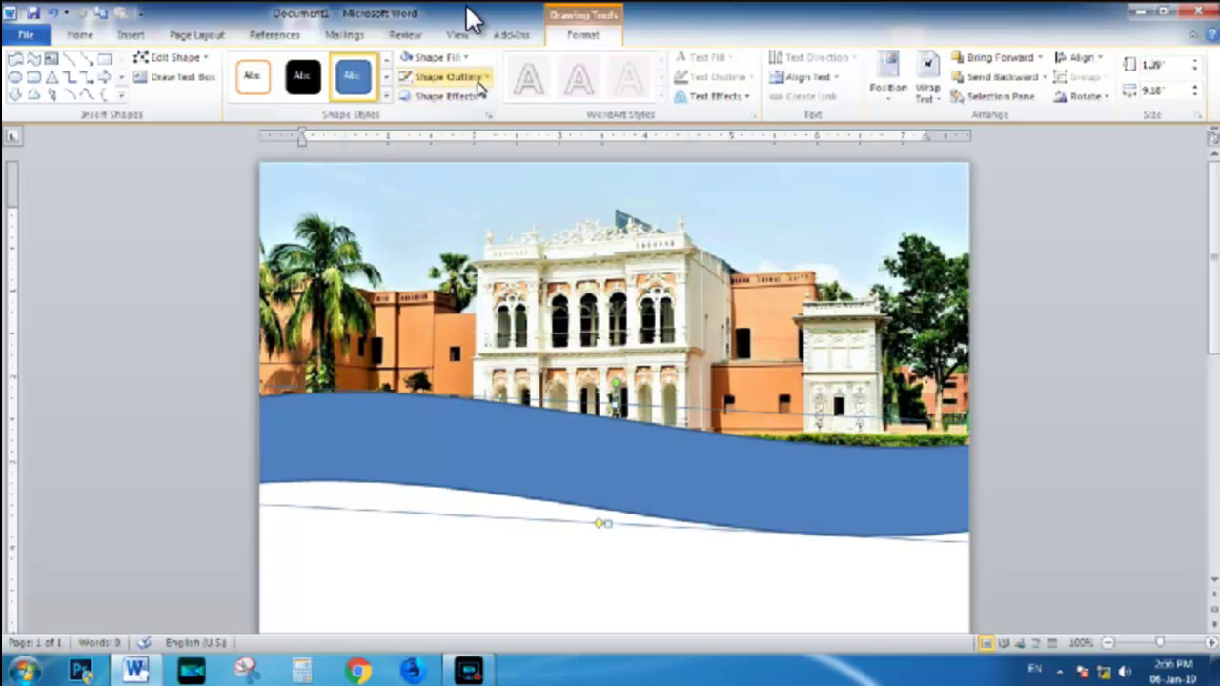
- Fill the wave banner Yellow with No Outline, then paste a duplicate wave
{"action": "left_click", "coordinate": [462, 59]}
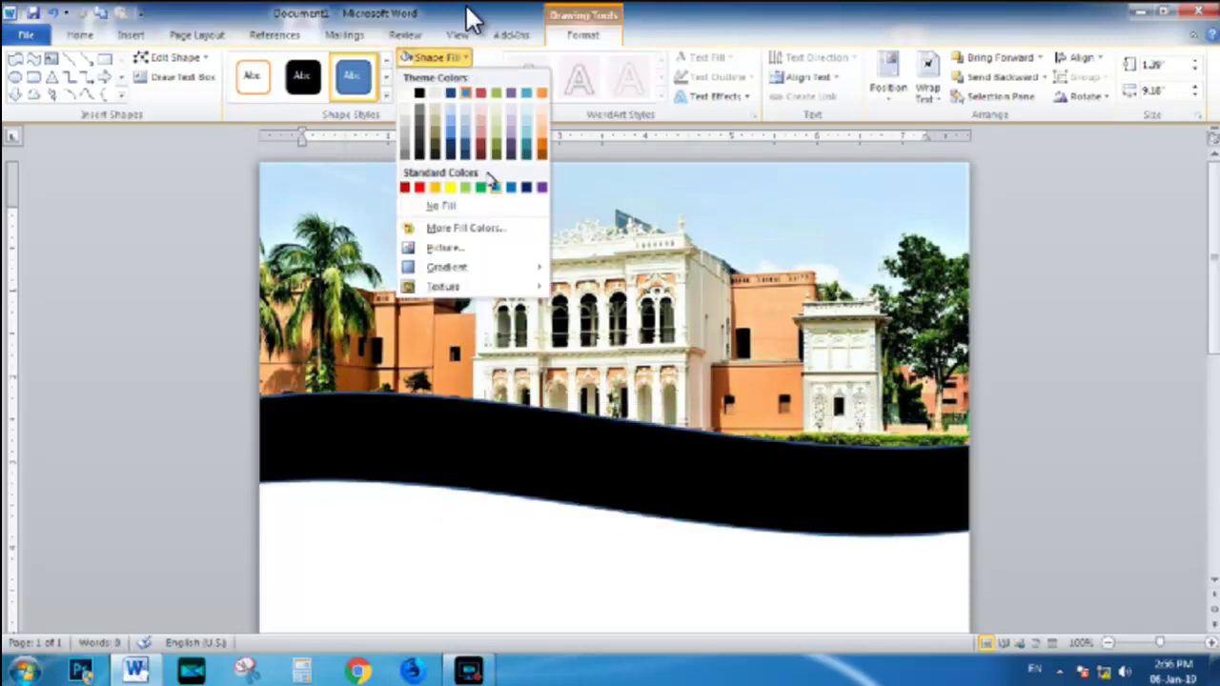
{"action": "left_click", "coordinate": [454, 188]}
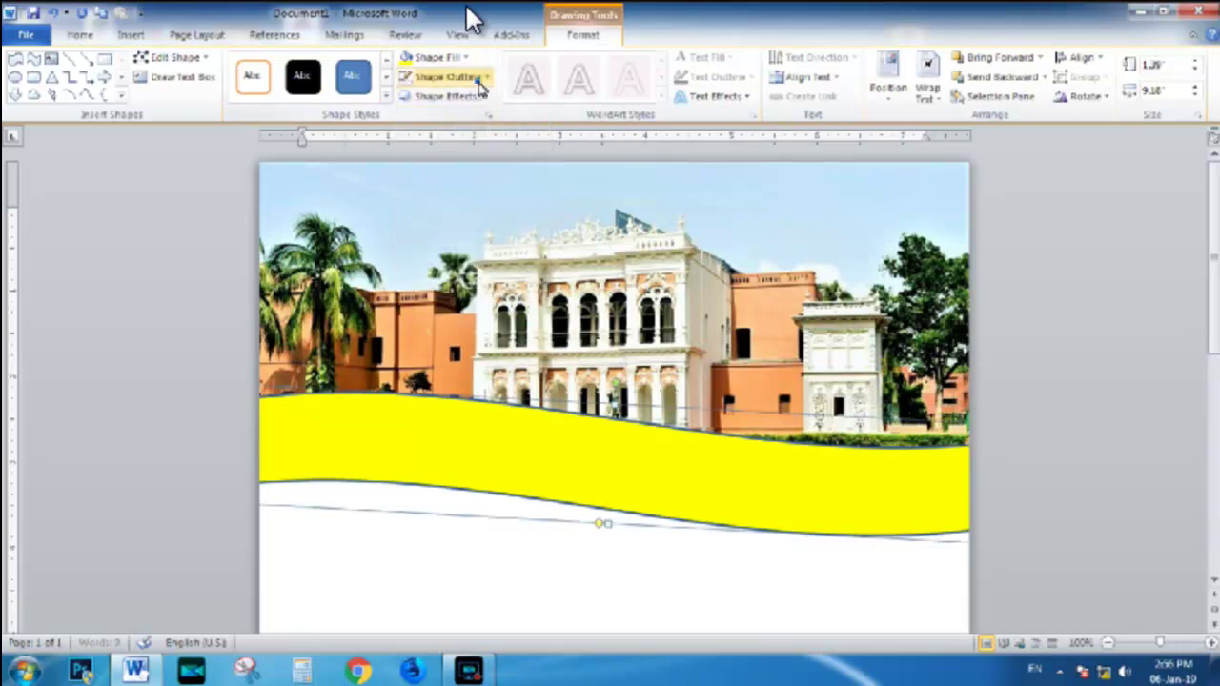
{"action": "left_click", "coordinate": [446, 77]}
{"action": "left_click", "coordinate": [449, 230]}
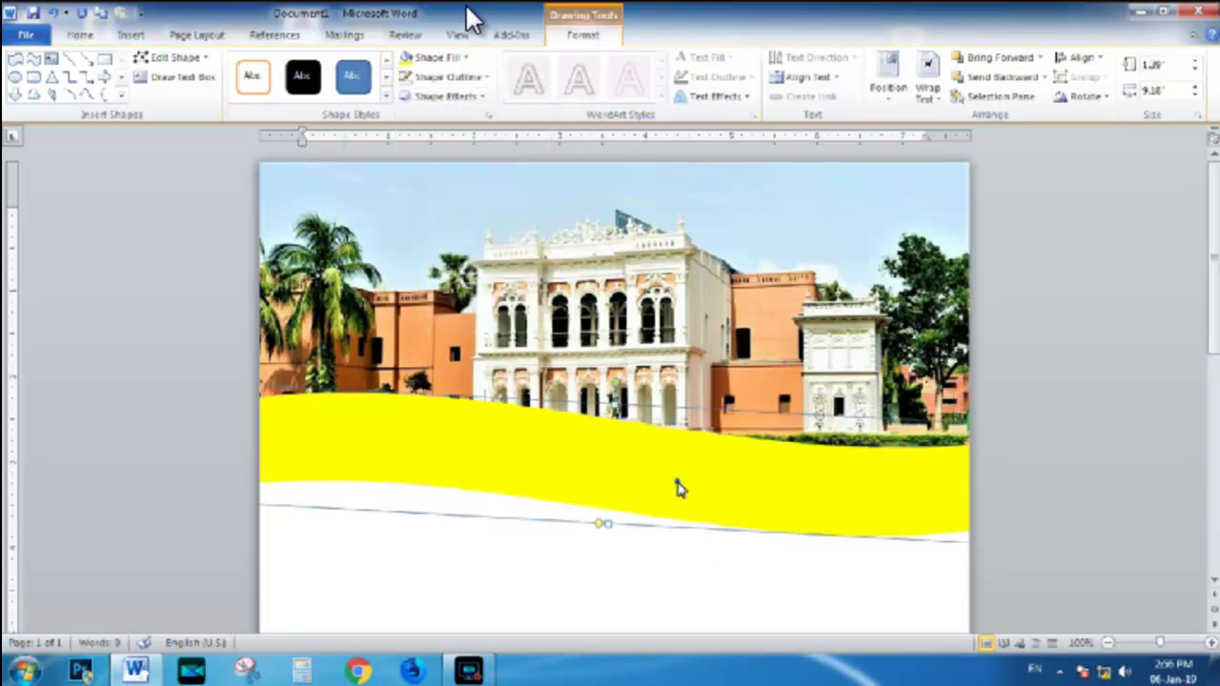
{"action": "left_click", "coordinate": [80, 36]}
{"action": "left_click", "coordinate": [28, 74]}
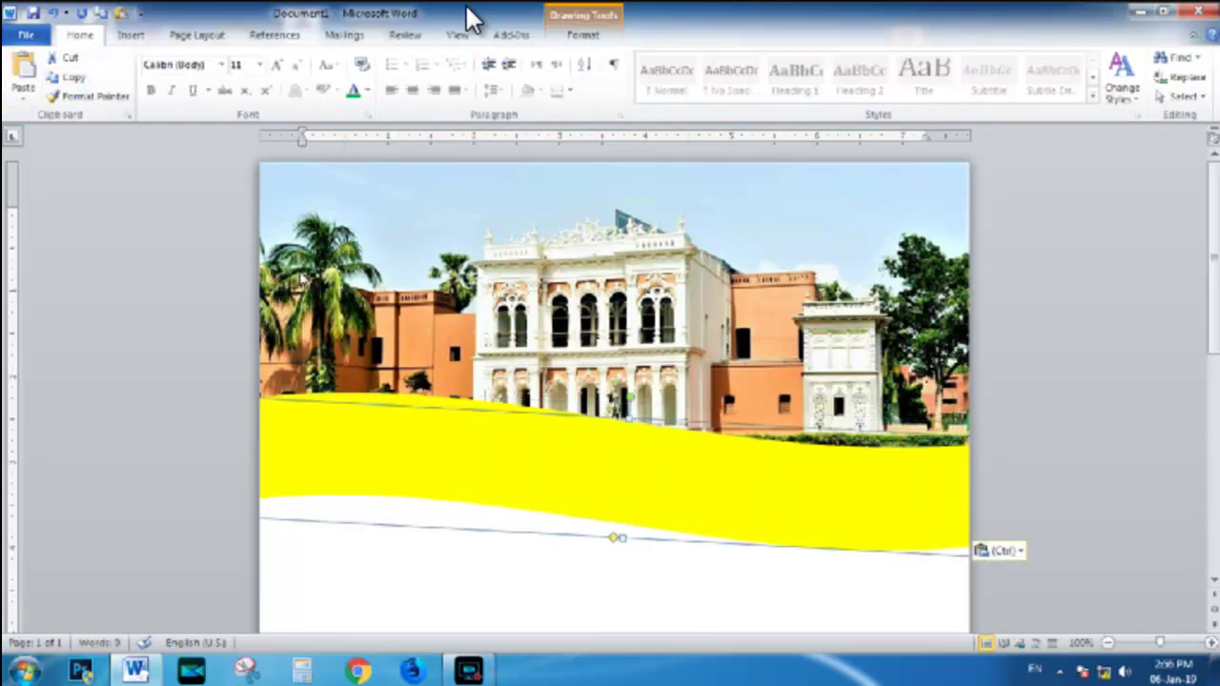
- Paste another copy of the yellow wave and fill it Blue
{"action": "left_click", "coordinate": [131, 35]}
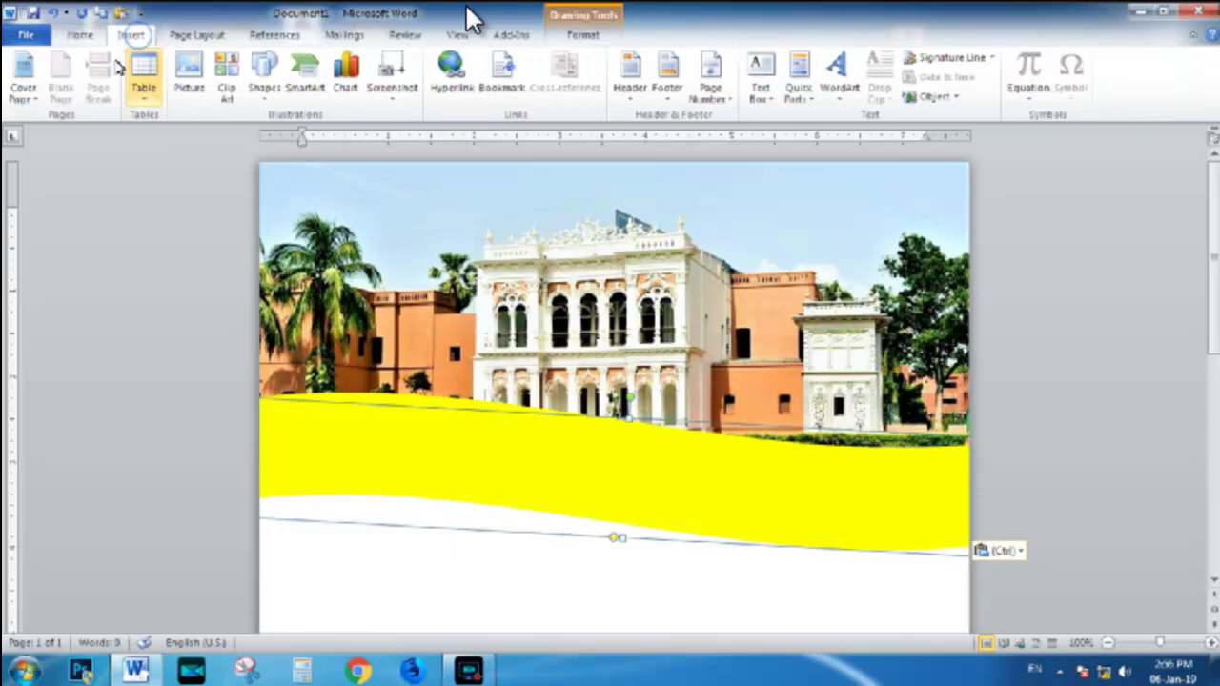
{"action": "left_click", "coordinate": [72, 35]}
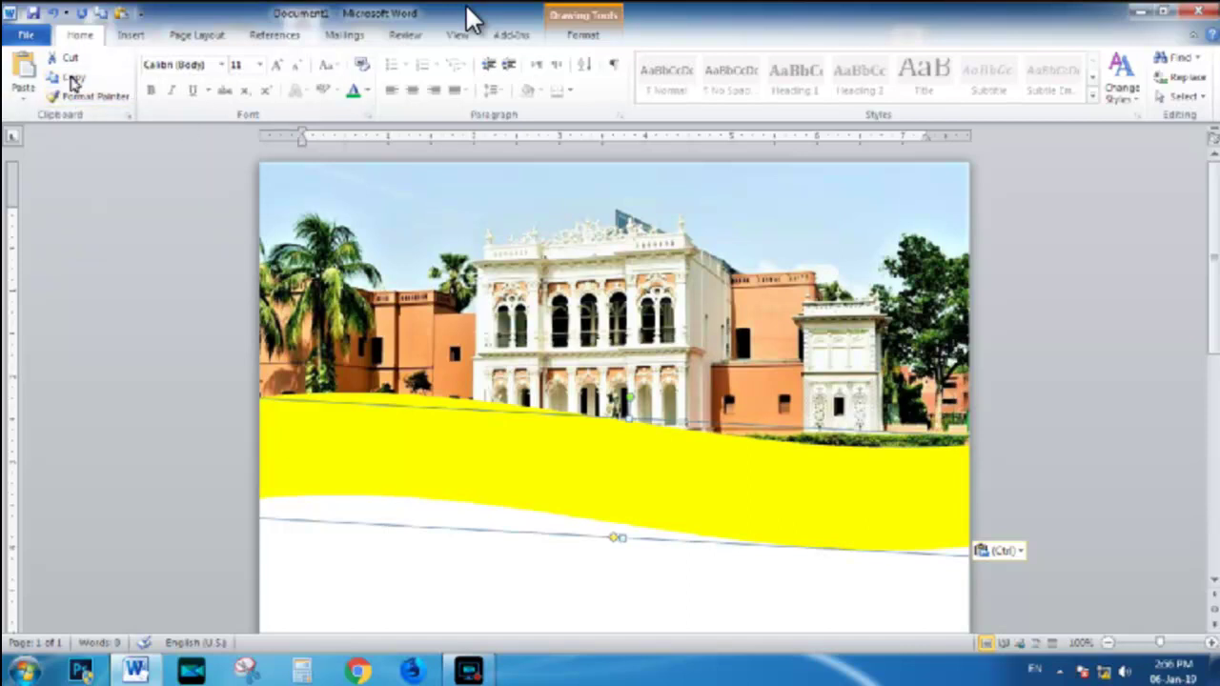
{"action": "key", "text": "ctrl+v"}
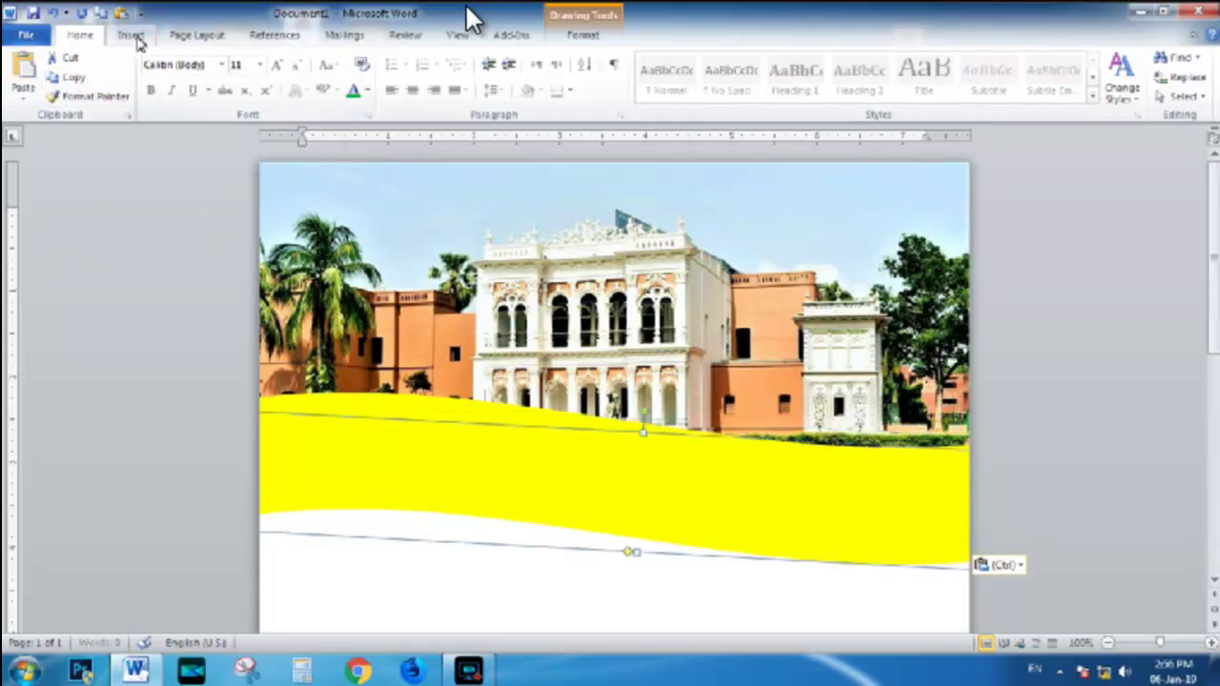
{"action": "left_click", "coordinate": [586, 34]}
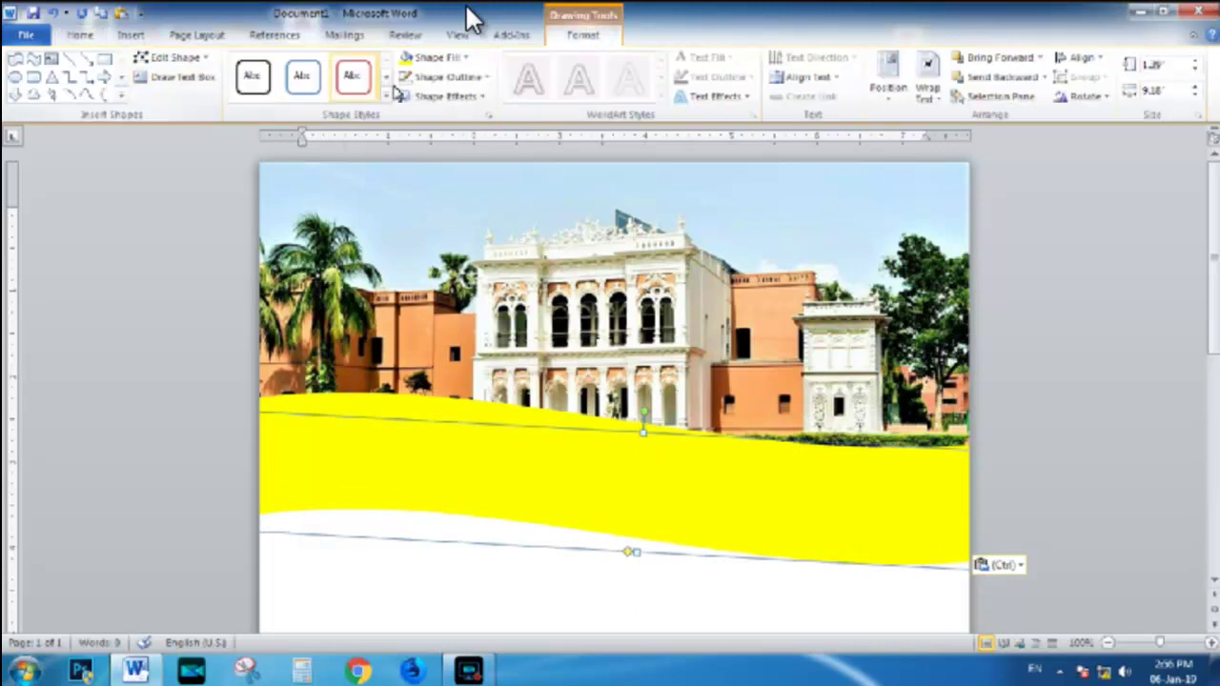
{"action": "left_click", "coordinate": [461, 59]}
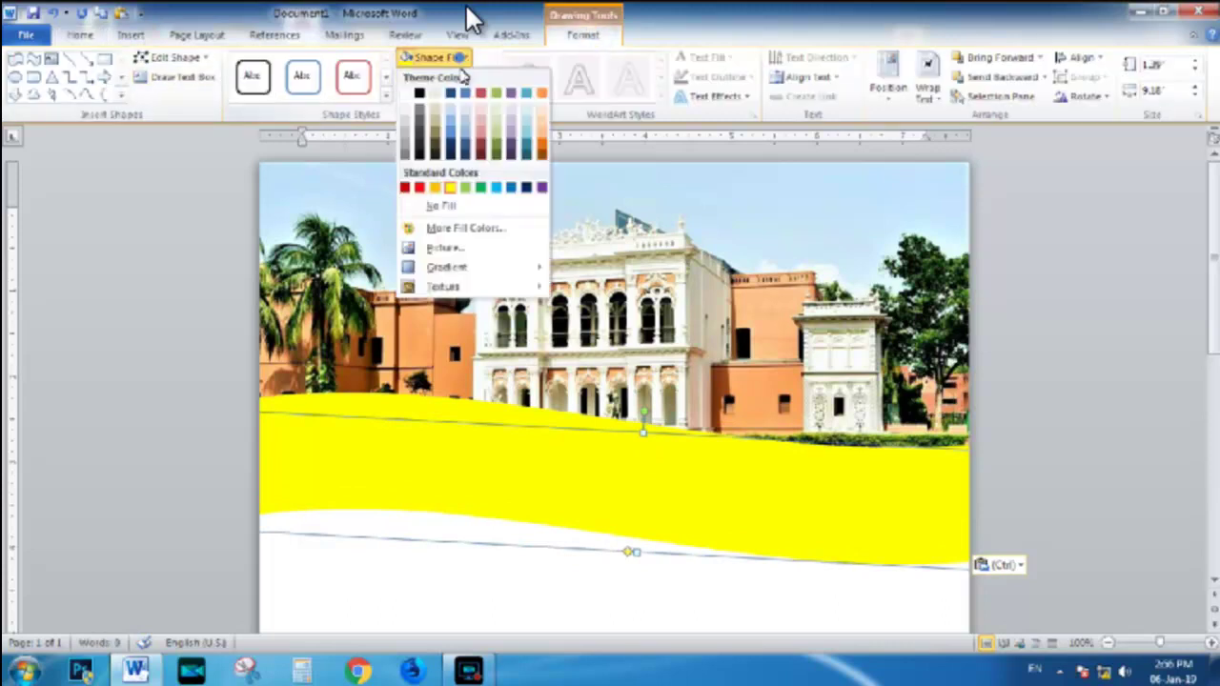
{"action": "left_click", "coordinate": [439, 207]}
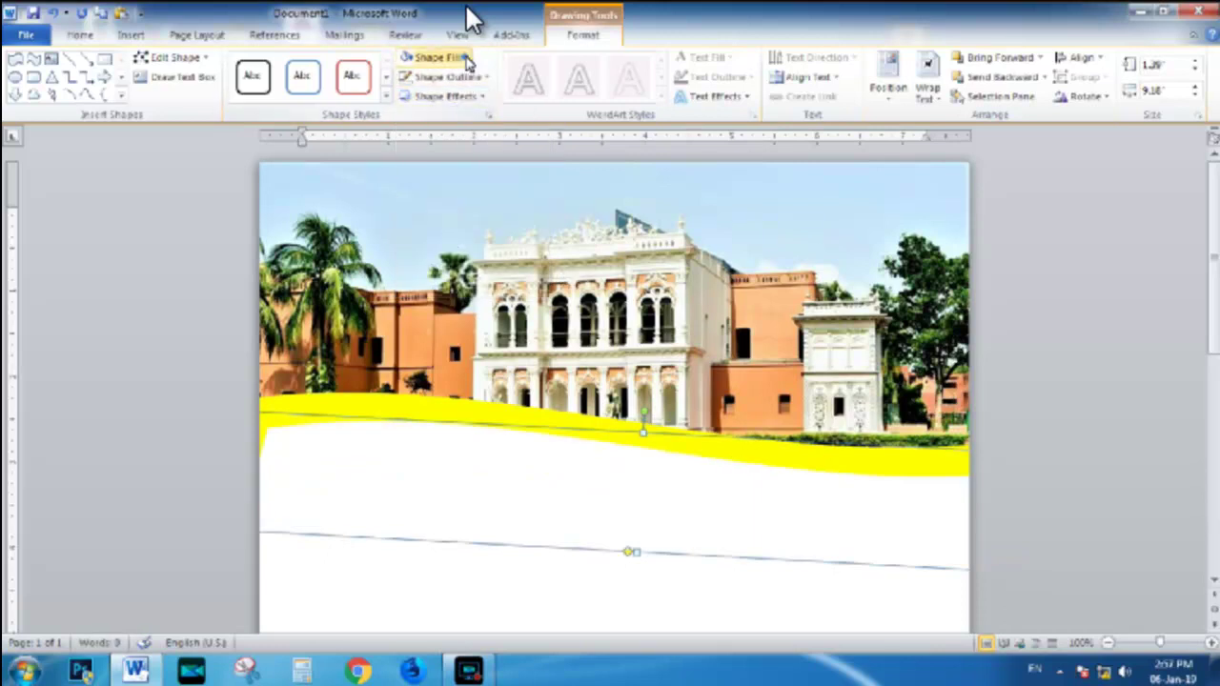
{"action": "left_click", "coordinate": [433, 57]}
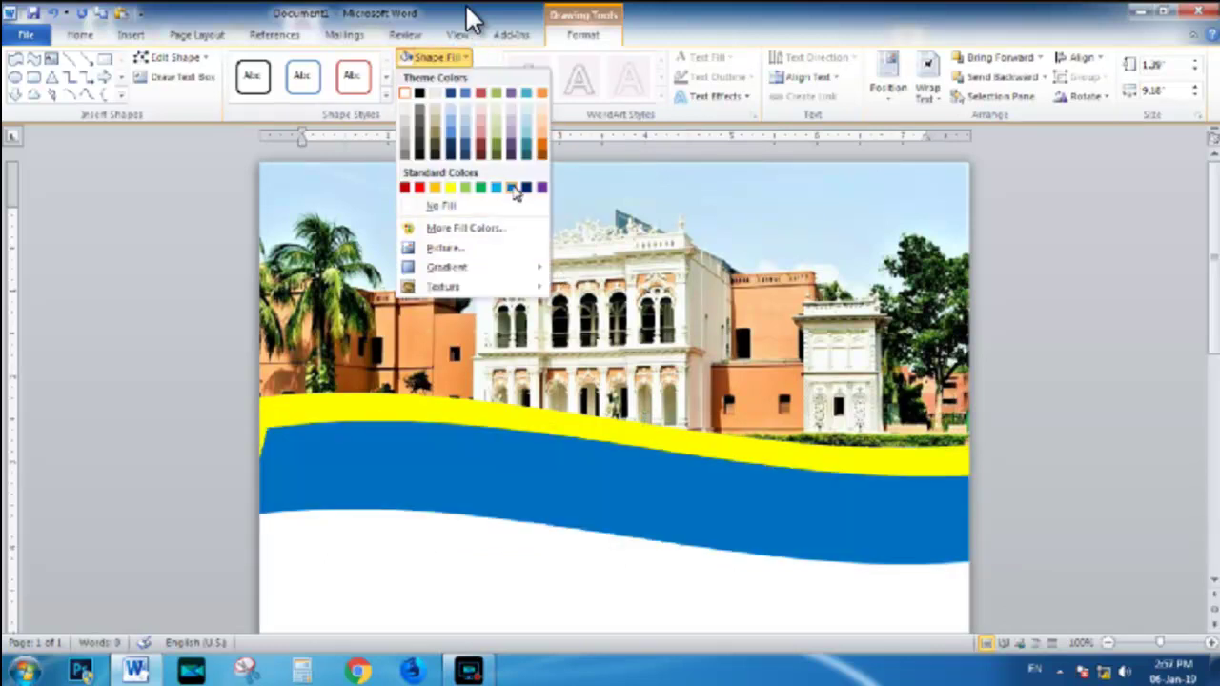
{"action": "left_click", "coordinate": [527, 188]}
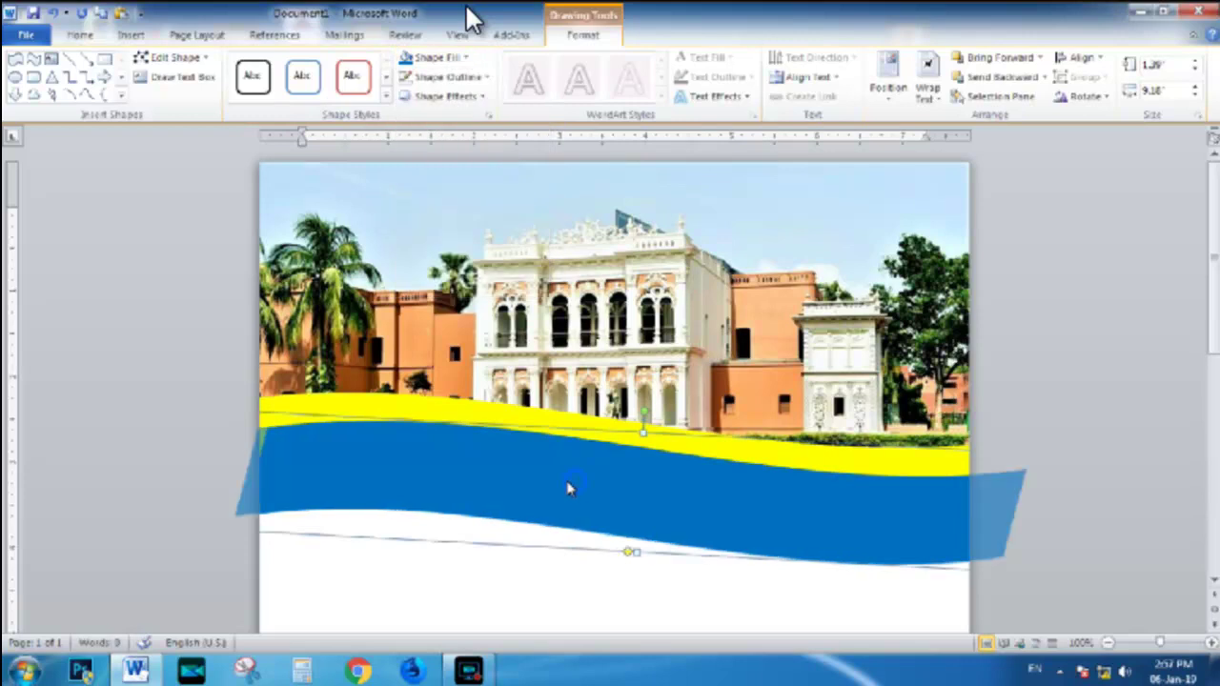
- Tilt the blue wave and move it over the yellow one, leaving thin yellow edges
{"action": "left_click_drag", "start_coordinate": [634, 412], "coordinate": [644, 420]}
{"action": "left_click_drag", "start_coordinate": [632, 492], "coordinate": [634, 485]}
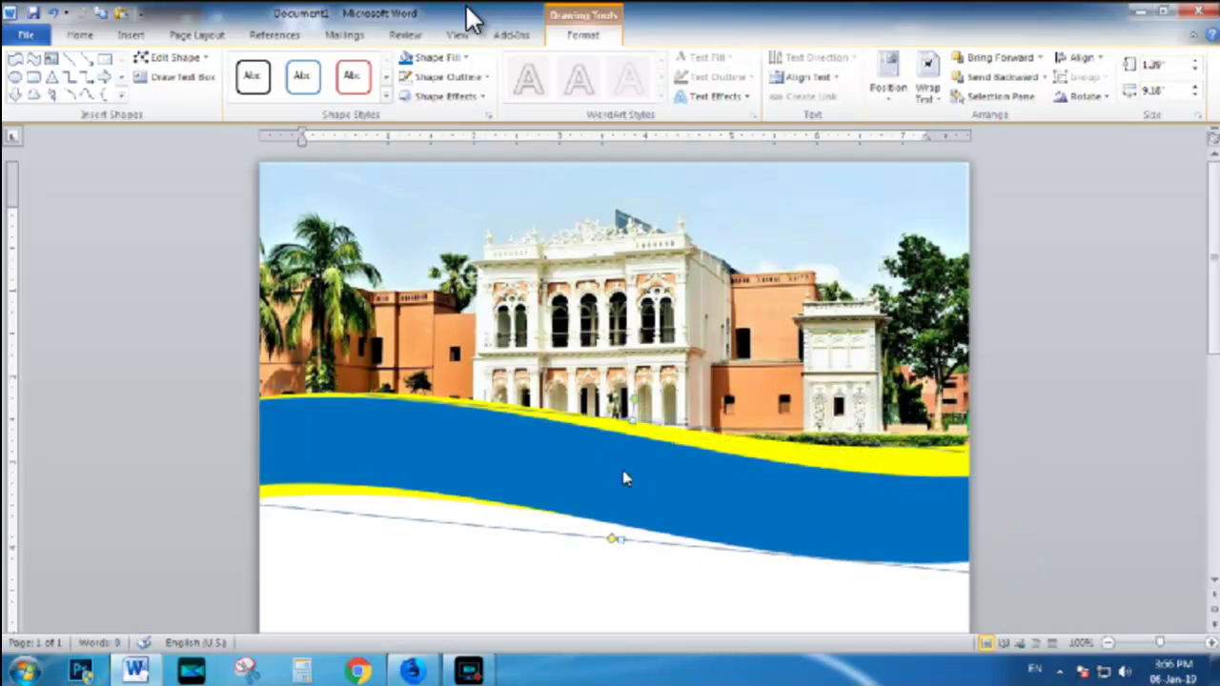
{"action": "left_click_drag", "start_coordinate": [634, 404], "coordinate": [633, 407]}
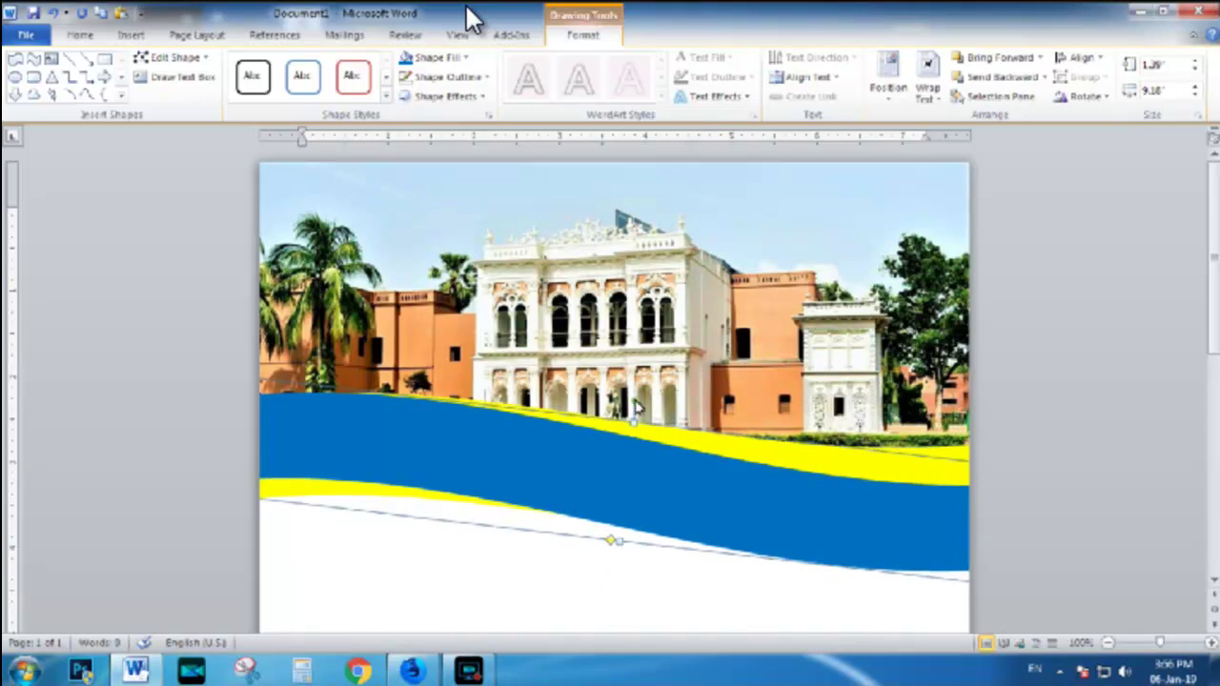
- Paste another wave copy, fill it White and nudge it down and left
{"action": "left_click", "coordinate": [80, 34]}
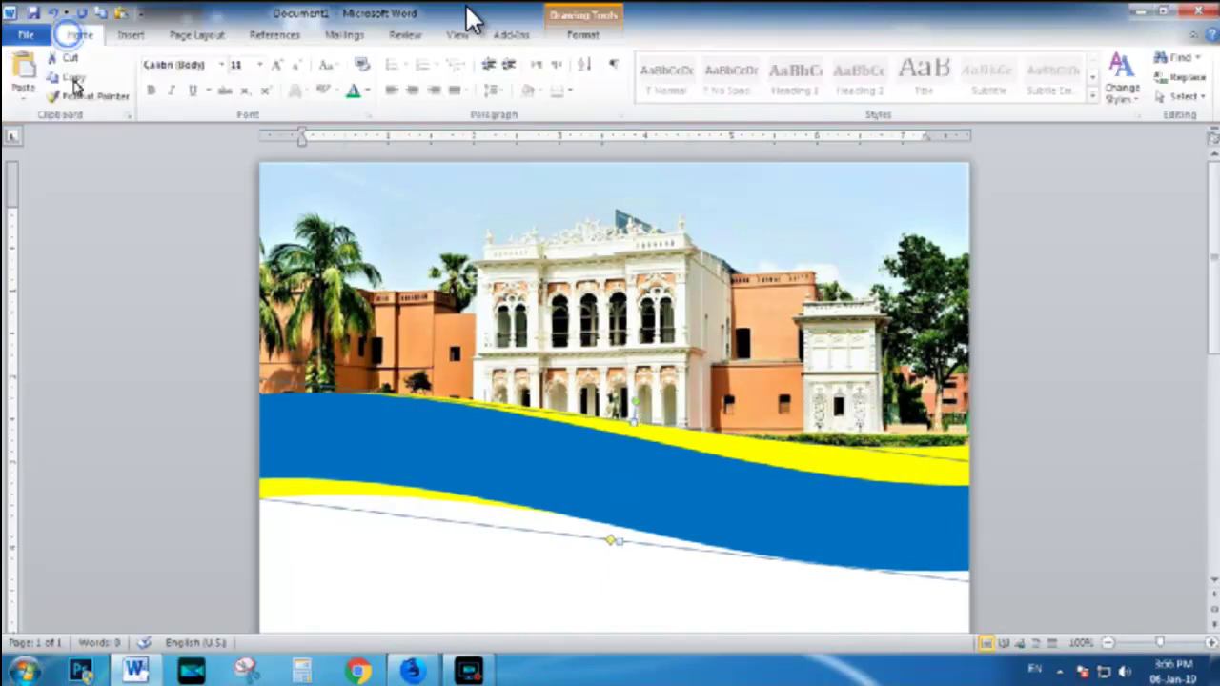
{"action": "left_click", "coordinate": [21, 70]}
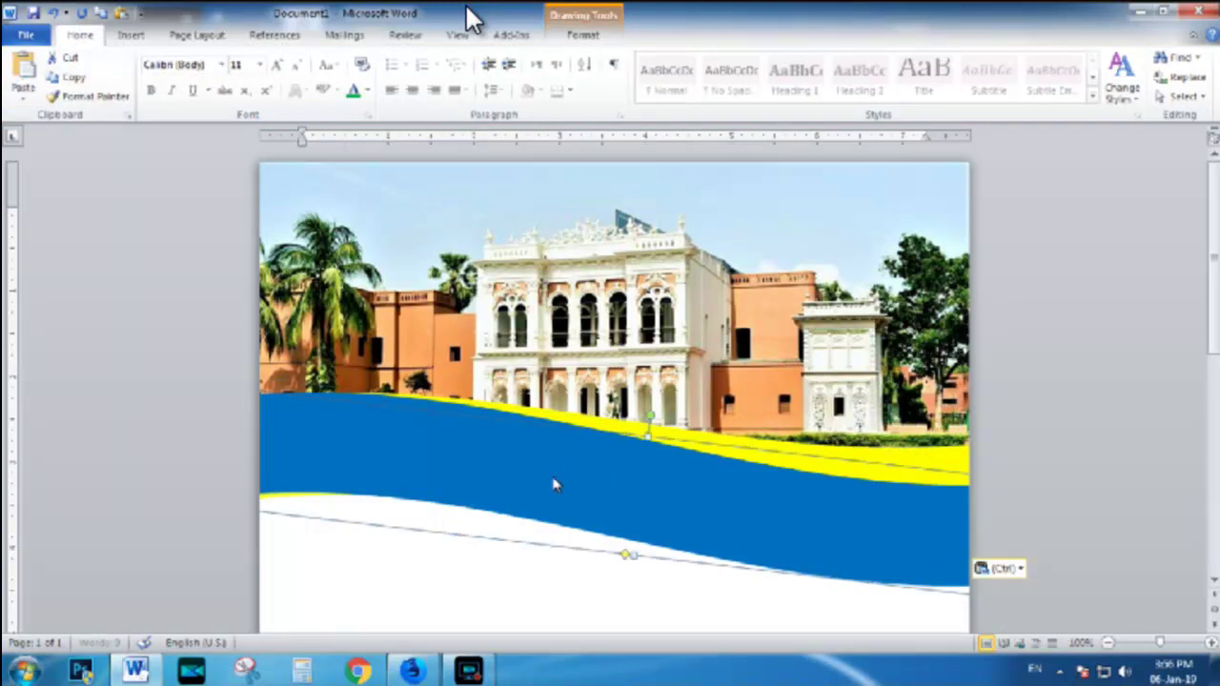
{"action": "key", "text": "Down"}
{"action": "key", "text": "Down"}
{"action": "key", "text": "Down"}
{"action": "key", "text": "Down"}
{"action": "key", "text": "Down"}
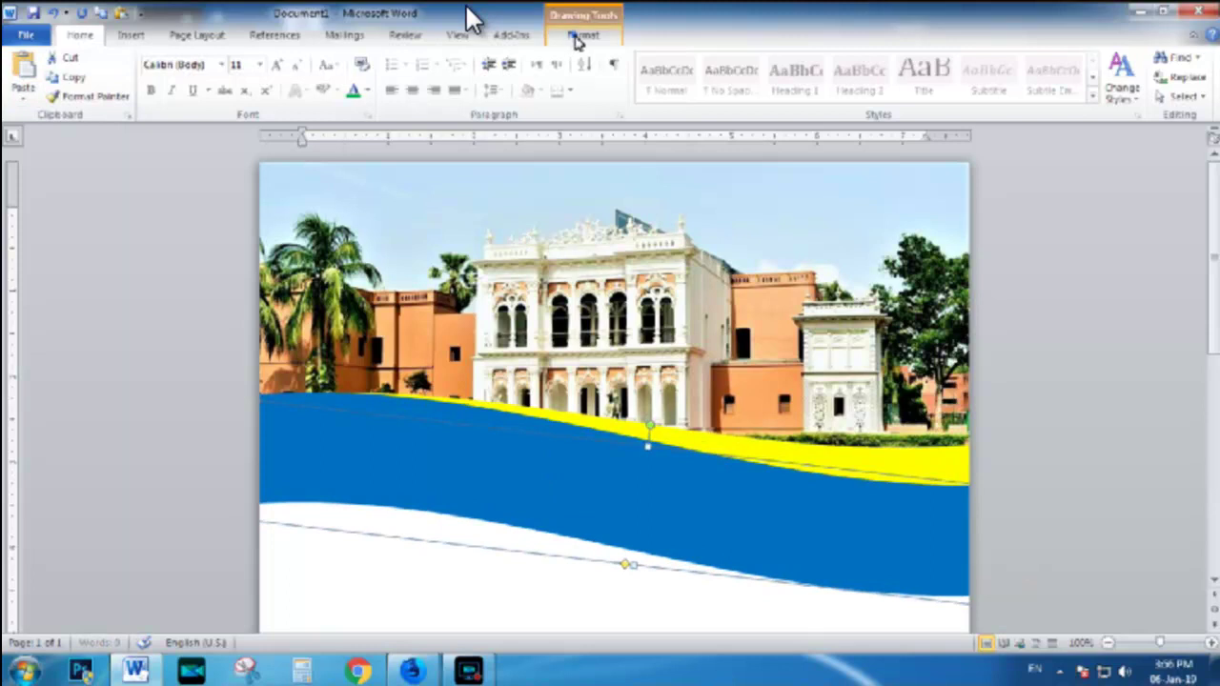
{"action": "left_click", "coordinate": [577, 38]}
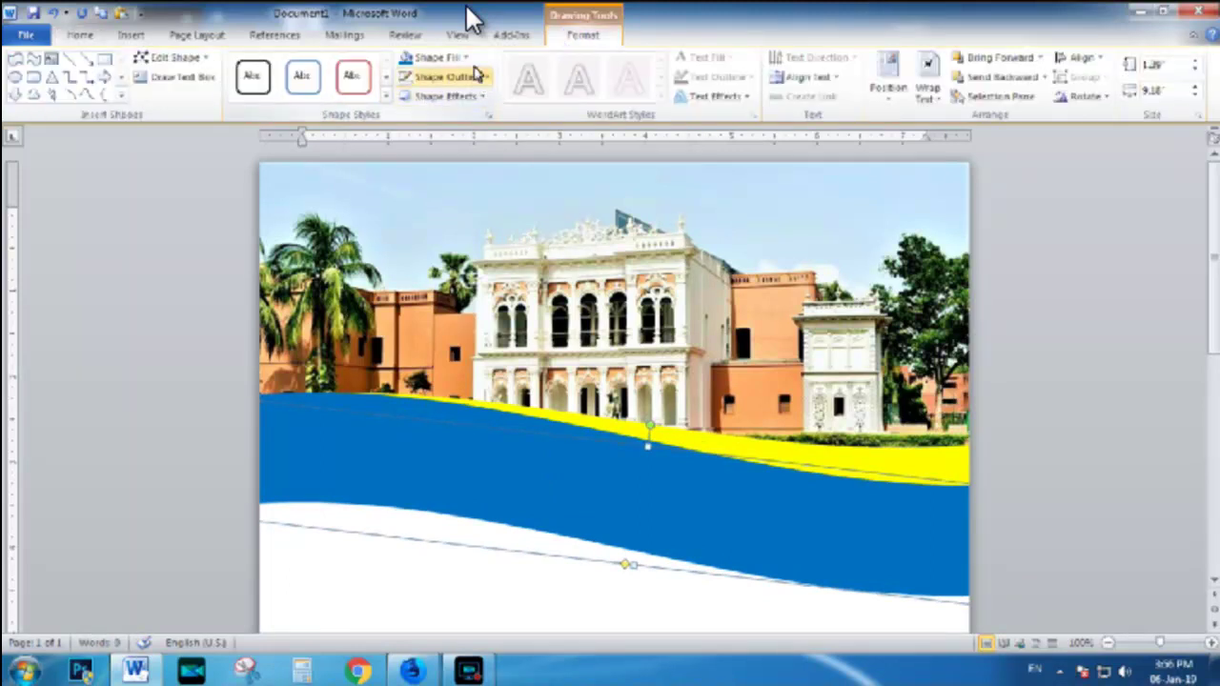
{"action": "left_click", "coordinate": [434, 57]}
{"action": "left_click", "coordinate": [405, 97]}
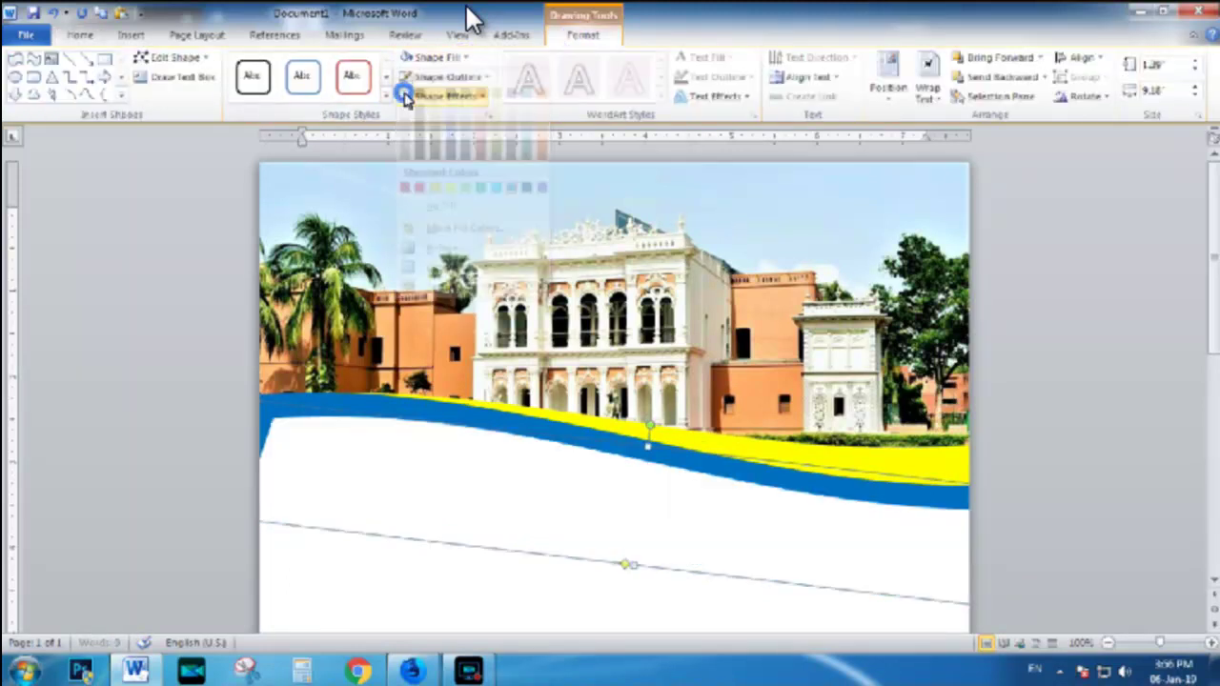
{"action": "key", "text": "Left"}
{"action": "key", "text": "Left"}
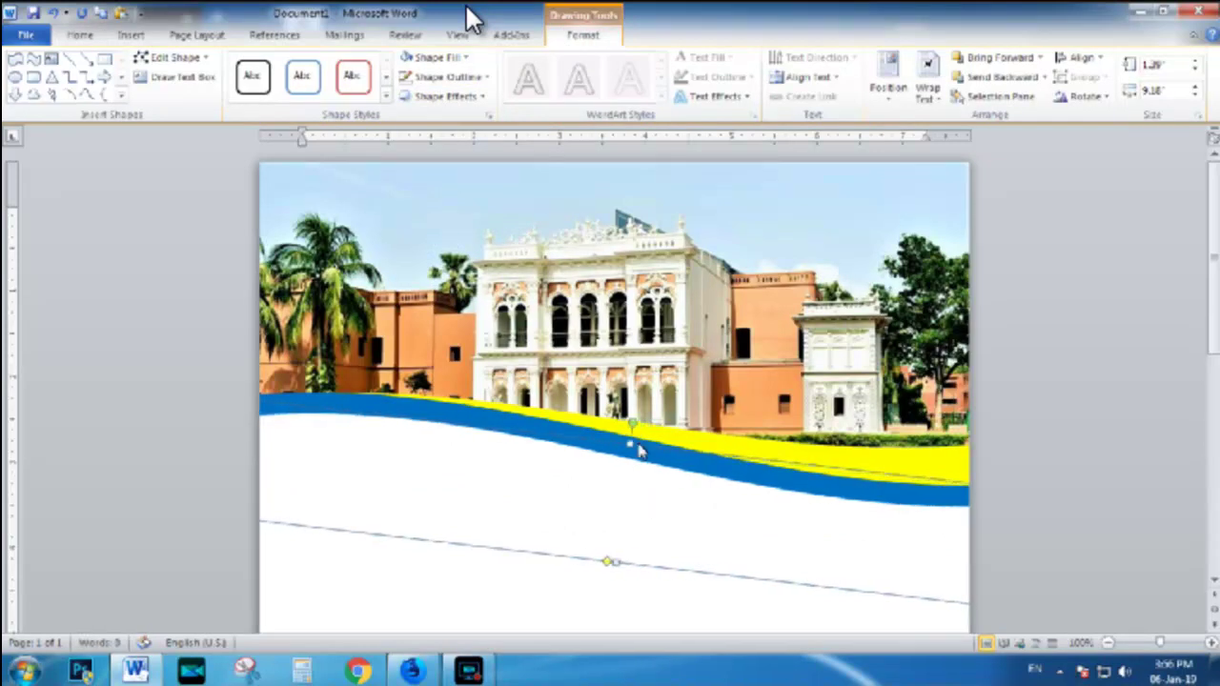
- Rotate the white wave and deepen its curve so the blue-yellow stripe tapers leftward
{"action": "left_click_drag", "start_coordinate": [632, 426], "coordinate": [636, 431]}
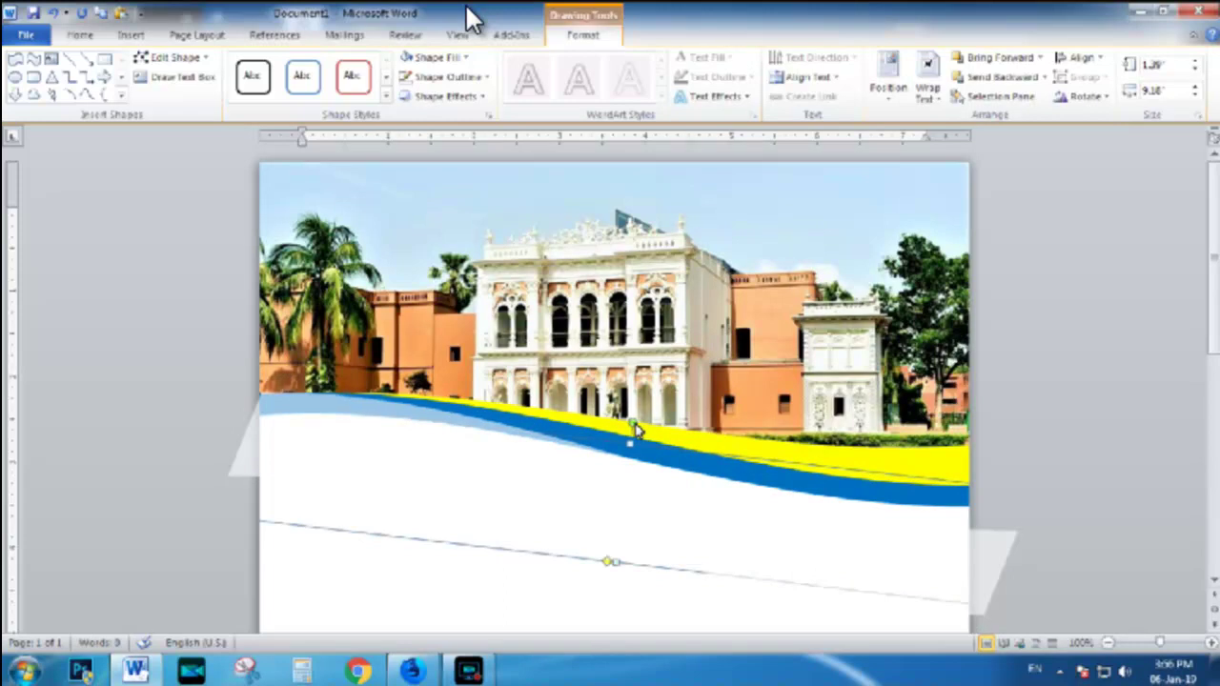
{"action": "left_click_drag", "start_coordinate": [637, 431], "coordinate": [634, 429]}
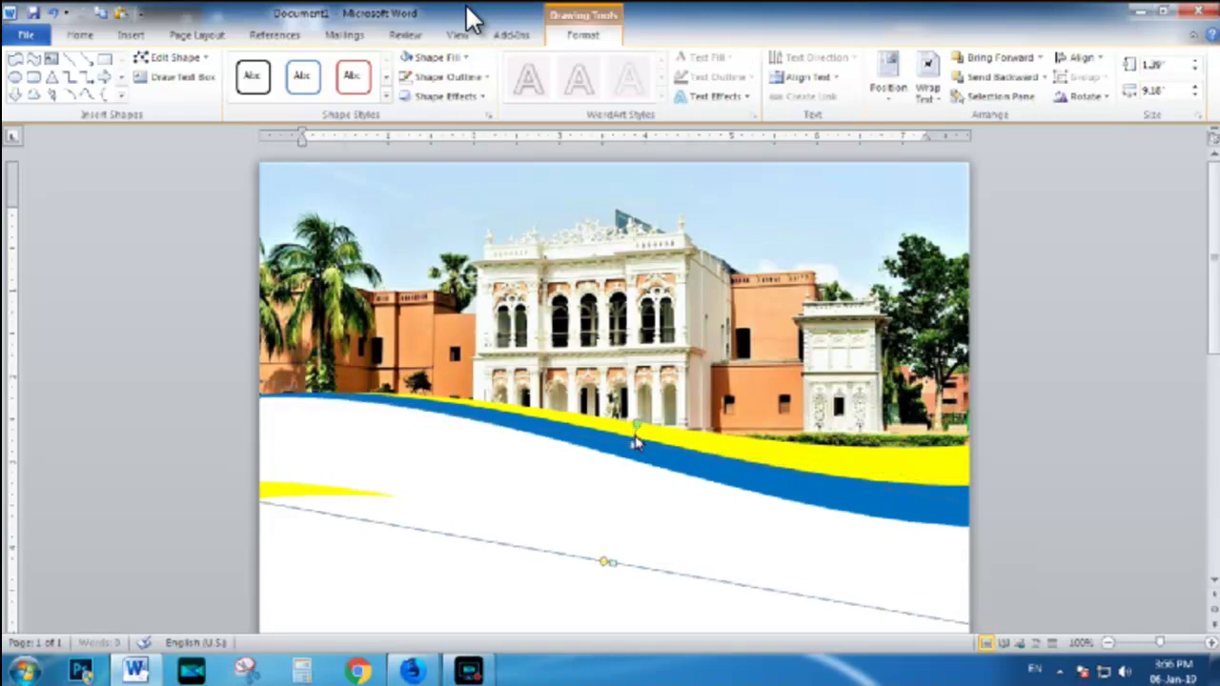
{"action": "left_click_drag", "start_coordinate": [613, 562], "coordinate": [615, 584]}
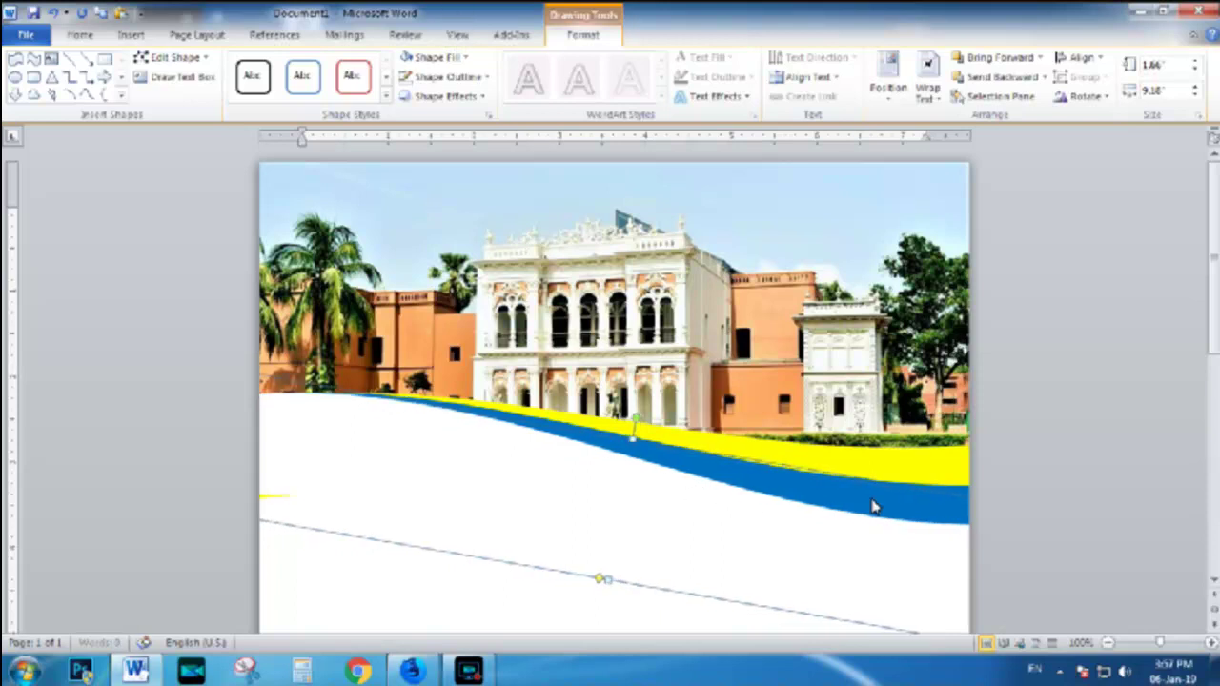
{"action": "left_click_drag", "start_coordinate": [946, 504], "coordinate": [970, 486]}
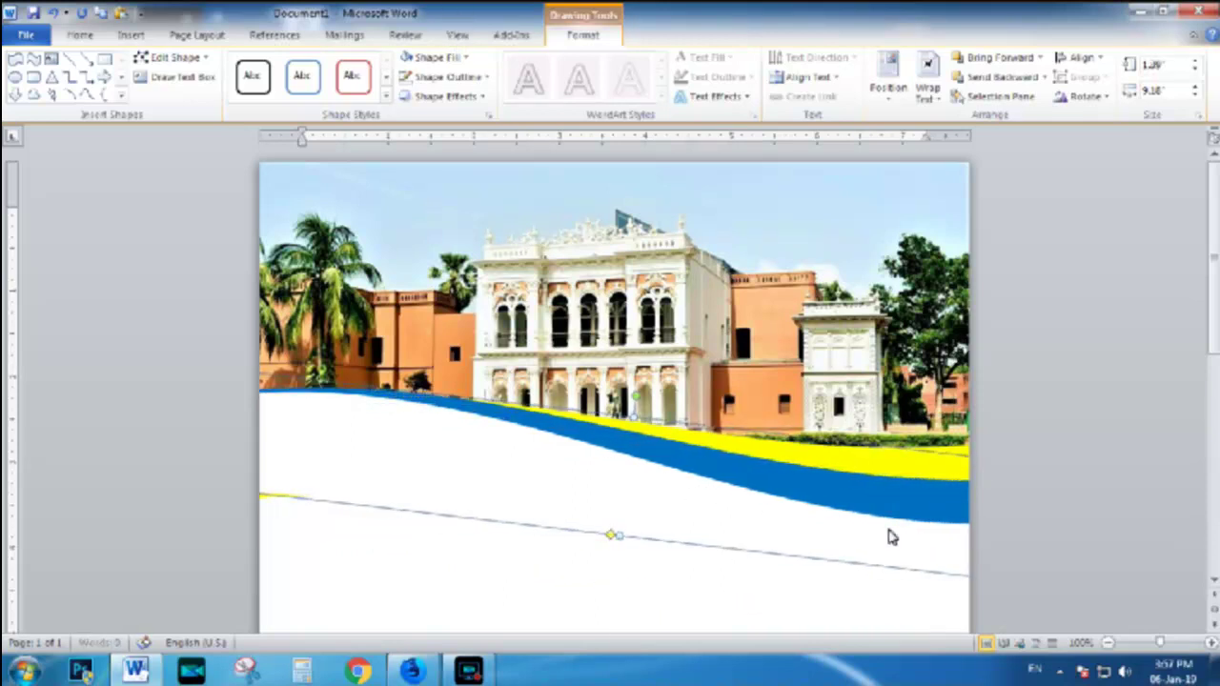
{"action": "key", "text": "ctrl+z"}
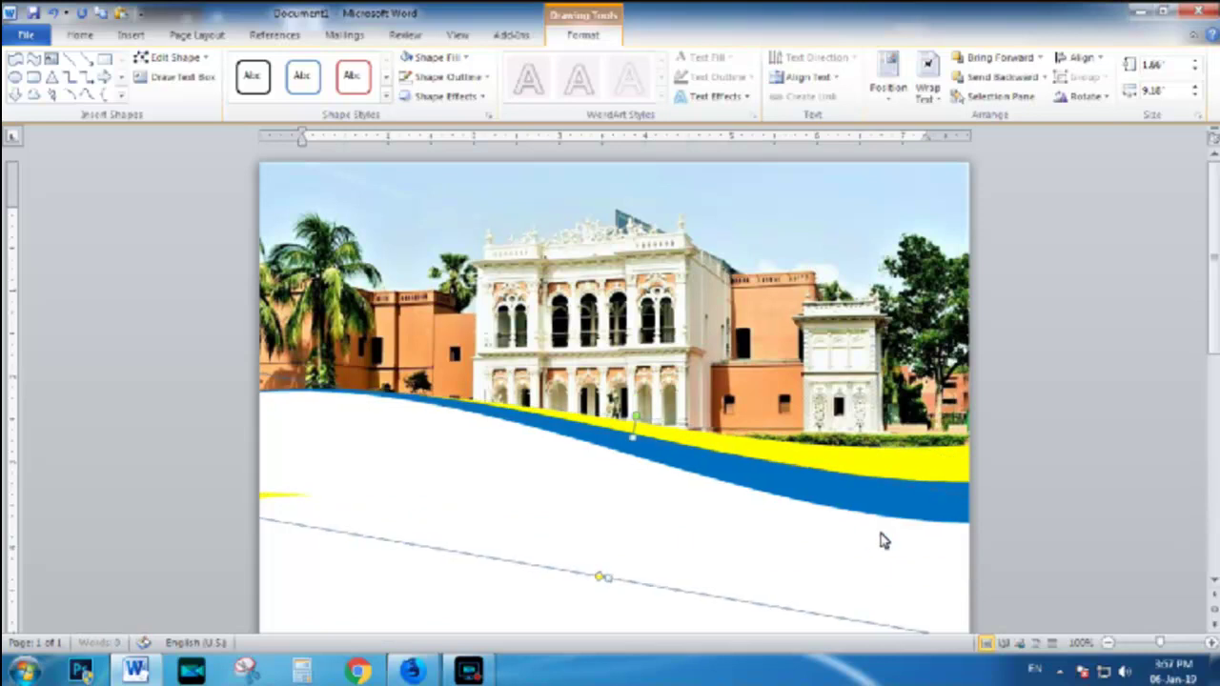
{"action": "left_click_drag", "start_coordinate": [600, 574], "coordinate": [593, 599]}
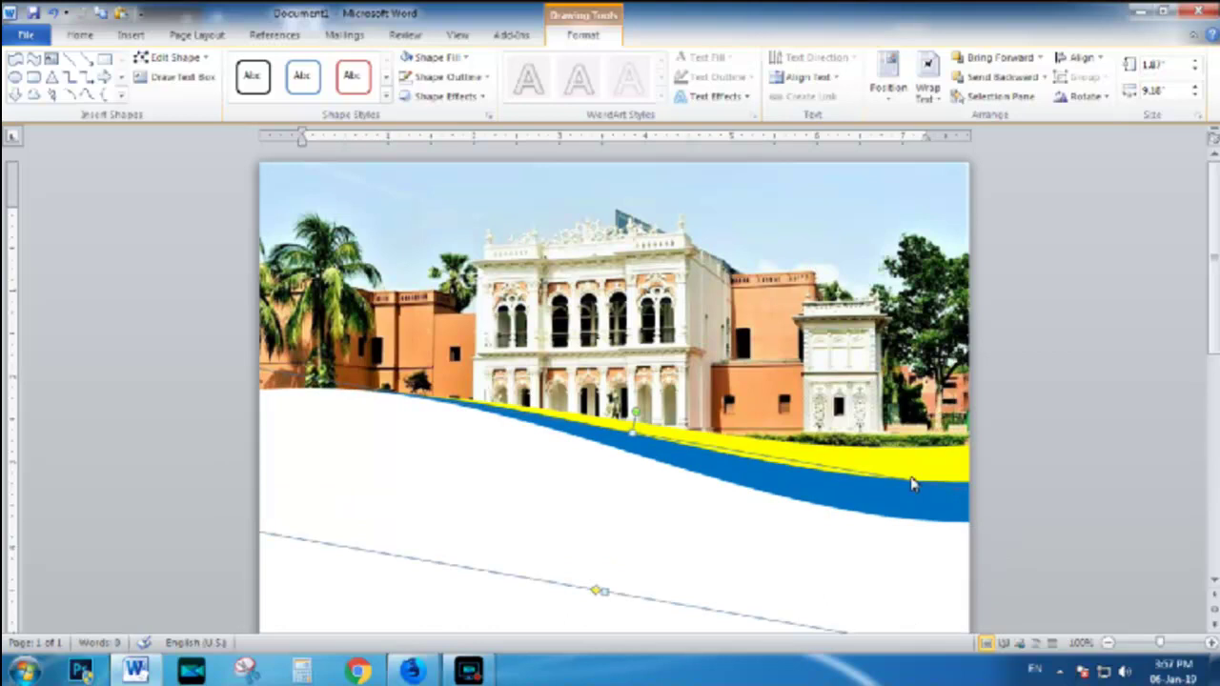
{"action": "left_click", "coordinate": [493, 466]}
{"action": "scroll", "coordinate": [493, 466], "scroll_direction": "down", "scroll_amount": 3}
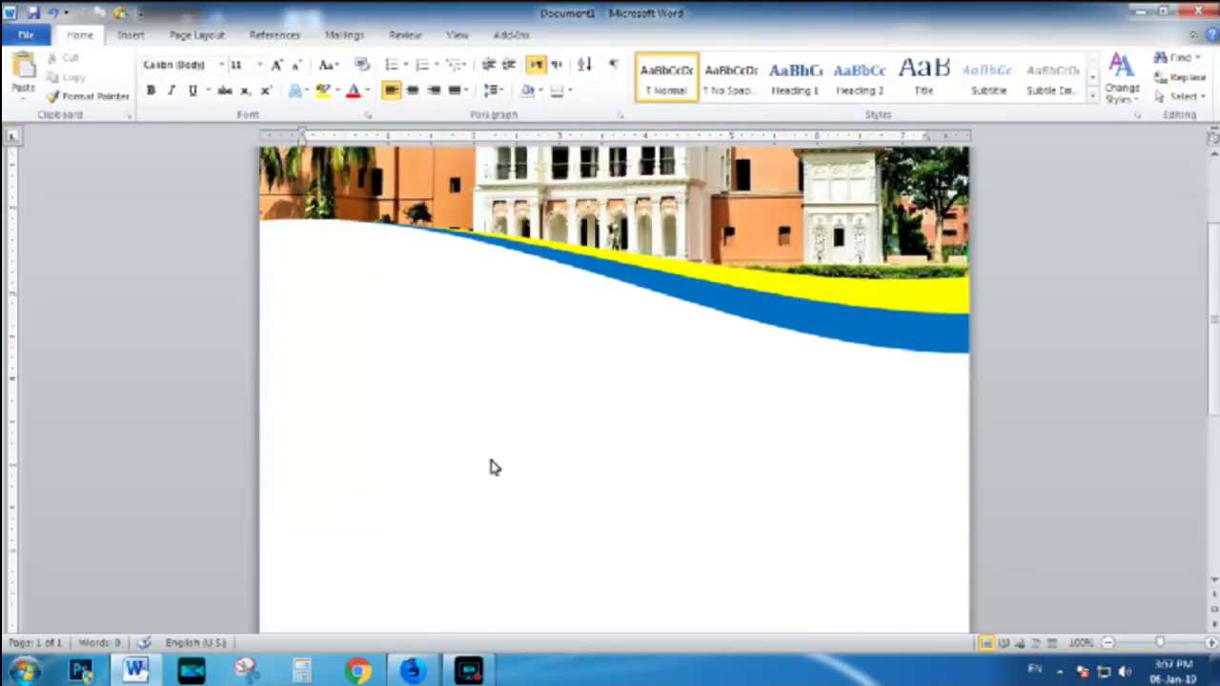
- Insert WordArt reading 'SK COMPUTER TRAINING INSTITUTE' and stretch it to the page width
{"action": "left_click", "coordinate": [124, 35]}
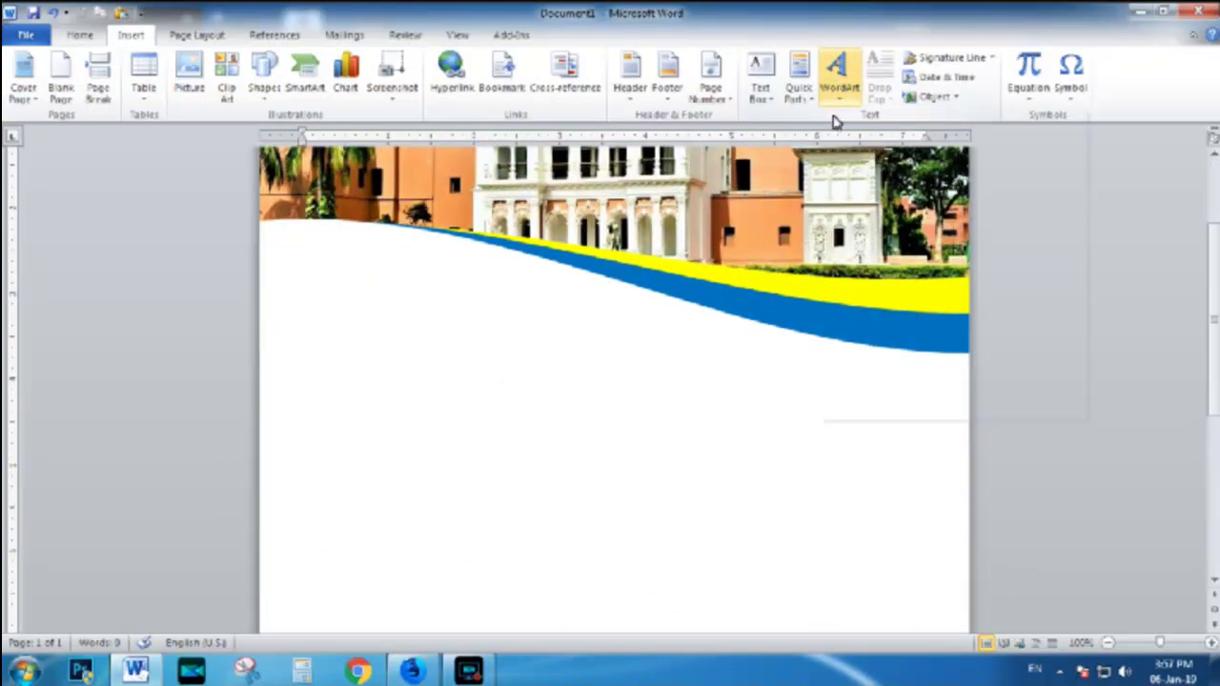
{"action": "left_click", "coordinate": [837, 84]}
{"action": "left_click", "coordinate": [1044, 283]}
{"action": "key", "text": "Delete"}
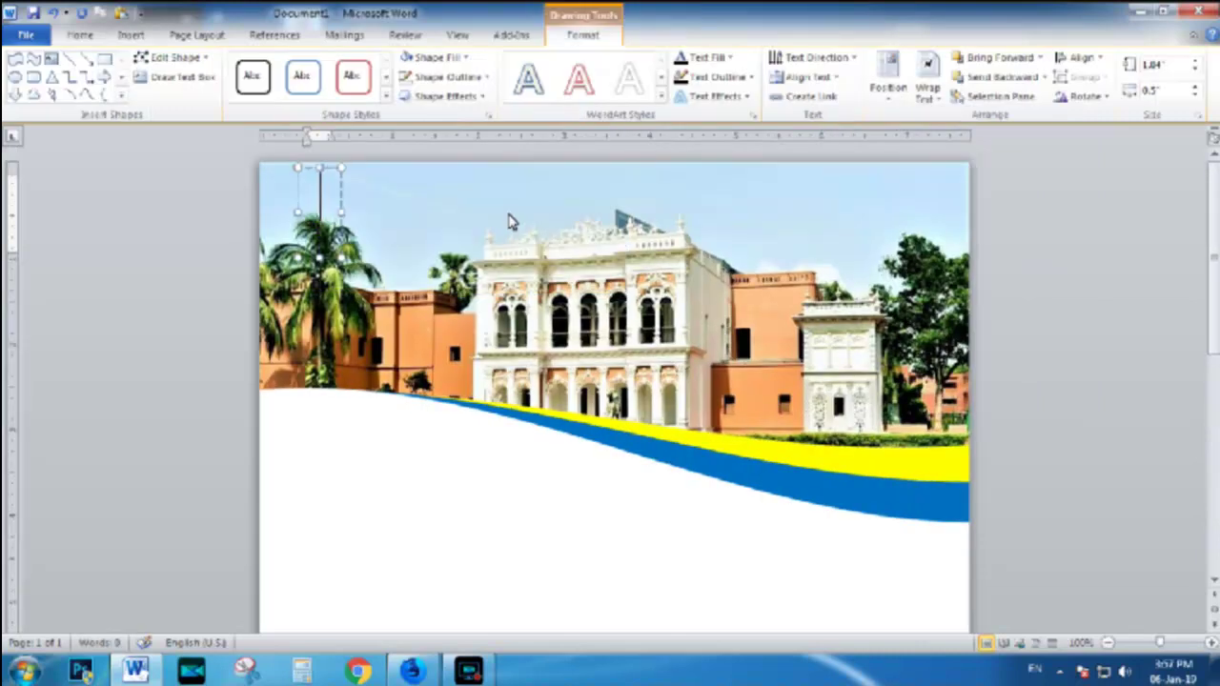
{"action": "type", "text": "SK COM"}
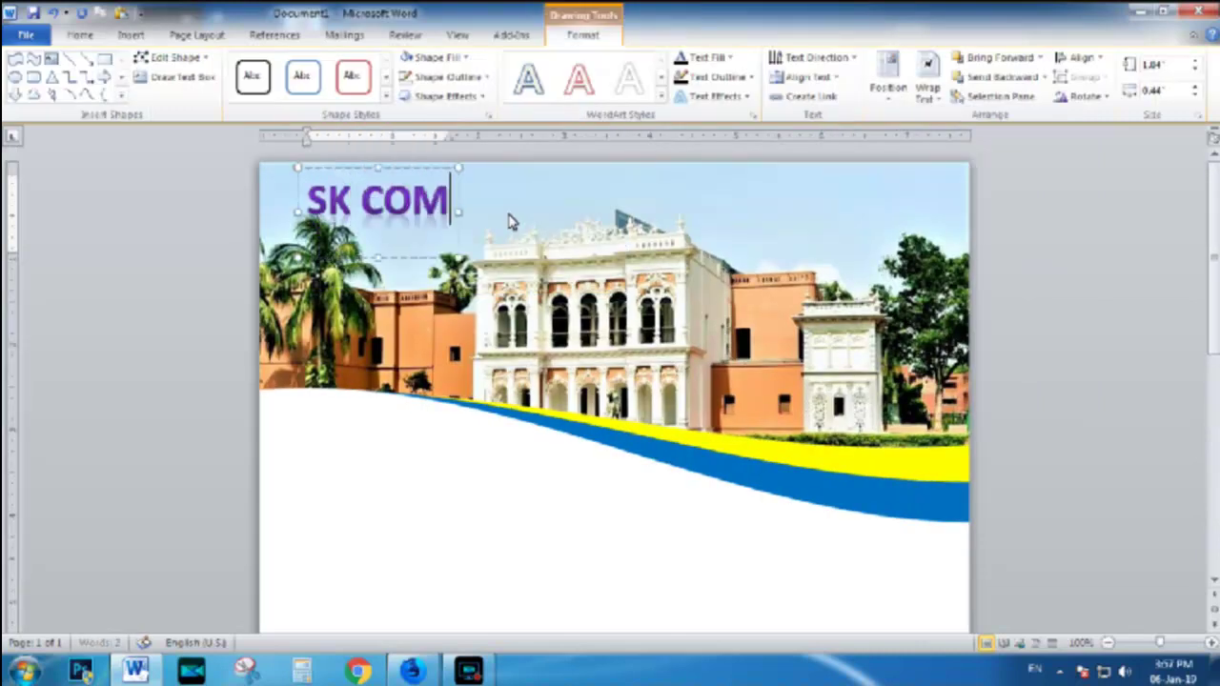
{"action": "type", "text": "PUTER "}
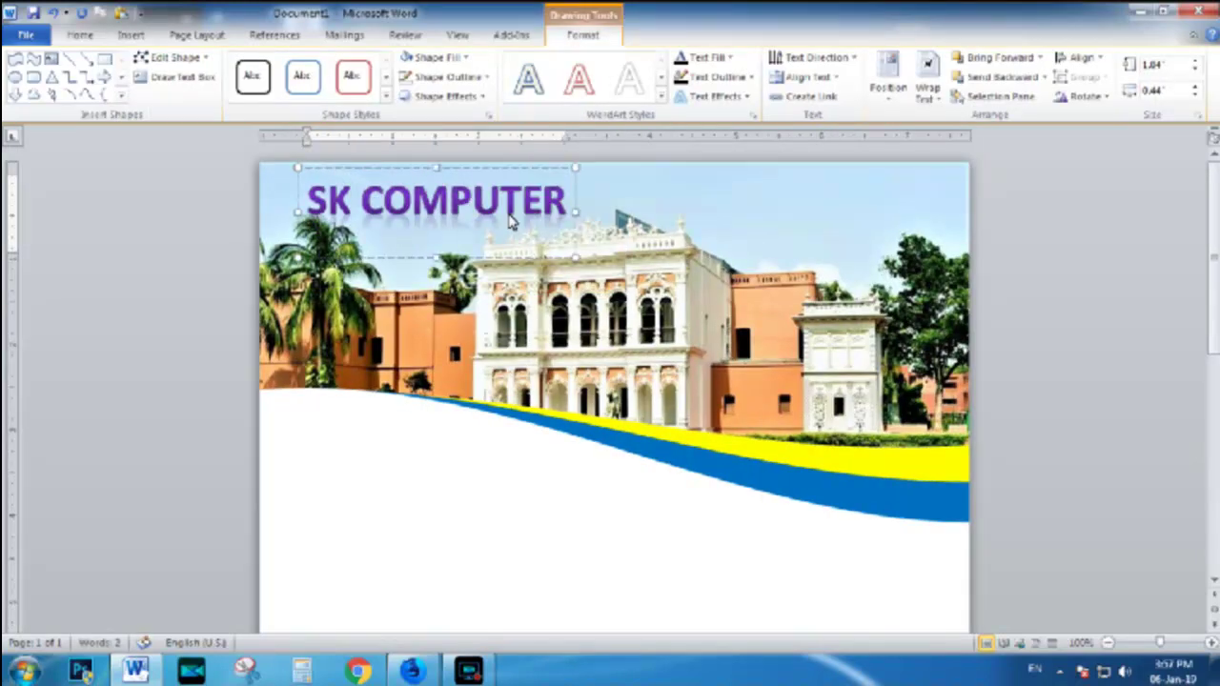
{"action": "type", "text": "TRAINING I"}
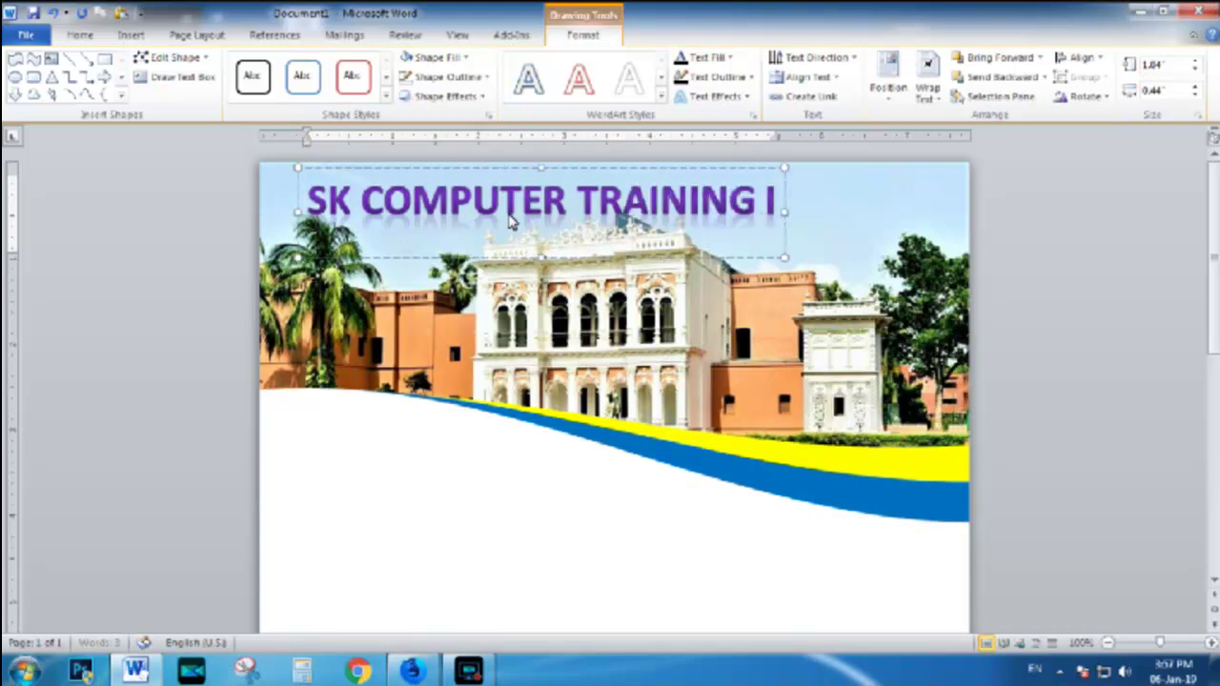
{"action": "type", "text": "NSITUT"}
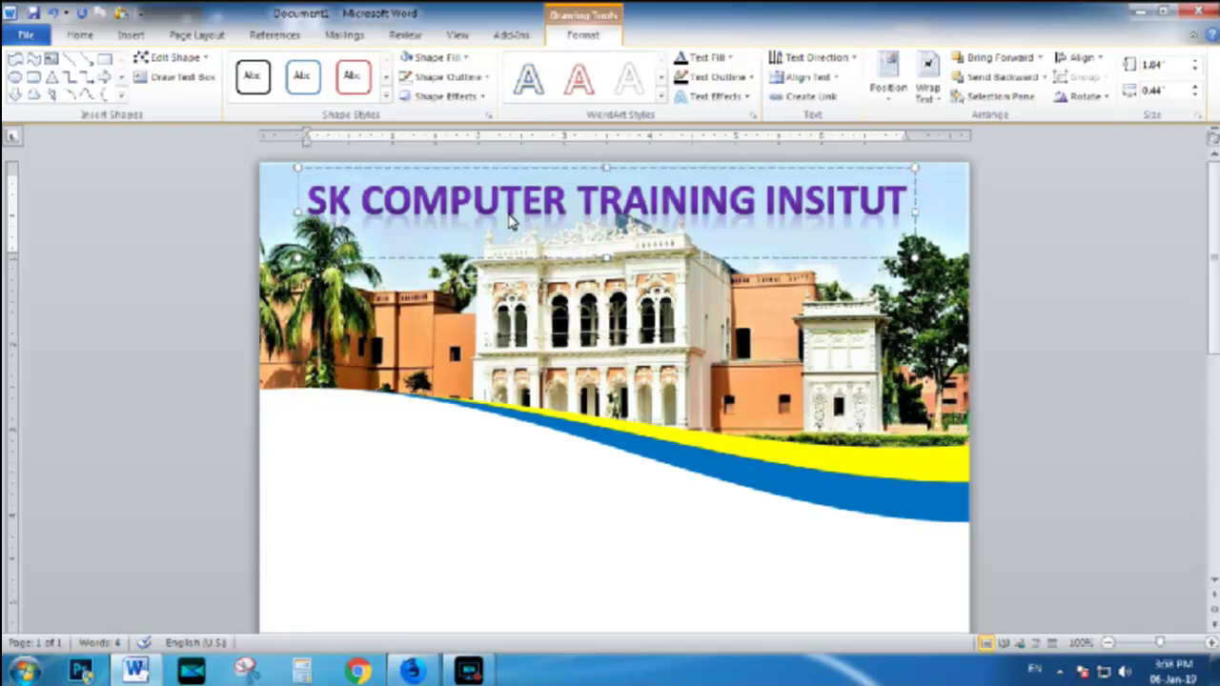
{"action": "key", "text": "BackSpace"}
{"action": "key", "text": "BackSpace"}
{"action": "key", "text": "BackSpace"}
{"action": "key", "text": "BackSpace"}
{"action": "type", "text": "TITUTE"}
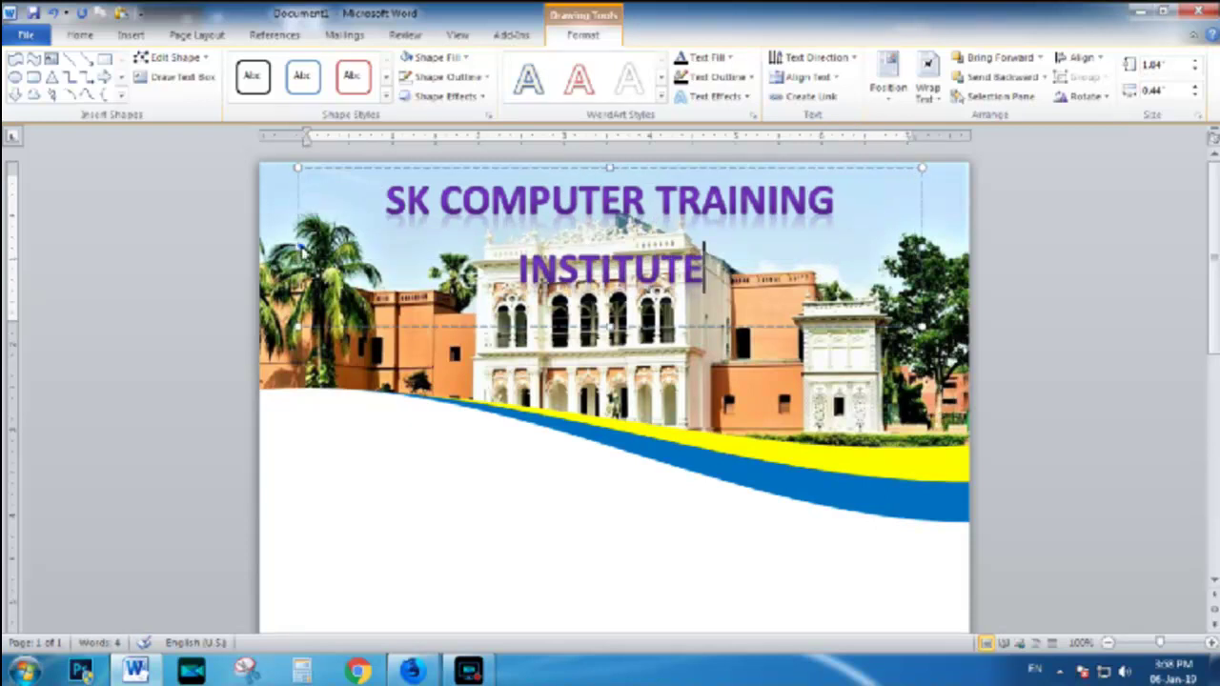
{"action": "left_click_drag", "start_coordinate": [299, 249], "coordinate": [260, 250]}
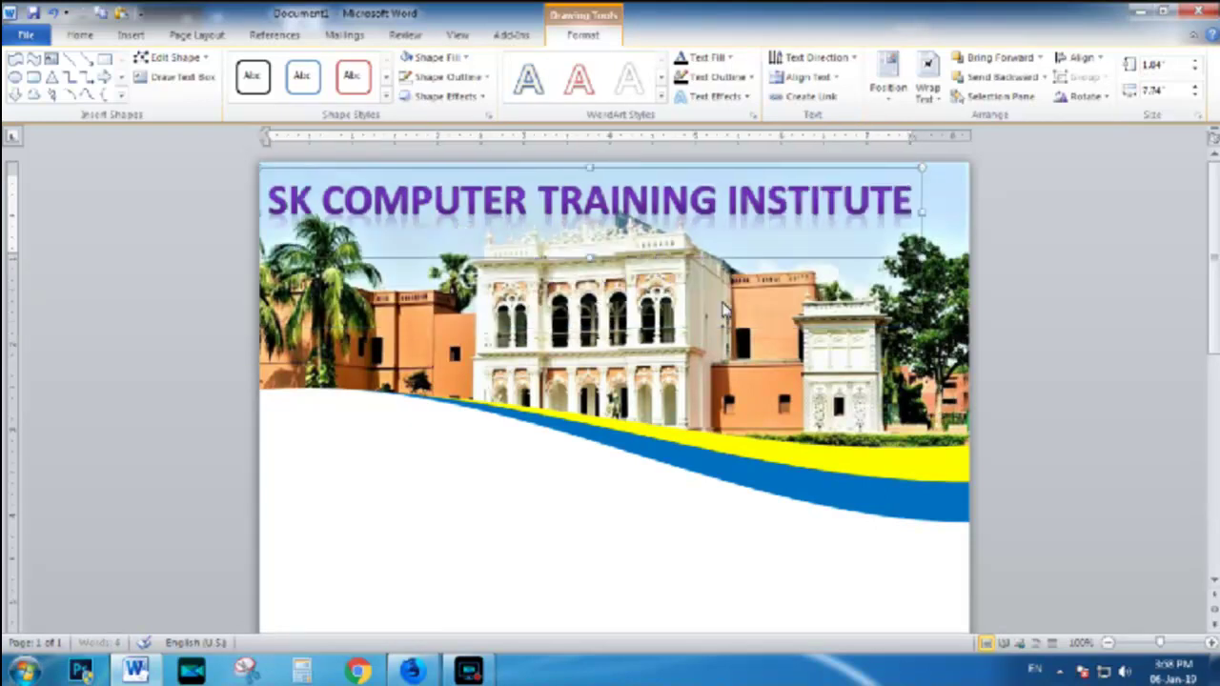
{"action": "left_click_drag", "start_coordinate": [923, 221], "coordinate": [970, 224]}
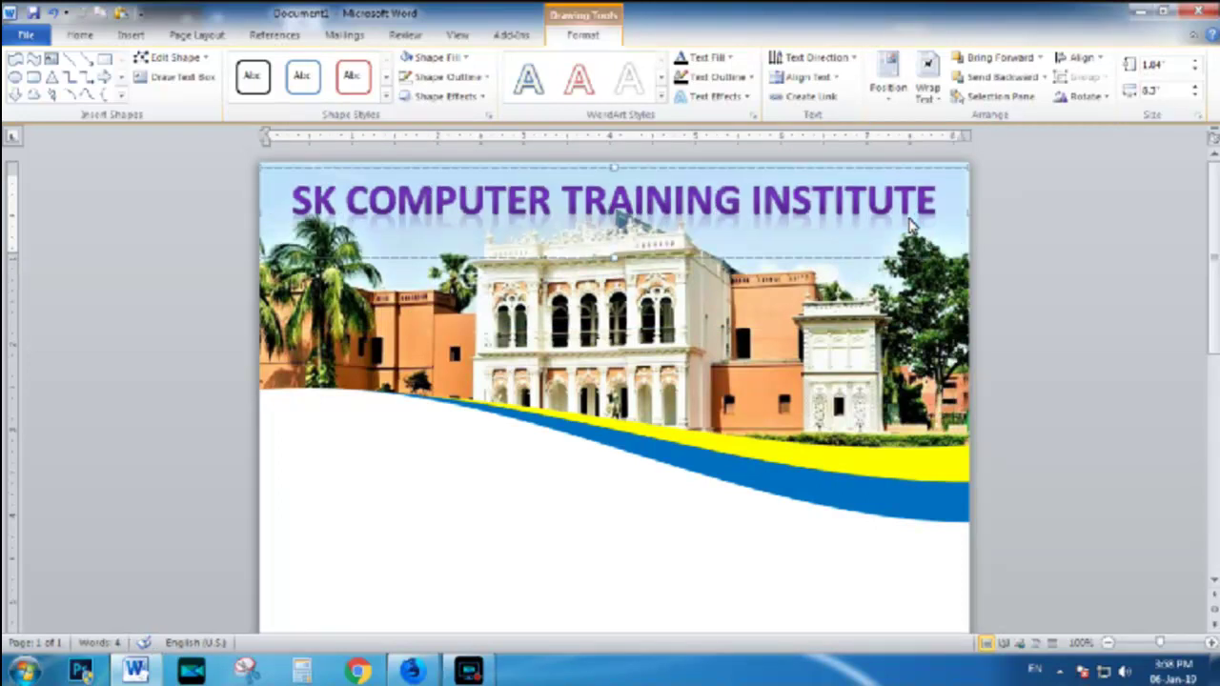
- Set the SK COMPUTER TRAINING INSTITUTE title to font size 38 so it fits one line
{"action": "left_click", "coordinate": [807, 251]}
{"action": "left_click", "coordinate": [81, 34]}
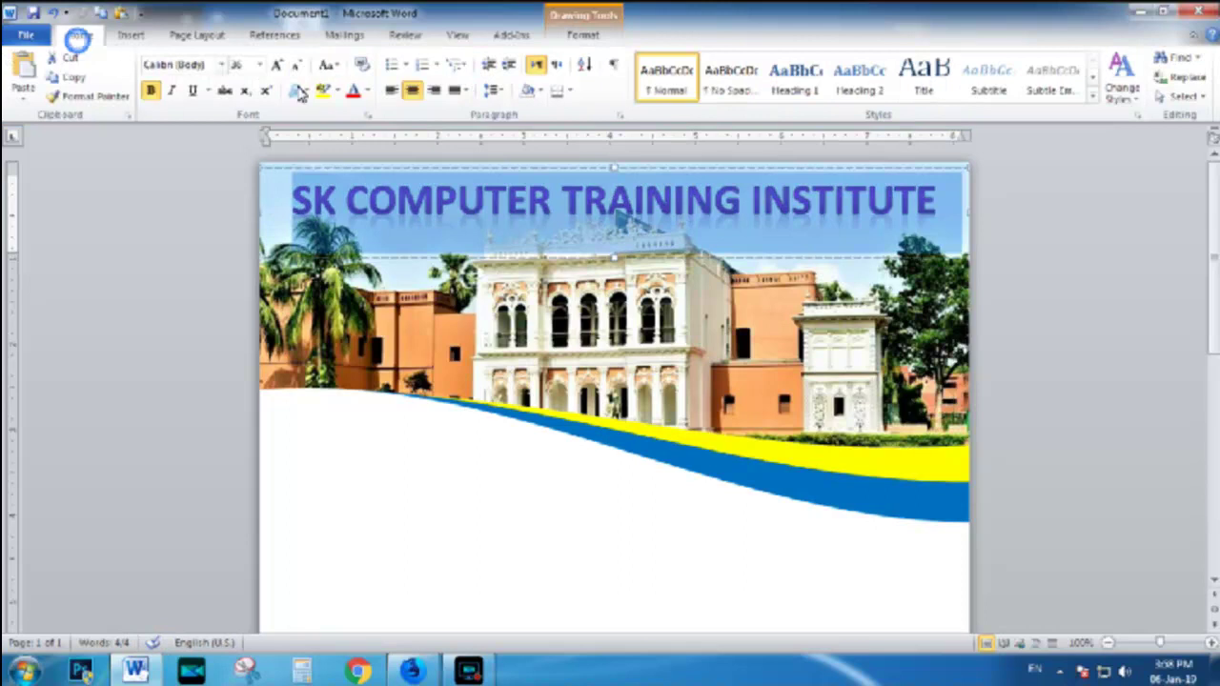
{"action": "left_click", "coordinate": [276, 66]}
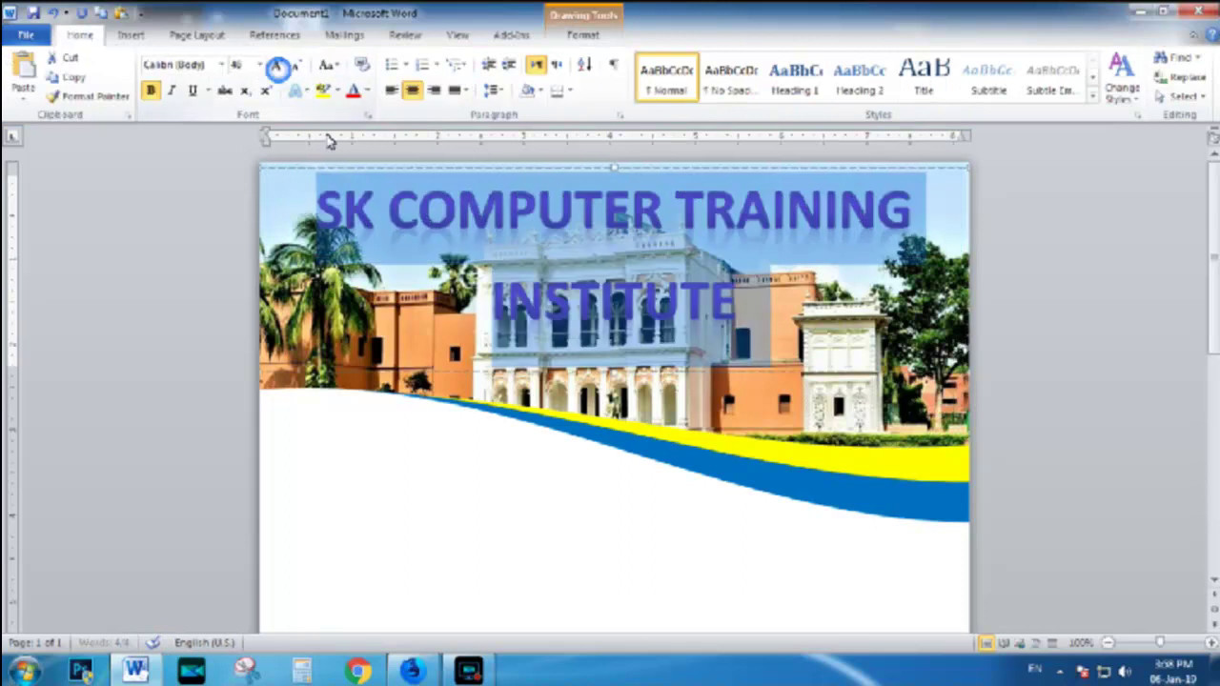
{"action": "left_click", "coordinate": [296, 66]}
{"action": "left_click", "coordinate": [245, 67]}
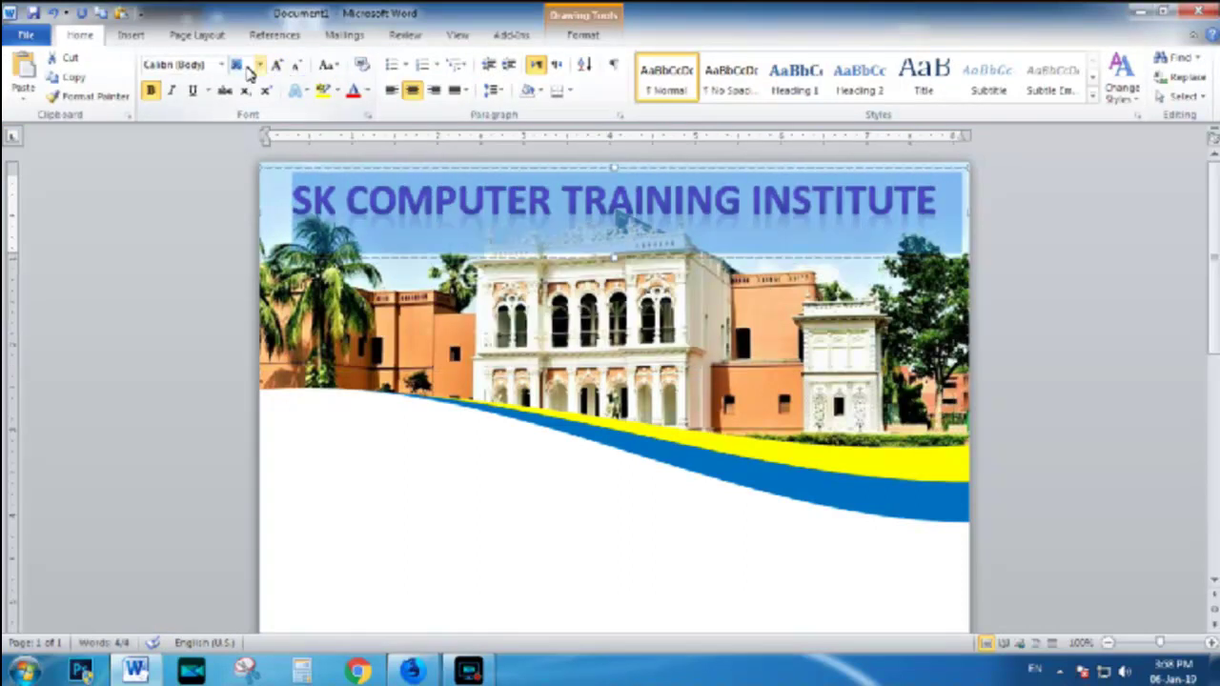
{"action": "type", "text": "38"}
{"action": "key", "text": "Return"}
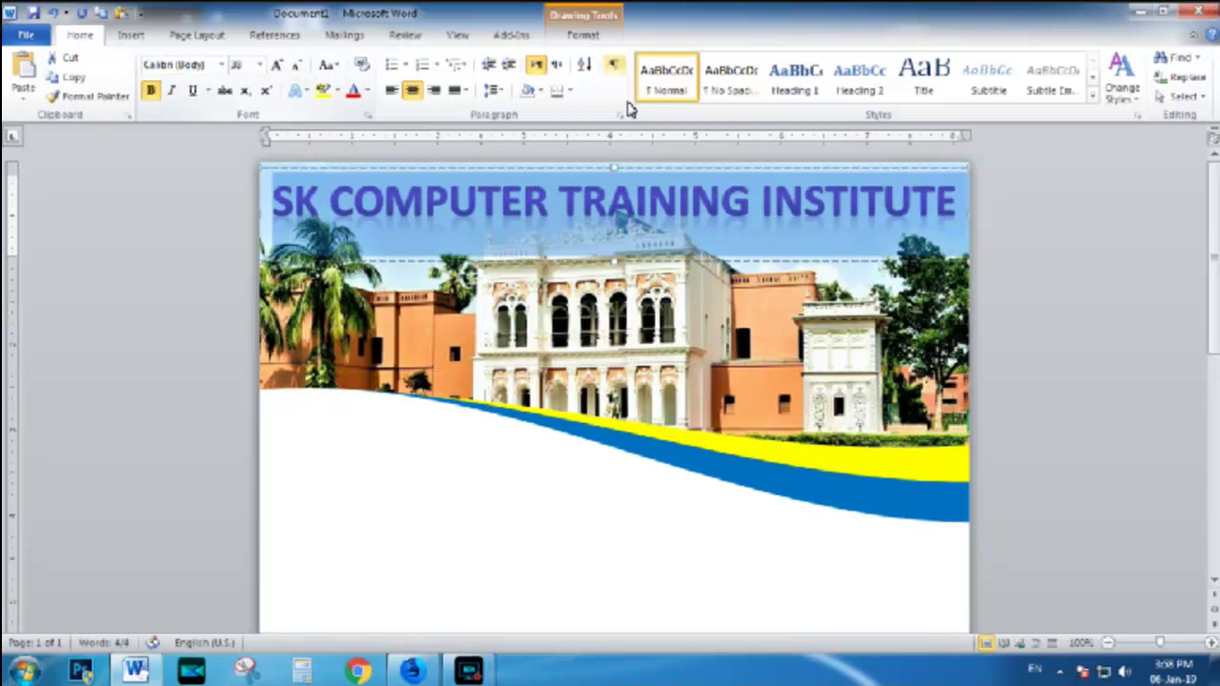
{"action": "left_click", "coordinate": [726, 172]}
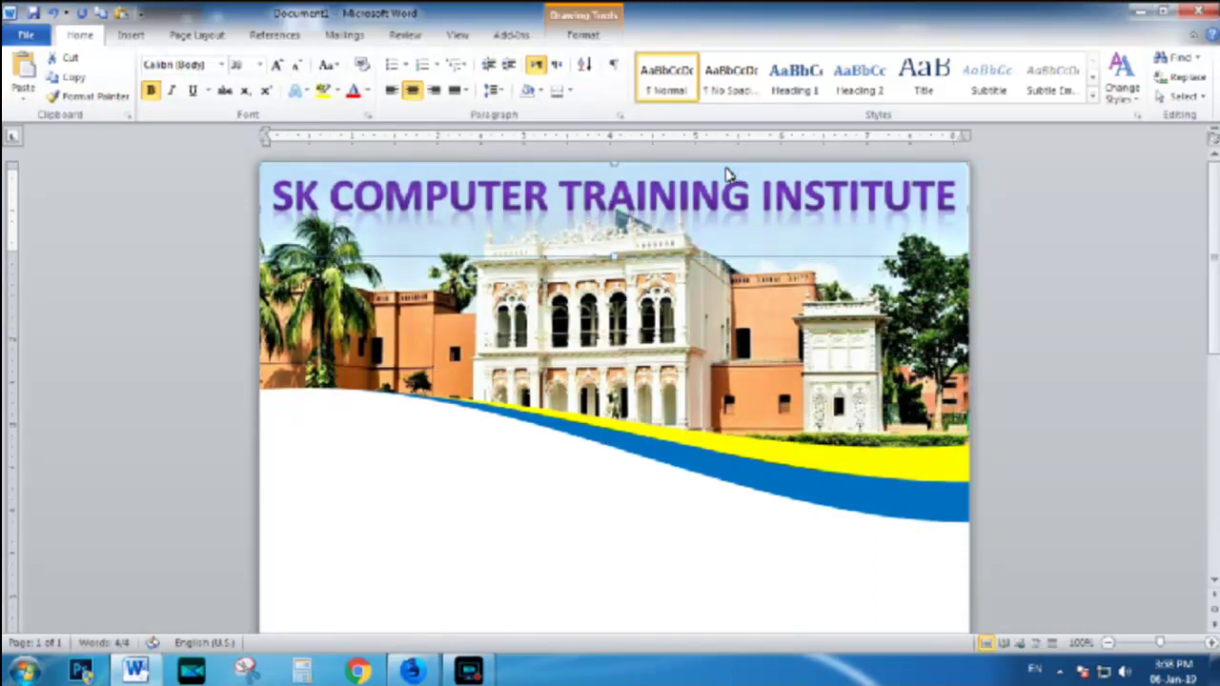
{"action": "scroll", "coordinate": [731, 177], "scroll_direction": "down", "scroll_amount": 1}
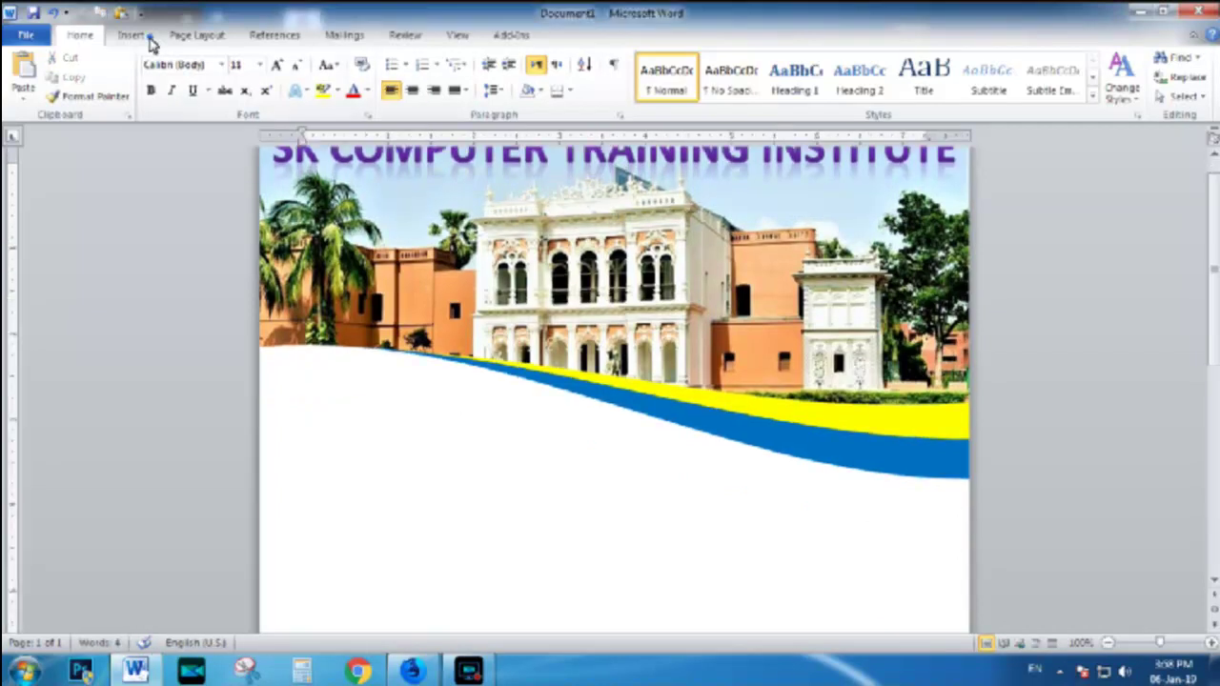
- Insert a new WordArt placeholder and move it below the wave at left
{"action": "left_click", "coordinate": [145, 37]}
{"action": "left_click", "coordinate": [828, 96]}
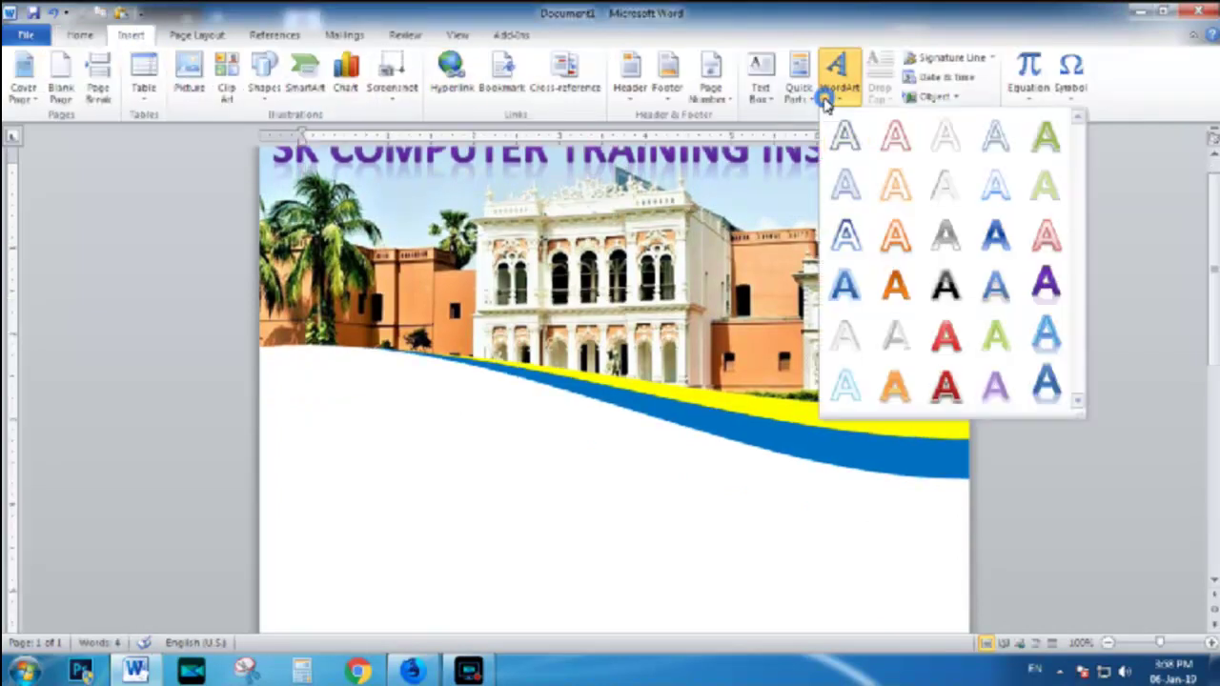
{"action": "left_click", "coordinate": [1046, 334]}
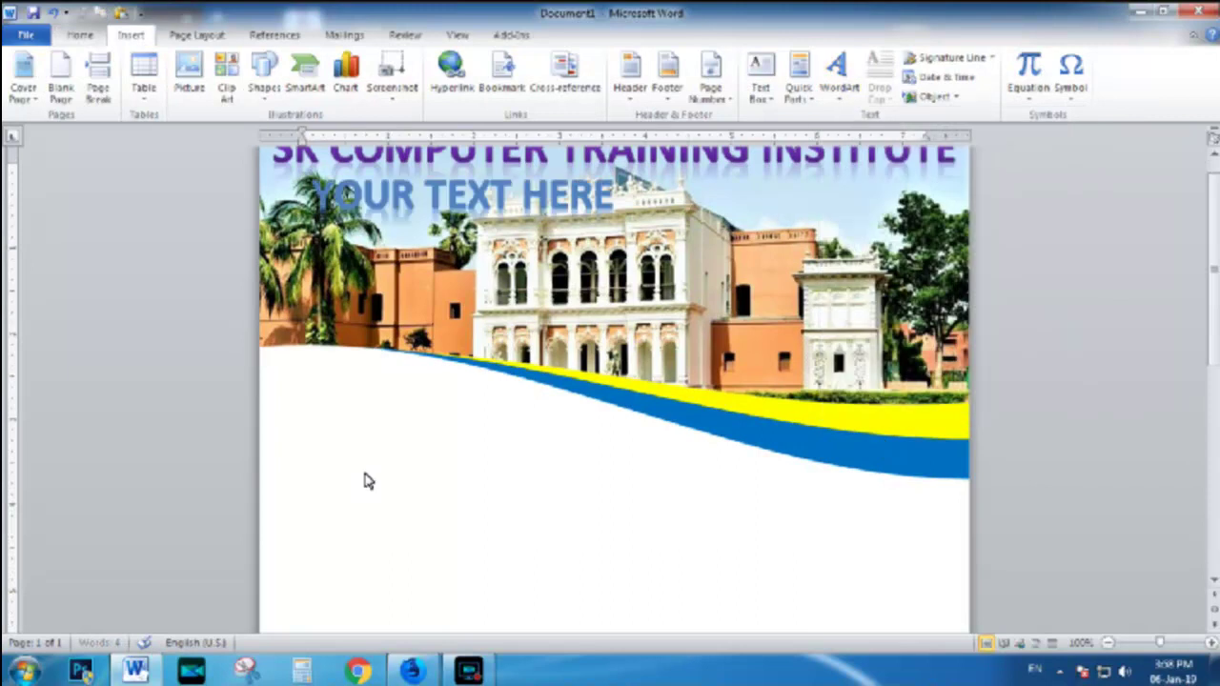
{"action": "left_click_drag", "start_coordinate": [450, 258], "coordinate": [409, 474]}
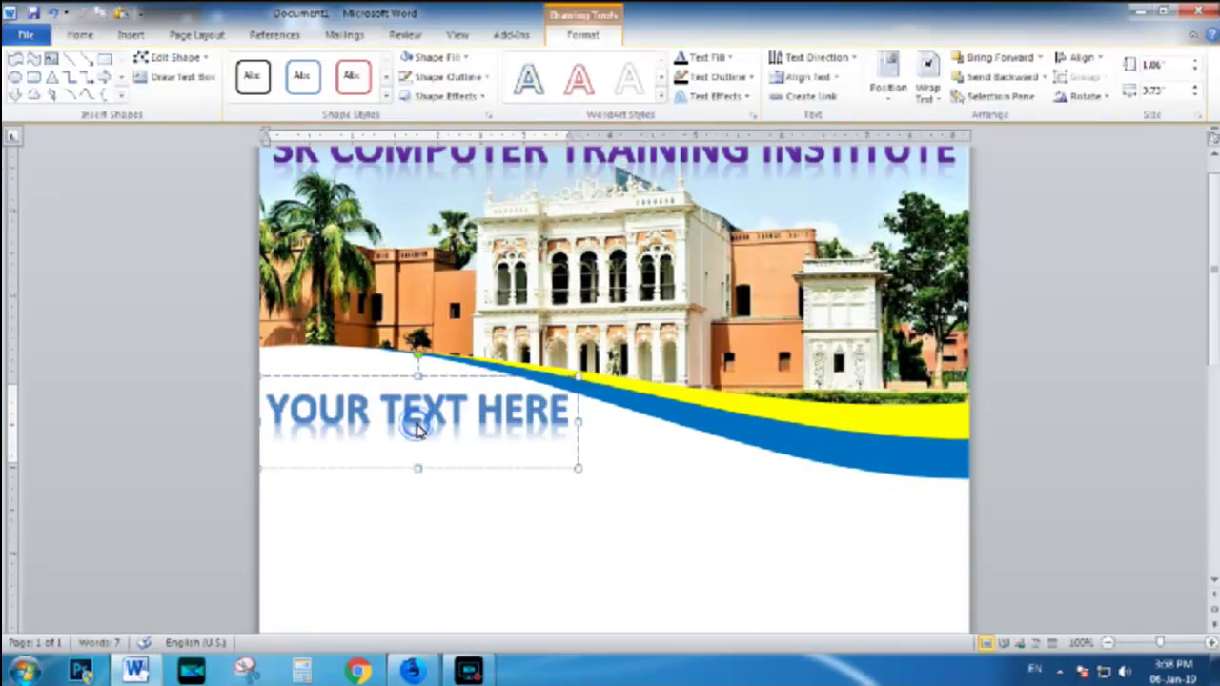
- Replace the WordArt placeholder text with 'OUR COURSE'
{"action": "key", "text": "ctrl+a"}
{"action": "type", "text": "OUR"}
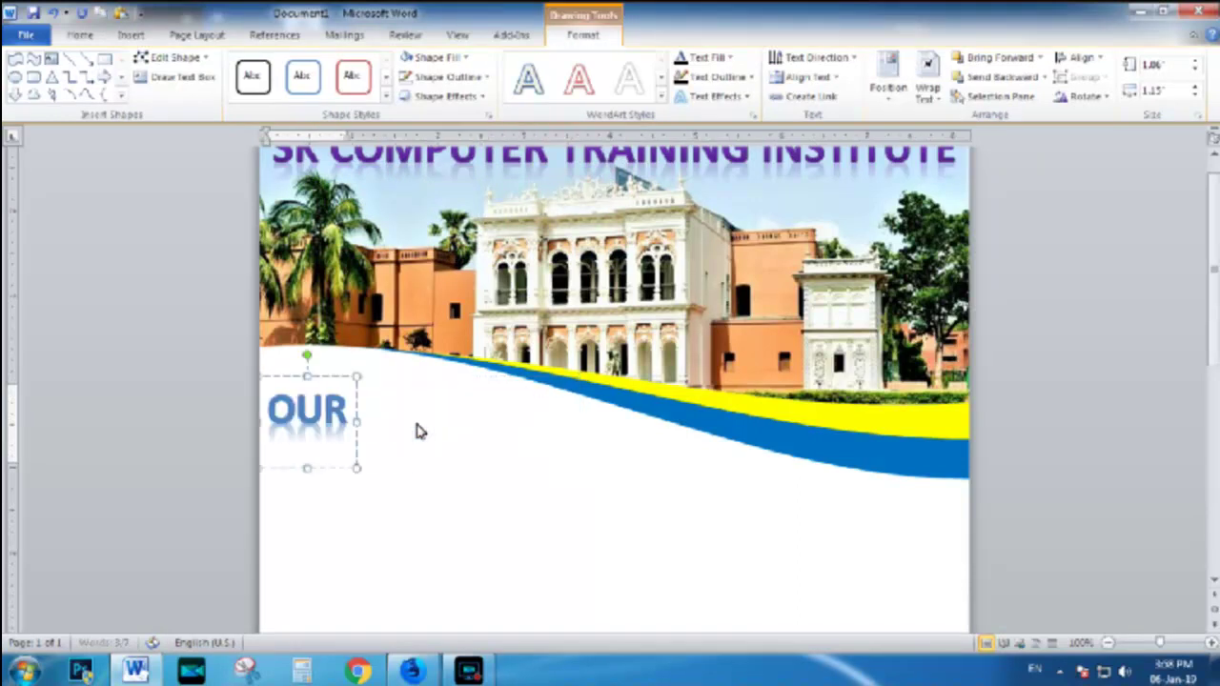
{"action": "type", "text": " COURS"}
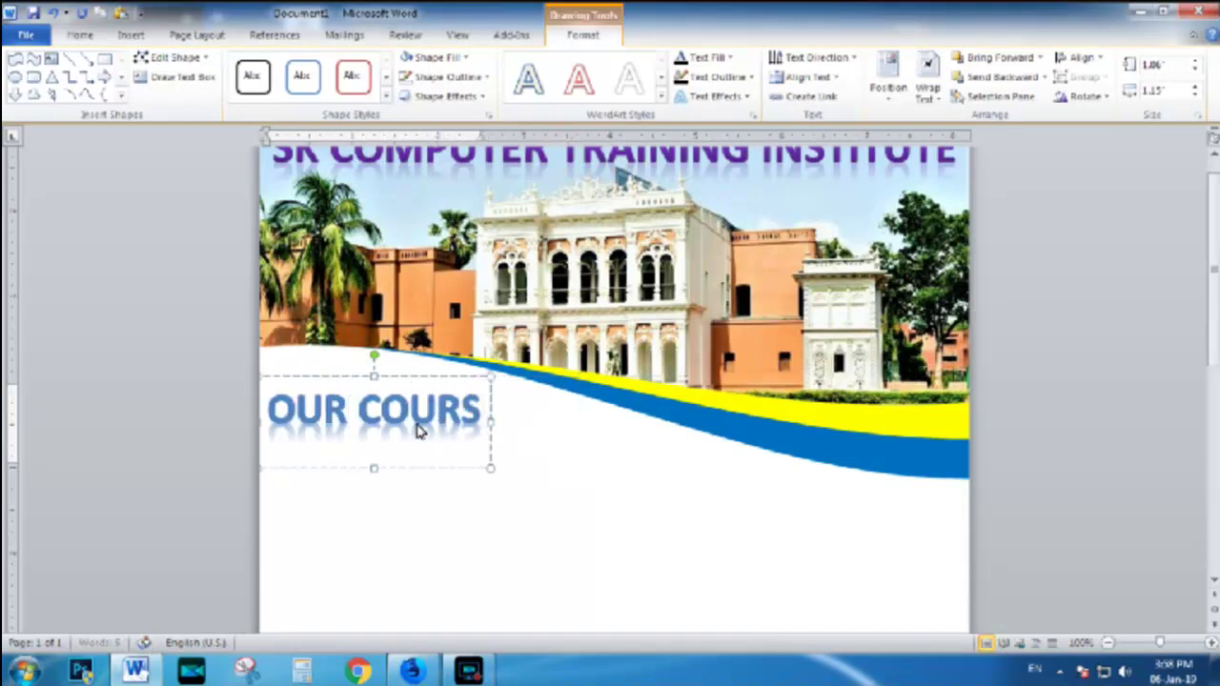
{"action": "type", "text": "E"}
{"action": "left_click", "coordinate": [437, 511]}
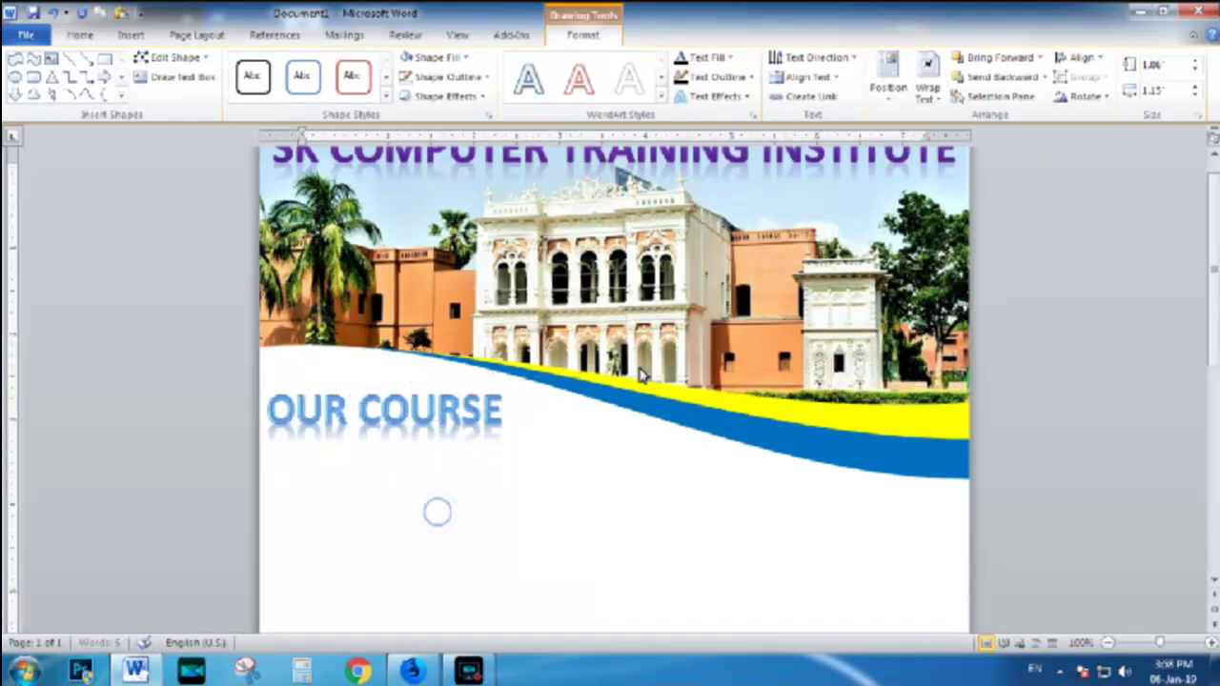
- Set the OUR COURSE box to No Outline and nudge the heading into place
{"action": "left_click", "coordinate": [479, 422]}
{"action": "left_click", "coordinate": [448, 77]}
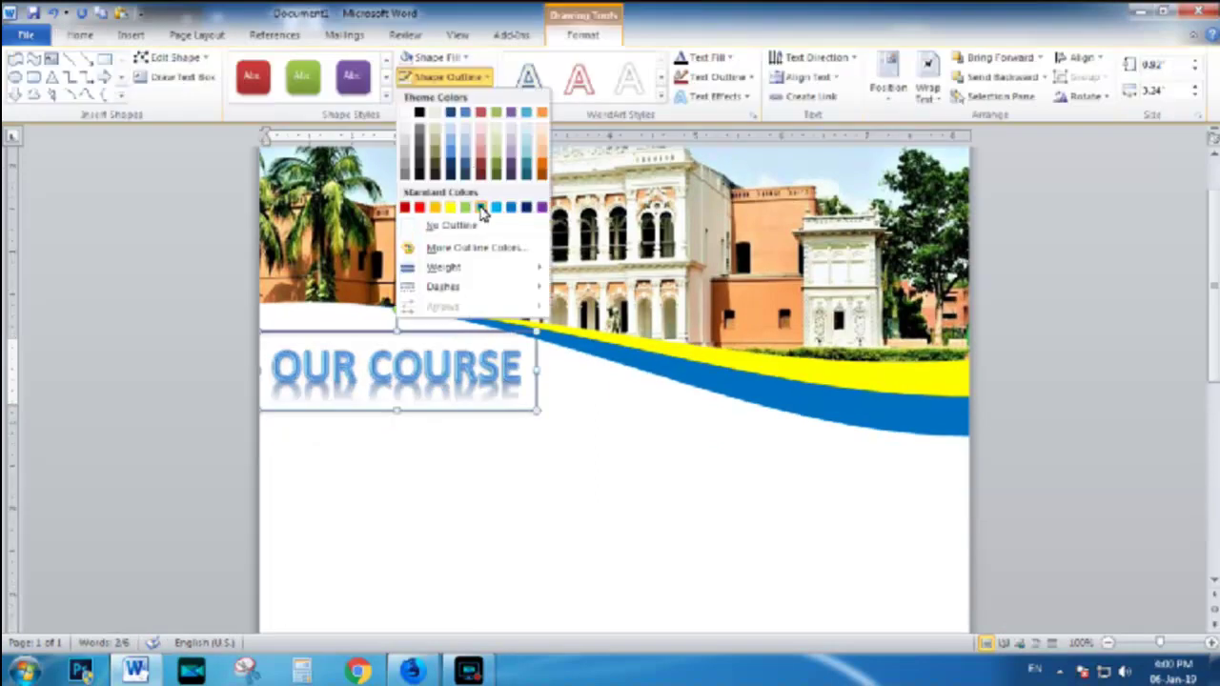
{"action": "left_click", "coordinate": [480, 208]}
{"action": "scroll", "coordinate": [440, 482], "scroll_direction": "up", "scroll_amount": 1}
{"action": "left_click", "coordinate": [440, 483]}
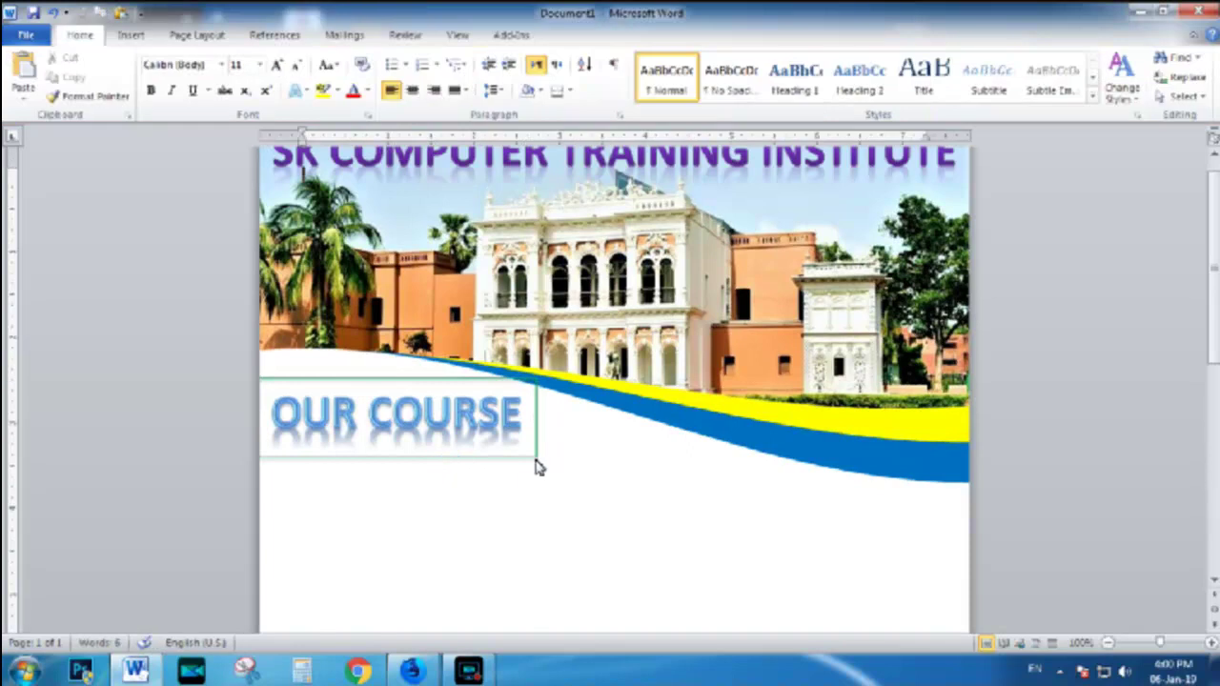
{"action": "left_click", "coordinate": [537, 465]}
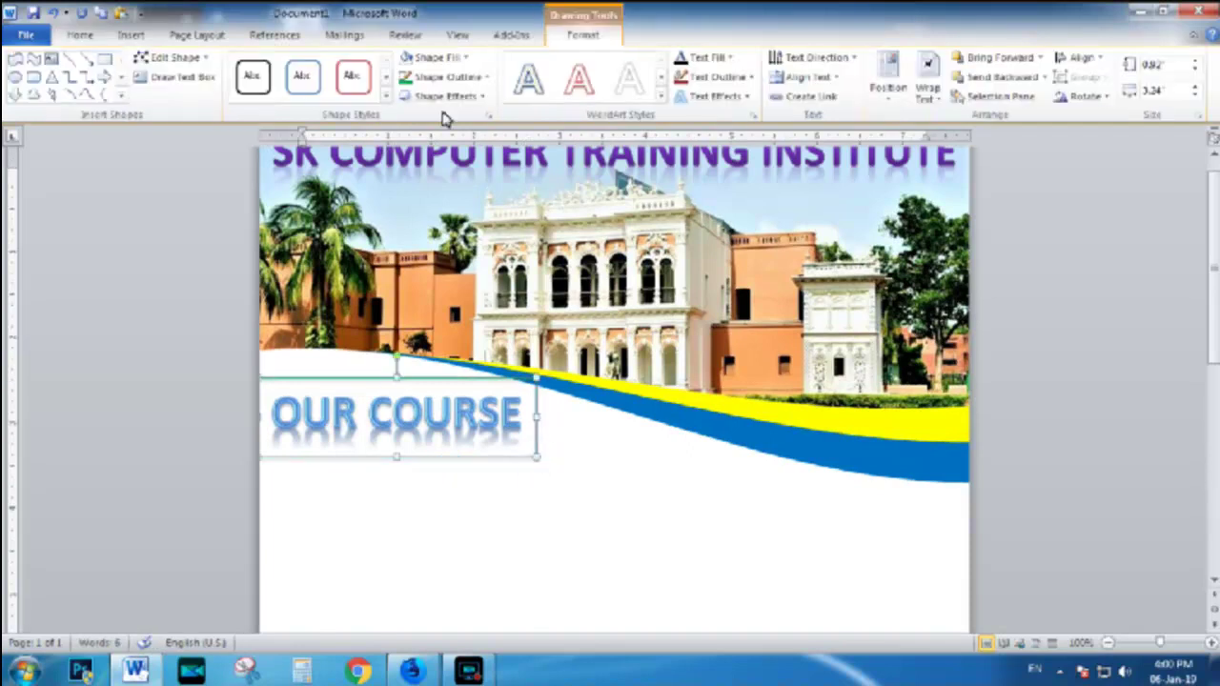
{"action": "left_click", "coordinate": [476, 78]}
{"action": "left_click", "coordinate": [450, 226]}
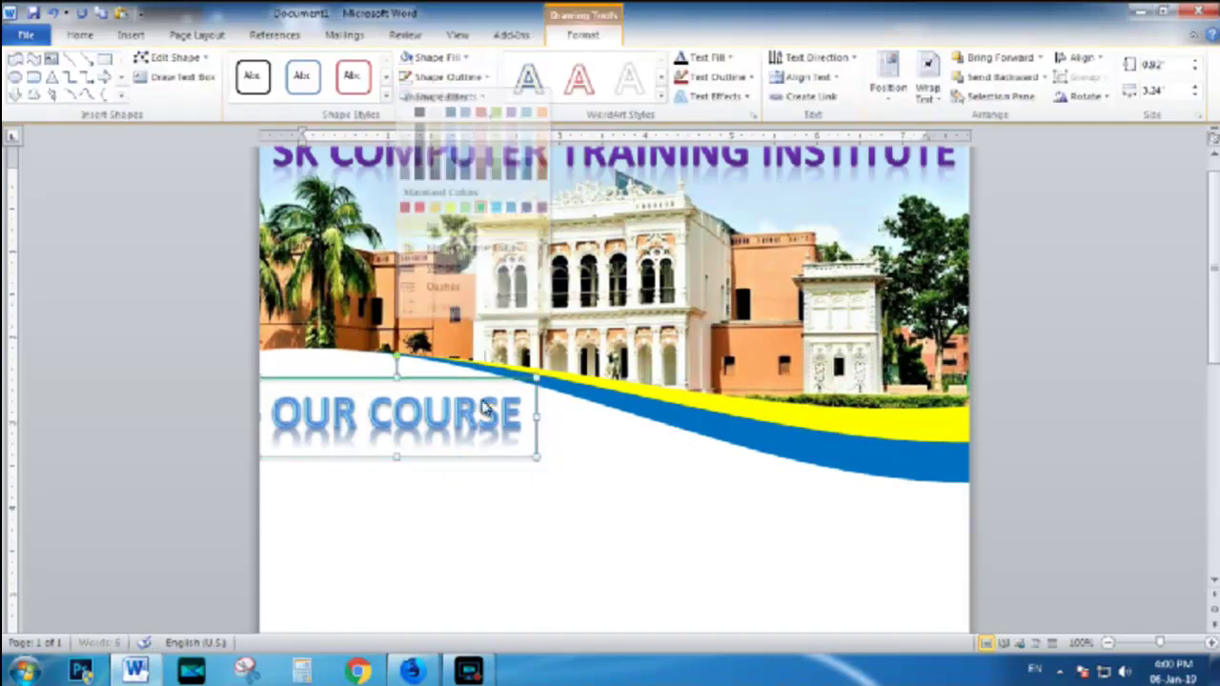
{"action": "left_click_drag", "start_coordinate": [479, 386], "coordinate": [479, 382]}
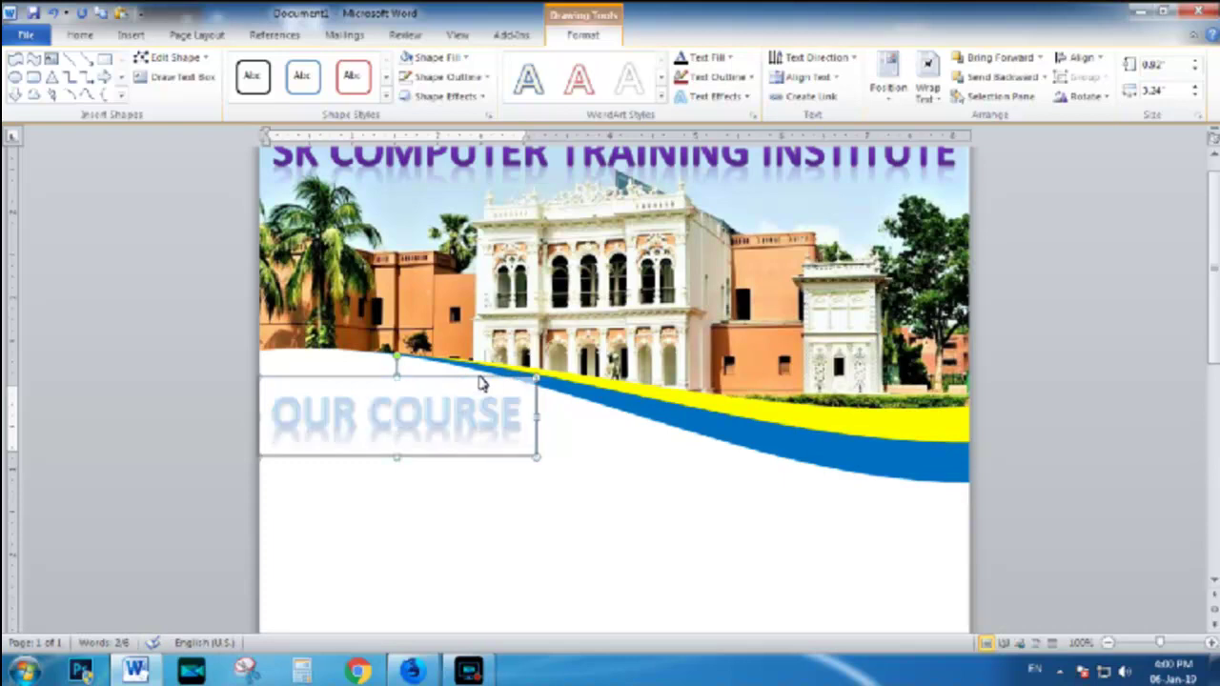
{"action": "left_click", "coordinate": [344, 486]}
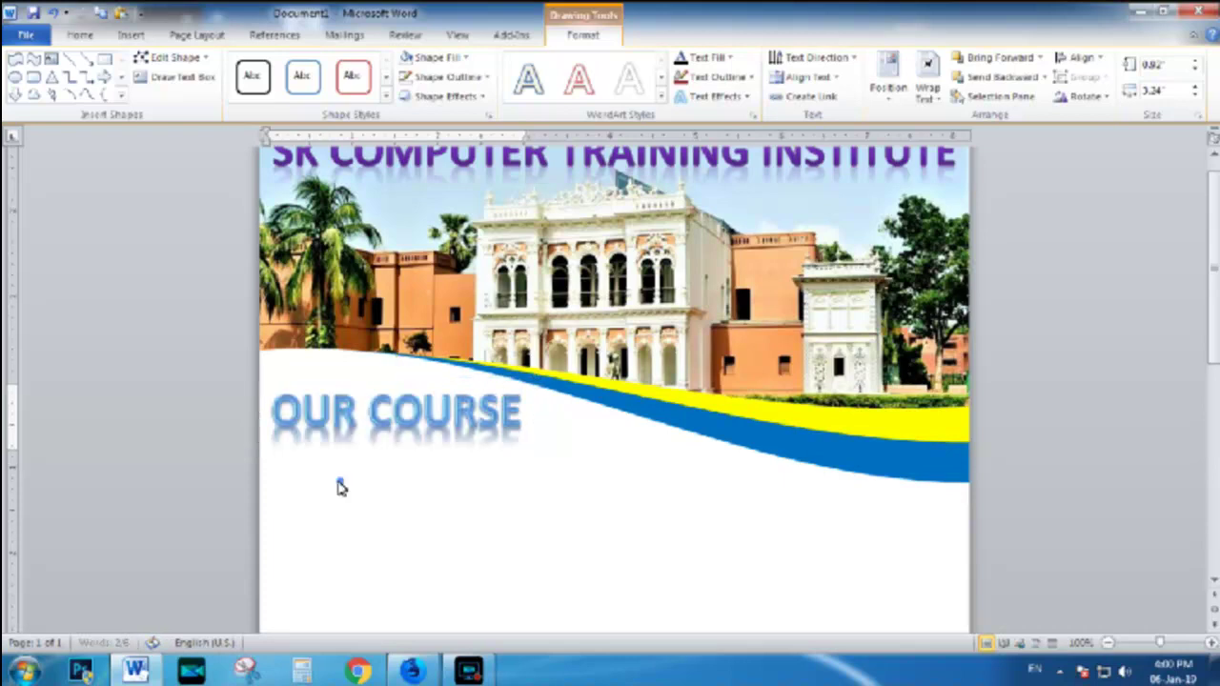
- Draw a text box below the OUR COURSE heading
{"action": "left_click", "coordinate": [133, 37]}
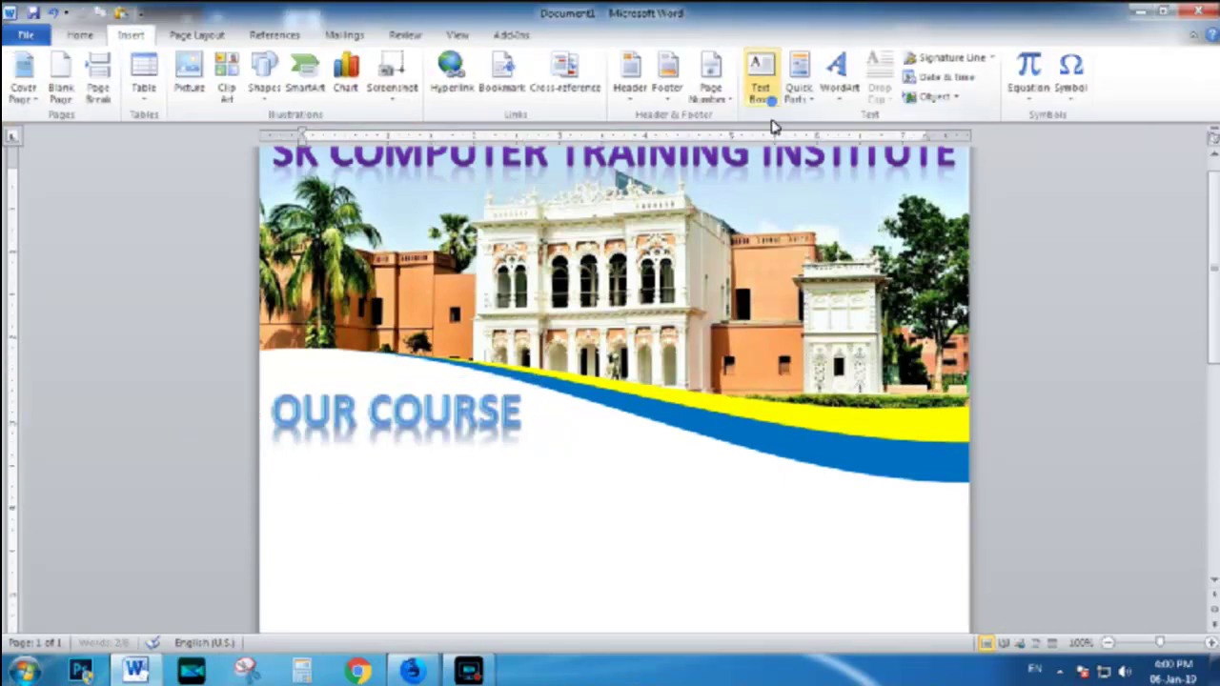
{"action": "left_click", "coordinate": [759, 96]}
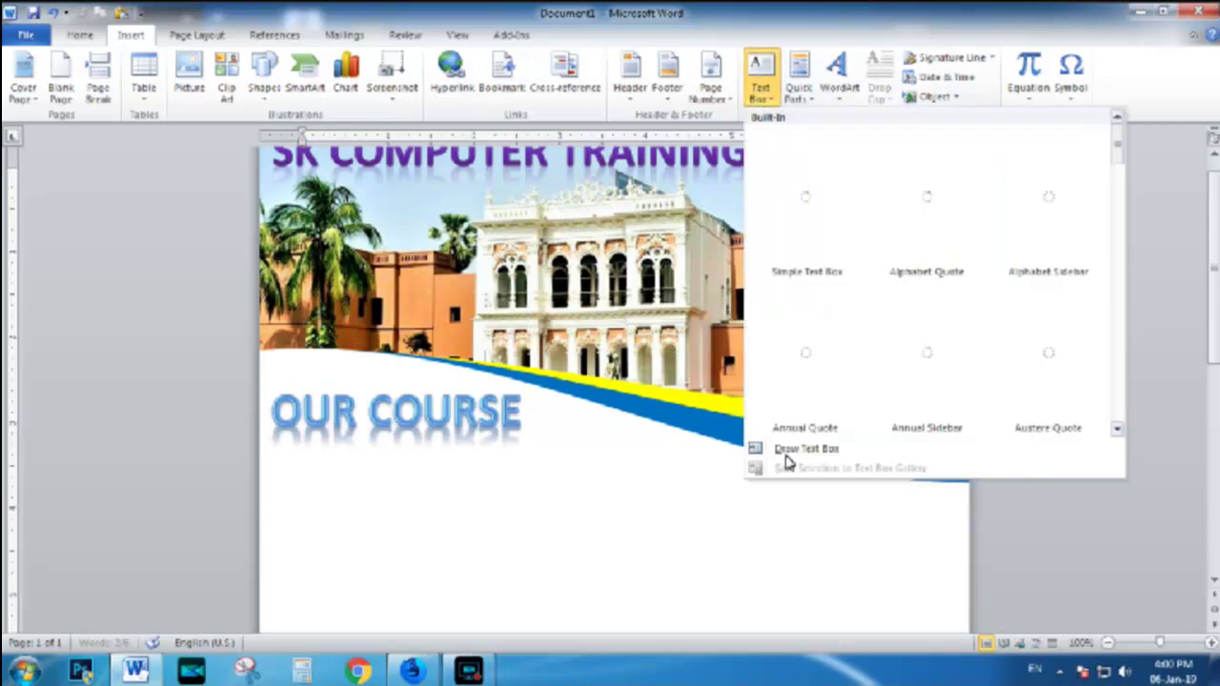
{"action": "left_click", "coordinate": [787, 456]}
{"action": "scroll", "coordinate": [335, 466], "scroll_direction": "down", "scroll_amount": 2}
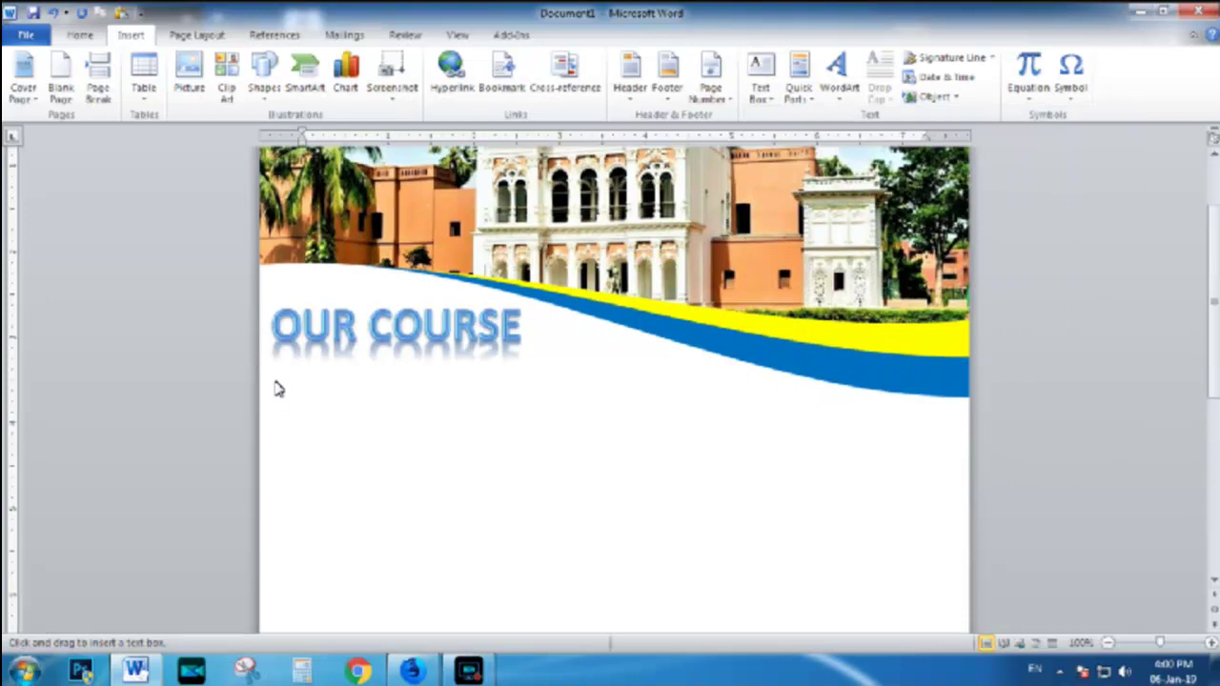
{"action": "left_click_drag", "start_coordinate": [279, 366], "coordinate": [543, 505]}
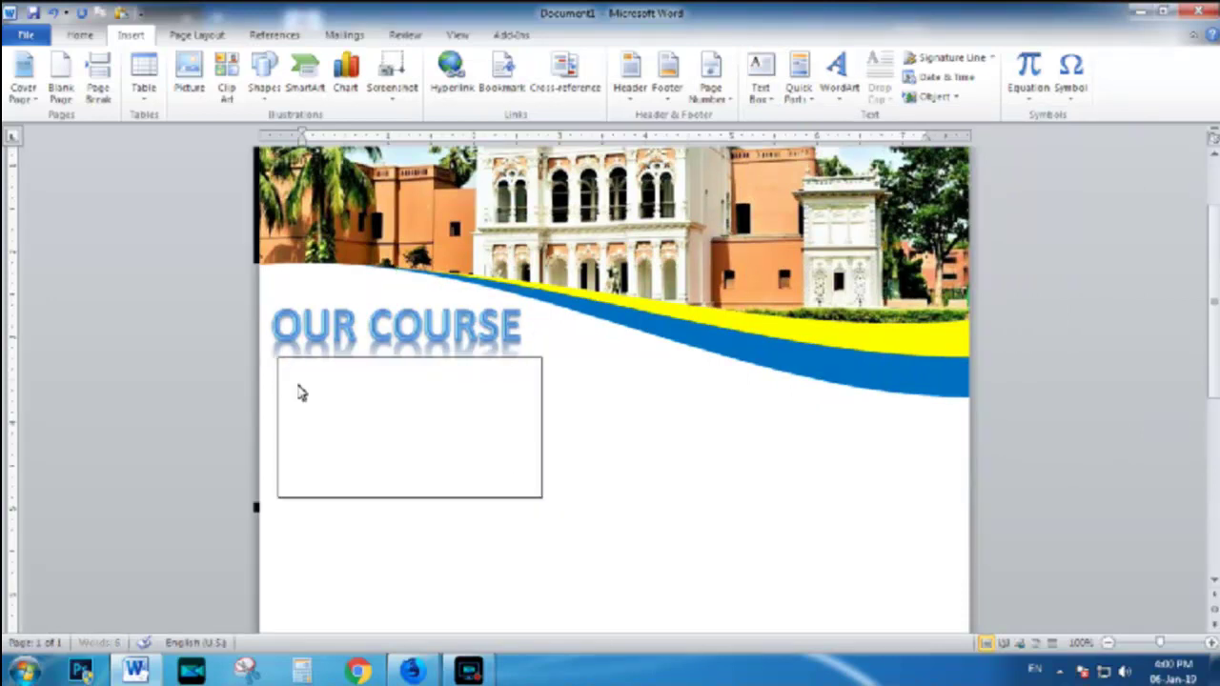
- Start a hand-bullet list in the box with reduced indent at font size 20
{"action": "left_click", "coordinate": [80, 34]}
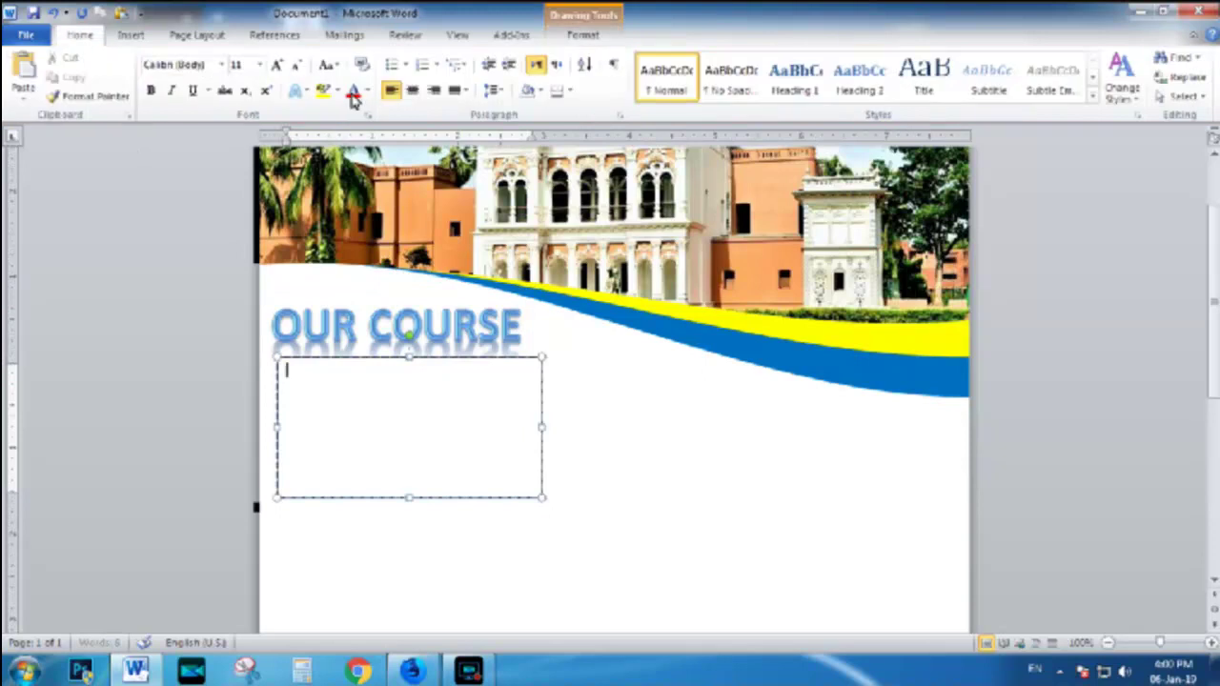
{"action": "left_click", "coordinate": [407, 69]}
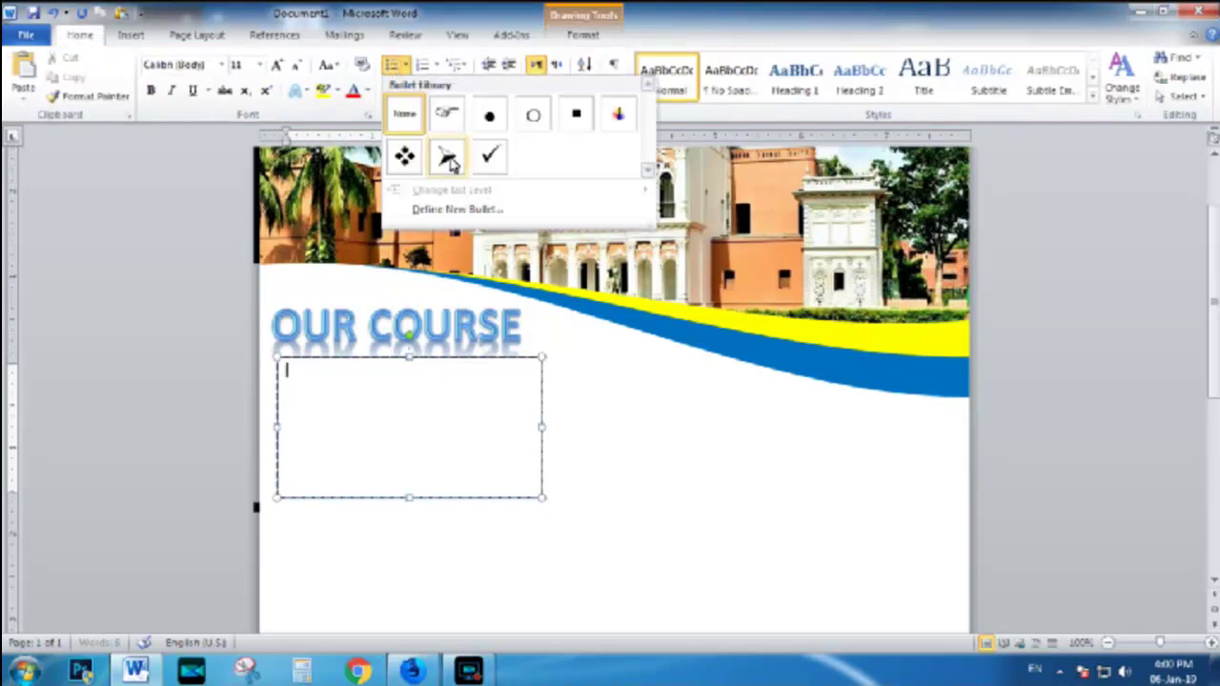
{"action": "left_click", "coordinate": [447, 118]}
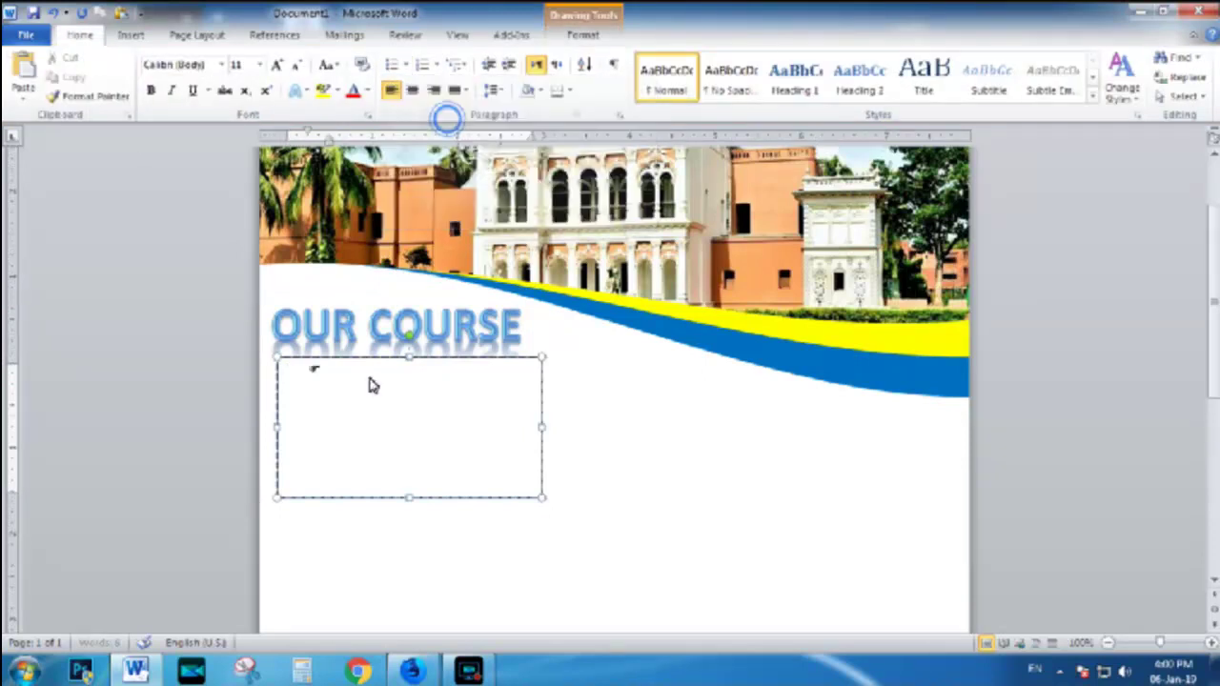
{"action": "left_click", "coordinate": [316, 368]}
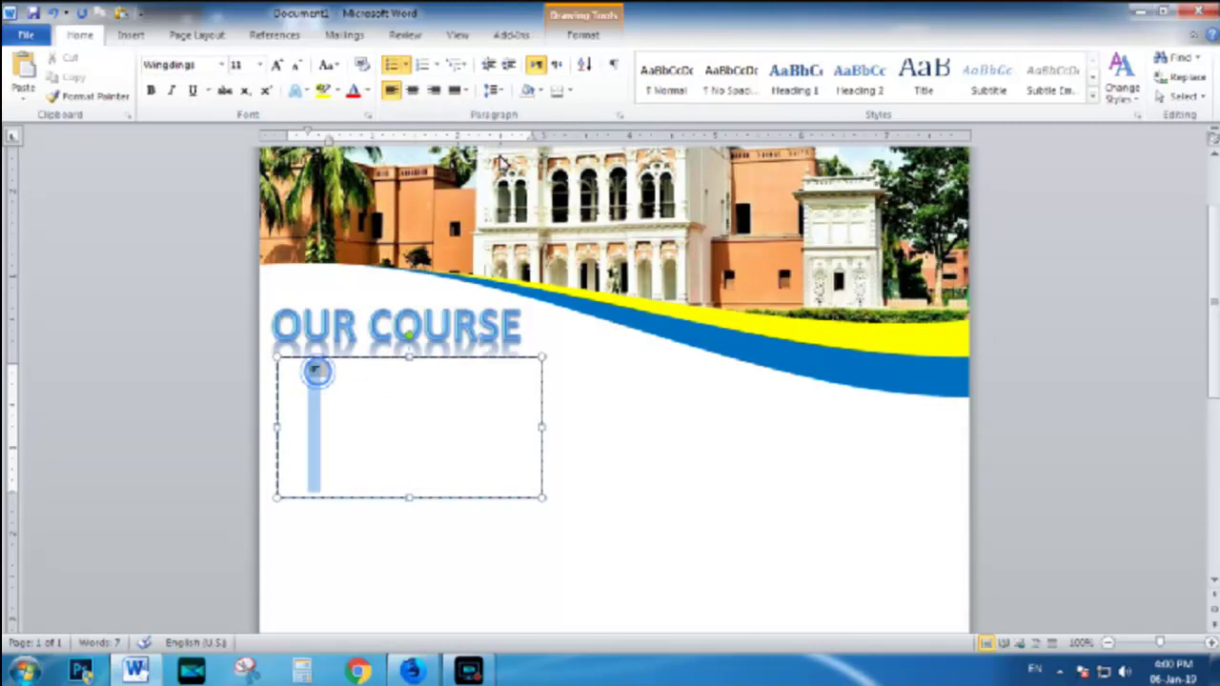
{"action": "left_click", "coordinate": [488, 64]}
{"action": "left_click", "coordinate": [306, 373]}
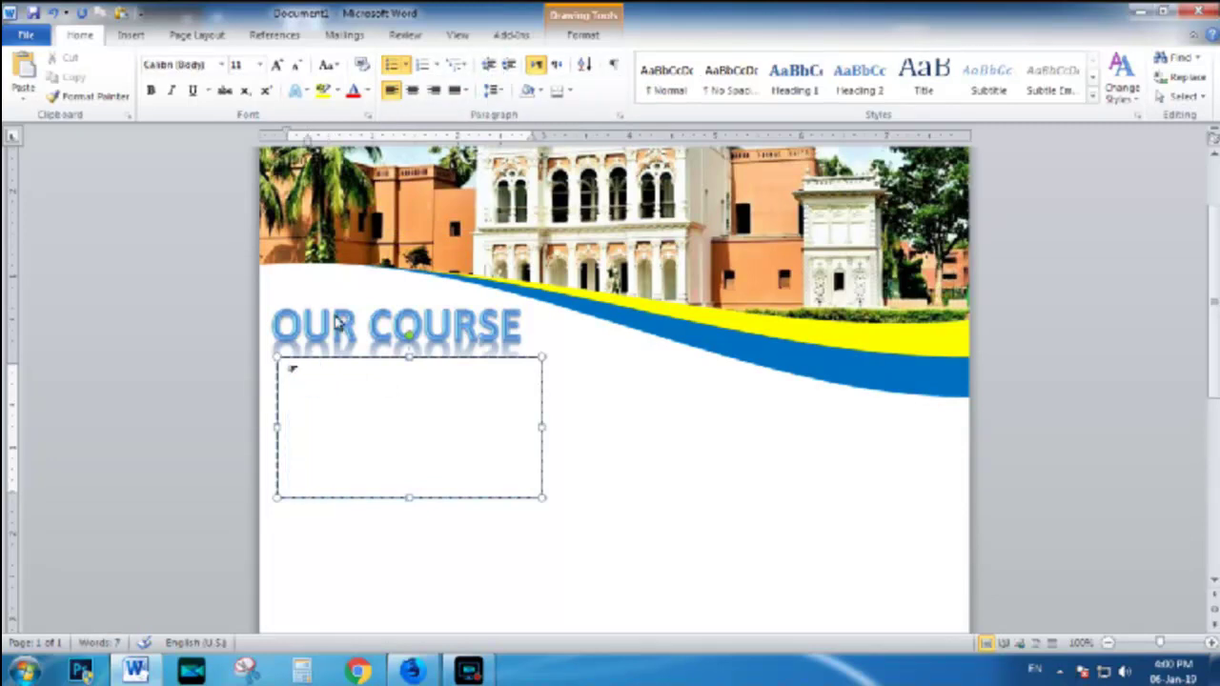
{"action": "key", "text": "ctrl+a"}
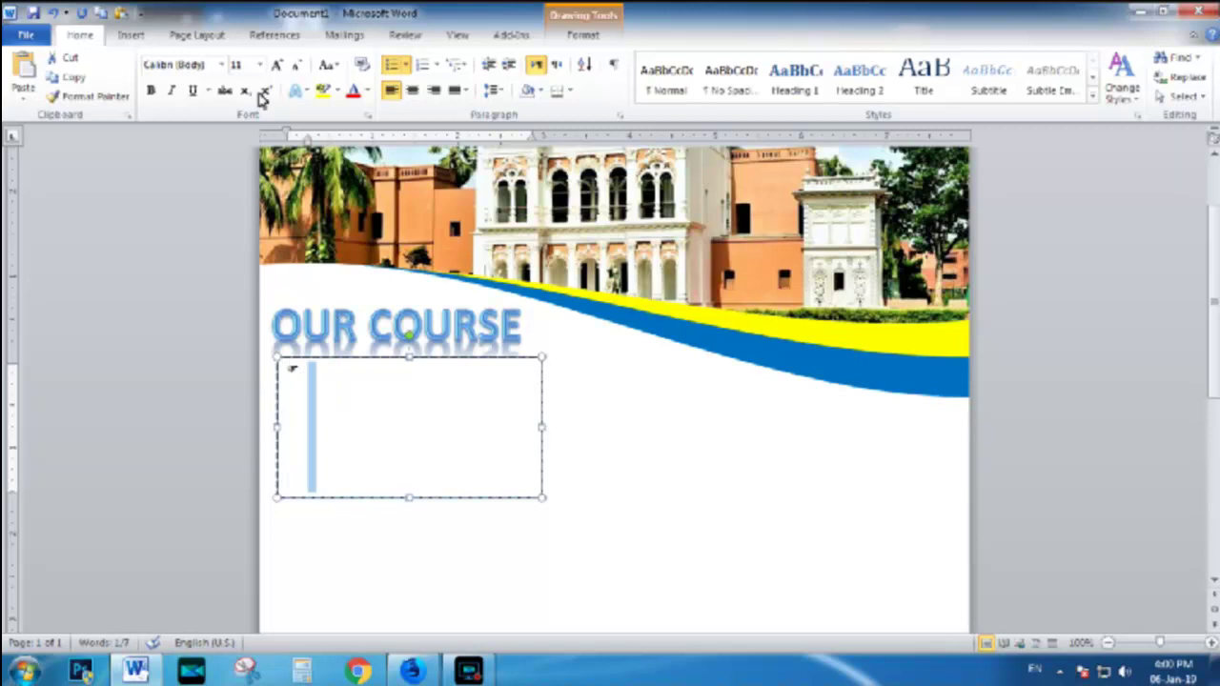
{"action": "left_click", "coordinate": [271, 67]}
{"action": "left_click", "coordinate": [272, 67]}
{"action": "left_click", "coordinate": [271, 67]}
{"action": "left_click", "coordinate": [272, 67]}
{"action": "left_click", "coordinate": [272, 67]}
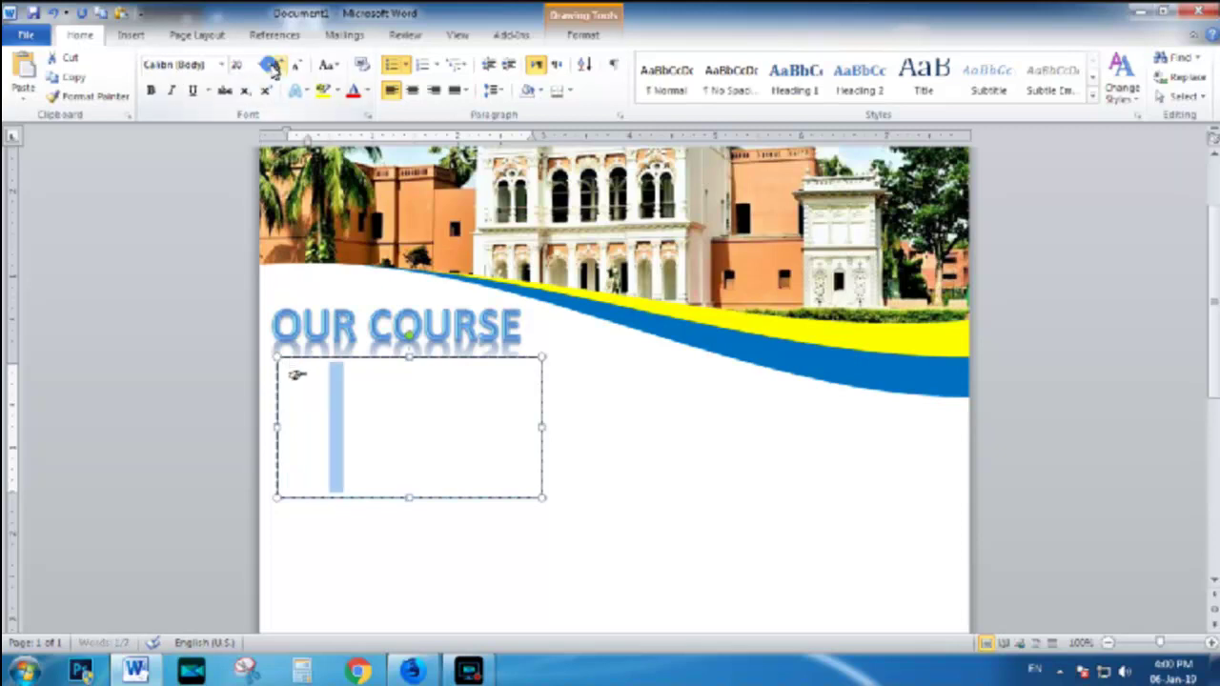
{"action": "left_click", "coordinate": [332, 377]}
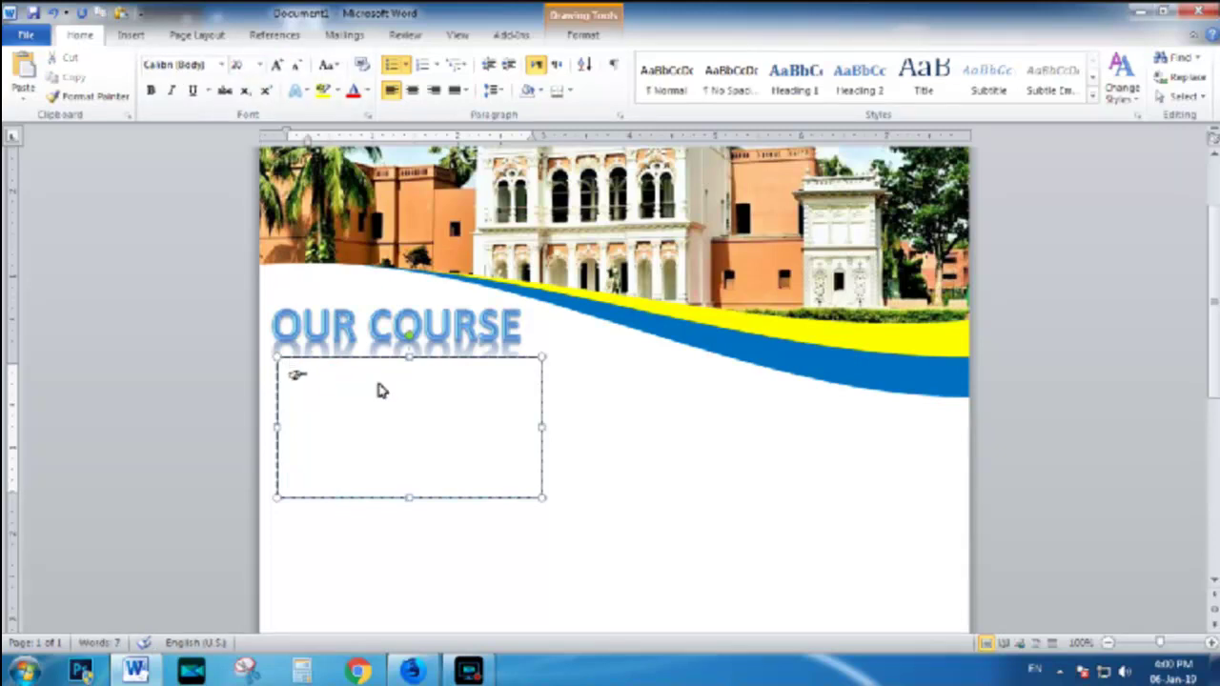
- List 'Computer Office Application' and 'Multimedia Of Graphic Design', widening the box to fit
{"action": "type", "text": "Computer"}
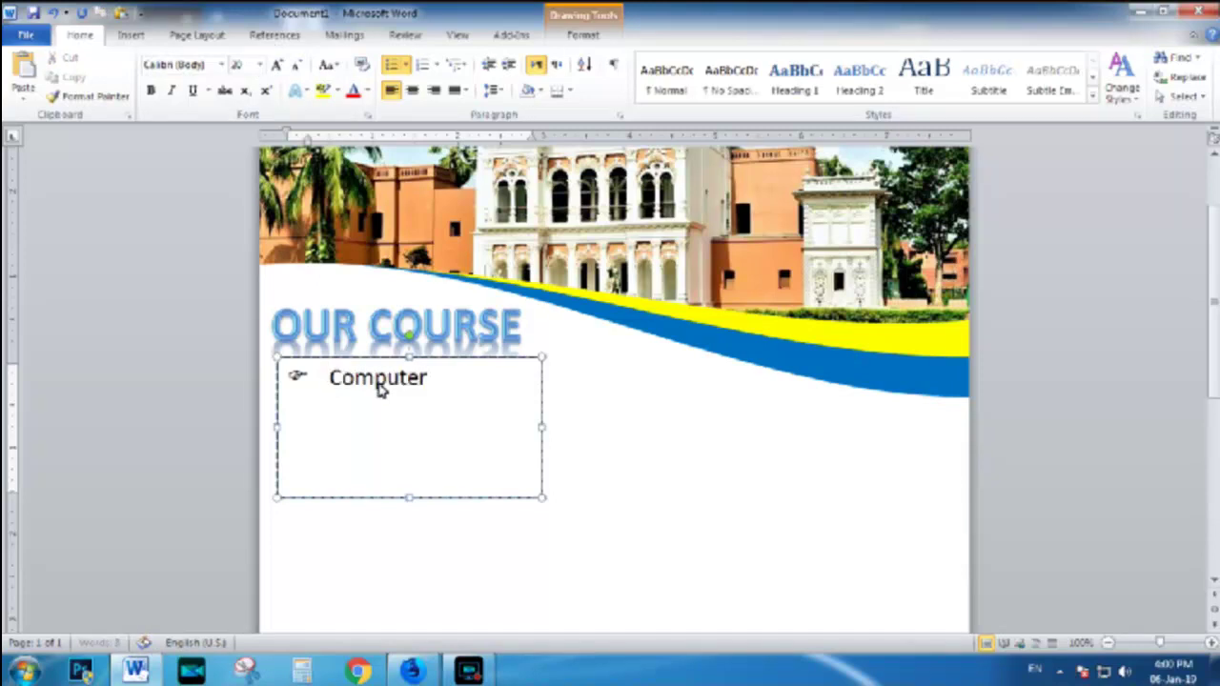
{"action": "type", "text": " Office Application"}
{"action": "left_click_drag", "start_coordinate": [542, 428], "coordinate": [637, 431]}
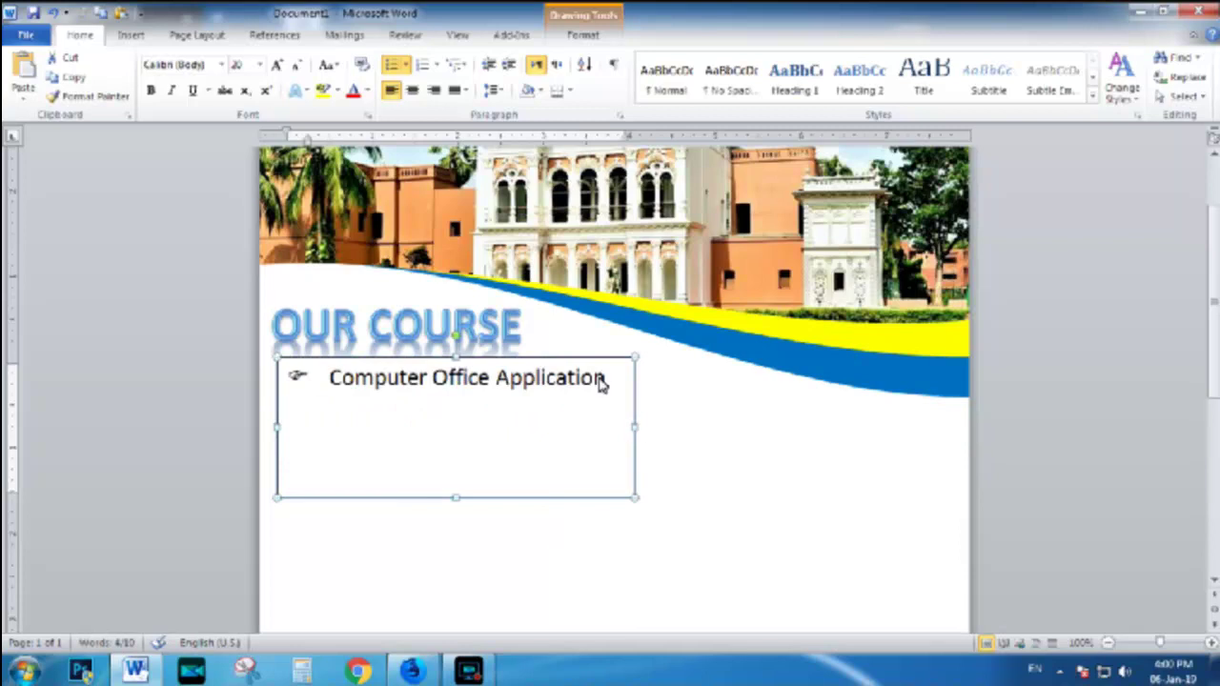
{"action": "key", "text": "Return"}
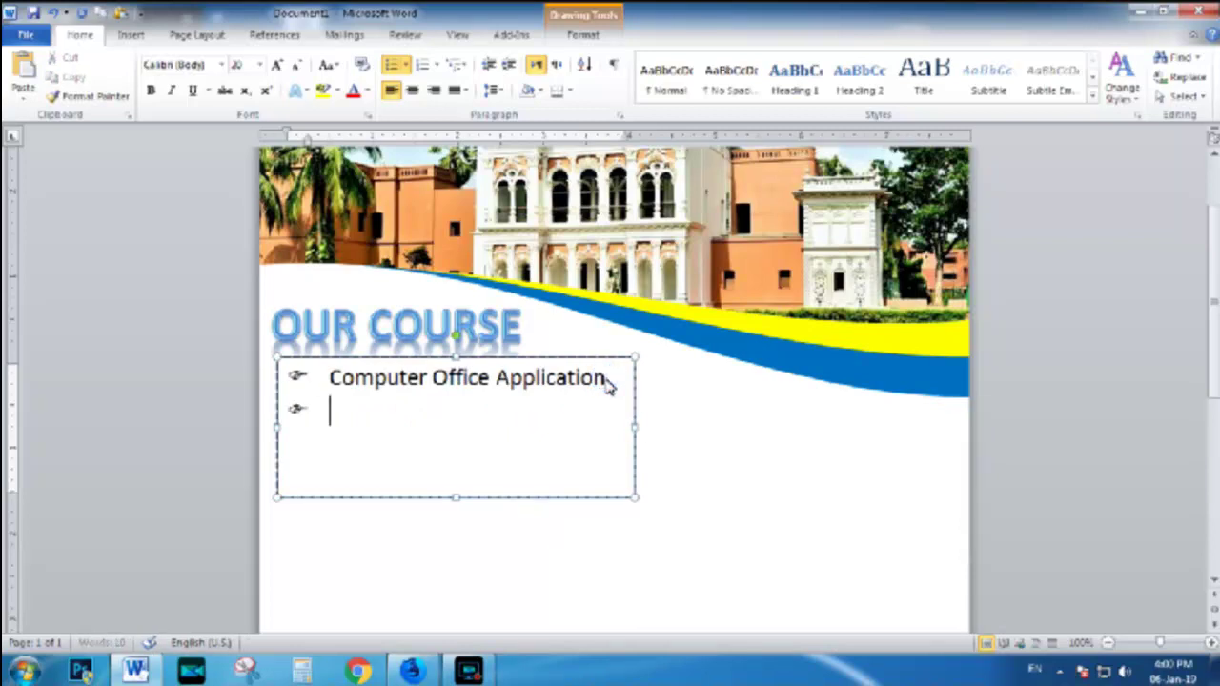
{"action": "type", "text": "Multid"}
{"action": "key", "text": "BackSpace"}
{"action": "type", "text": "m"}
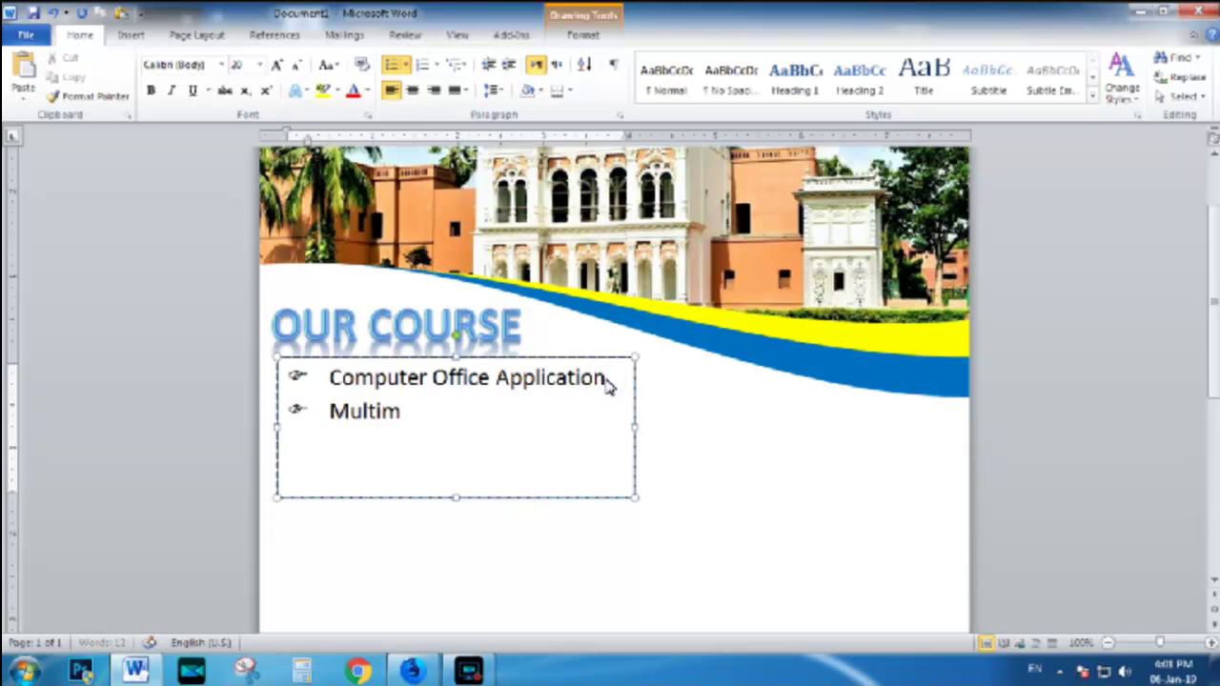
{"action": "type", "text": "edia Of Gra"}
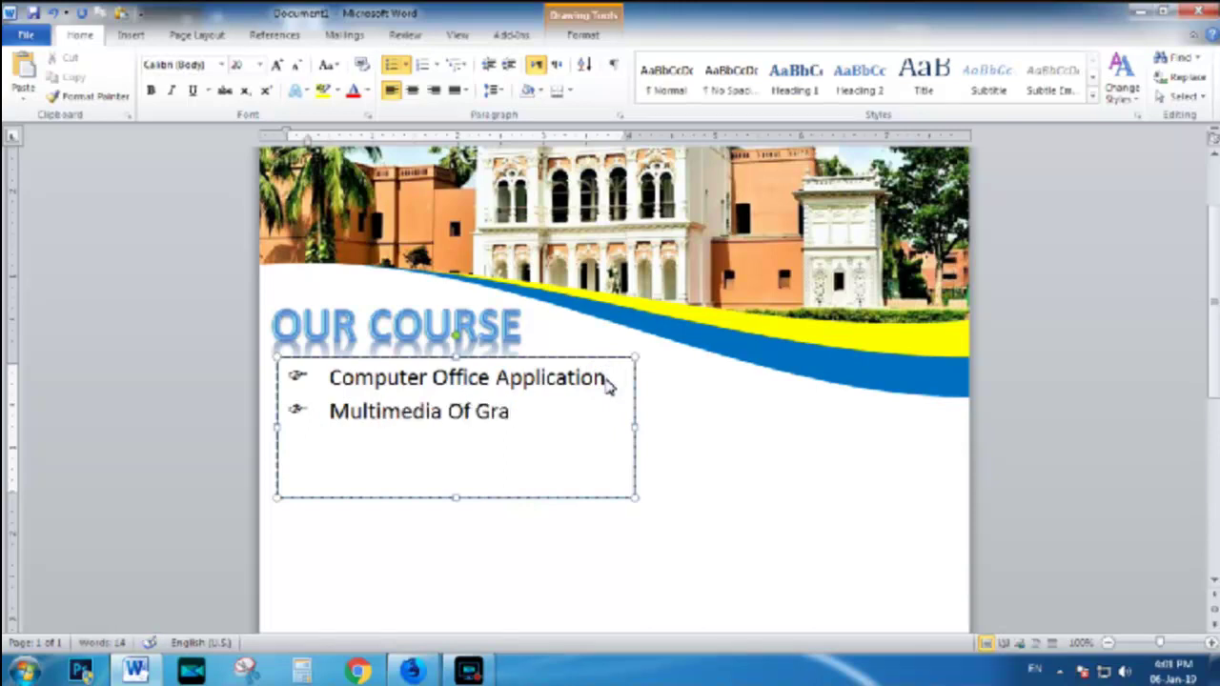
{"action": "type", "text": "phic Desi"}
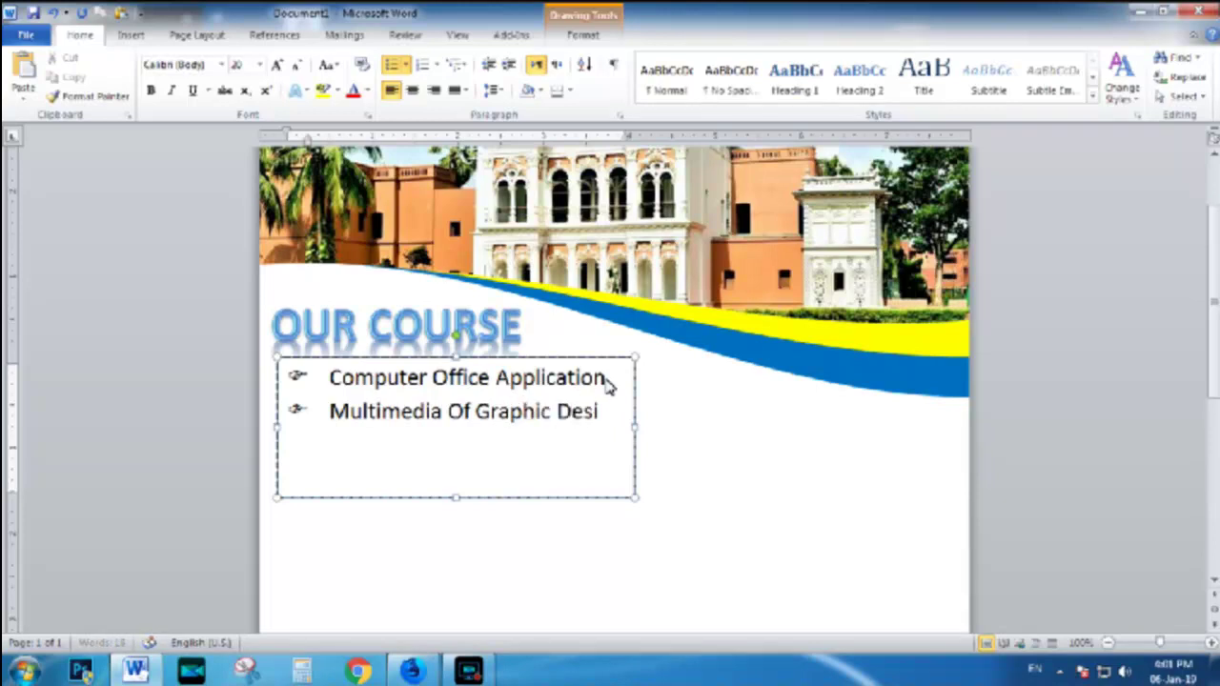
{"action": "type", "text": "gn"}
- Add an unbulleted, right-aligned '3 Month & 6 Month Duration' line below
{"action": "key", "text": "Return"}
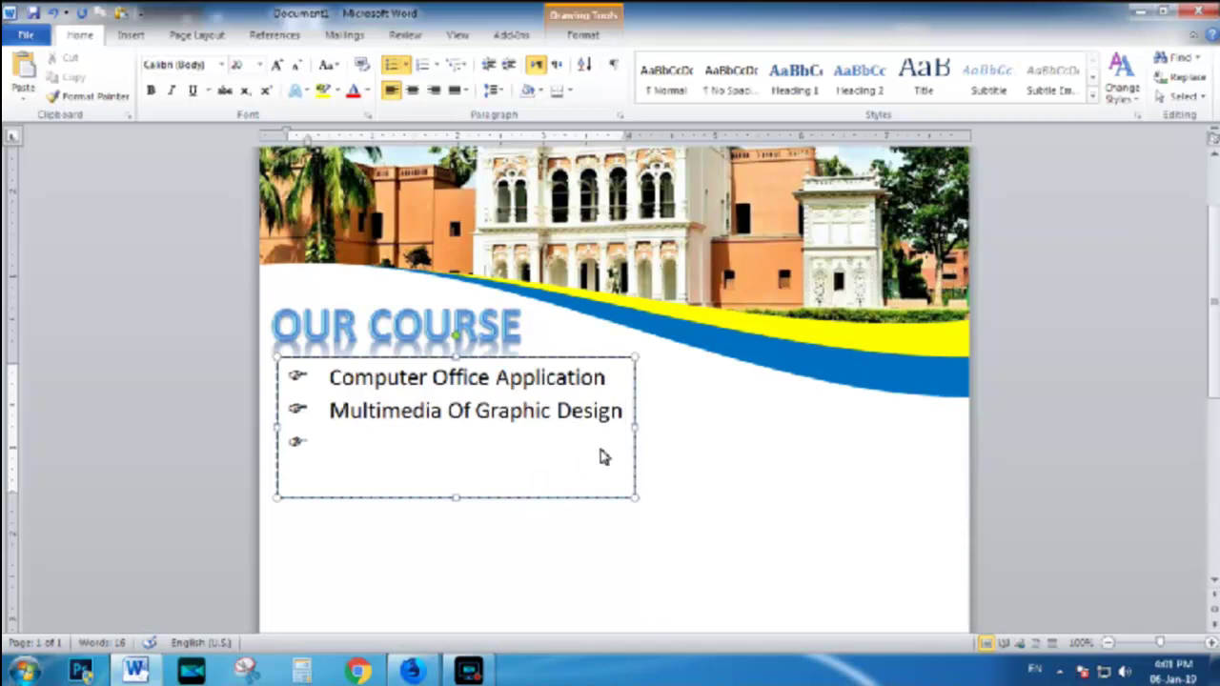
{"action": "key", "text": "BackSpace"}
{"action": "key", "text": "ctrl+r"}
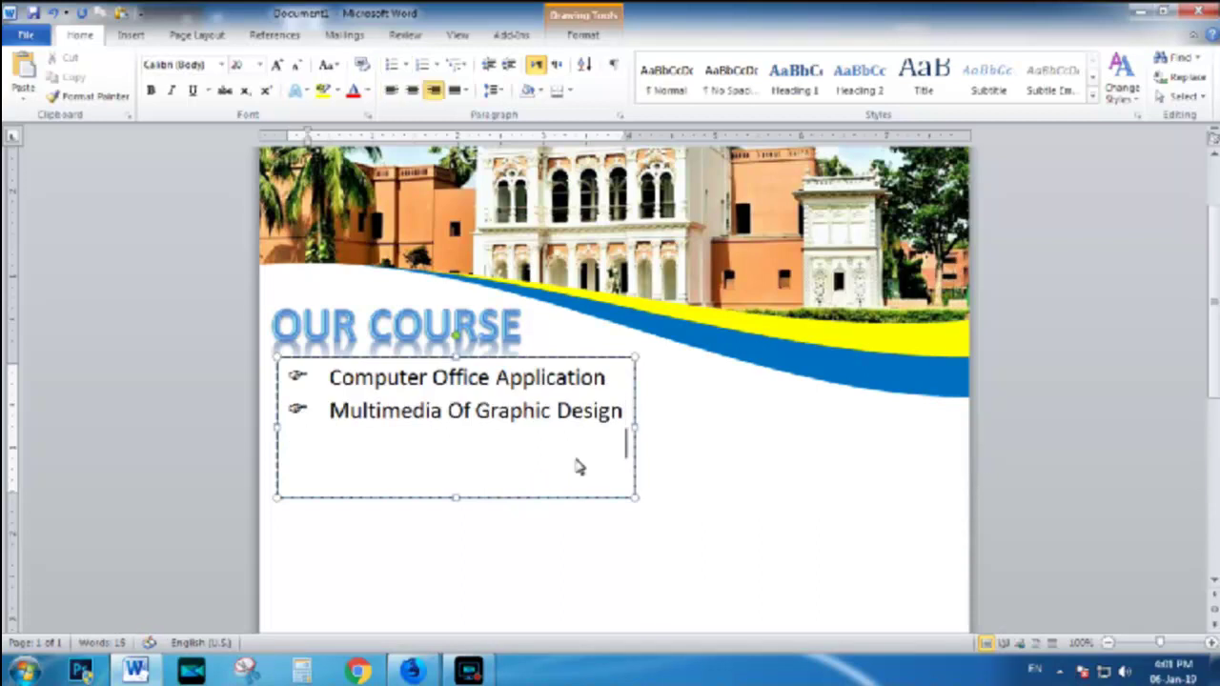
{"action": "type", "text": "3 Month "}
{"action": "type", "text": "& 6 Month "}
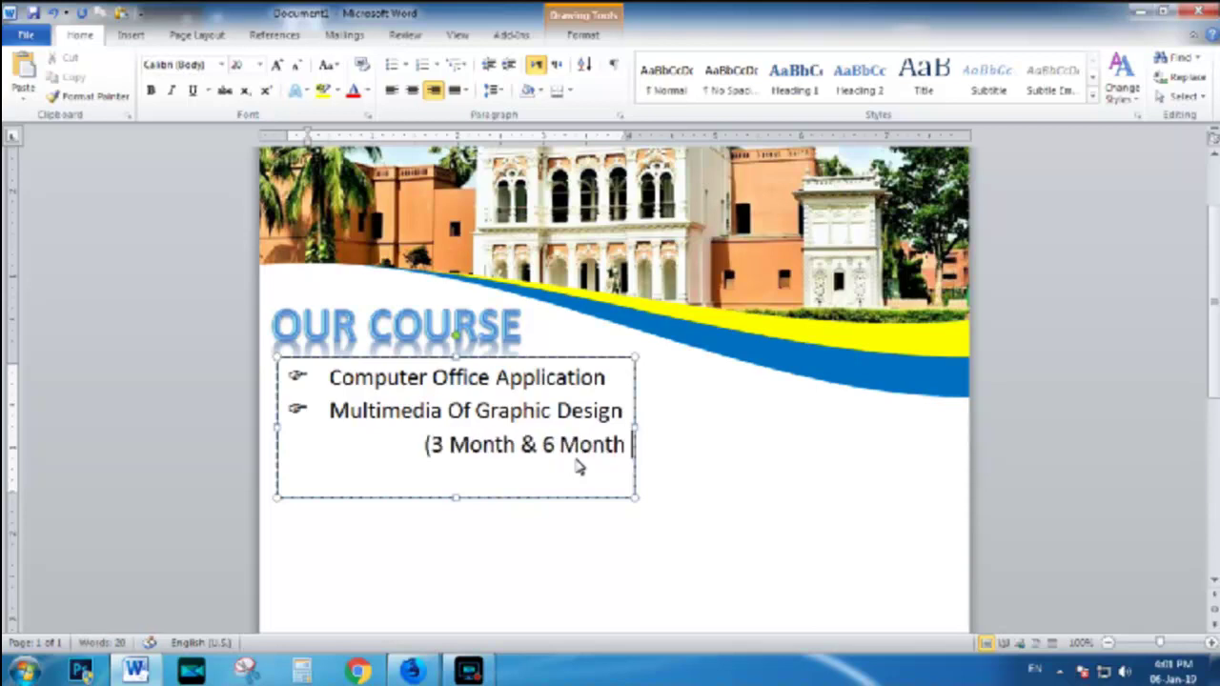
{"action": "type", "text": "Duration"}
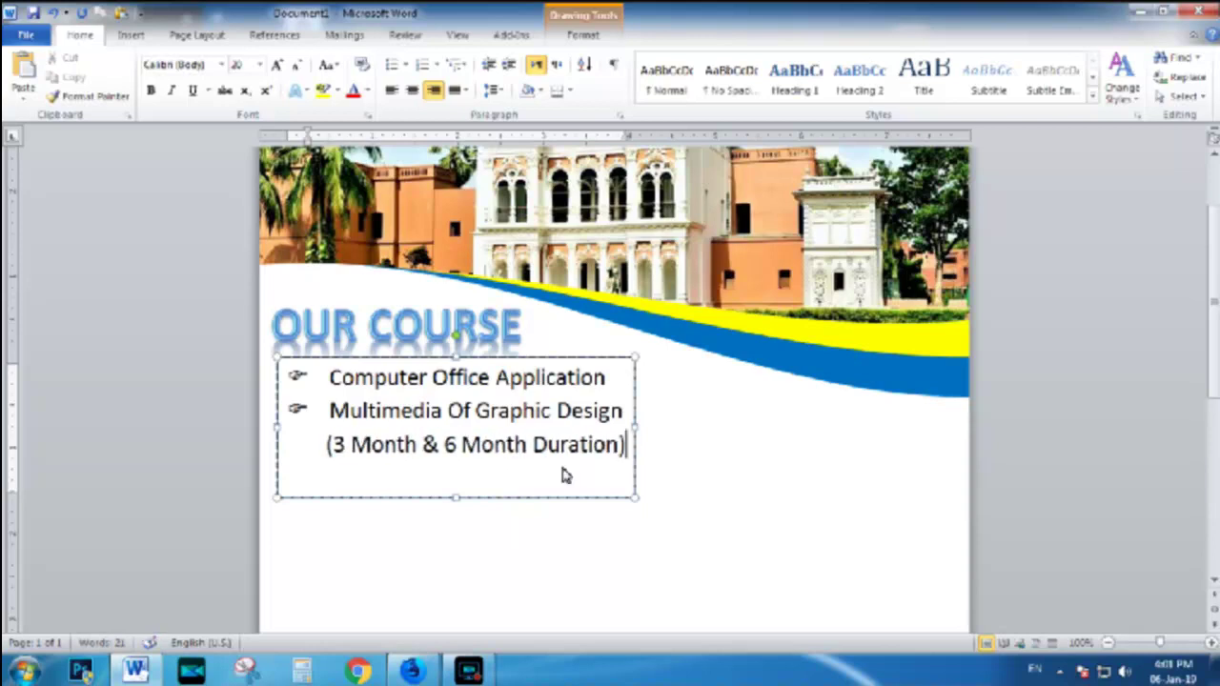
- Shrink the duration line's font and give the box text 1.5 line spacing
{"action": "left_click_drag", "start_coordinate": [626, 454], "coordinate": [229, 439]}
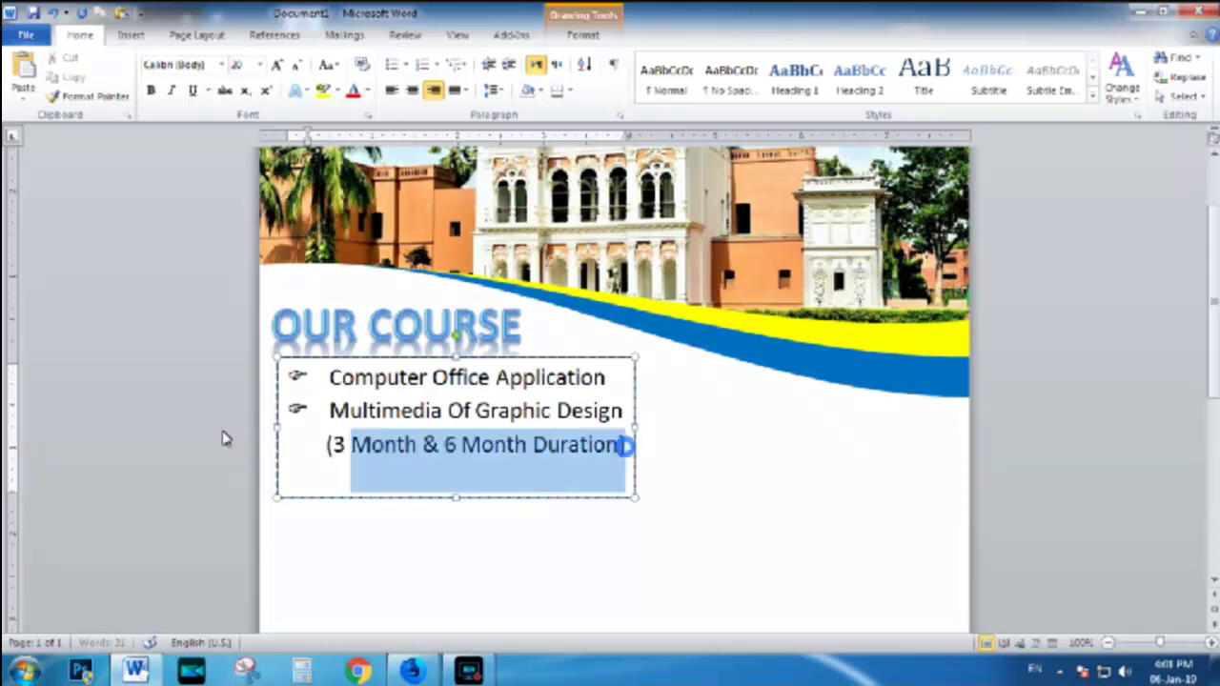
{"action": "left_click", "coordinate": [296, 66]}
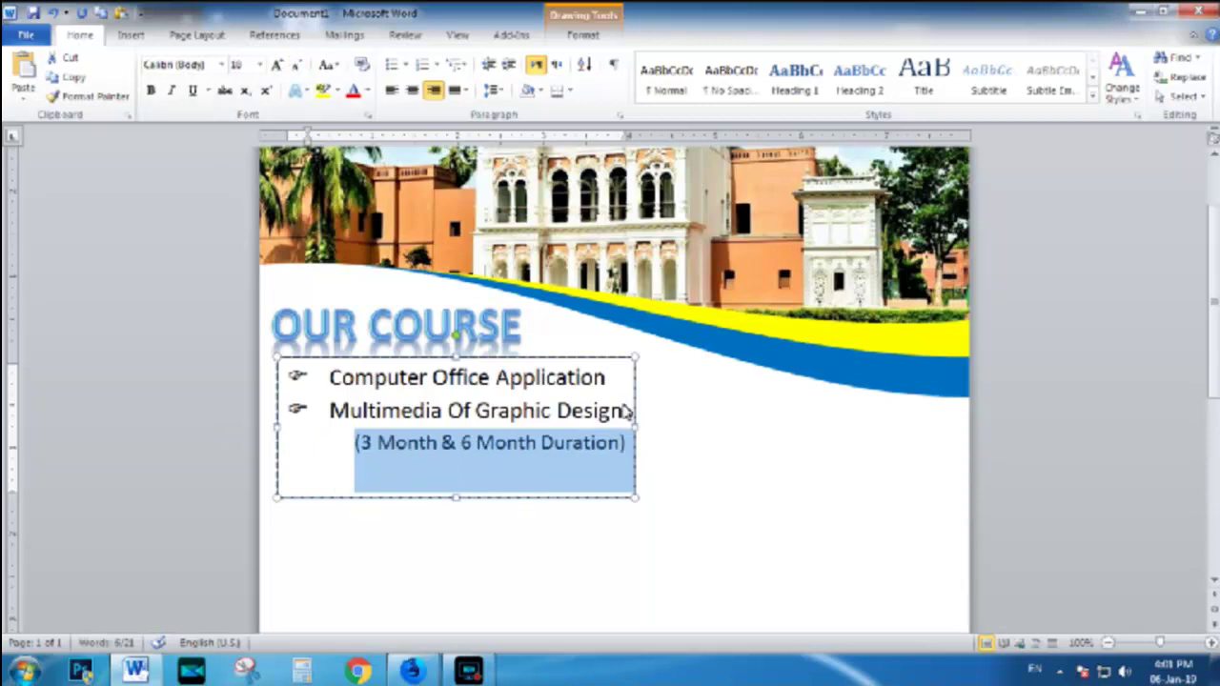
{"action": "left_click_drag", "start_coordinate": [627, 410], "coordinate": [612, 411]}
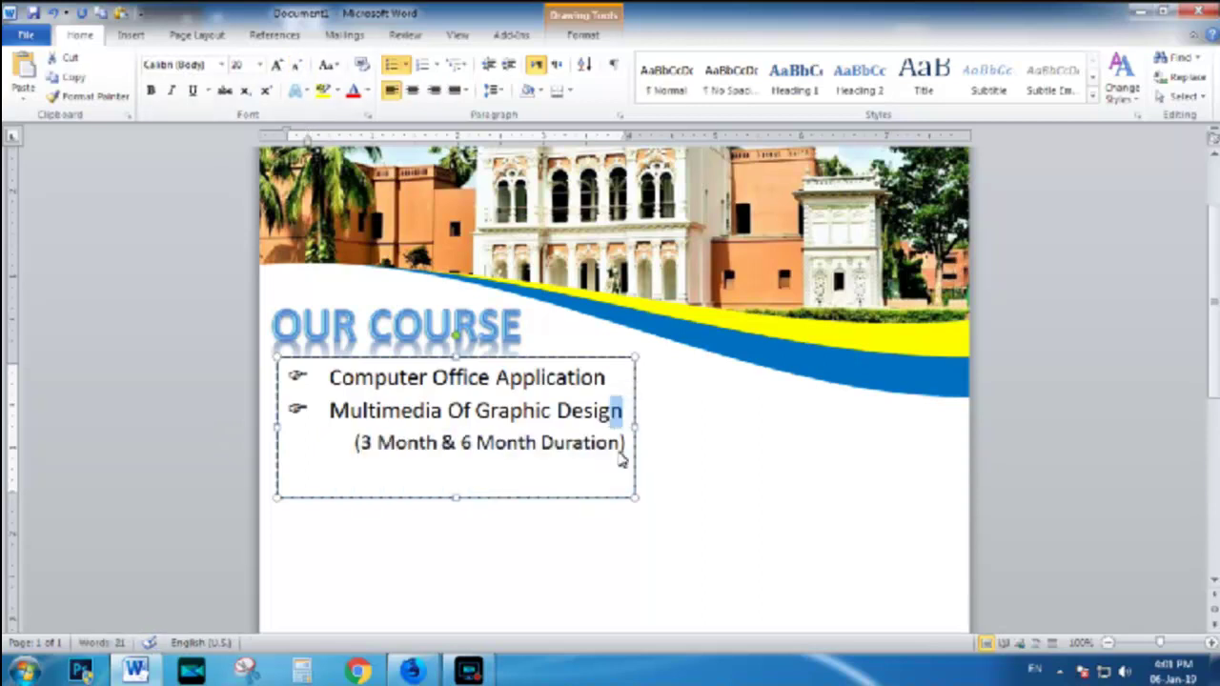
{"action": "left_click_drag", "start_coordinate": [631, 472], "coordinate": [271, 384]}
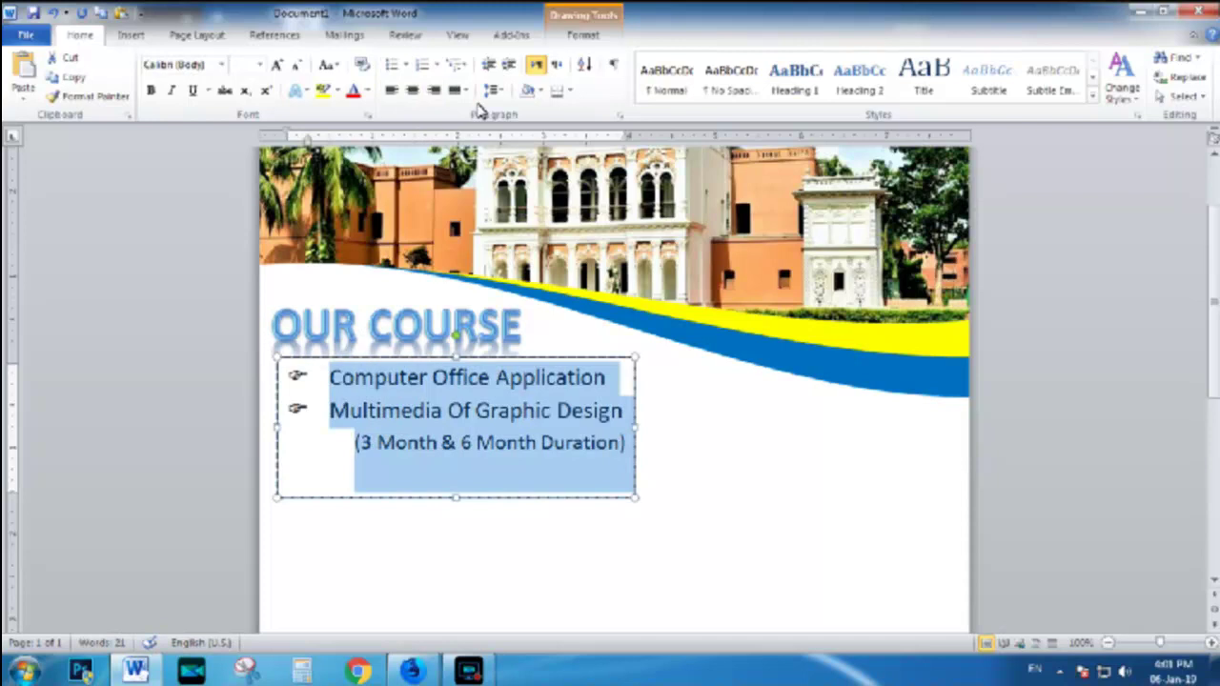
{"action": "left_click", "coordinate": [494, 89]}
{"action": "left_click", "coordinate": [505, 150]}
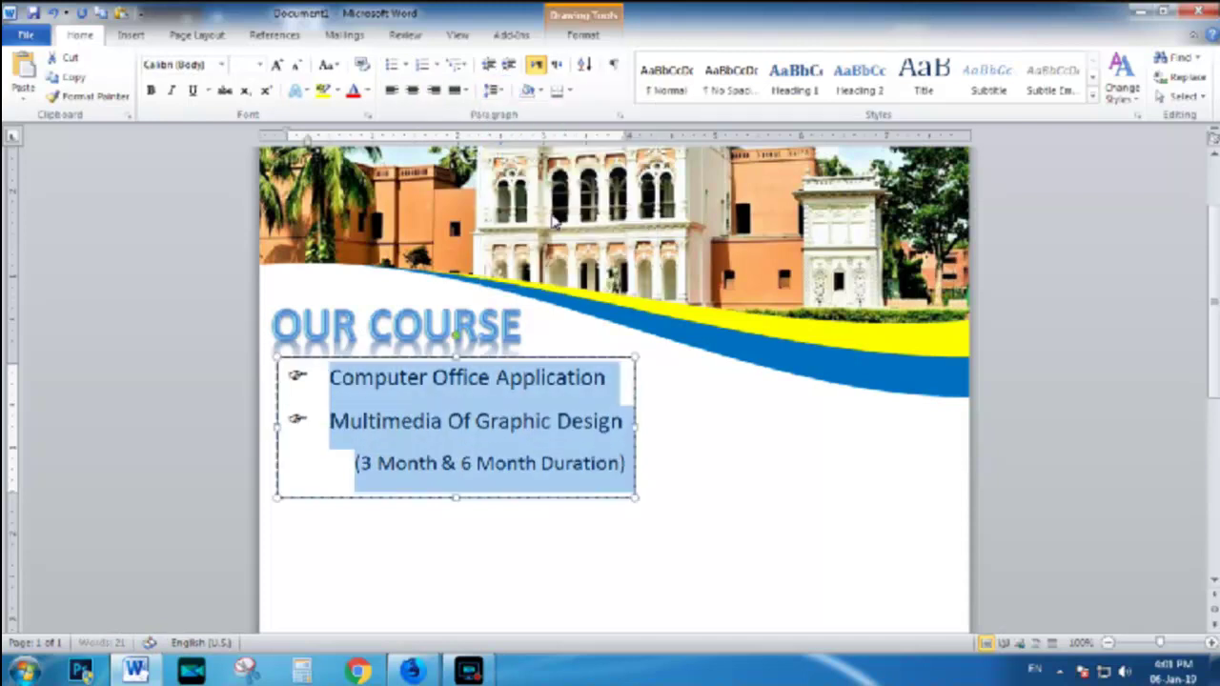
- Reselect all the course box text to change its font
{"action": "left_click", "coordinate": [458, 499]}
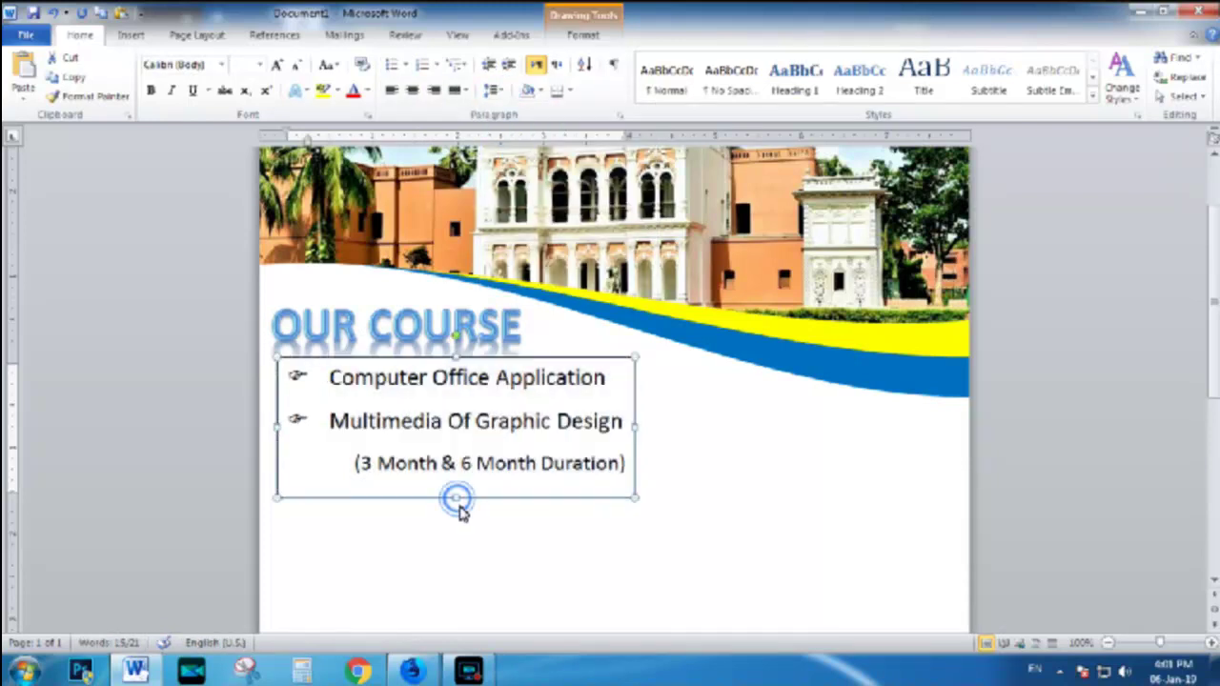
{"action": "left_click", "coordinate": [539, 468]}
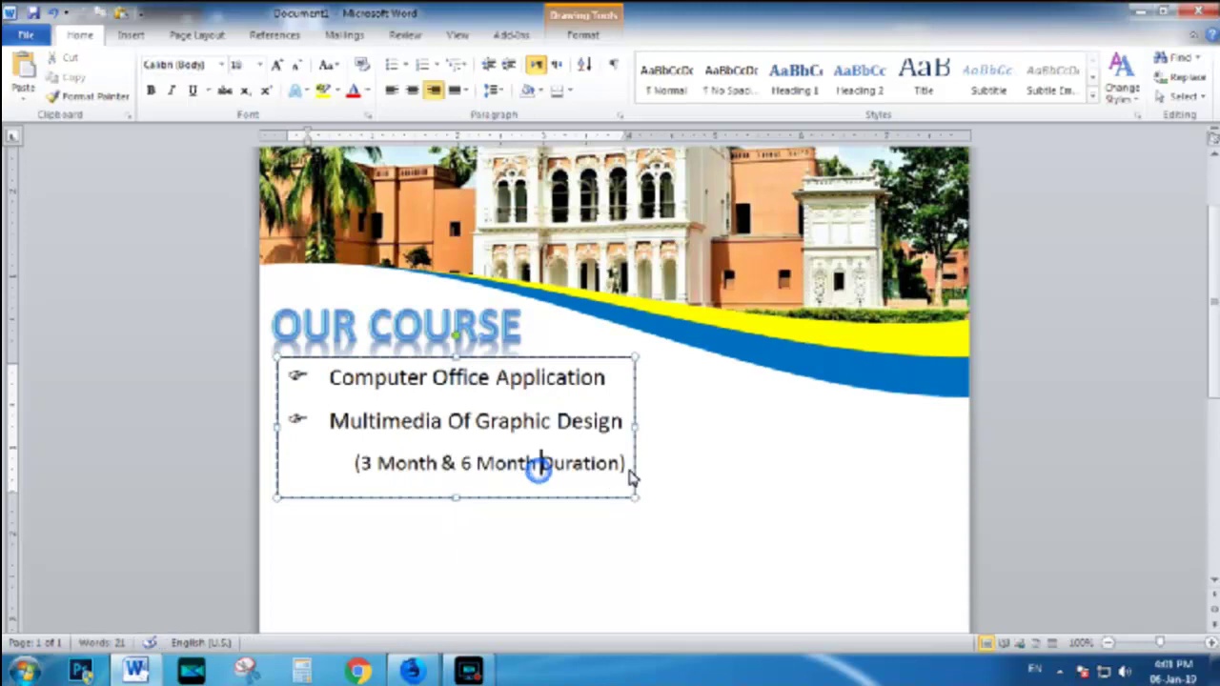
{"action": "key", "text": "ctrl+a"}
{"action": "left_click", "coordinate": [220, 67]}
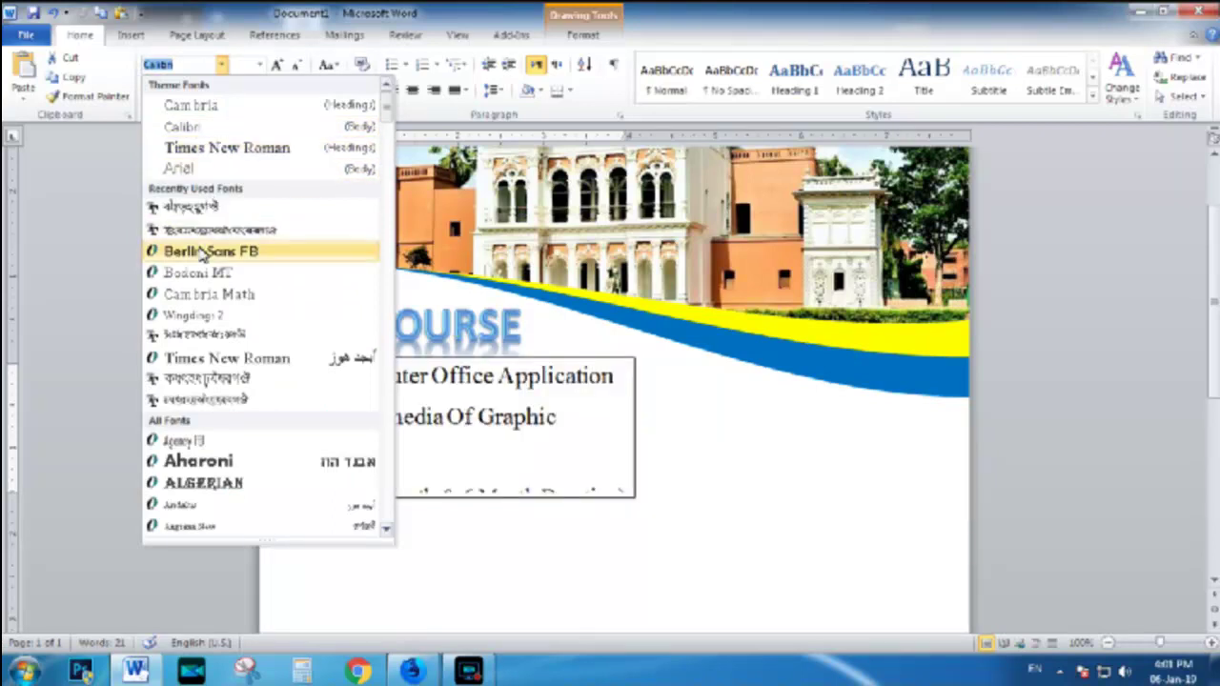
- Set the two course name lines in Franklin Gothic Demi Cond
{"action": "left_click", "coordinate": [536, 405]}
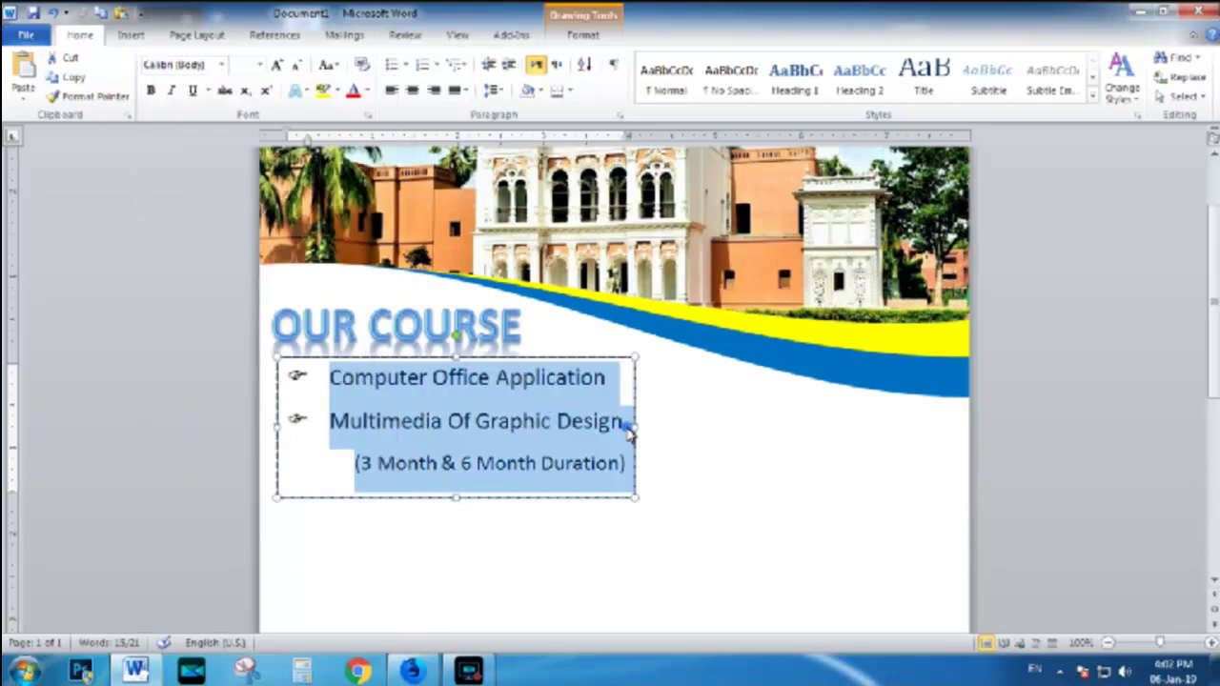
{"action": "left_click_drag", "start_coordinate": [625, 425], "coordinate": [362, 376]}
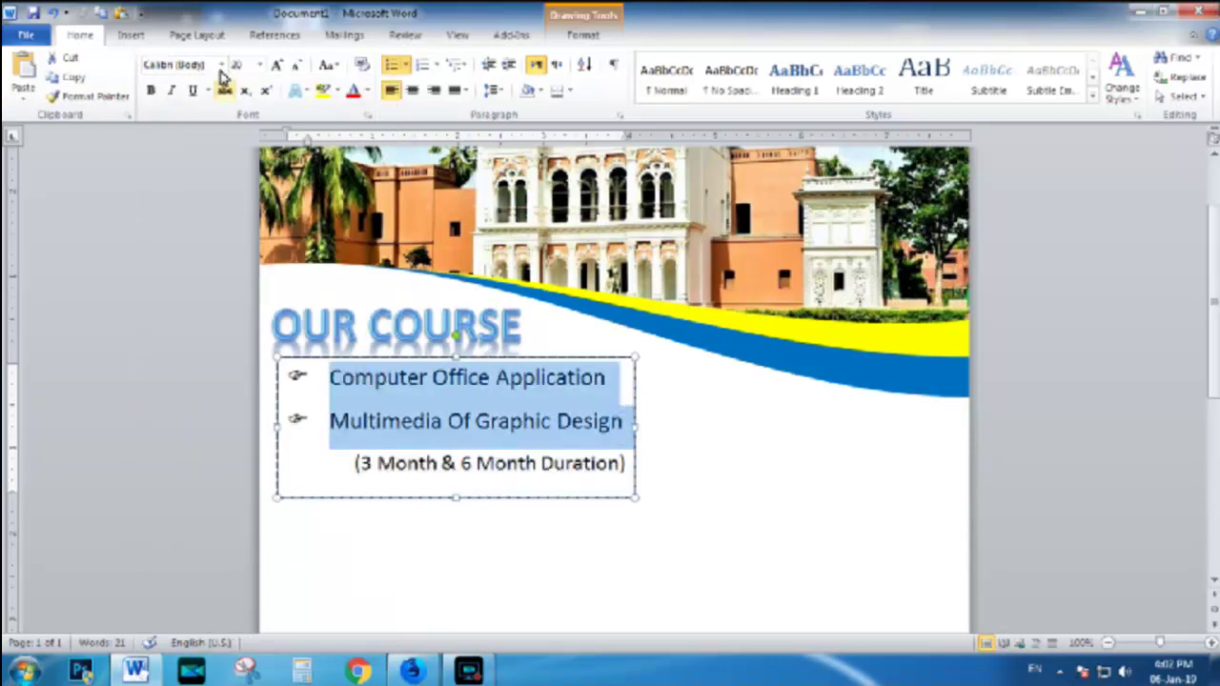
{"action": "left_click", "coordinate": [220, 64]}
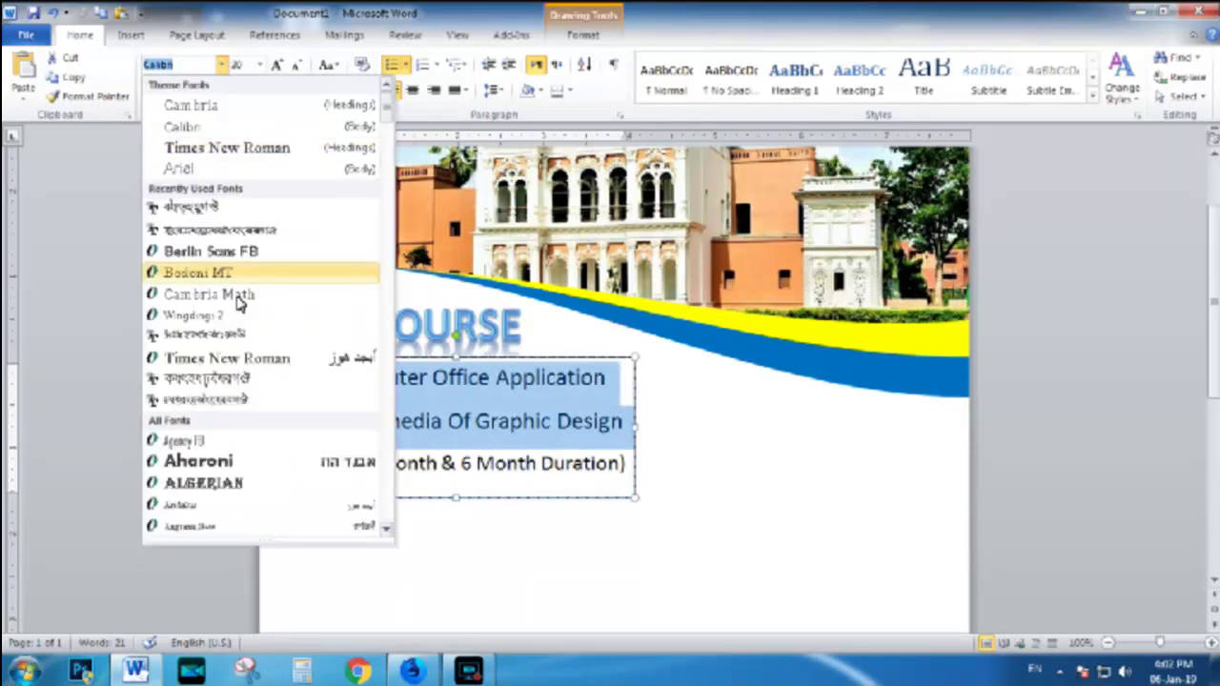
{"action": "scroll", "coordinate": [239, 301], "scroll_direction": "down", "scroll_amount": 20}
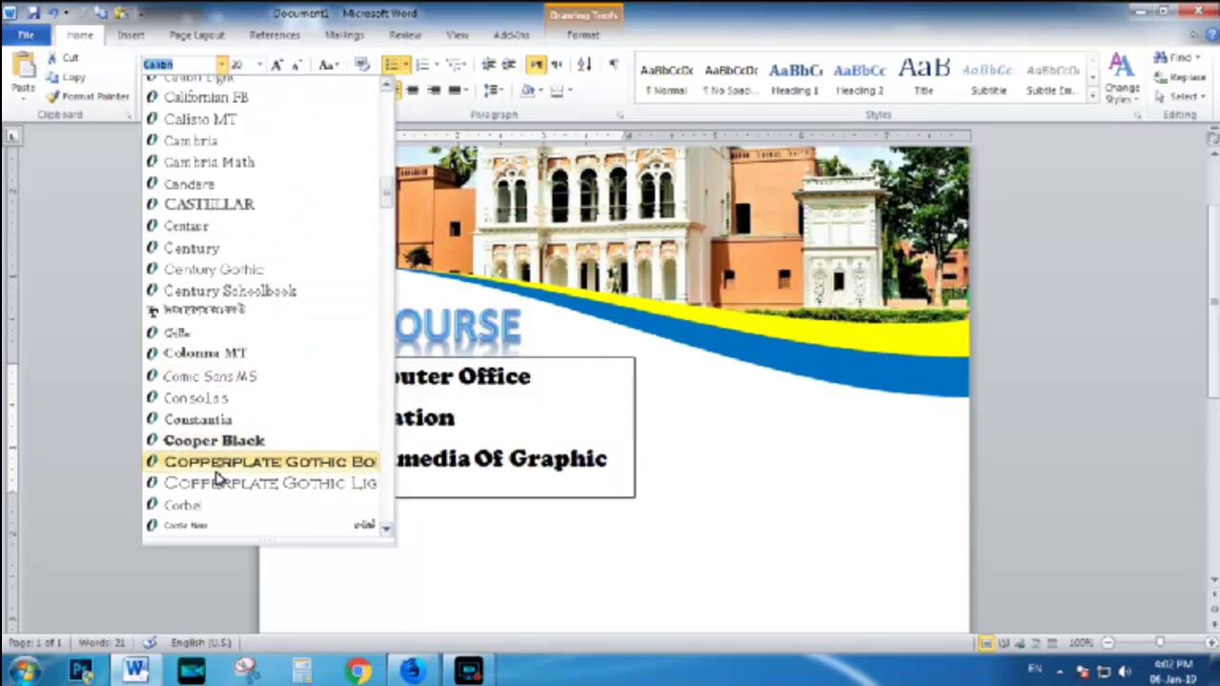
{"action": "scroll", "coordinate": [219, 472], "scroll_direction": "down", "scroll_amount": 6}
{"action": "scroll", "coordinate": [224, 457], "scroll_direction": "down", "scroll_amount": 5}
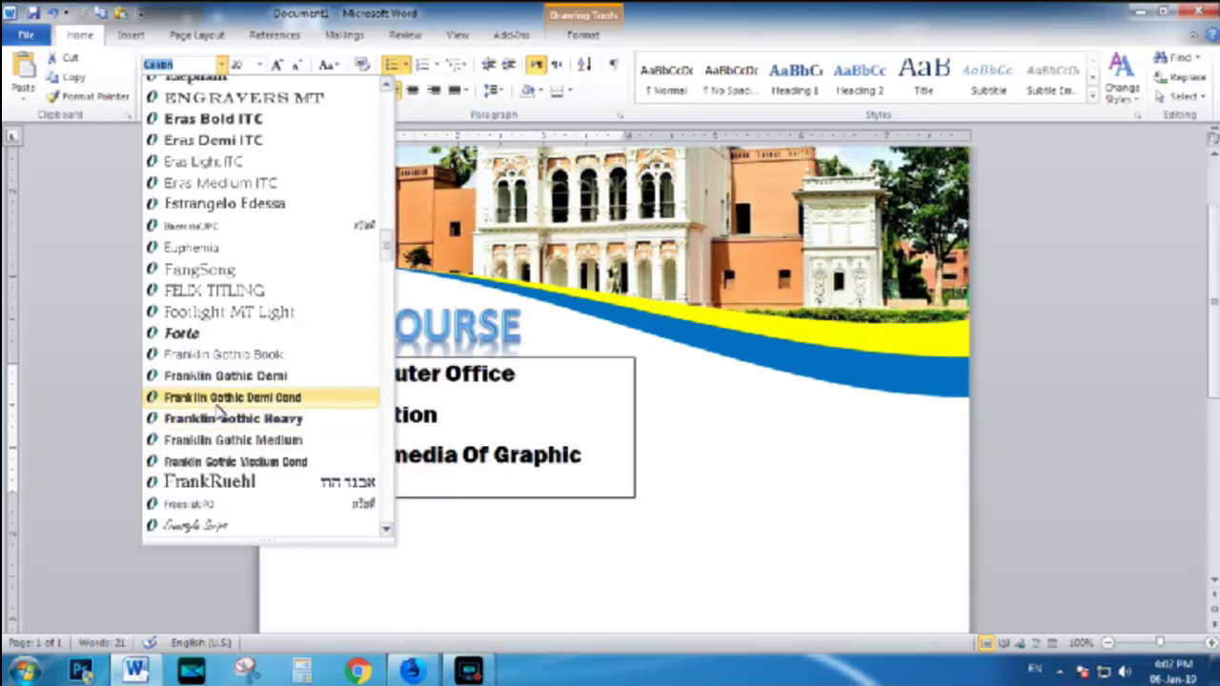
{"action": "left_click", "coordinate": [214, 397]}
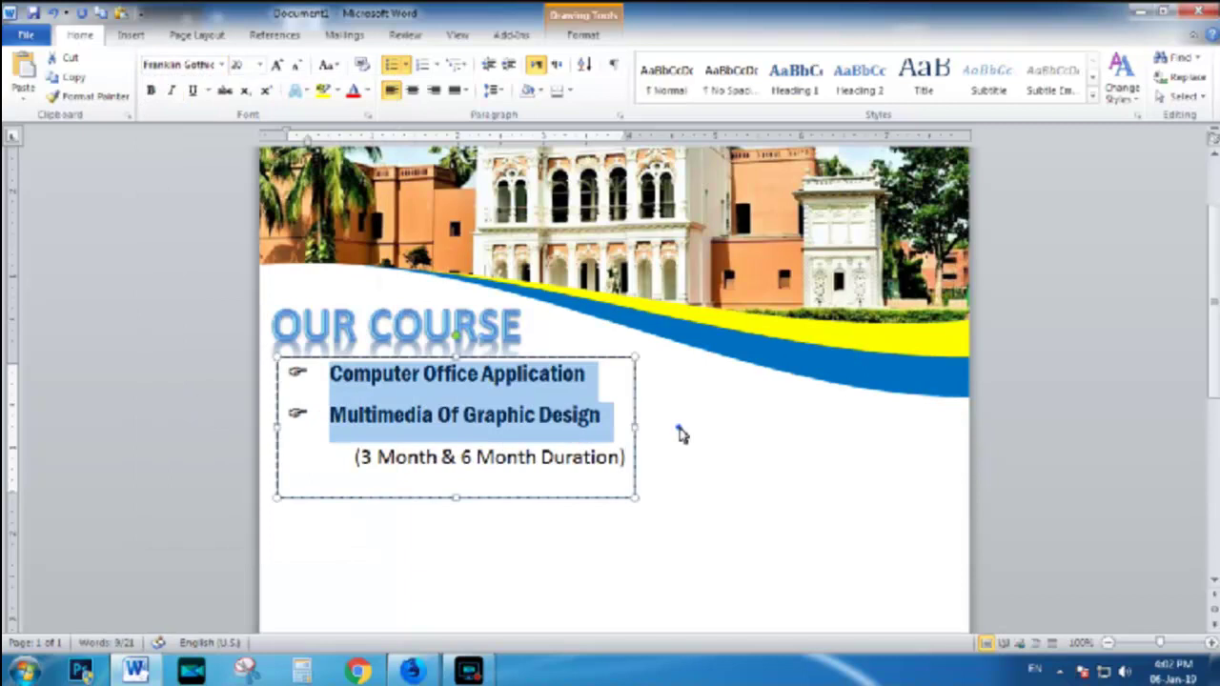
{"action": "left_click", "coordinate": [679, 429]}
- Move the course box slightly lower on the page and reselect it
{"action": "left_click", "coordinate": [440, 465]}
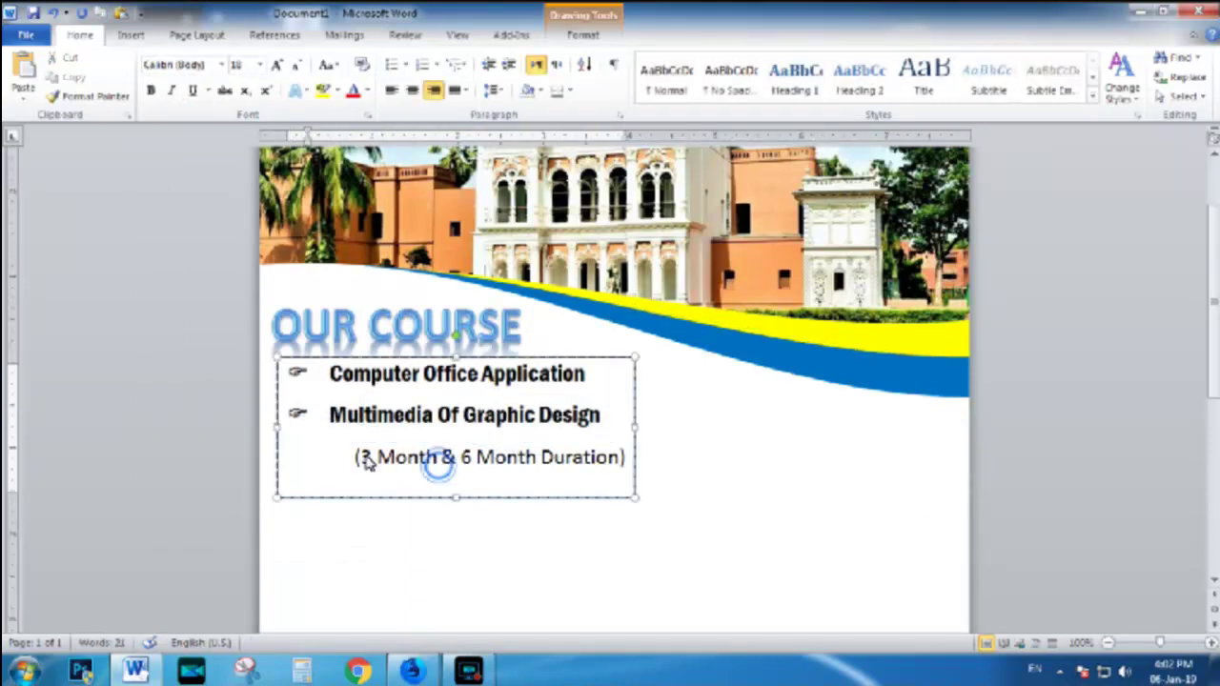
{"action": "scroll", "coordinate": [484, 450], "scroll_direction": "down", "scroll_amount": 2}
{"action": "scroll", "coordinate": [491, 443], "scroll_direction": "up", "scroll_amount": 1}
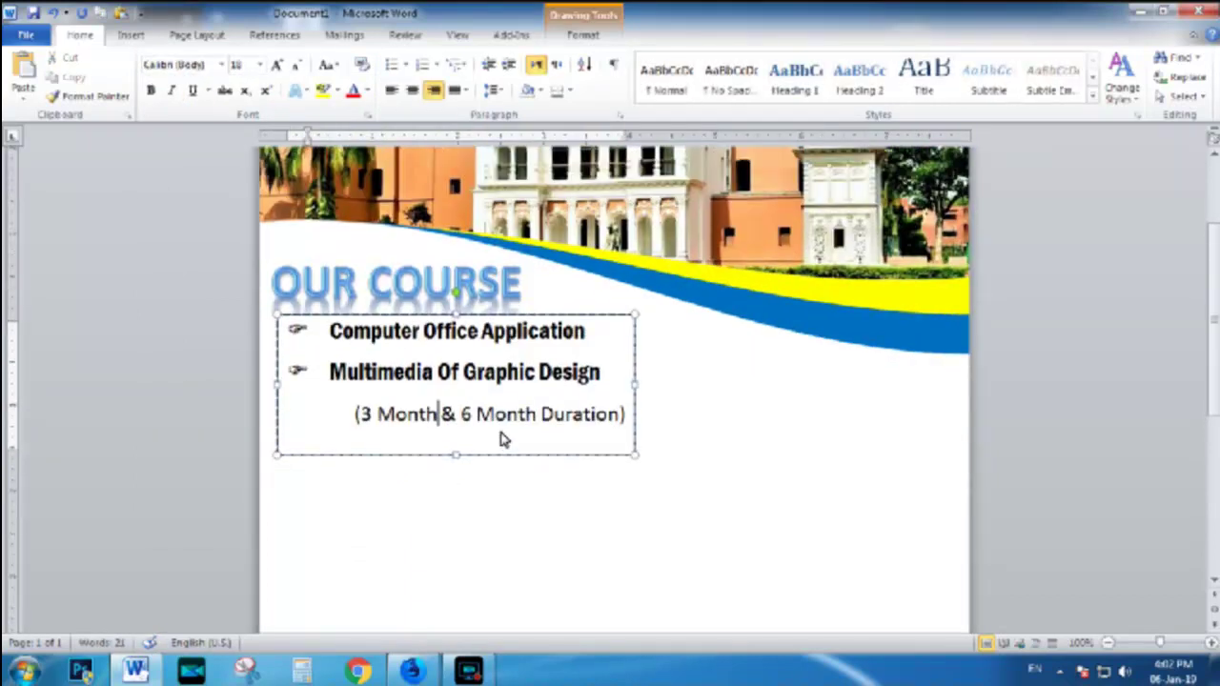
{"action": "left_click", "coordinate": [487, 456]}
{"action": "mouse_move", "coordinate": [487, 455]}
{"action": "left_mouse_down"}
{"action": "mouse_move", "coordinate": [466, 461]}
{"action": "mouse_move", "coordinate": [457, 442]}
{"action": "left_mouse_up"}
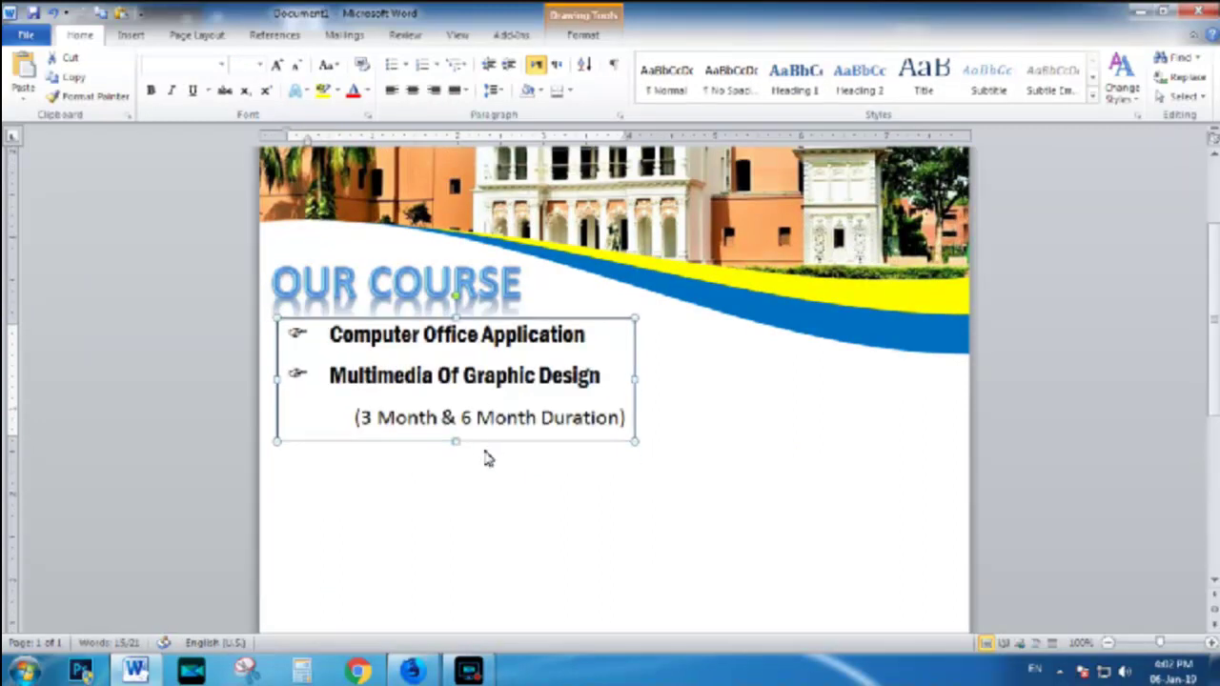
{"action": "left_click_drag", "start_coordinate": [488, 442], "coordinate": [479, 455]}
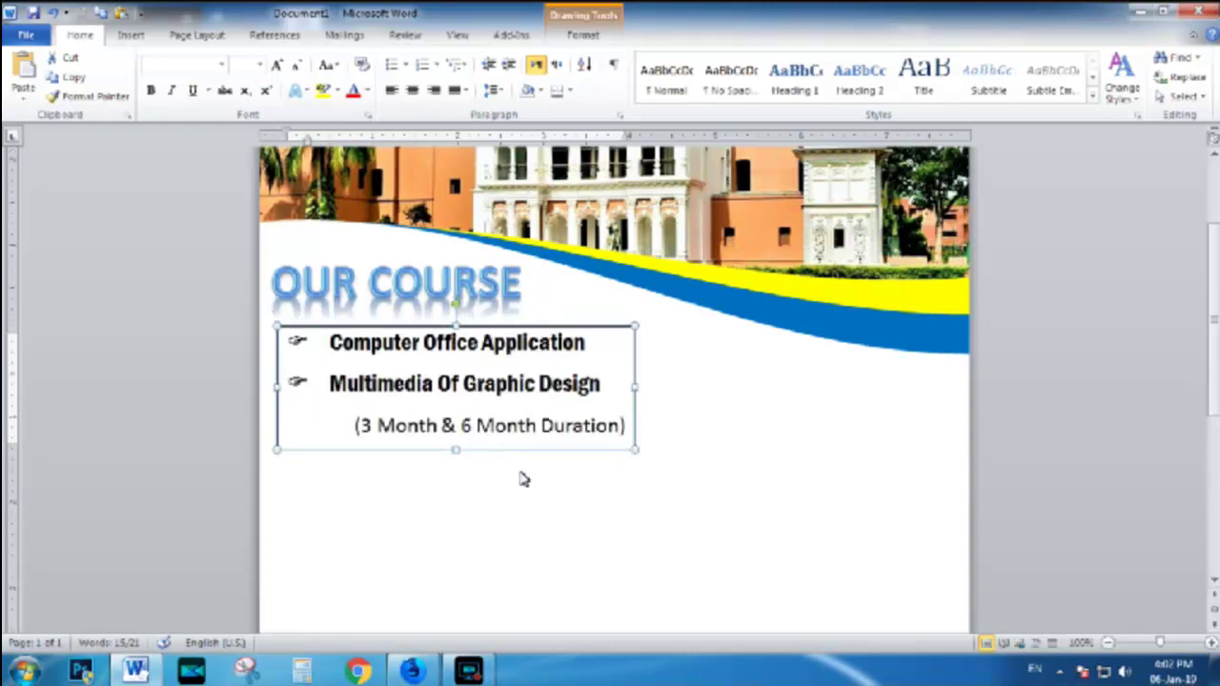
{"action": "left_click", "coordinate": [371, 476]}
{"action": "scroll", "coordinate": [371, 473], "scroll_direction": "up", "scroll_amount": 3}
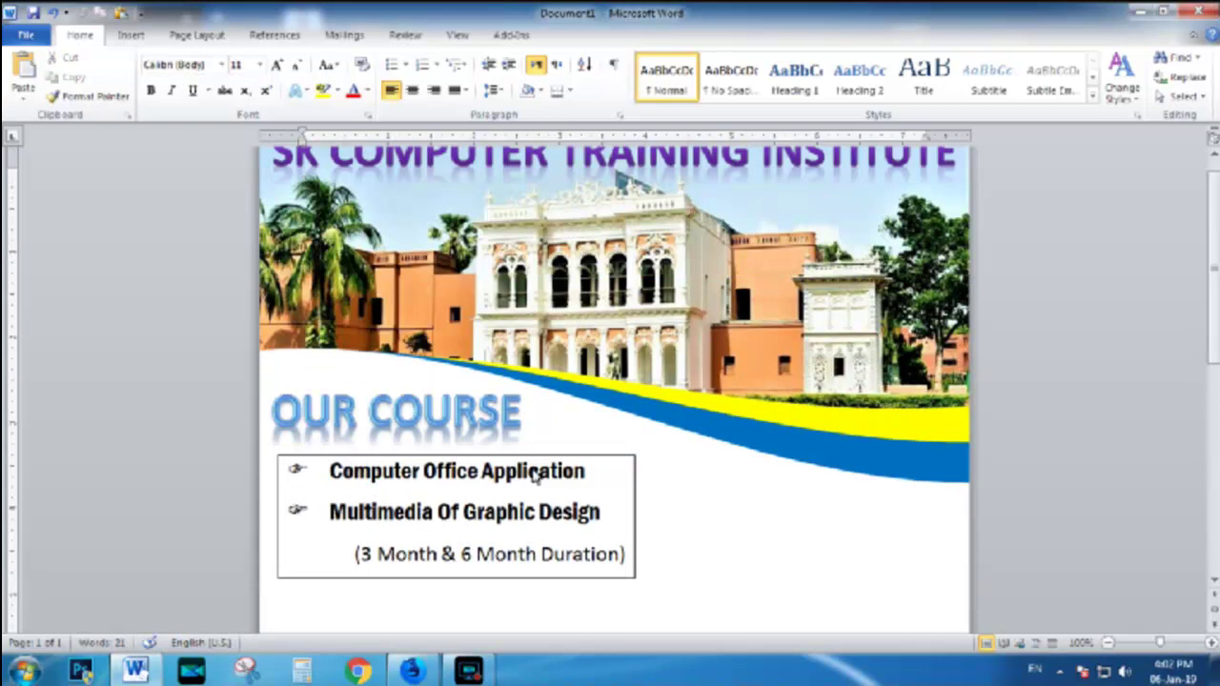
{"action": "scroll", "coordinate": [617, 491], "scroll_direction": "down", "scroll_amount": 1}
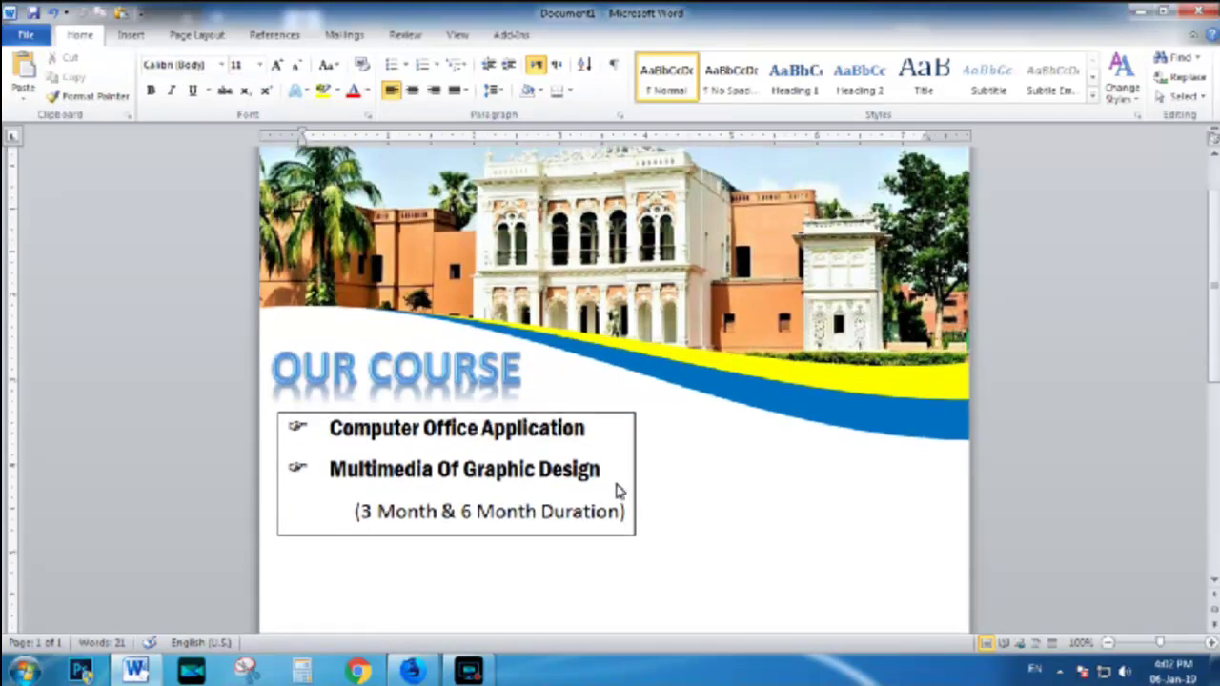
{"action": "left_click", "coordinate": [606, 417]}
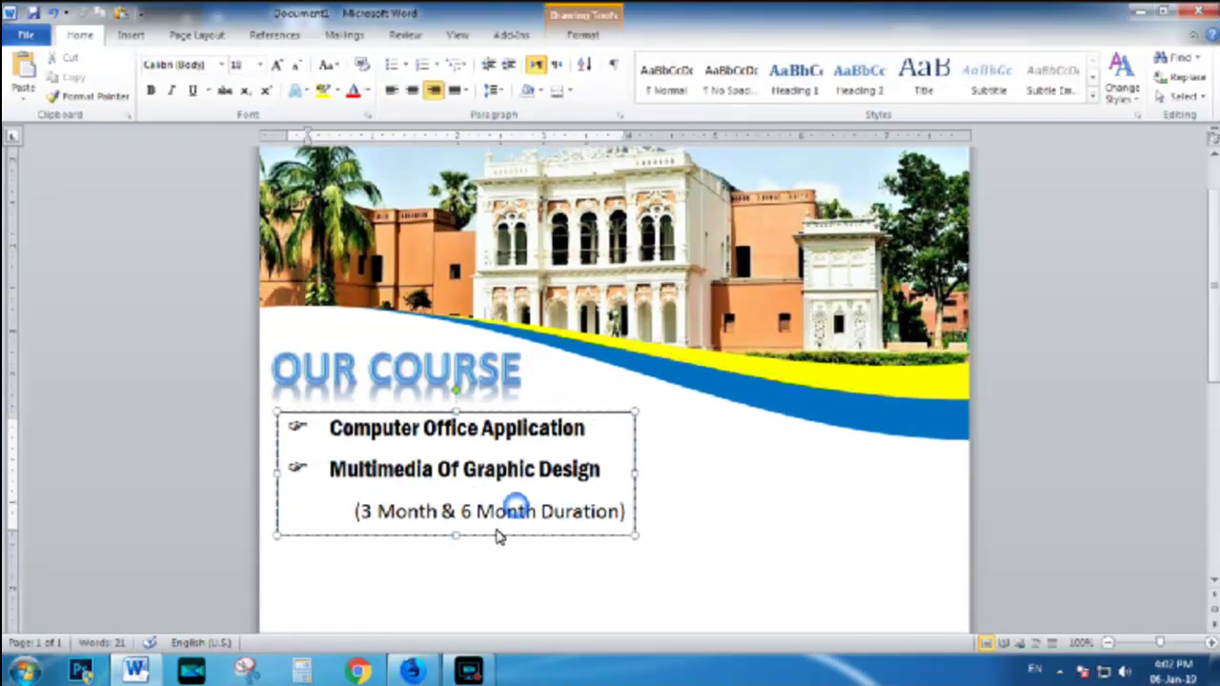
{"action": "left_click", "coordinate": [494, 535]}
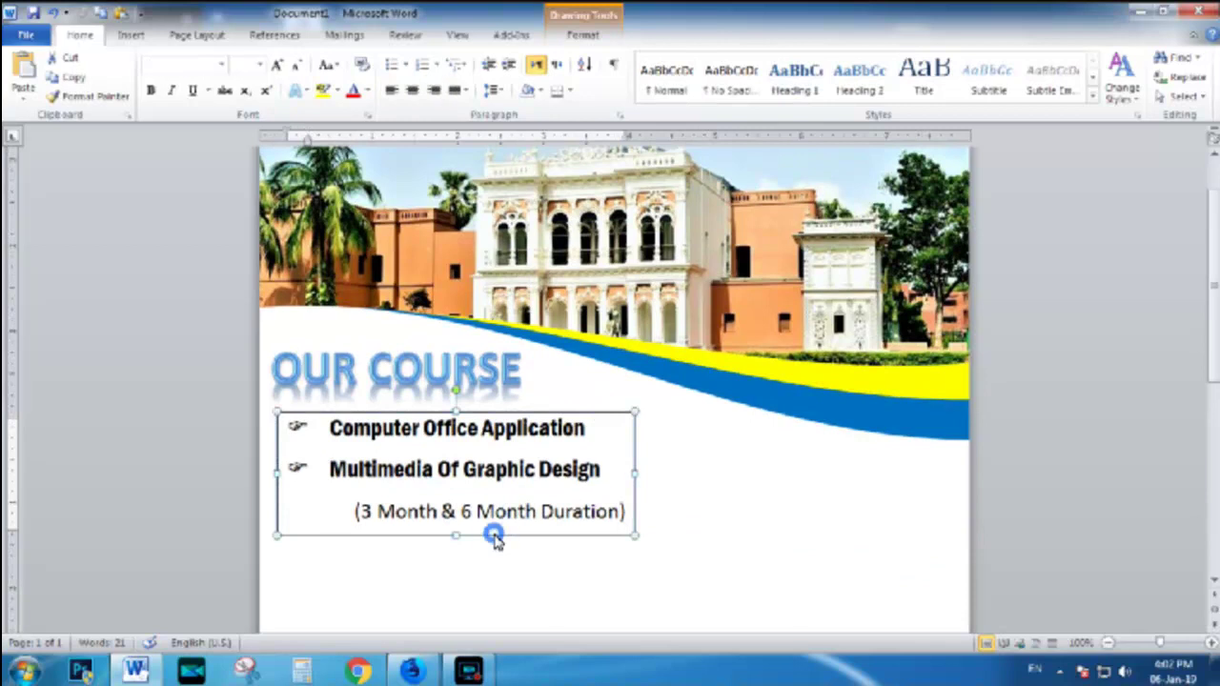
{"action": "left_click", "coordinate": [586, 34]}
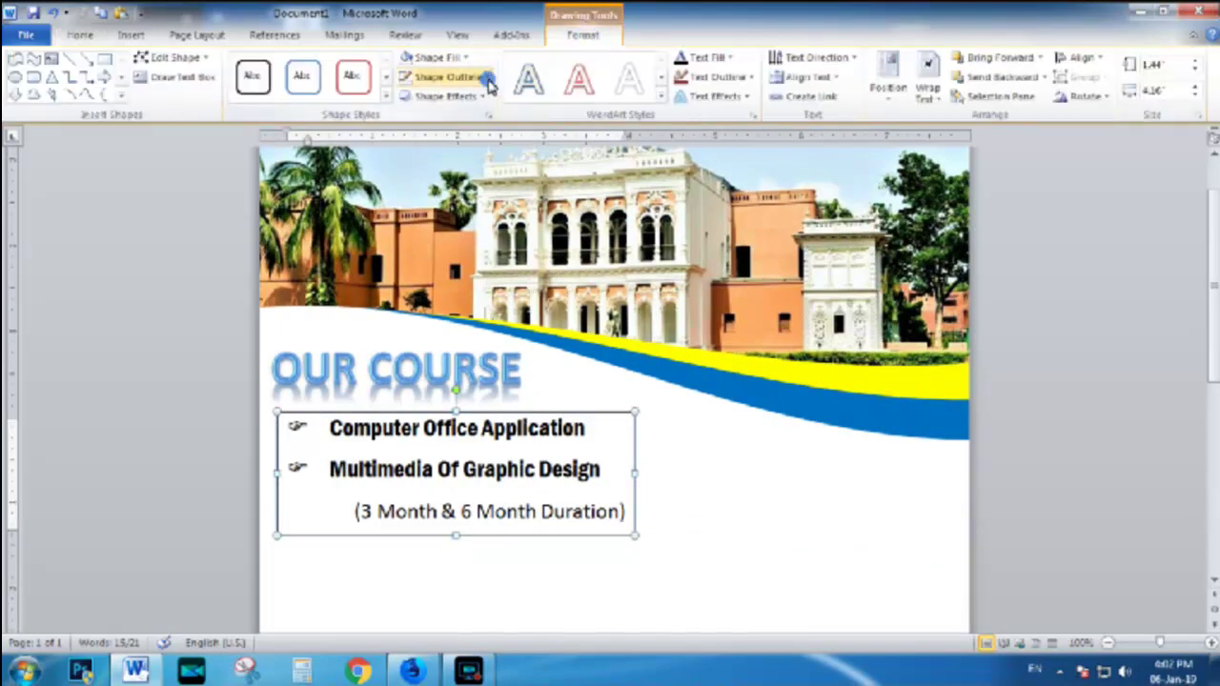
{"action": "left_click", "coordinate": [488, 84]}
{"action": "mouse_move", "coordinate": [444, 267]}
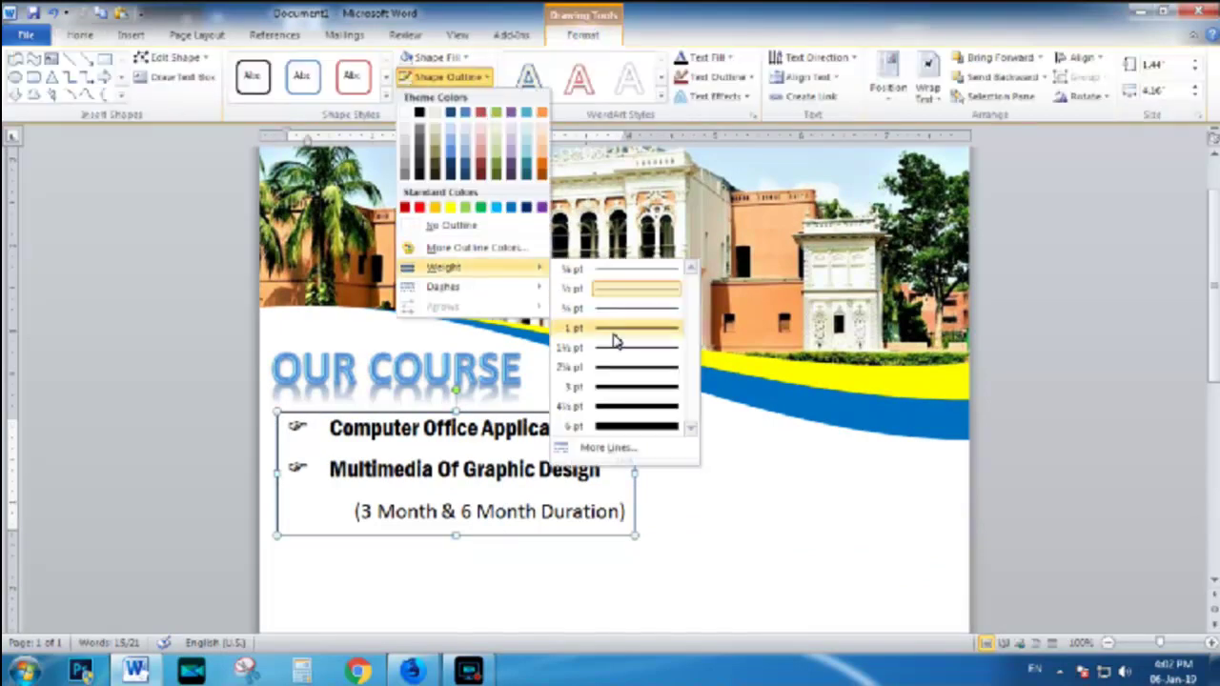
{"action": "left_click", "coordinate": [620, 367]}
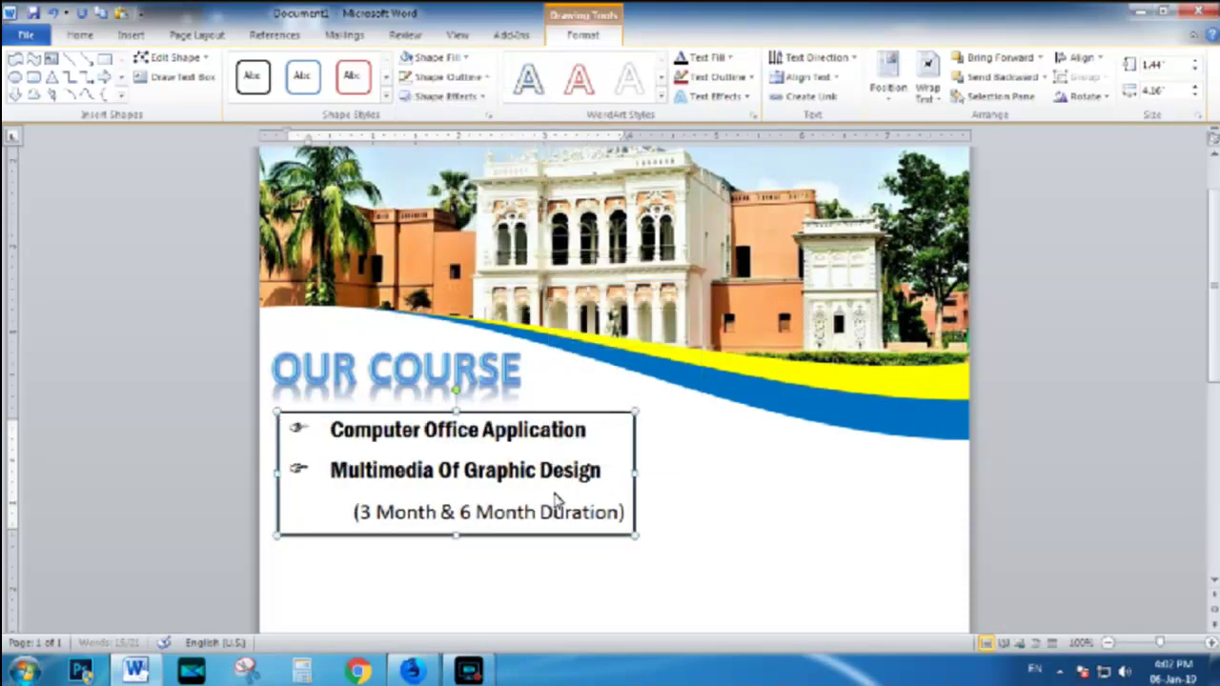
{"action": "left_click", "coordinate": [446, 555]}
{"action": "scroll", "coordinate": [715, 410], "scroll_direction": "down", "scroll_amount": 3}
{"action": "scroll", "coordinate": [715, 363], "scroll_direction": "down", "scroll_amount": 2}
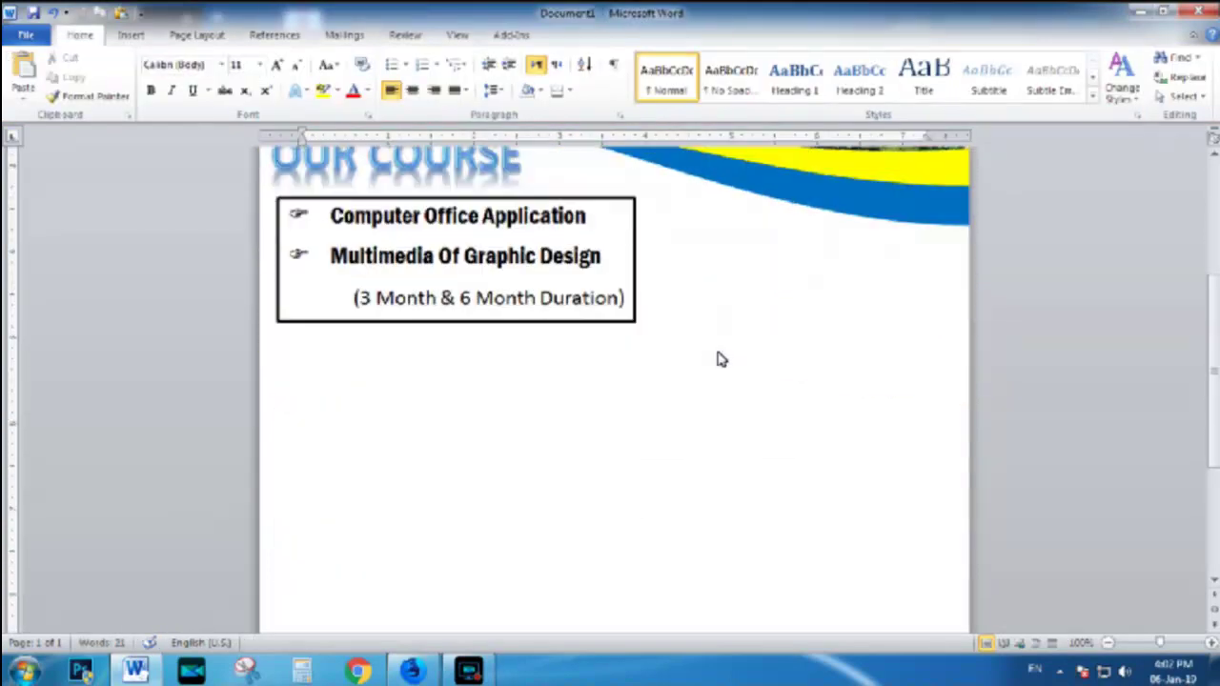
{"action": "scroll", "coordinate": [715, 359], "scroll_direction": "down", "scroll_amount": 1}
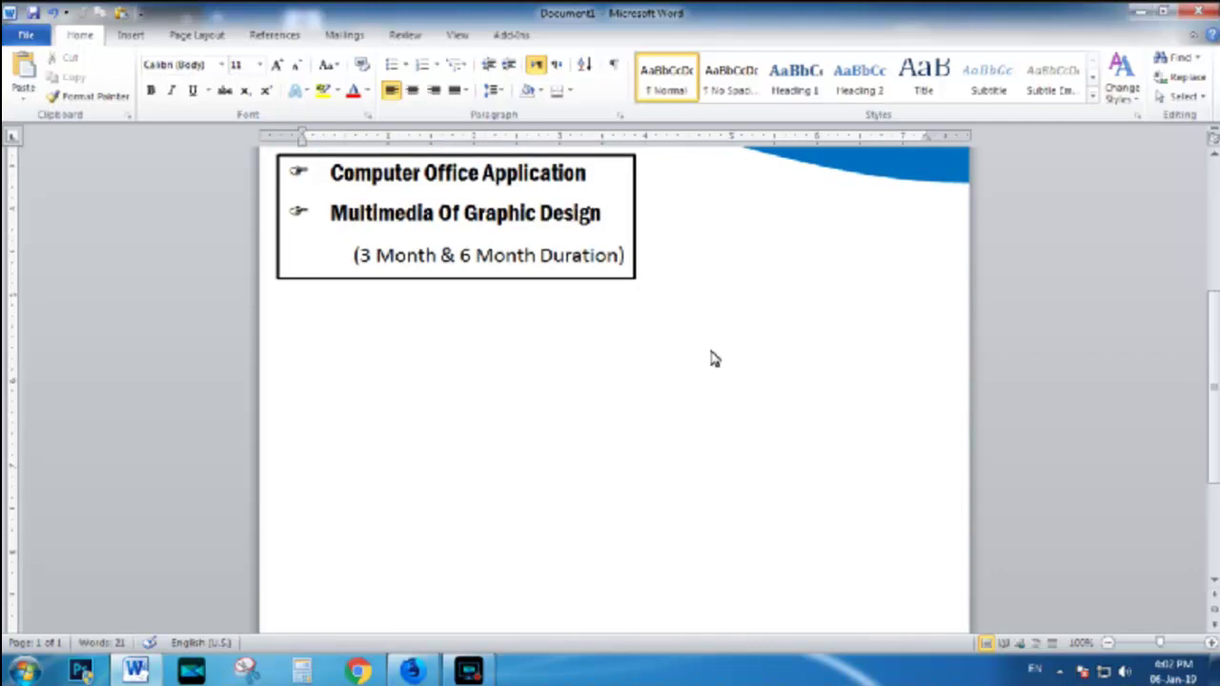
{"action": "scroll", "coordinate": [715, 360], "scroll_direction": "down", "scroll_amount": 1}
{"action": "scroll", "coordinate": [713, 357], "scroll_direction": "down", "scroll_amount": 2}
{"action": "scroll", "coordinate": [712, 356], "scroll_direction": "up", "scroll_amount": 3}
{"action": "scroll", "coordinate": [716, 353], "scroll_direction": "up", "scroll_amount": 1}
{"action": "scroll", "coordinate": [717, 353], "scroll_direction": "up", "scroll_amount": 3}
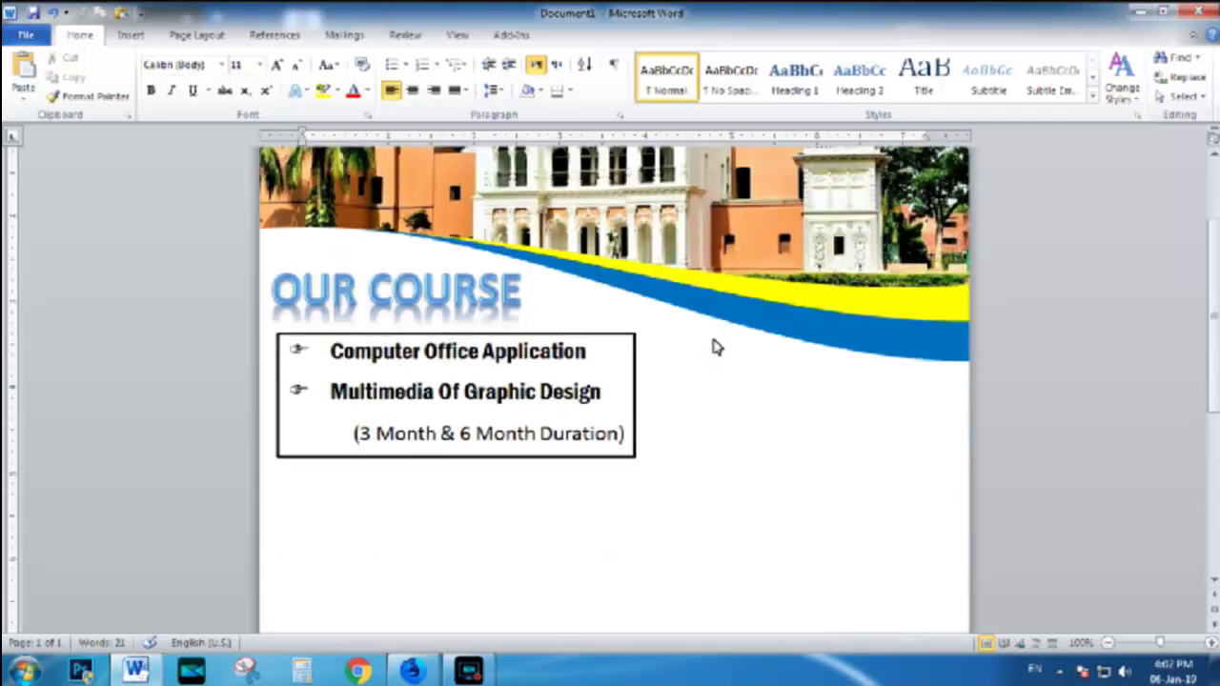
{"action": "scroll", "coordinate": [674, 402], "scroll_direction": "down", "scroll_amount": 3}
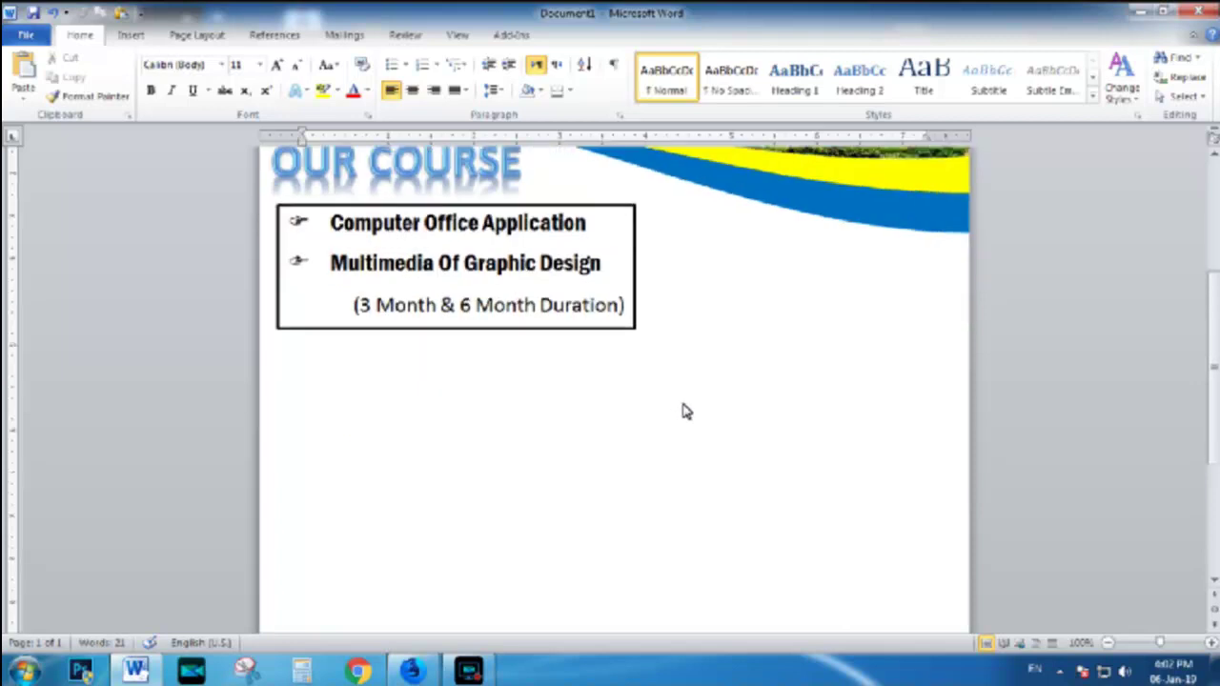
{"action": "scroll", "coordinate": [685, 410], "scroll_direction": "down", "scroll_amount": 1}
{"action": "scroll", "coordinate": [674, 364], "scroll_direction": "down", "scroll_amount": 1}
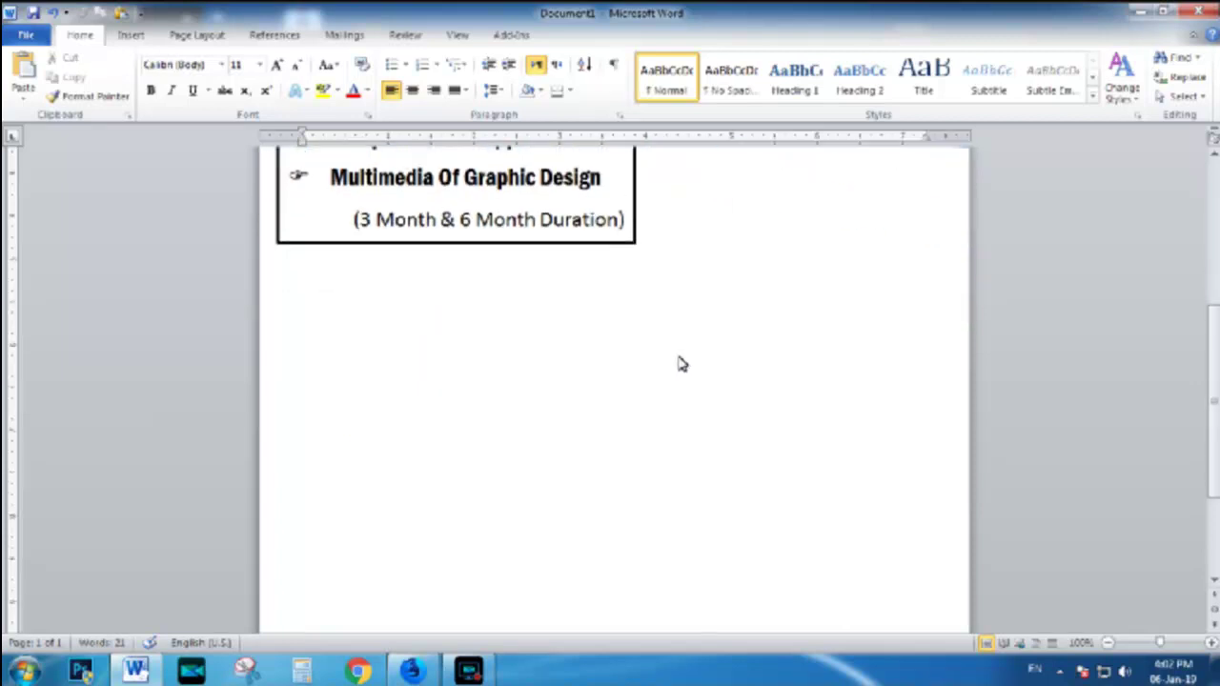
{"action": "mouse_move", "coordinate": [1218, 372]}
{"action": "left_mouse_down"}
{"action": "mouse_move", "coordinate": [1215, 345]}
{"action": "mouse_move", "coordinate": [1214, 355]}
{"action": "left_mouse_up"}
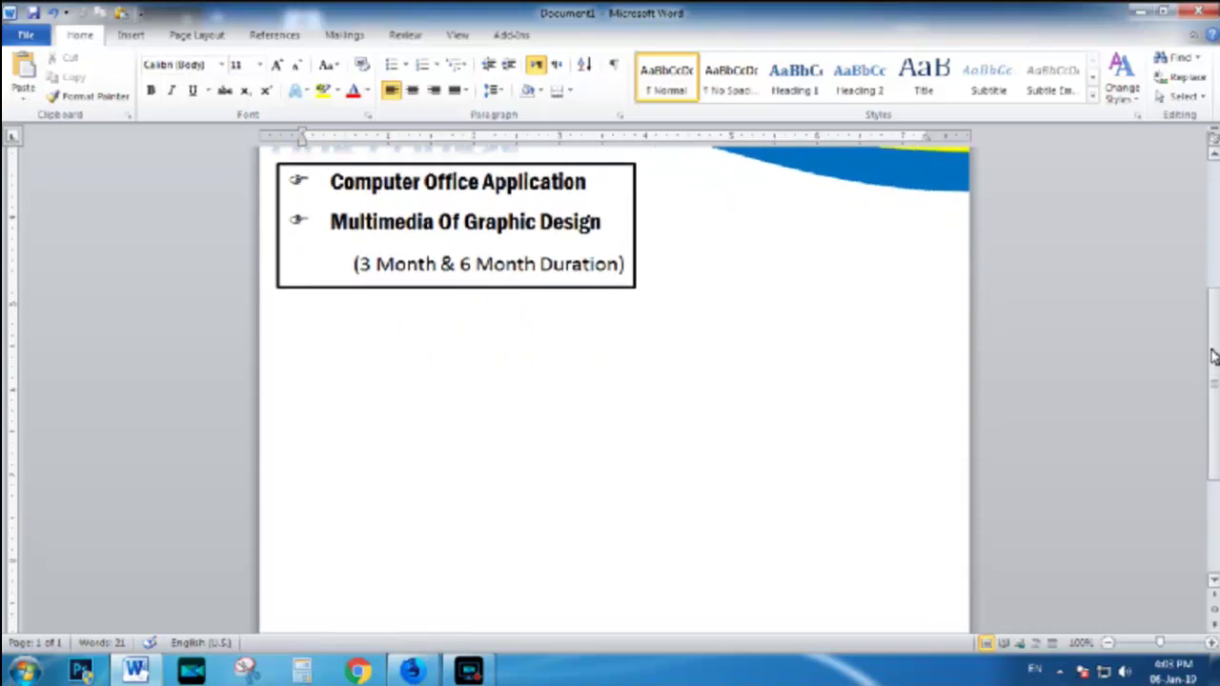
- Draw an oval to the right of the course list box
{"action": "left_click", "coordinate": [133, 36]}
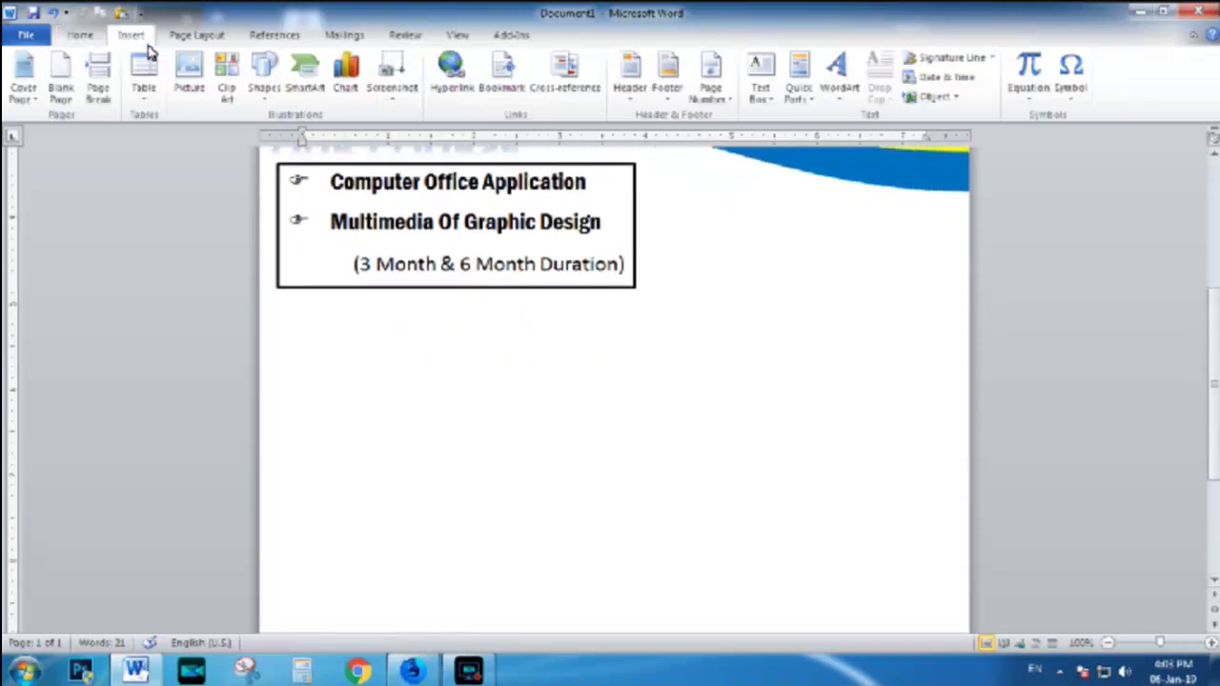
{"action": "left_click", "coordinate": [270, 95]}
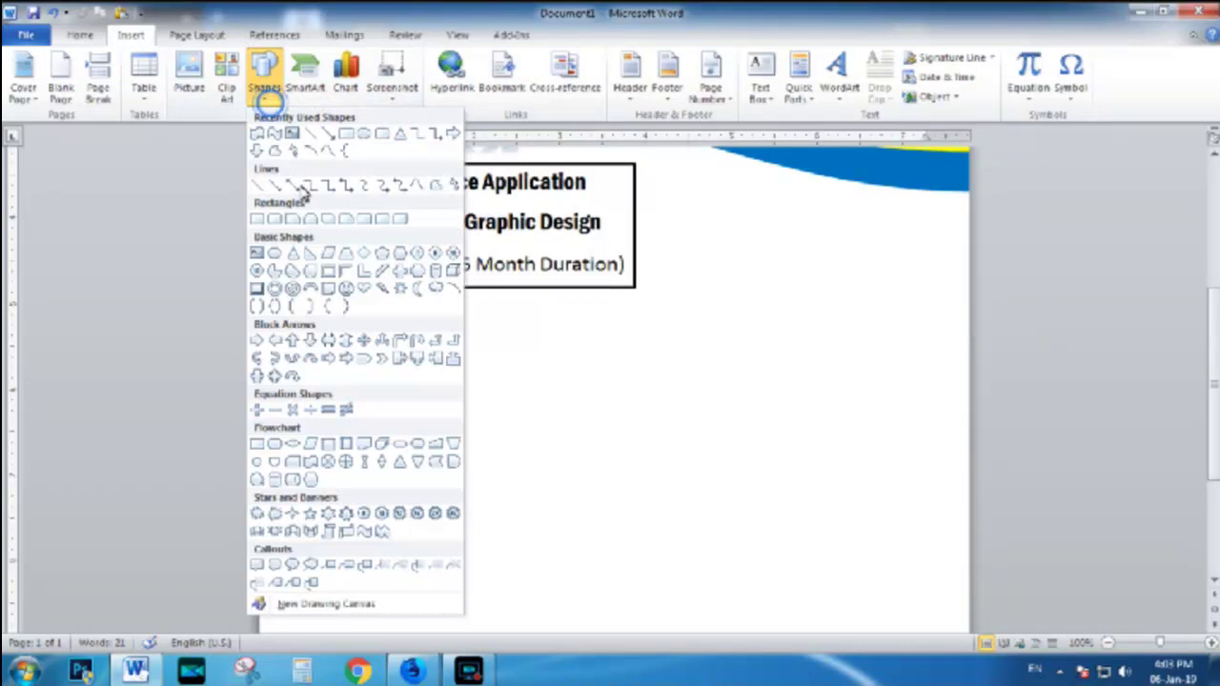
{"action": "left_click", "coordinate": [363, 134]}
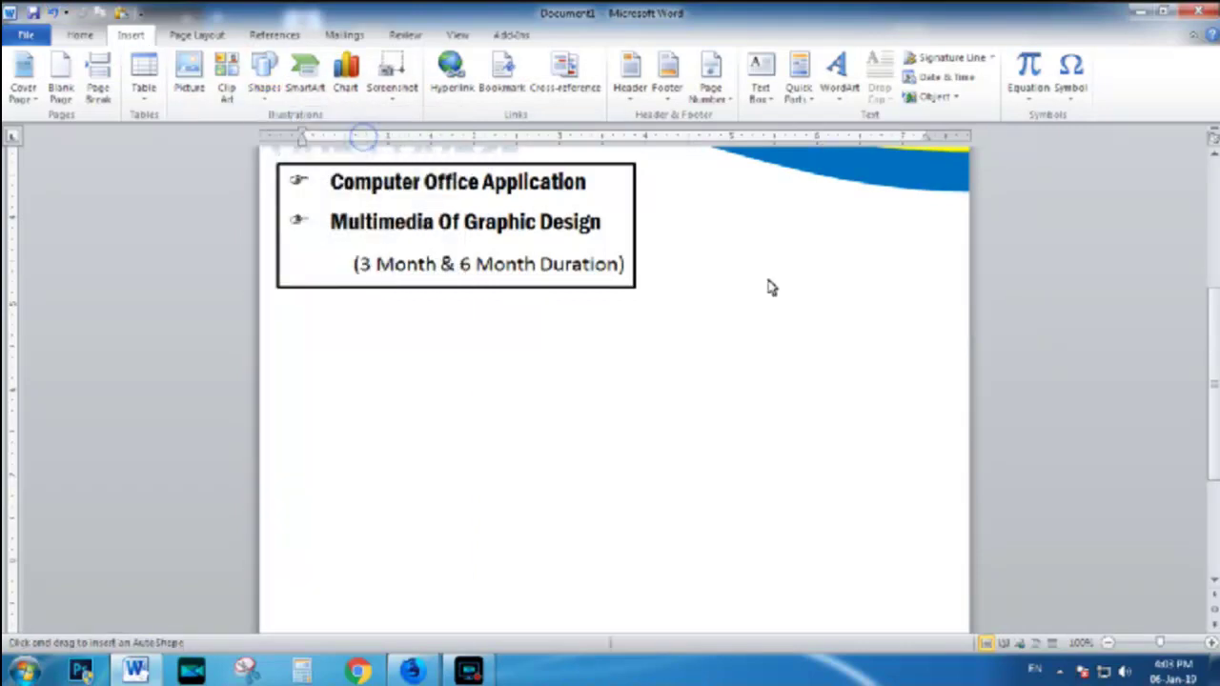
{"action": "left_click_drag", "start_coordinate": [741, 253], "coordinate": [939, 464]}
- Move the circle up under the wave, shrink it to about 2.22" by 2.17", and nudge it left
{"action": "left_click_drag", "start_coordinate": [849, 395], "coordinate": [831, 322]}
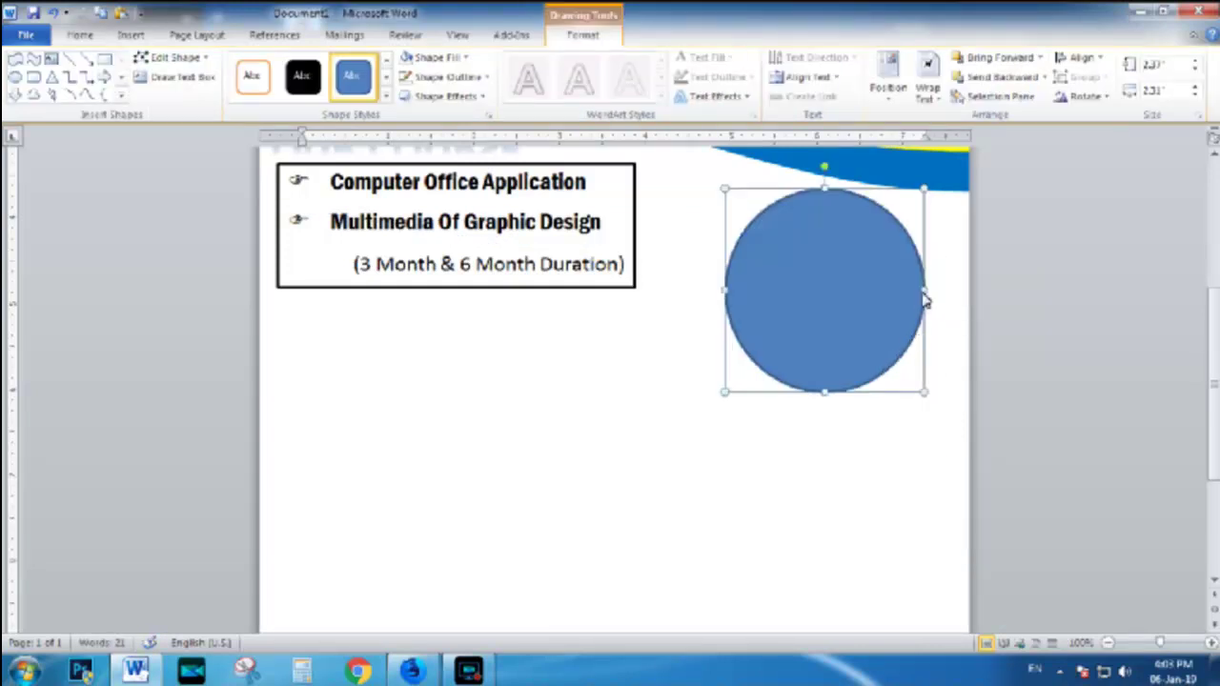
{"action": "left_click_drag", "start_coordinate": [926, 192], "coordinate": [912, 223]}
{"action": "left_click_drag", "start_coordinate": [836, 294], "coordinate": [833, 294]}
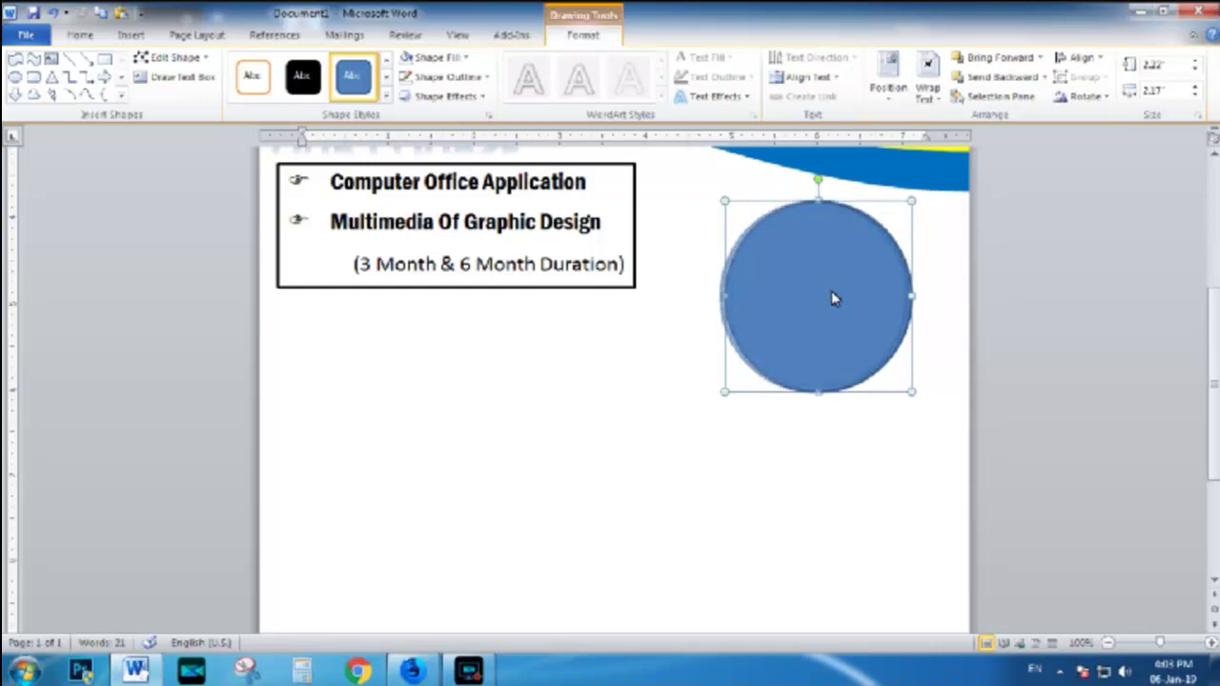
{"action": "left_click_drag", "start_coordinate": [833, 294], "coordinate": [827, 294]}
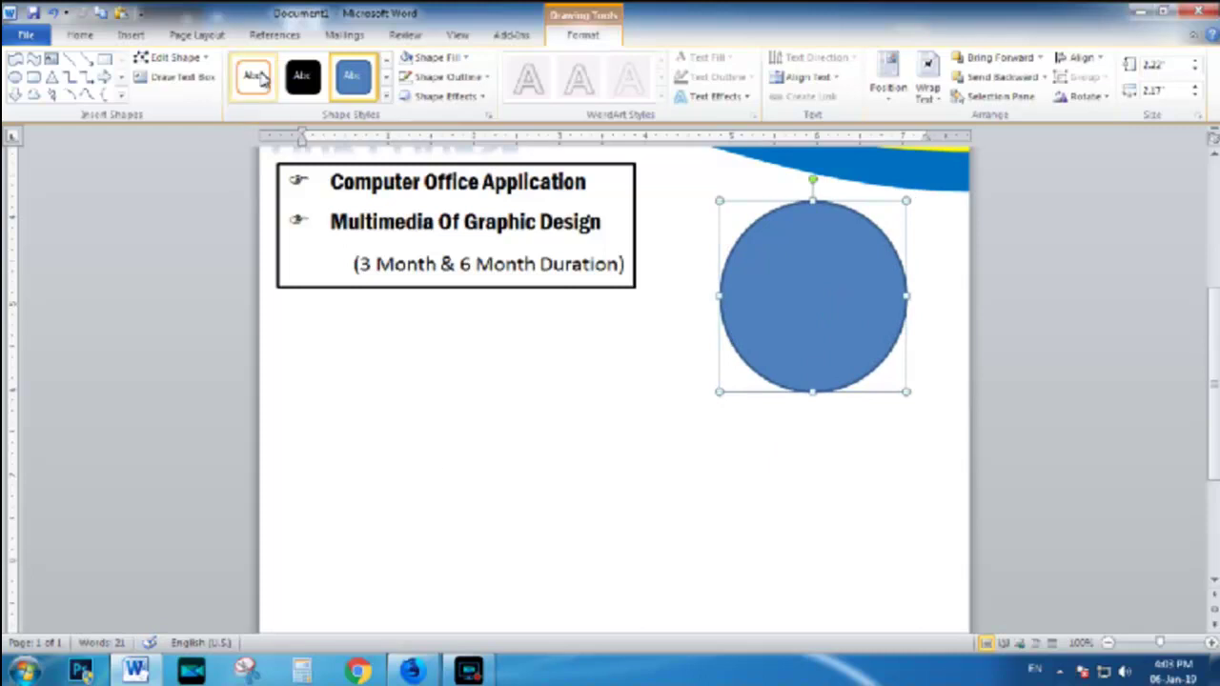
- Give the circle the red shaded shape style, deleting a stray star drawn over it
{"action": "left_click", "coordinate": [385, 97]}
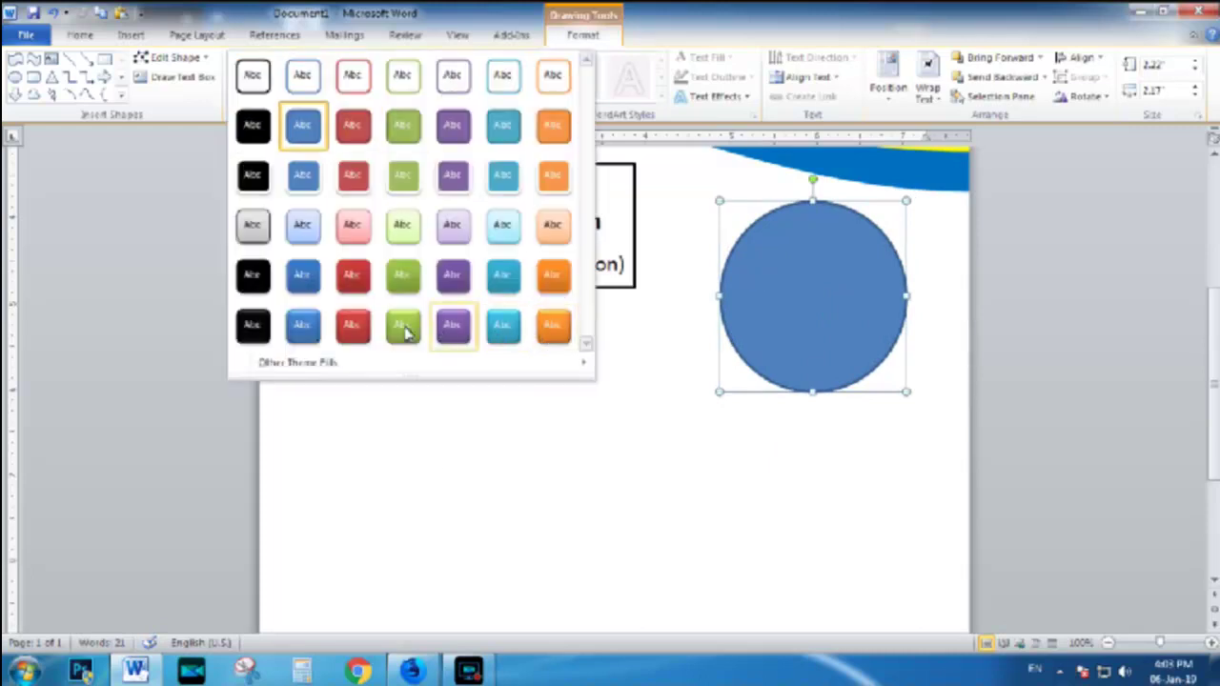
{"action": "left_click", "coordinate": [360, 329]}
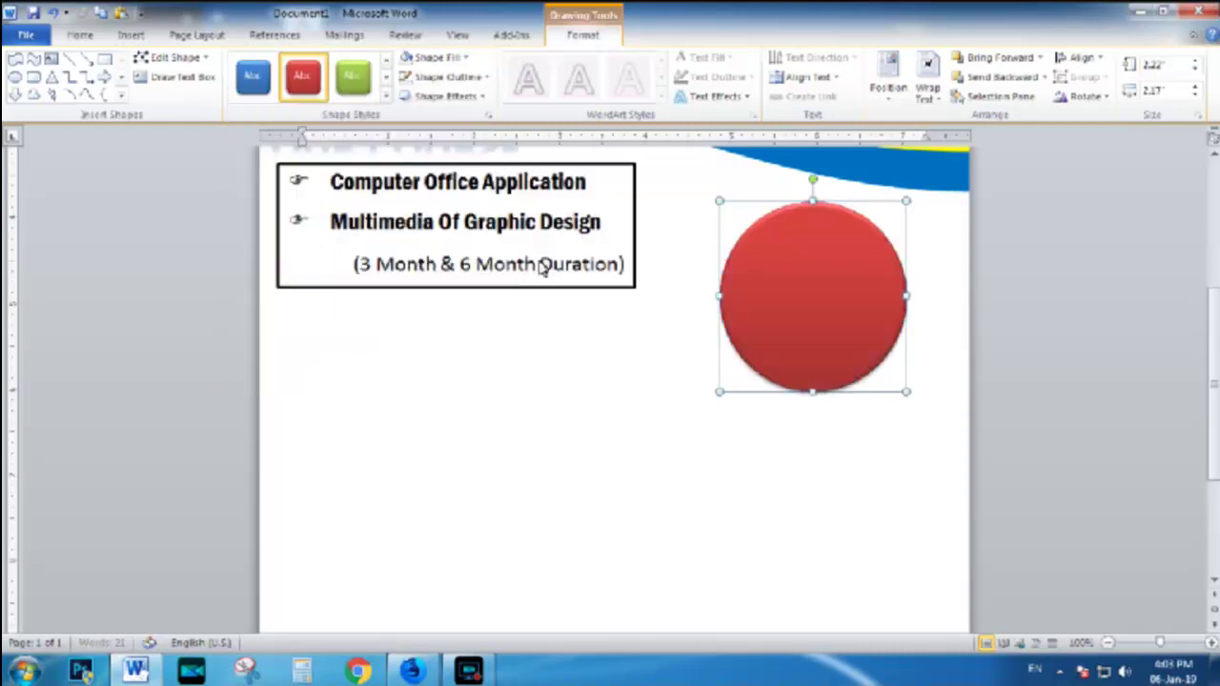
{"action": "left_click", "coordinate": [119, 95]}
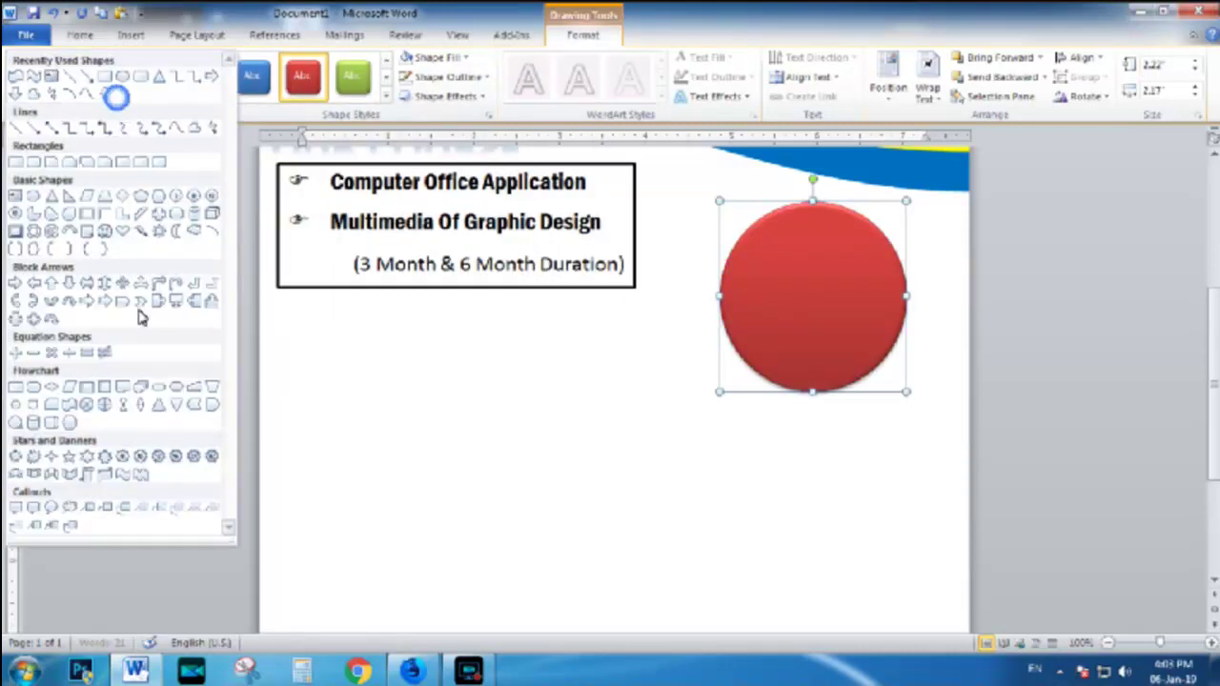
{"action": "left_click", "coordinate": [121, 458]}
{"action": "mouse_move", "coordinate": [703, 437]}
{"action": "left_mouse_down"}
{"action": "mouse_move", "coordinate": [750, 333]}
{"action": "mouse_move", "coordinate": [899, 245]}
{"action": "left_mouse_up"}
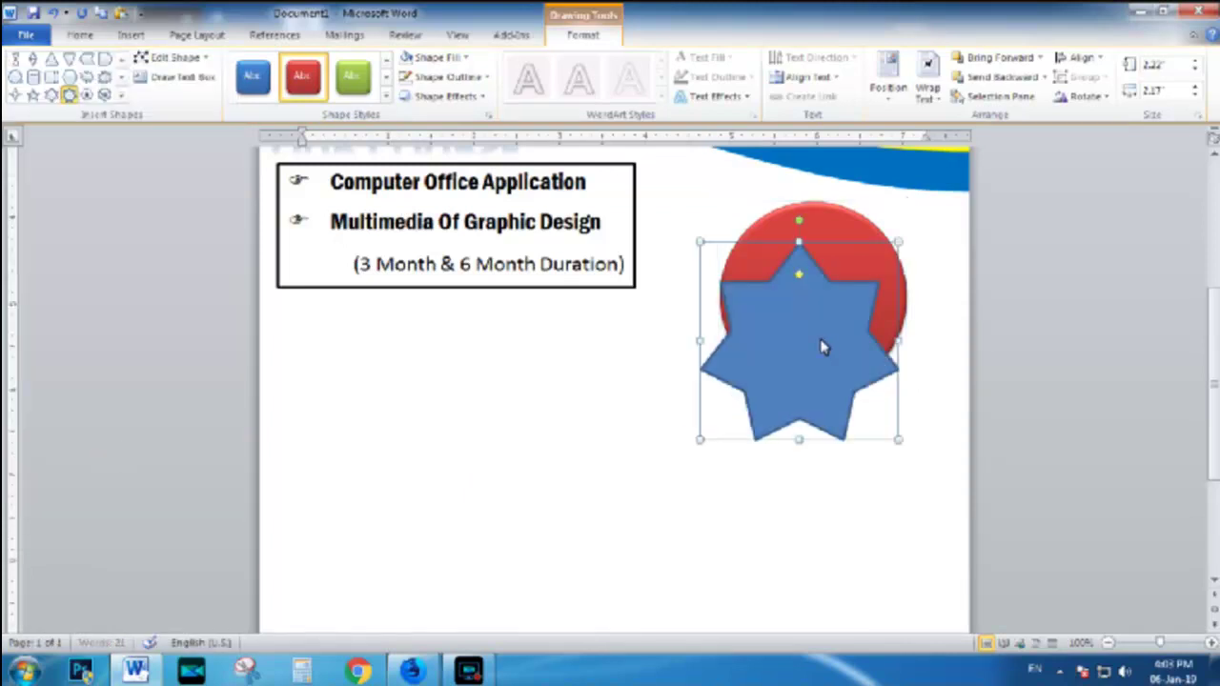
{"action": "key", "text": "Delete"}
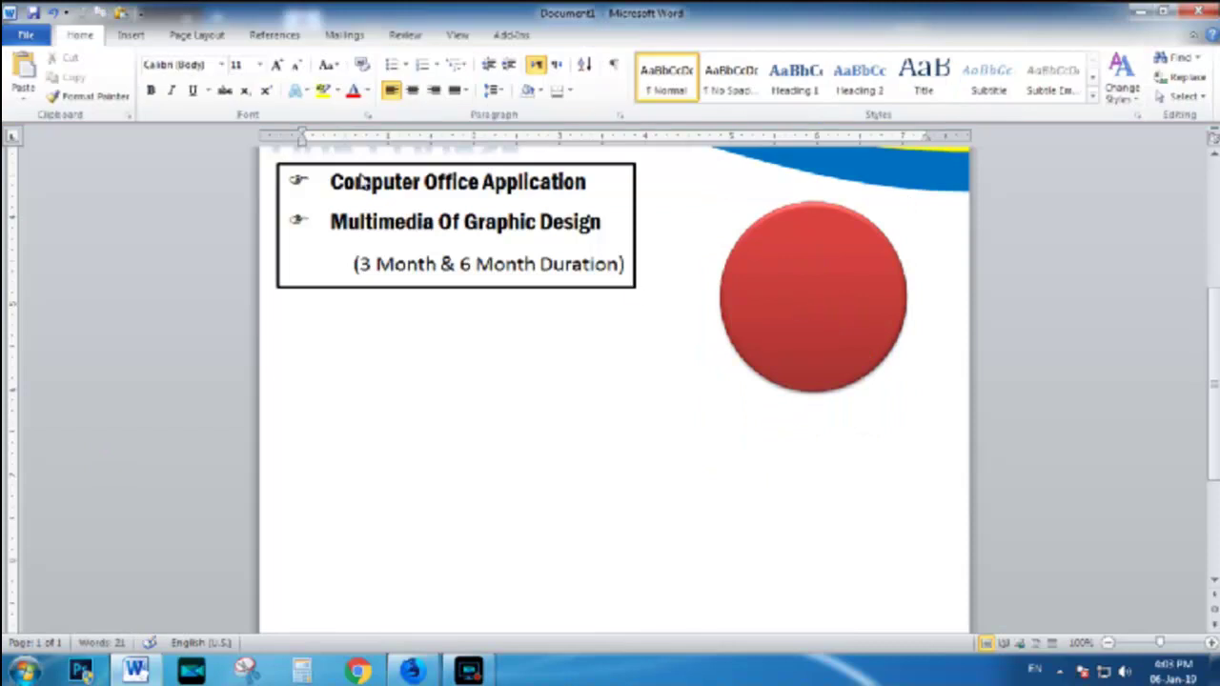
- Draw a blue sun shape about 3.45" square centred over the red circle
{"action": "left_click", "coordinate": [131, 35]}
{"action": "left_click", "coordinate": [267, 95]}
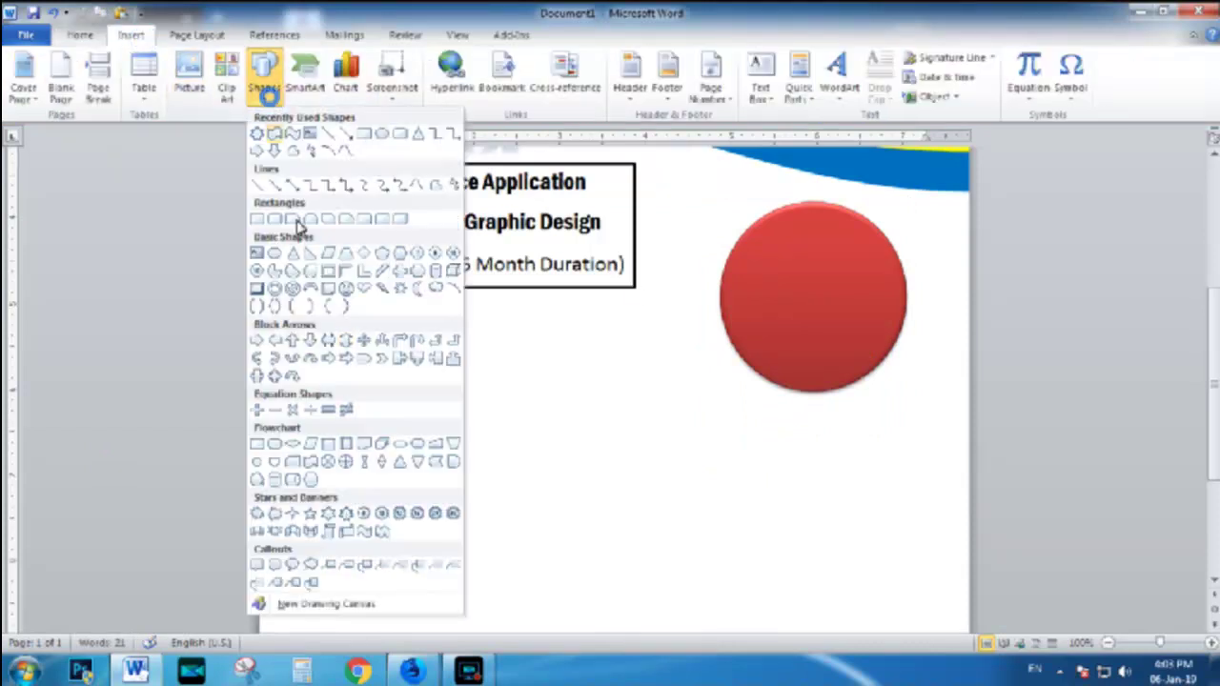
{"action": "left_click", "coordinate": [400, 288]}
{"action": "left_click_drag", "start_coordinate": [687, 492], "coordinate": [899, 185]}
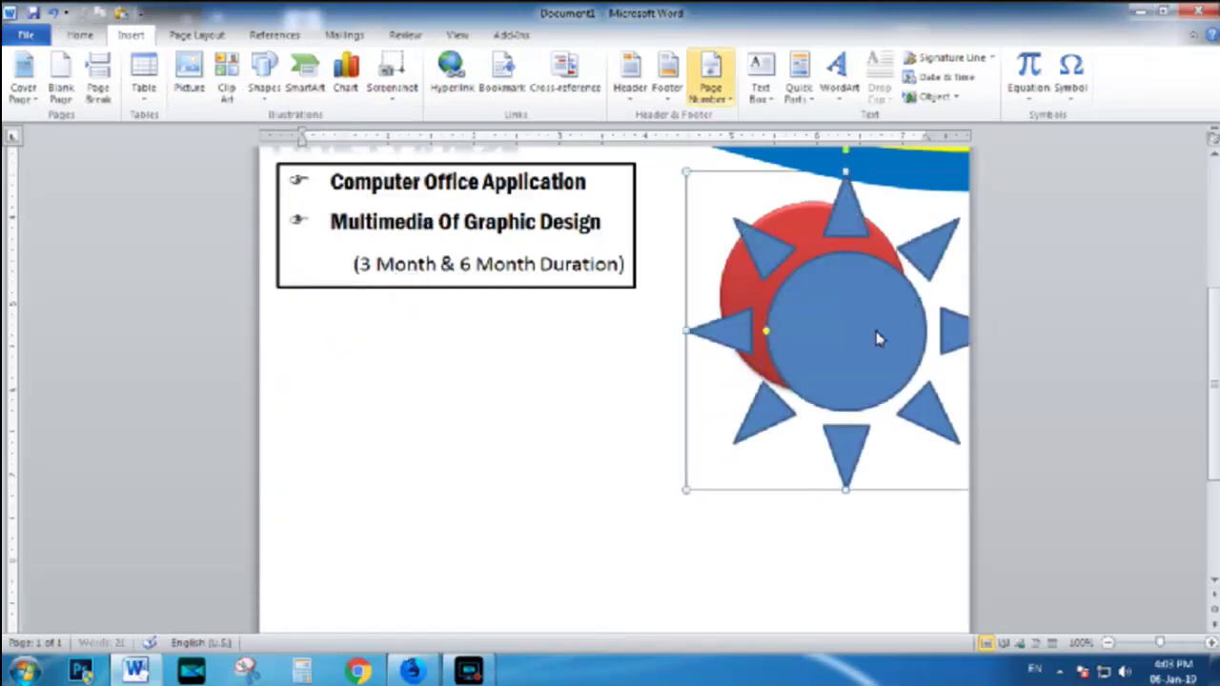
{"action": "mouse_move", "coordinate": [865, 334]}
{"action": "left_mouse_down"}
{"action": "mouse_move", "coordinate": [845, 295]}
{"action": "mouse_move", "coordinate": [820, 343]}
{"action": "left_mouse_up"}
{"action": "scroll", "coordinate": [822, 531], "scroll_direction": "up", "scroll_amount": 3}
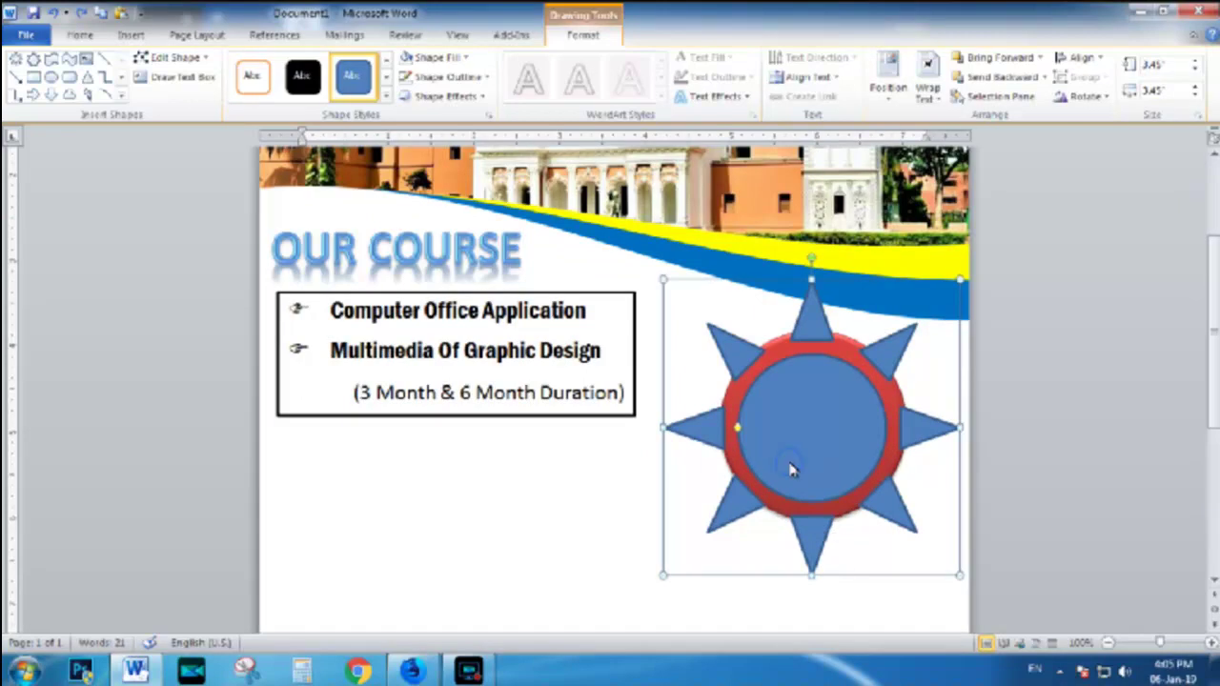
{"action": "left_click", "coordinate": [783, 516]}
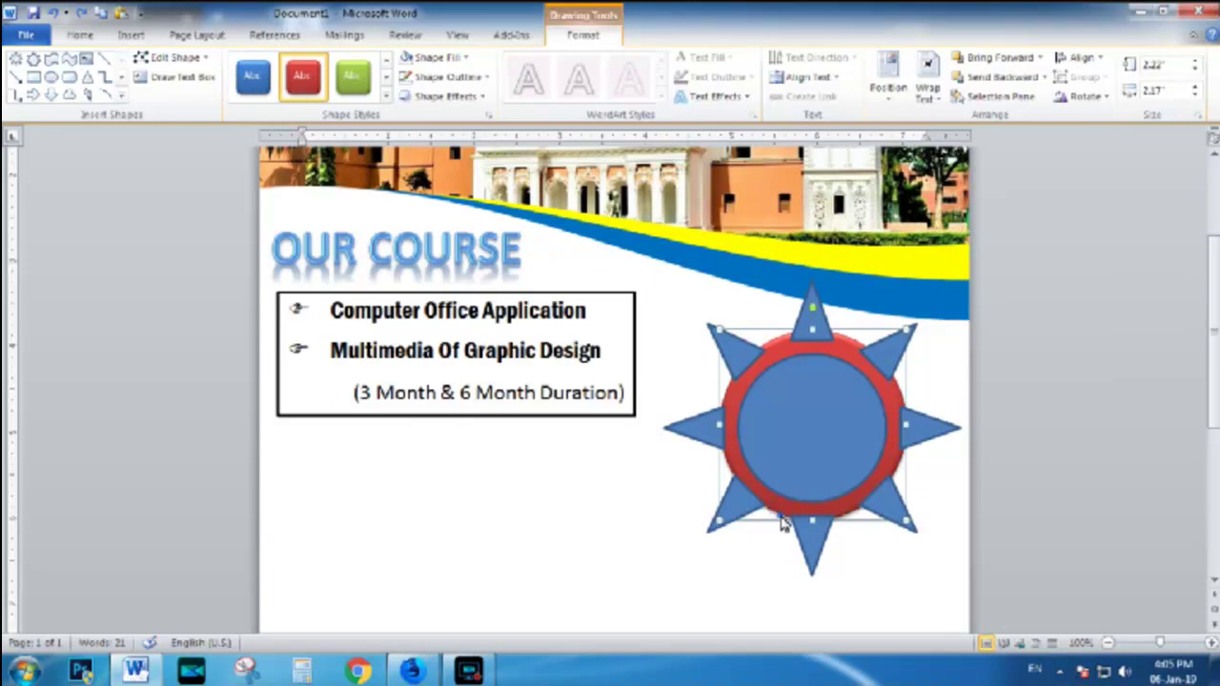
- Bring the red circle in front of the sun's rays
{"action": "right_click", "coordinate": [781, 520]}
{"action": "scroll", "coordinate": [774, 518], "scroll_direction": "up", "scroll_amount": 3}
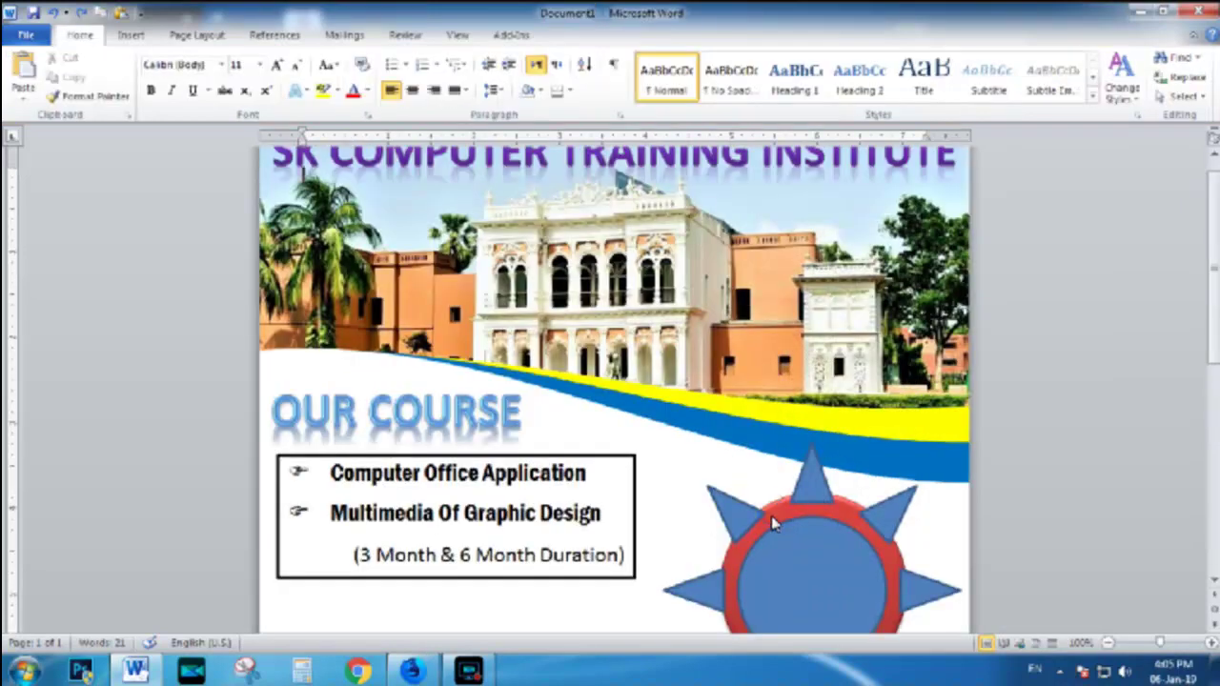
{"action": "left_click", "coordinate": [774, 515]}
{"action": "right_click", "coordinate": [774, 514]}
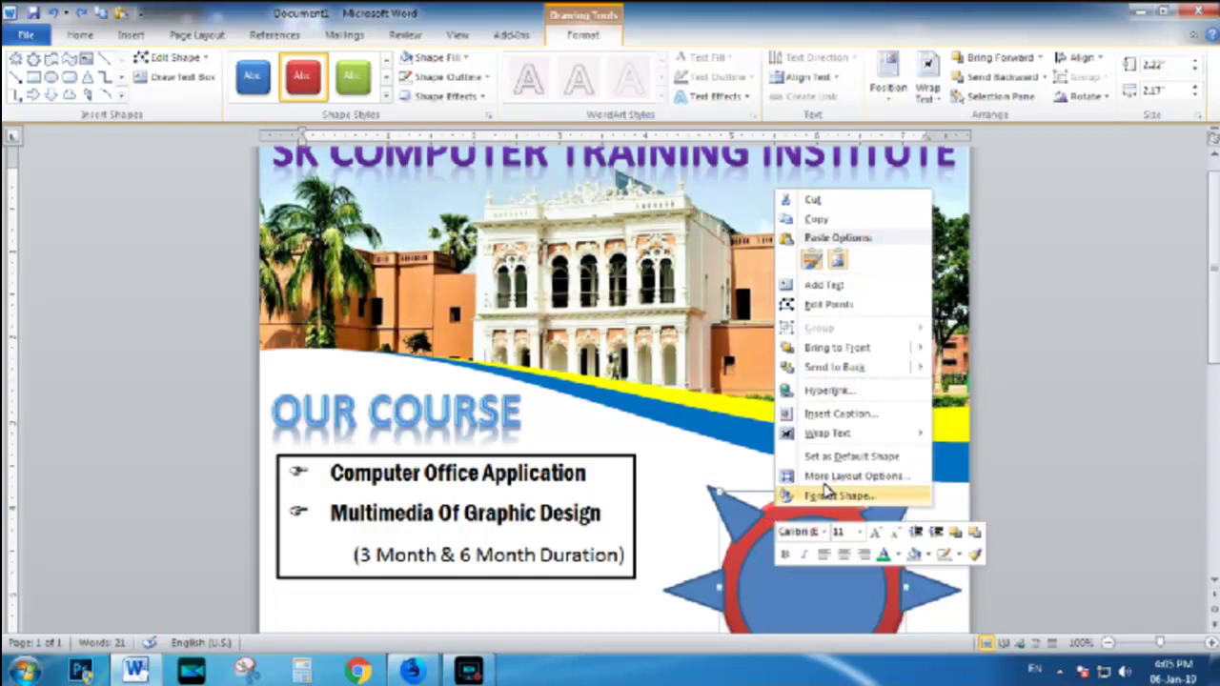
{"action": "mouse_move", "coordinate": [837, 347]}
{"action": "left_click", "coordinate": [958, 351]}
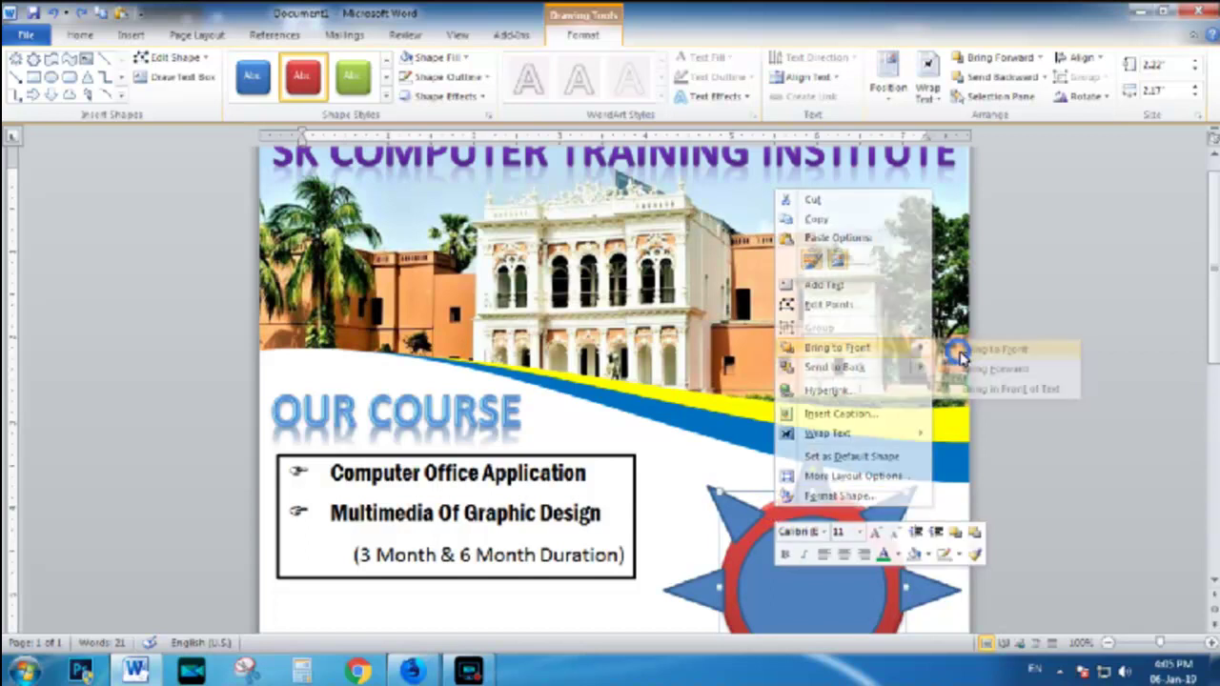
{"action": "scroll", "coordinate": [958, 435], "scroll_direction": "down", "scroll_amount": 3}
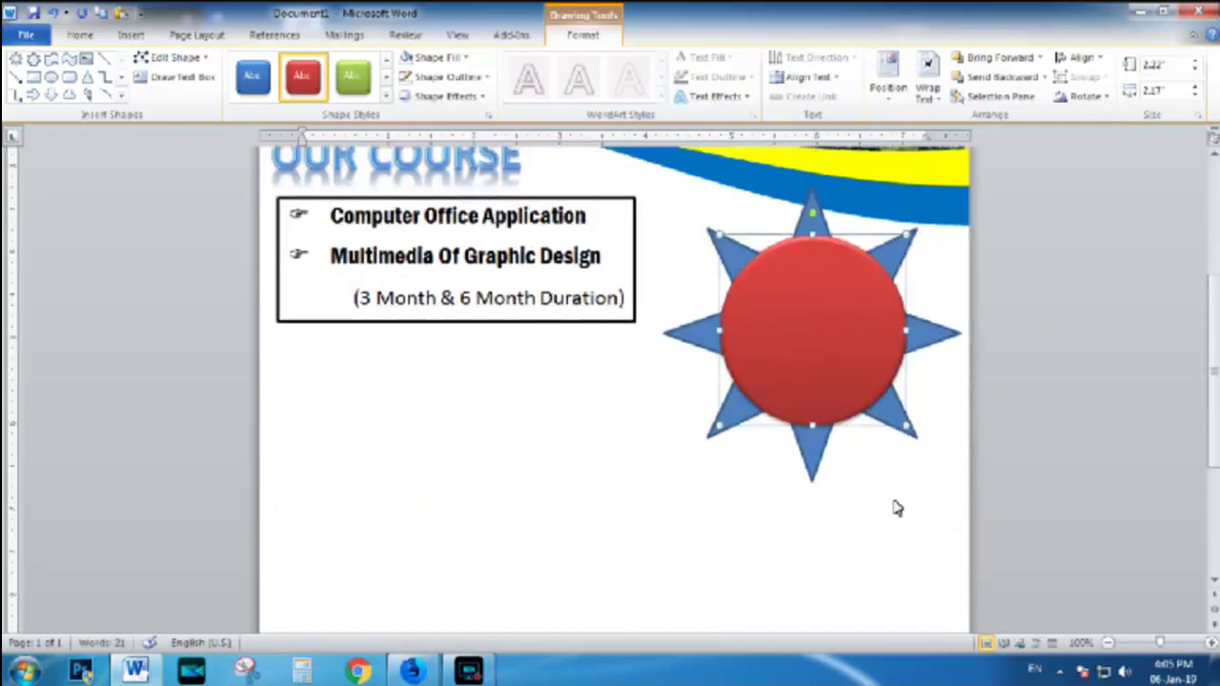
{"action": "scroll", "coordinate": [891, 496], "scroll_direction": "up", "scroll_amount": 3}
{"action": "left_click", "coordinate": [858, 427]}
- Group the sun and red circle into one badge and shift it slightly right
{"action": "scroll", "coordinate": [804, 413], "scroll_direction": "down", "scroll_amount": 4}
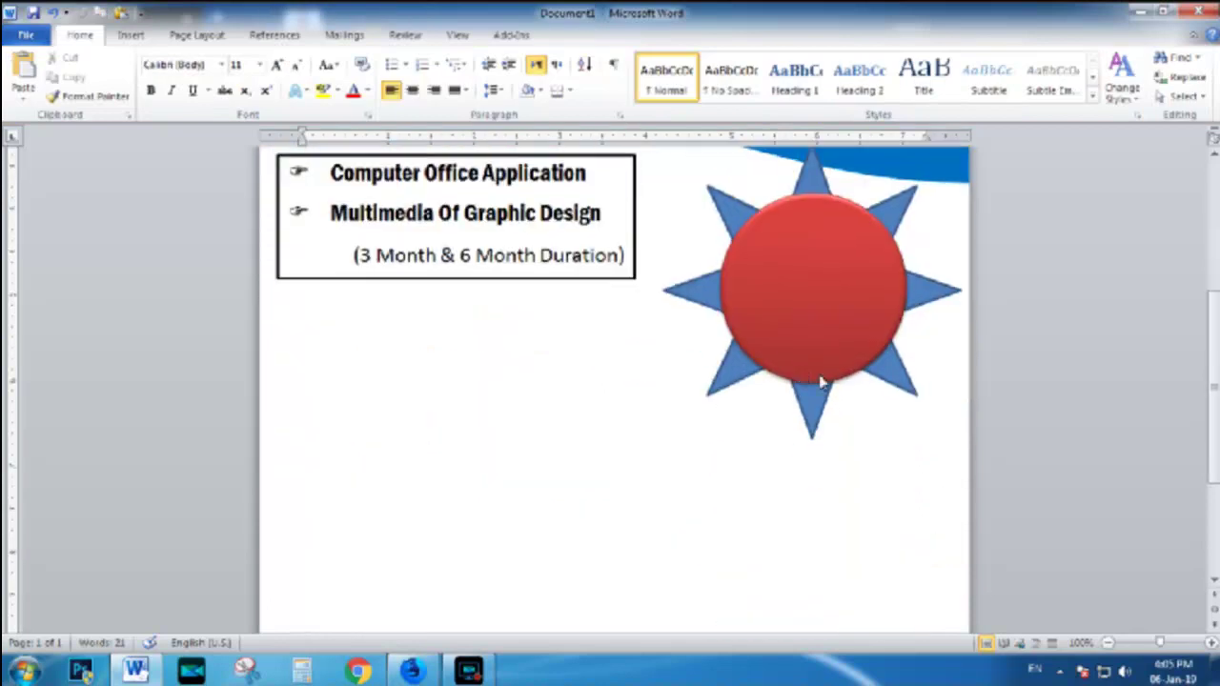
{"action": "left_click", "coordinate": [857, 364]}
{"action": "left_click", "coordinate": [812, 432], "text": "shift"}
{"action": "right_click", "coordinate": [806, 354]}
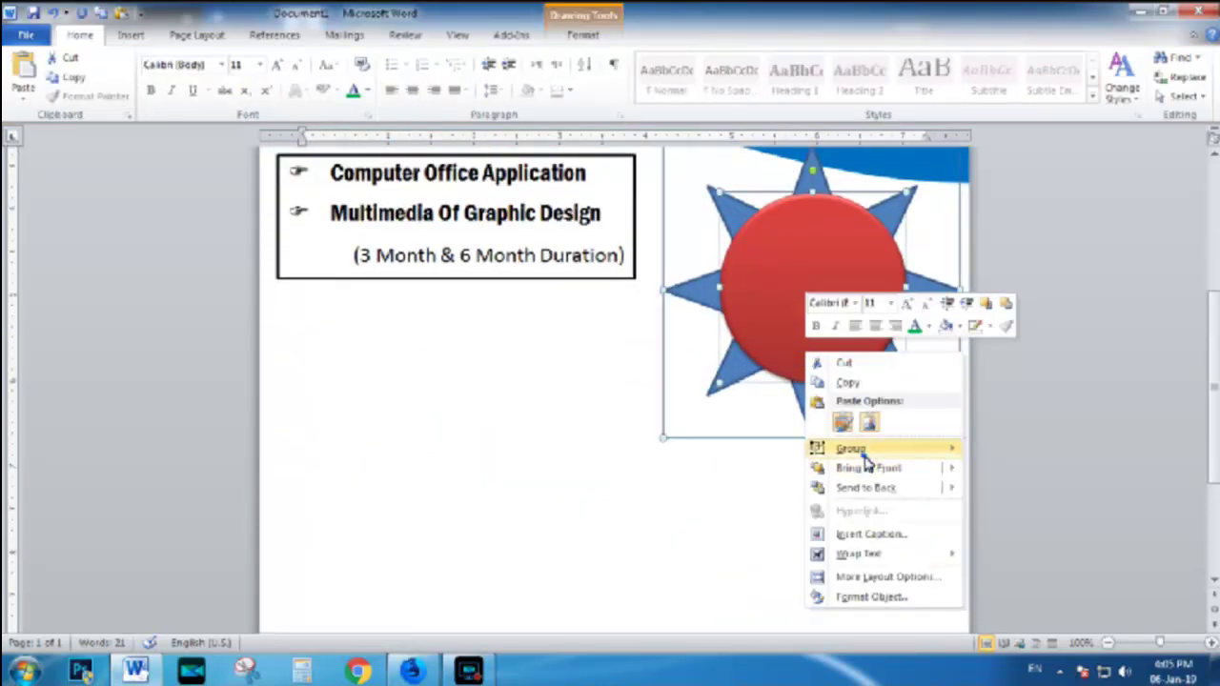
{"action": "mouse_move", "coordinate": [891, 450]}
{"action": "left_click", "coordinate": [975, 450]}
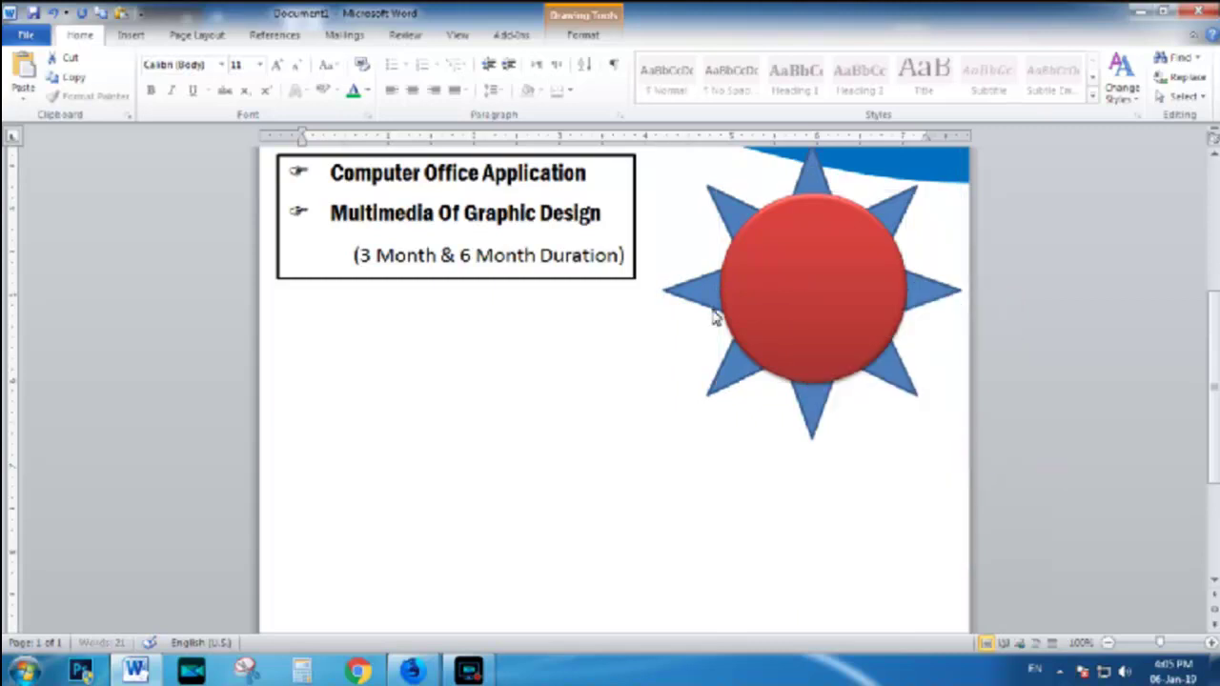
{"action": "scroll", "coordinate": [1001, 431], "scroll_direction": "up", "scroll_amount": 1}
{"action": "scroll", "coordinate": [782, 401], "scroll_direction": "up", "scroll_amount": 3}
{"action": "left_click_drag", "start_coordinate": [825, 436], "coordinate": [811, 434]}
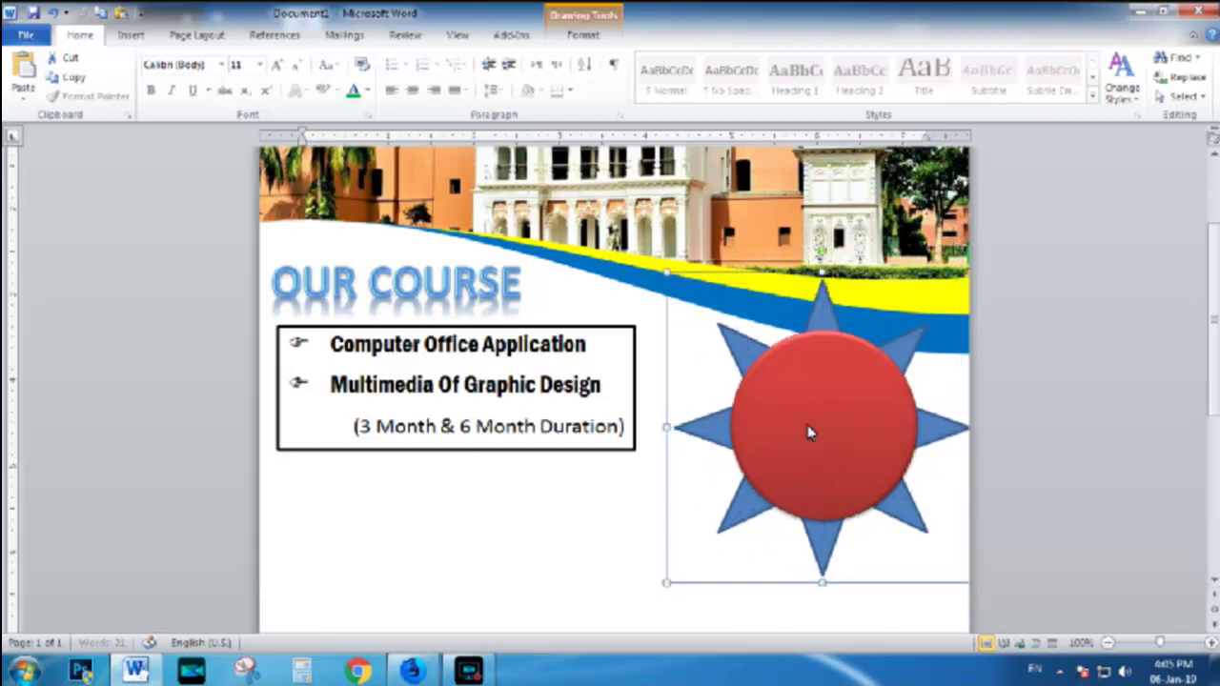
{"action": "left_click", "coordinate": [131, 34]}
{"action": "left_click", "coordinate": [837, 71]}
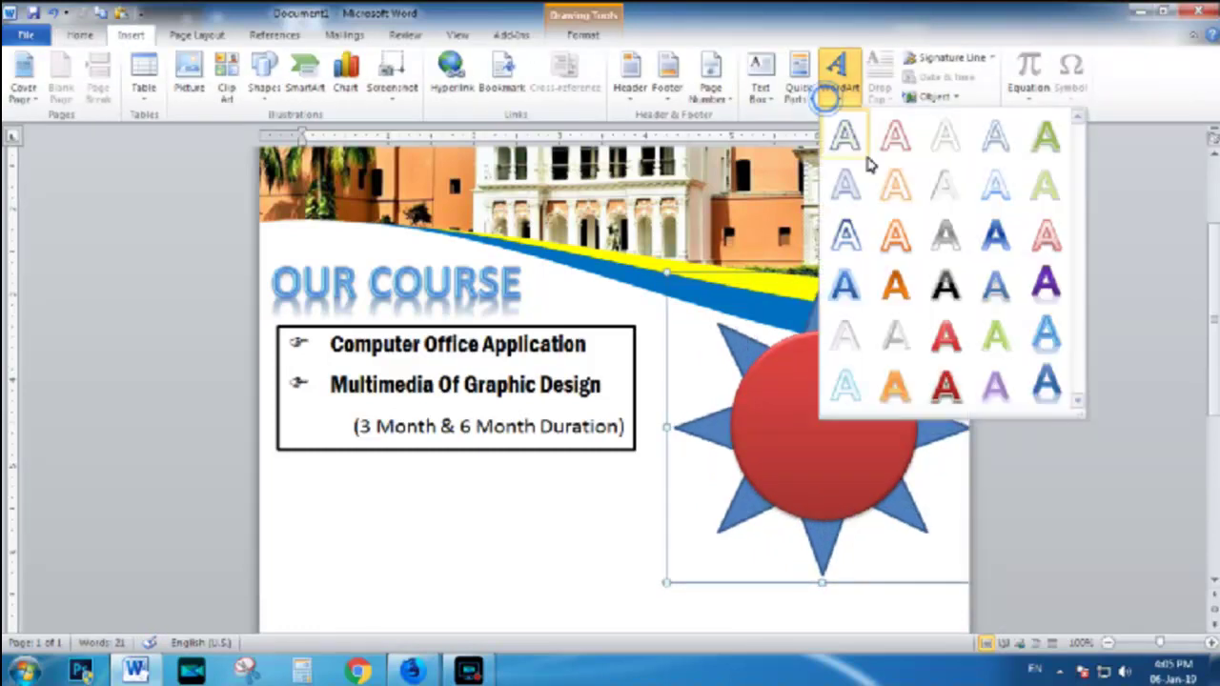
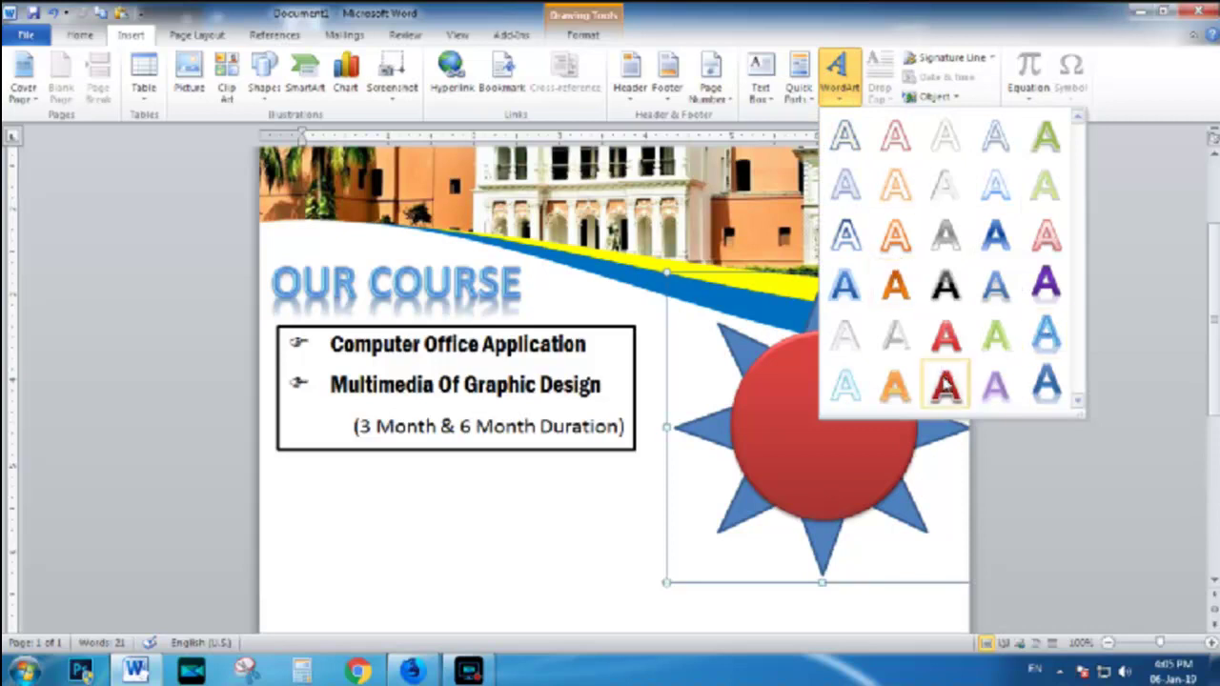
- Insert WordArt reading COURSE FEE and move it down onto the red circle
{"action": "left_click", "coordinate": [1044, 286]}
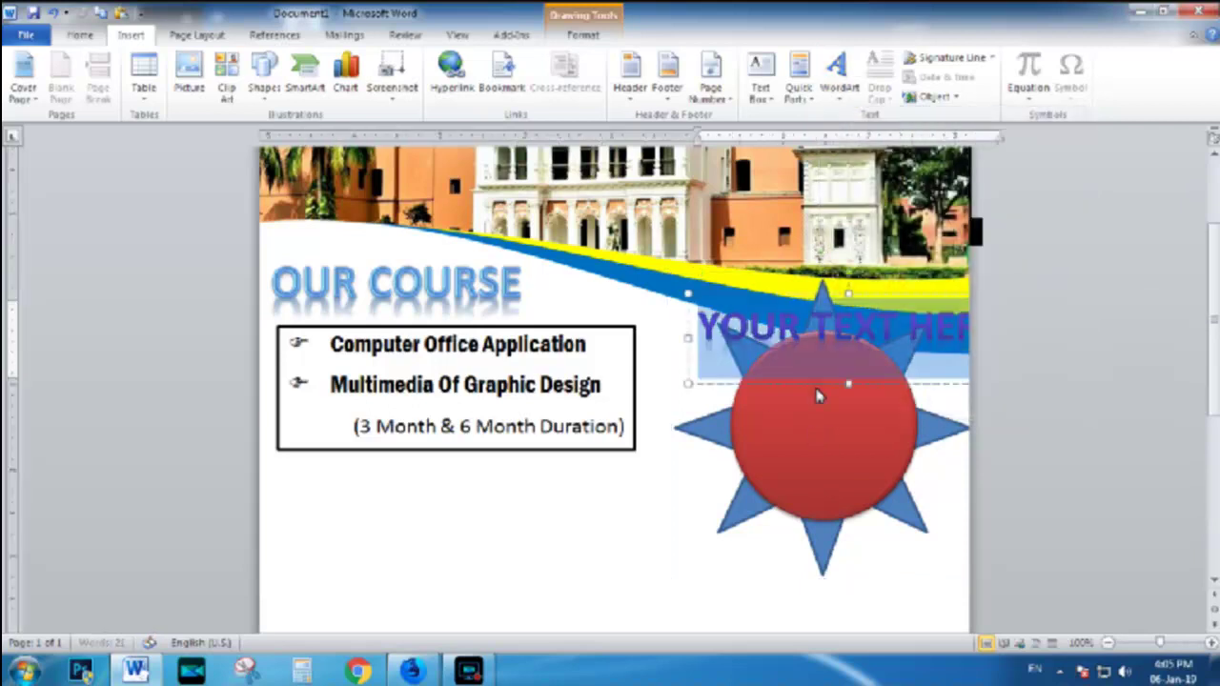
{"action": "left_click_drag", "start_coordinate": [822, 296], "coordinate": [818, 381]}
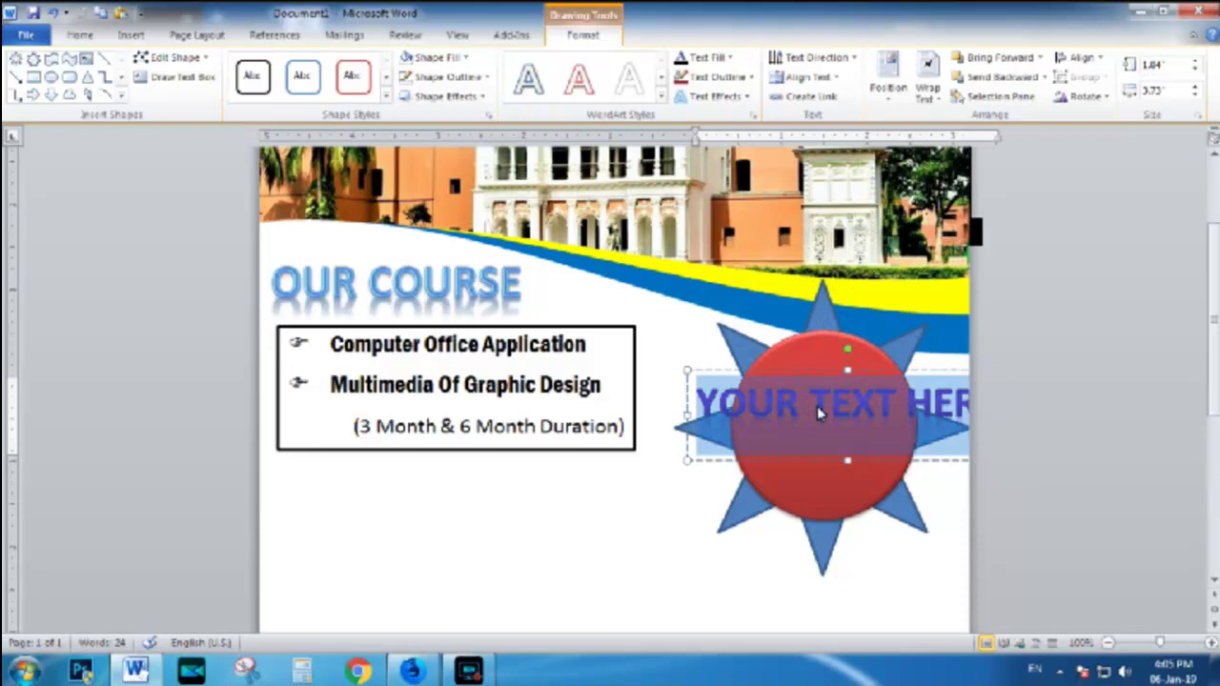
{"action": "type", "text": "C"}
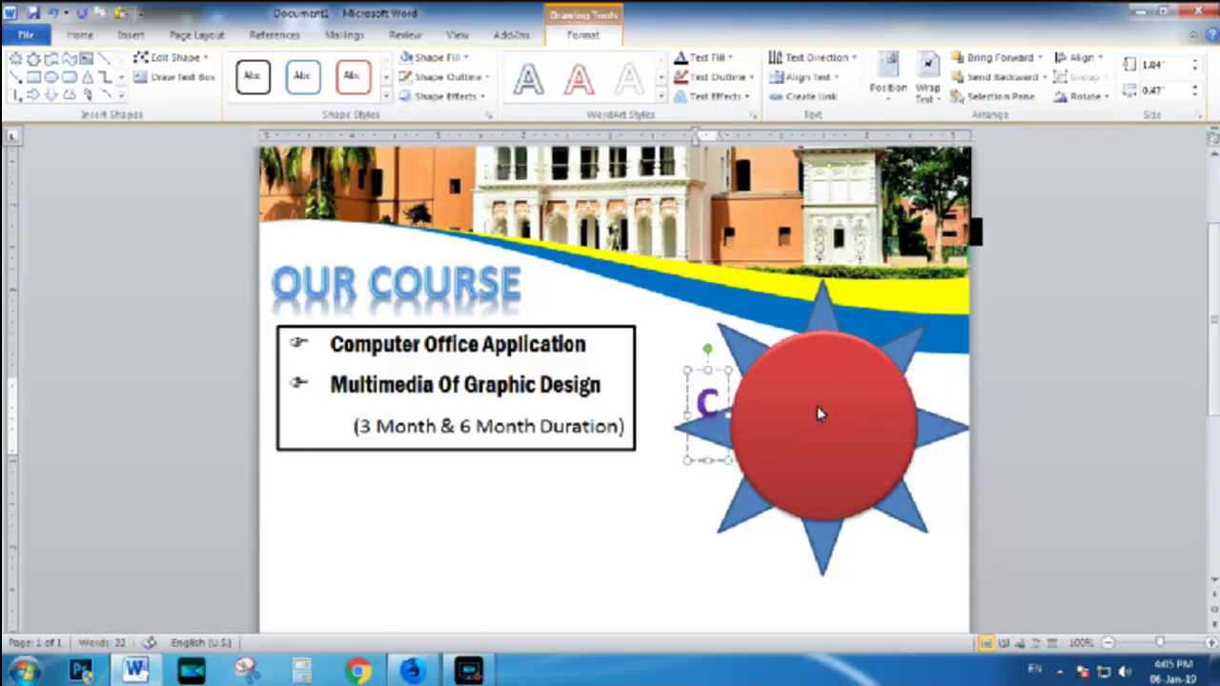
{"action": "type", "text": "OURSE"}
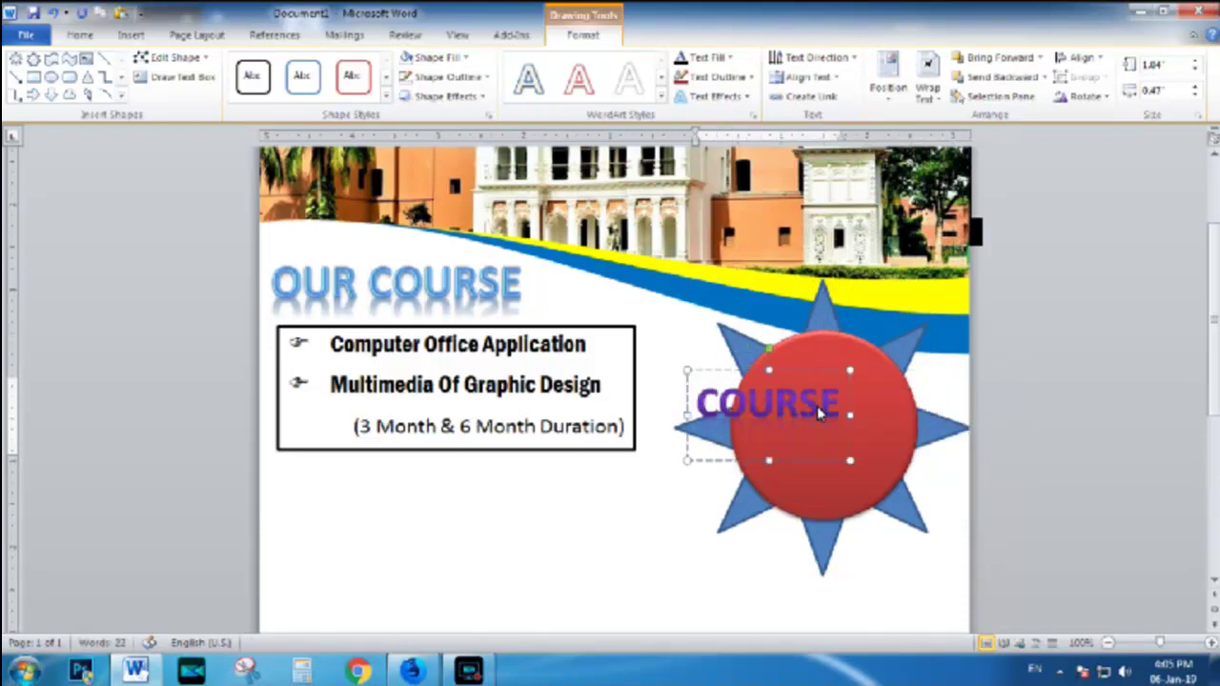
{"action": "type", "text": " F"}
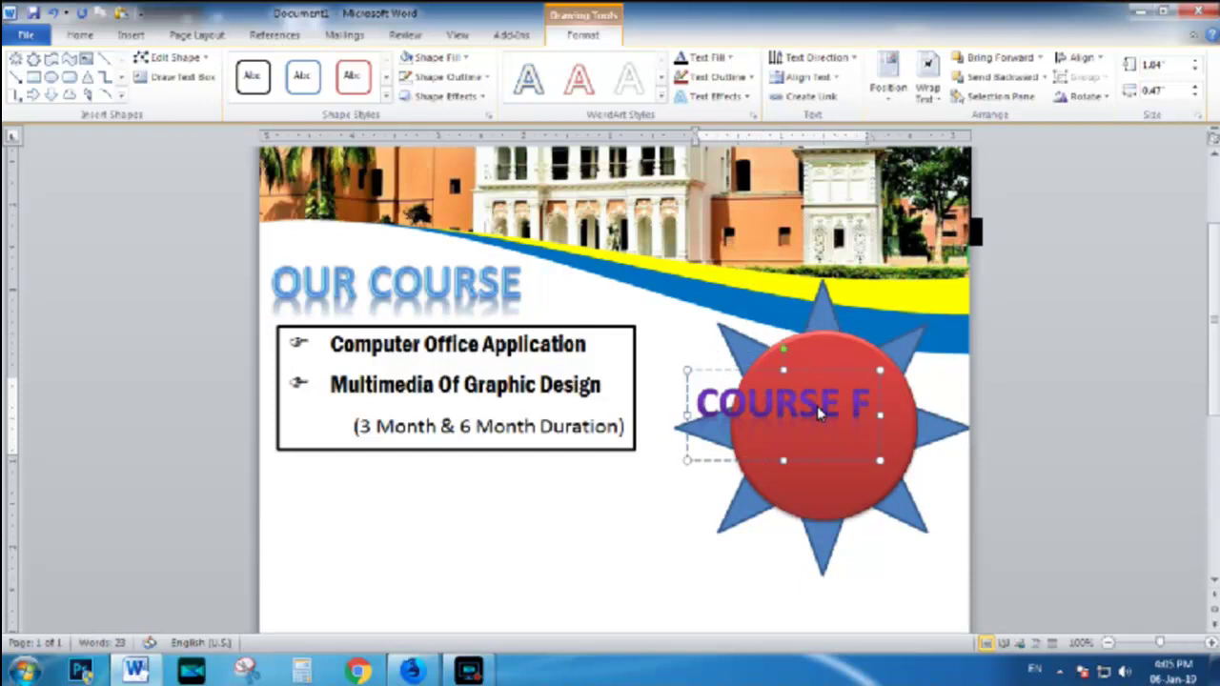
{"action": "type", "text": "DD"}
{"action": "key", "text": "BackSpace"}
{"action": "key", "text": "BackSpace"}
{"action": "type", "text": "E"}
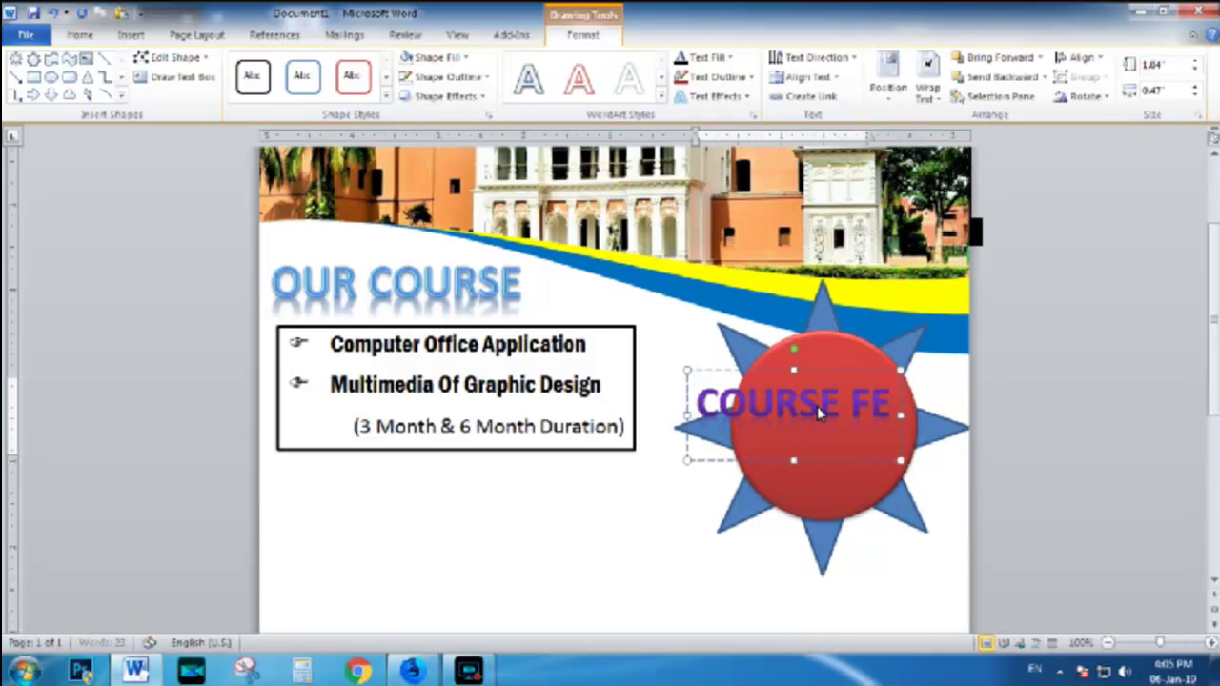
{"action": "type", "text": "E"}
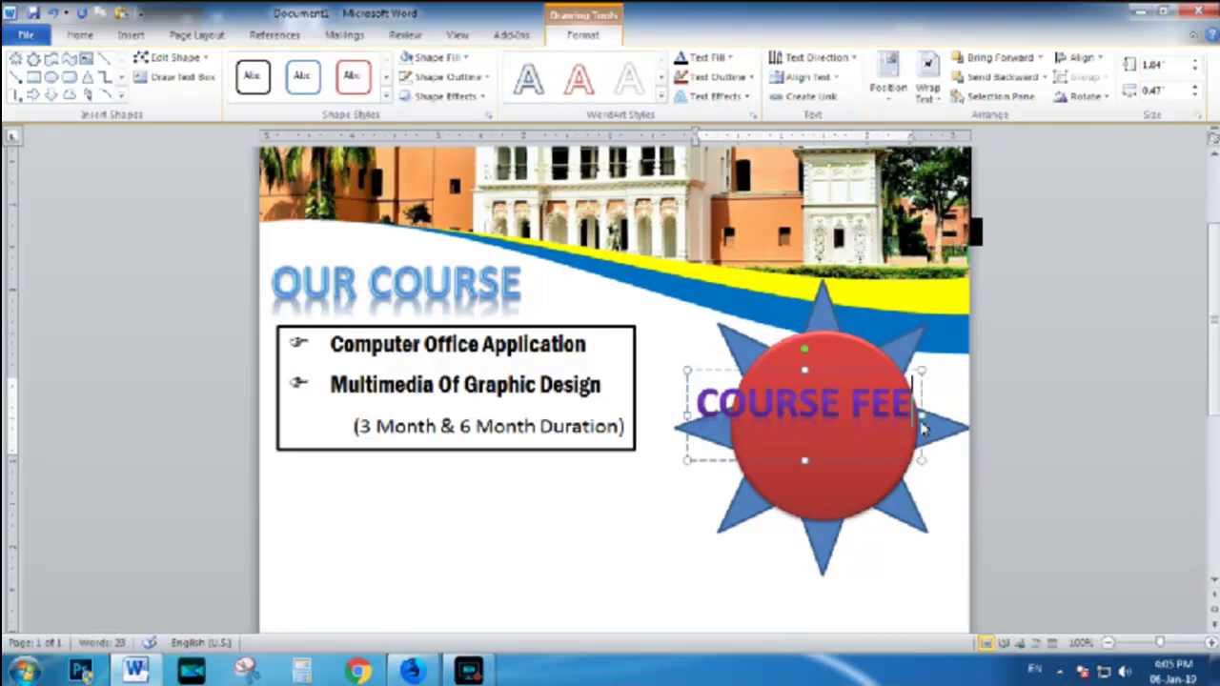
- Narrow the WordArt so COURSE FEE wraps to two lines, and shrink its font
{"action": "left_click_drag", "start_coordinate": [921, 418], "coordinate": [864, 428]}
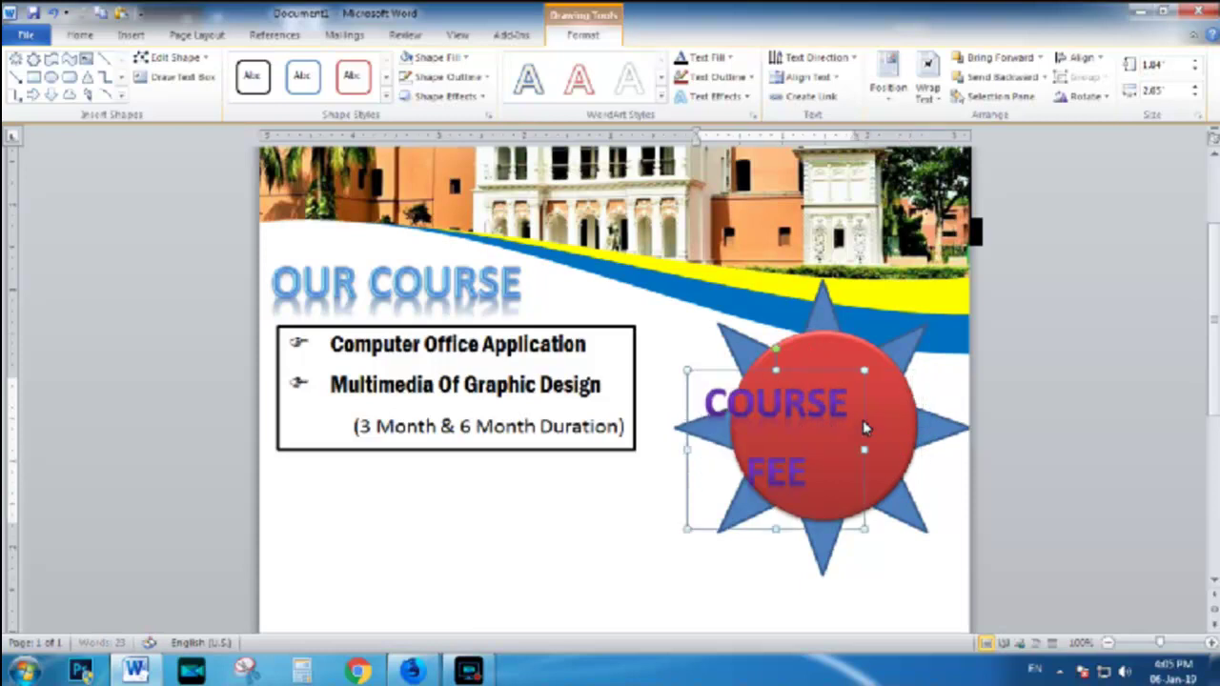
{"action": "triple_click", "coordinate": [813, 477]}
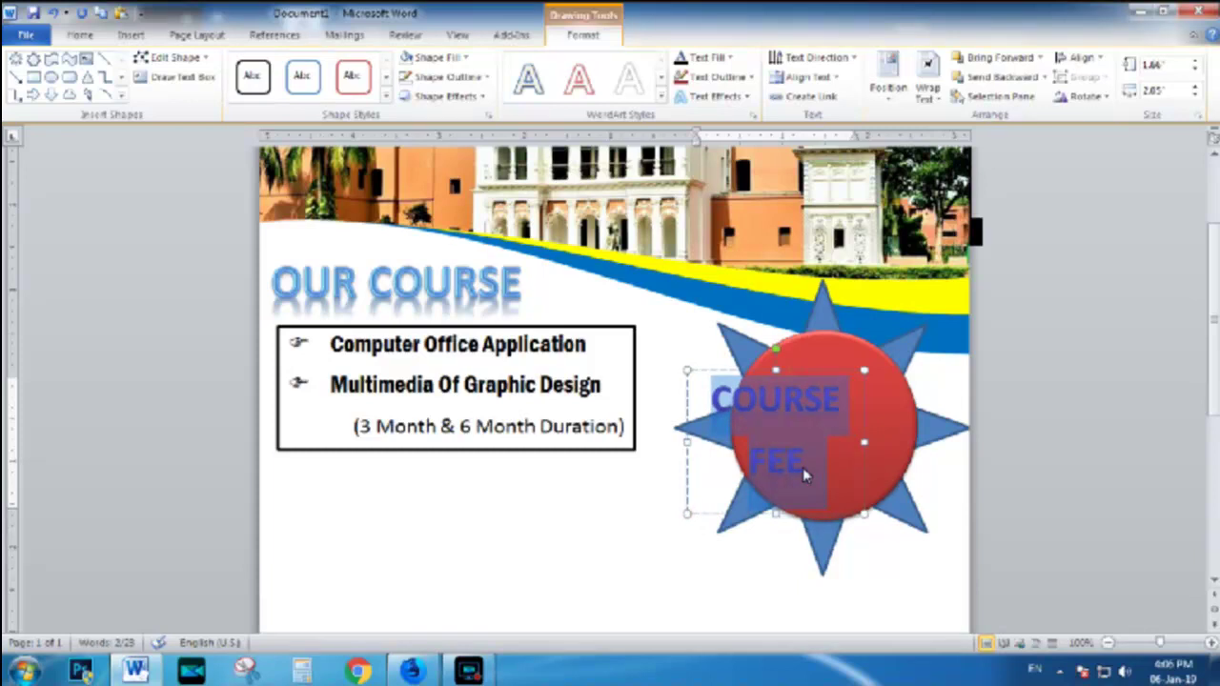
{"action": "key", "text": "ctrl+bracketleft"}
{"action": "key", "text": "ctrl+bracketleft"}
{"action": "key", "text": "ctrl+bracketleft"}
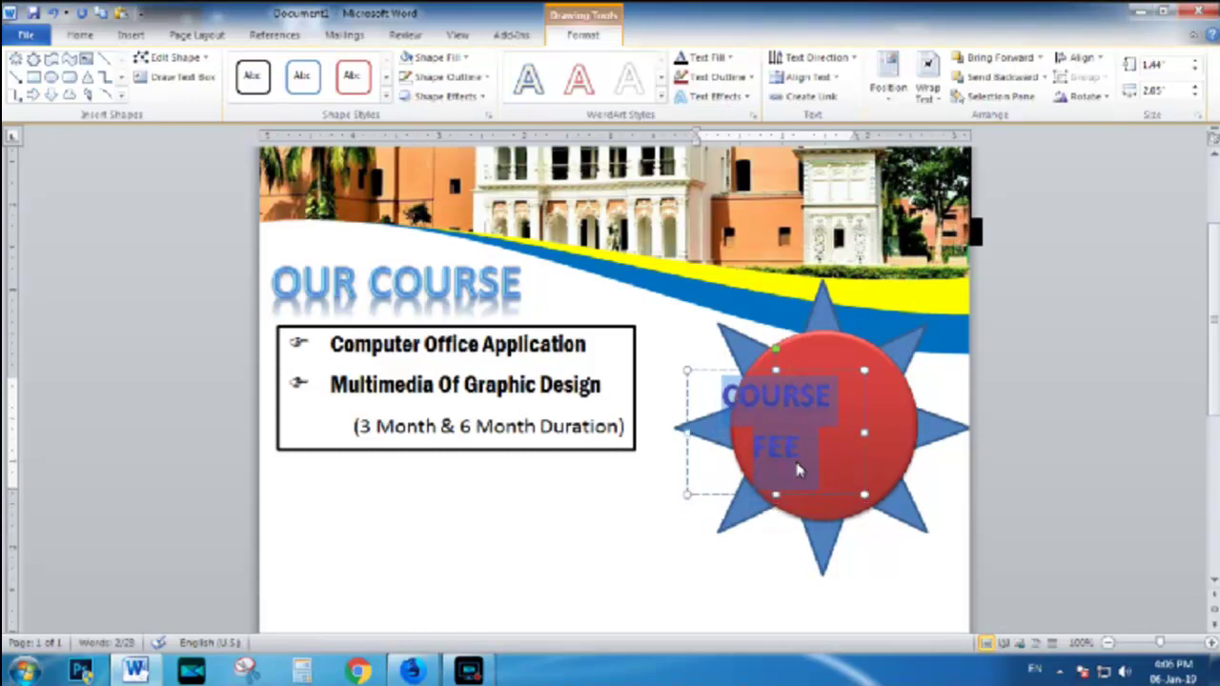
- Shrink COURSE FEE to fit one line and centre the slightly widened box on the circle
{"action": "left_click", "coordinate": [80, 35]}
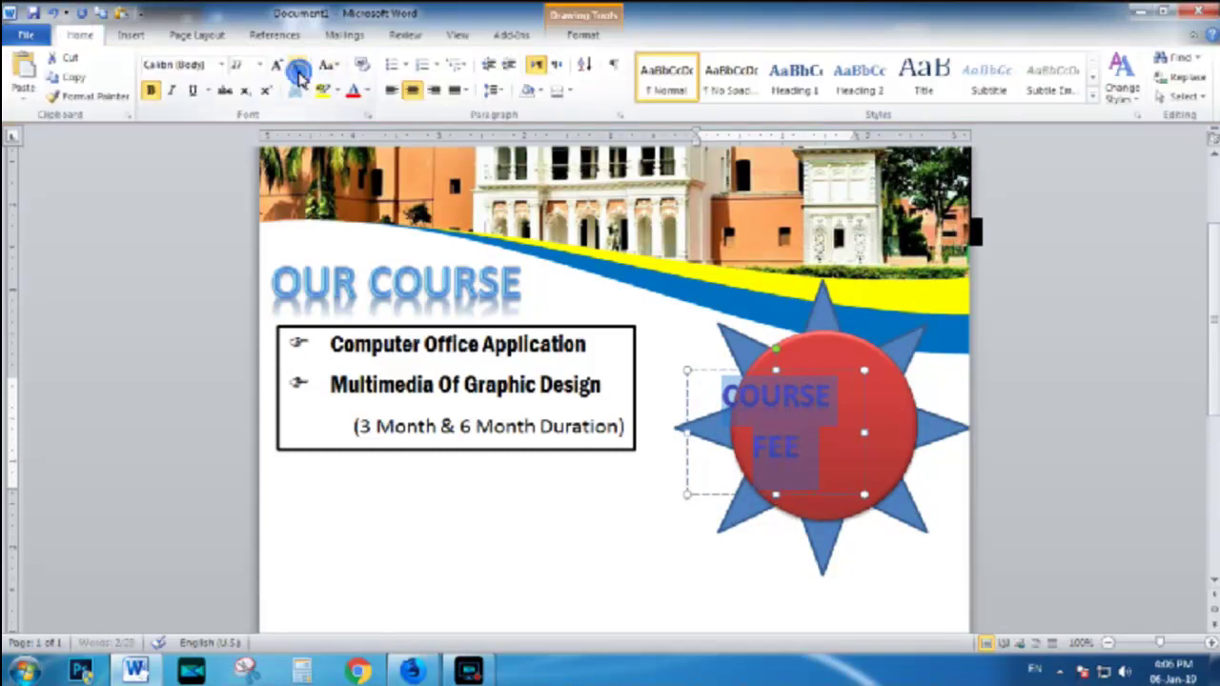
{"action": "left_click", "coordinate": [297, 68]}
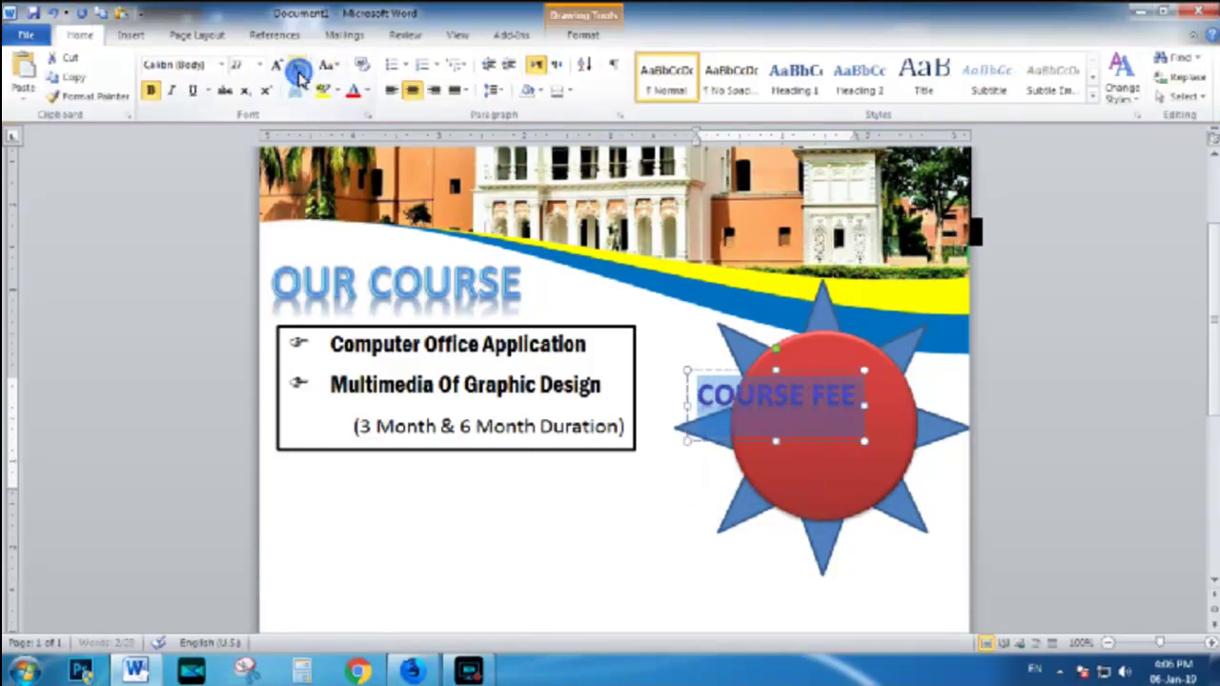
{"action": "left_click_drag", "start_coordinate": [817, 380], "coordinate": [860, 385]}
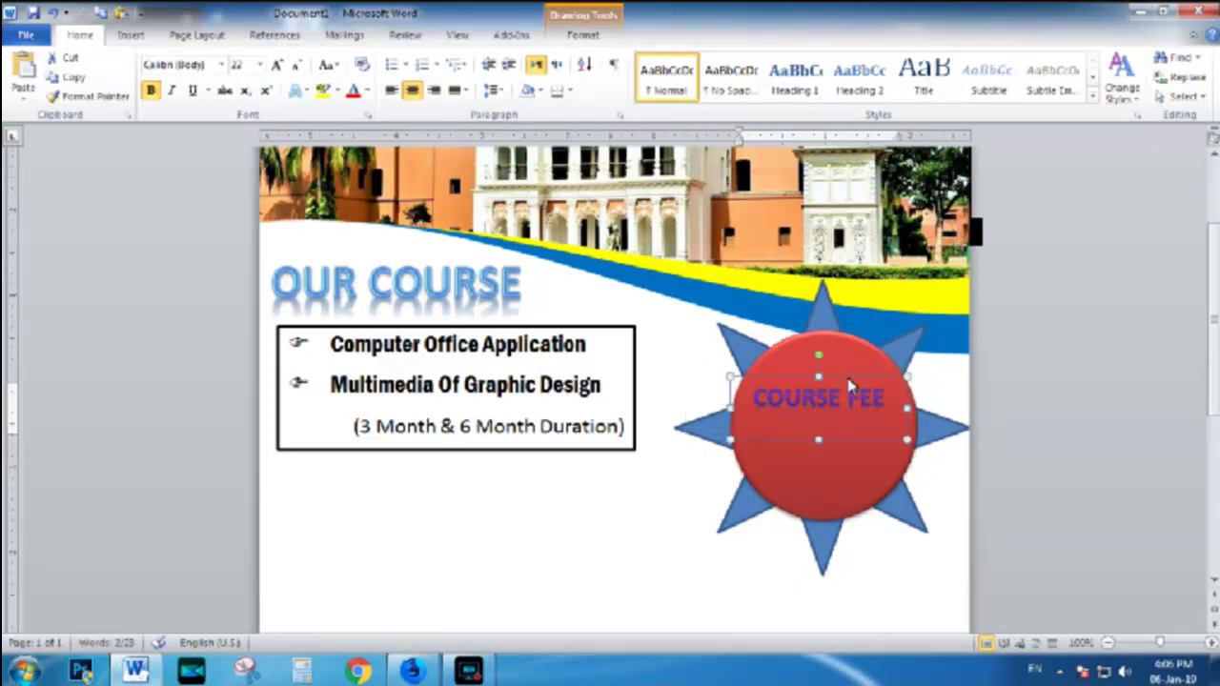
{"action": "left_click_drag", "start_coordinate": [907, 411], "coordinate": [912, 412]}
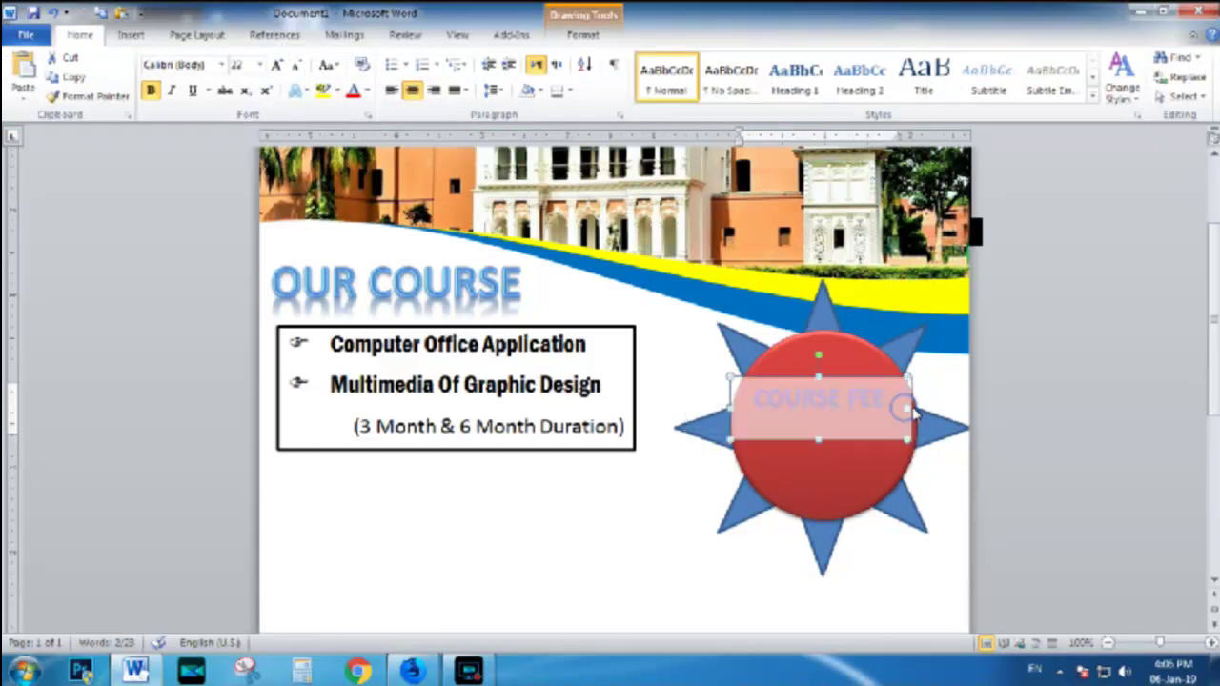
- Add 6500/- on a new line and enlarge all the badge text to 26 pt
{"action": "key", "text": "End"}
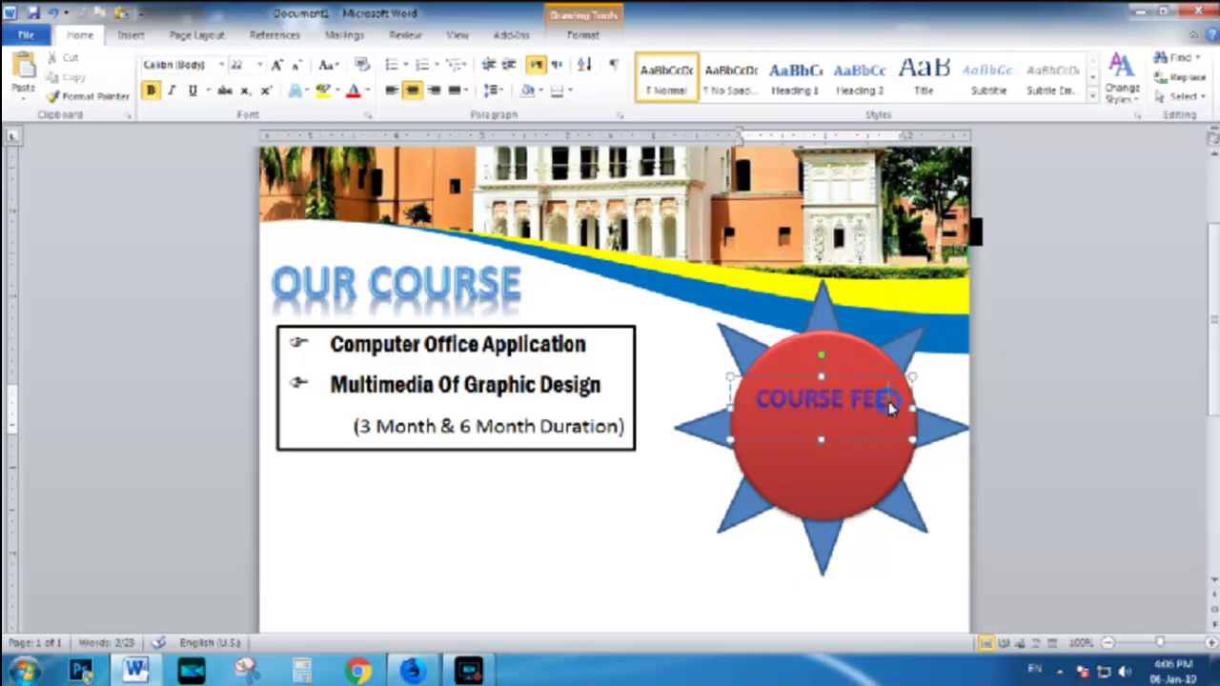
{"action": "key", "text": "Return"}
{"action": "type", "text": "6500"}
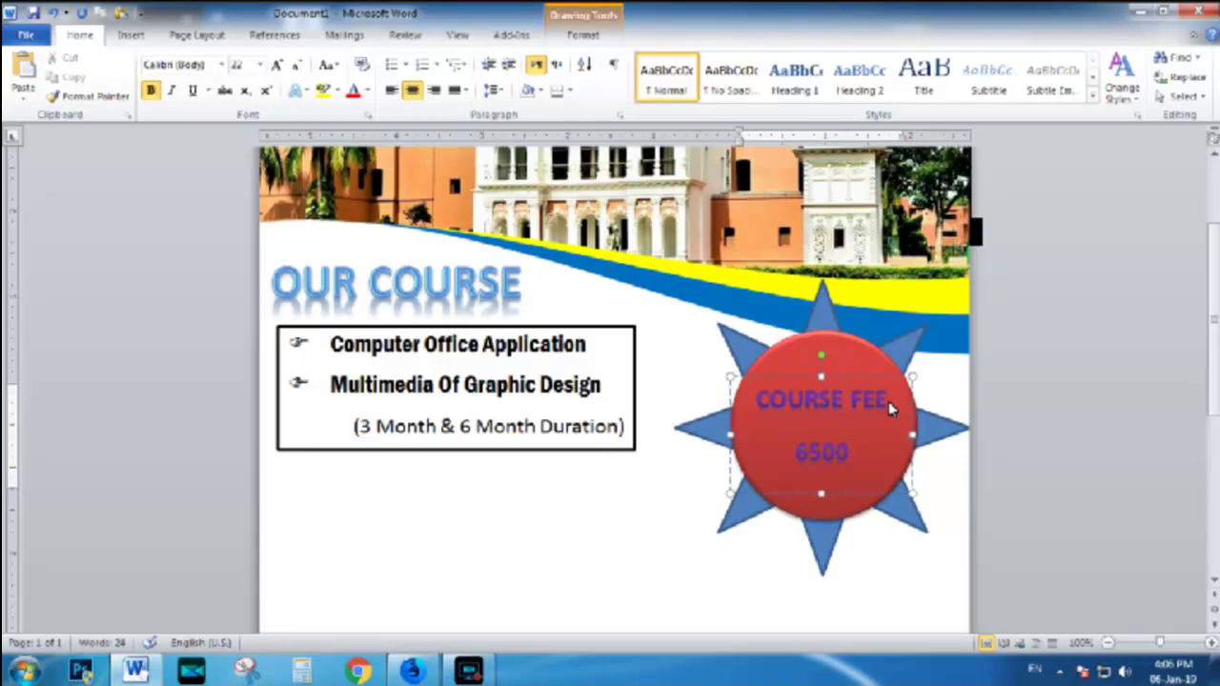
{"action": "type", "text": "/-"}
{"action": "mouse_move", "coordinate": [889, 455]}
{"action": "left_mouse_down"}
{"action": "mouse_move", "coordinate": [729, 401]}
{"action": "mouse_move", "coordinate": [855, 469]}
{"action": "left_mouse_up"}
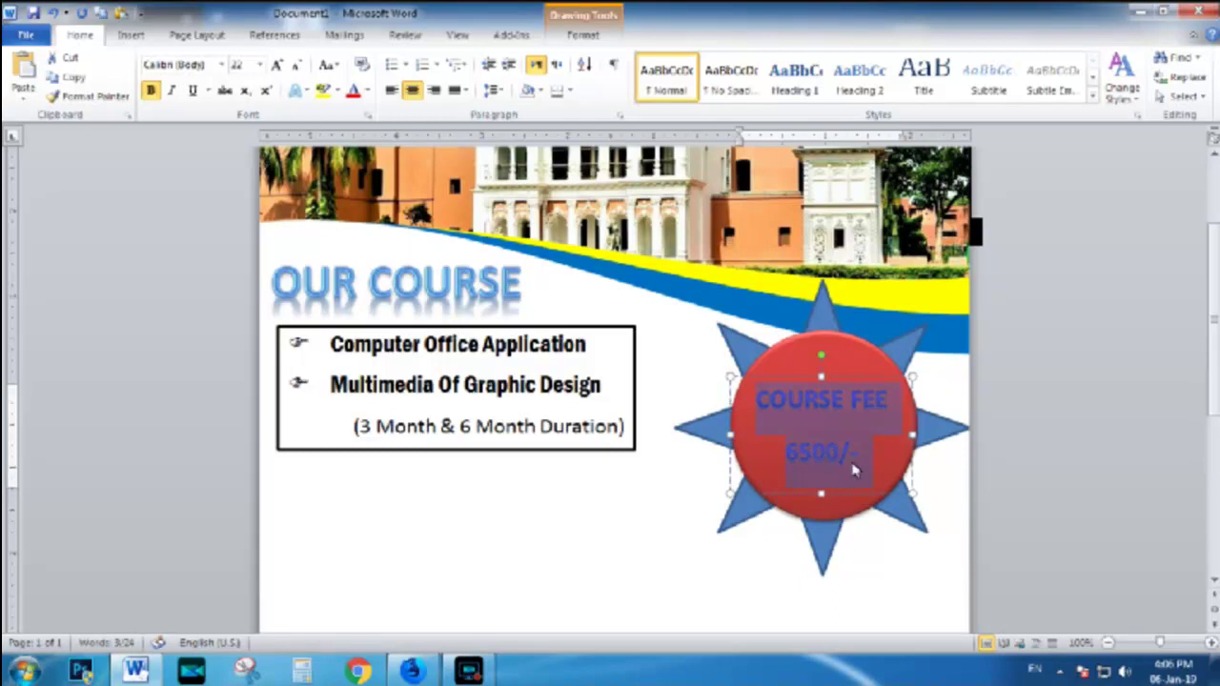
{"action": "left_click", "coordinate": [279, 69]}
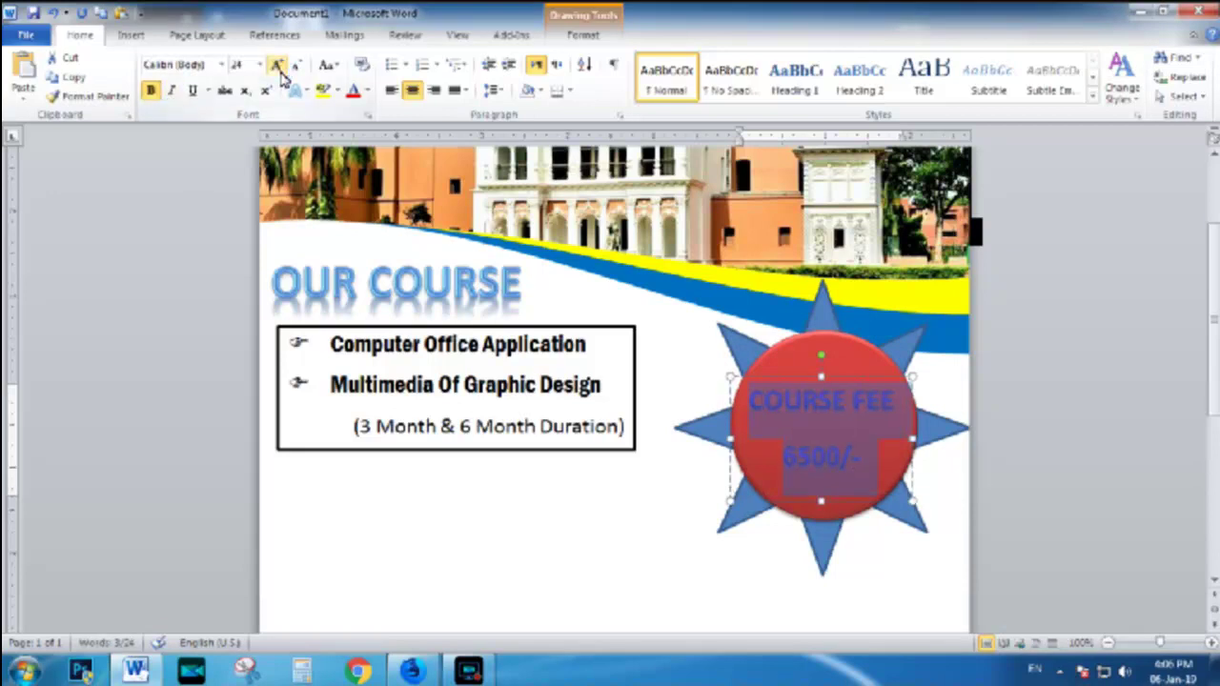
{"action": "left_click", "coordinate": [280, 72]}
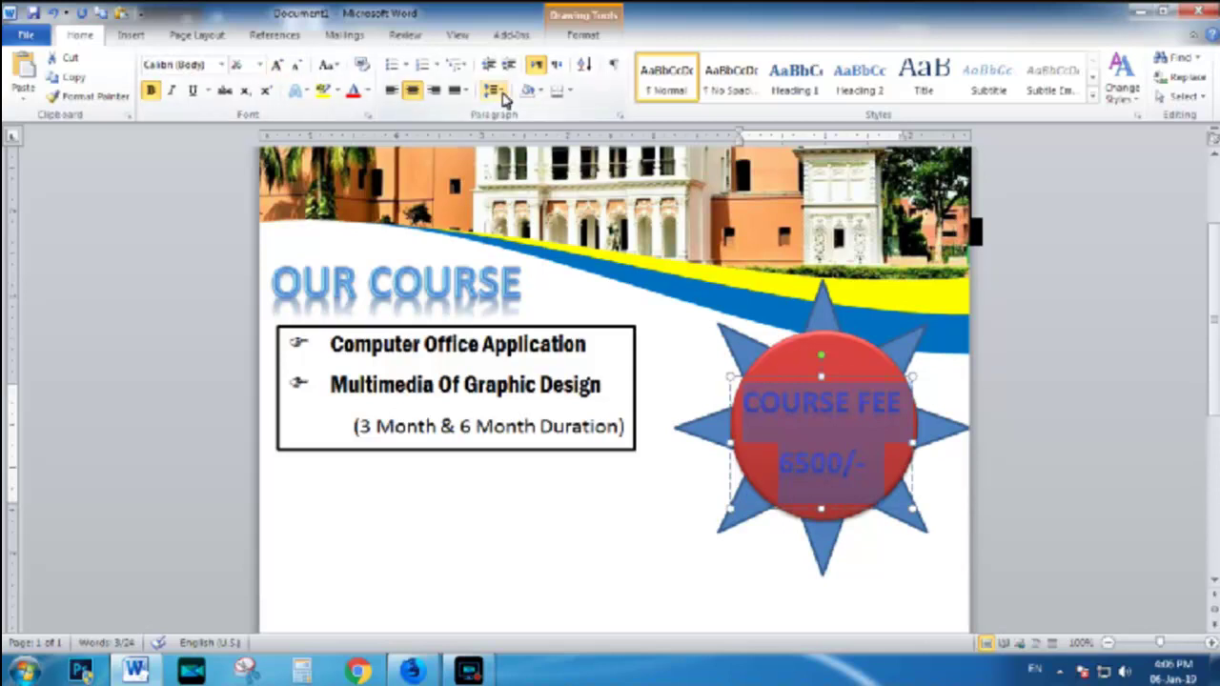
{"action": "left_click", "coordinate": [1035, 463]}
- Scroll down to the empty space above the ruins photo at the bottom of the page
{"action": "scroll", "coordinate": [1001, 468], "scroll_direction": "down", "scroll_amount": 2}
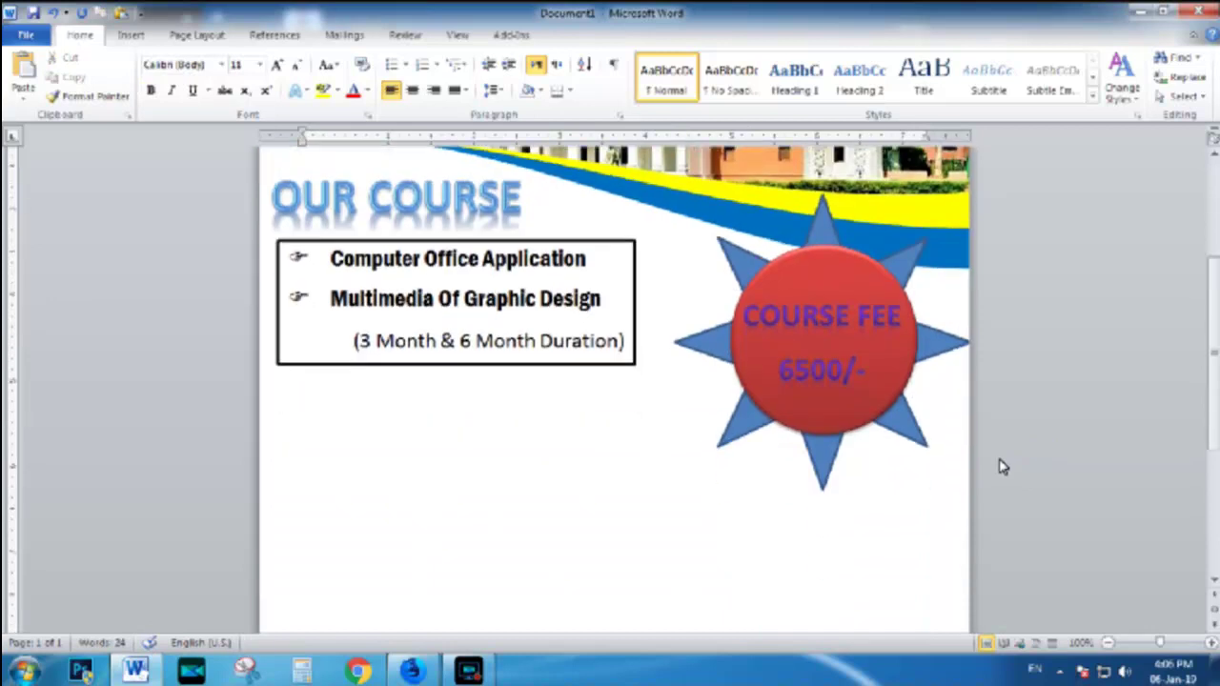
{"action": "scroll", "coordinate": [787, 401], "scroll_direction": "down", "scroll_amount": 2}
{"action": "scroll", "coordinate": [788, 401], "scroll_direction": "down", "scroll_amount": 1}
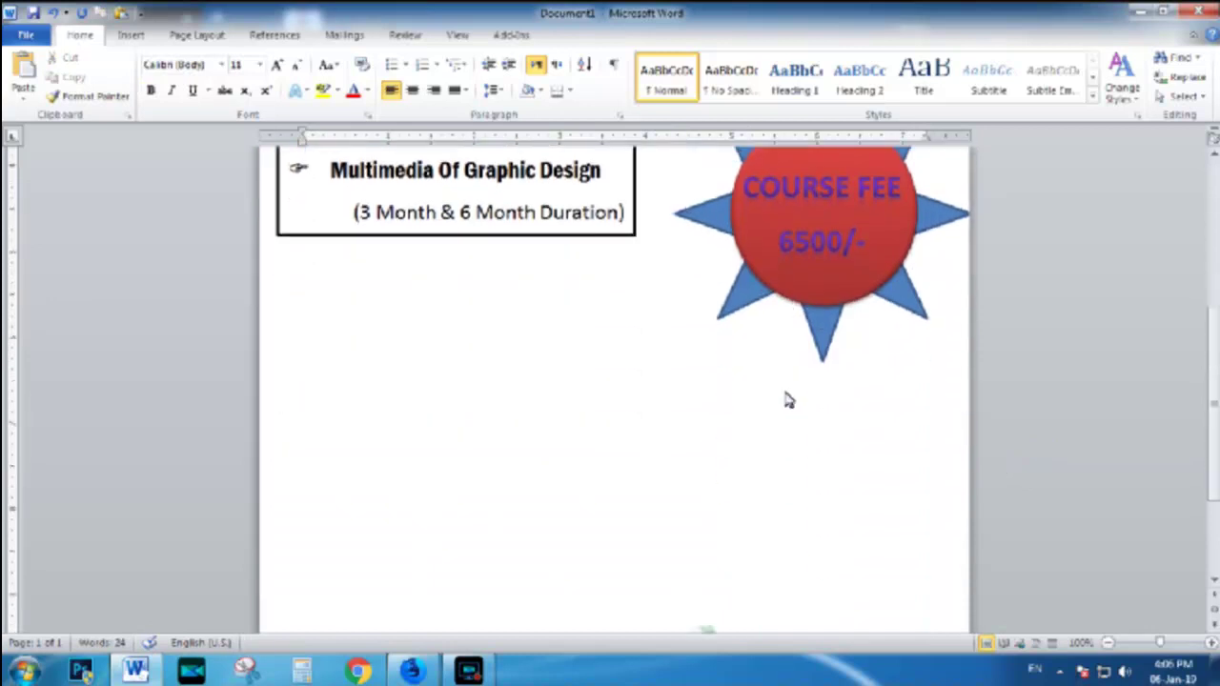
{"action": "scroll", "coordinate": [788, 400], "scroll_direction": "down", "scroll_amount": 2}
{"action": "scroll", "coordinate": [788, 400], "scroll_direction": "up", "scroll_amount": 2}
{"action": "scroll", "coordinate": [788, 400], "scroll_direction": "up", "scroll_amount": 4}
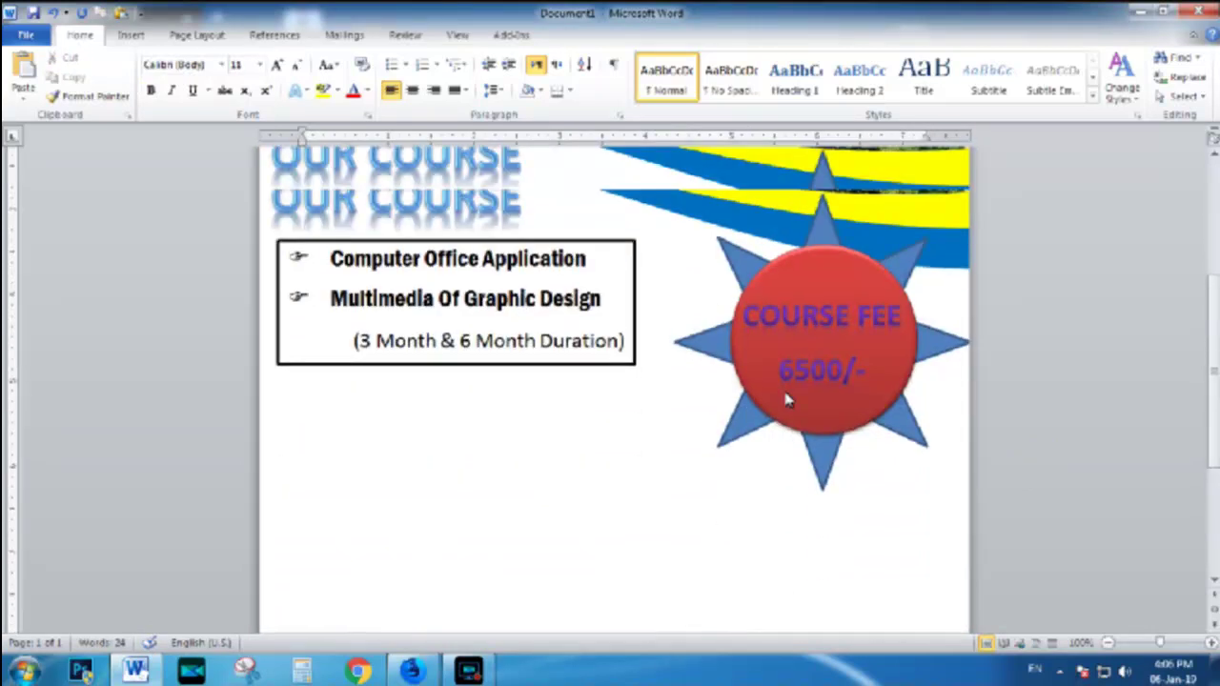
{"action": "scroll", "coordinate": [788, 400], "scroll_direction": "up", "scroll_amount": 2}
{"action": "scroll", "coordinate": [787, 400], "scroll_direction": "down", "scroll_amount": 2}
{"action": "scroll", "coordinate": [787, 400], "scroll_direction": "down", "scroll_amount": 1}
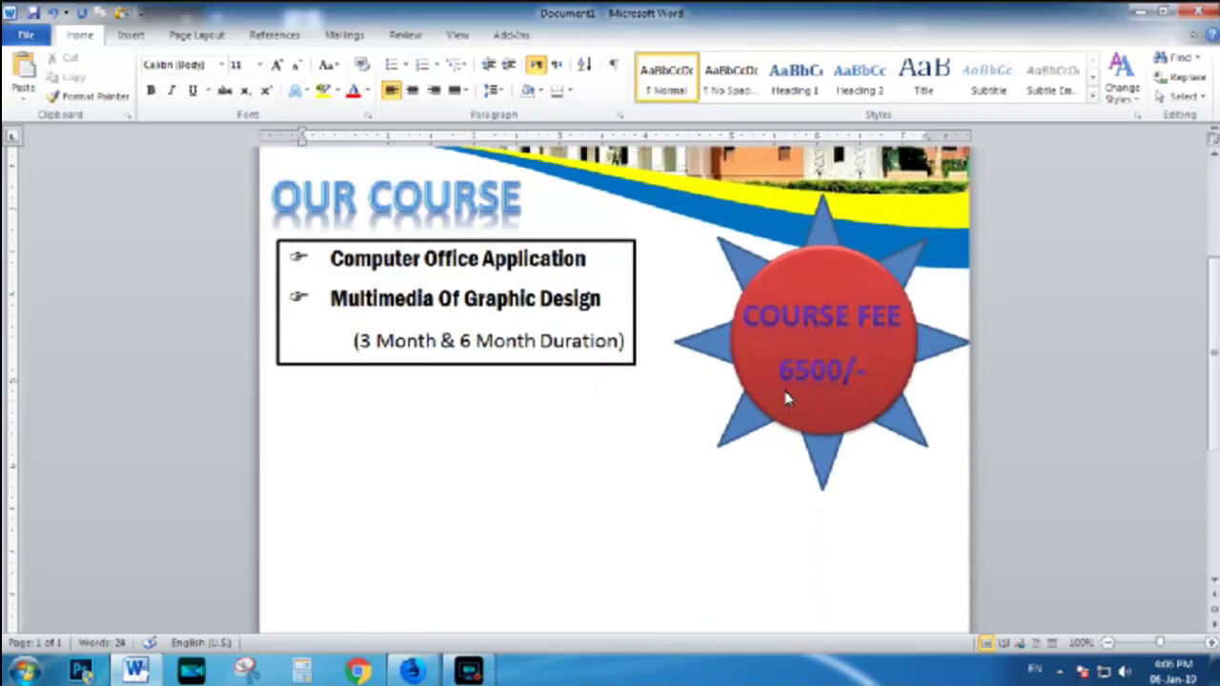
{"action": "scroll", "coordinate": [787, 401], "scroll_direction": "down", "scroll_amount": 1}
{"action": "scroll", "coordinate": [788, 400], "scroll_direction": "down", "scroll_amount": 1}
{"action": "scroll", "coordinate": [787, 400], "scroll_direction": "down", "scroll_amount": 2}
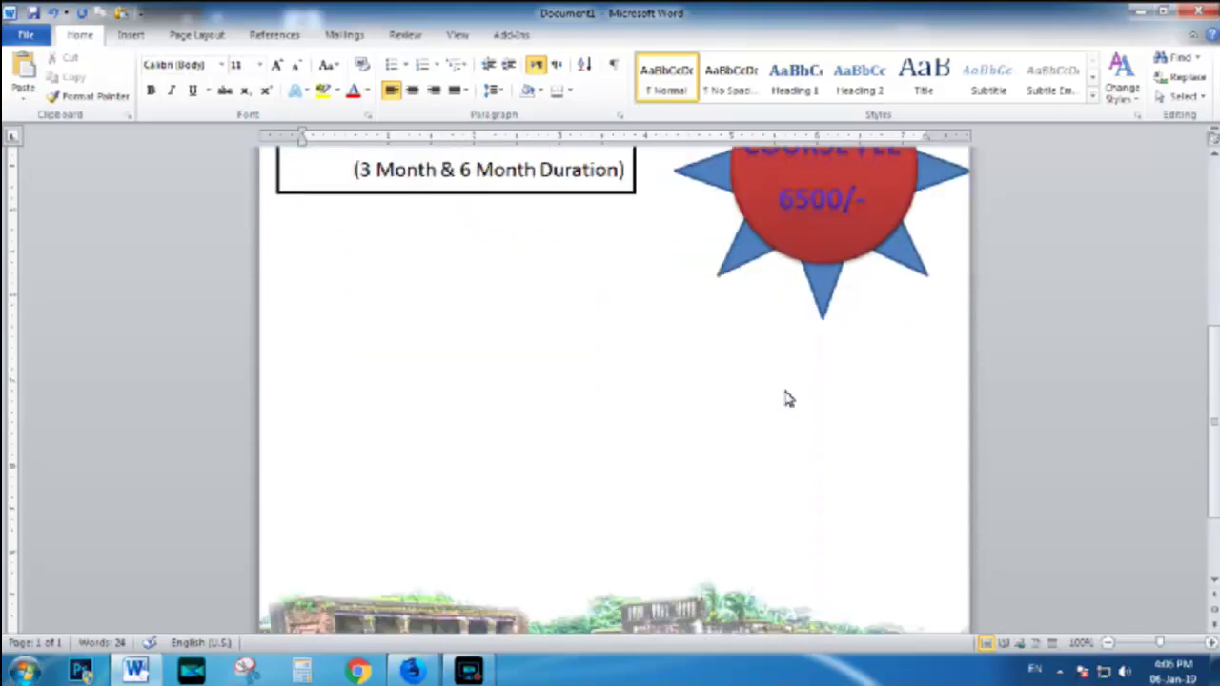
{"action": "scroll", "coordinate": [788, 400], "scroll_direction": "down", "scroll_amount": 2}
- Draw a roughly 2.88" by 2.63" rectangle under the fee starburst, widened toward the left
{"action": "left_click", "coordinate": [128, 36]}
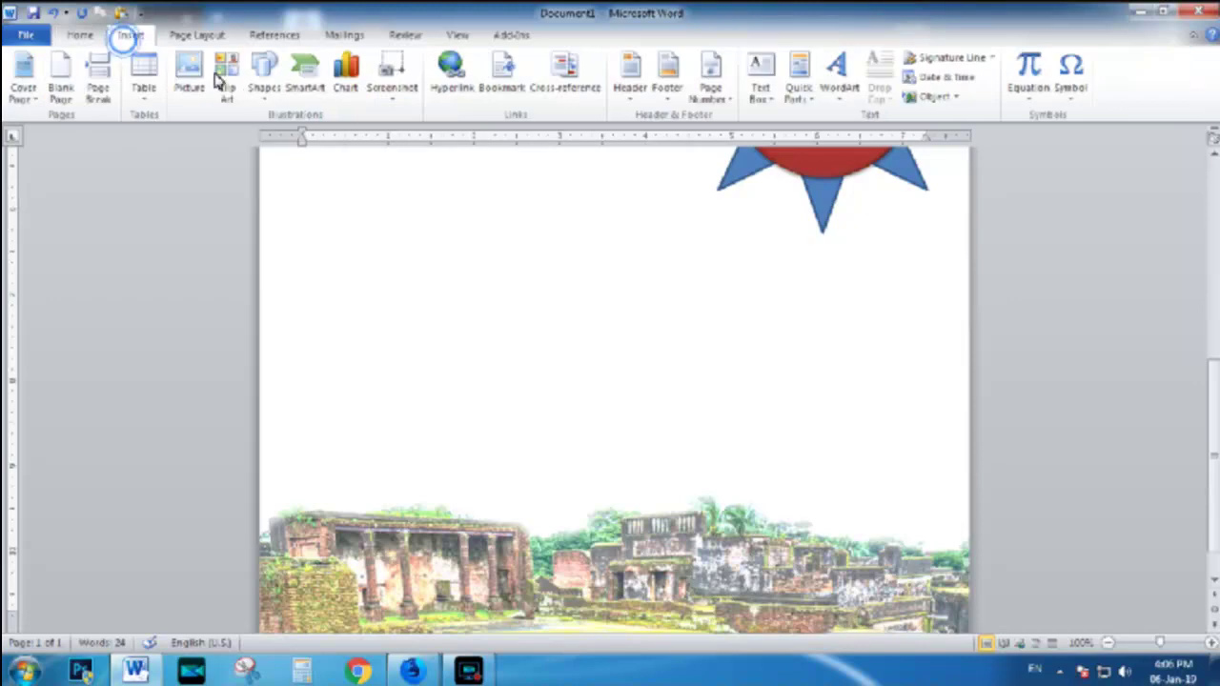
{"action": "left_click", "coordinate": [270, 103]}
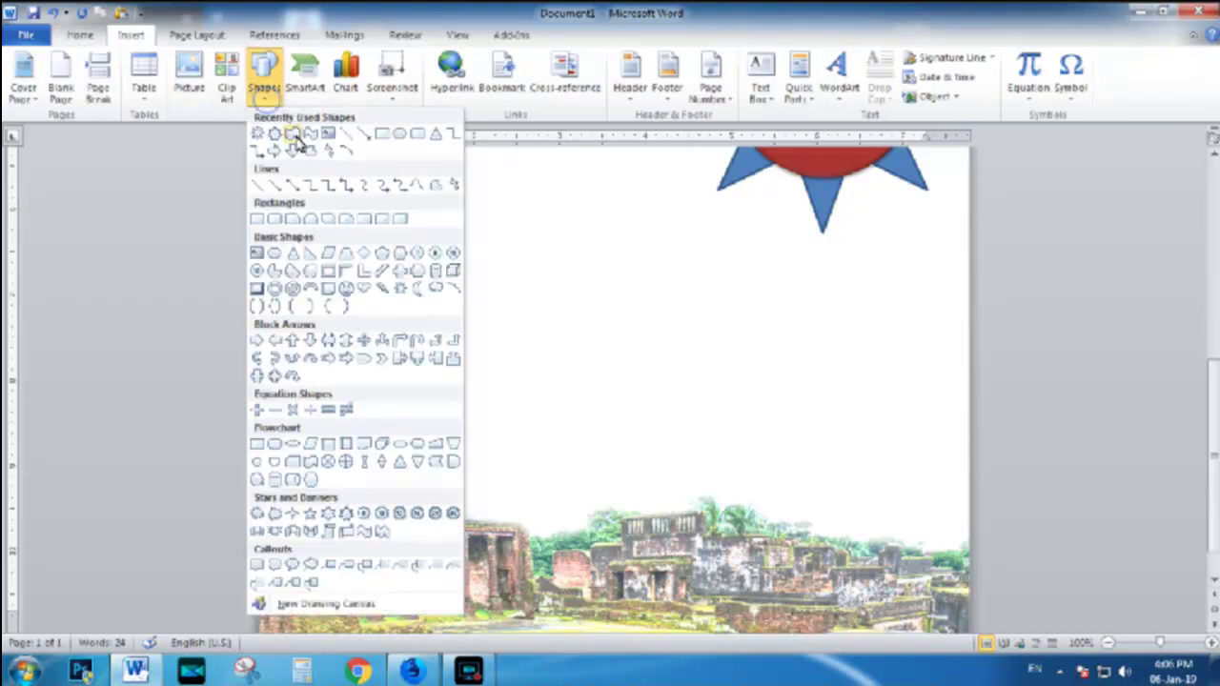
{"action": "left_click", "coordinate": [386, 141]}
{"action": "left_click", "coordinate": [739, 239]}
{"action": "left_click_drag", "start_coordinate": [773, 307], "coordinate": [934, 520]}
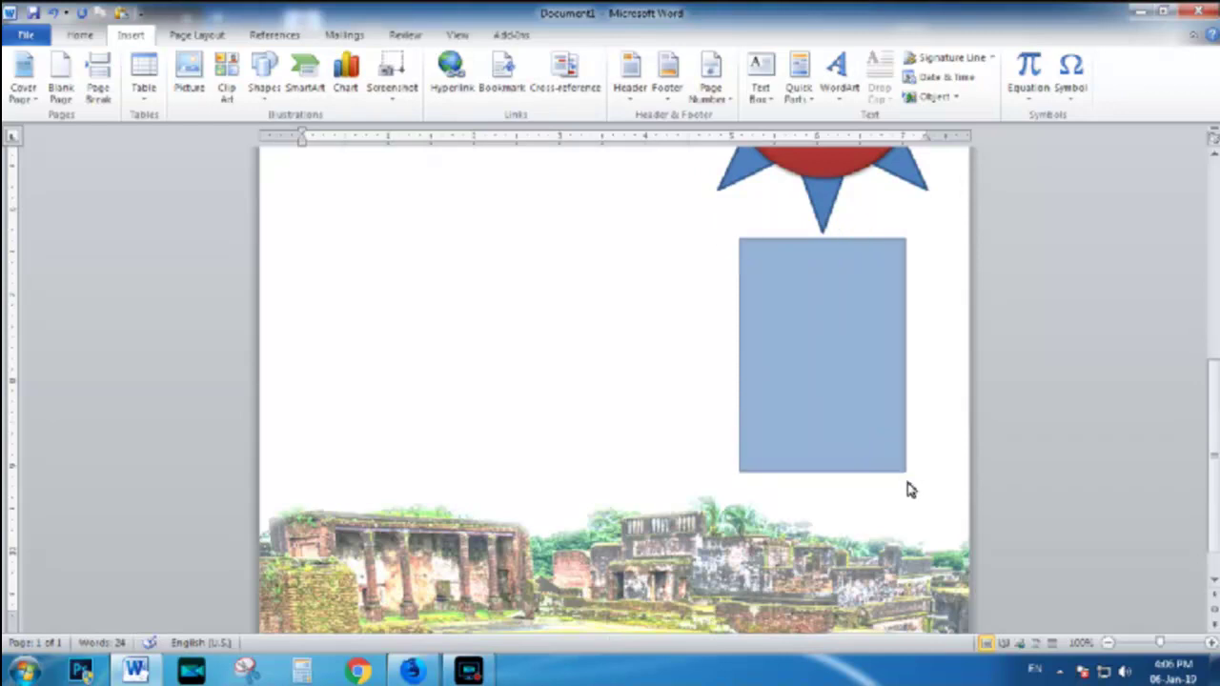
{"action": "left_click_drag", "start_coordinate": [934, 520], "coordinate": [943, 502]}
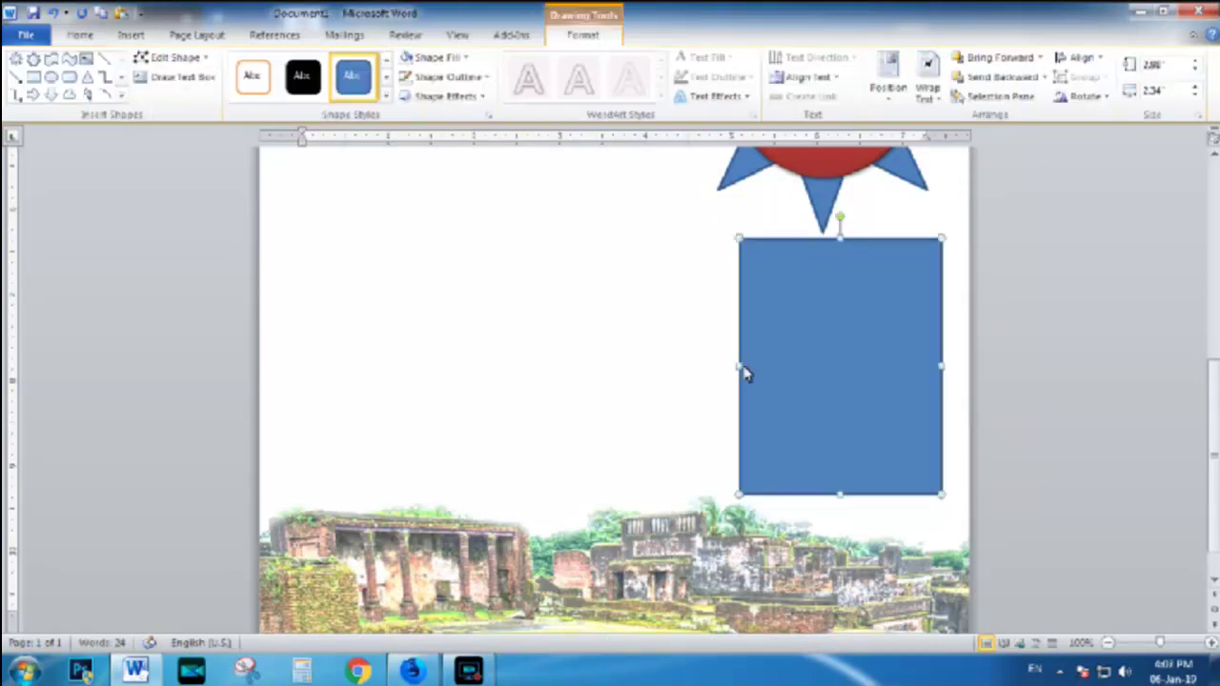
{"action": "left_click_drag", "start_coordinate": [741, 369], "coordinate": [715, 370]}
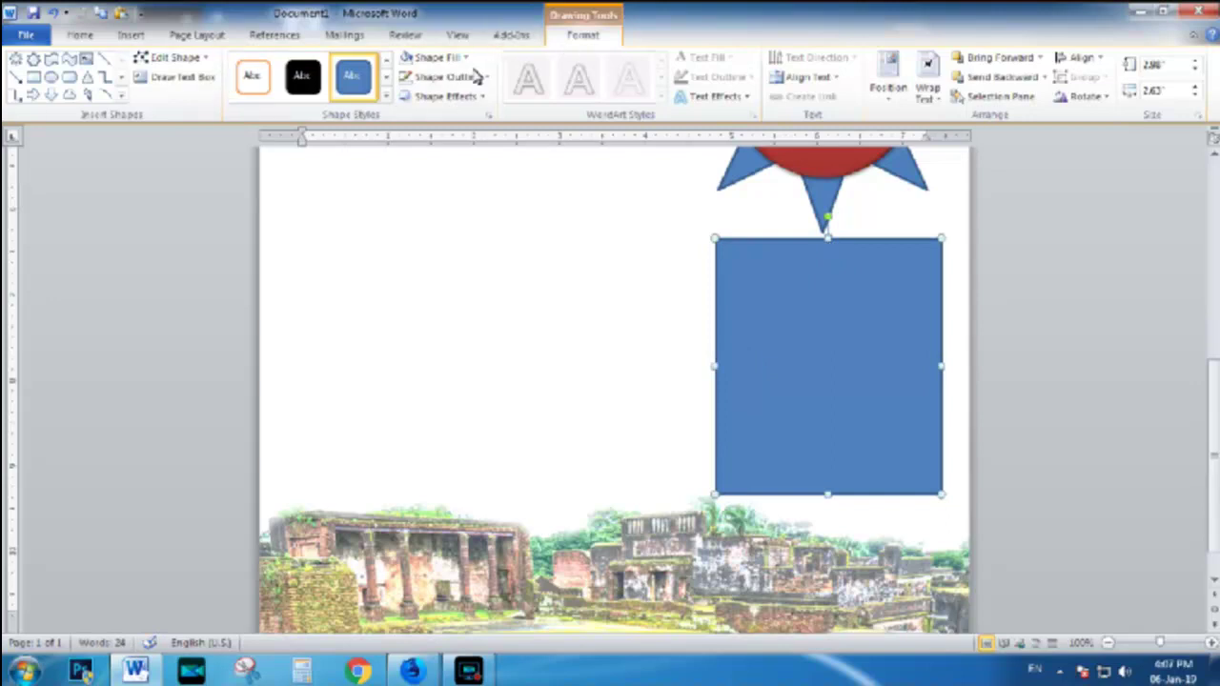
- Edit the rectangle's points so its top edge bends into a gentle downward curve
{"action": "left_click", "coordinate": [170, 58]}
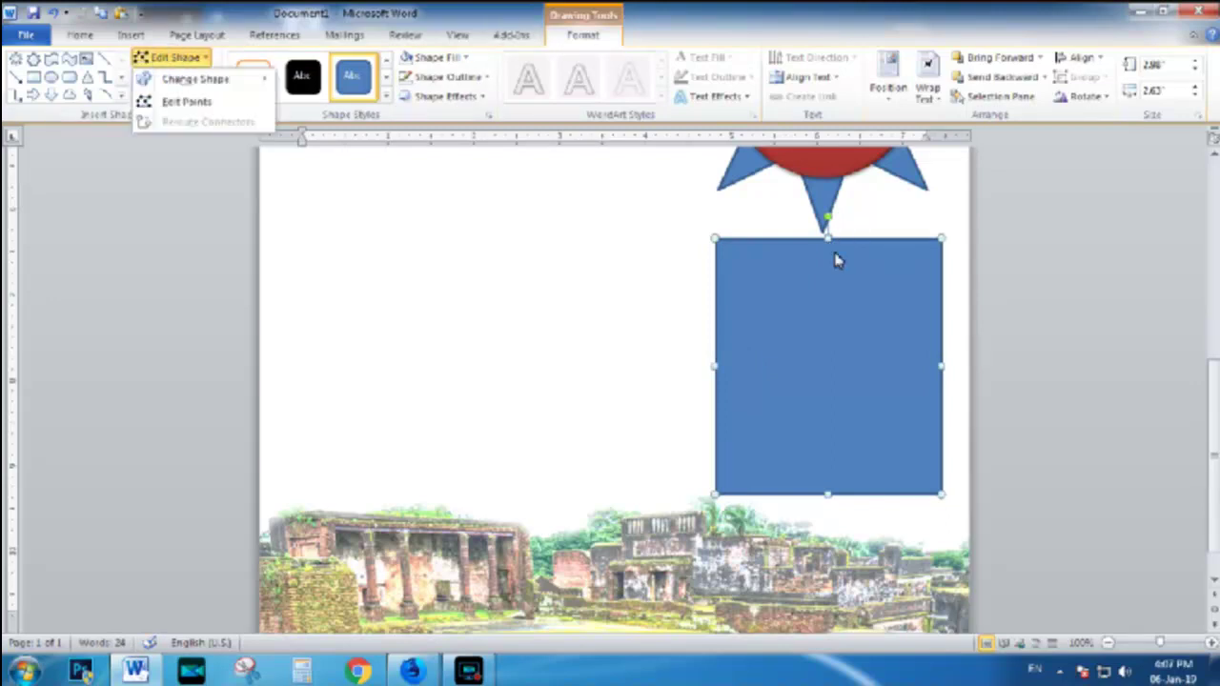
{"action": "left_click", "coordinate": [186, 101]}
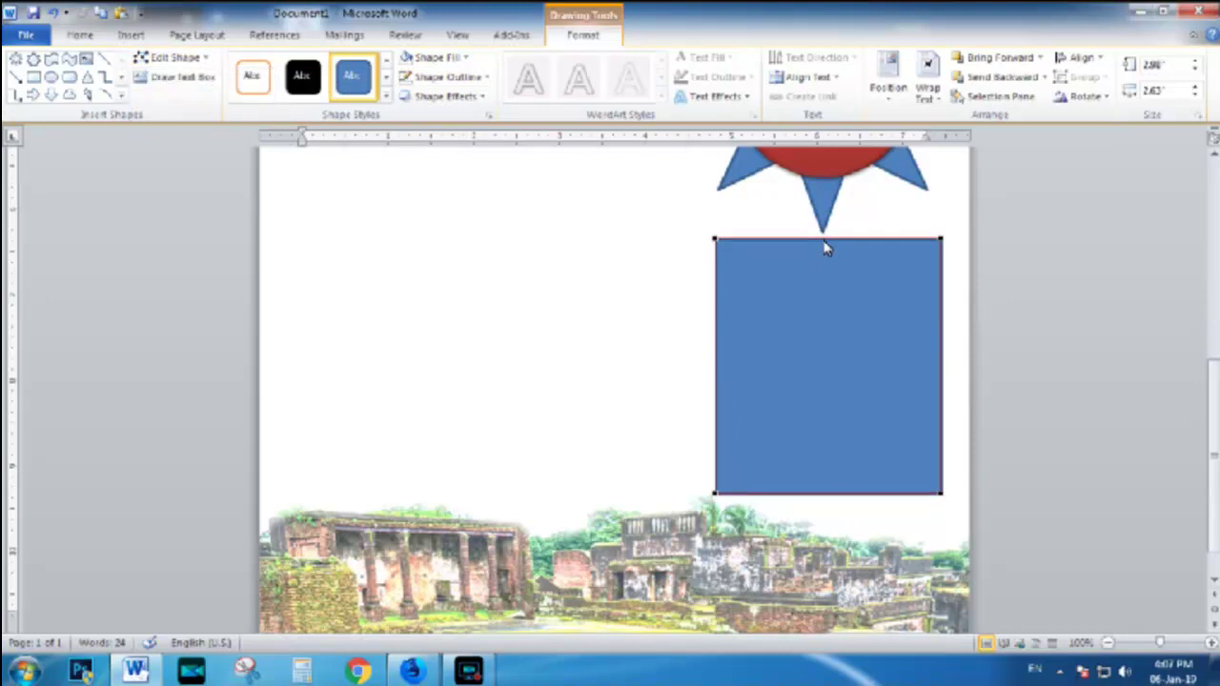
{"action": "left_click_drag", "start_coordinate": [825, 252], "coordinate": [833, 282]}
{"action": "left_click_drag", "start_coordinate": [831, 274], "coordinate": [831, 277]}
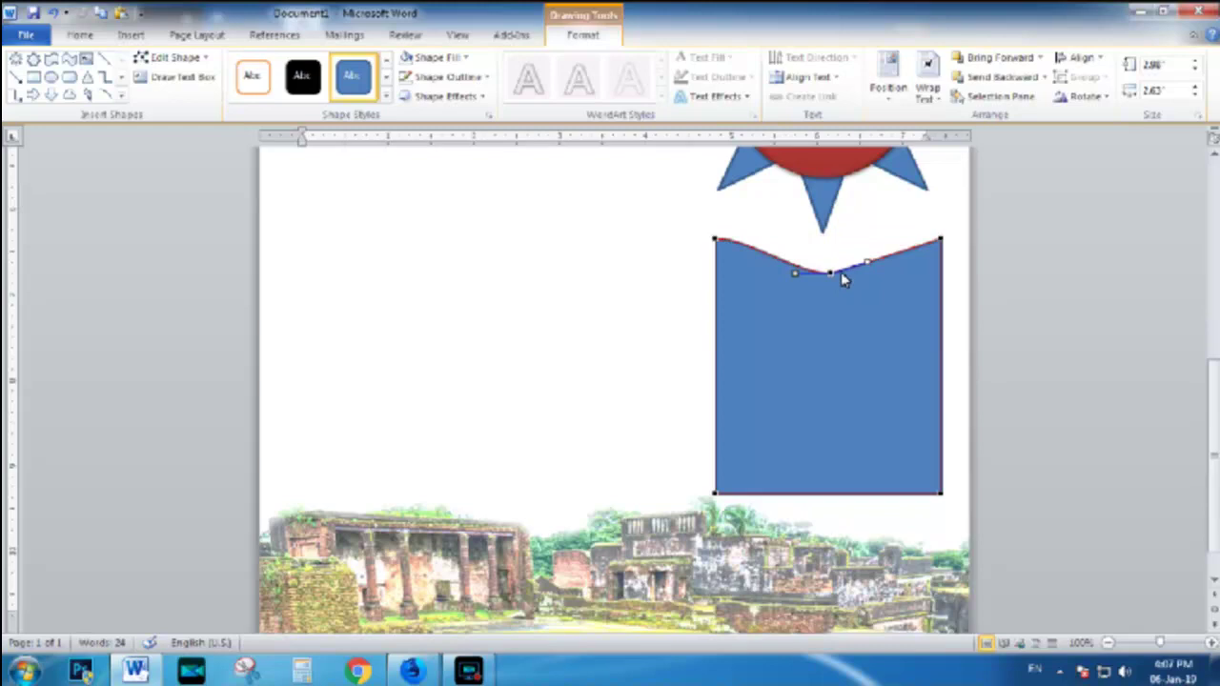
{"action": "left_click", "coordinate": [831, 274]}
{"action": "left_click_drag", "start_coordinate": [835, 271], "coordinate": [805, 280]}
{"action": "left_click_drag", "start_coordinate": [870, 259], "coordinate": [877, 272]}
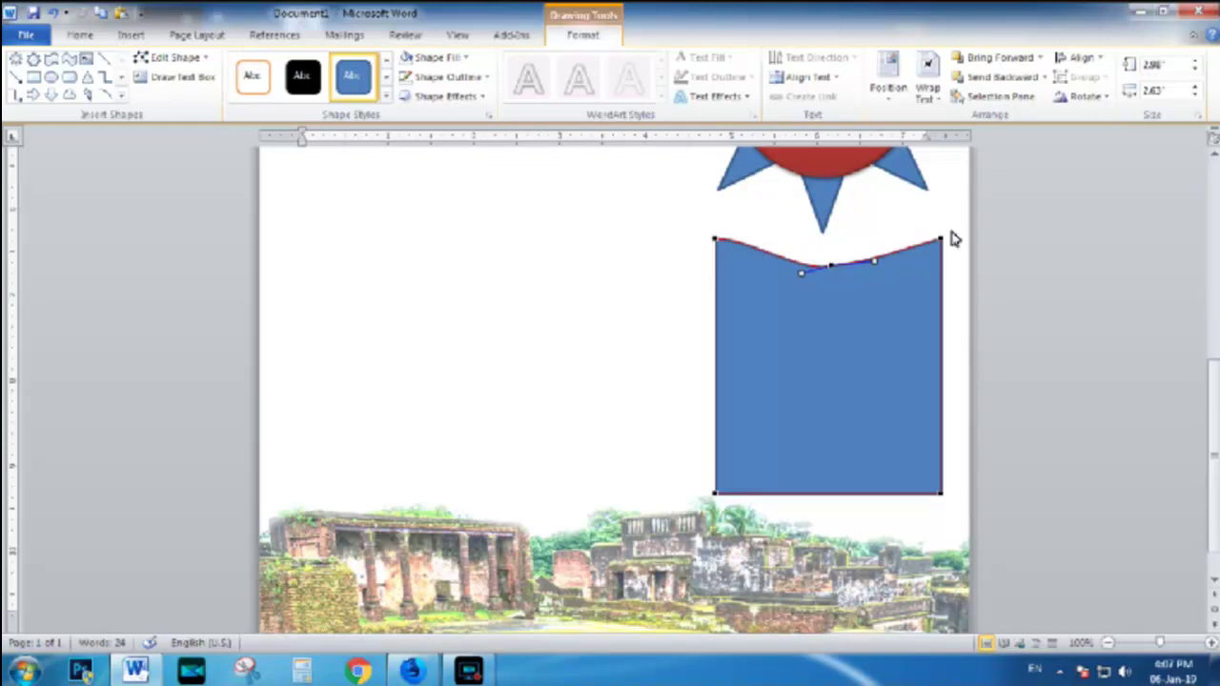
{"action": "left_click", "coordinate": [629, 284]}
{"action": "scroll", "coordinate": [639, 276], "scroll_direction": "up", "scroll_amount": 6}
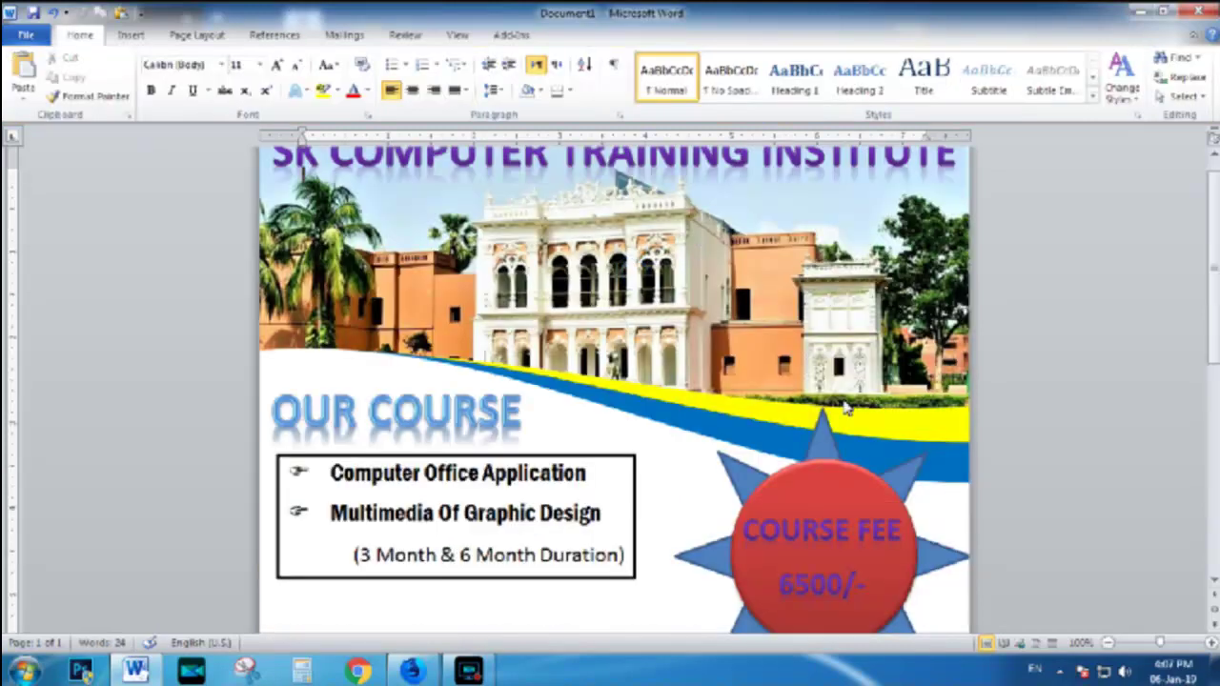
{"action": "scroll", "coordinate": [887, 360], "scroll_direction": "down", "scroll_amount": 7}
- Apply the green shape style to the wavy-topped blue panel
{"action": "left_click", "coordinate": [829, 359]}
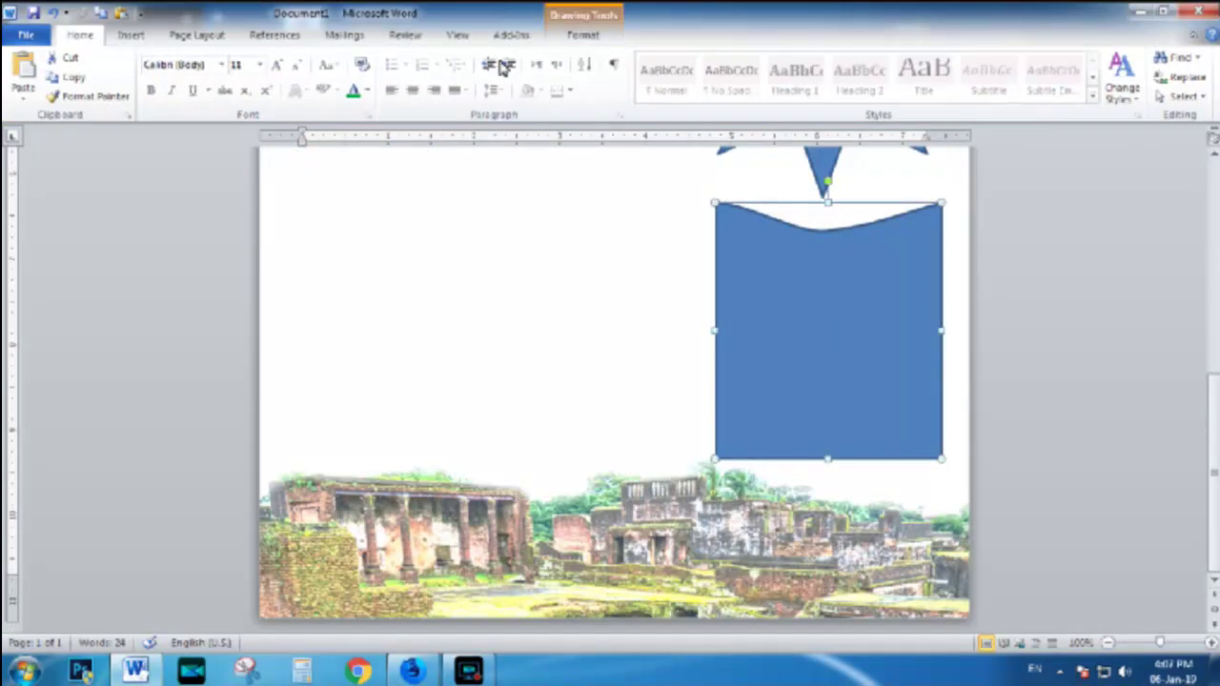
{"action": "left_click", "coordinate": [568, 39]}
{"action": "left_click", "coordinate": [385, 97]}
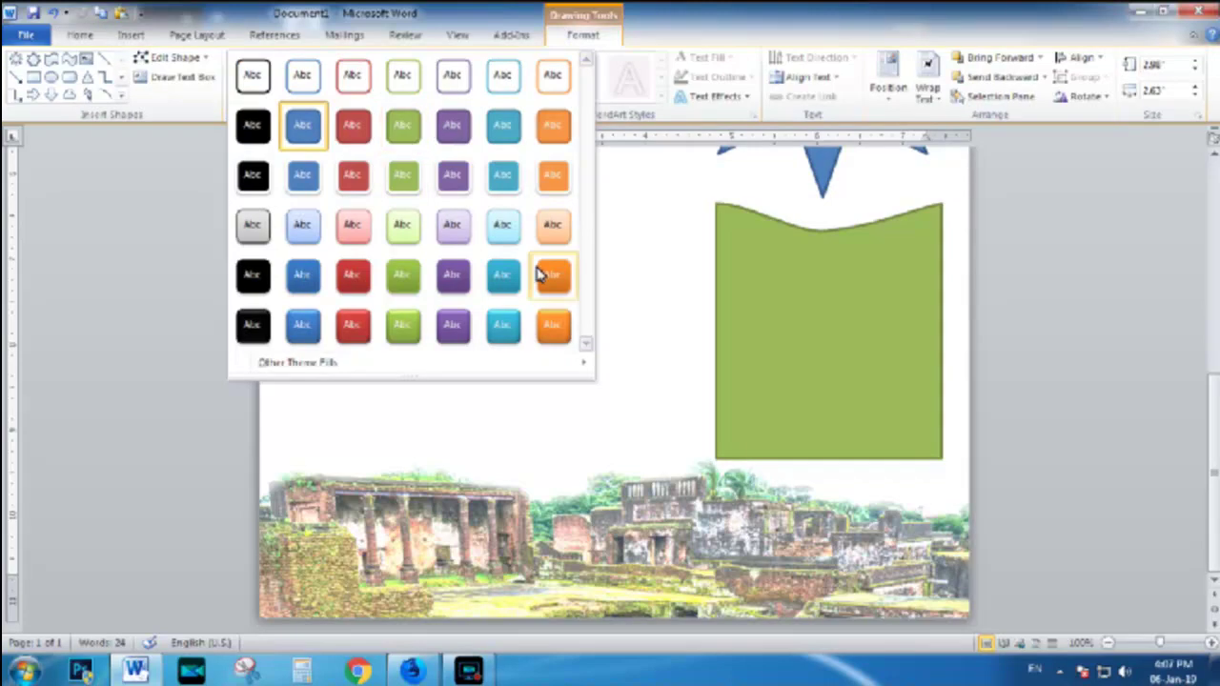
{"action": "left_click", "coordinate": [405, 124]}
{"action": "left_click", "coordinate": [623, 302]}
{"action": "left_click", "coordinate": [825, 329]}
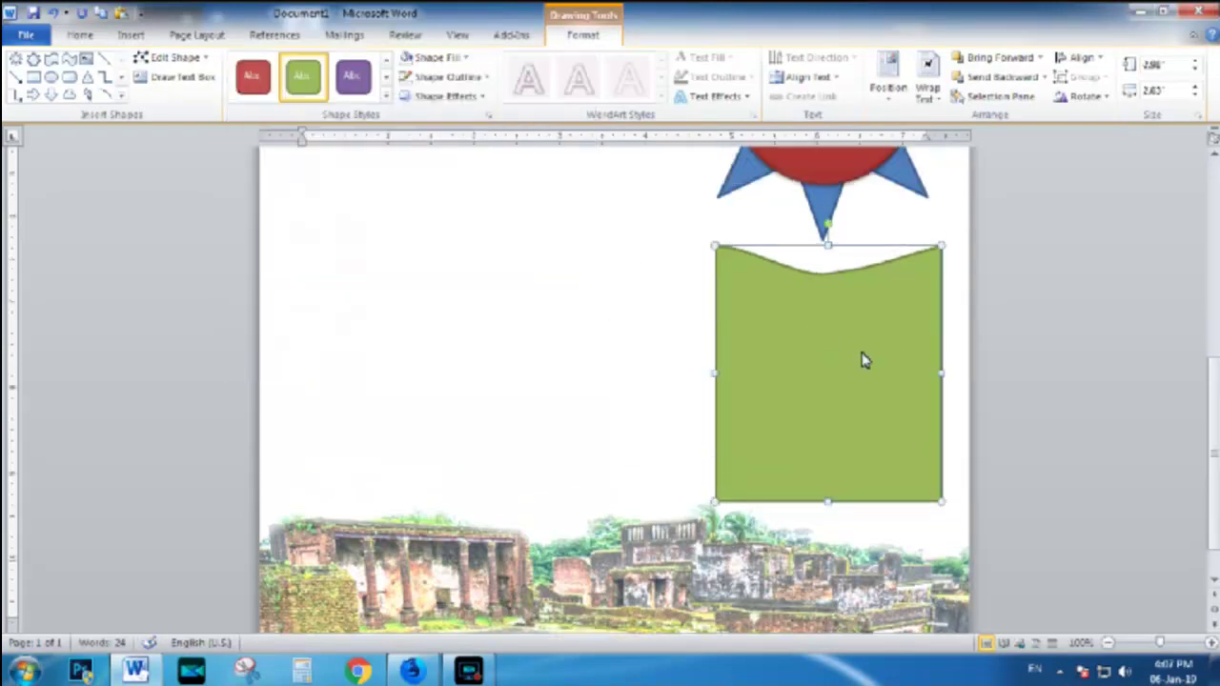
- Type 'Institute Address:' inside the green panel with the institute's postal address below it
{"action": "right_click", "coordinate": [849, 347]}
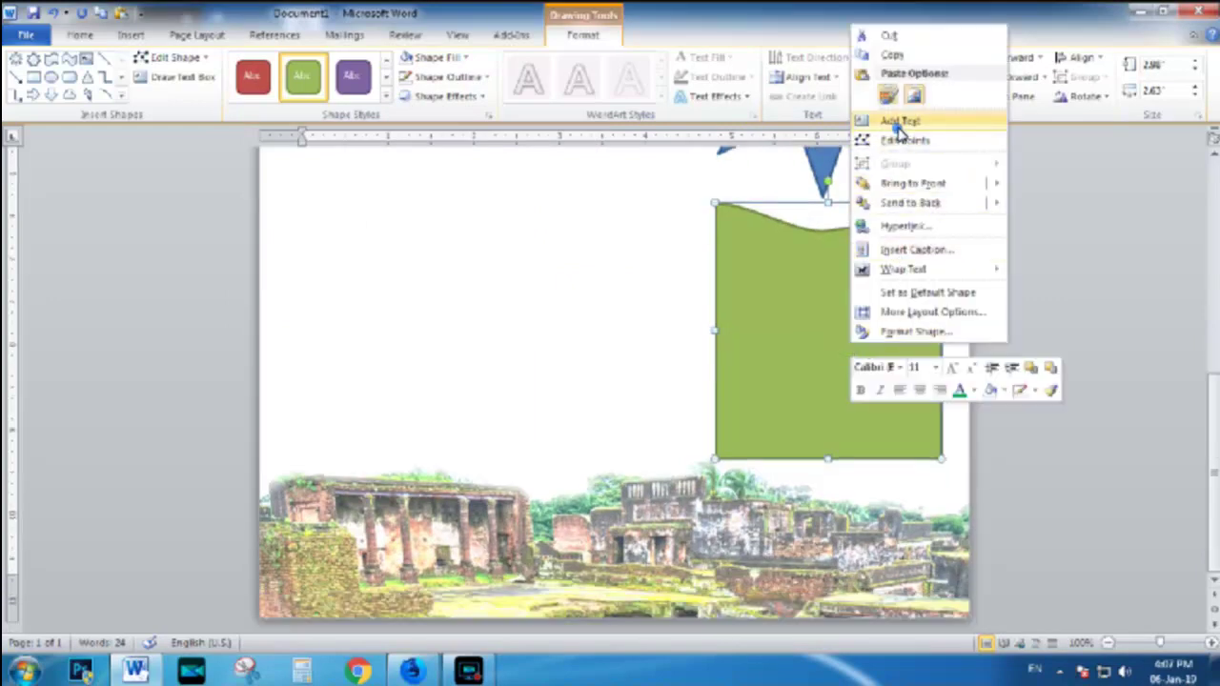
{"action": "left_click", "coordinate": [899, 122]}
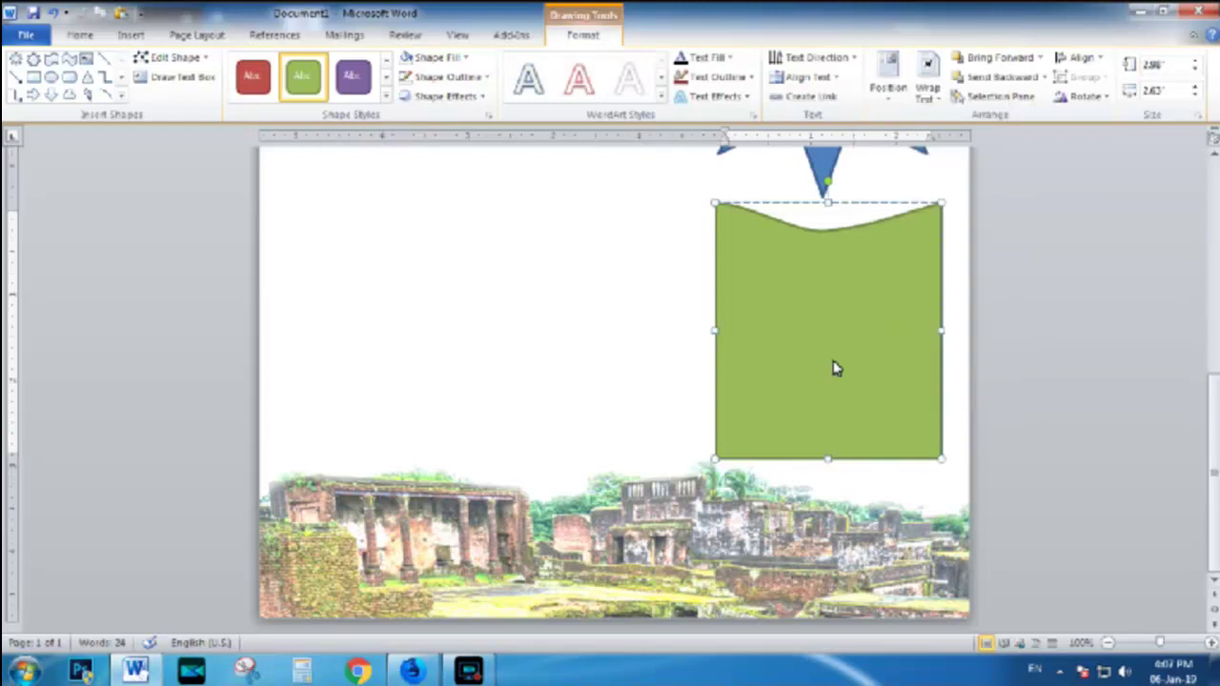
{"action": "left_click", "coordinate": [833, 360]}
{"action": "type", "text": "Institute Address:"}
{"action": "key", "text": "Return"}
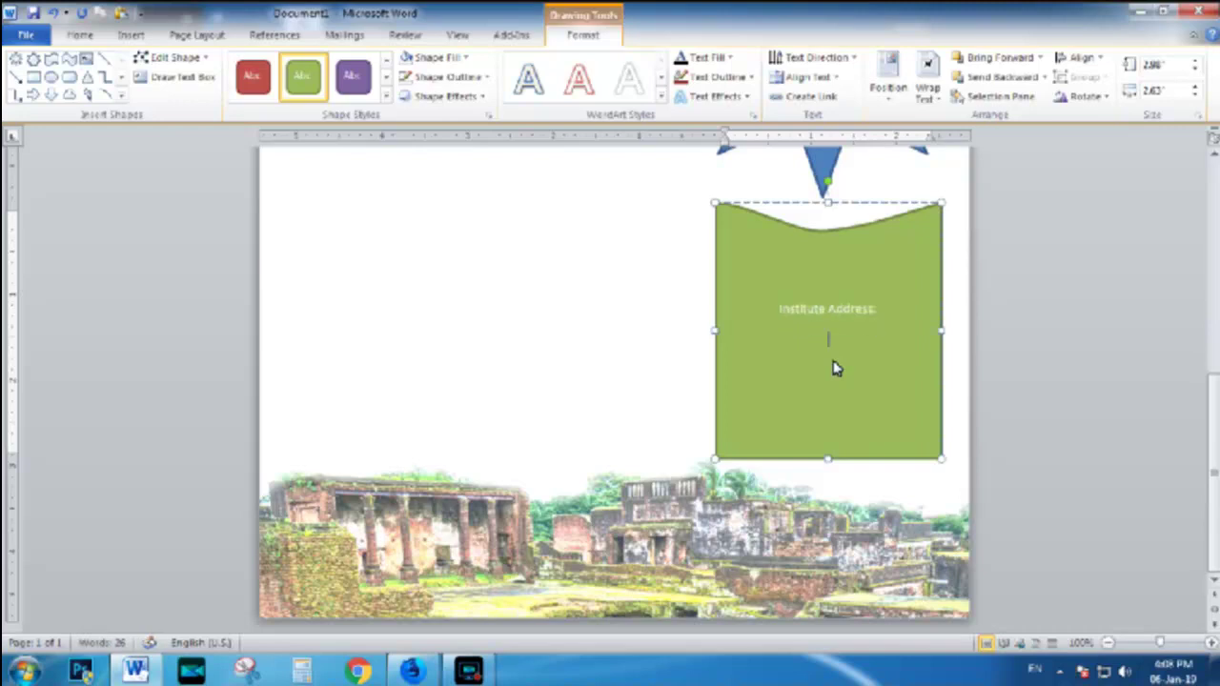
{"action": "key", "text": "BackSpace"}
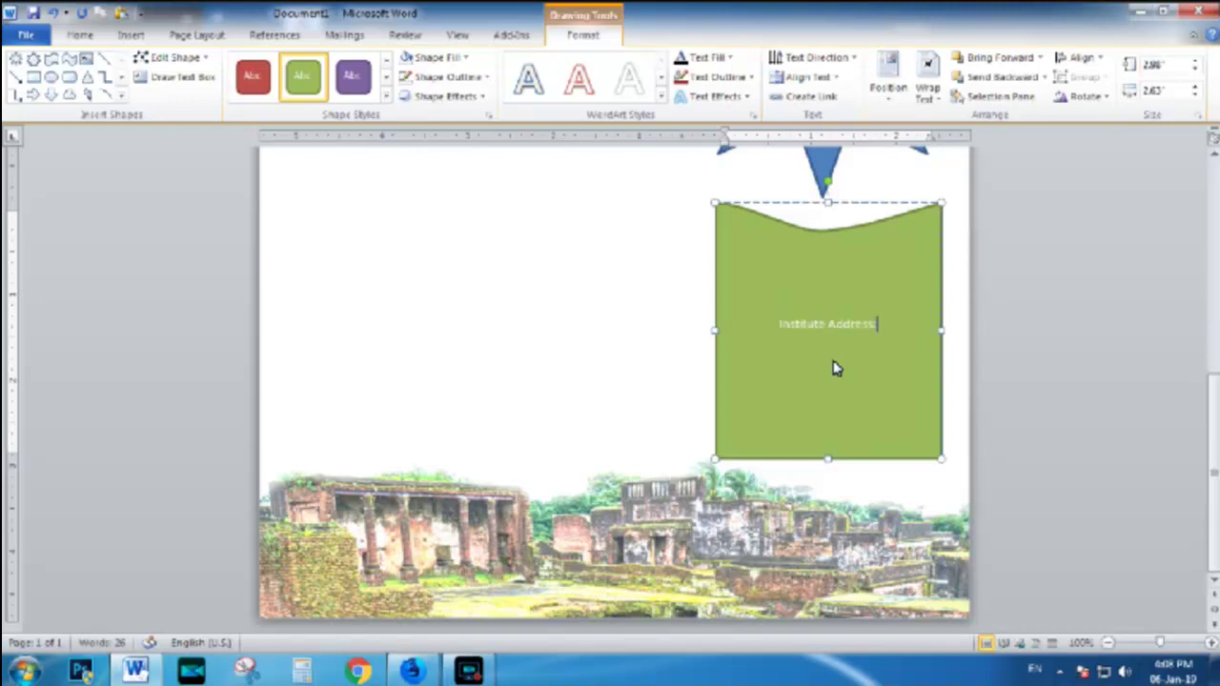
{"action": "key", "text": "Return"}
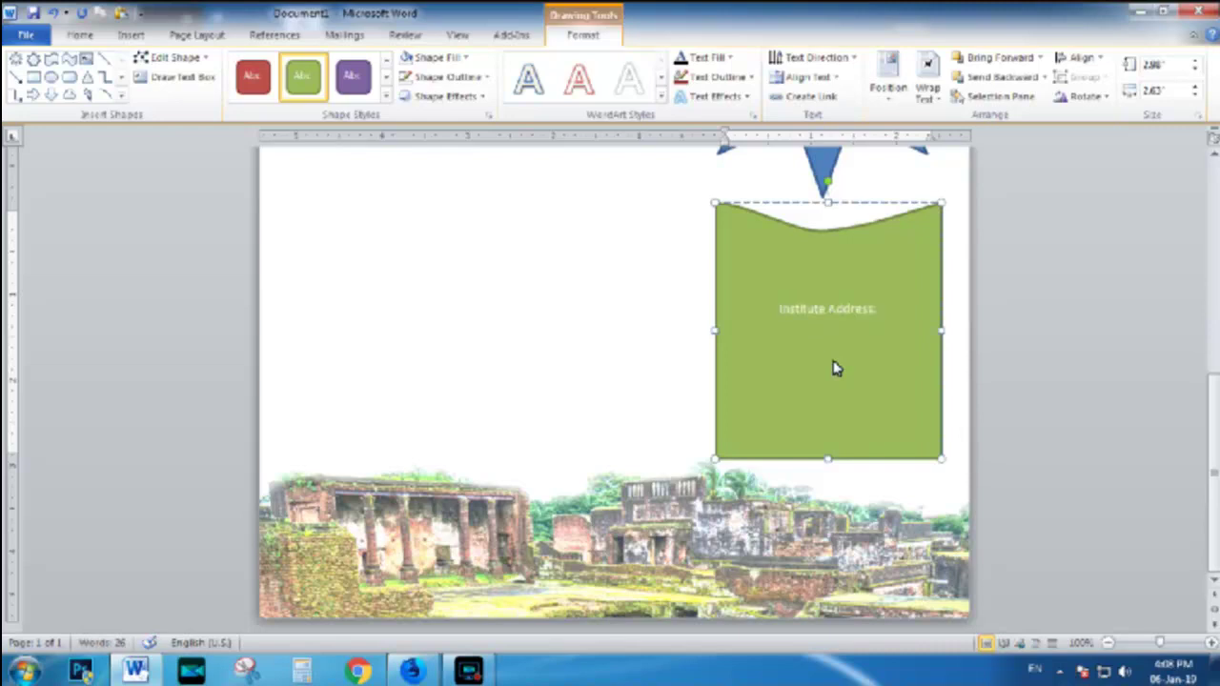
{"action": "type", "text": "Ma"}
{"action": "type", "text": "a"}
{"action": "type", "text": ", "}
{"action": "type", "text": "Arabazar"}
{"action": "type", "text": ", Narayanganj"}
{"action": "type", "text": "."}
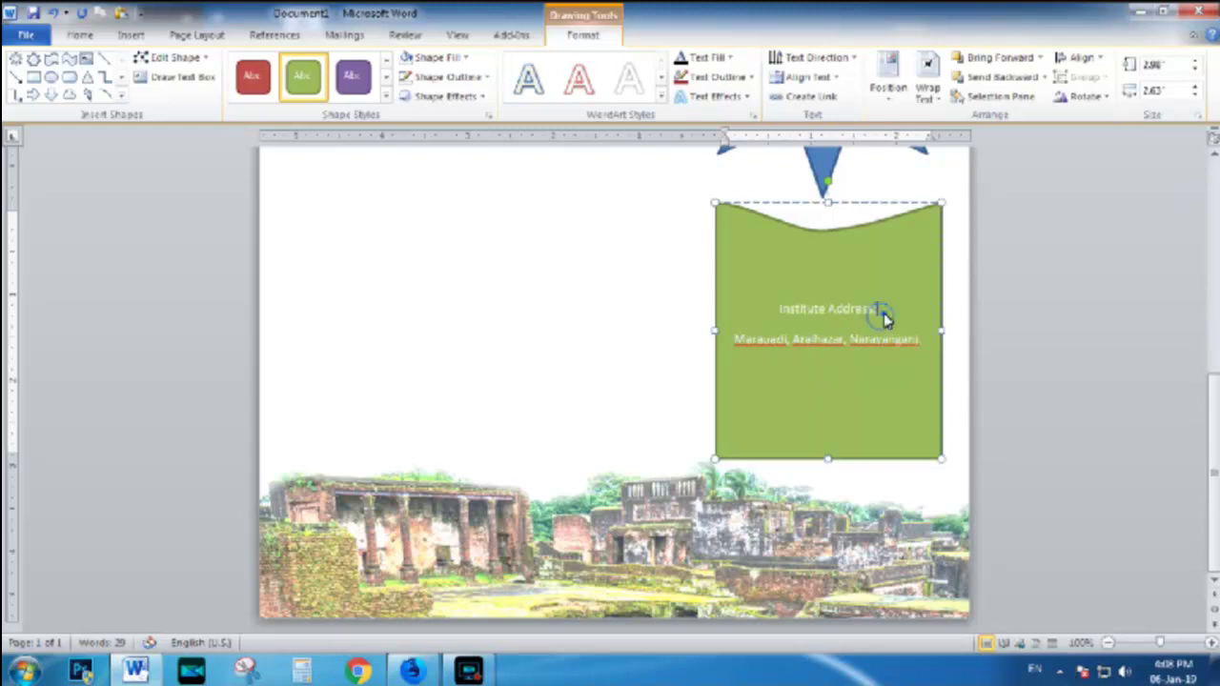
- Make the Institute Address: heading bold
{"action": "left_click_drag", "start_coordinate": [883, 313], "coordinate": [748, 321]}
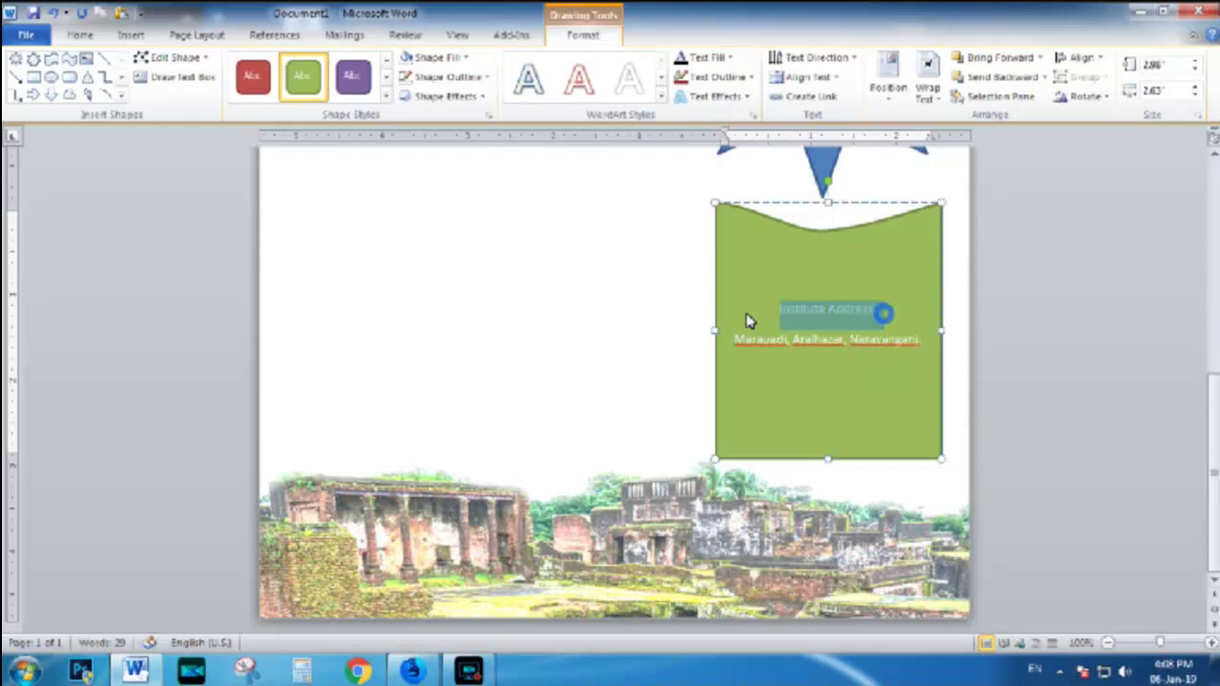
{"action": "left_click", "coordinate": [82, 35]}
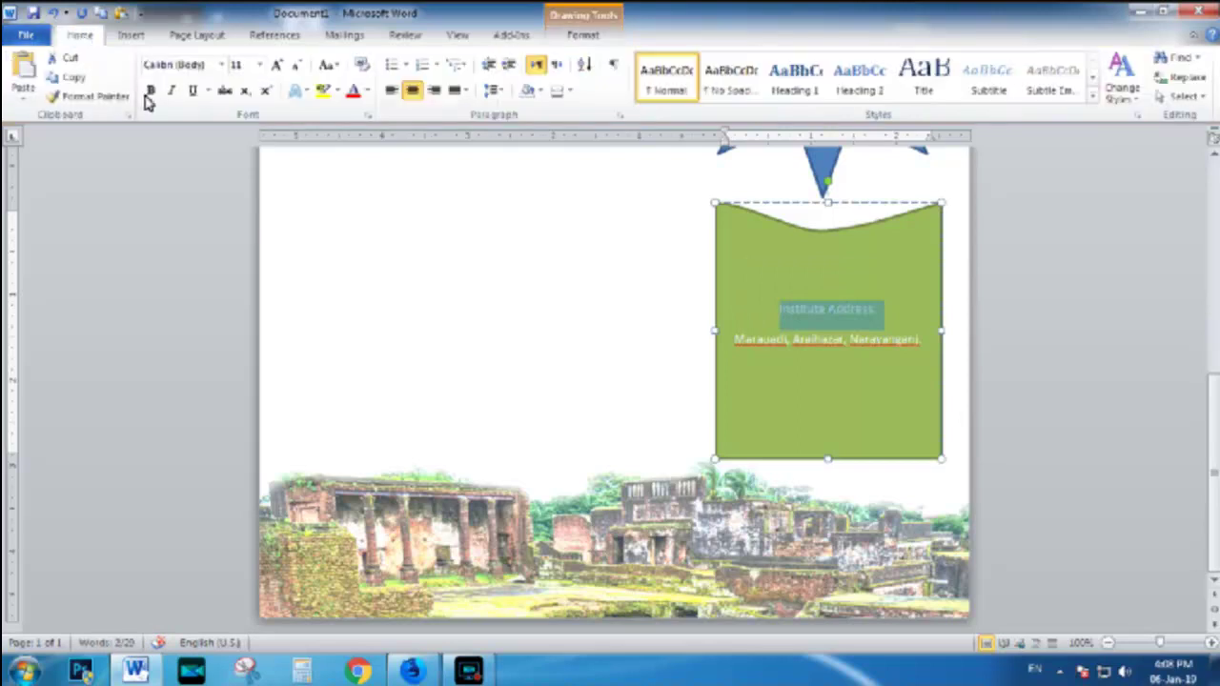
{"action": "left_click", "coordinate": [149, 95]}
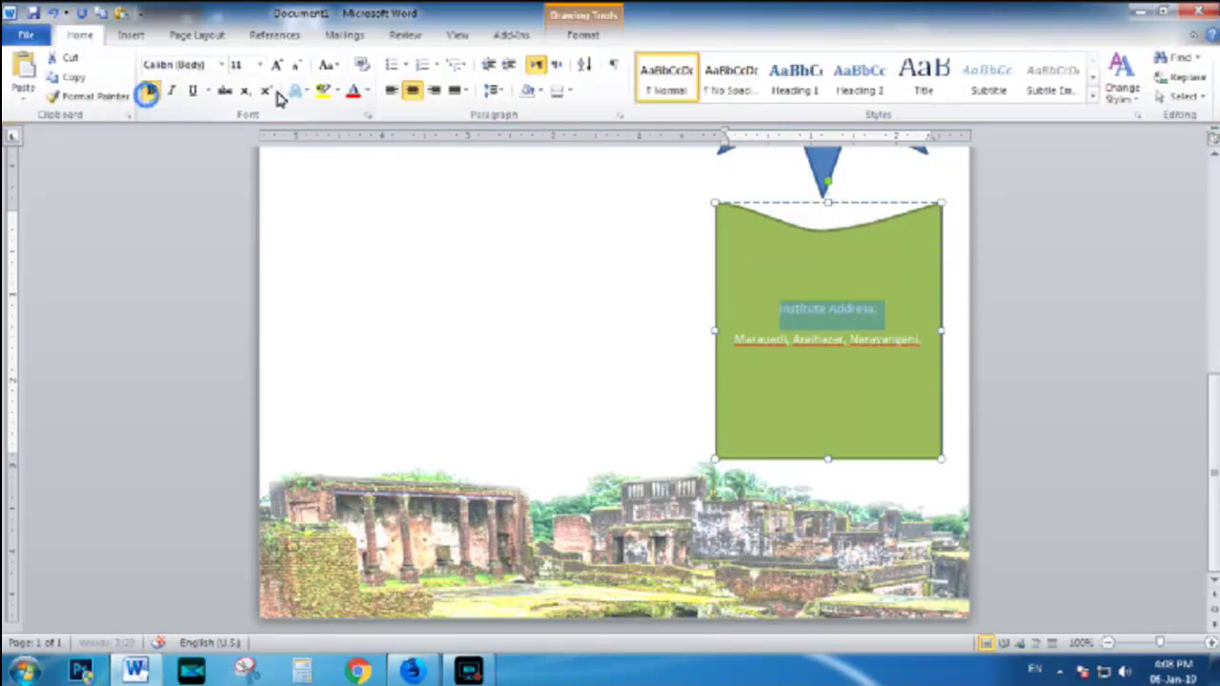
- Set the Institute Address: heading to size 20 and keep it centred
{"action": "left_click", "coordinate": [739, 309]}
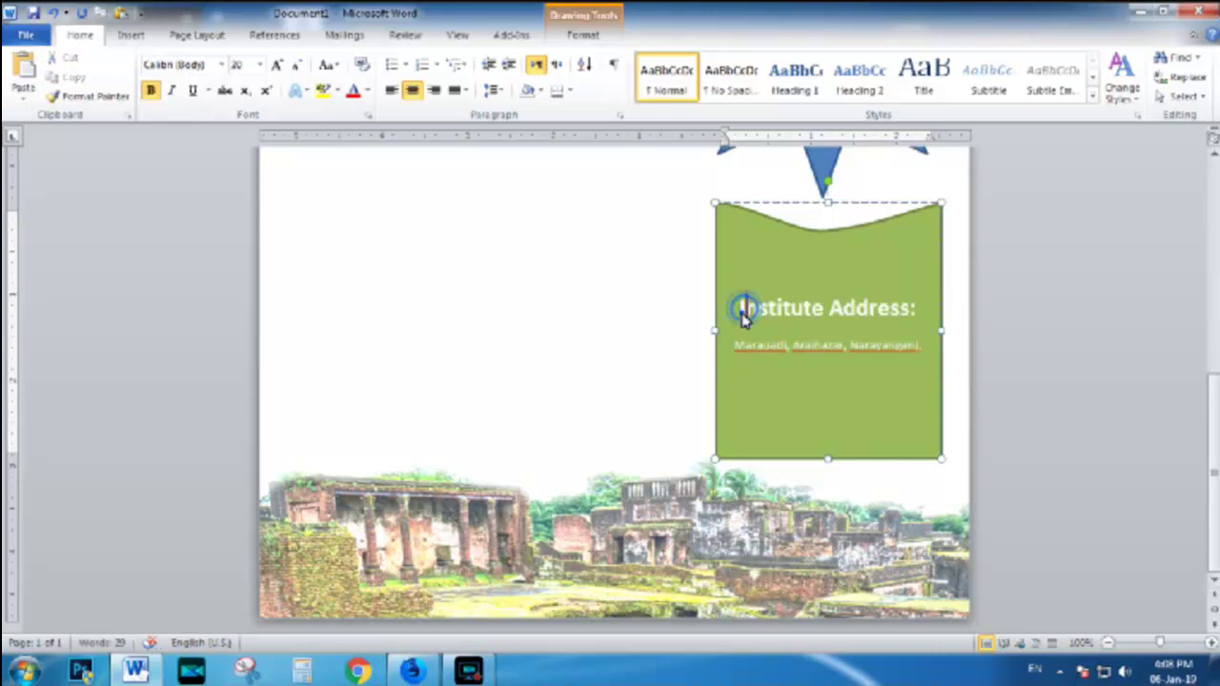
{"action": "key", "text": "ctrl+l"}
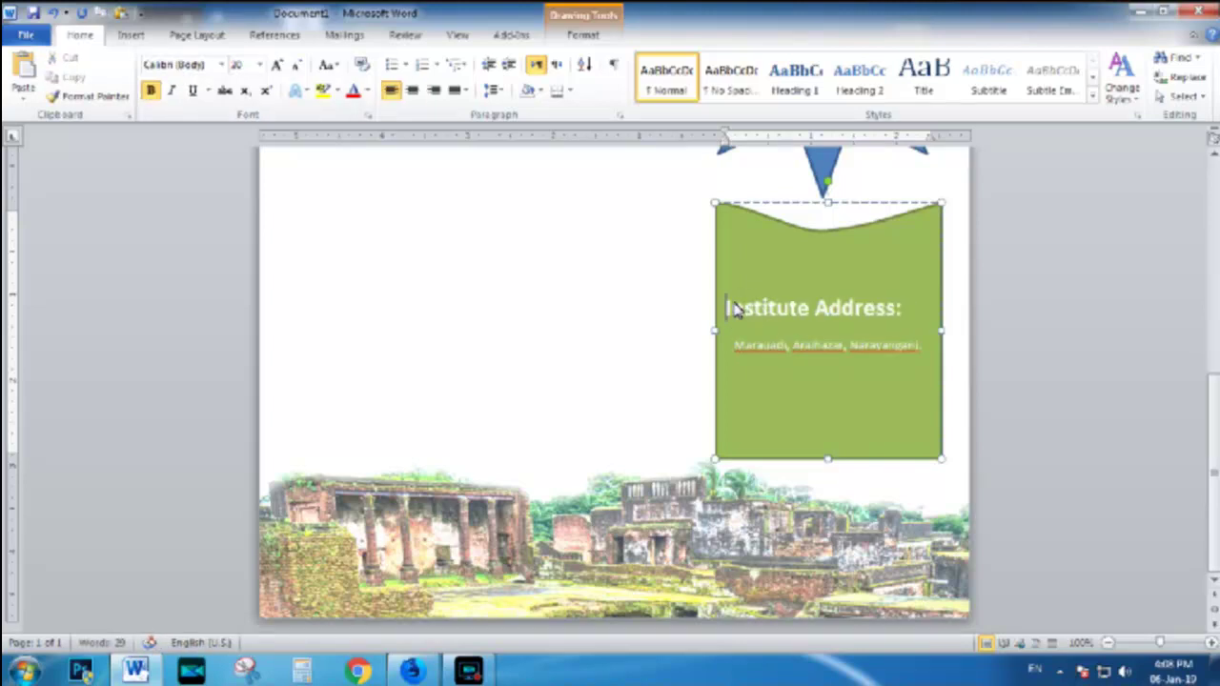
{"action": "key", "text": "ctrl+e"}
- Make the address lines larger and bold
{"action": "mouse_move", "coordinate": [924, 352]}
{"action": "left_mouse_down"}
{"action": "mouse_move", "coordinate": [746, 344]}
{"action": "mouse_move", "coordinate": [732, 355]}
{"action": "left_mouse_up"}
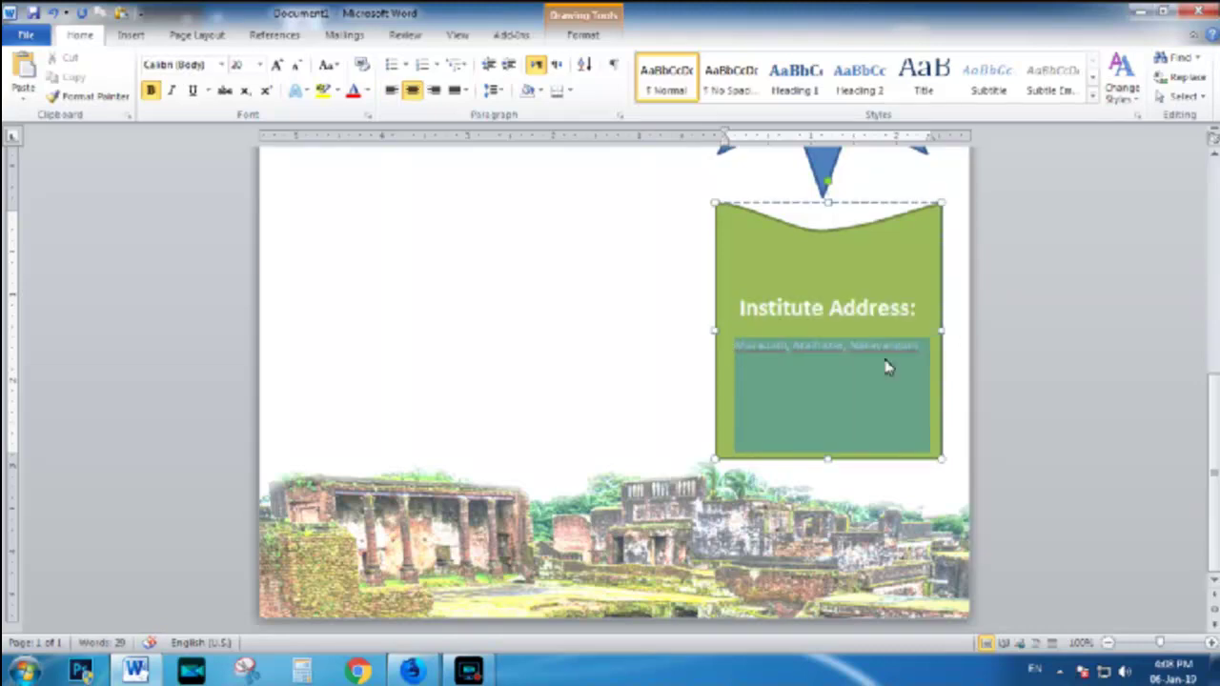
{"action": "left_click", "coordinate": [276, 67]}
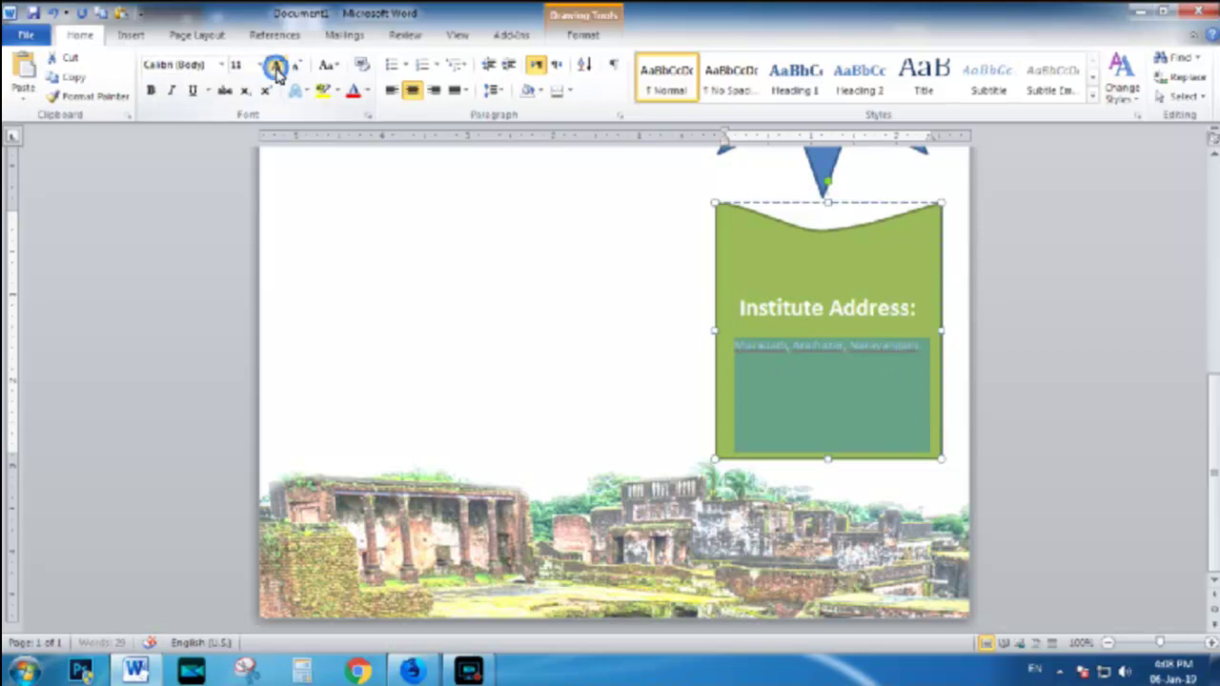
{"action": "left_click", "coordinate": [276, 67]}
{"action": "left_click", "coordinate": [277, 67]}
{"action": "left_click", "coordinate": [276, 67]}
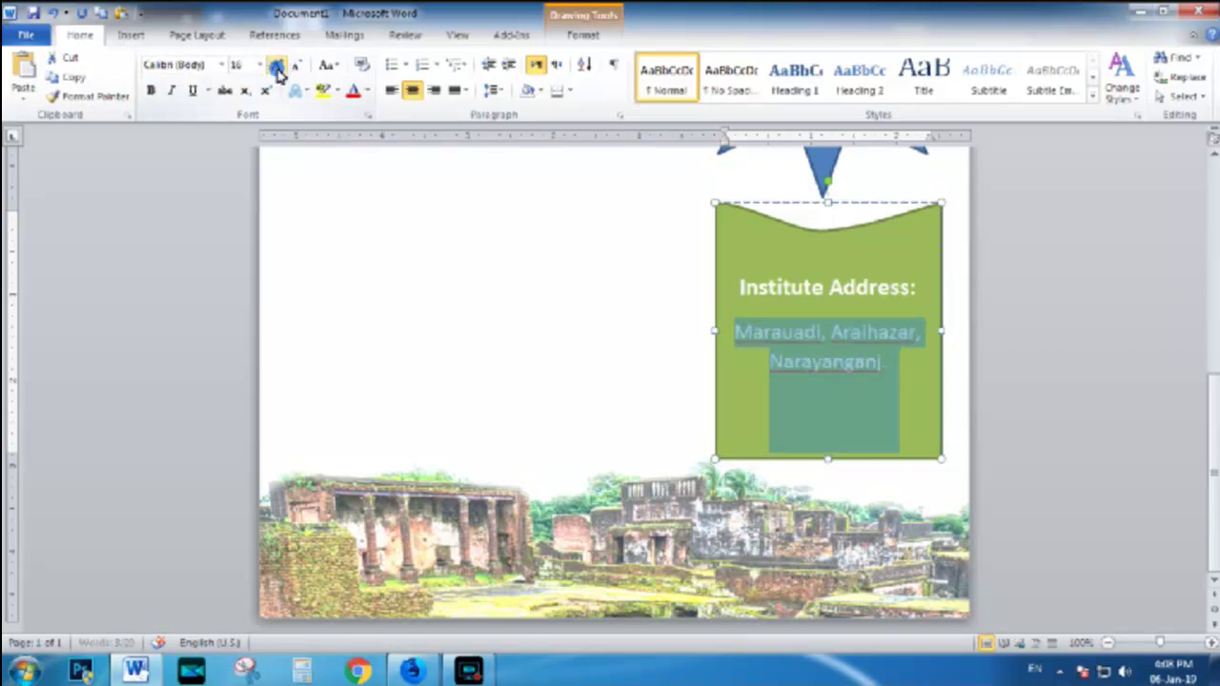
{"action": "left_click", "coordinate": [276, 67]}
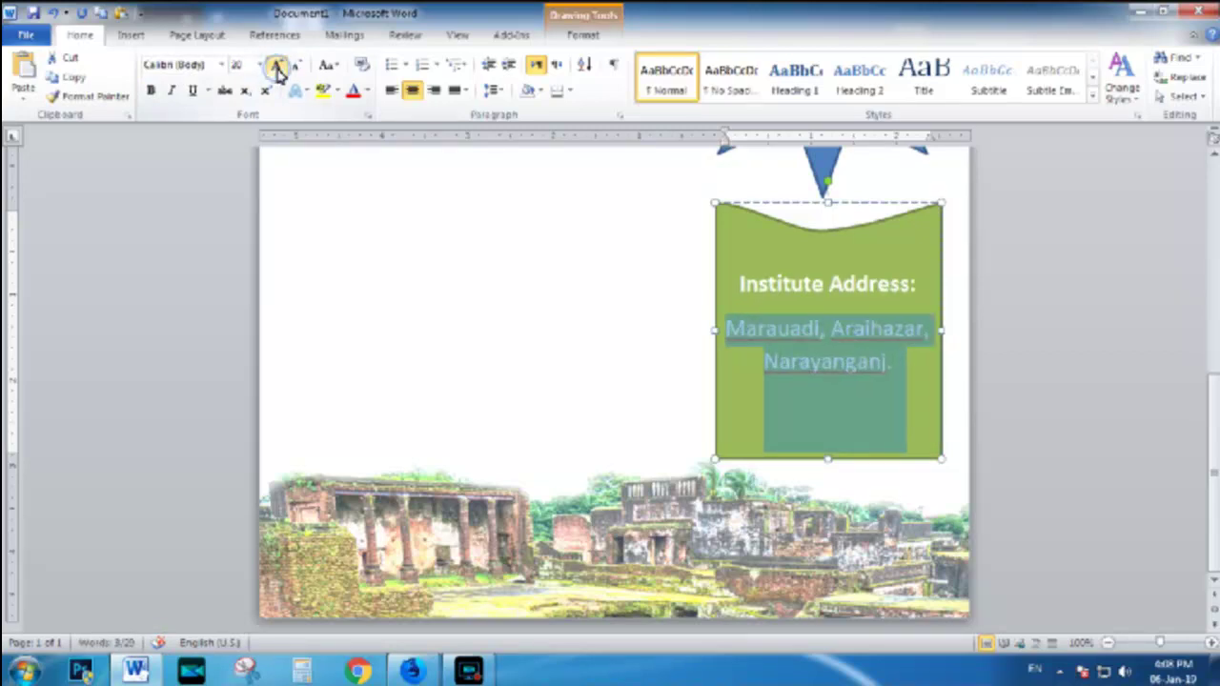
{"action": "left_click", "coordinate": [151, 90]}
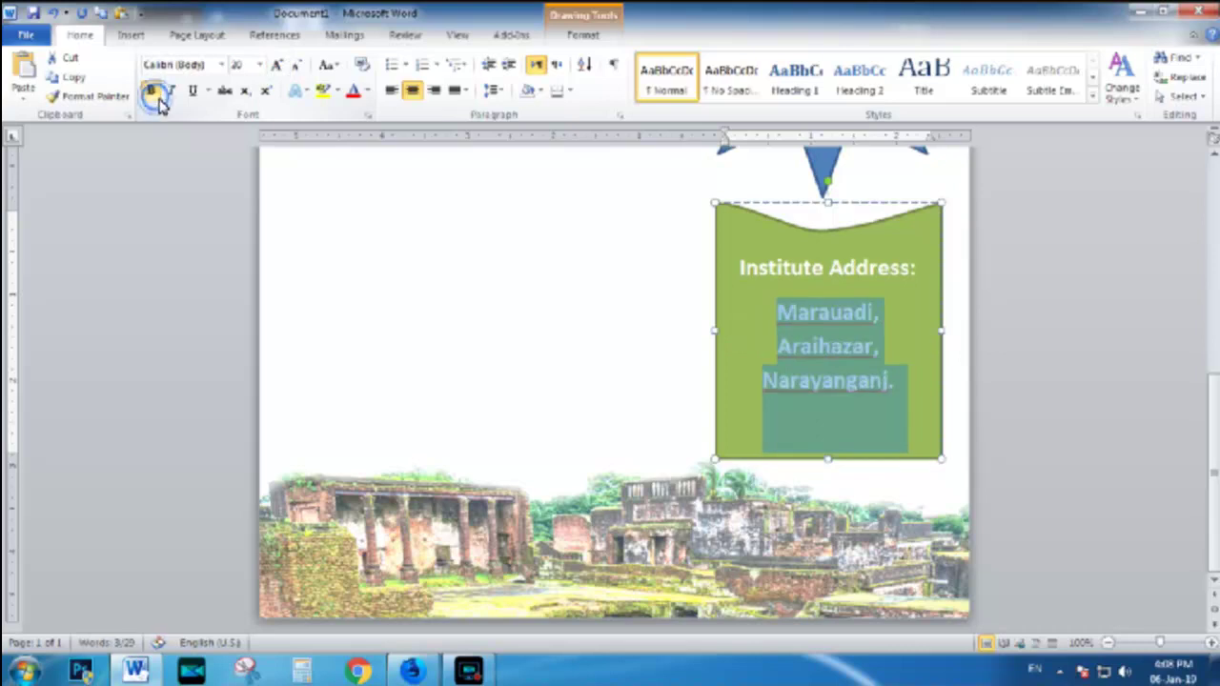
{"action": "left_click", "coordinate": [295, 65]}
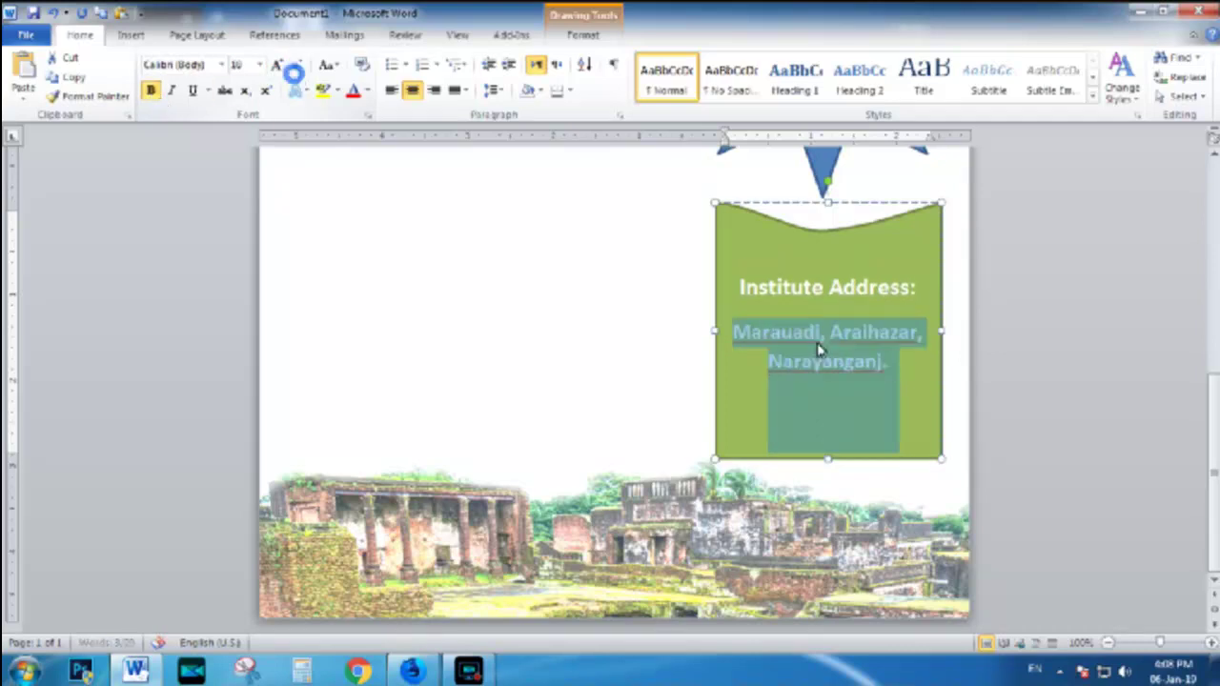
{"action": "left_click", "coordinate": [885, 353]}
- Centre all of the text in the panel
{"action": "left_click", "coordinate": [902, 373]}
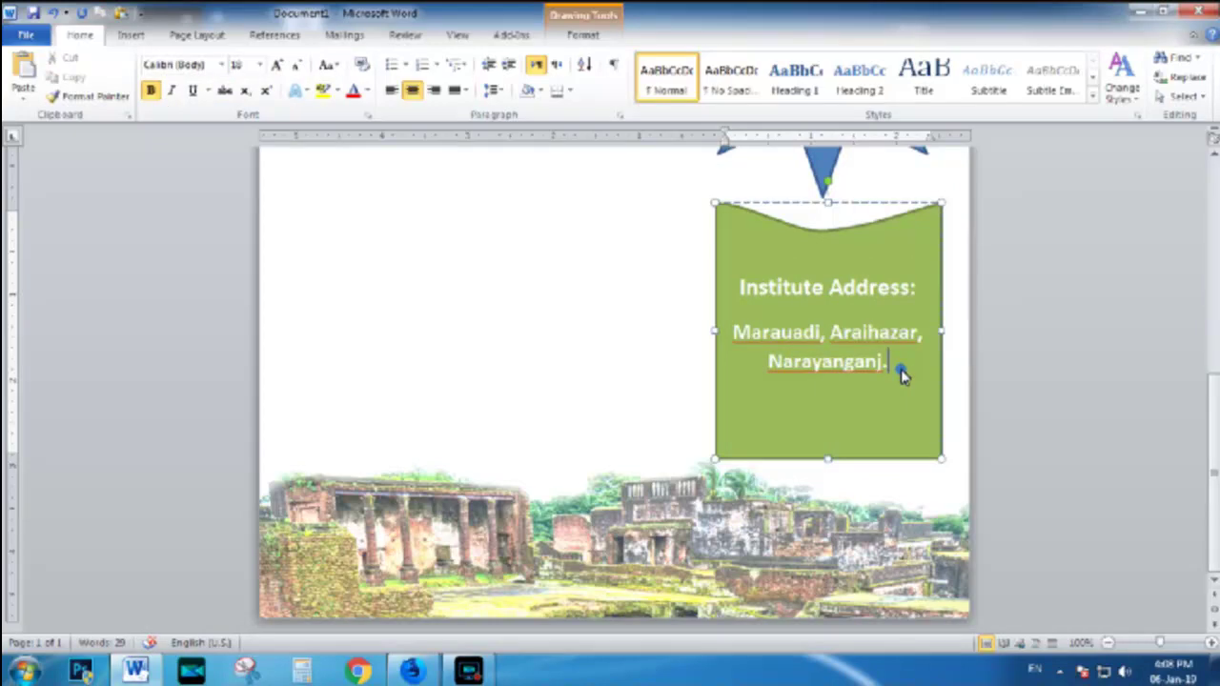
{"action": "key", "text": "ctrl+a"}
{"action": "left_click", "coordinate": [454, 90]}
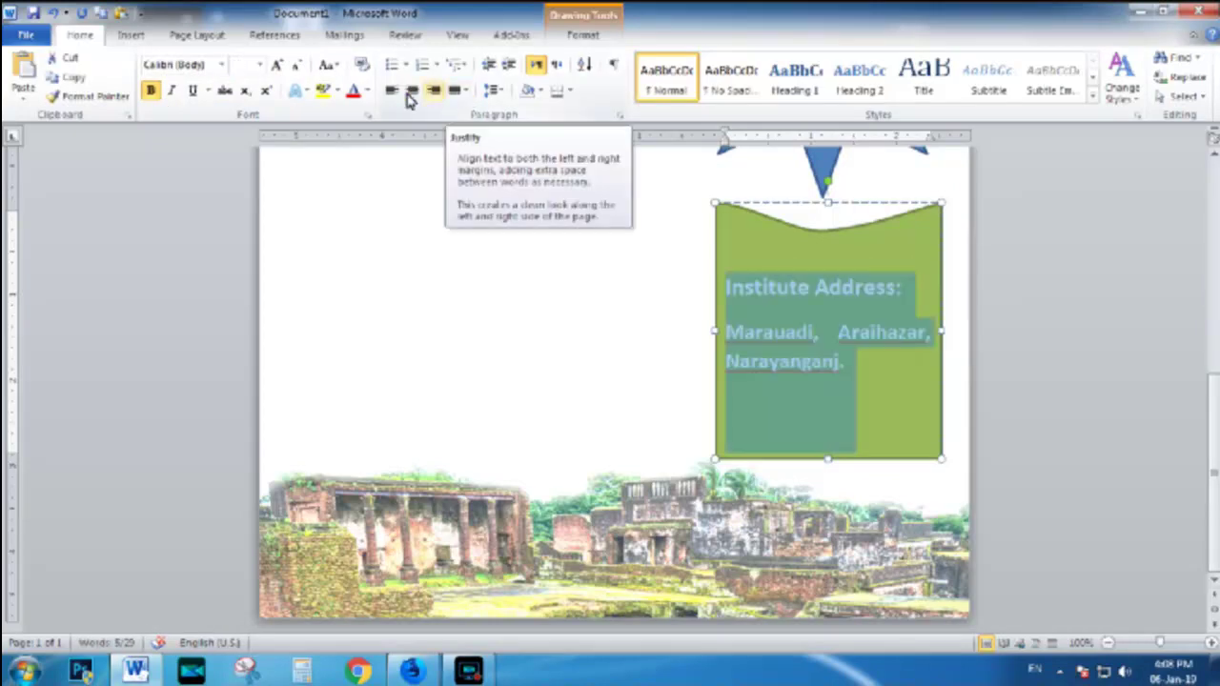
{"action": "left_click", "coordinate": [410, 90]}
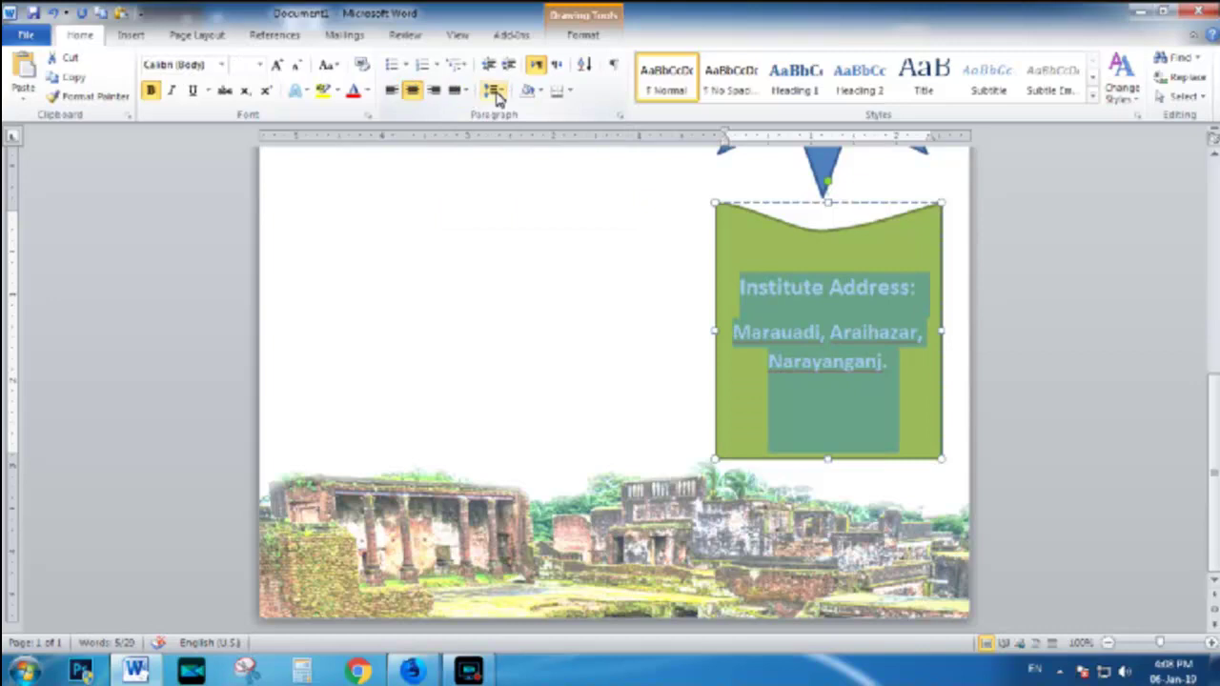
- Use 1.0 line spacing with no added space between same-style paragraphs
{"action": "left_click", "coordinate": [494, 90]}
{"action": "left_click", "coordinate": [517, 116]}
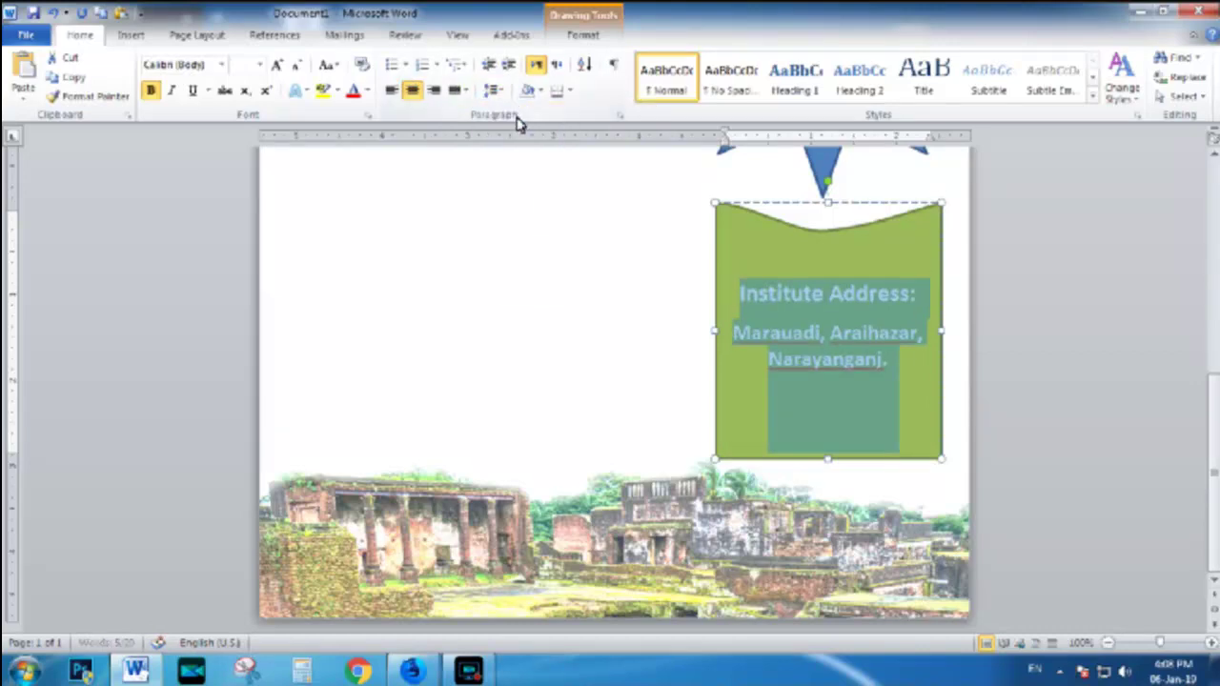
{"action": "left_click", "coordinate": [494, 91]}
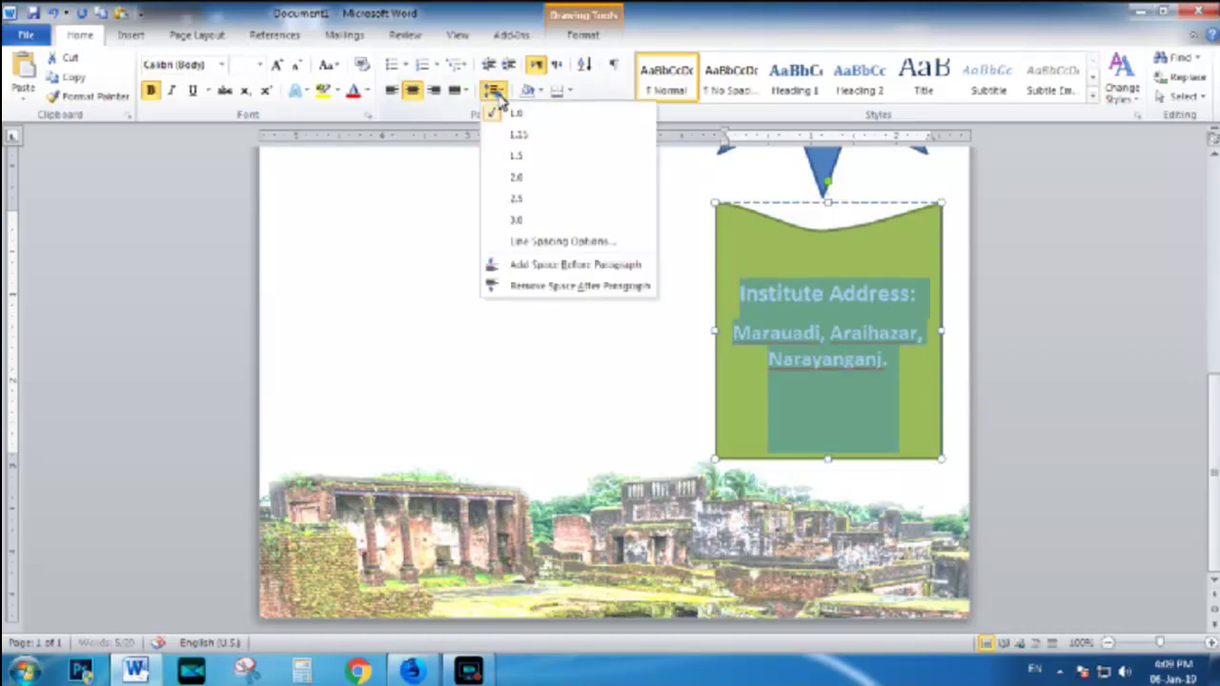
{"action": "left_click", "coordinate": [530, 250]}
{"action": "left_click", "coordinate": [599, 384]}
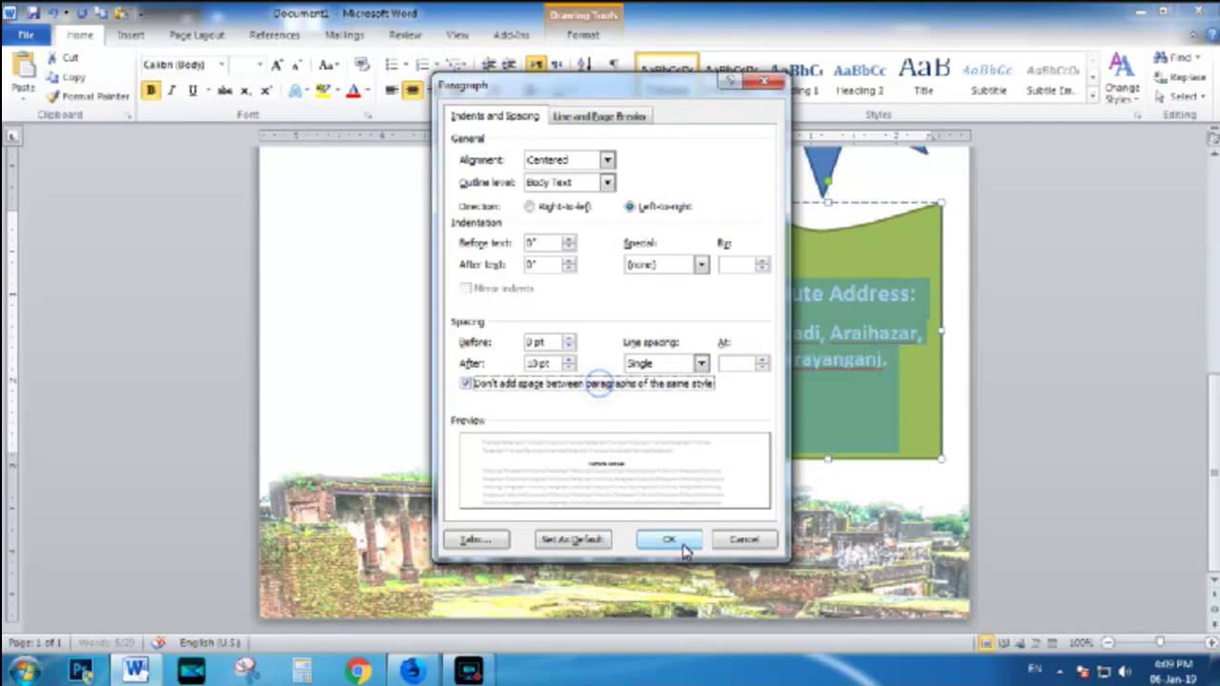
{"action": "left_click", "coordinate": [682, 547]}
{"action": "left_click", "coordinate": [904, 359]}
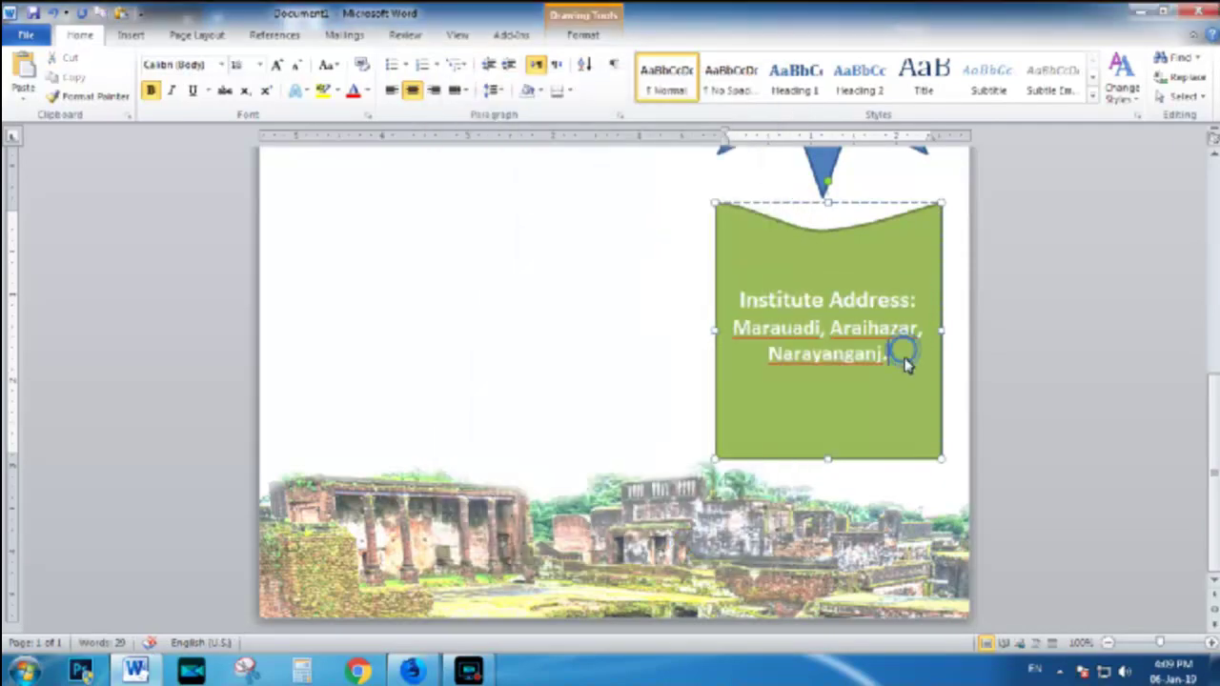
{"action": "left_click_drag", "start_coordinate": [921, 300], "coordinate": [744, 307]}
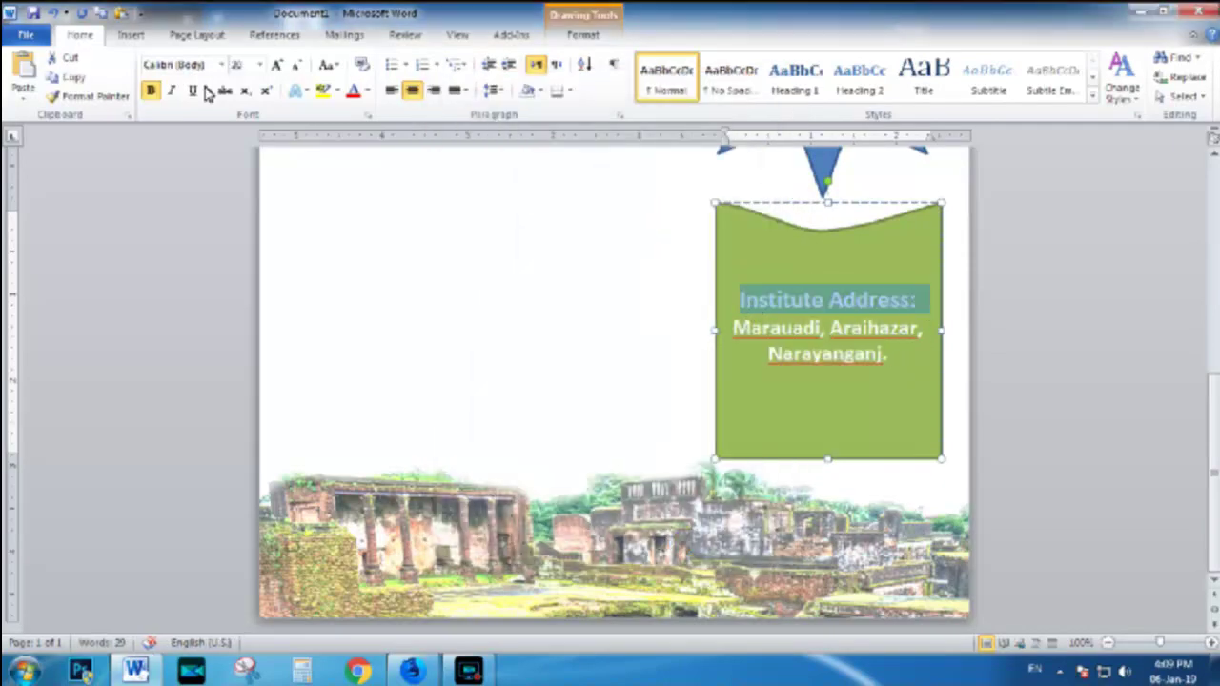
- Colour the address heading red and add a Mobile: line with two phone numbers
{"action": "left_click", "coordinate": [367, 90]}
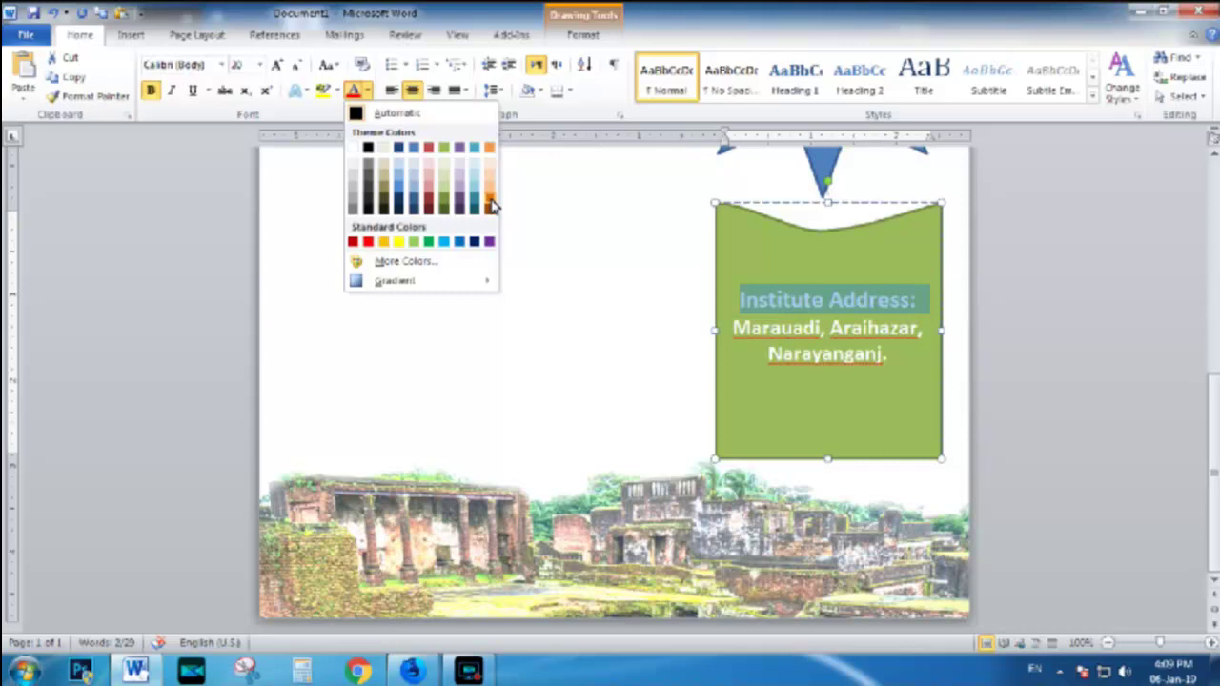
{"action": "left_click", "coordinate": [891, 378]}
{"action": "key", "text": "Delete"}
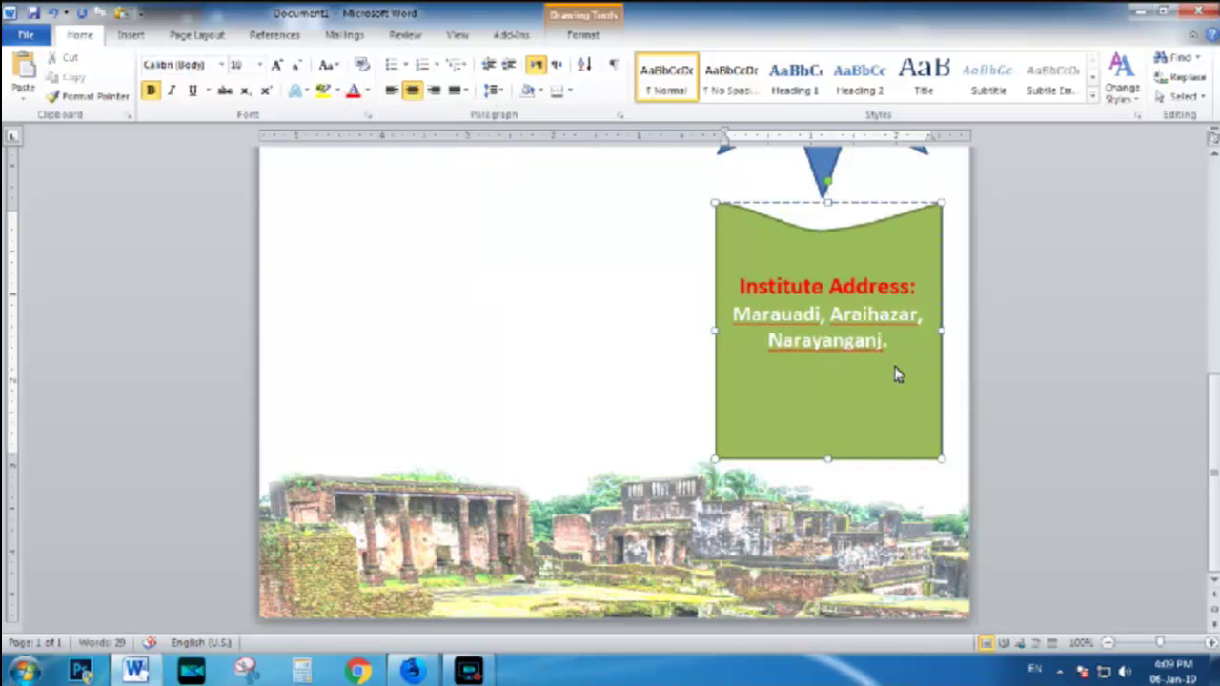
{"action": "type", "text": "Mobile"}
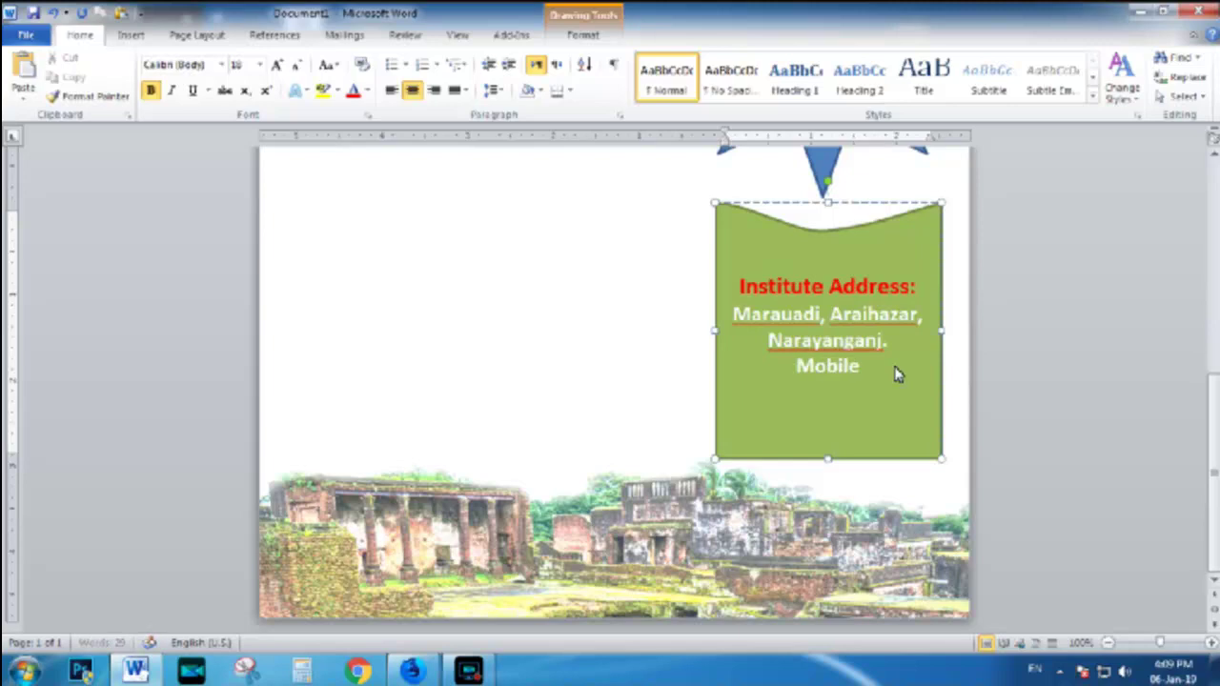
{"action": "type", "text": ":"}
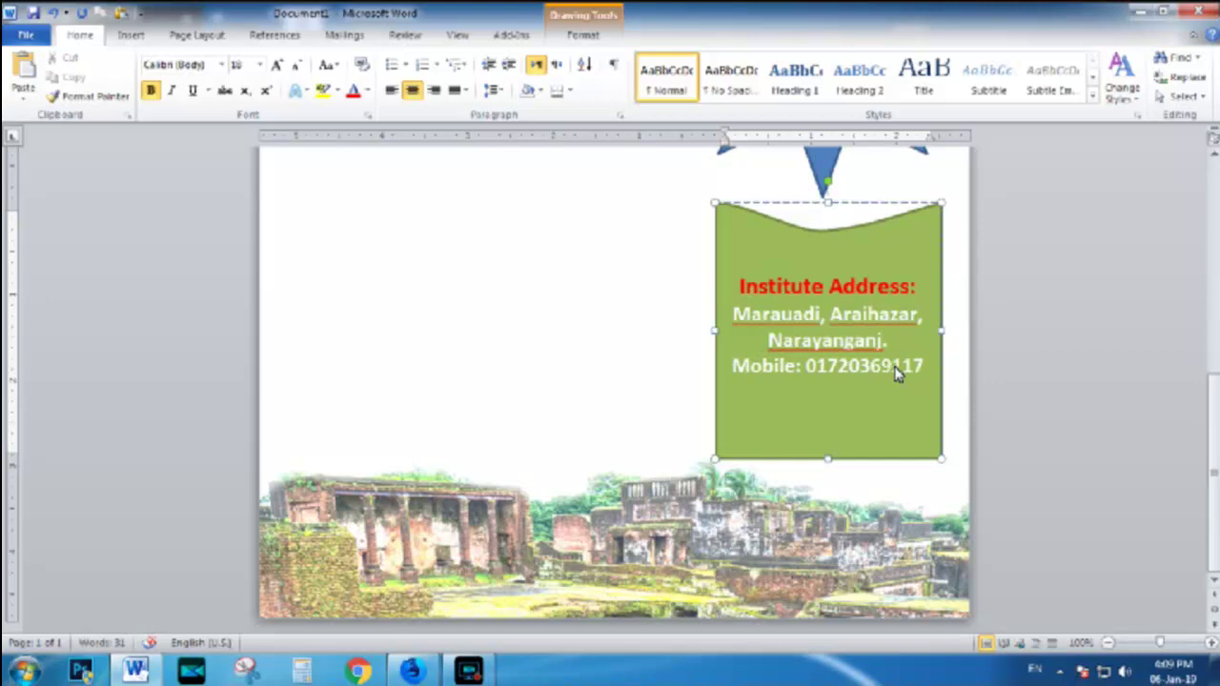
{"action": "key", "text": "Return"}
- Add an E-mail: label with the institute's e-mail address on the line below
{"action": "left_click", "coordinate": [778, 392]}
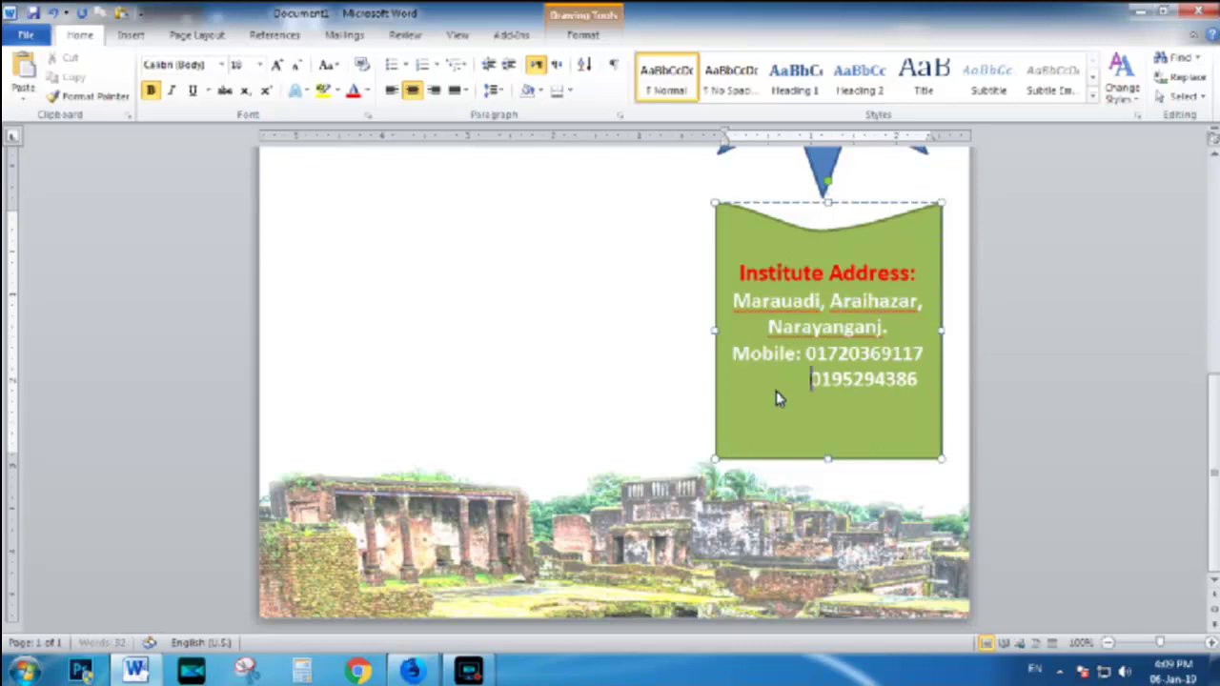
{"action": "left_click", "coordinate": [921, 382]}
{"action": "key", "text": "Return"}
{"action": "type", "text": "E-mail:"}
{"action": "key", "text": "Return"}
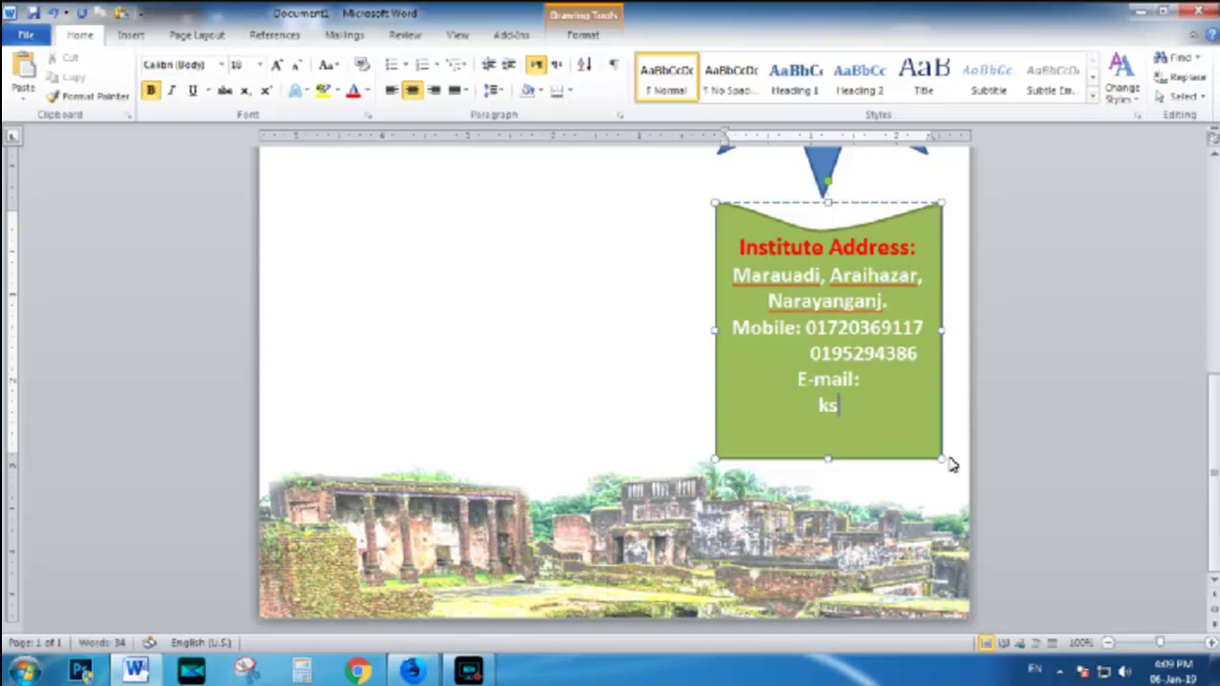
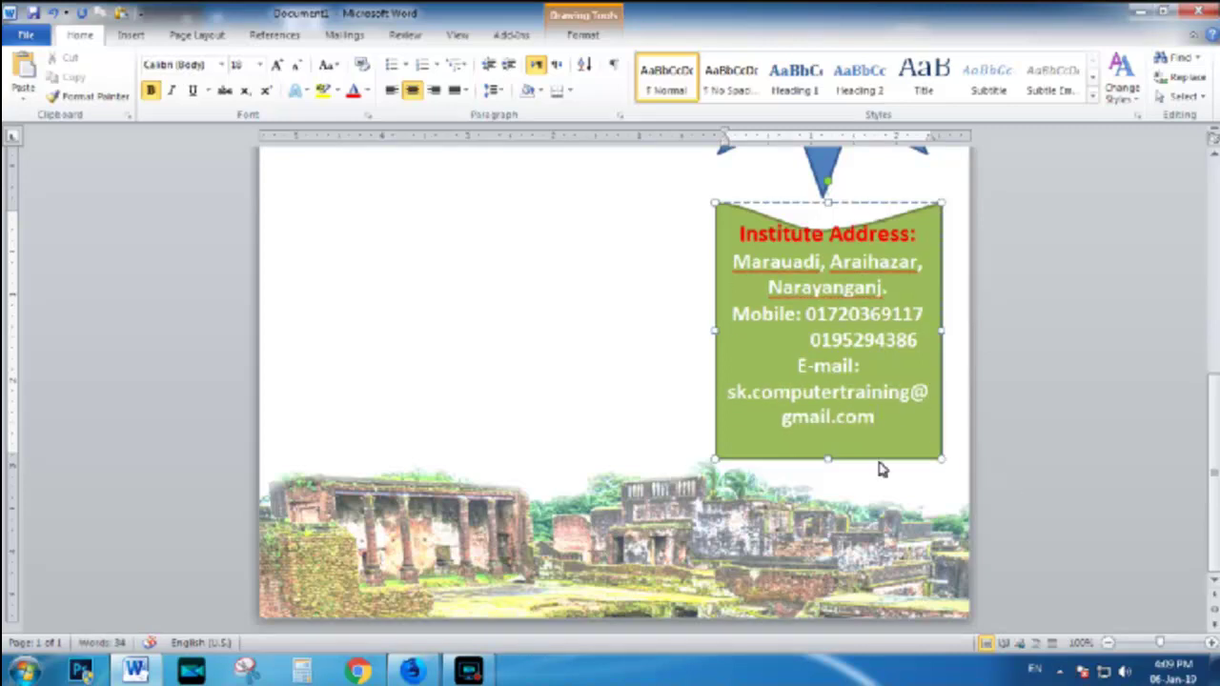
{"action": "scroll", "coordinate": [875, 416], "scroll_direction": "up", "scroll_amount": 1}
- Underline the E-mail: label and colour both mobile numbers orange
{"action": "left_click_drag", "start_coordinate": [863, 413], "coordinate": [804, 429]}
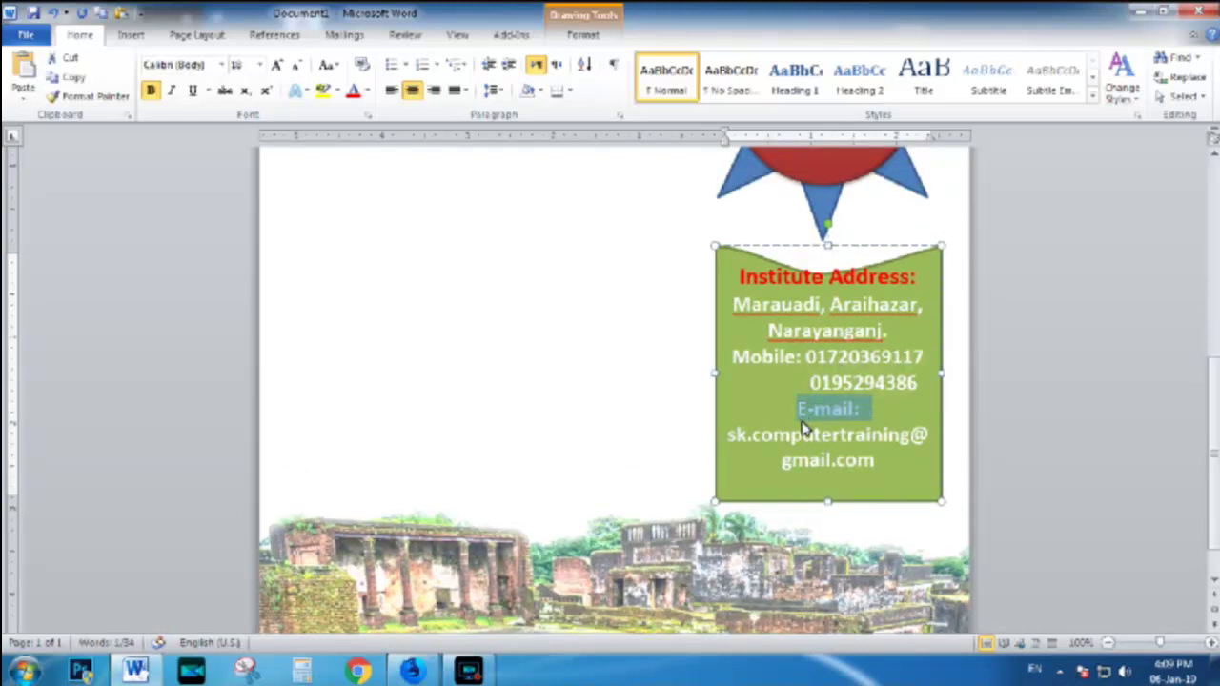
{"action": "key", "text": "ctrl+u"}
{"action": "left_click", "coordinate": [926, 385]}
{"action": "left_click_drag", "start_coordinate": [926, 385], "coordinate": [742, 370]}
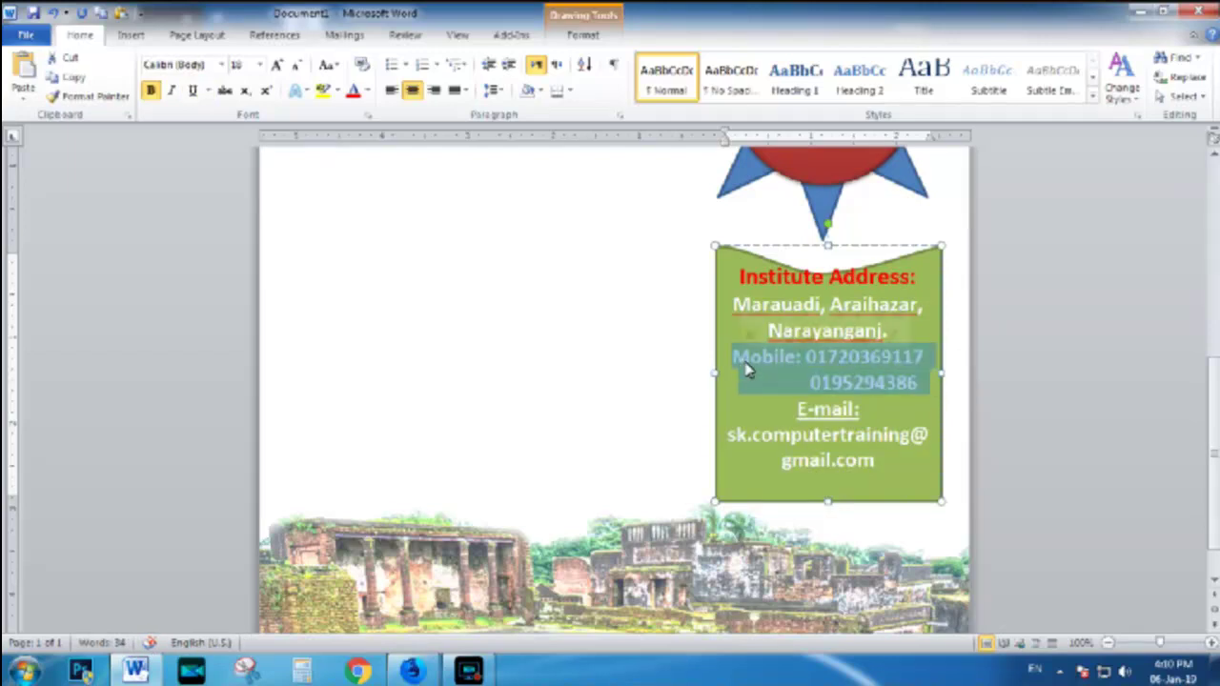
{"action": "left_click", "coordinate": [367, 91]}
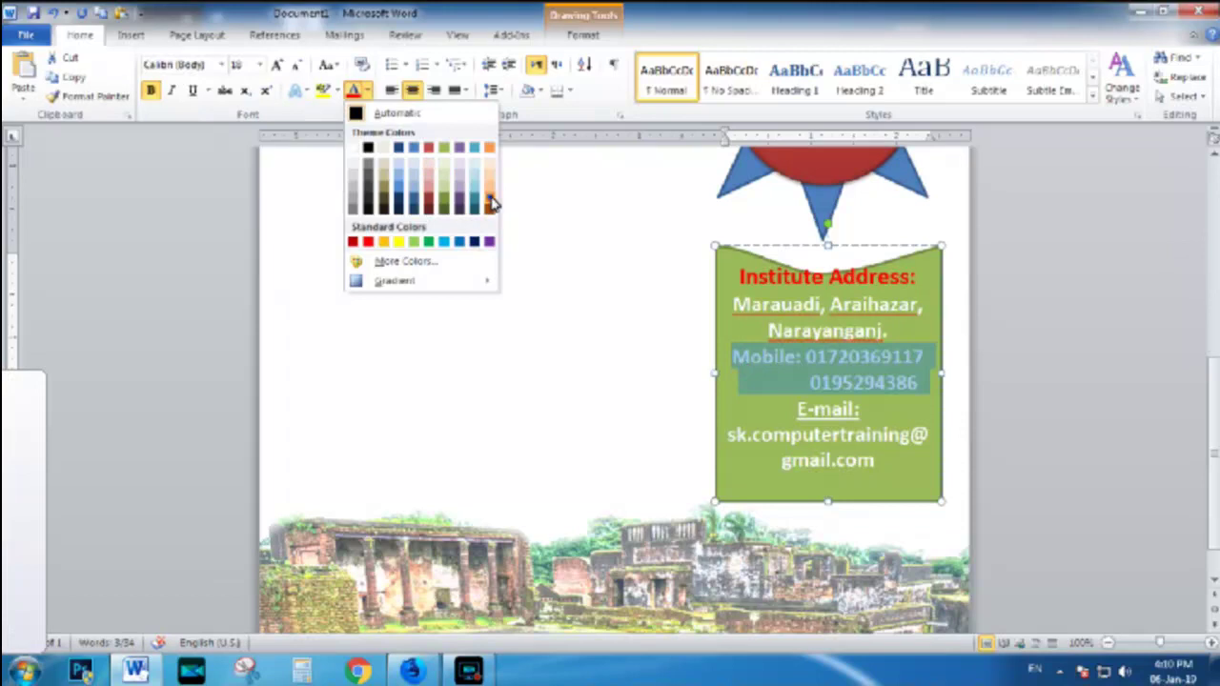
{"action": "left_click", "coordinate": [490, 199]}
{"action": "left_click", "coordinate": [879, 345]}
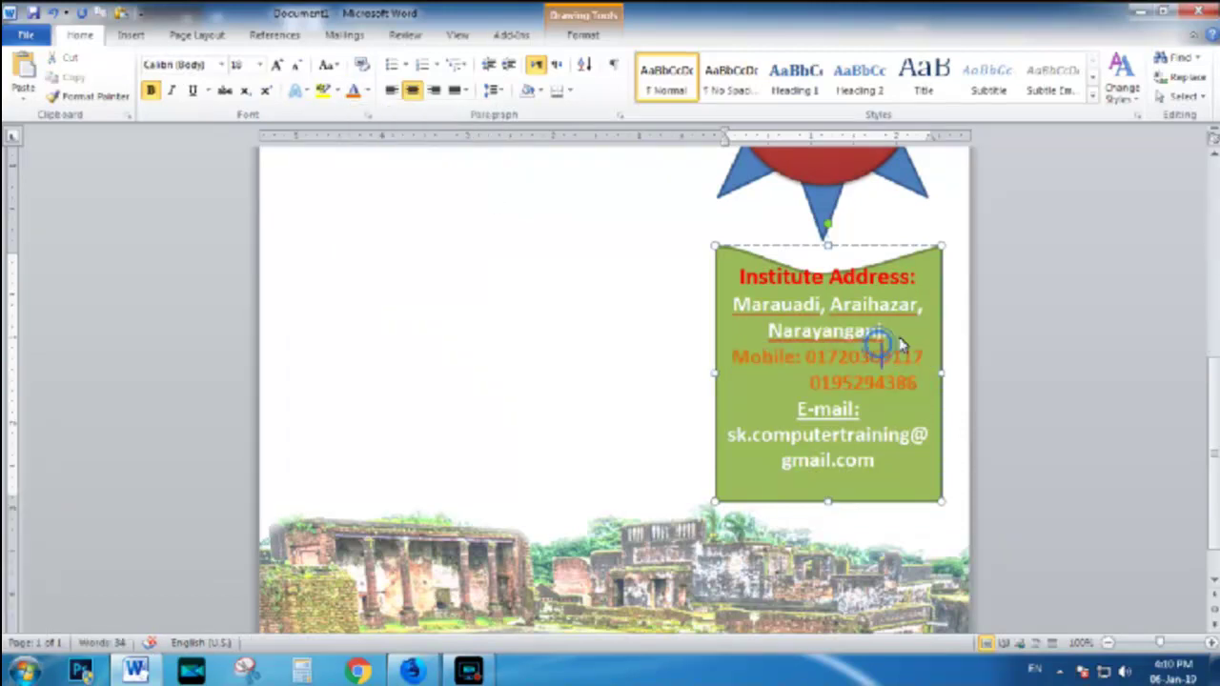
- Add a 16 pt blank line above the Institute Address: heading
{"action": "left_click", "coordinate": [887, 409]}
{"action": "left_click", "coordinate": [910, 462]}
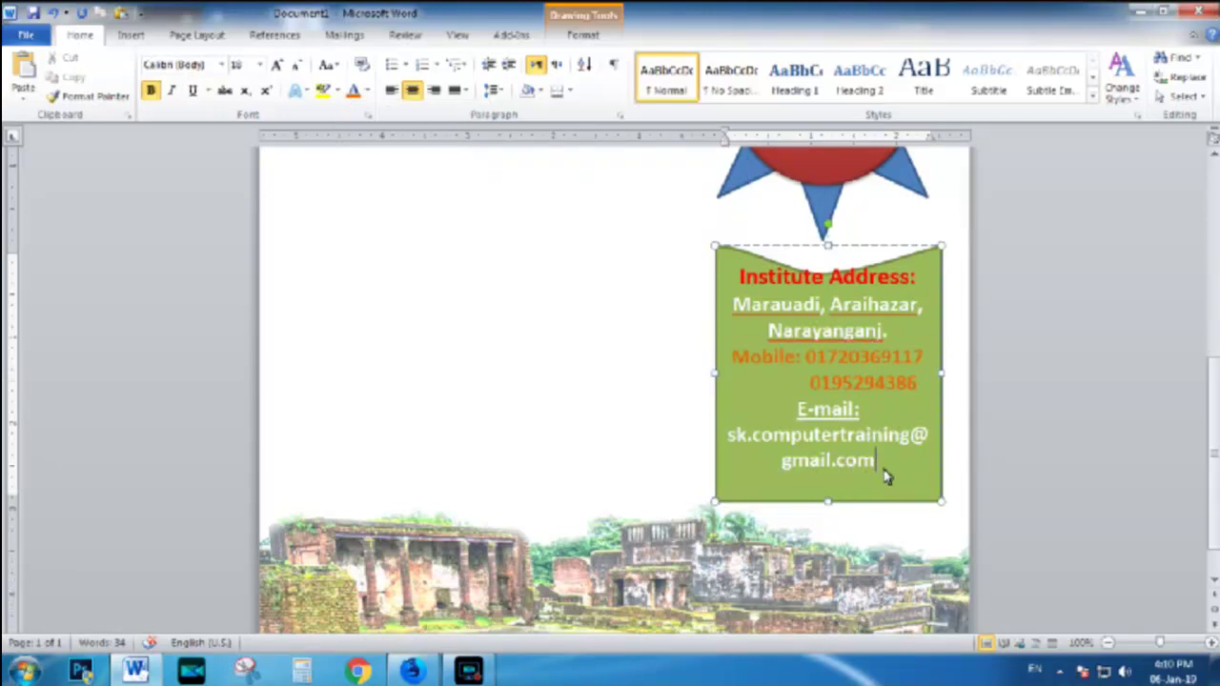
{"action": "left_click_drag", "start_coordinate": [882, 472], "coordinate": [629, 337]}
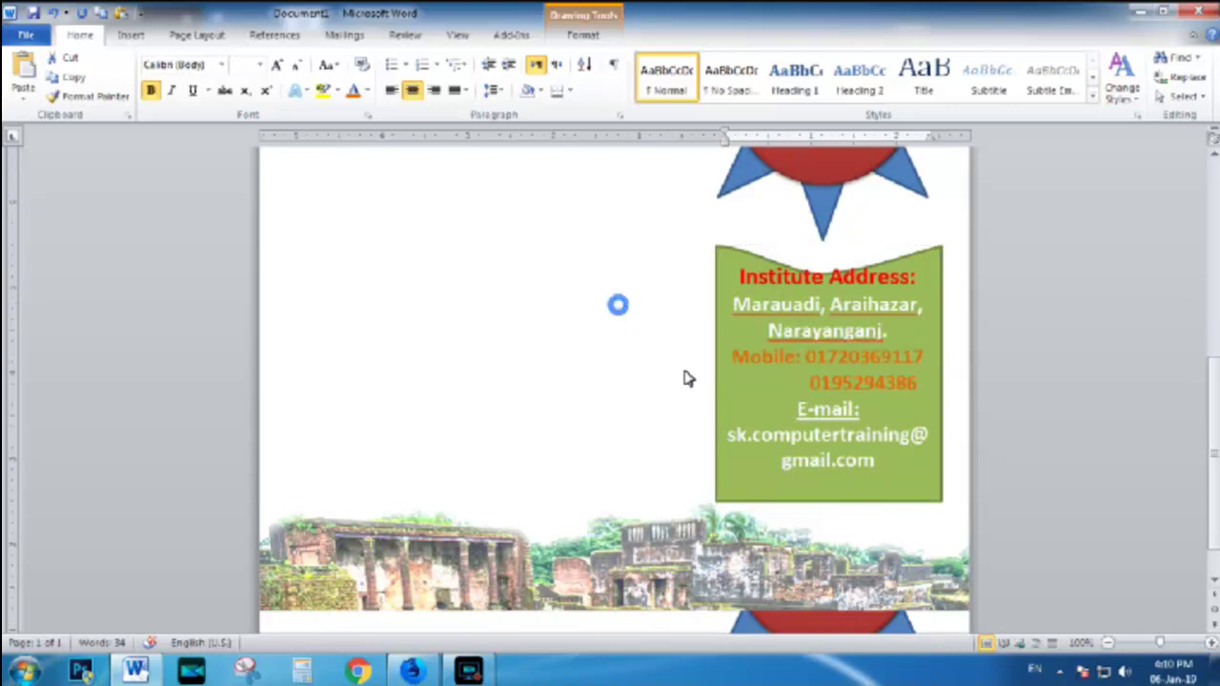
{"action": "scroll", "coordinate": [686, 376], "scroll_direction": "up", "scroll_amount": 8}
{"action": "scroll", "coordinate": [752, 354], "scroll_direction": "down", "scroll_amount": 3}
{"action": "scroll", "coordinate": [752, 353], "scroll_direction": "down", "scroll_amount": 4}
{"action": "left_click", "coordinate": [672, 350]}
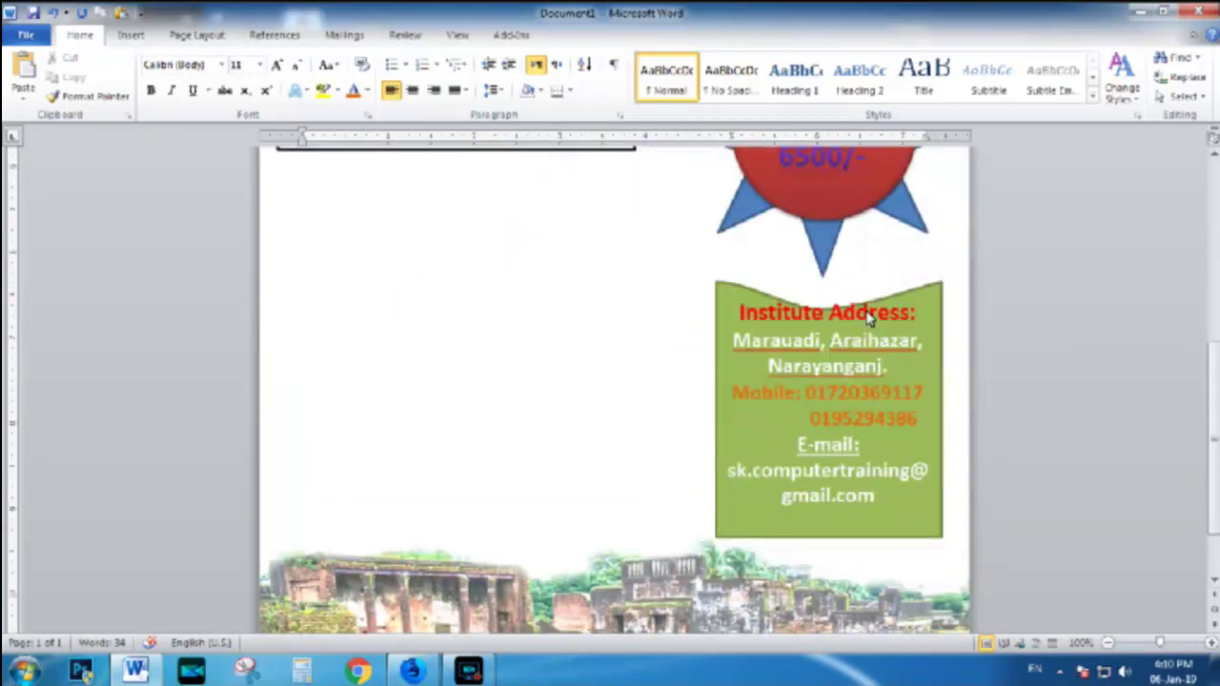
{"action": "left_click", "coordinate": [923, 290]}
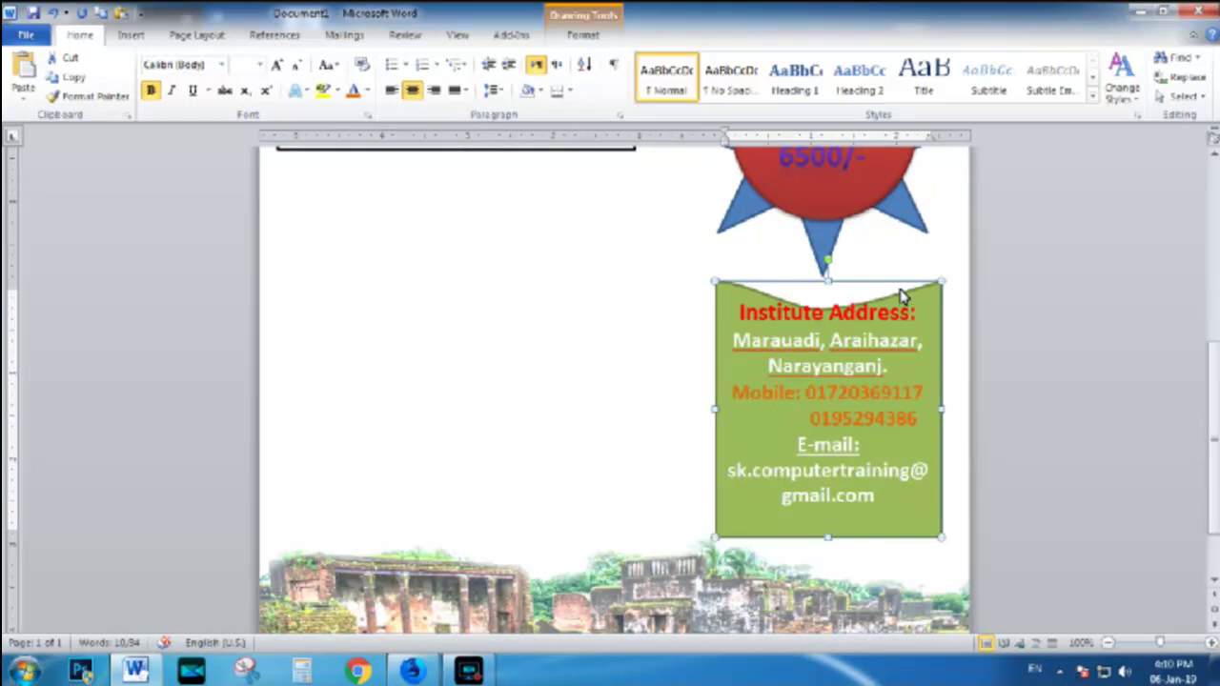
{"action": "left_click", "coordinate": [741, 305]}
{"action": "key", "text": "Return"}
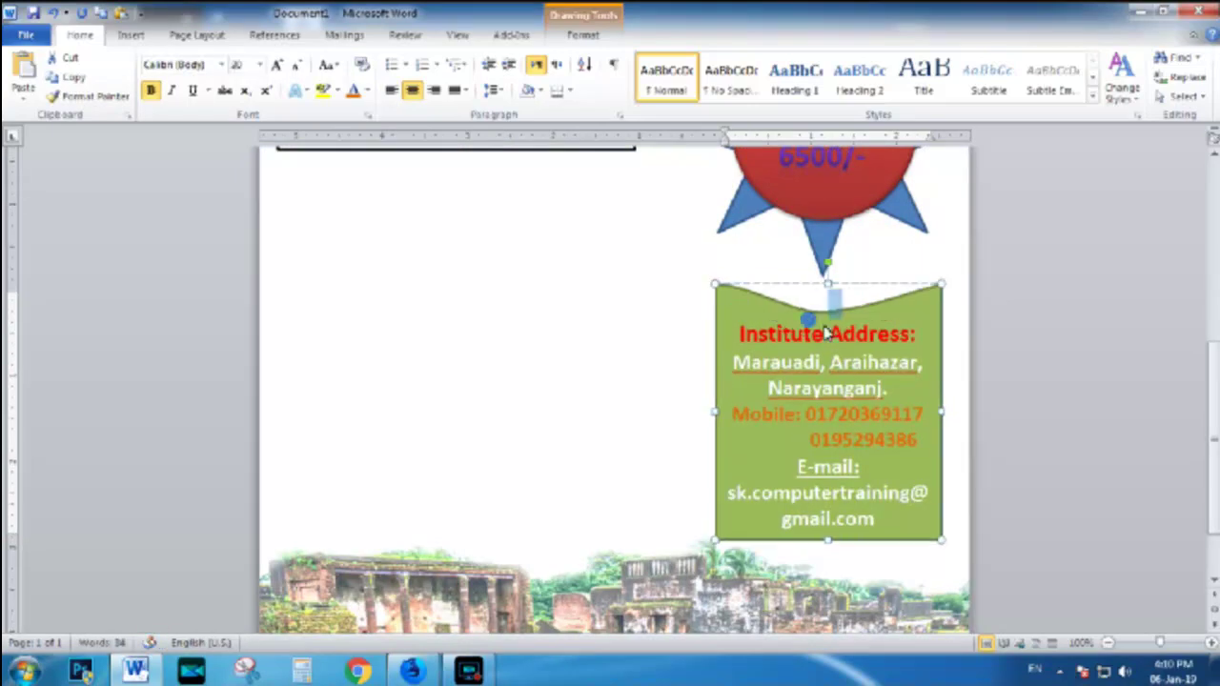
{"action": "key", "text": "ctrl+shift+comma"}
{"action": "key", "text": "ctrl+shift+comma"}
{"action": "key", "text": "ctrl+shift+comma"}
{"action": "key", "text": "ctrl+shift+period"}
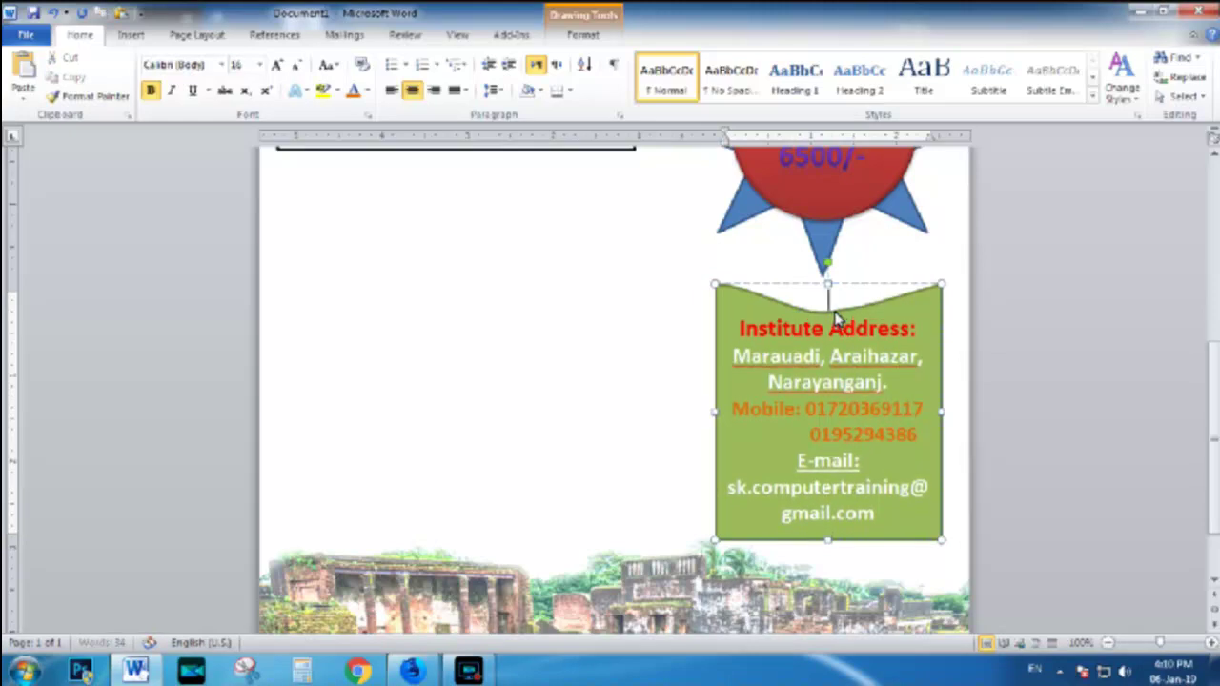
{"action": "left_click", "coordinate": [582, 374]}
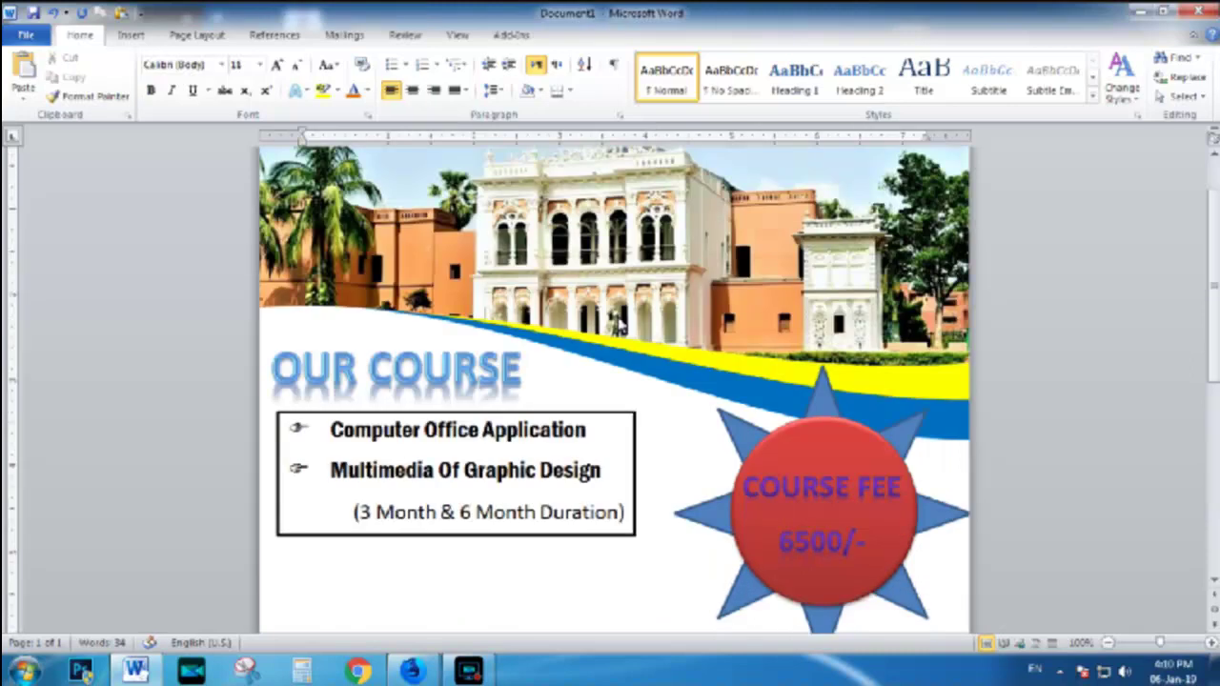
{"action": "scroll", "coordinate": [553, 361], "scroll_direction": "down", "scroll_amount": 3, "text": "ctrl"}
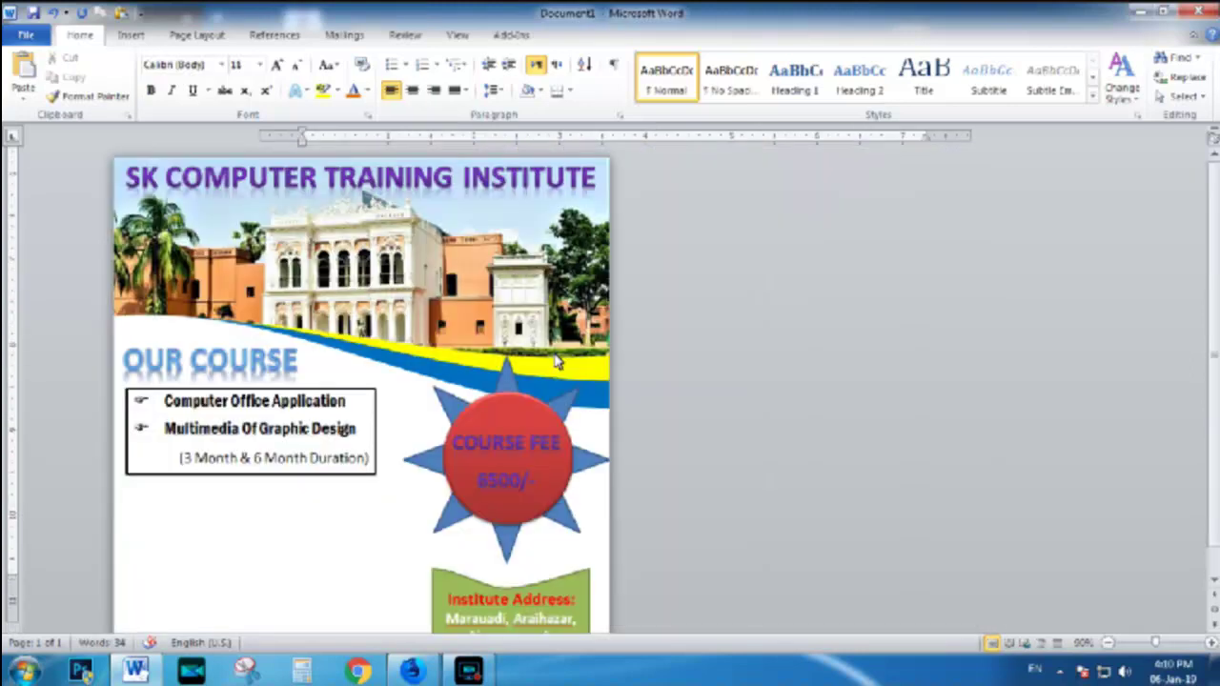
{"action": "scroll", "coordinate": [554, 361], "scroll_direction": "down", "scroll_amount": 2, "text": "ctrl"}
{"action": "scroll", "coordinate": [264, 375], "scroll_direction": "down", "scroll_amount": 2, "text": "ctrl"}
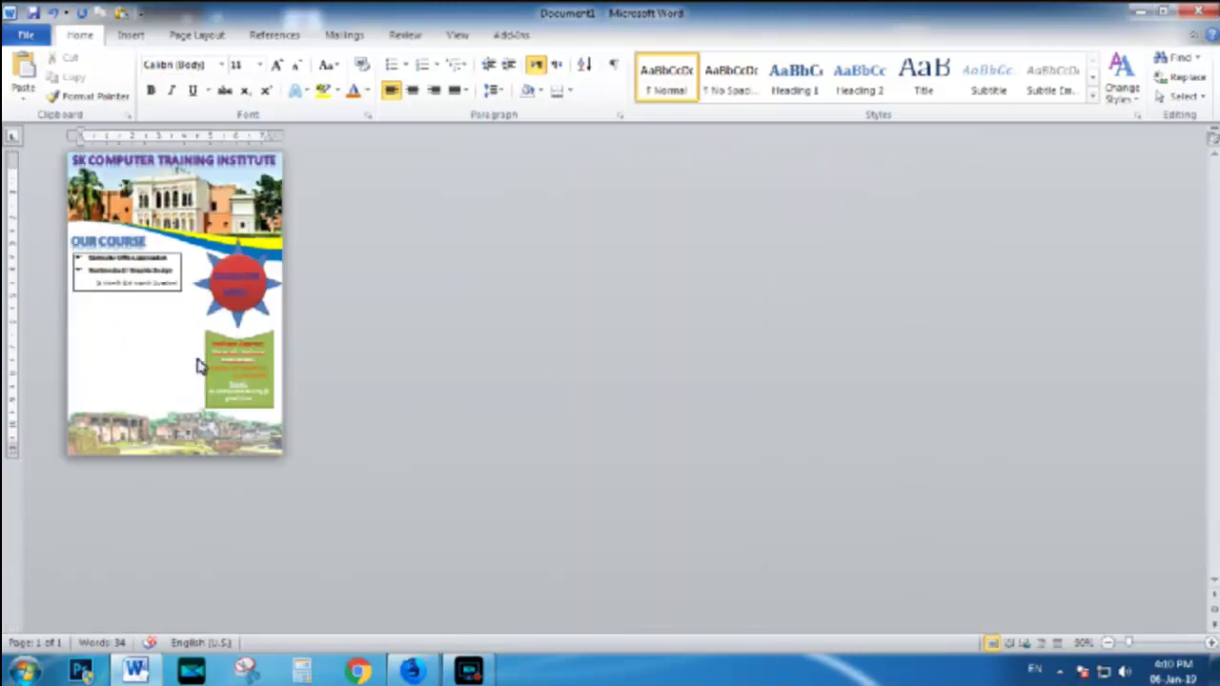
{"action": "scroll", "coordinate": [199, 367], "scroll_direction": "up", "scroll_amount": 1, "text": "ctrl"}
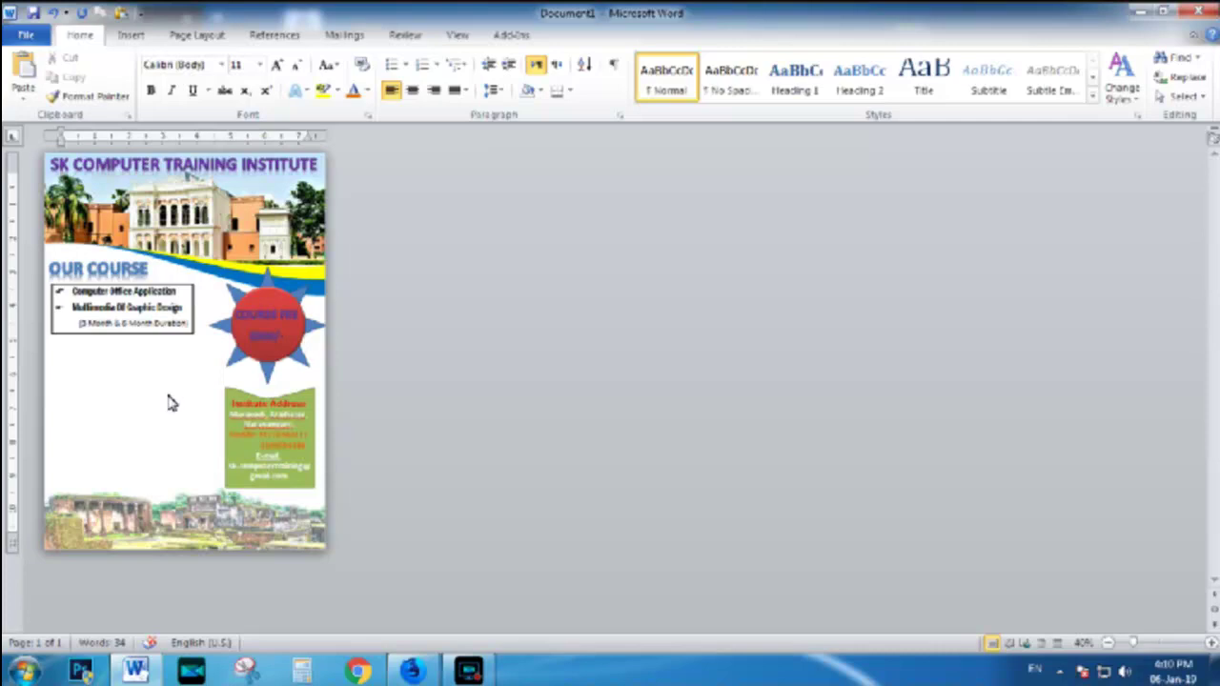
{"action": "scroll", "coordinate": [168, 402], "scroll_direction": "up", "scroll_amount": 1, "text": "ctrl"}
{"action": "scroll", "coordinate": [168, 403], "scroll_direction": "up", "scroll_amount": 2, "text": "ctrl"}
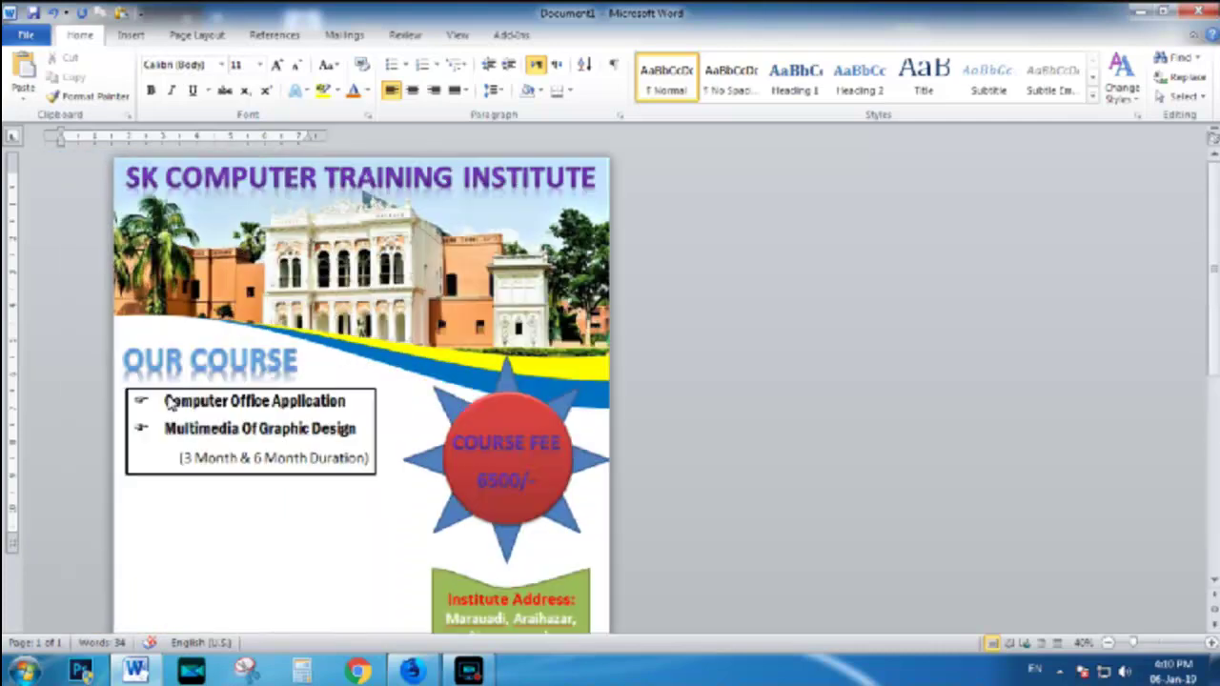
{"action": "scroll", "coordinate": [168, 403], "scroll_direction": "up", "scroll_amount": 6, "text": "ctrl"}
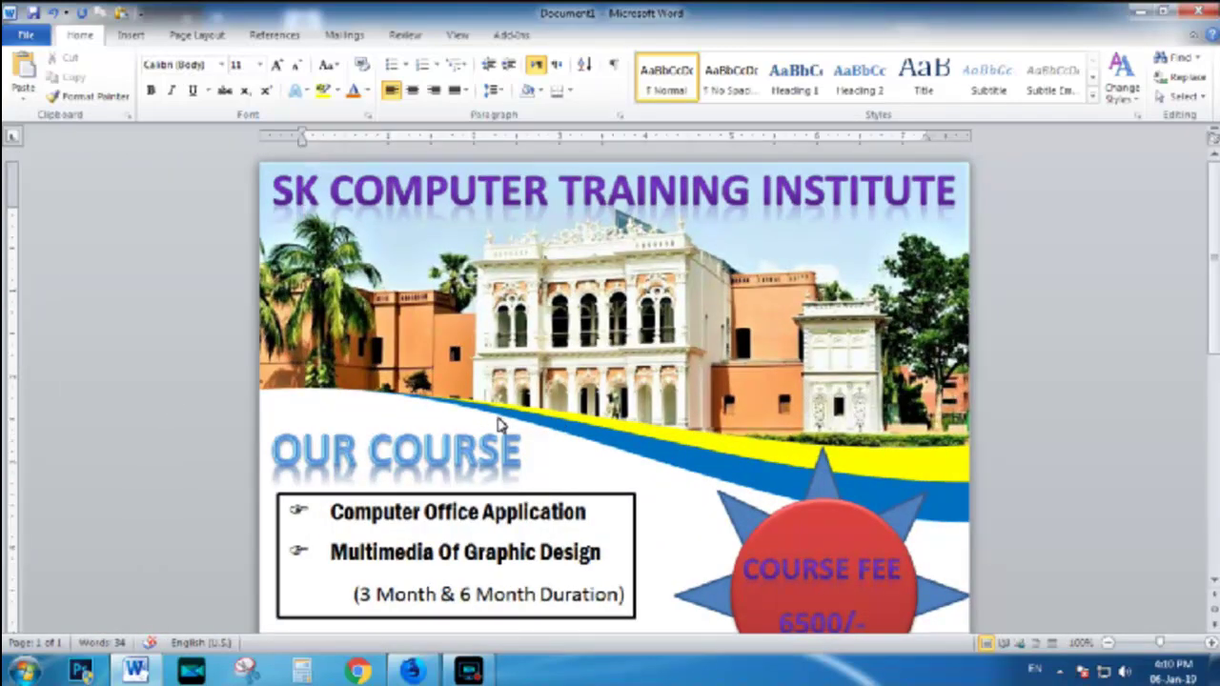
{"action": "scroll", "coordinate": [496, 426], "scroll_direction": "down", "scroll_amount": 4}
{"action": "scroll", "coordinate": [495, 426], "scroll_direction": "down", "scroll_amount": 3}
{"action": "scroll", "coordinate": [480, 409], "scroll_direction": "down", "scroll_amount": 1}
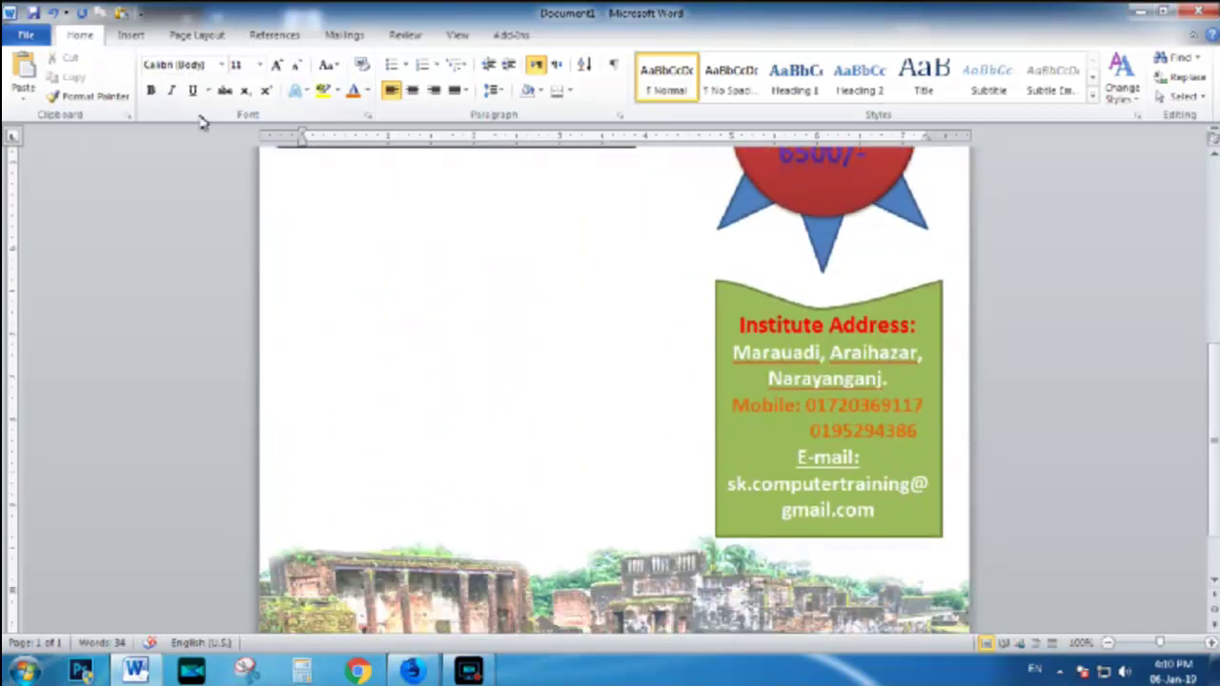
- Insert a new WordArt object and drag it down near the bordered course box
{"action": "left_click", "coordinate": [130, 35]}
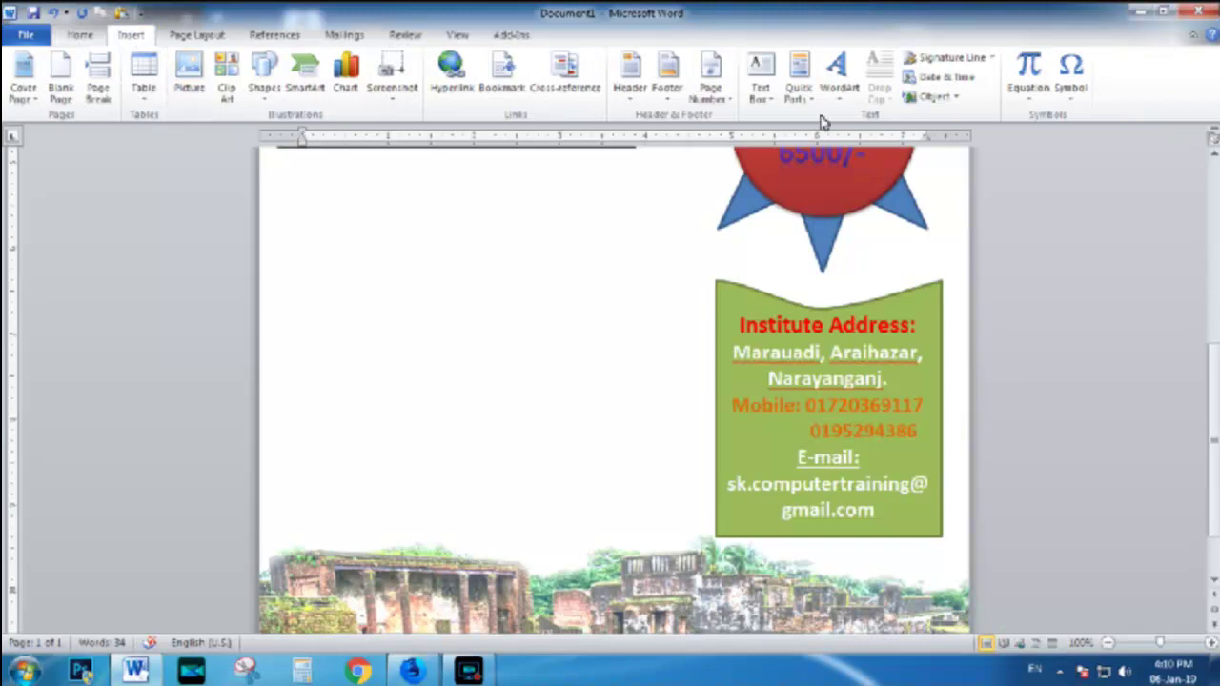
{"action": "left_click", "coordinate": [838, 81]}
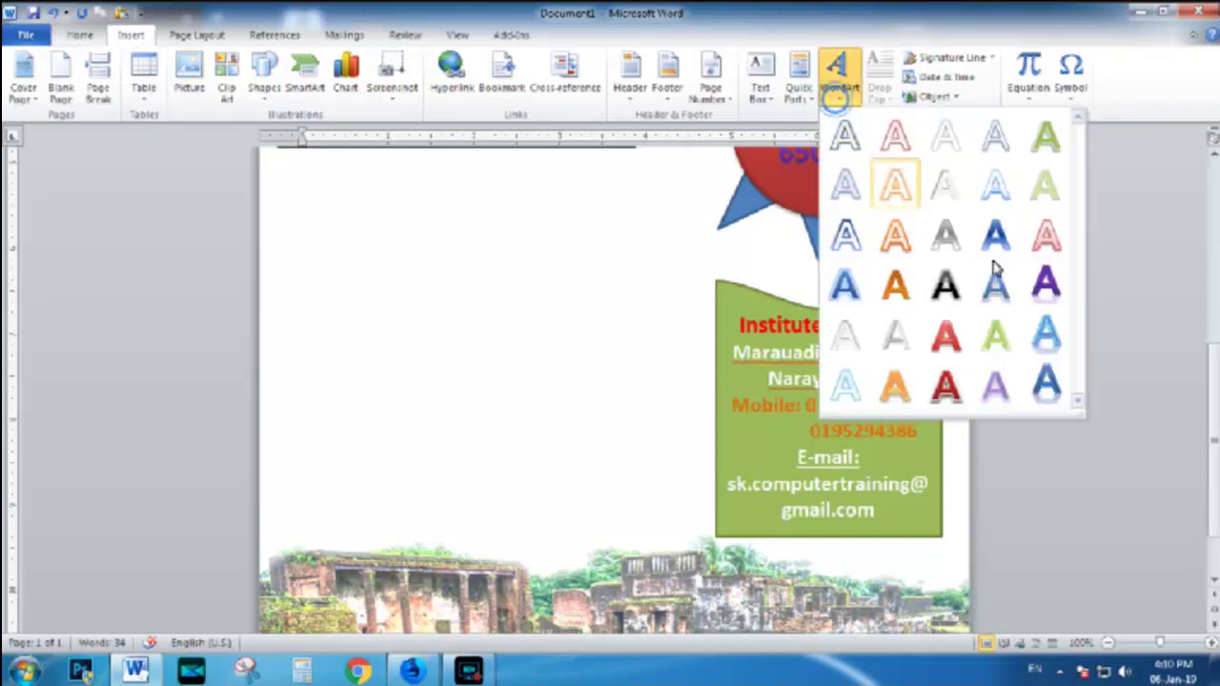
{"action": "left_click", "coordinate": [310, 266]}
{"action": "scroll", "coordinate": [315, 271], "scroll_direction": "up", "scroll_amount": 2}
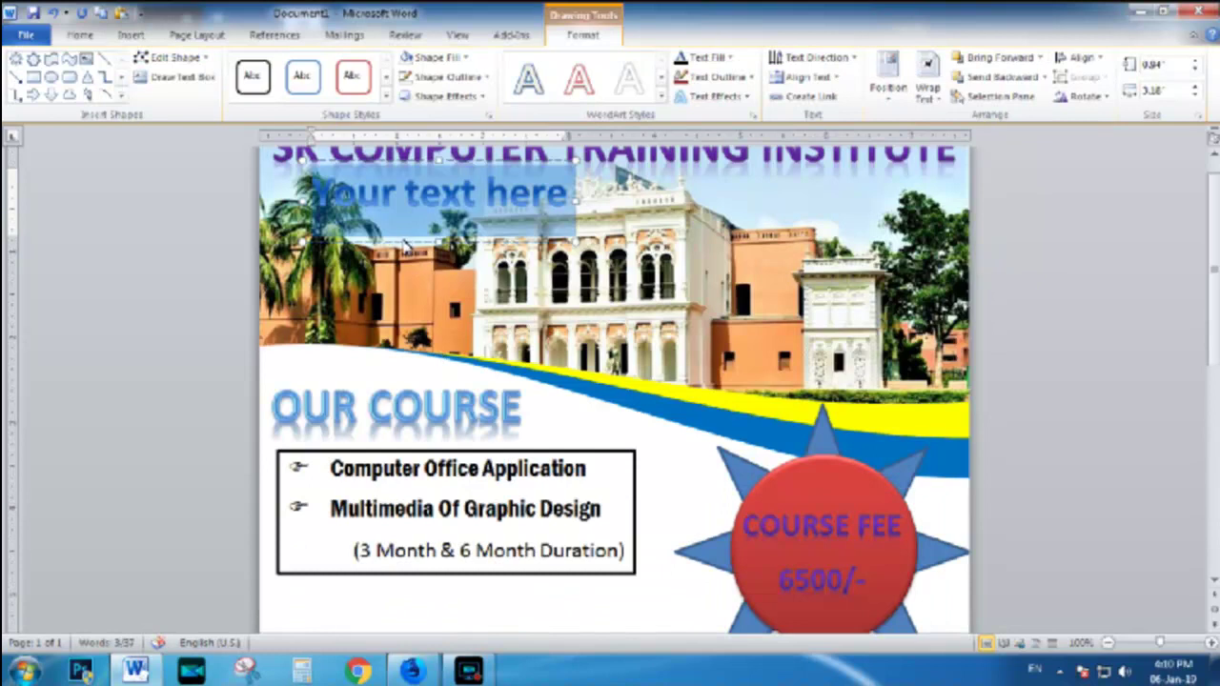
{"action": "left_click_drag", "start_coordinate": [404, 244], "coordinate": [399, 672]}
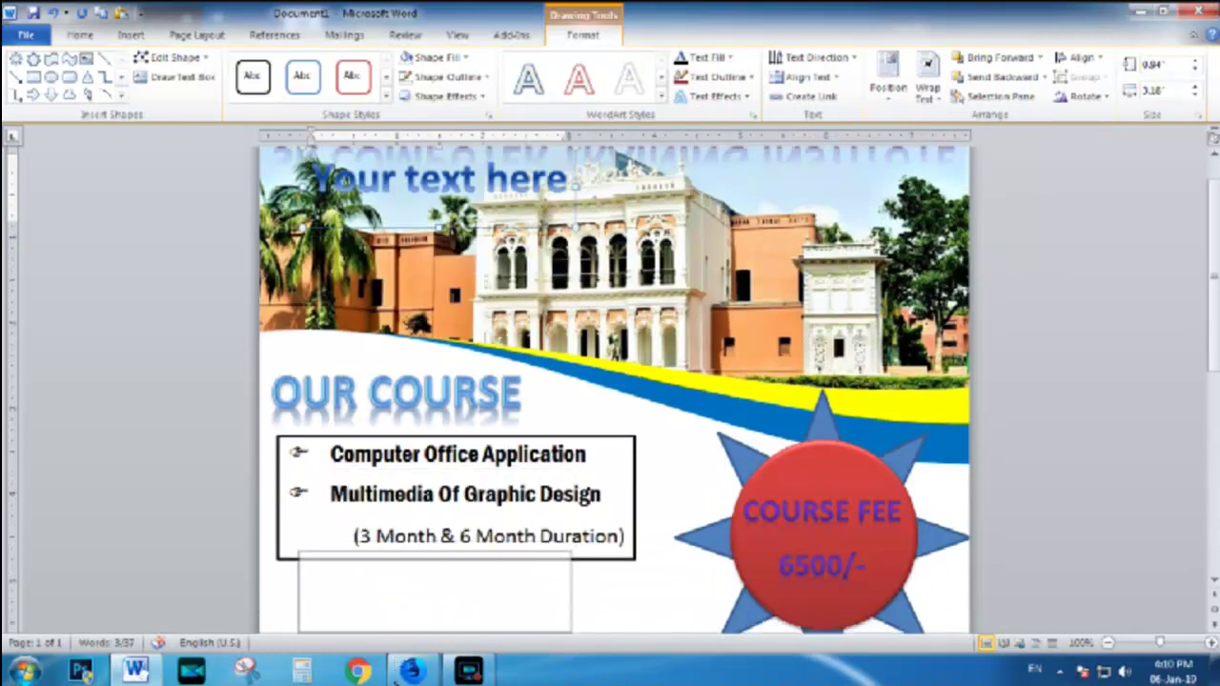
{"action": "left_click_drag", "start_coordinate": [397, 673], "coordinate": [391, 625]}
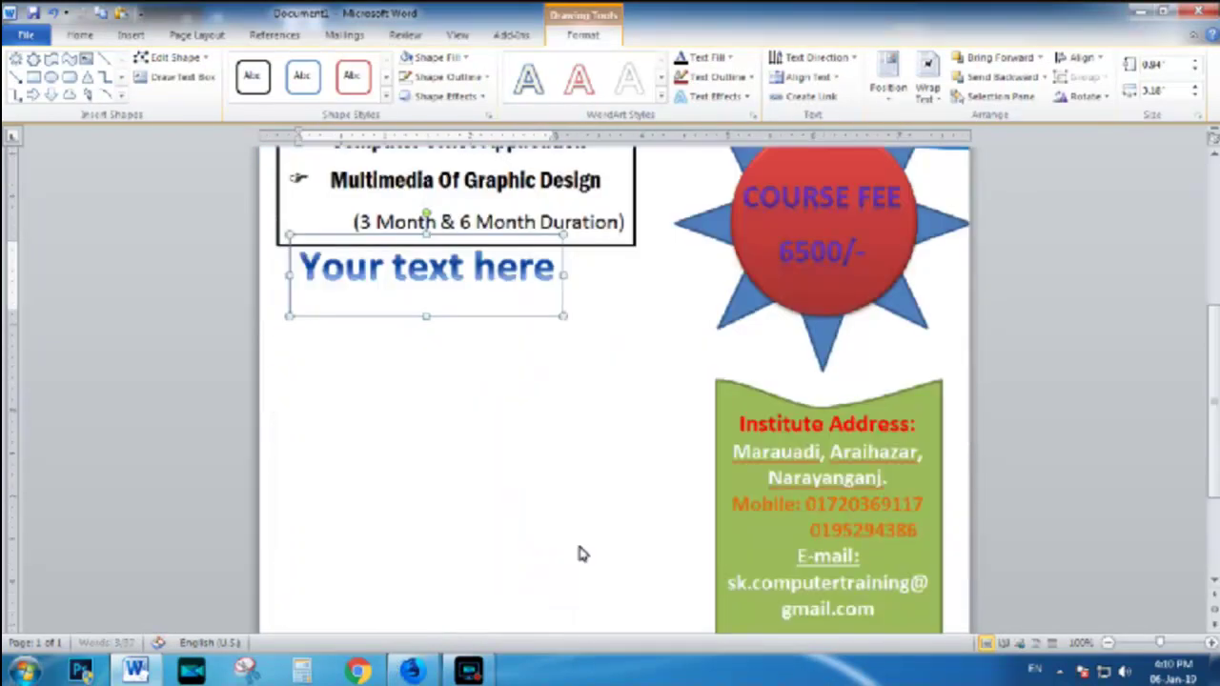
{"action": "left_click_drag", "start_coordinate": [467, 320], "coordinate": [467, 349]}
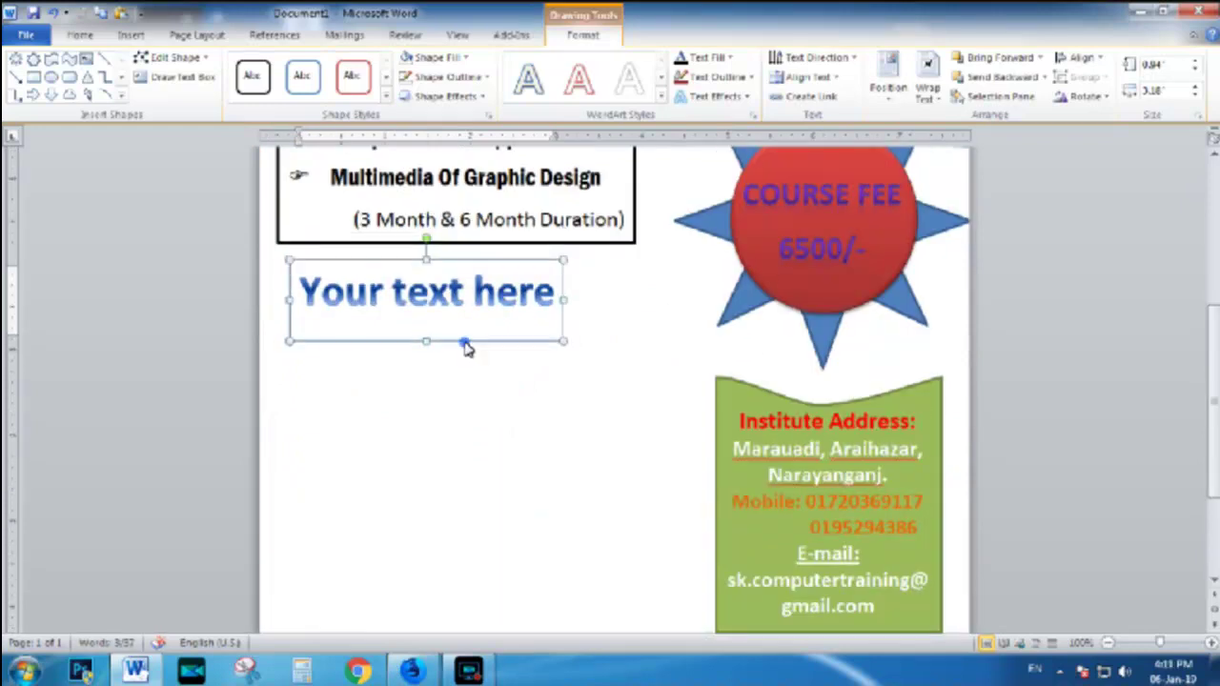
{"action": "left_click_drag", "start_coordinate": [467, 348], "coordinate": [468, 359]}
- Replace the WordArt placeholder with 'Course Details' and apply a purple WordArt style
{"action": "left_click", "coordinate": [468, 322]}
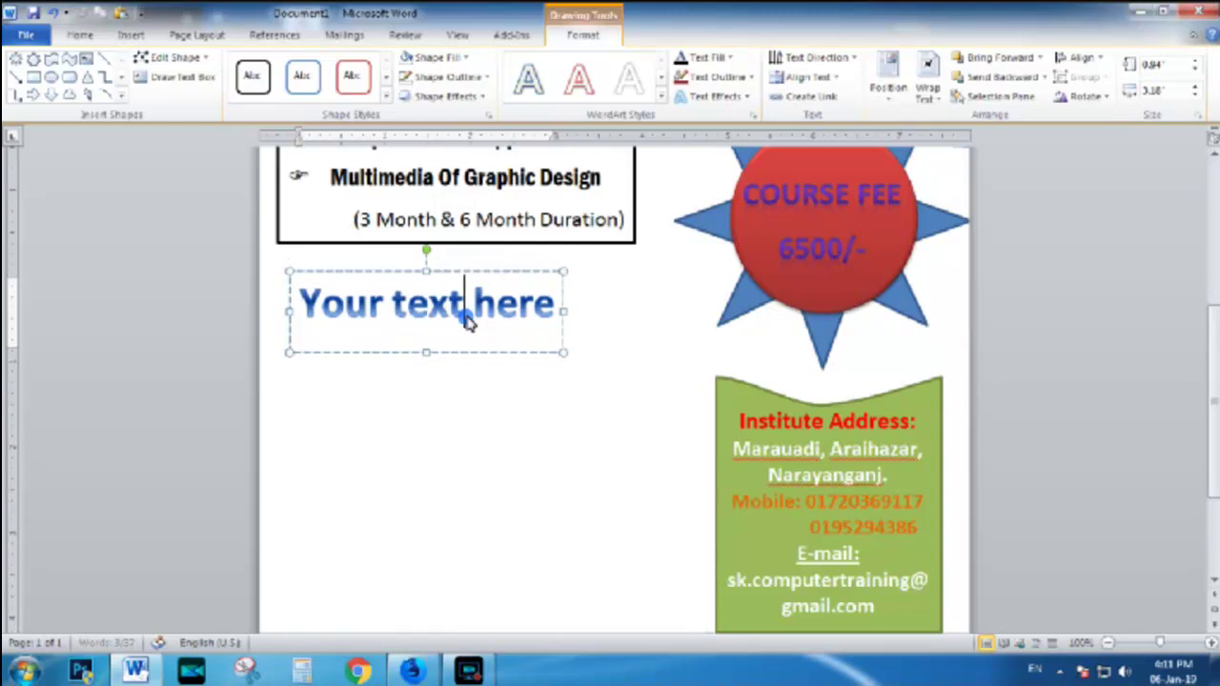
{"action": "triple_click", "coordinate": [467, 322]}
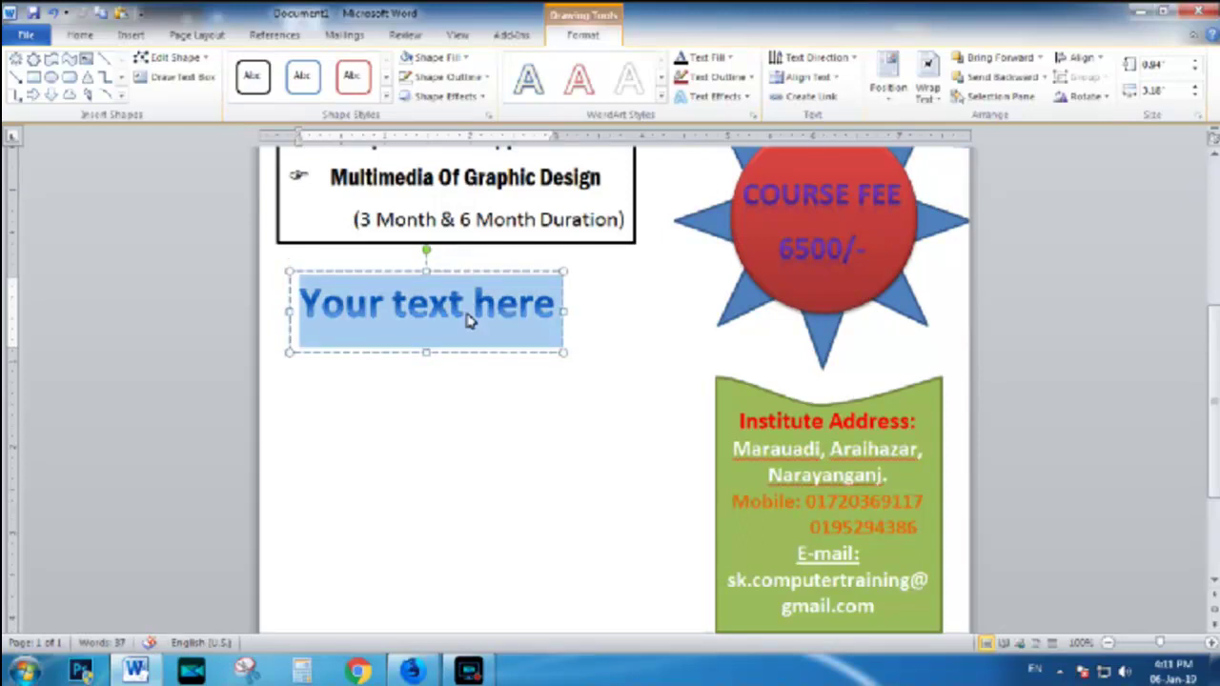
{"action": "type", "text": "Course Details"}
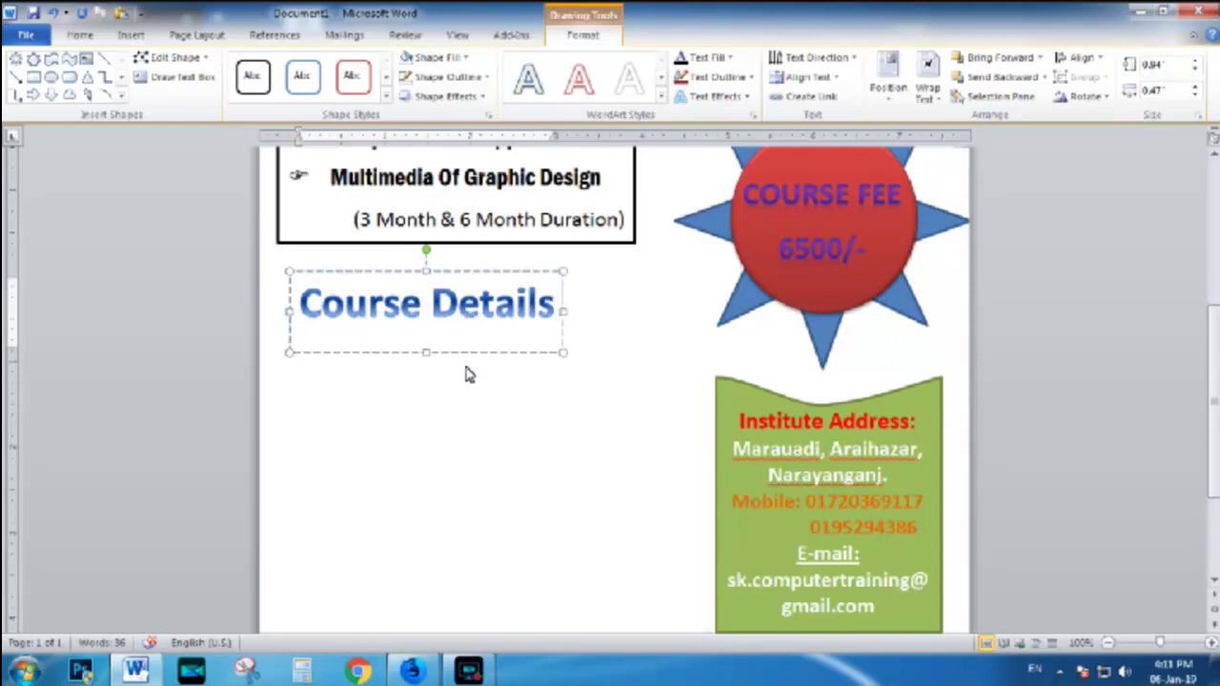
{"action": "left_click", "coordinate": [450, 334]}
{"action": "key", "text": "ctrl+a"}
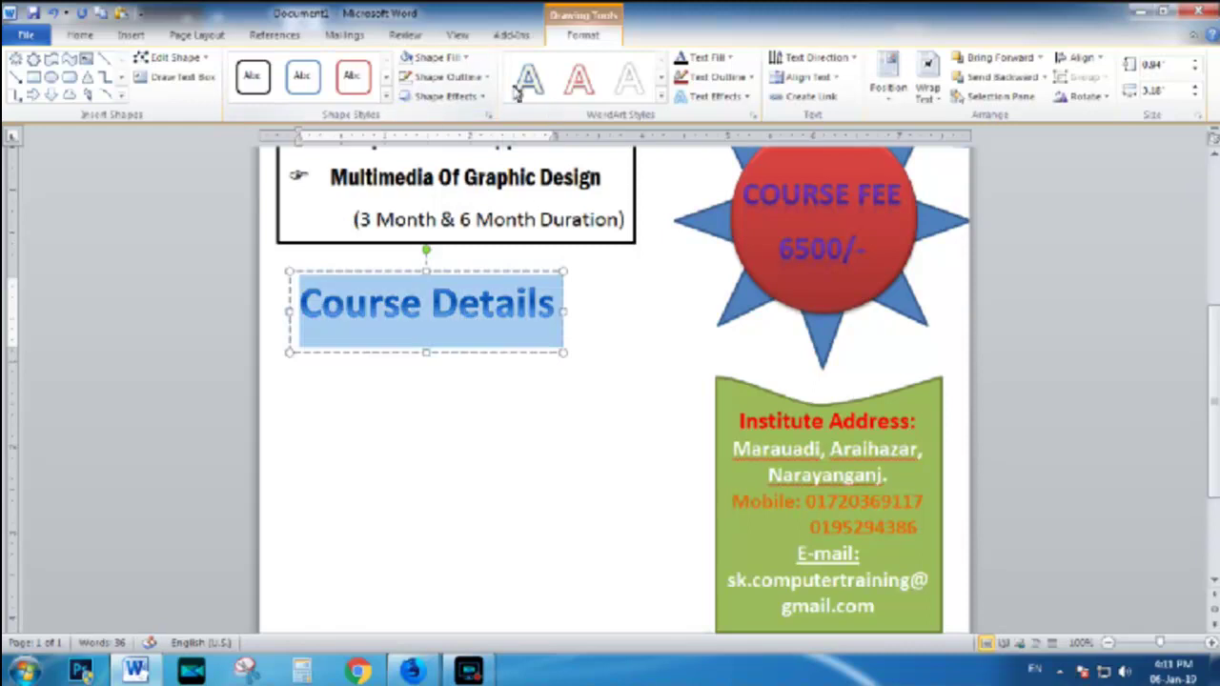
{"action": "left_click", "coordinate": [126, 35]}
{"action": "left_click", "coordinate": [840, 103]}
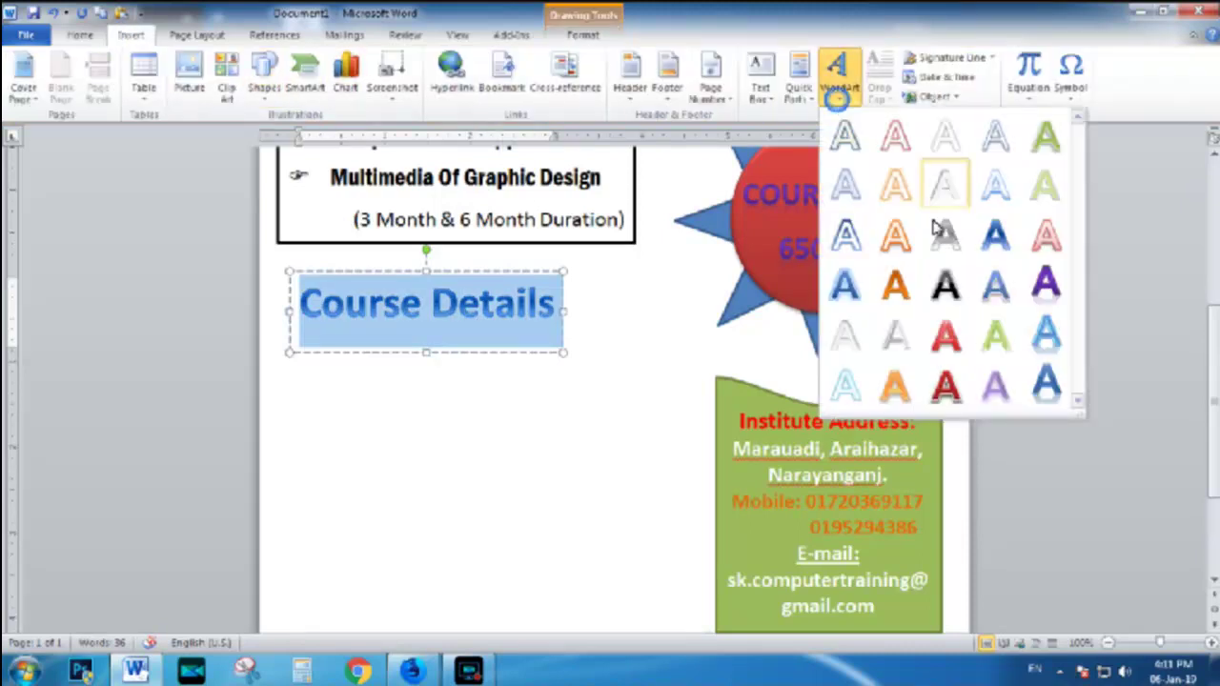
{"action": "left_click", "coordinate": [1040, 284]}
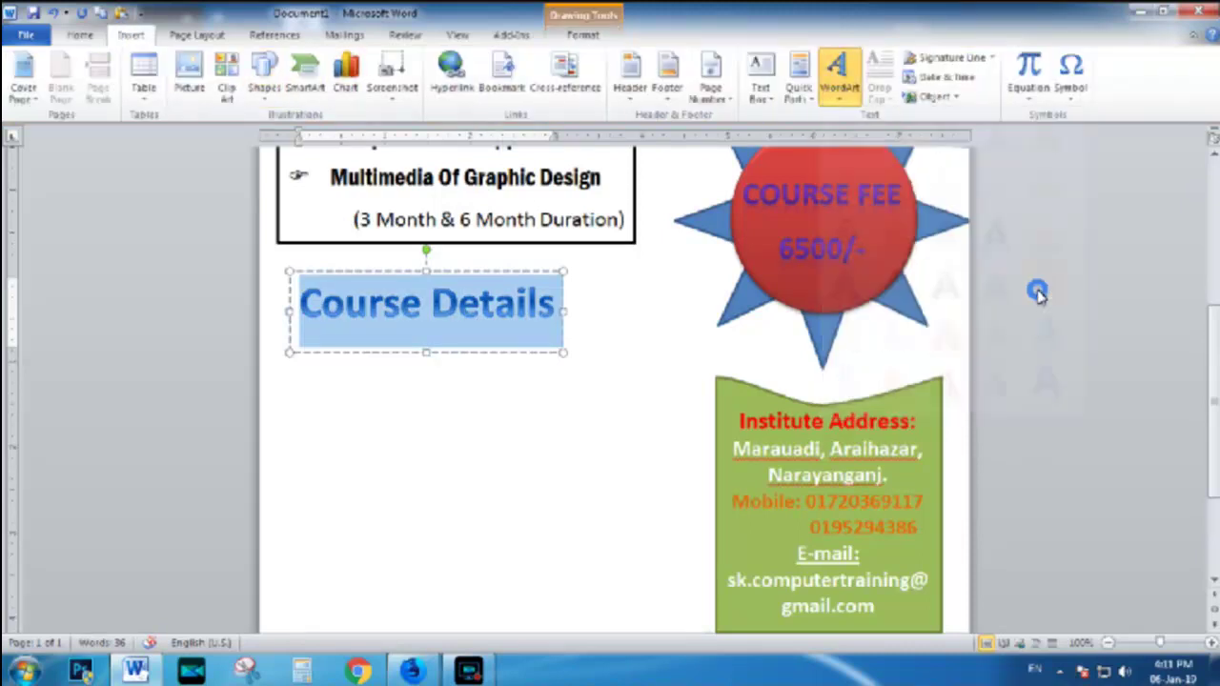
- Delete the old blue Course Details box and move the purple heading up under the course box
{"action": "left_click", "coordinate": [473, 306]}
{"action": "left_click", "coordinate": [503, 274]}
{"action": "key", "text": "Delete"}
{"action": "left_click", "coordinate": [496, 343]}
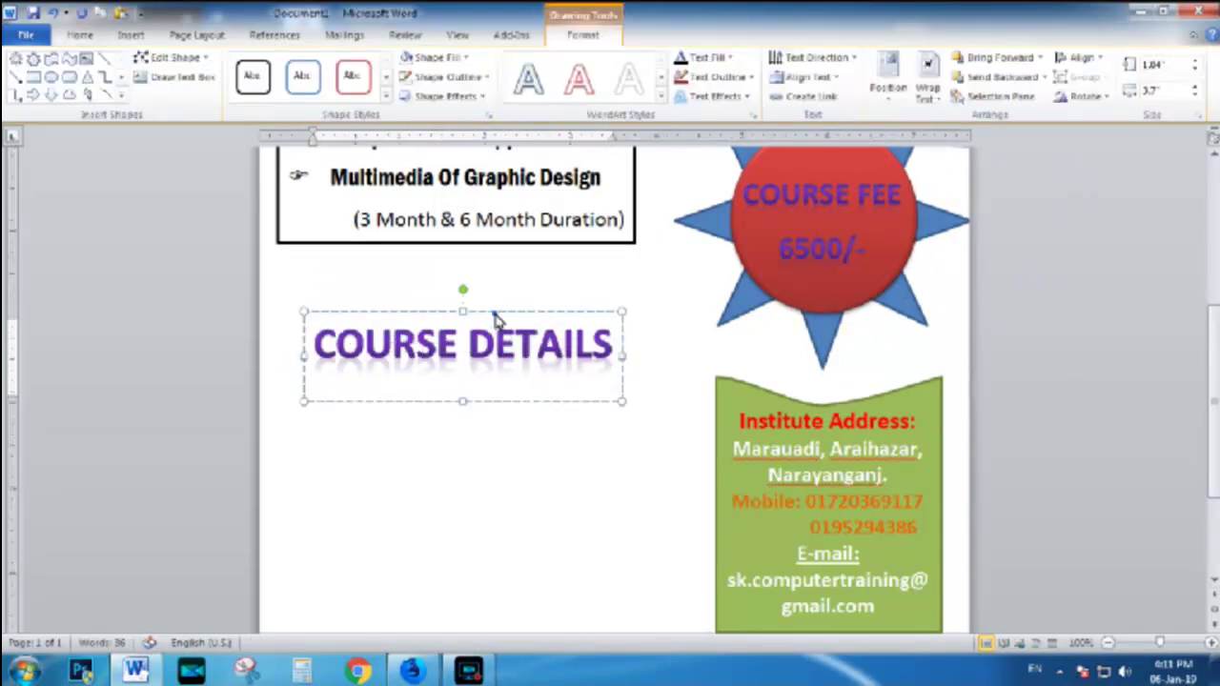
{"action": "left_click_drag", "start_coordinate": [493, 318], "coordinate": [487, 286]}
- Copy the bordered course list box
{"action": "left_click", "coordinate": [422, 422]}
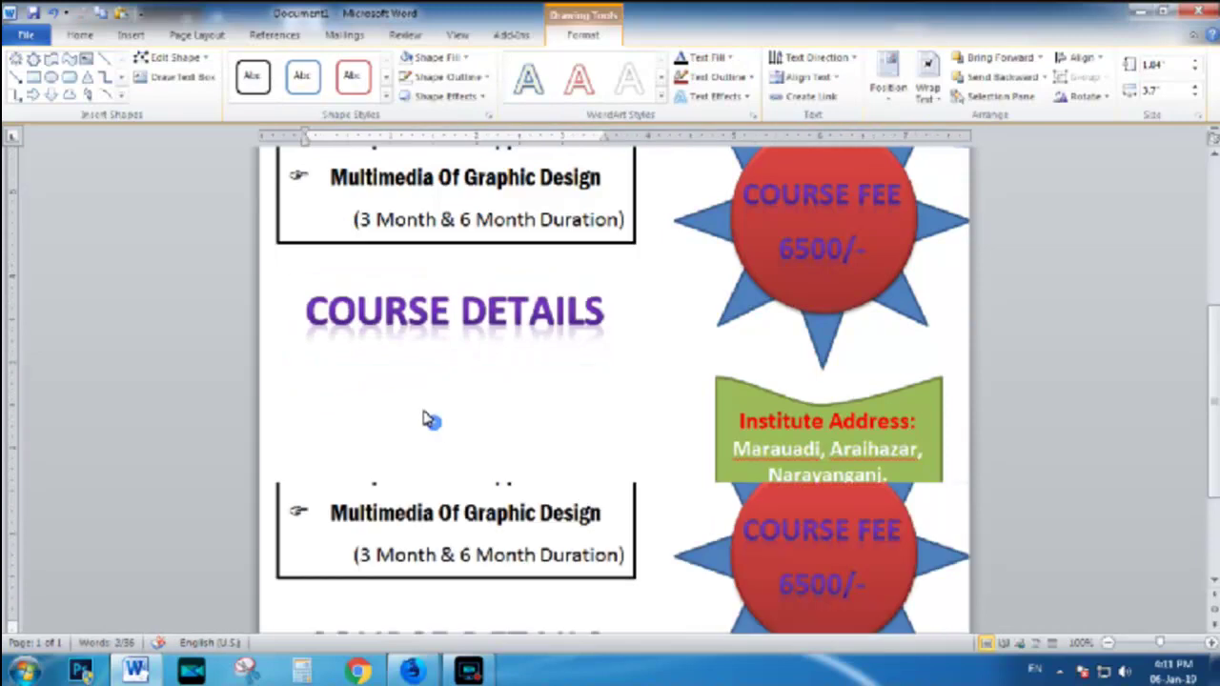
{"action": "scroll", "coordinate": [458, 429], "scroll_direction": "up", "scroll_amount": 6}
{"action": "scroll", "coordinate": [477, 434], "scroll_direction": "down", "scroll_amount": 2}
{"action": "scroll", "coordinate": [486, 435], "scroll_direction": "down", "scroll_amount": 3}
{"action": "scroll", "coordinate": [484, 435], "scroll_direction": "down", "scroll_amount": 1}
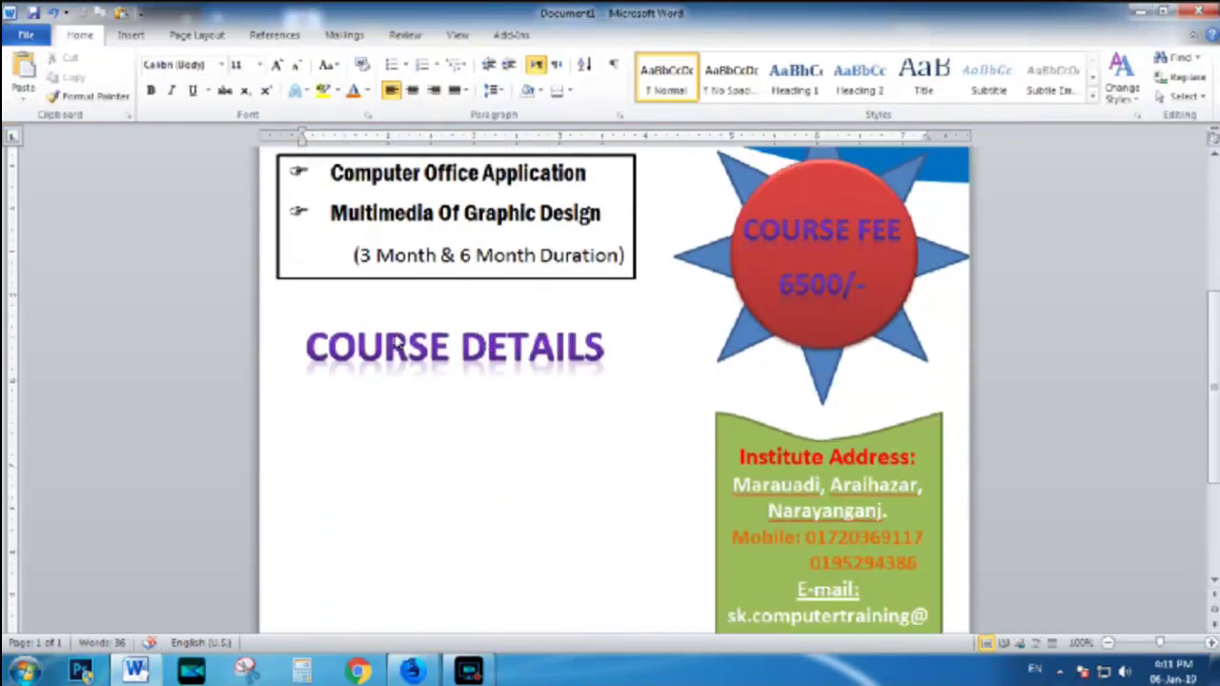
{"action": "left_click", "coordinate": [386, 278]}
{"action": "right_click", "coordinate": [386, 284]}
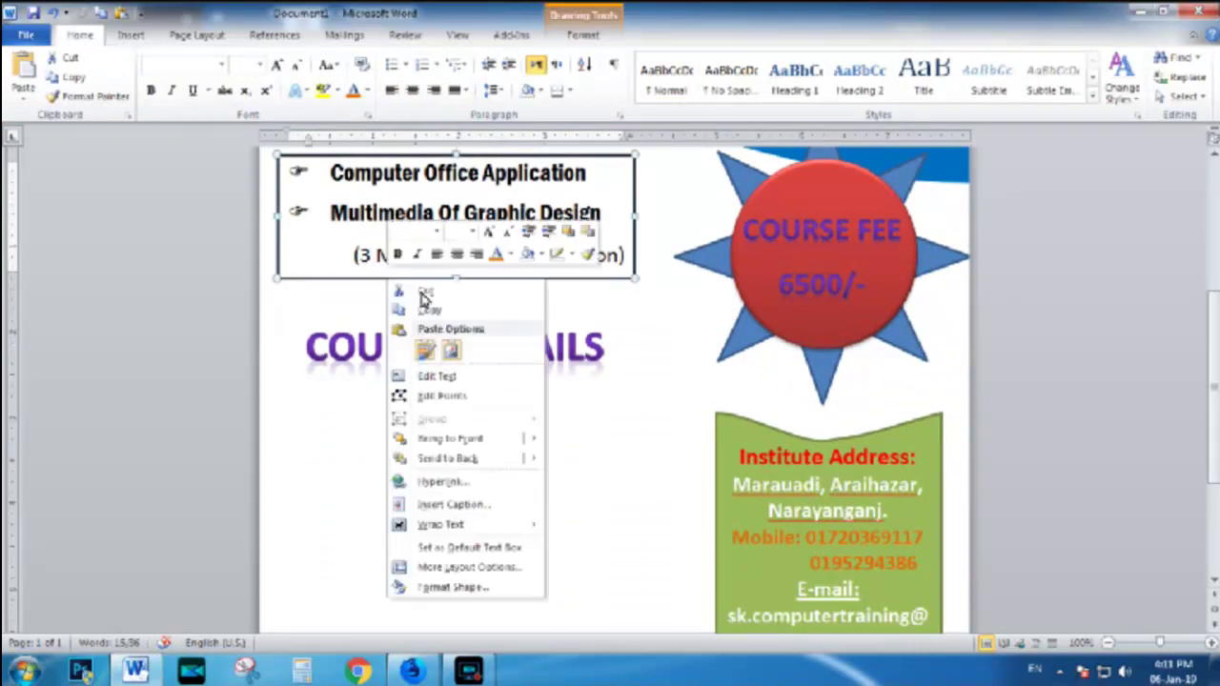
{"action": "left_click", "coordinate": [430, 311]}
- Paste the course box copy and drag it beneath the COURSE DETAILS heading
{"action": "left_click", "coordinate": [339, 419]}
{"action": "key", "text": "ctrl+v"}
{"action": "key", "text": "ctrl+z"}
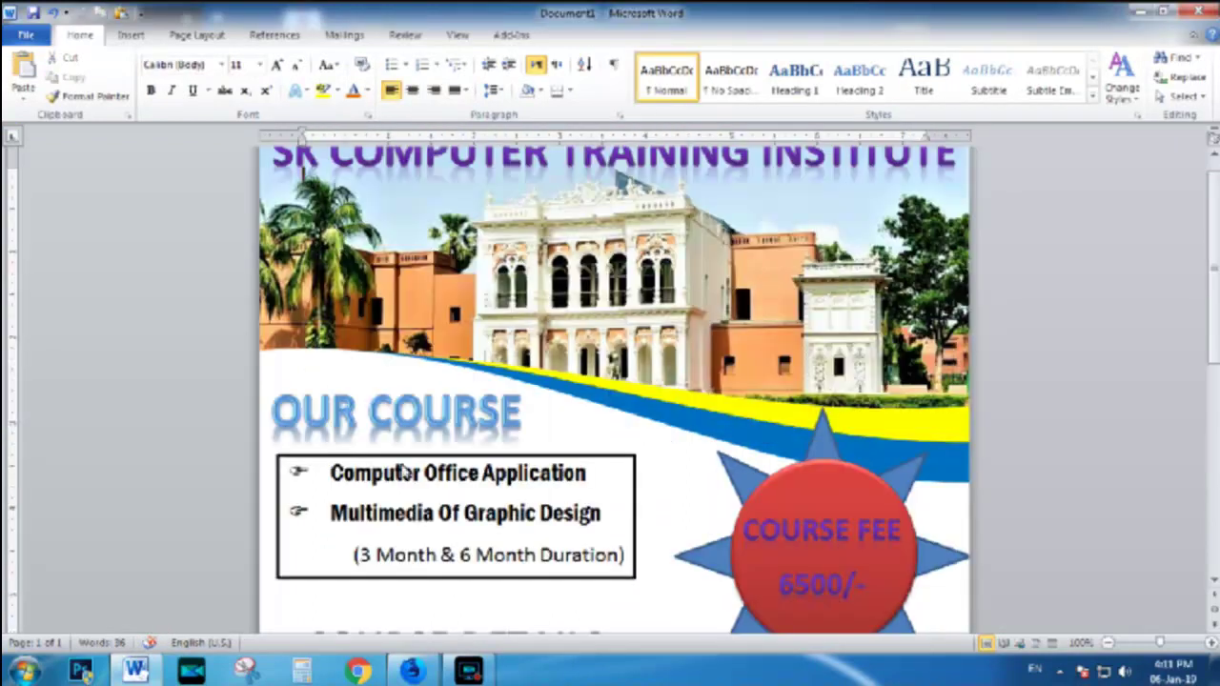
{"action": "scroll", "coordinate": [408, 468], "scroll_direction": "down", "scroll_amount": 6}
{"action": "scroll", "coordinate": [333, 394], "scroll_direction": "down", "scroll_amount": 2}
{"action": "scroll", "coordinate": [333, 395], "scroll_direction": "down", "scroll_amount": 2}
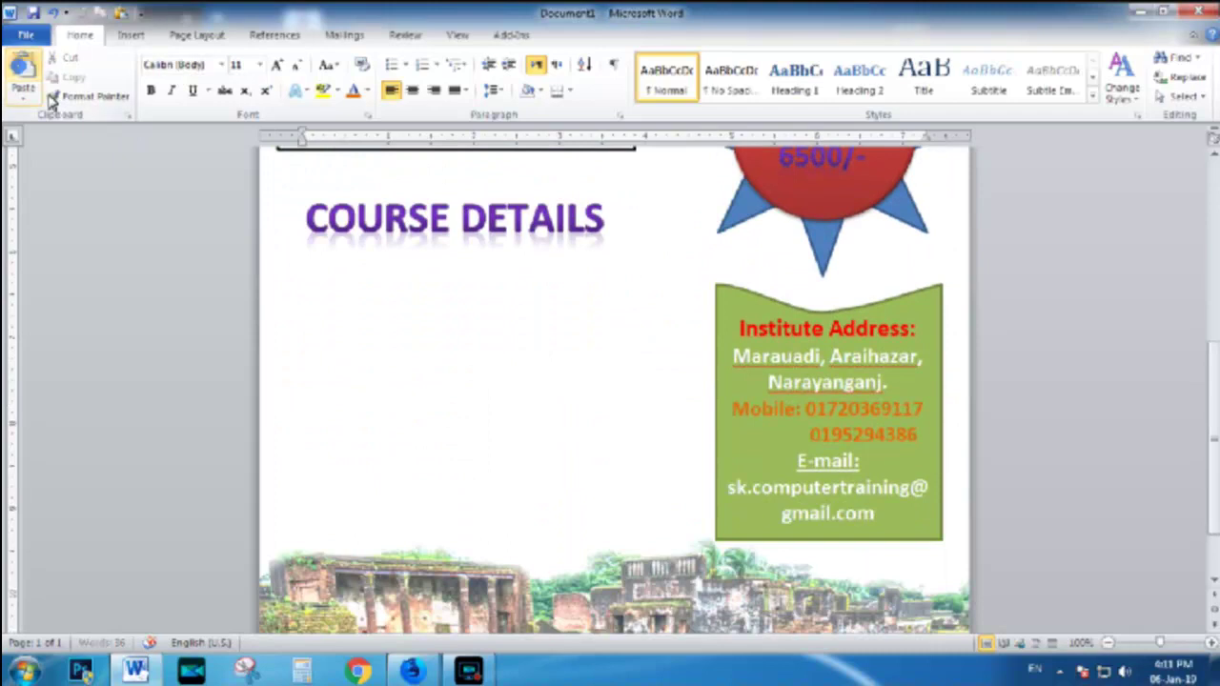
{"action": "key", "text": "ctrl+v"}
{"action": "left_click", "coordinate": [516, 341]}
{"action": "scroll", "coordinate": [515, 341], "scroll_direction": "down", "scroll_amount": 1}
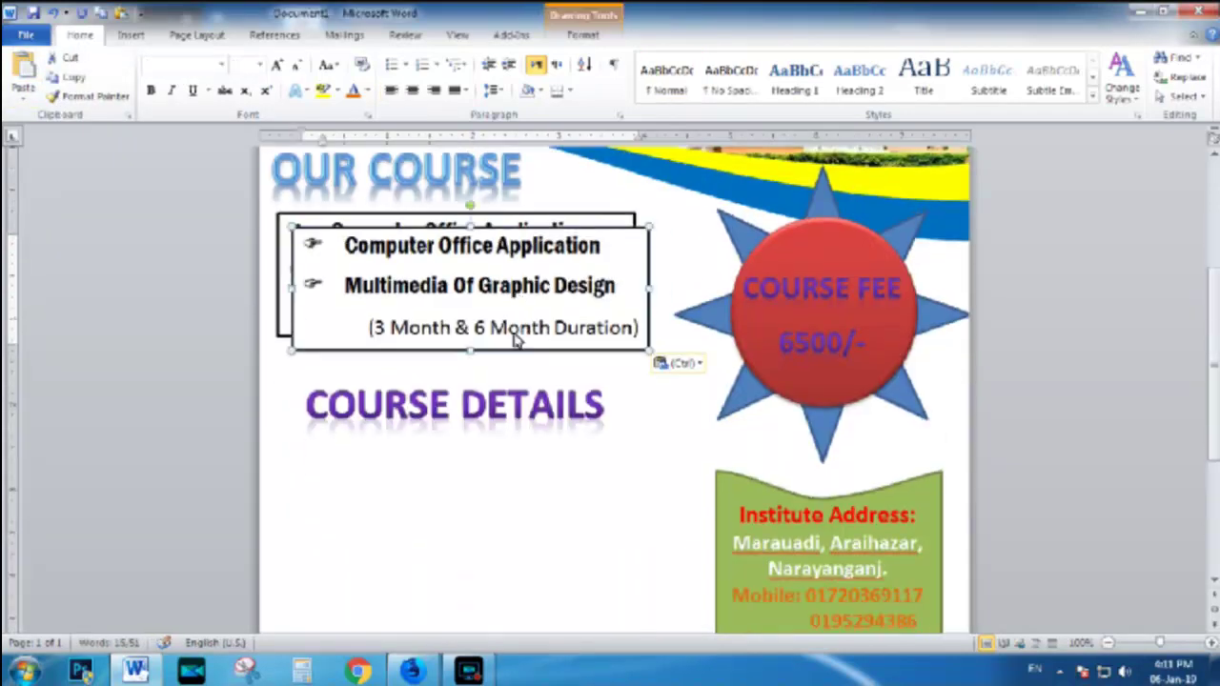
{"action": "left_click_drag", "start_coordinate": [361, 355], "coordinate": [348, 568]}
{"action": "scroll", "coordinate": [493, 425], "scroll_direction": "down", "scroll_amount": 3}
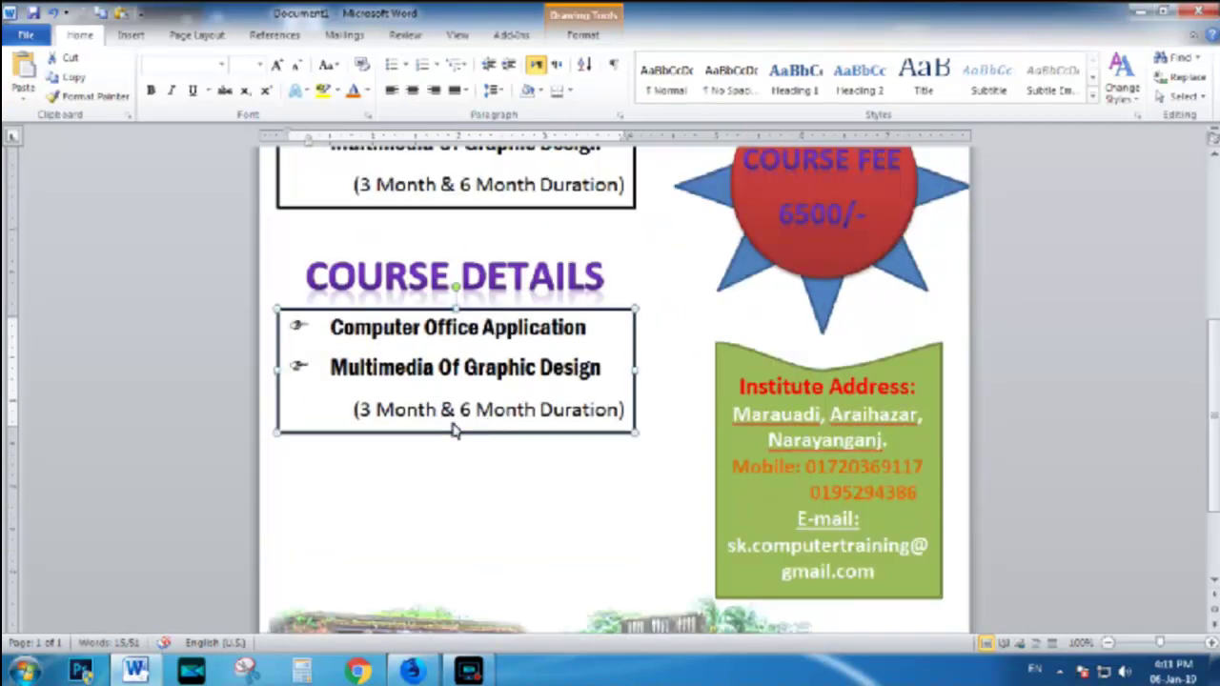
{"action": "left_click", "coordinate": [381, 436]}
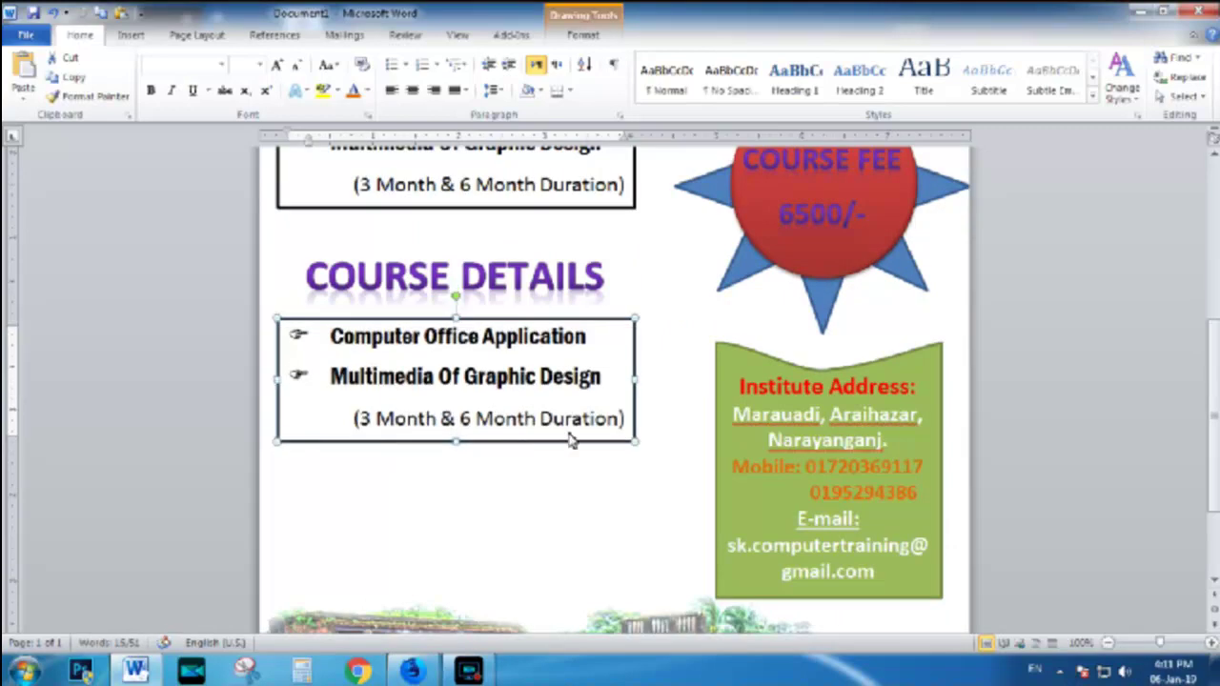
- Remove the duration line and retype the first bullet as 'Microsoft Office Program'
{"action": "mouse_move", "coordinate": [623, 418]}
{"action": "left_mouse_down"}
{"action": "mouse_move", "coordinate": [334, 416]}
{"action": "mouse_move", "coordinate": [616, 389]}
{"action": "left_mouse_up"}
{"action": "key", "text": "BackSpace"}
{"action": "key", "text": "BackSpace"}
{"action": "key", "text": "BackSpace"}
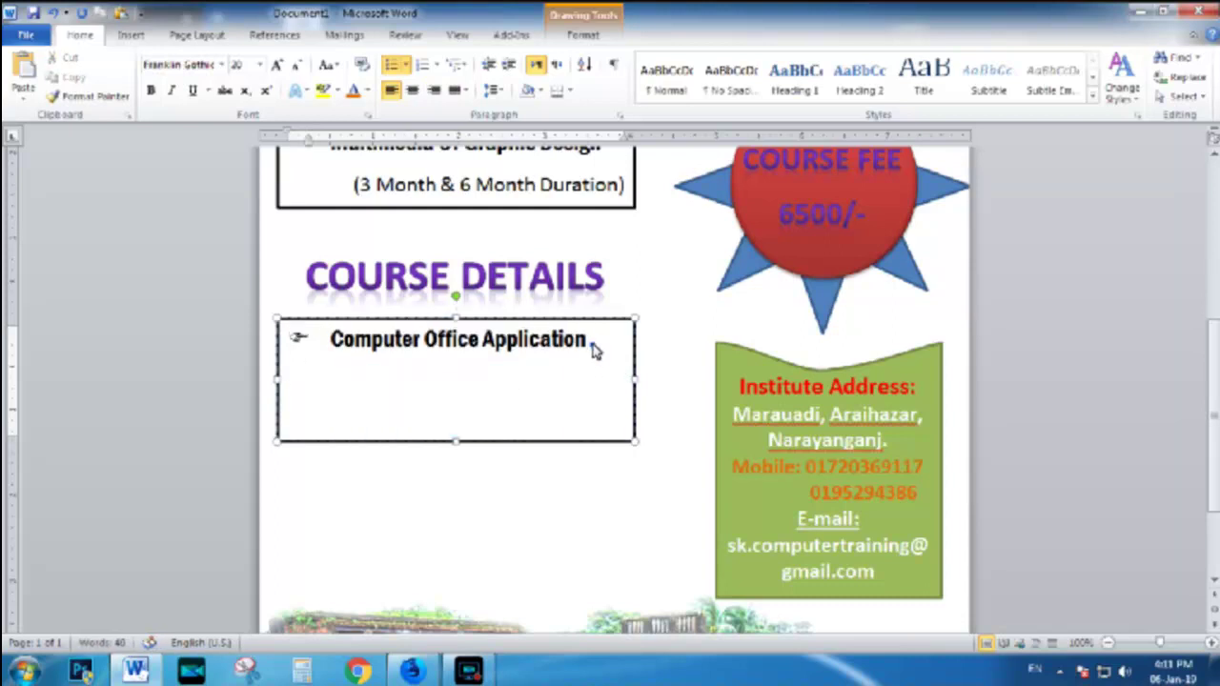
{"action": "left_click_drag", "start_coordinate": [596, 434], "coordinate": [332, 340]}
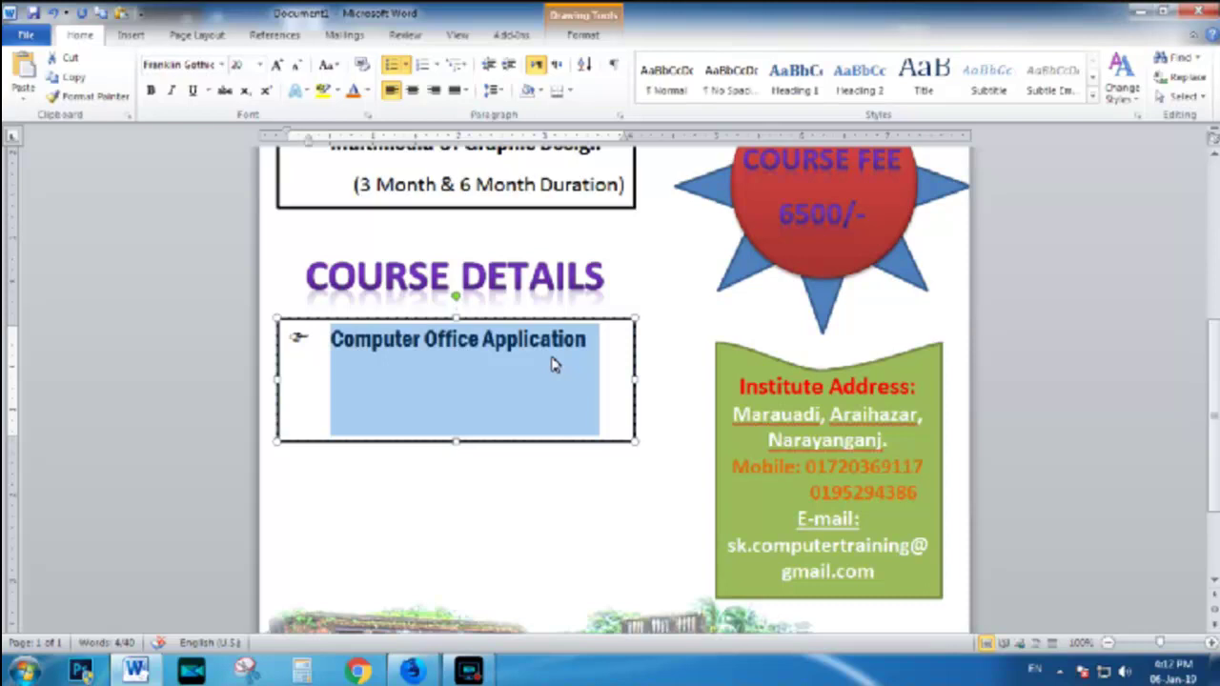
{"action": "type", "text": "Micros"}
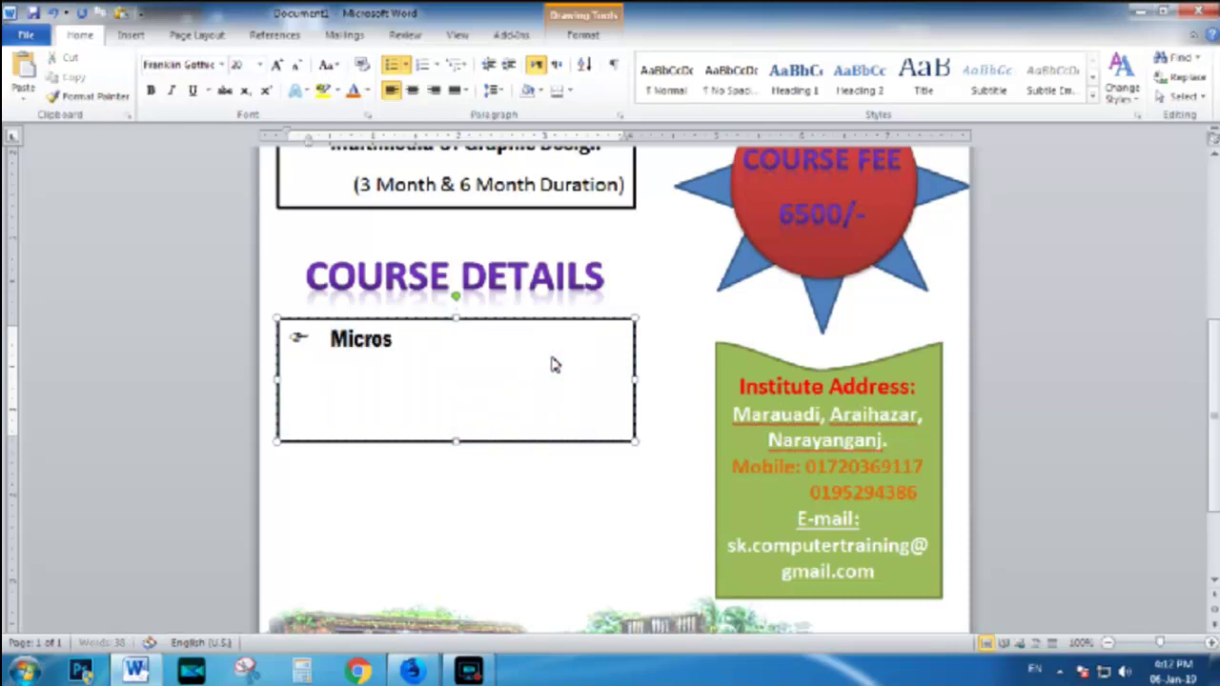
{"action": "type", "text": "of"}
{"action": "type", "text": " 0"}
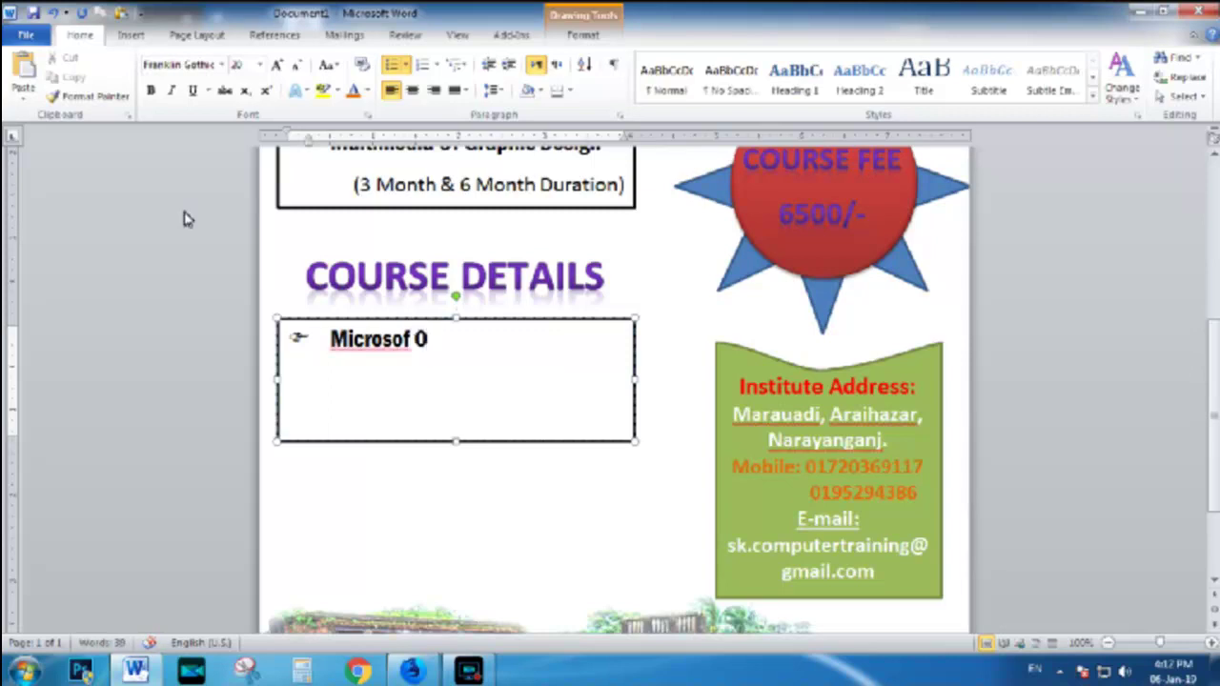
{"action": "right_click", "coordinate": [352, 339]}
{"action": "left_click", "coordinate": [462, 149]}
{"action": "double_click", "coordinate": [433, 340]}
{"action": "type", "text": "fice Program"}
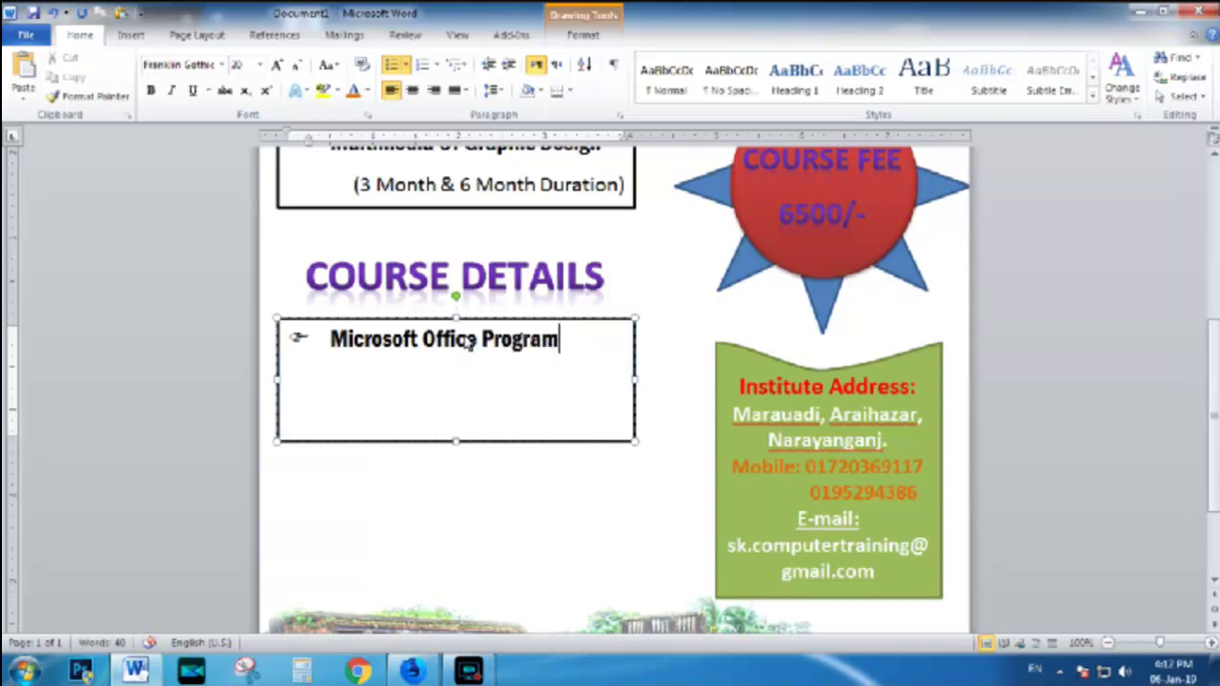
- Add 'Adobe Photoshop' and 'Adobe Illustrator' bullet lines beneath it
{"action": "key", "text": "Return"}
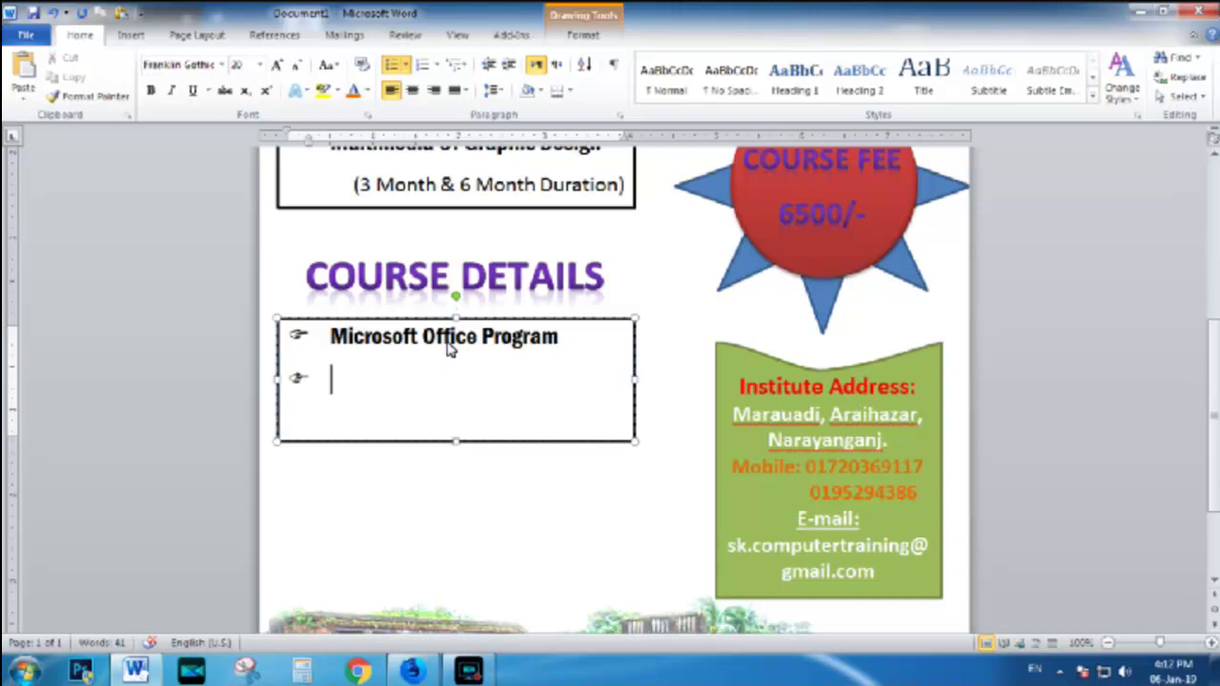
{"action": "type", "text": "Adobe"}
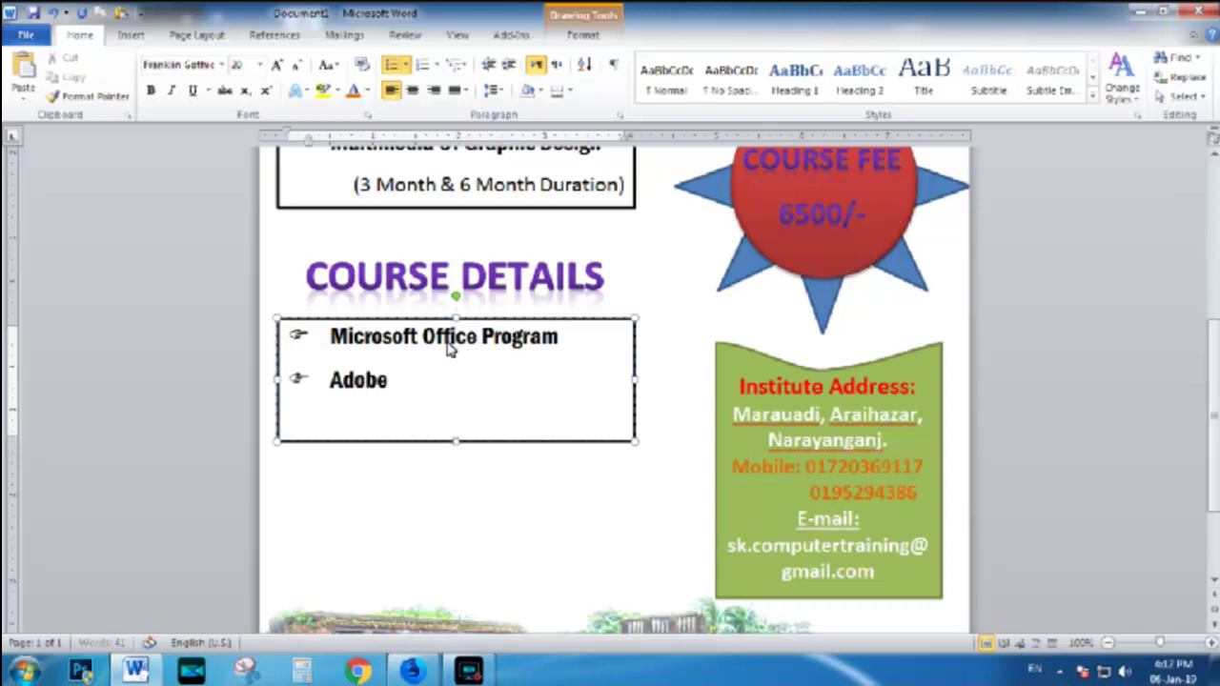
{"action": "type", "text": "oshop"}
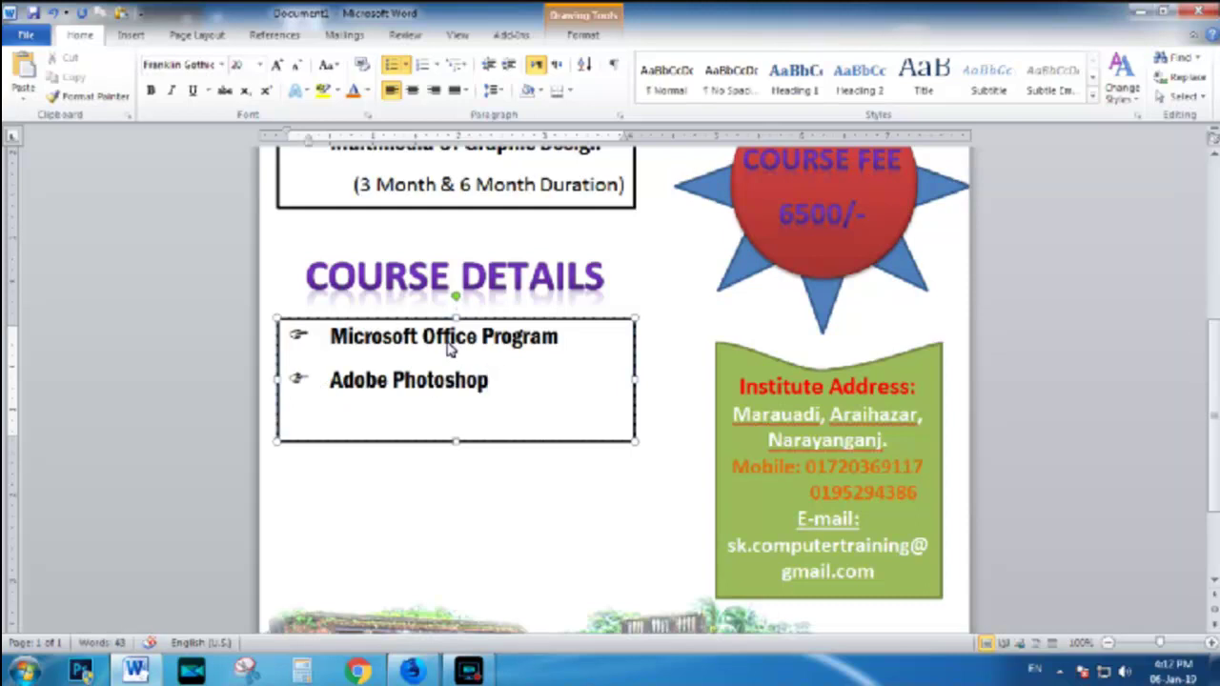
{"action": "key", "text": "Return"}
{"action": "type", "text": "Ad"}
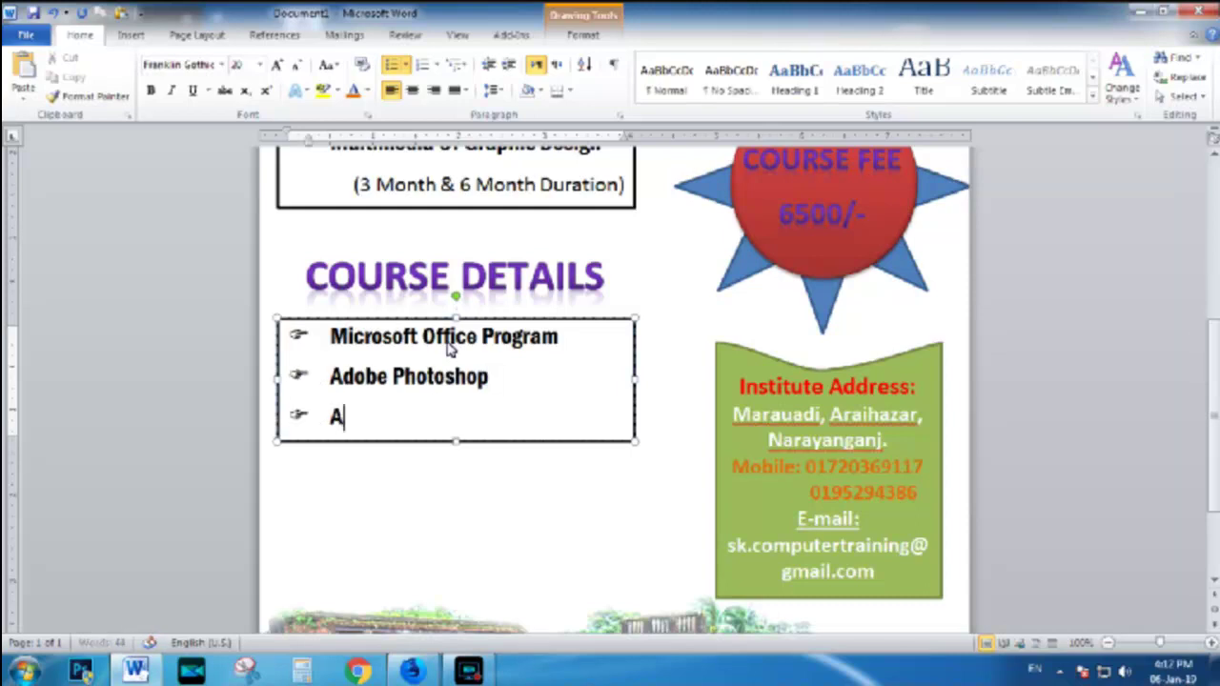
{"action": "type", "text": "obe"}
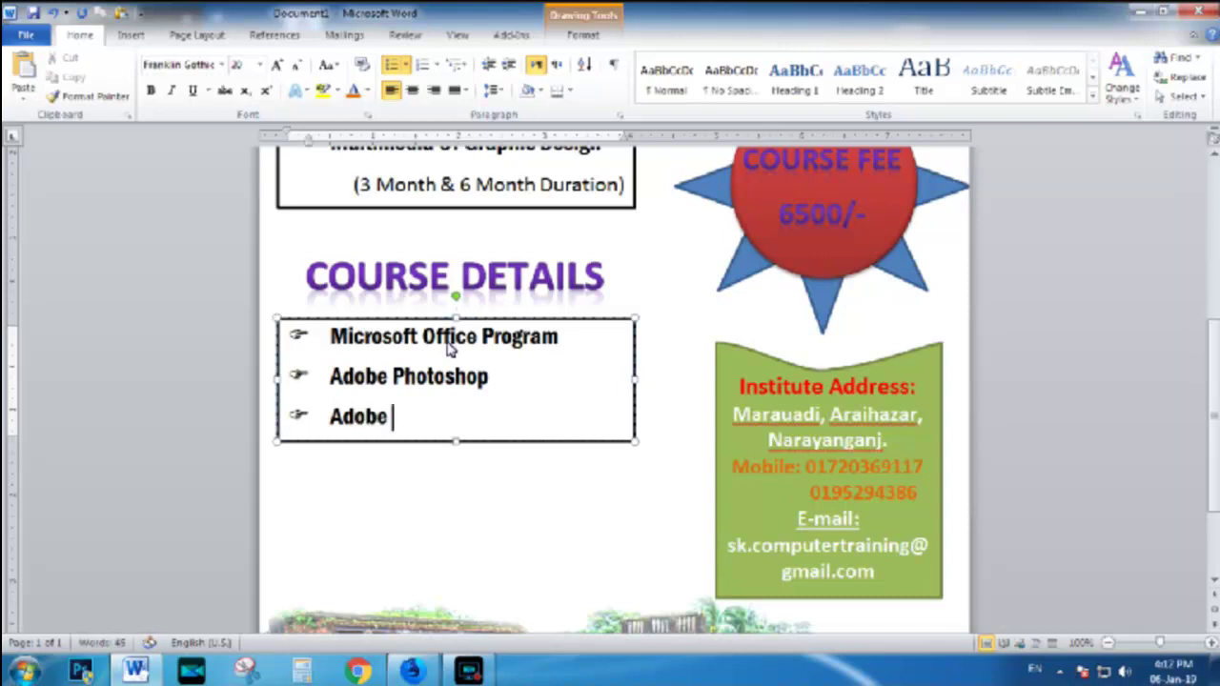
{"action": "type", "text": " Illust"}
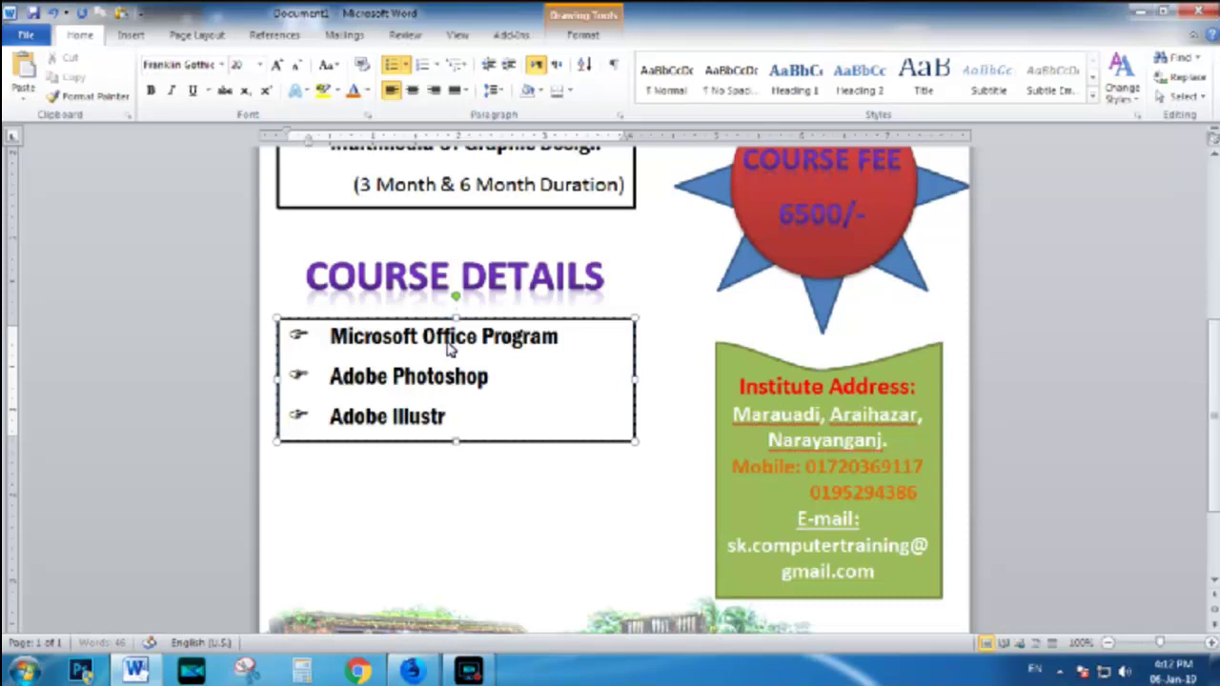
- Finish 'Adobe Illustrator' and drag the box's bottom edge down to make it taller
{"action": "type", "text": "r"}
{"action": "left_click_drag", "start_coordinate": [454, 442], "coordinate": [456, 548]}
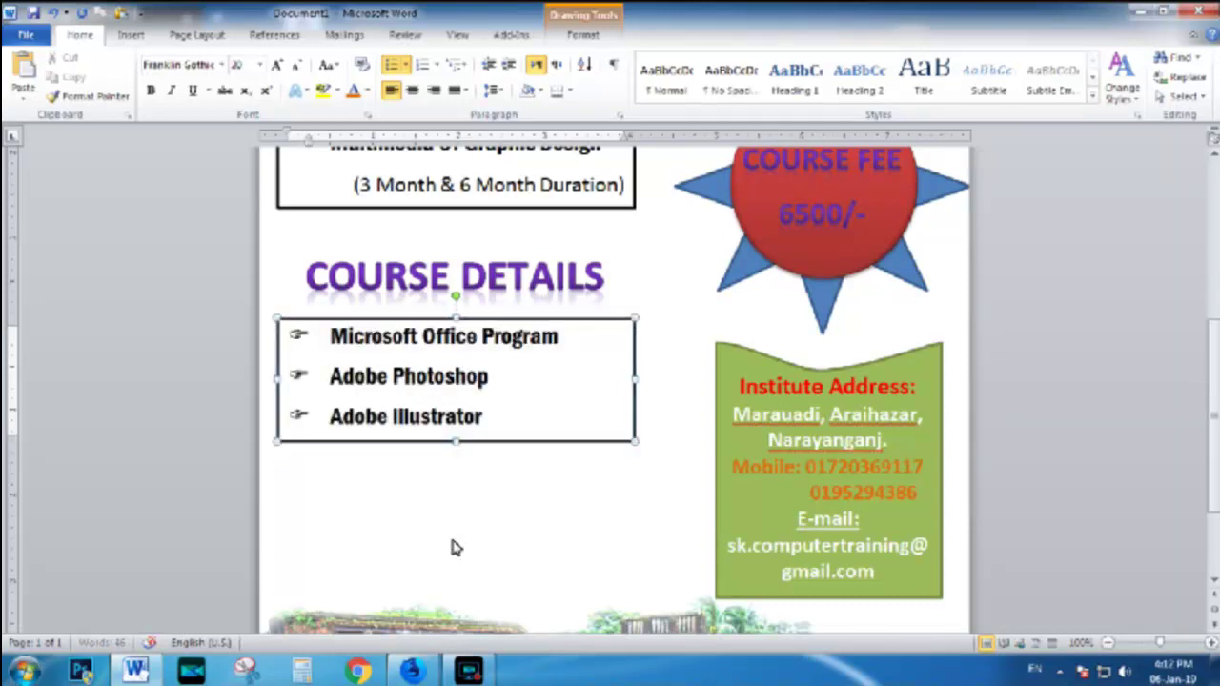
{"action": "left_click", "coordinate": [488, 428]}
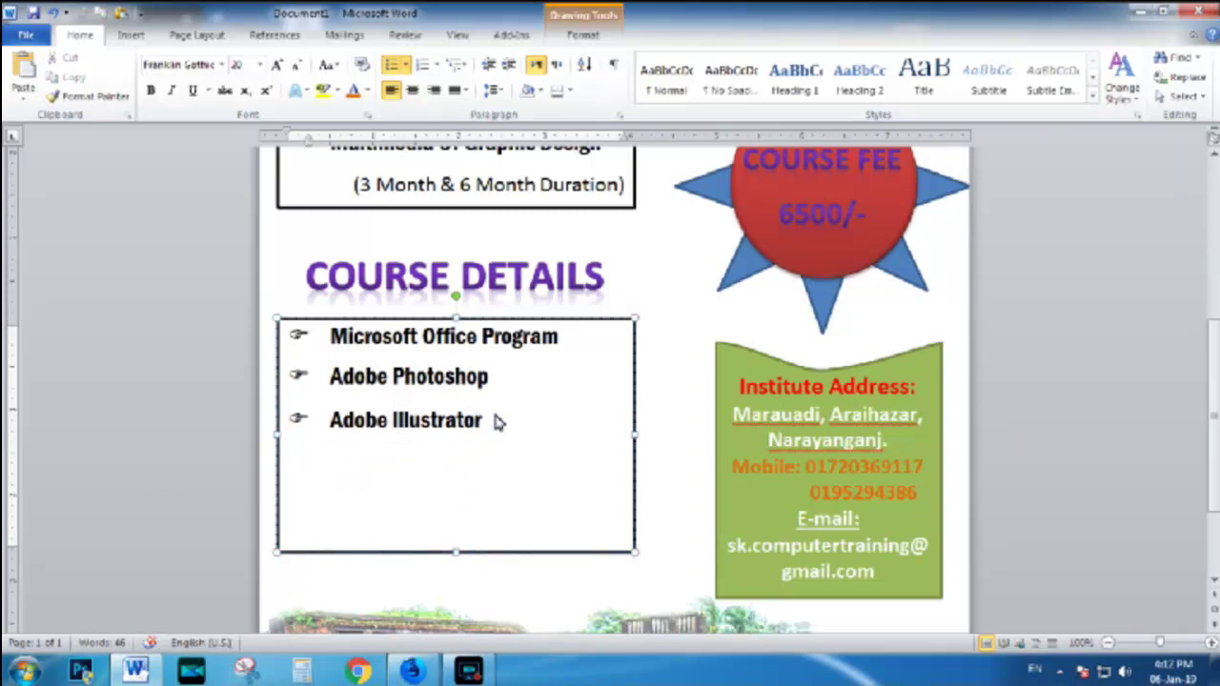
{"action": "key", "text": "Return"}
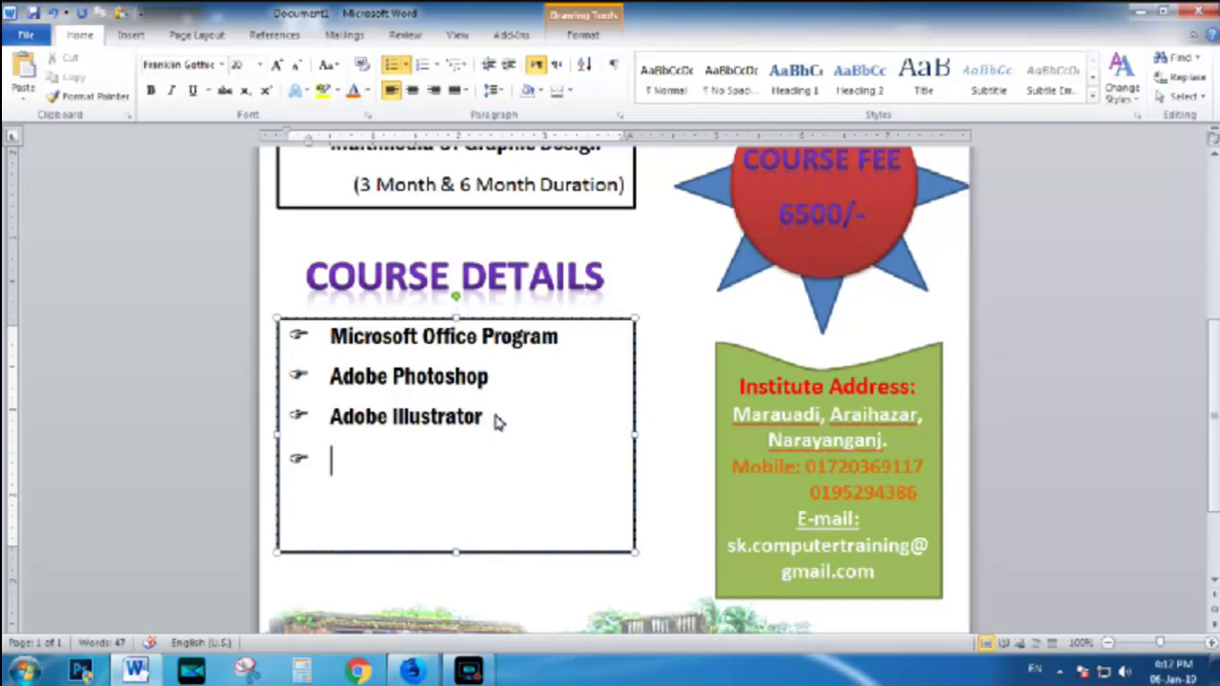
{"action": "type", "text": "Ib"}
{"action": "key", "text": "BackSpace"}
{"action": "key", "text": "BackSpace"}
{"action": "type", "text": "Bas"}
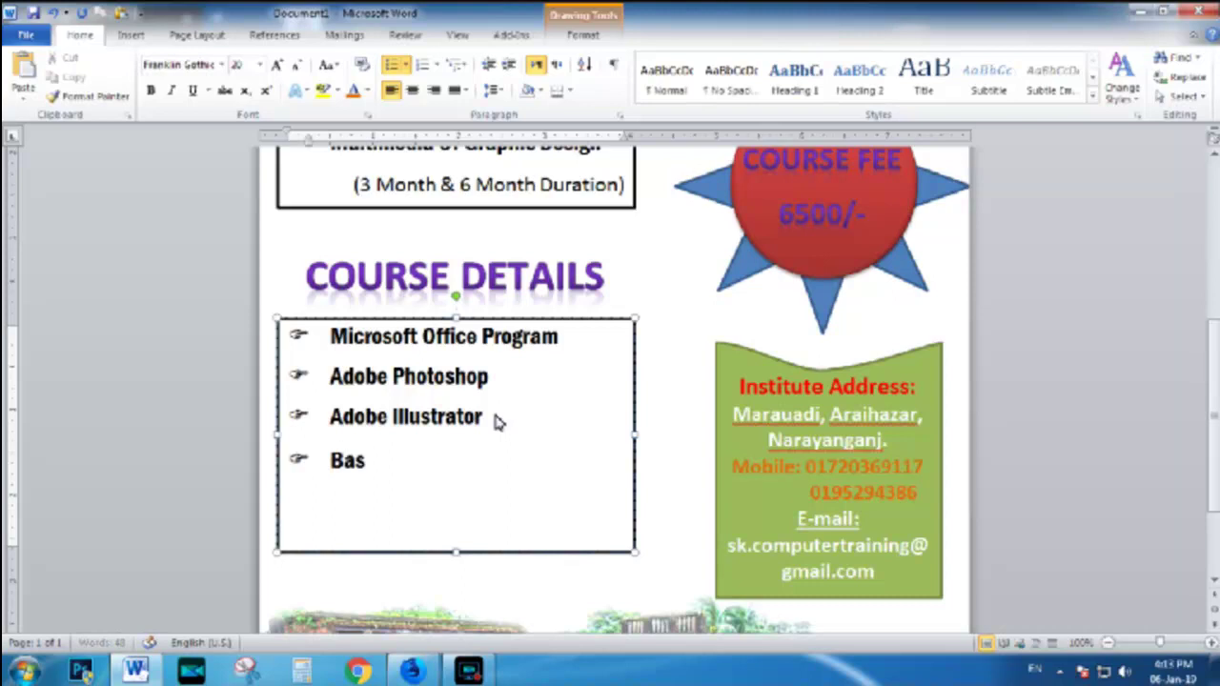
{"action": "type", "text": "b"}
{"action": "key", "text": "BackSpace"}
{"action": "key", "text": "BackSpace"}
{"action": "key", "text": "BackSpace"}
{"action": "key", "text": "BackSpace"}
{"action": "key", "text": "BackSpace"}
{"action": "key", "text": "BackSpace"}
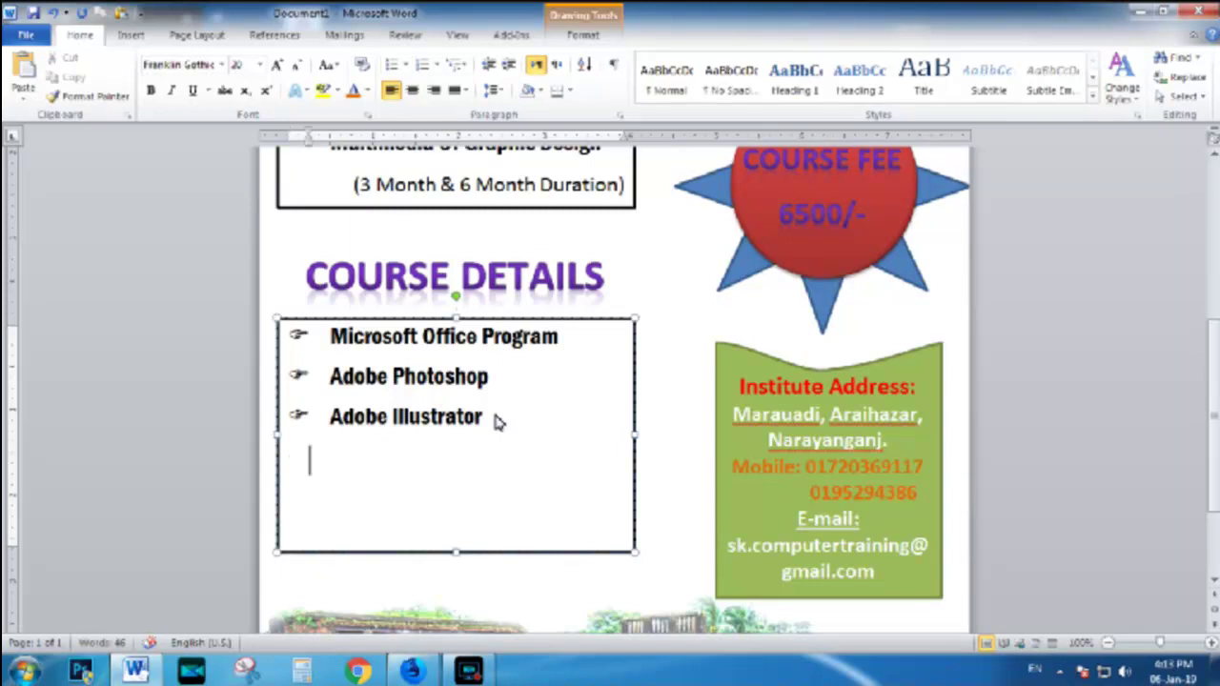
{"action": "key", "text": "BackSpace"}
- Add a fourth bullet reading 'Internet & Basic Idea of Hardwar Programing', using the spelling suggestion
{"action": "left_click", "coordinate": [496, 422]}
{"action": "key", "text": "Return"}
{"action": "type", "text": "Inter"}
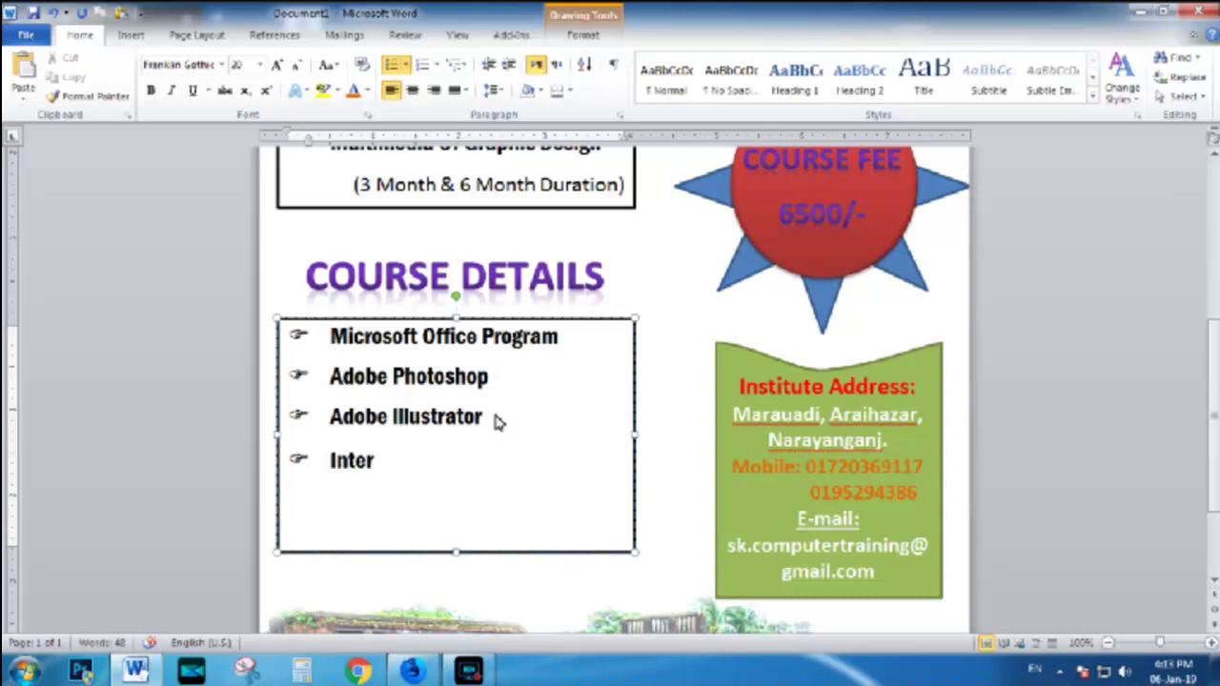
{"action": "type", "text": "net"}
{"action": "type", "text": " & Ba"}
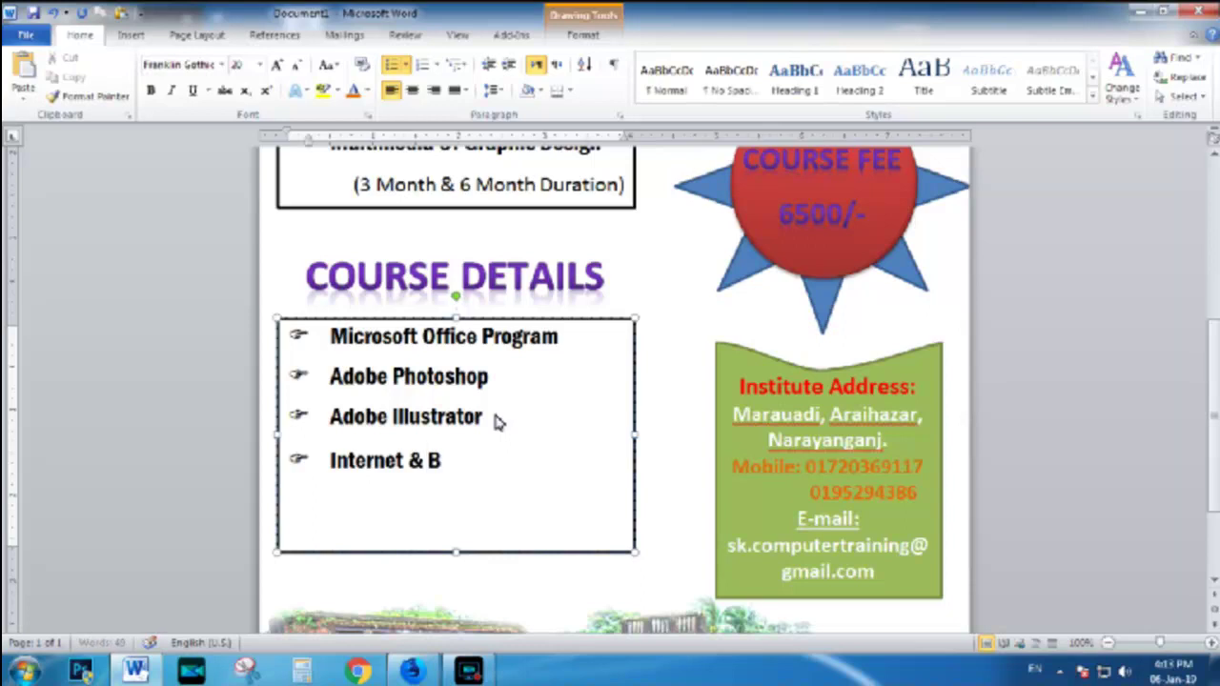
{"action": "type", "text": "sic Idea"}
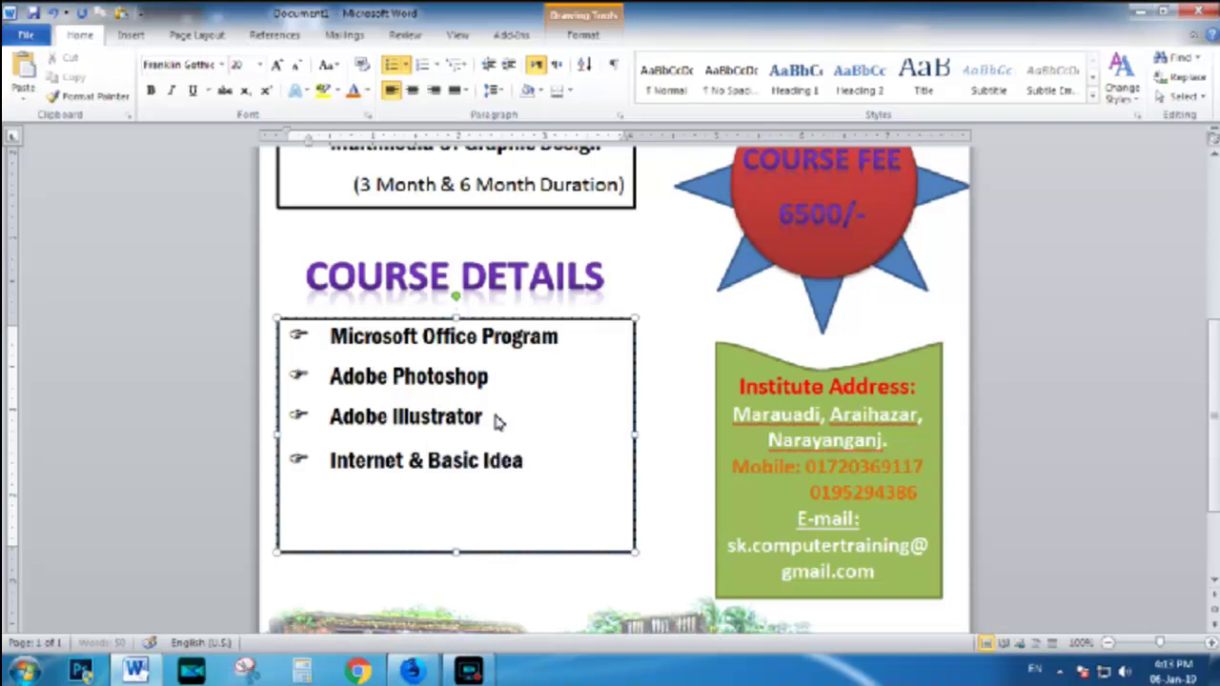
{"action": "type", "text": " of Hard"}
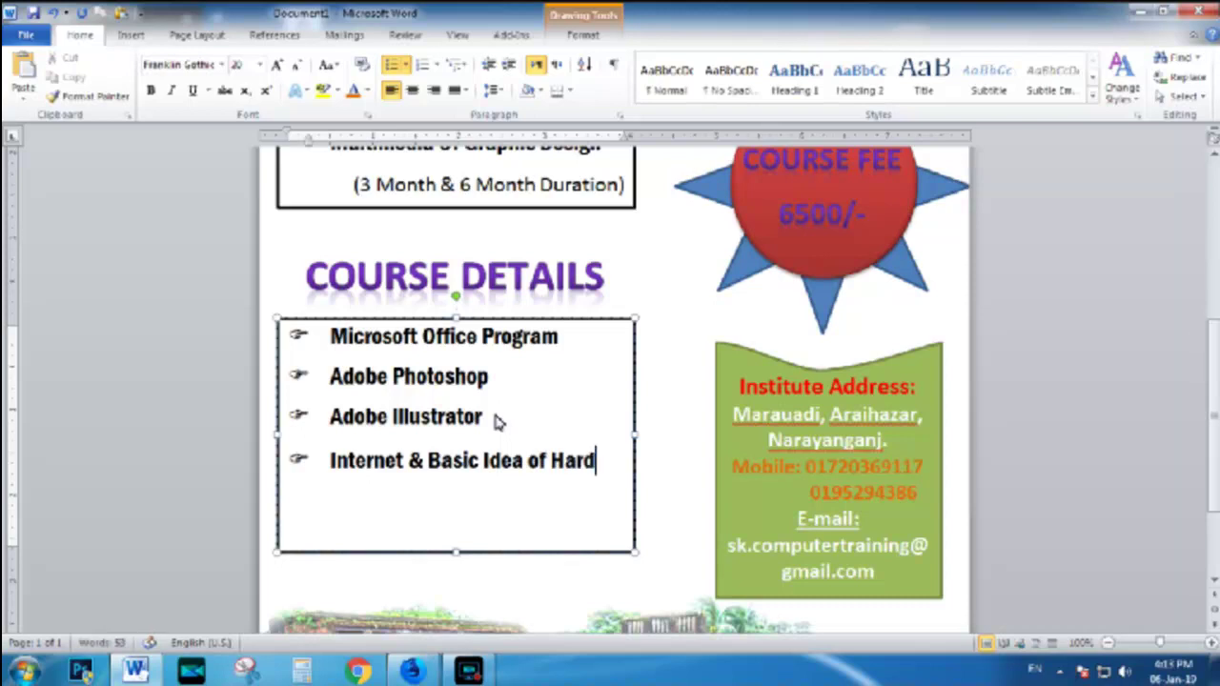
{"action": "type", "text": "wear"}
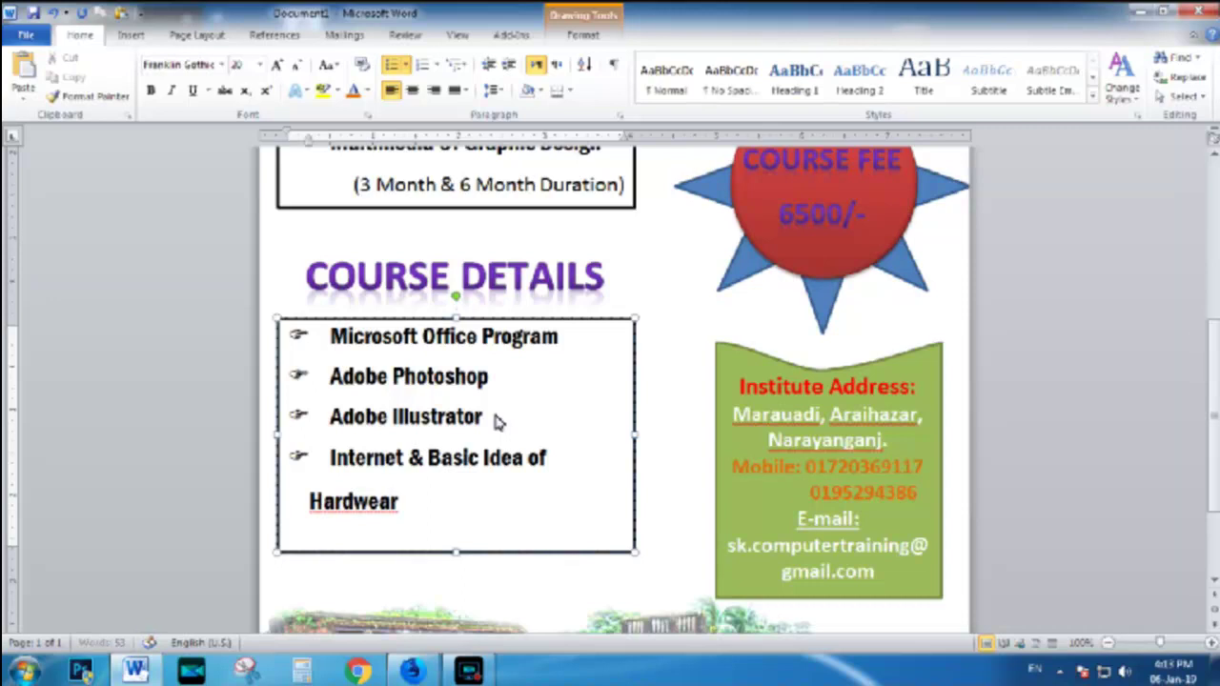
{"action": "right_click", "coordinate": [375, 512]}
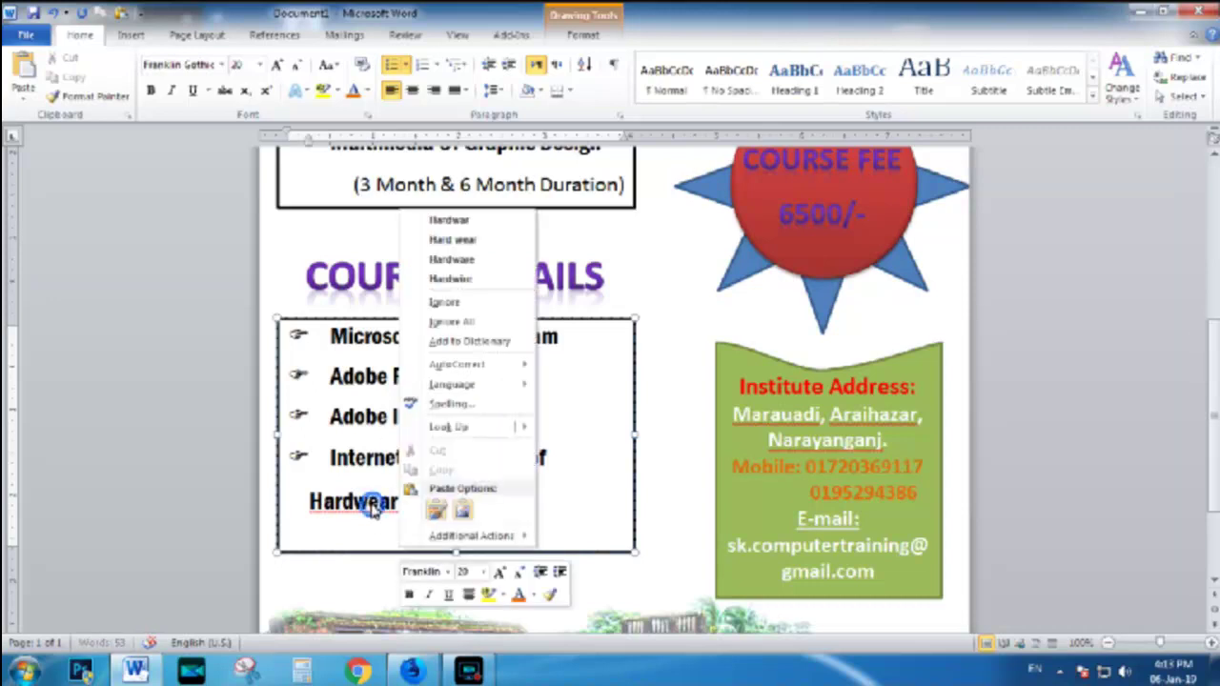
{"action": "left_click", "coordinate": [474, 280]}
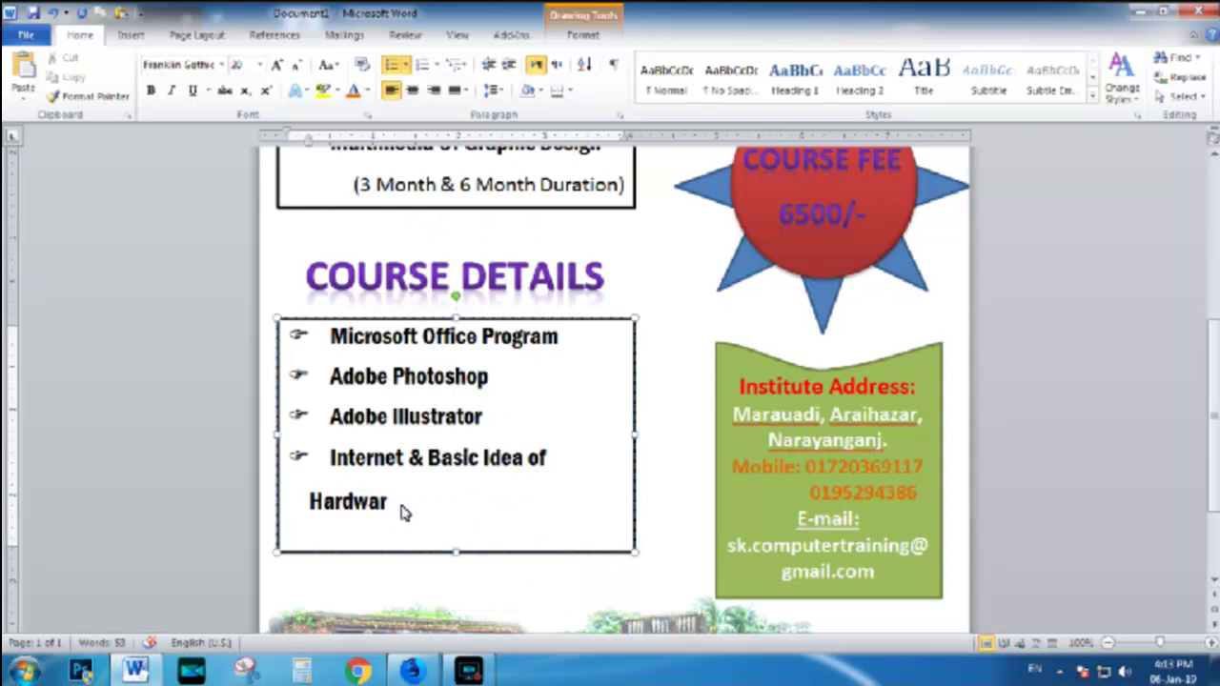
{"action": "type", "text": "."}
{"action": "key", "text": "BackSpace"}
{"action": "type", "text": "rogram"}
{"action": "type", "text": "ing"}
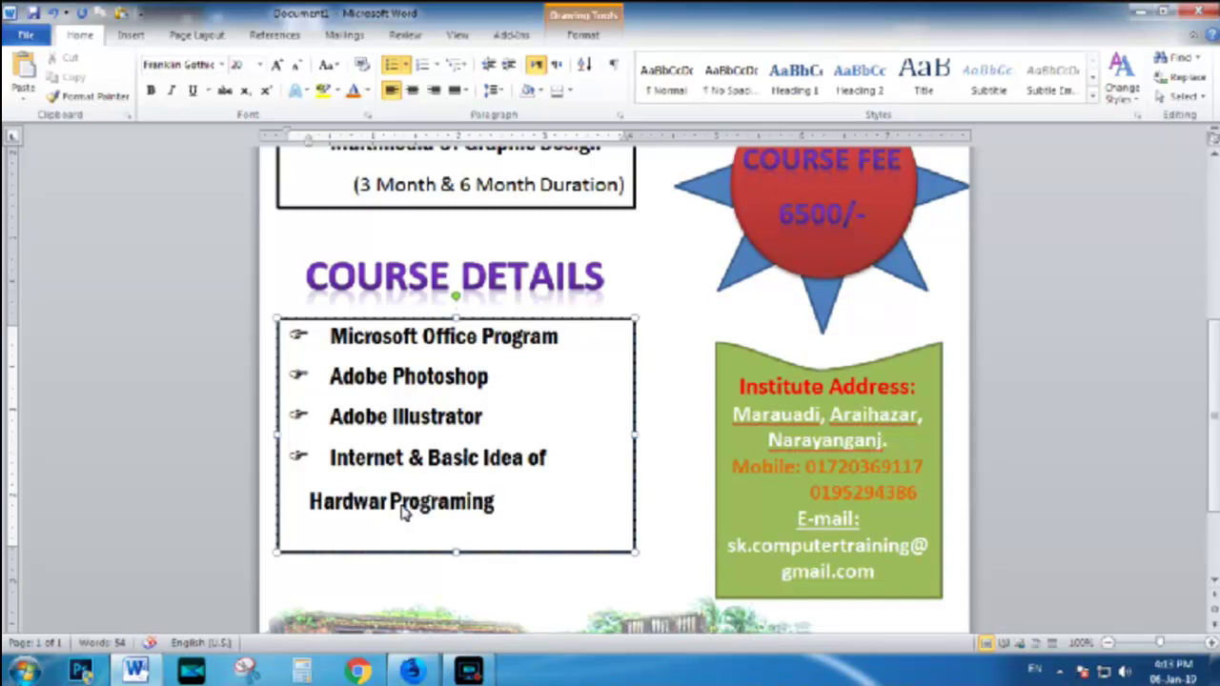
- Narrow the COURSE DETAILS box from the right, shift it slightly lower, and shorten its bottom
{"action": "left_click", "coordinate": [633, 443]}
{"action": "left_click_drag", "start_coordinate": [634, 438], "coordinate": [579, 446]}
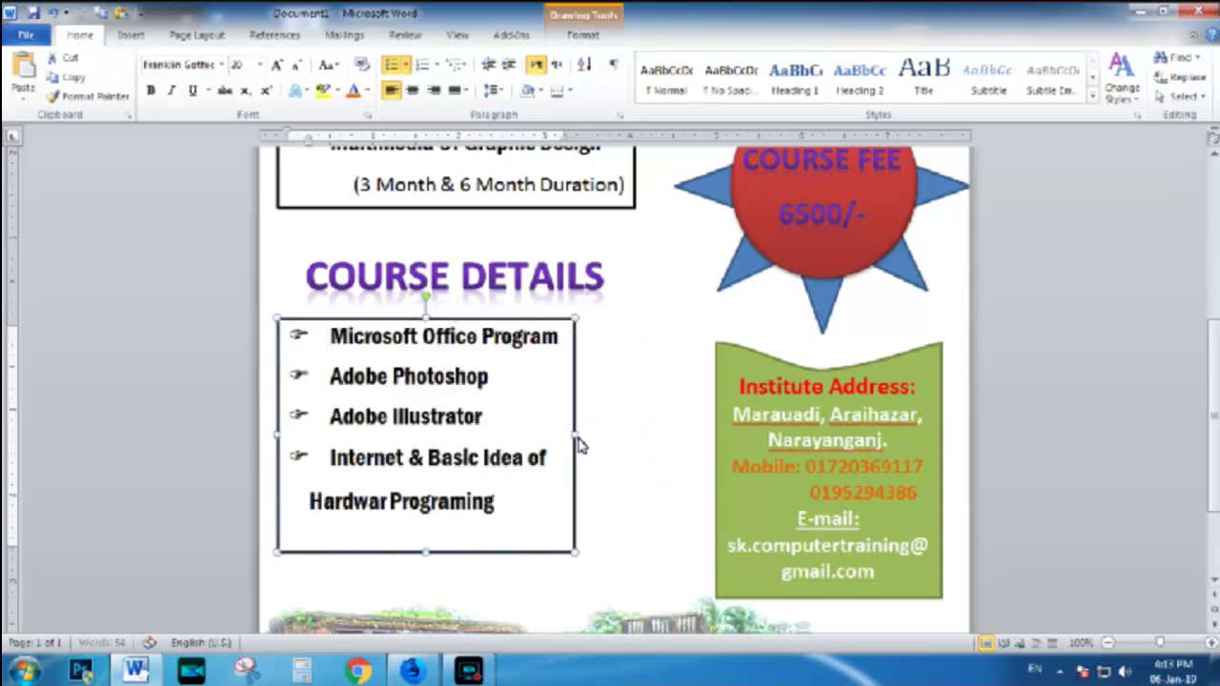
{"action": "scroll", "coordinate": [642, 368], "scroll_direction": "up", "scroll_amount": 2}
{"action": "scroll", "coordinate": [642, 376], "scroll_direction": "down", "scroll_amount": 1}
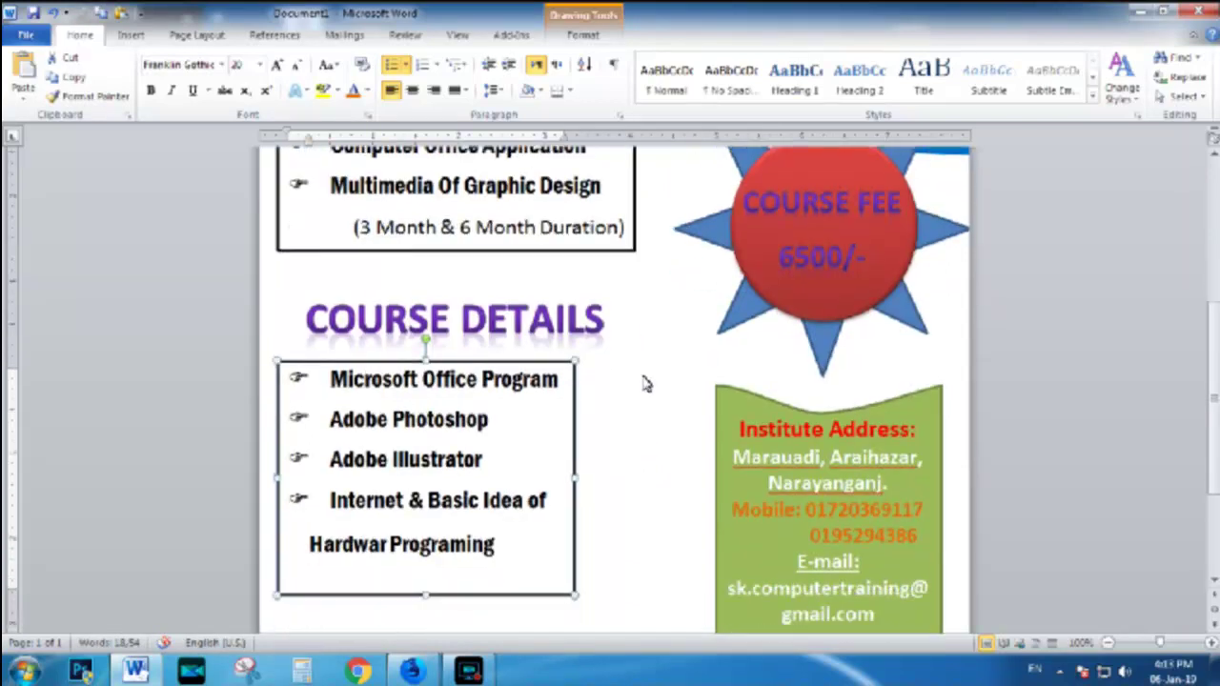
{"action": "scroll", "coordinate": [642, 384], "scroll_direction": "down", "scroll_amount": 3}
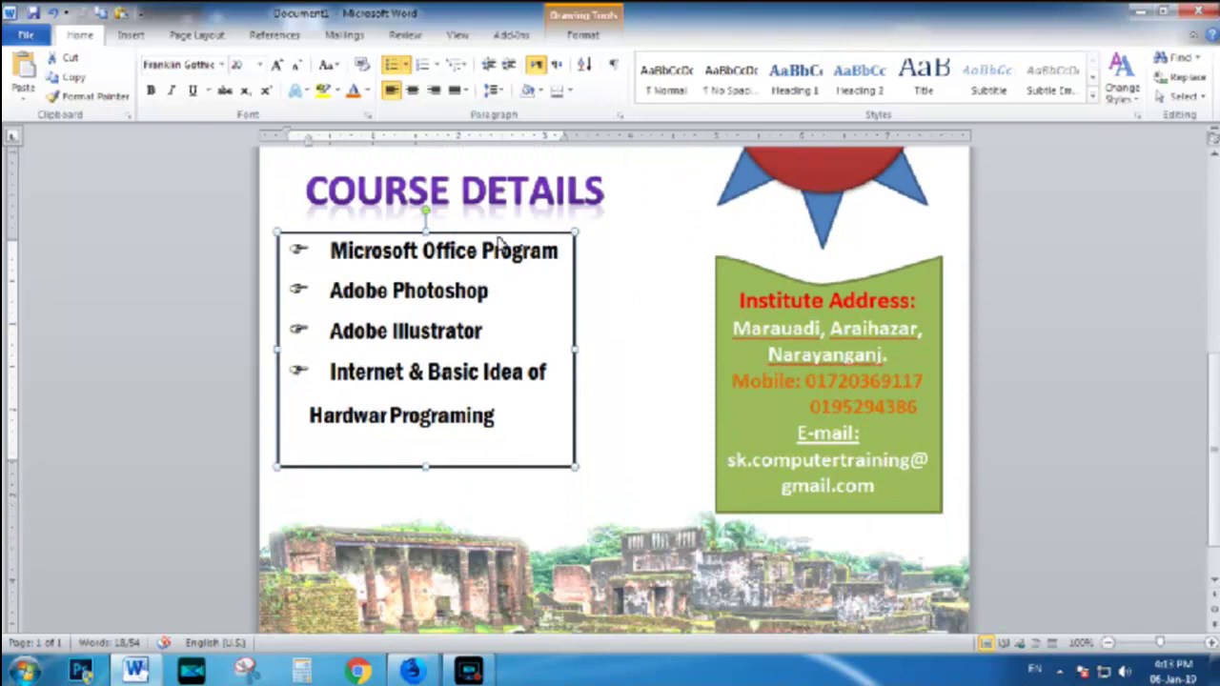
{"action": "left_click_drag", "start_coordinate": [497, 238], "coordinate": [498, 266]}
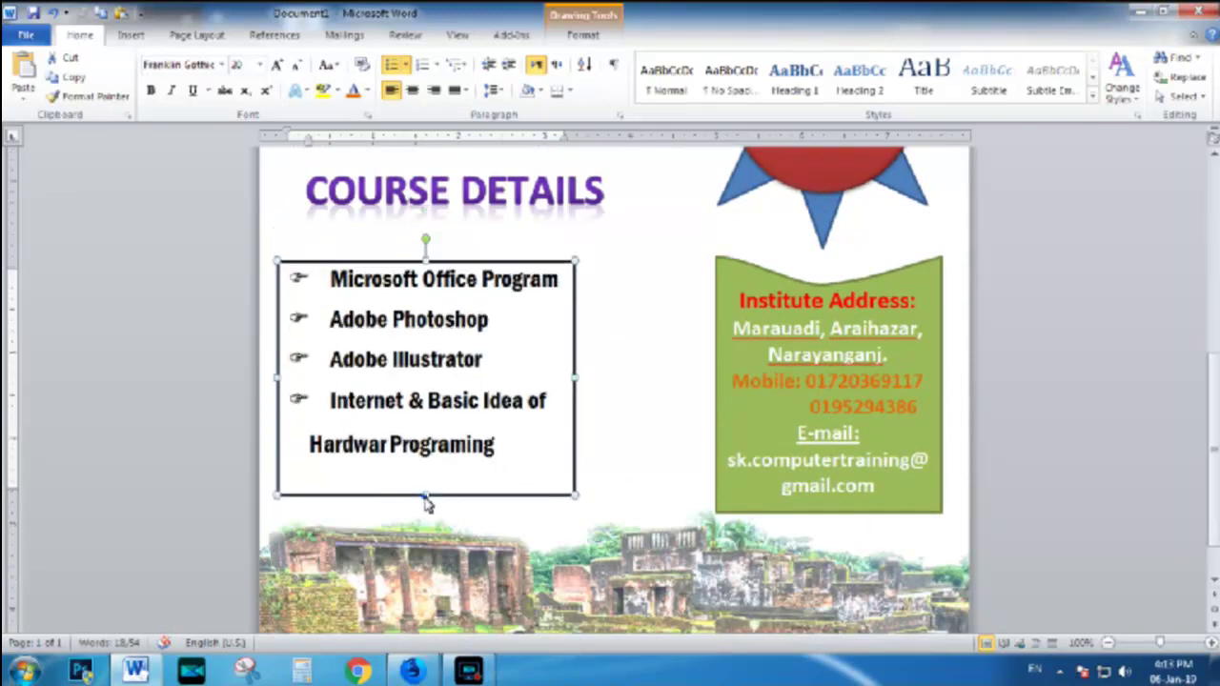
{"action": "left_click_drag", "start_coordinate": [425, 496], "coordinate": [425, 479]}
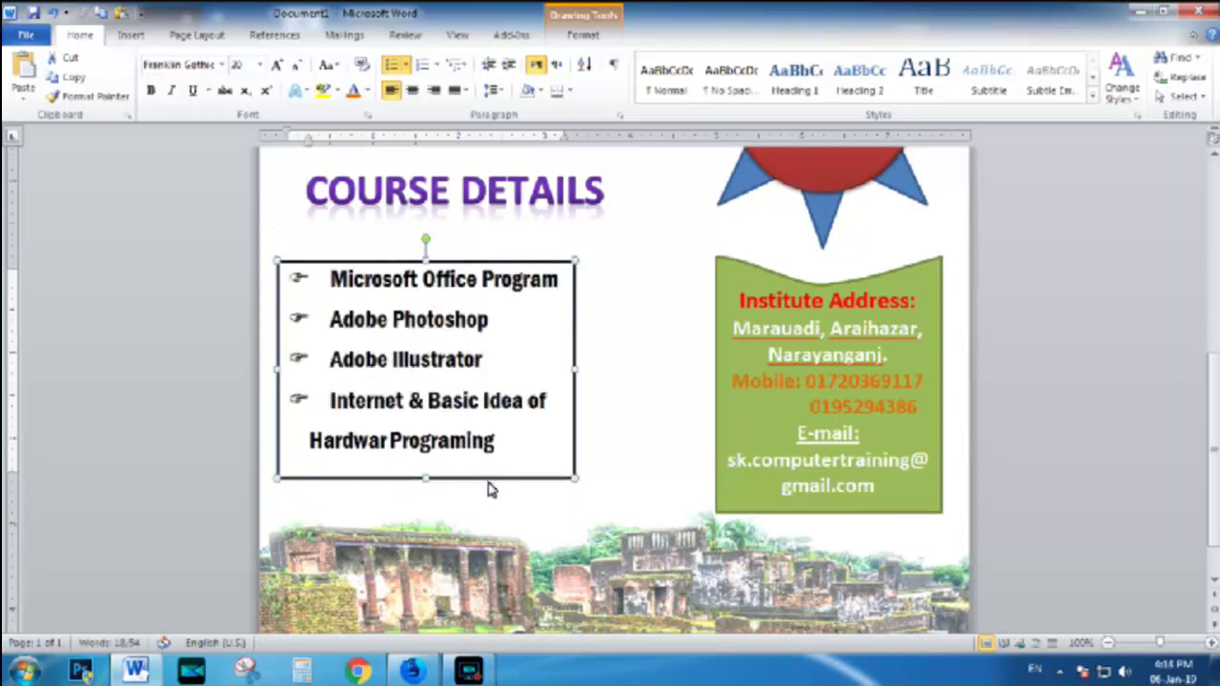
- Drag the COURSE DETAILS heading right and down to sit squarely above its four-course box
{"action": "scroll", "coordinate": [486, 457], "scroll_direction": "up", "scroll_amount": 2}
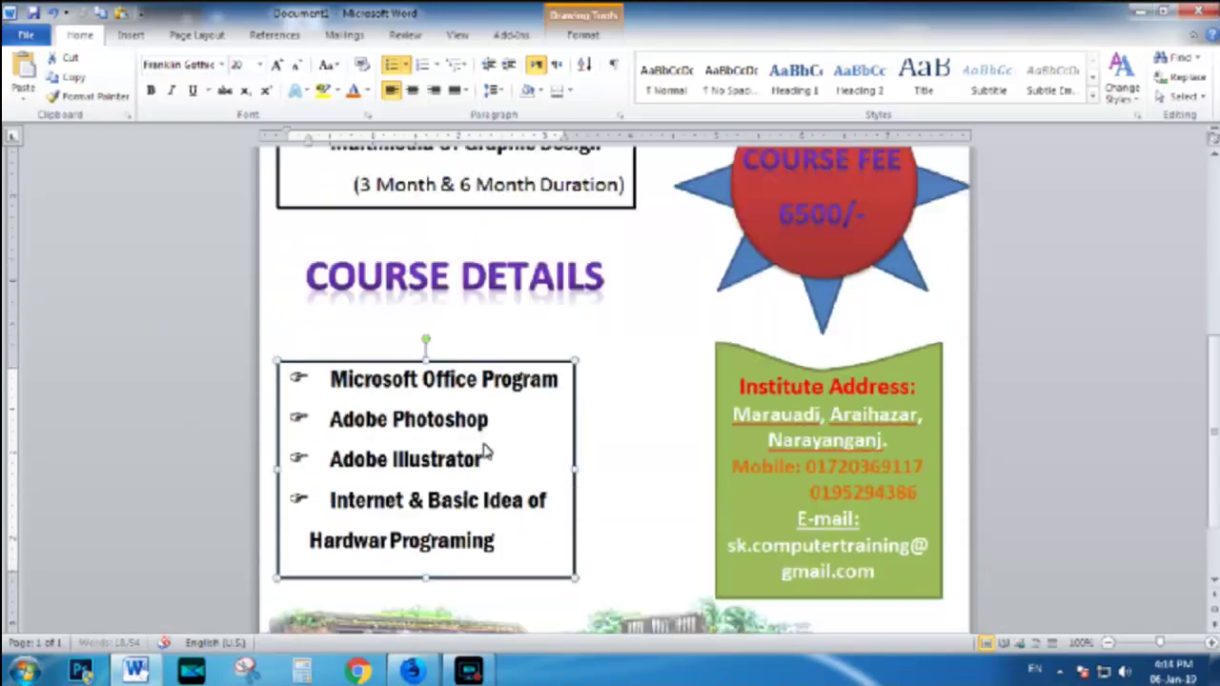
{"action": "left_click", "coordinate": [482, 313]}
{"action": "mouse_move", "coordinate": [467, 336]}
{"action": "left_mouse_down"}
{"action": "mouse_move", "coordinate": [461, 362]}
{"action": "mouse_move", "coordinate": [442, 361]}
{"action": "mouse_move", "coordinate": [440, 331]}
{"action": "mouse_move", "coordinate": [481, 343]}
{"action": "left_mouse_up"}
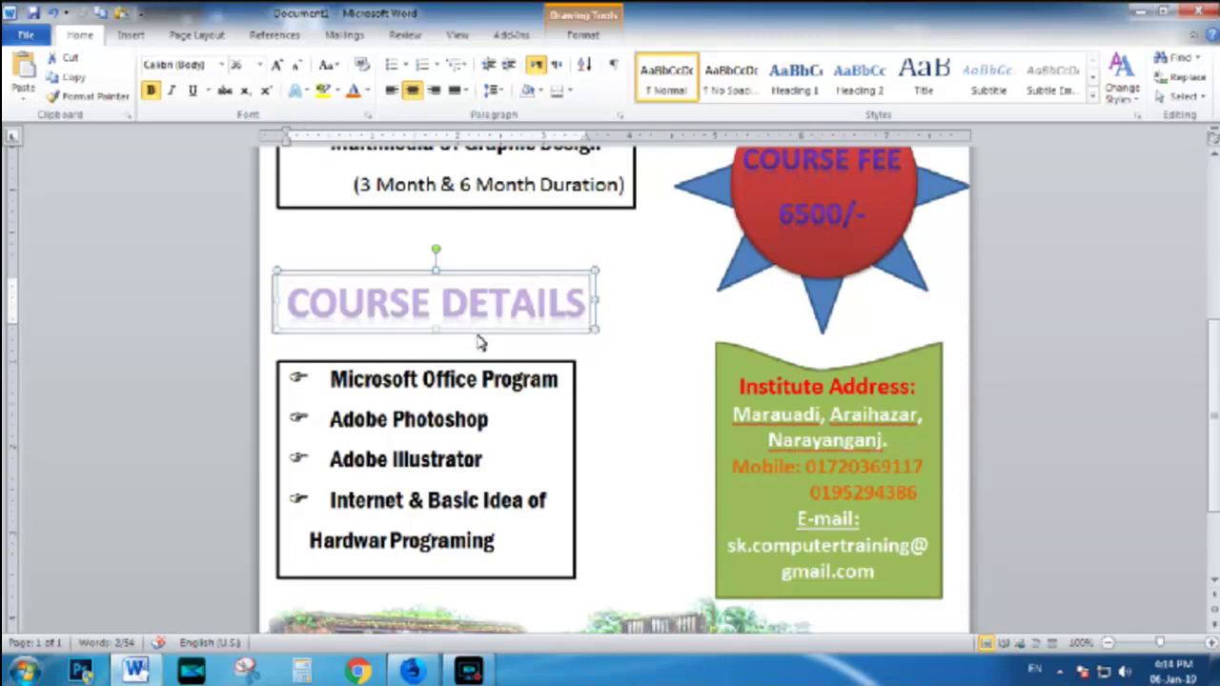
{"action": "left_click_drag", "start_coordinate": [480, 343], "coordinate": [662, 349]}
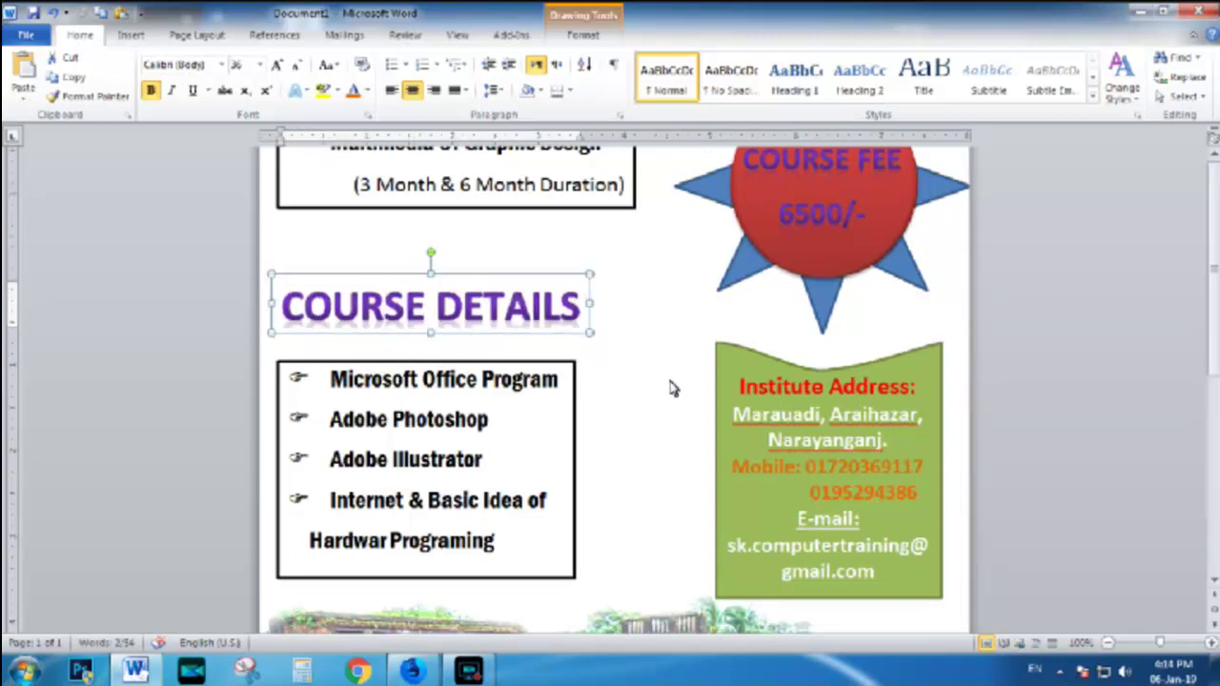
{"action": "scroll", "coordinate": [670, 379], "scroll_direction": "down", "scroll_amount": 2}
{"action": "scroll", "coordinate": [572, 355], "scroll_direction": "down", "scroll_amount": 4}
{"action": "scroll", "coordinate": [572, 356], "scroll_direction": "down", "scroll_amount": 2}
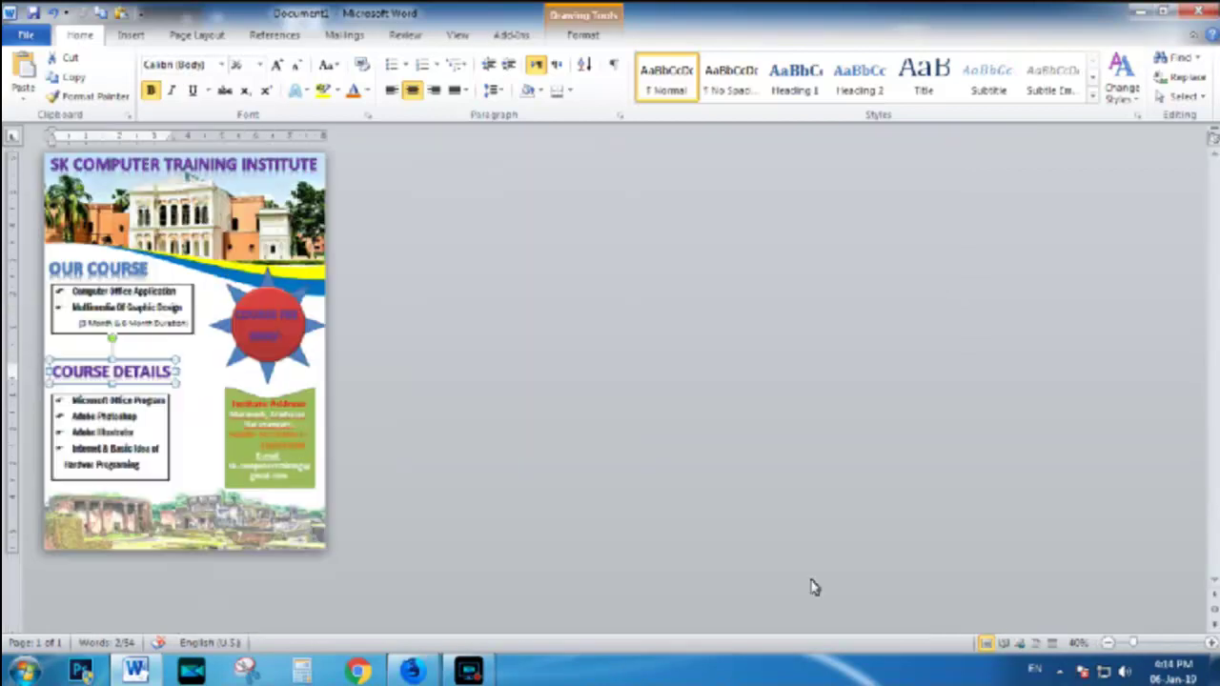
{"action": "scroll", "coordinate": [558, 575], "scroll_direction": "up", "scroll_amount": 2}
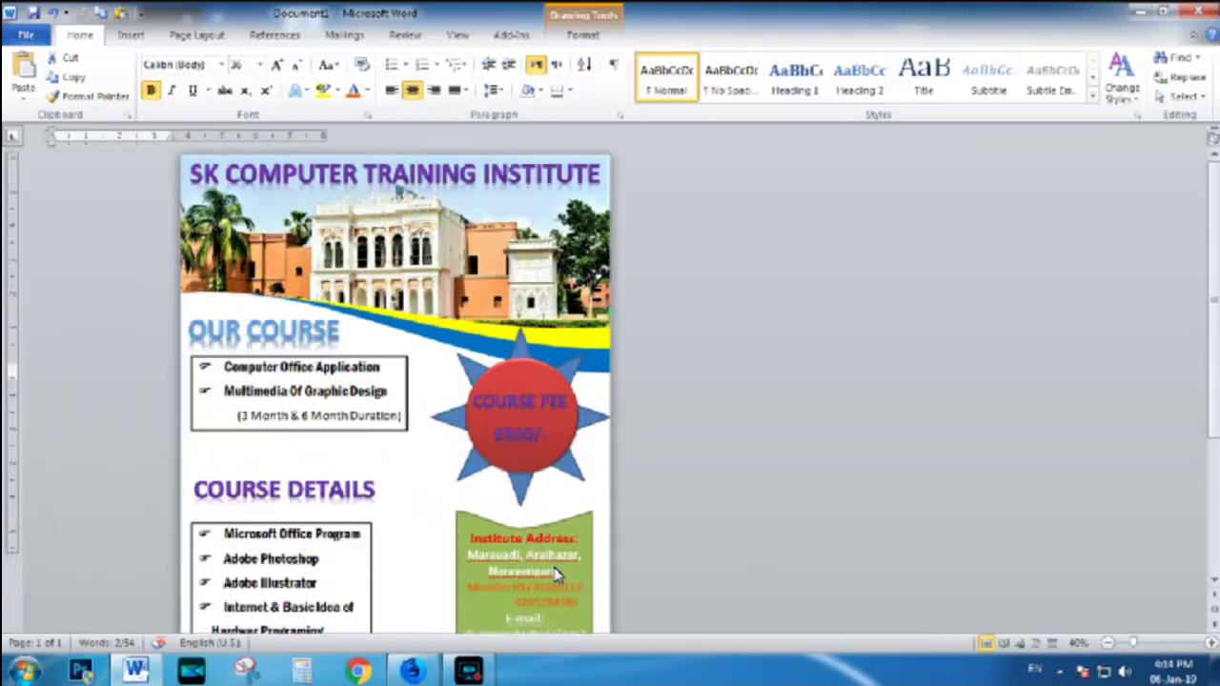
{"action": "scroll", "coordinate": [556, 573], "scroll_direction": "up", "scroll_amount": 3}
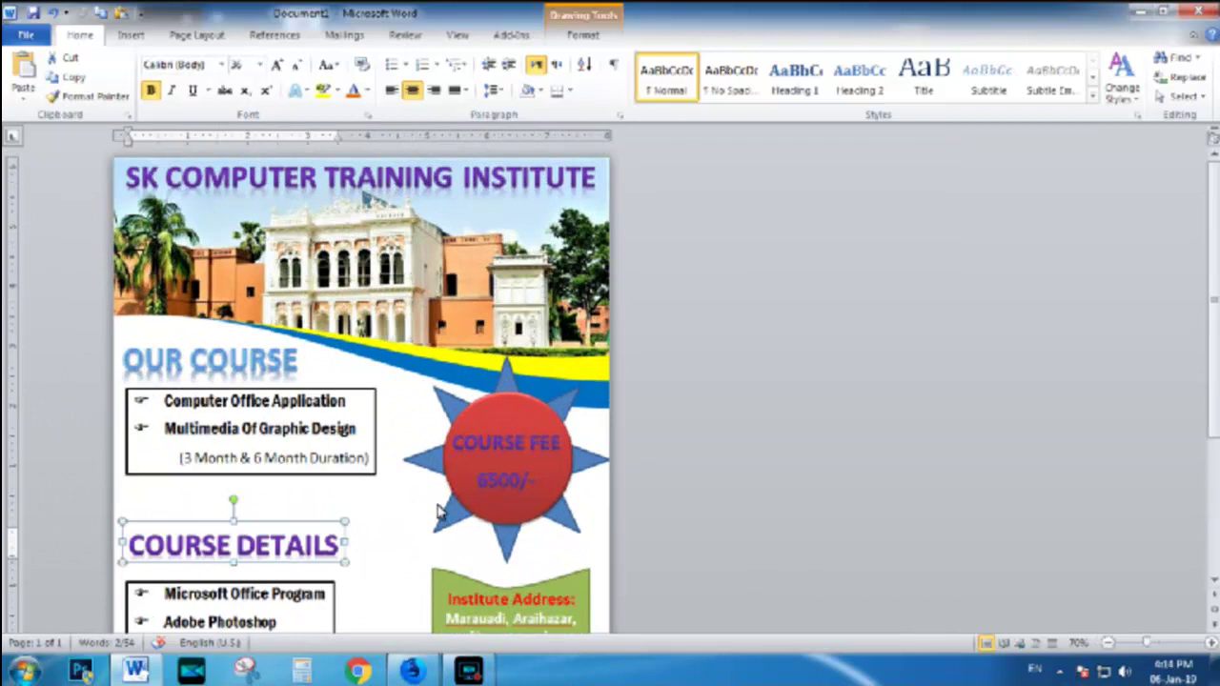
{"action": "scroll", "coordinate": [437, 512], "scroll_direction": "down", "scroll_amount": 1}
{"action": "scroll", "coordinate": [437, 512], "scroll_direction": "down", "scroll_amount": 1}
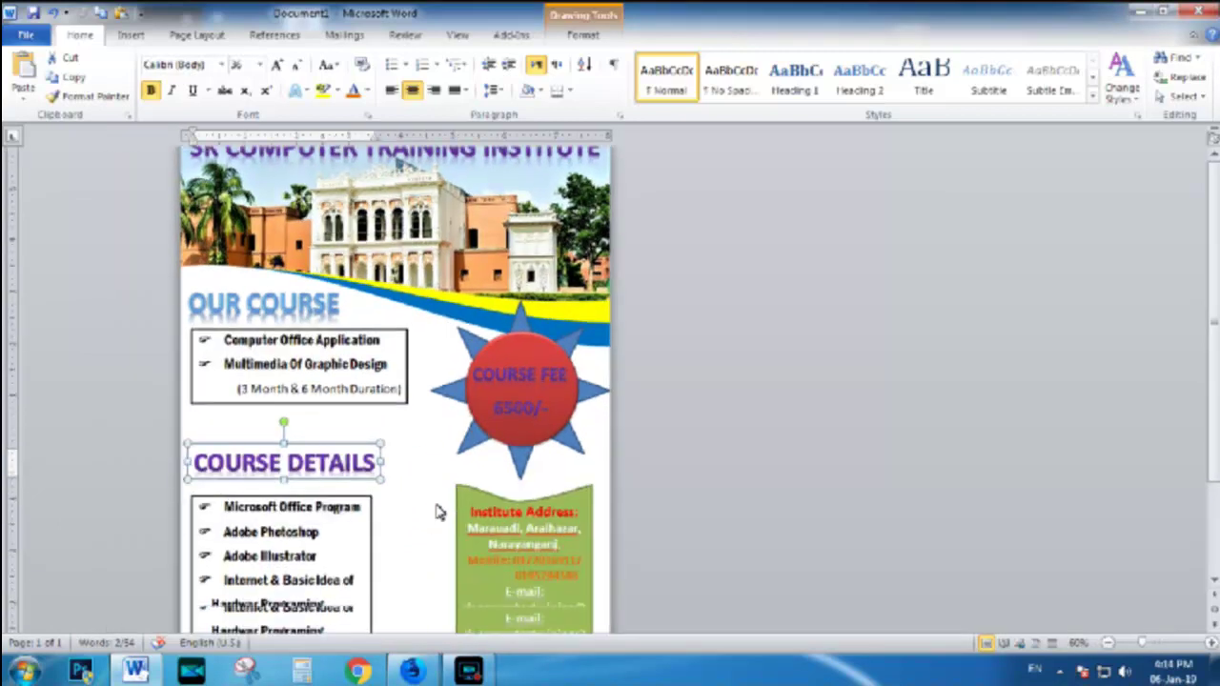
{"action": "scroll", "coordinate": [437, 512], "scroll_direction": "down", "scroll_amount": 1}
{"action": "scroll", "coordinate": [439, 513], "scroll_direction": "down", "scroll_amount": 1}
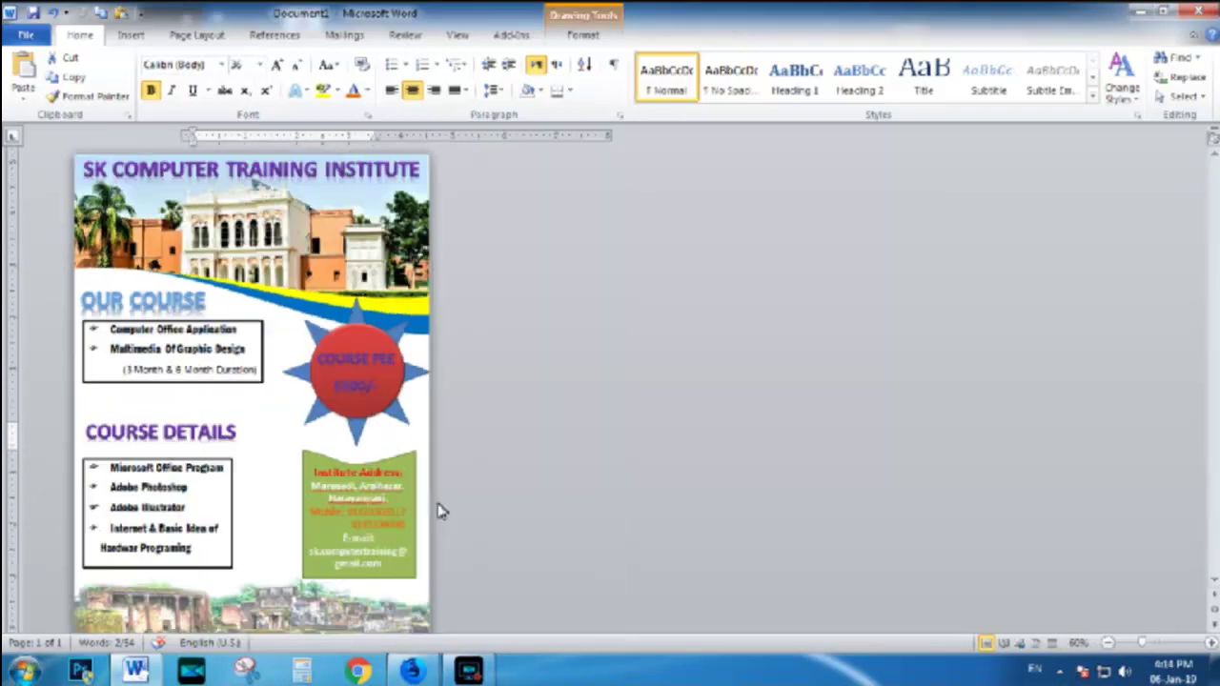
{"action": "scroll", "coordinate": [440, 503], "scroll_direction": "down", "scroll_amount": 2}
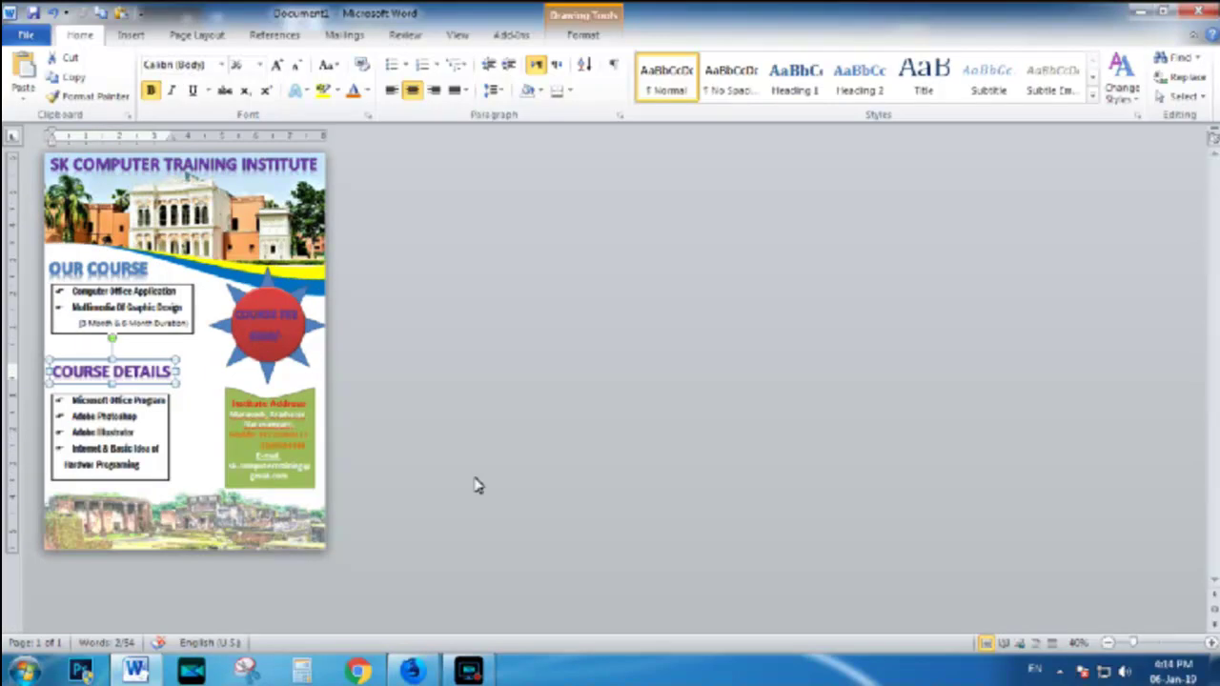
{"action": "left_click", "coordinate": [478, 489]}
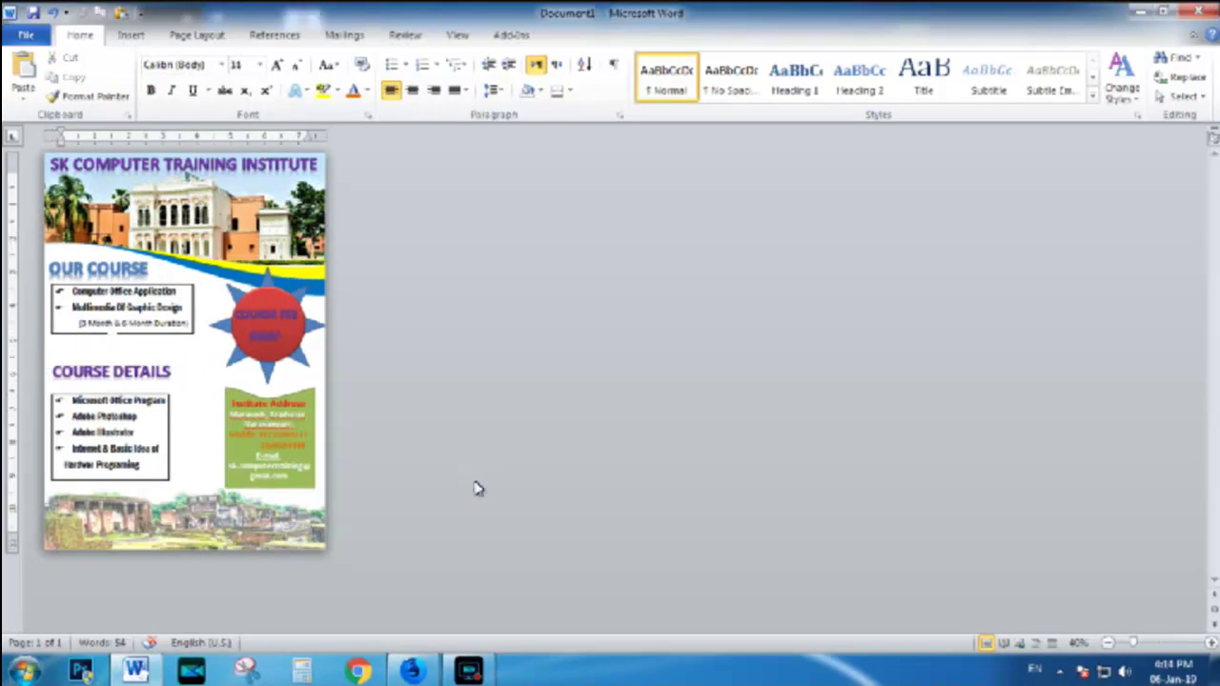
- Open the Insert Picture dialog and browse to the Audio & Video (D:) drive
{"action": "left_click", "coordinate": [131, 34]}
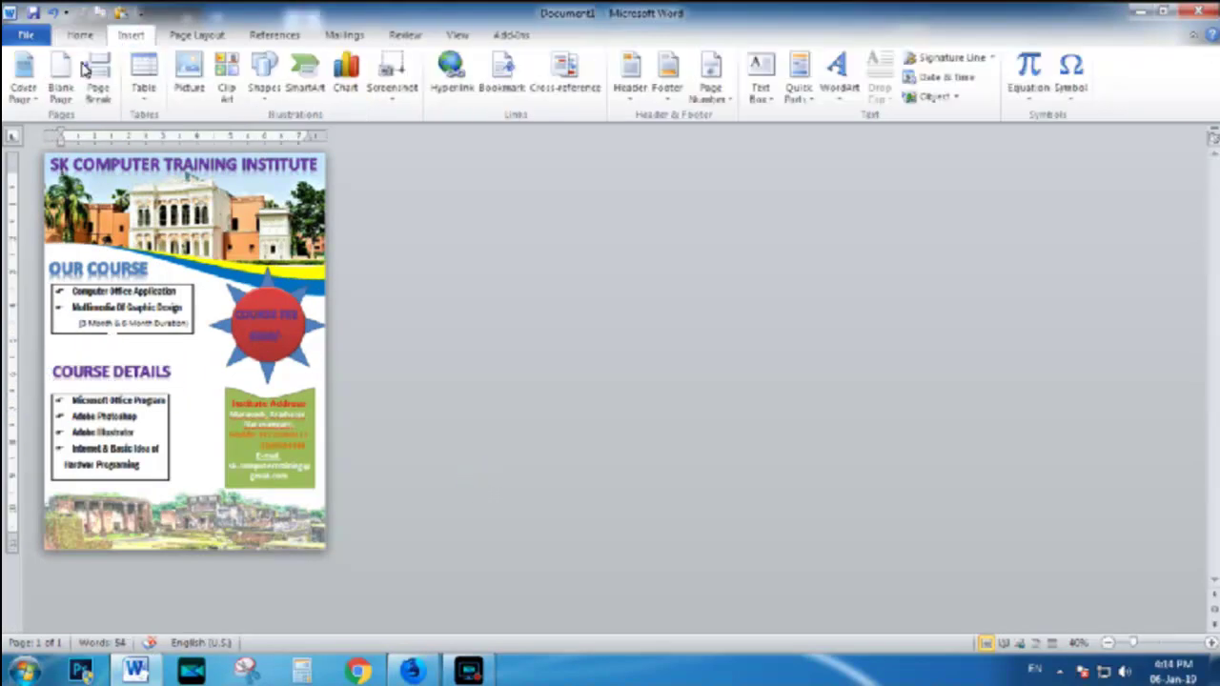
{"action": "left_click", "coordinate": [183, 85]}
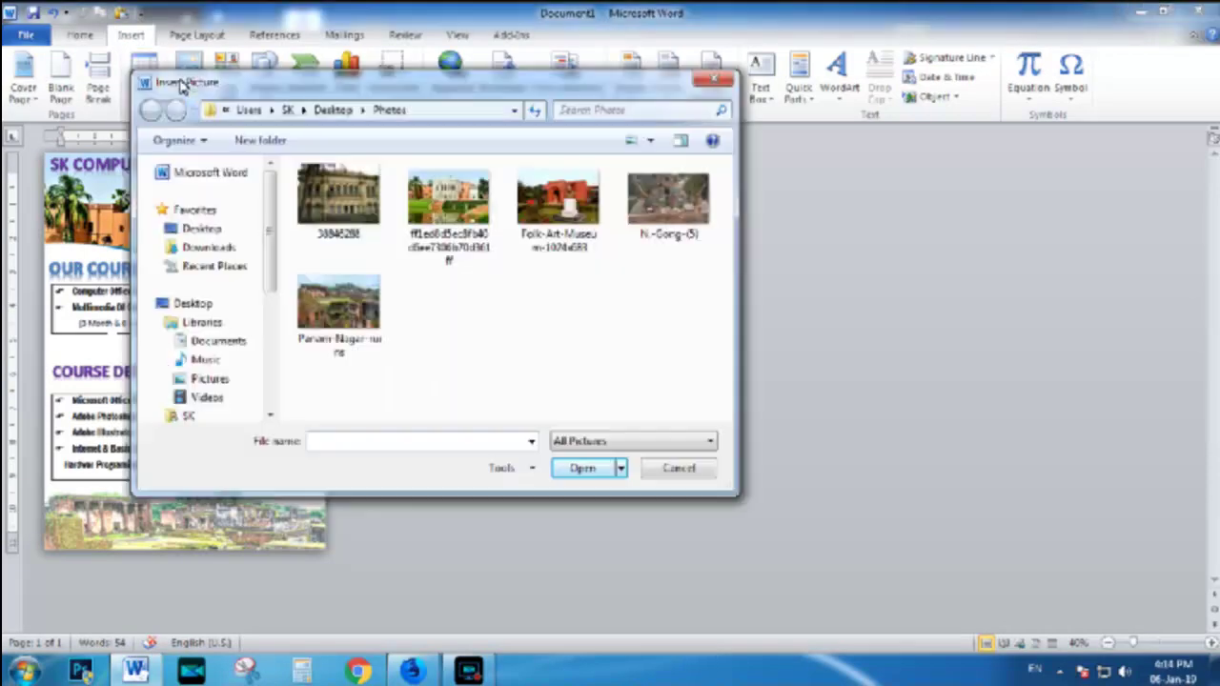
{"action": "left_click_drag", "start_coordinate": [494, 103], "coordinate": [815, 107]}
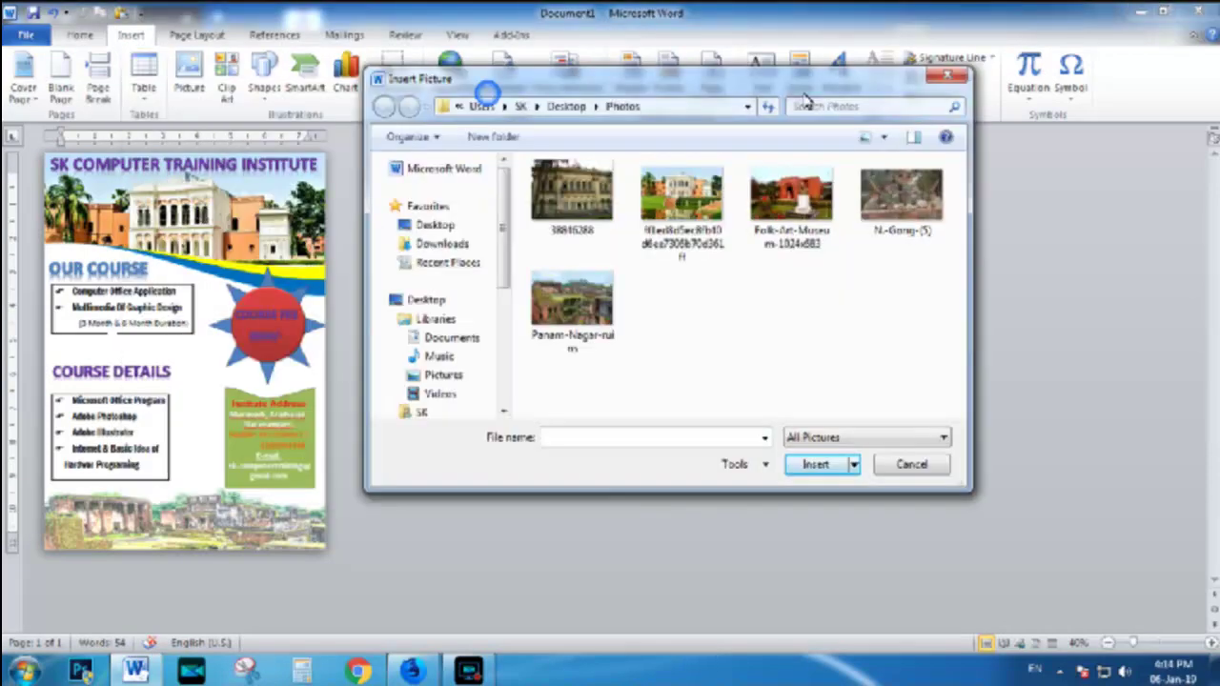
{"action": "left_click", "coordinate": [526, 234]}
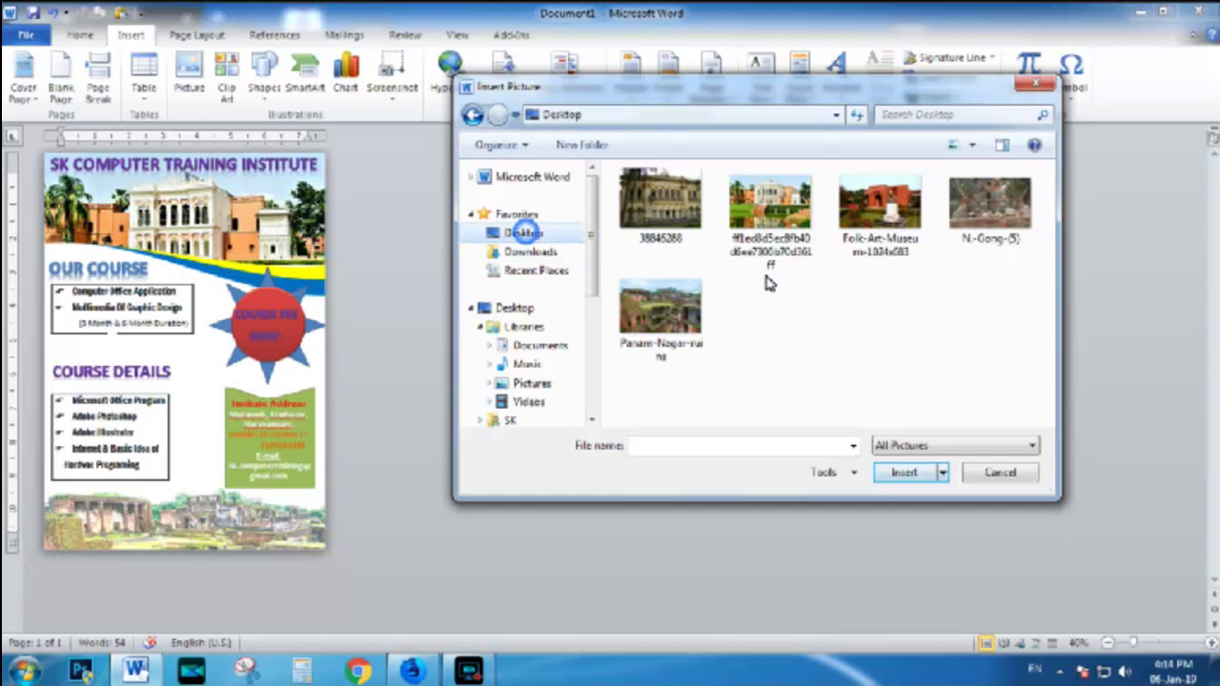
{"action": "double_click", "coordinate": [687, 291]}
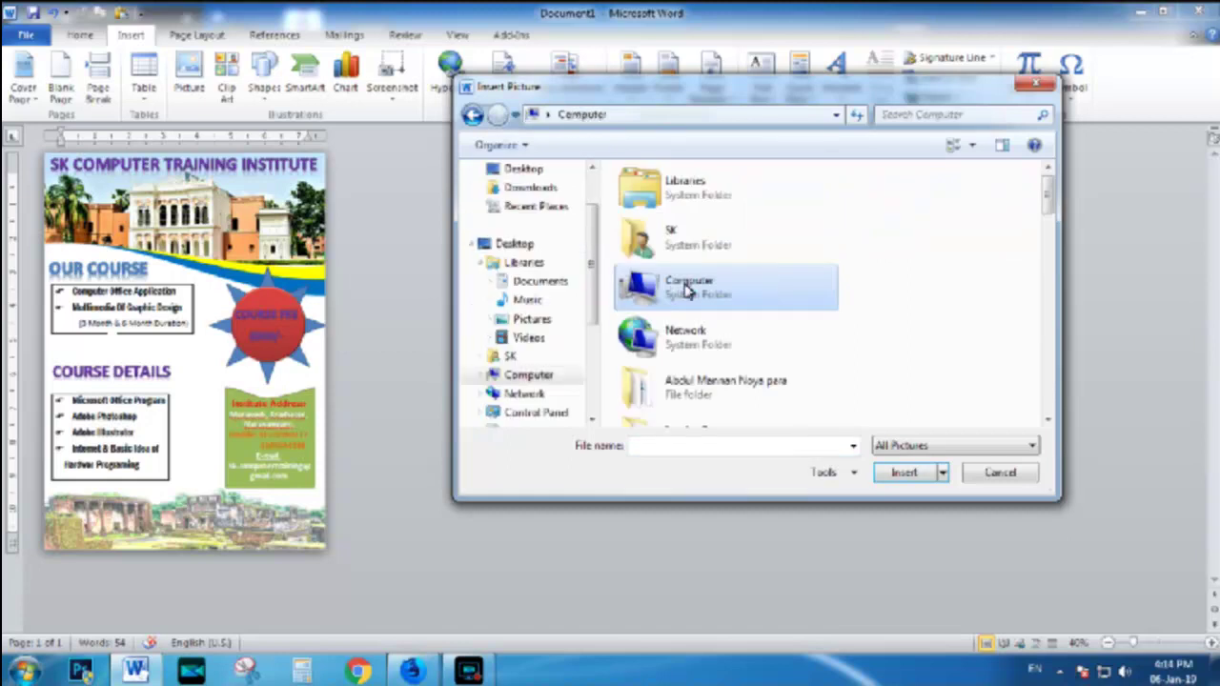
{"action": "double_click", "coordinate": [710, 286]}
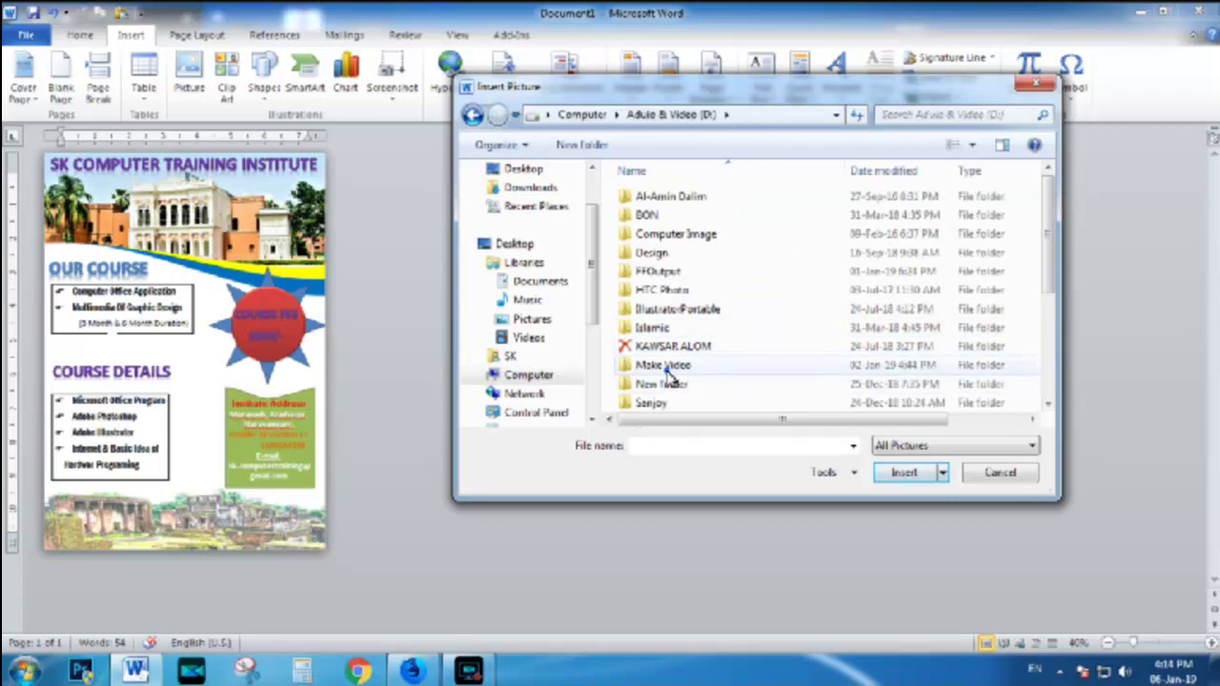
{"action": "left_click", "coordinate": [667, 368]}
{"action": "scroll", "coordinate": [673, 329], "scroll_direction": "down", "scroll_amount": 4}
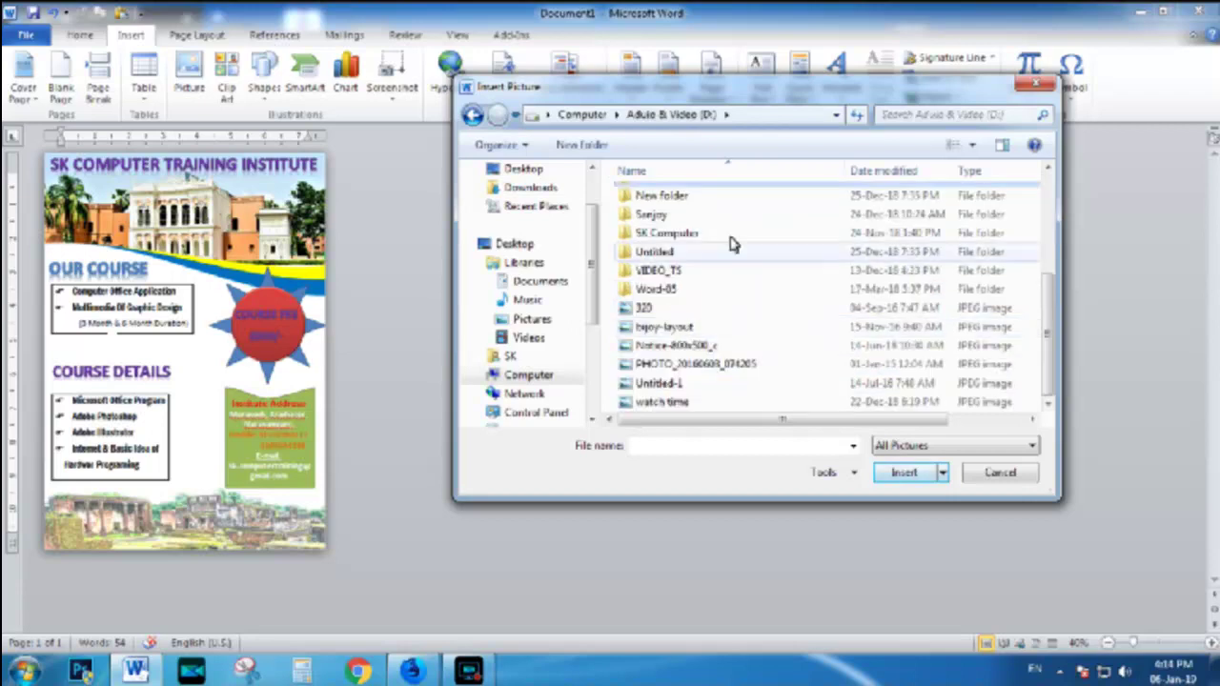
- Go through SK Computer > St. Image > July-Dec, Oct-Dec-17 > Biday Anusthan (29-12-17) and insert 20171229_112559
{"action": "double_click", "coordinate": [668, 233]}
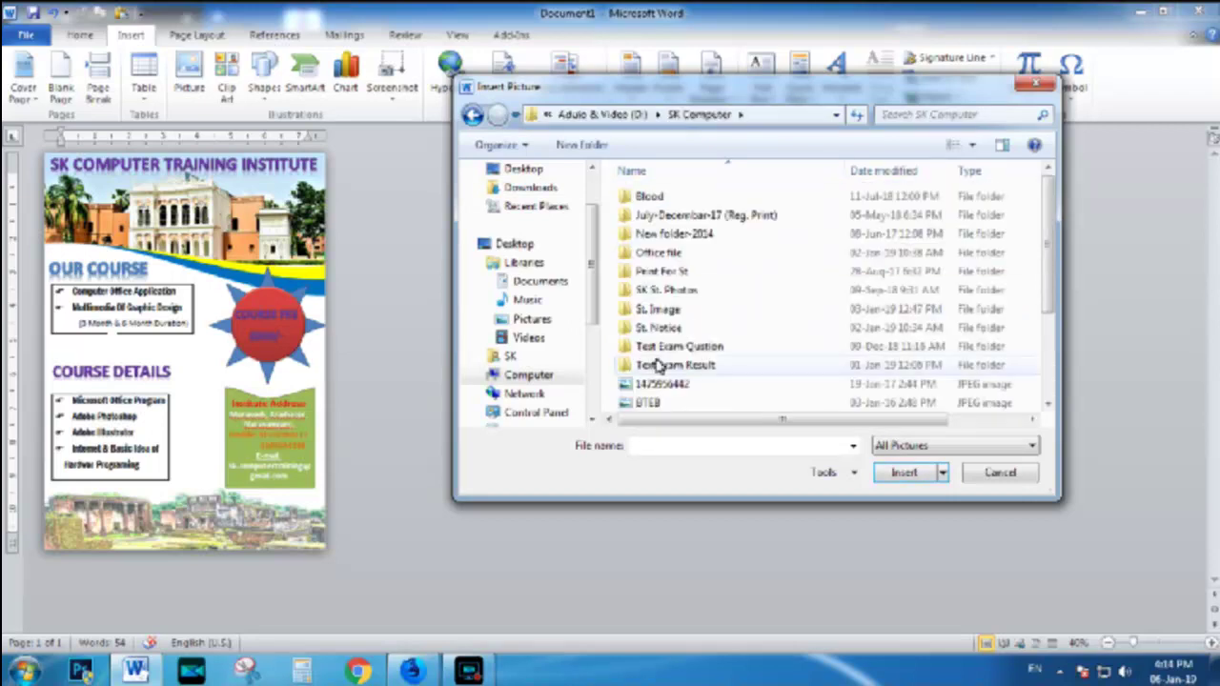
{"action": "double_click", "coordinate": [654, 310]}
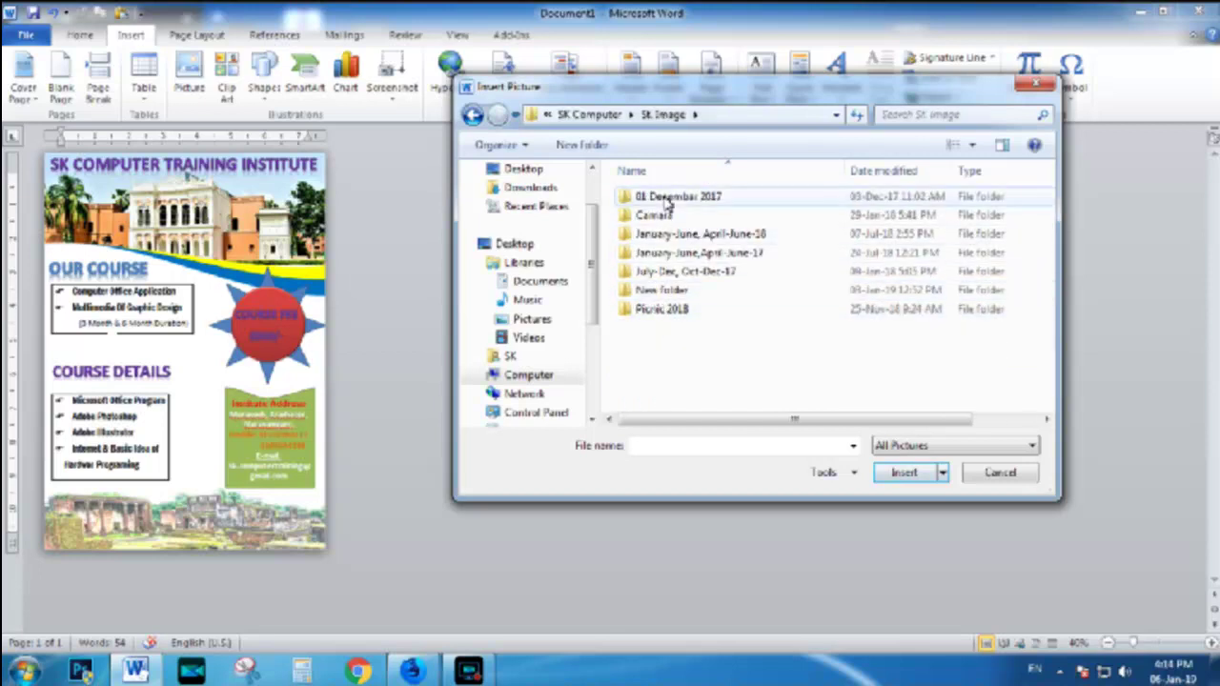
{"action": "double_click", "coordinate": [709, 274]}
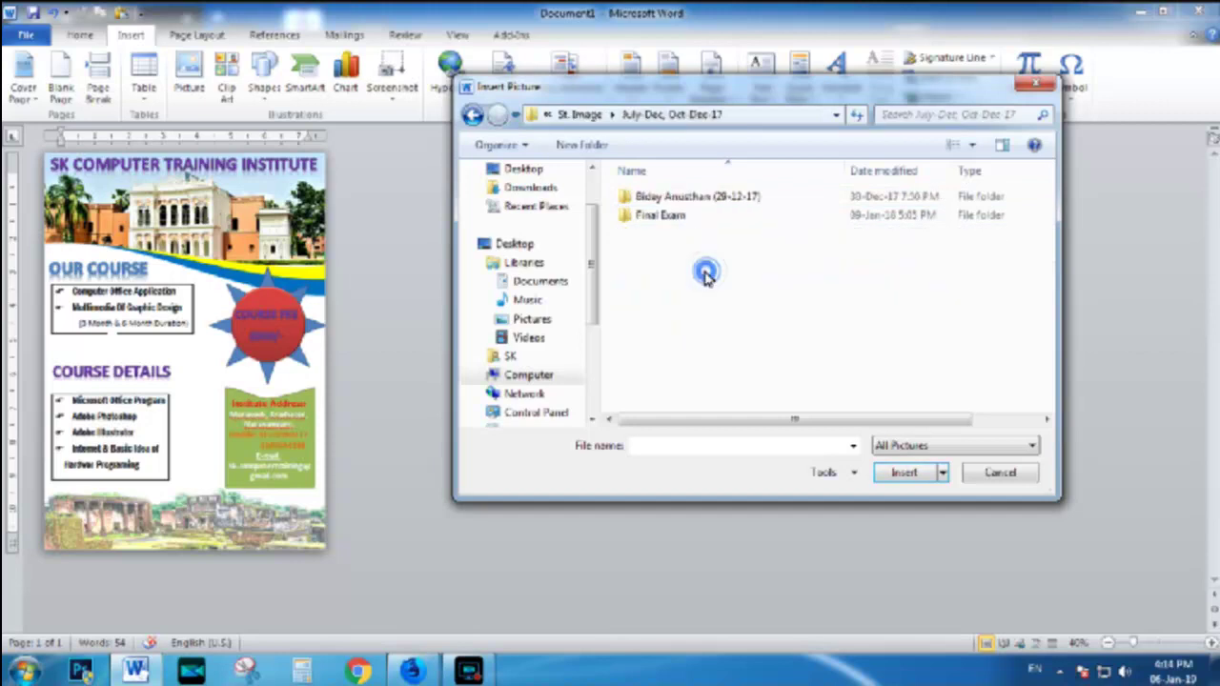
{"action": "double_click", "coordinate": [685, 197]}
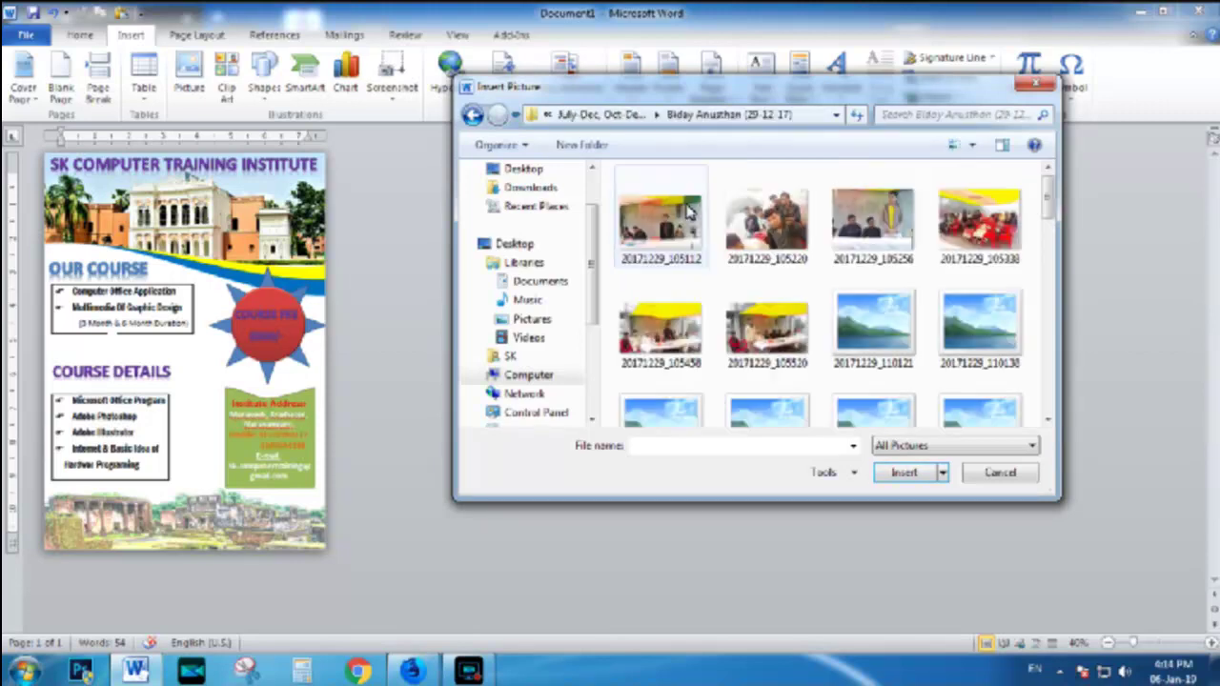
{"action": "scroll", "coordinate": [715, 218], "scroll_direction": "down", "scroll_amount": 3}
{"action": "scroll", "coordinate": [730, 215], "scroll_direction": "down", "scroll_amount": 3}
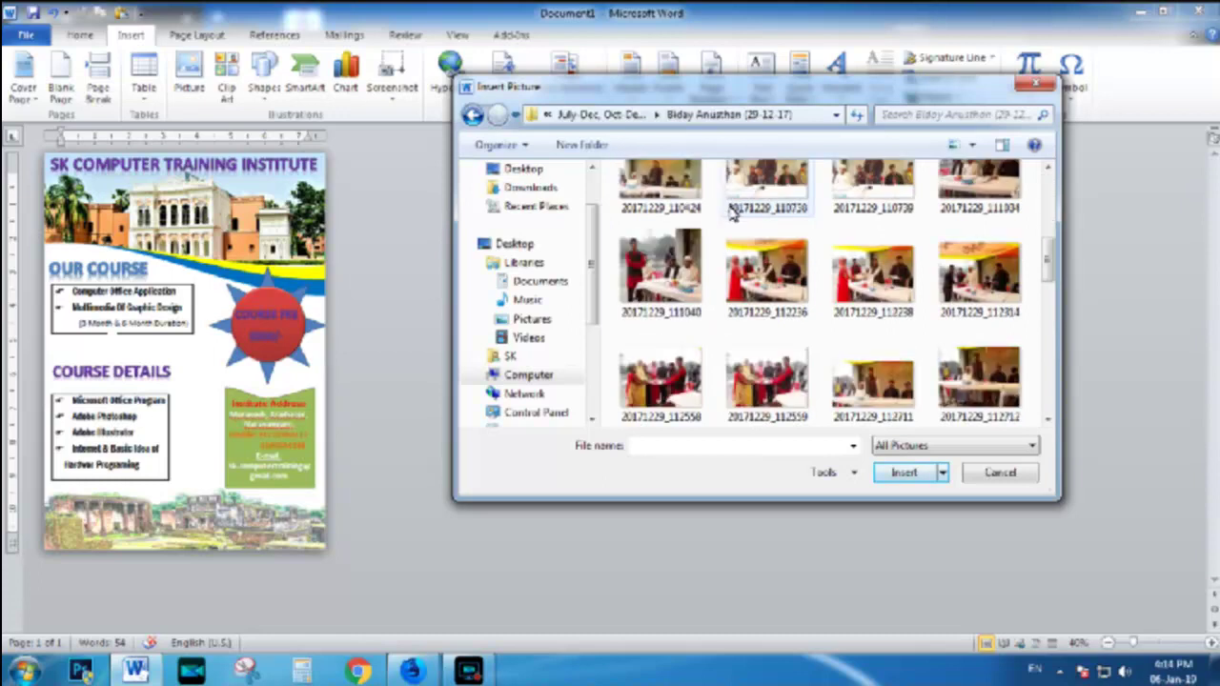
{"action": "left_click", "coordinate": [755, 276]}
{"action": "left_click", "coordinate": [906, 470]}
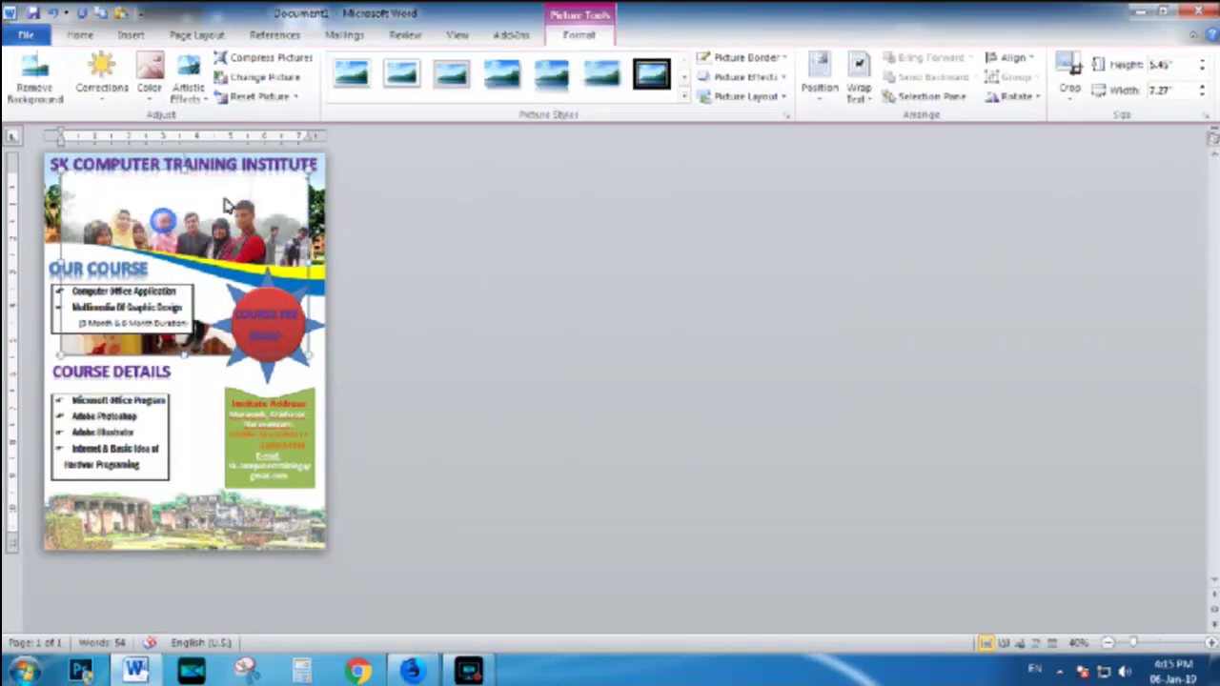
- Wrap the photo Behind Text, shrink it to about 1.02" × 1.30", and move and tilt it beside COURSE DETAILS
{"action": "left_click", "coordinate": [869, 99]}
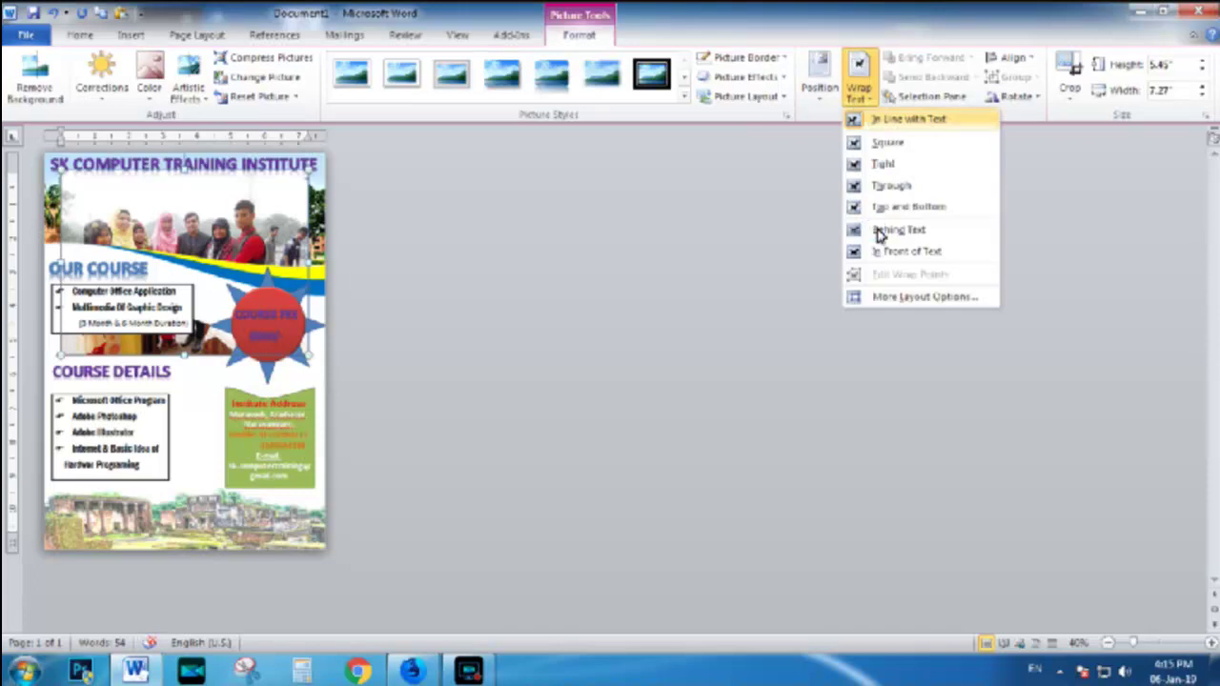
{"action": "left_click", "coordinate": [878, 233]}
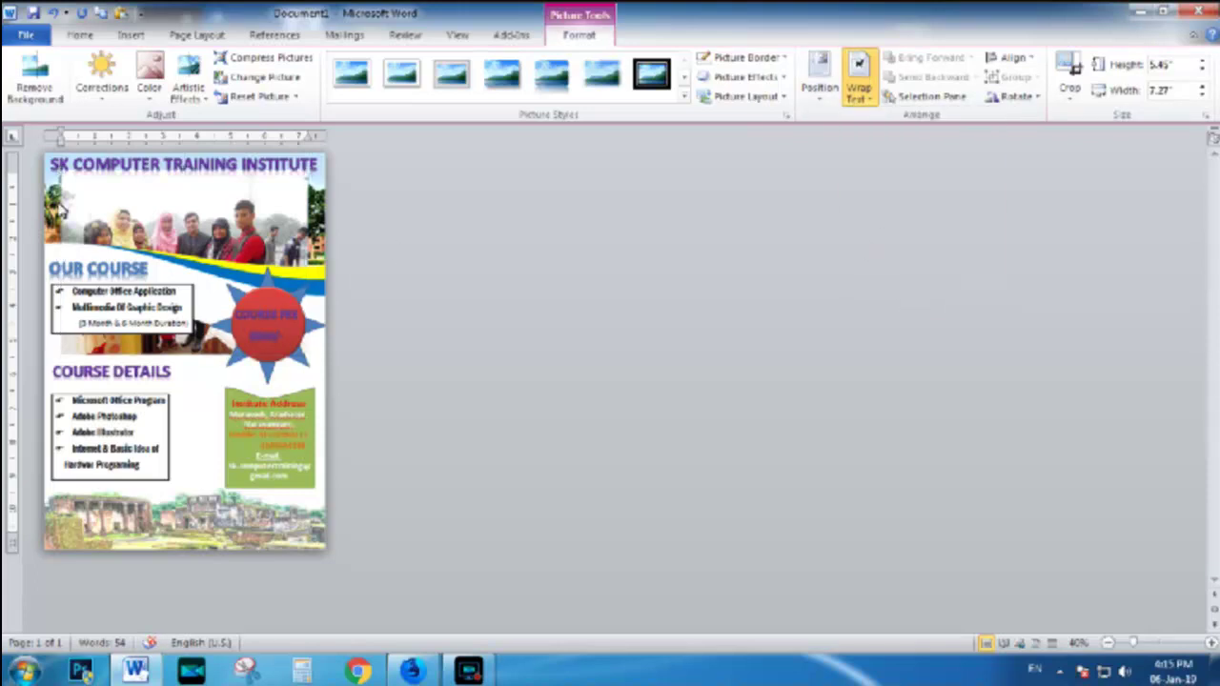
{"action": "mouse_move", "coordinate": [58, 174]}
{"action": "left_mouse_down"}
{"action": "mouse_move", "coordinate": [283, 334]}
{"action": "mouse_move", "coordinate": [268, 331]}
{"action": "left_mouse_up"}
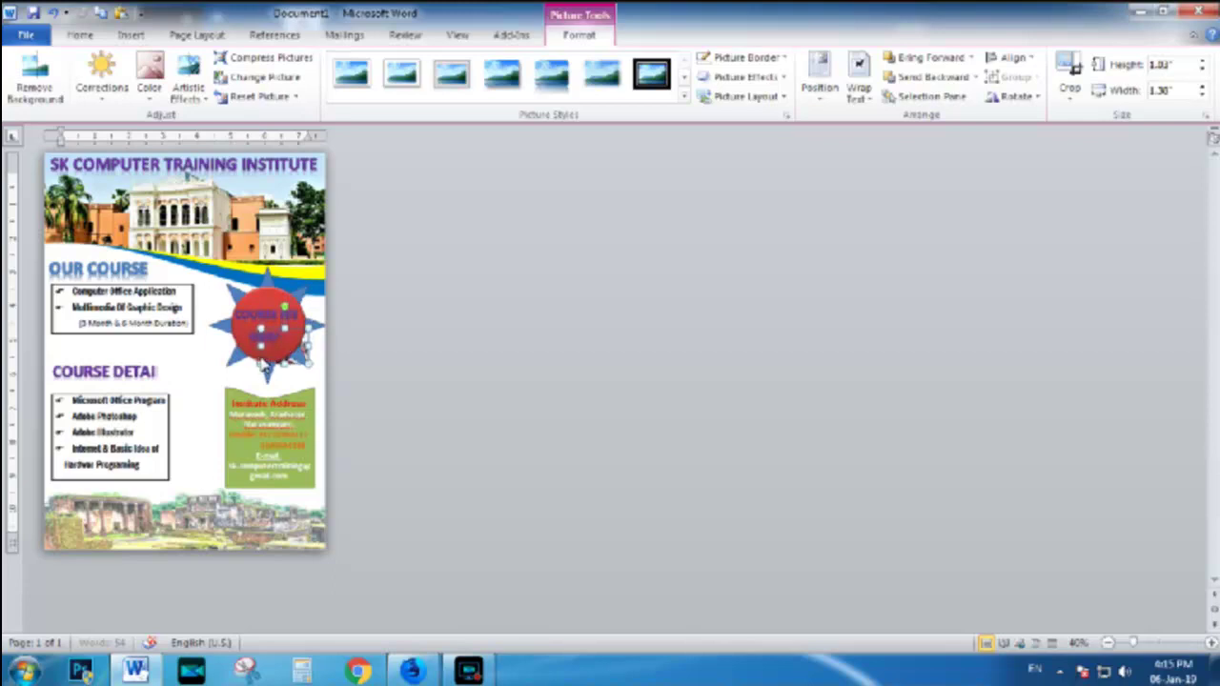
{"action": "left_click_drag", "start_coordinate": [265, 369], "coordinate": [176, 372]}
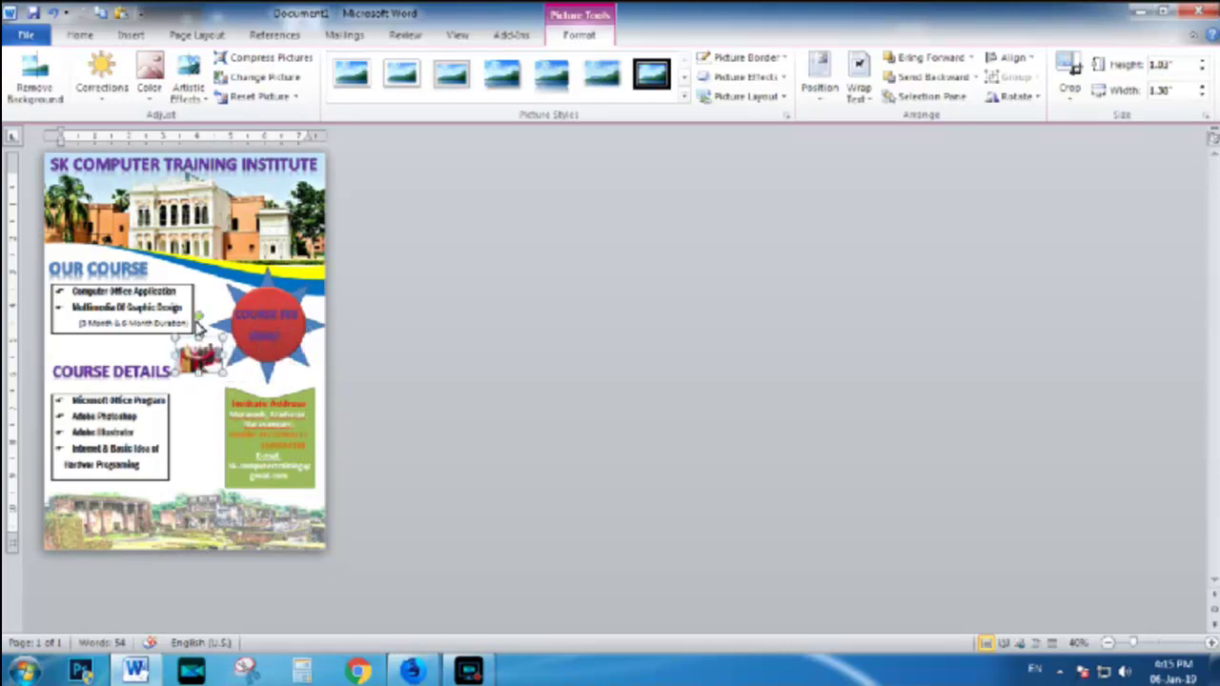
{"action": "left_click_drag", "start_coordinate": [197, 319], "coordinate": [189, 323]}
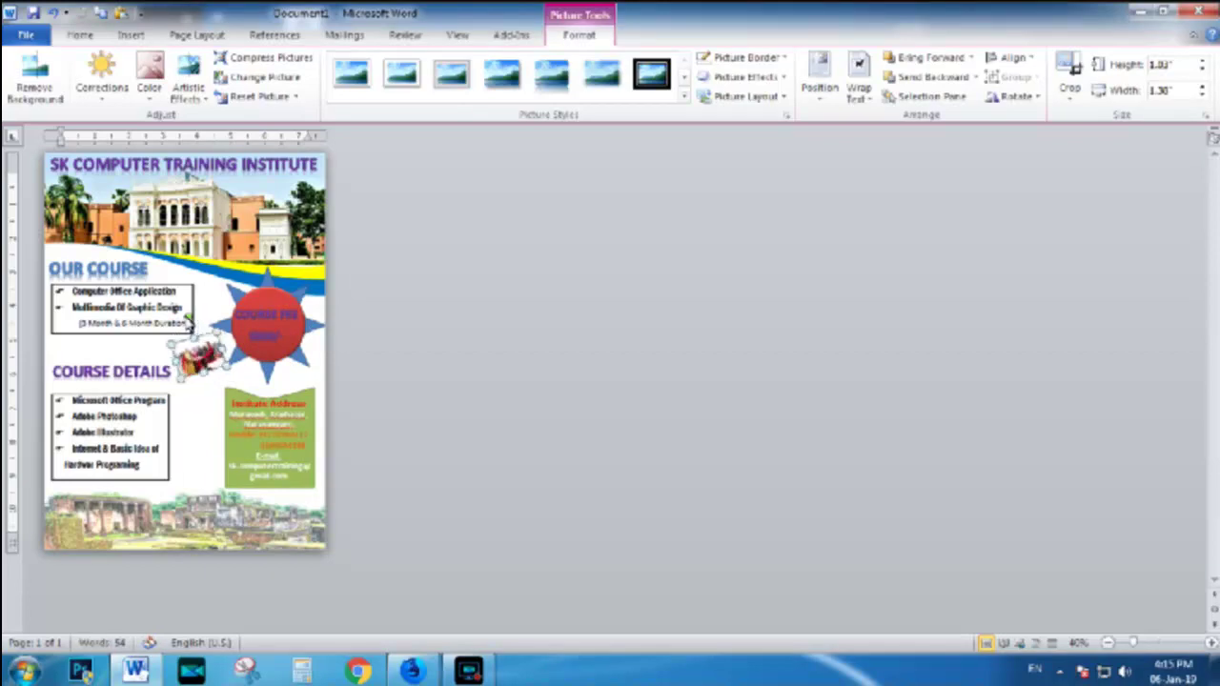
- Give the tilted group photo a simple white frame picture style
{"action": "scroll", "coordinate": [227, 358], "scroll_direction": "up", "scroll_amount": 2, "text": "ctrl"}
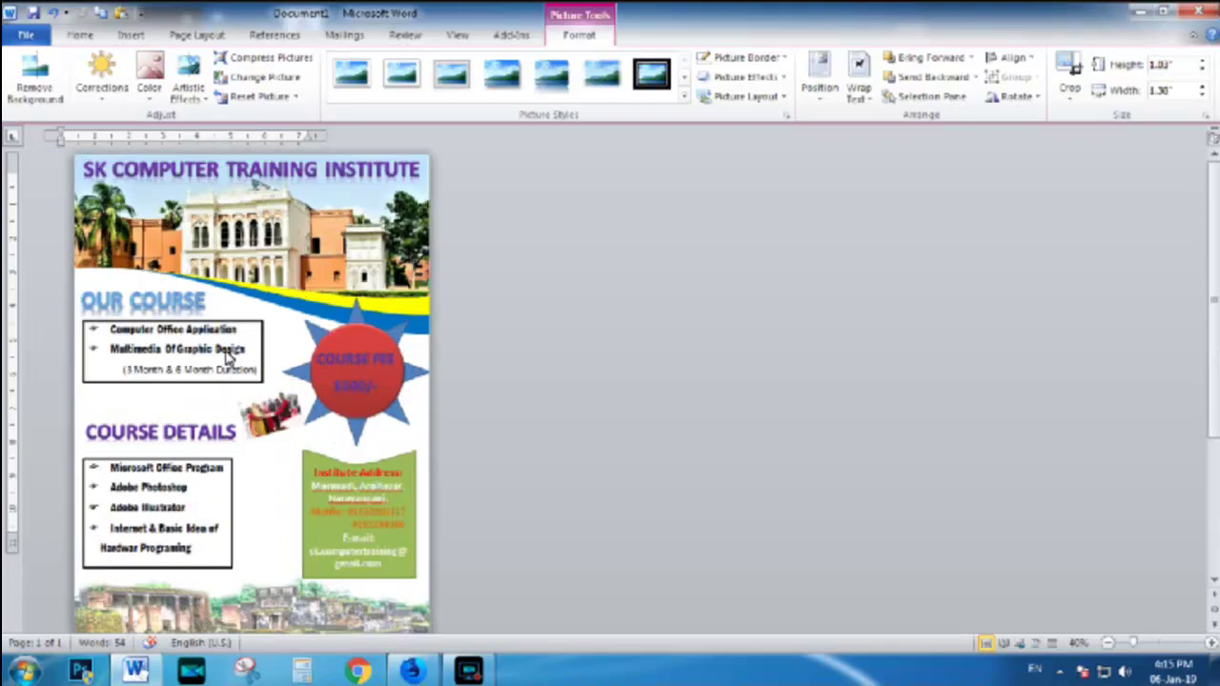
{"action": "scroll", "coordinate": [377, 361], "scroll_direction": "up", "scroll_amount": 3, "text": "ctrl"}
{"action": "scroll", "coordinate": [627, 360], "scroll_direction": "up", "scroll_amount": 5, "text": "ctrl"}
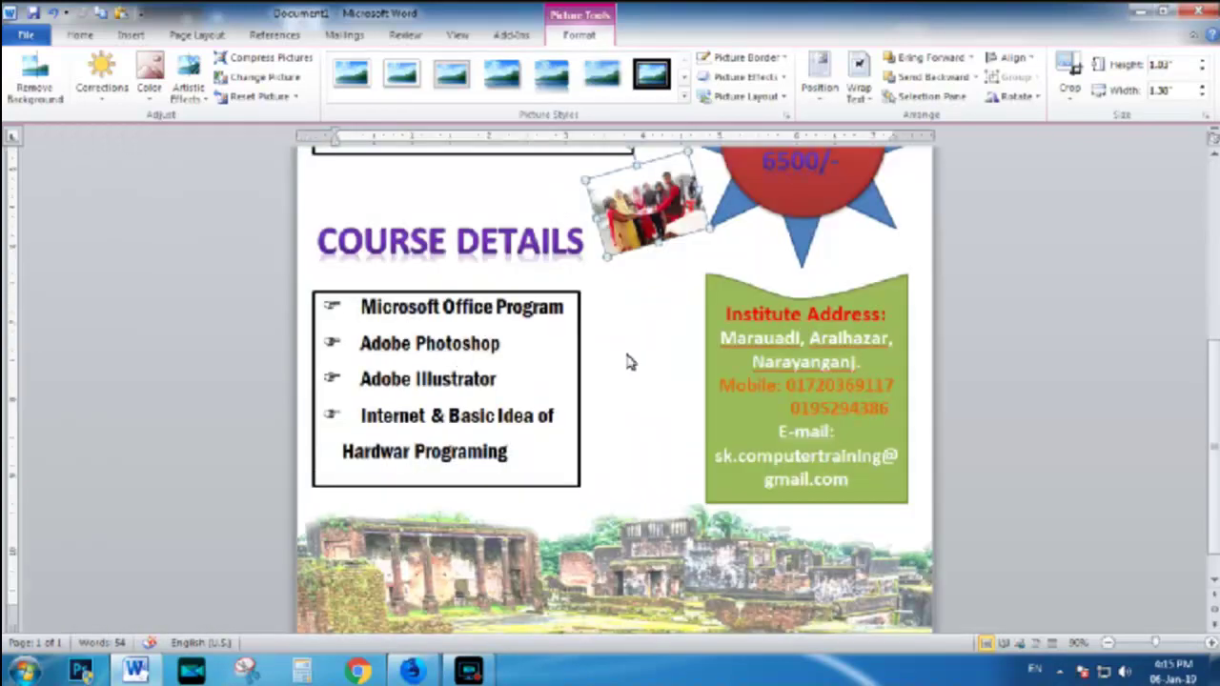
{"action": "scroll", "coordinate": [632, 361], "scroll_direction": "up", "scroll_amount": 1}
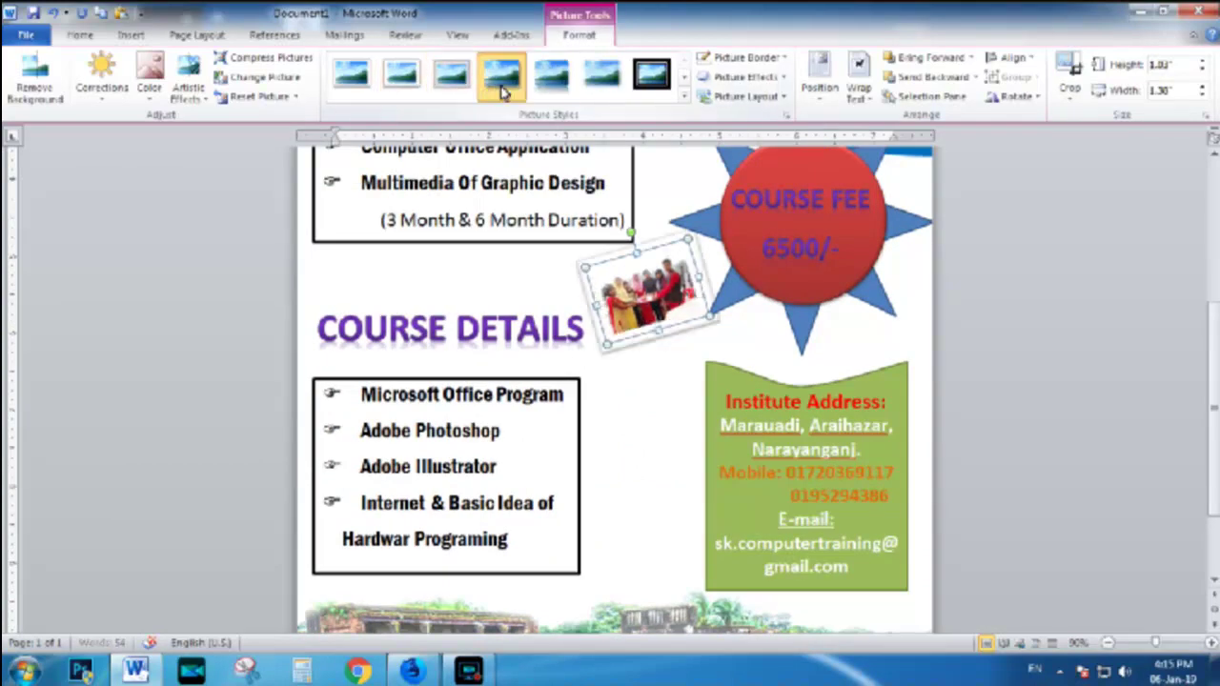
{"action": "left_click", "coordinate": [654, 92]}
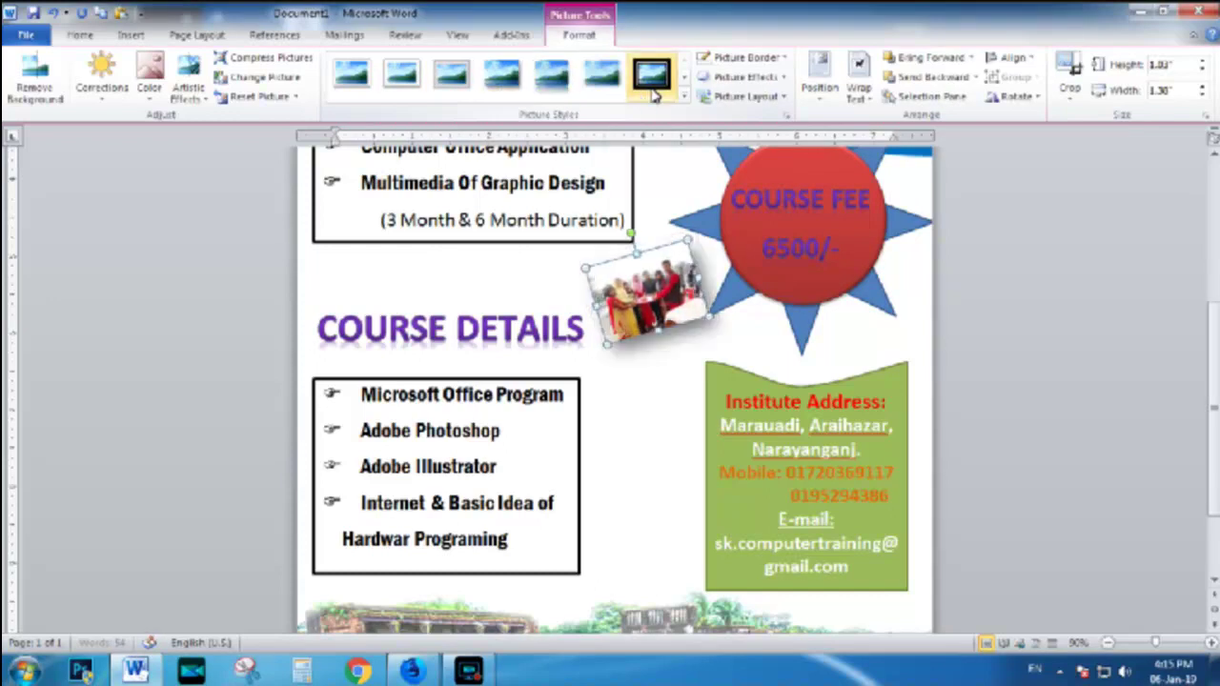
{"action": "left_click", "coordinate": [362, 81]}
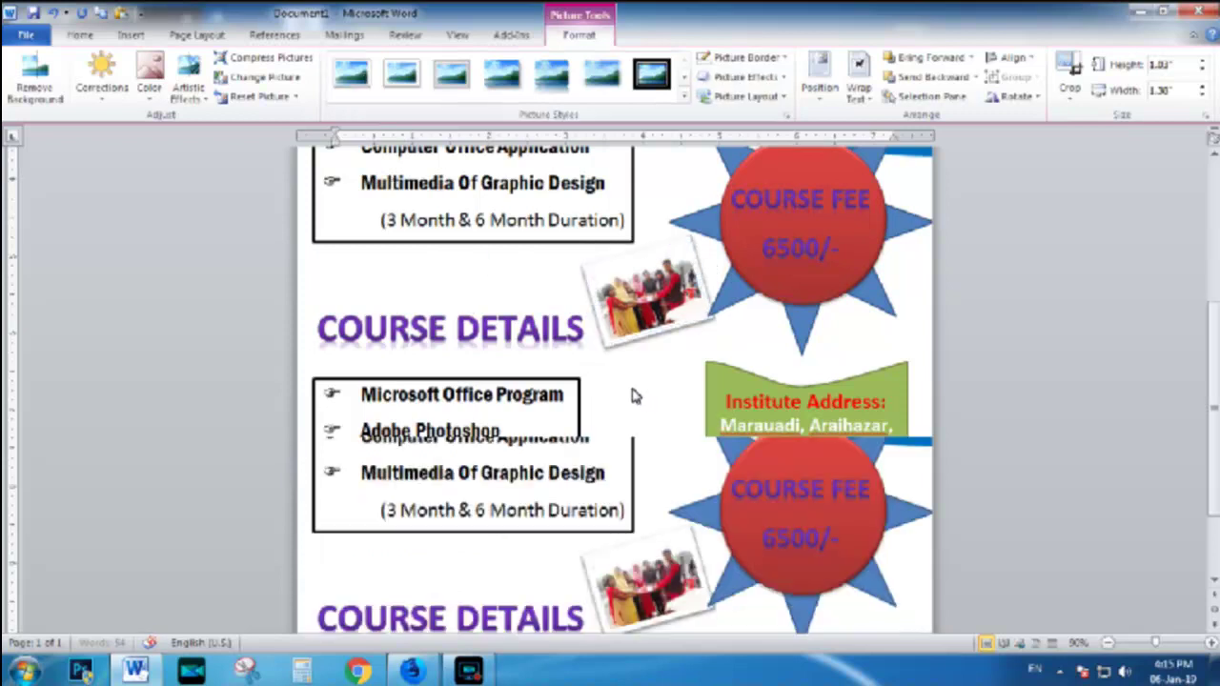
{"action": "left_click", "coordinate": [600, 340]}
- Nudge the framed photo into place between the fee starburst and the COURSE DETAILS heading
{"action": "scroll", "coordinate": [668, 362], "scroll_direction": "up", "scroll_amount": 3}
{"action": "left_click", "coordinate": [651, 471]}
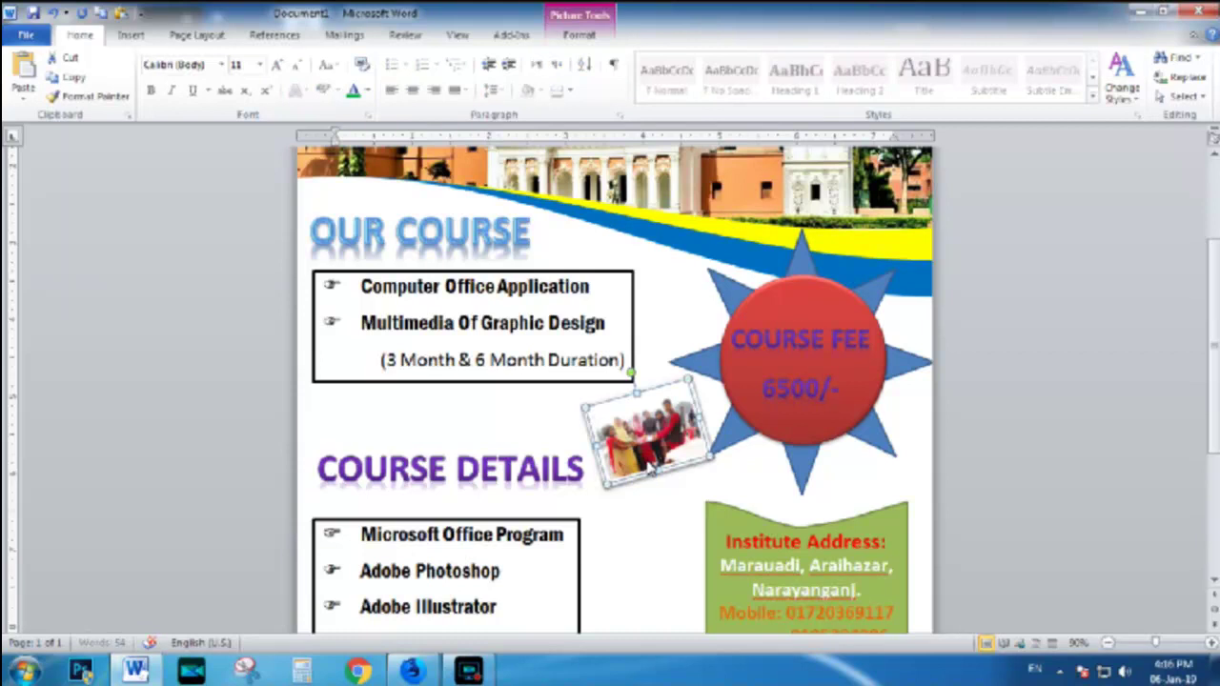
{"action": "left_click_drag", "start_coordinate": [651, 469], "coordinate": [651, 467]}
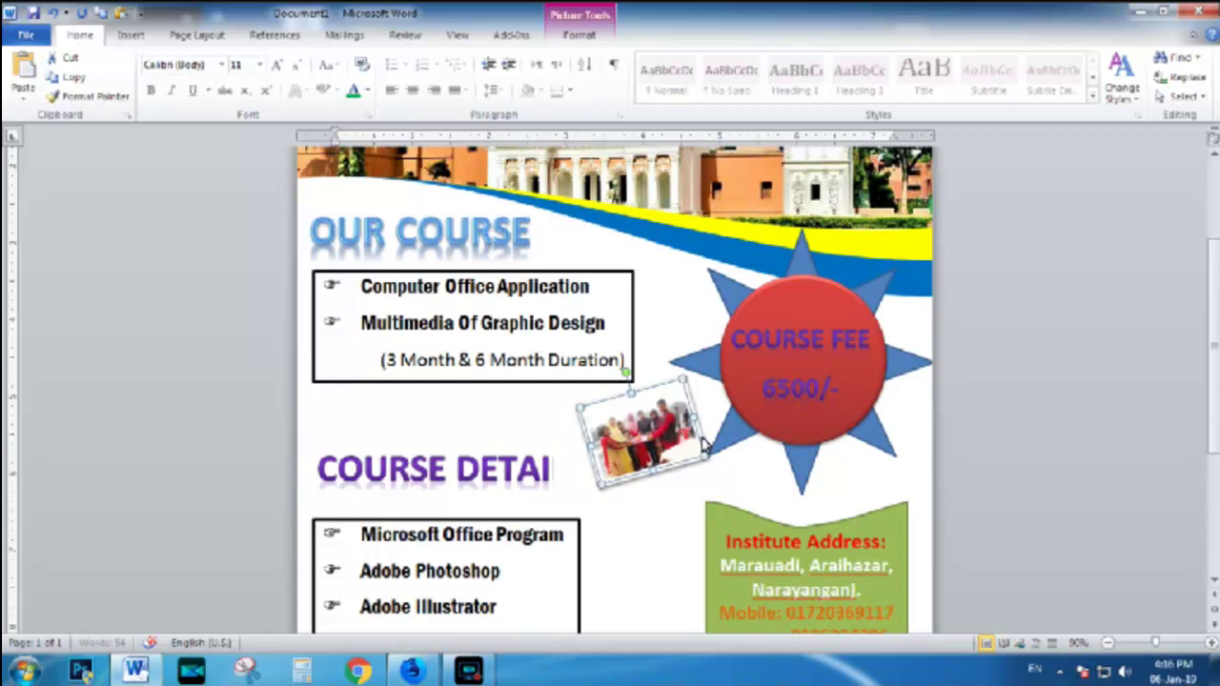
{"action": "left_click", "coordinate": [646, 527]}
{"action": "scroll", "coordinate": [671, 485], "scroll_direction": "down", "scroll_amount": 1}
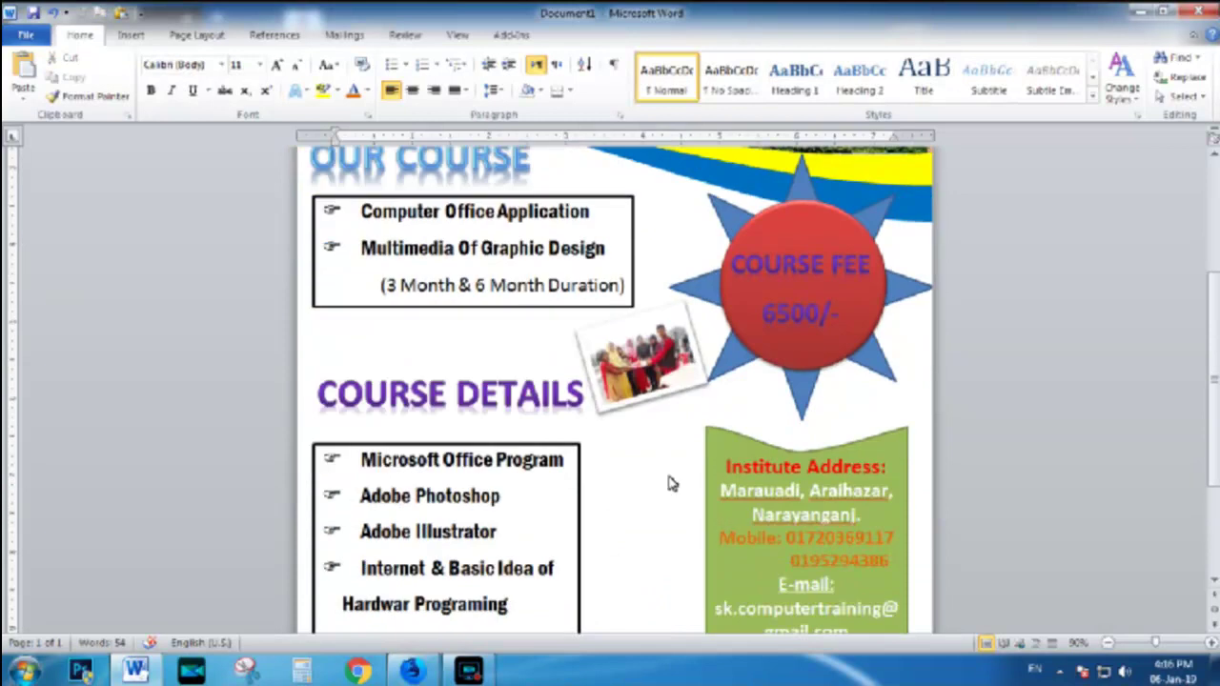
{"action": "scroll", "coordinate": [661, 473], "scroll_direction": "down", "scroll_amount": 1}
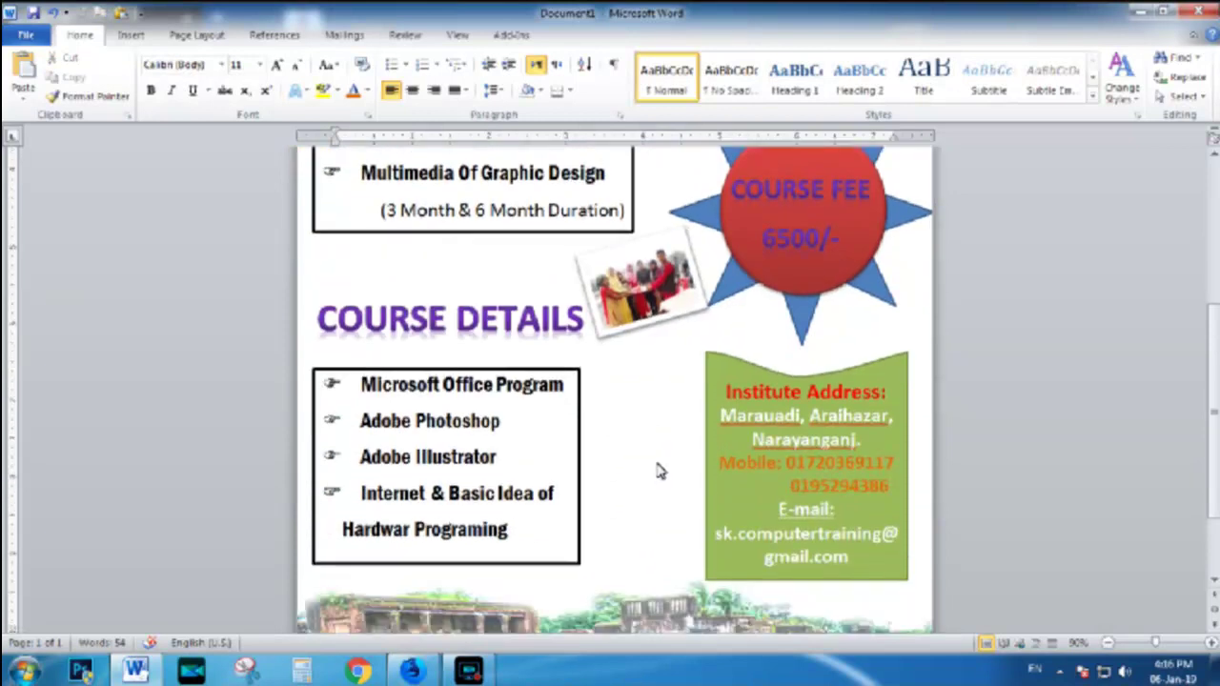
- Insert a classroom photo, set its wrapping to Behind Text, and shrink it
{"action": "left_click", "coordinate": [132, 35]}
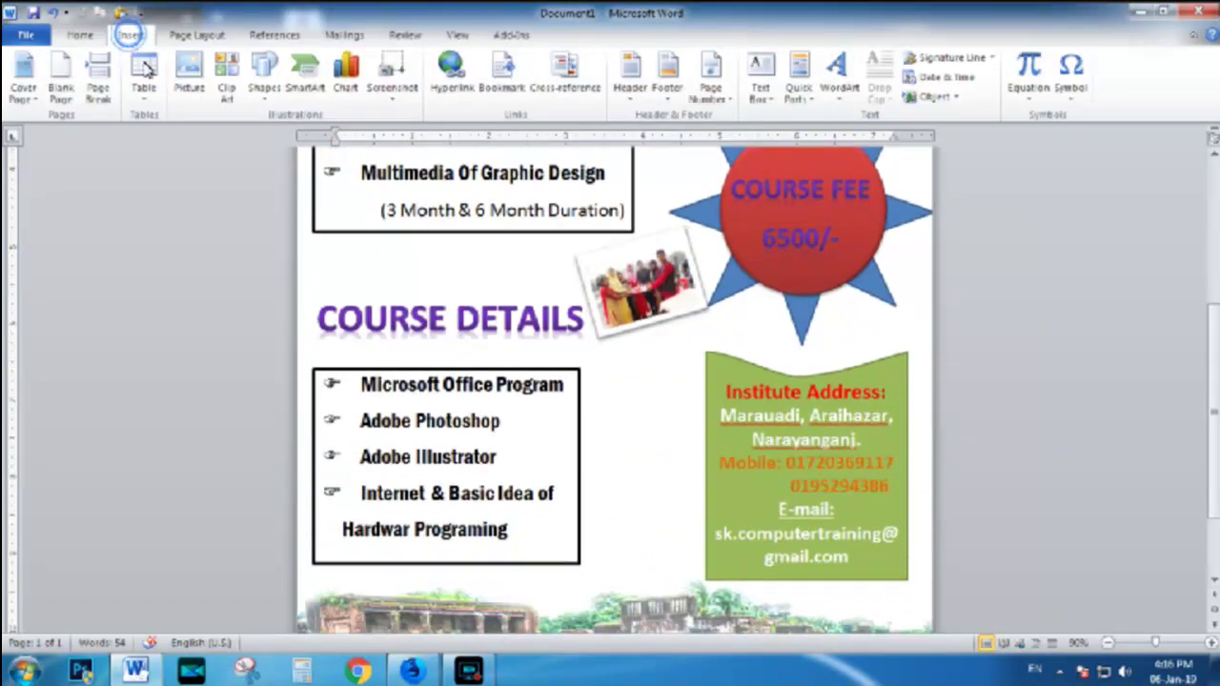
{"action": "left_click", "coordinate": [191, 81]}
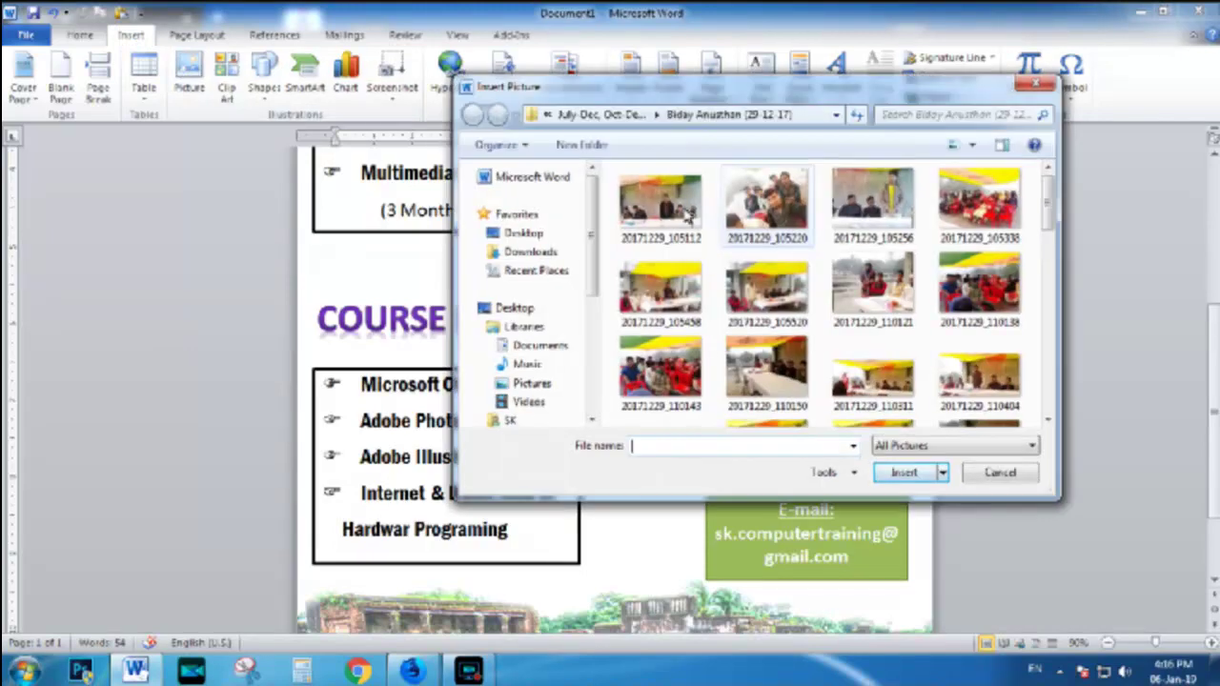
{"action": "scroll", "coordinate": [1049, 246], "scroll_direction": "down", "scroll_amount": 1}
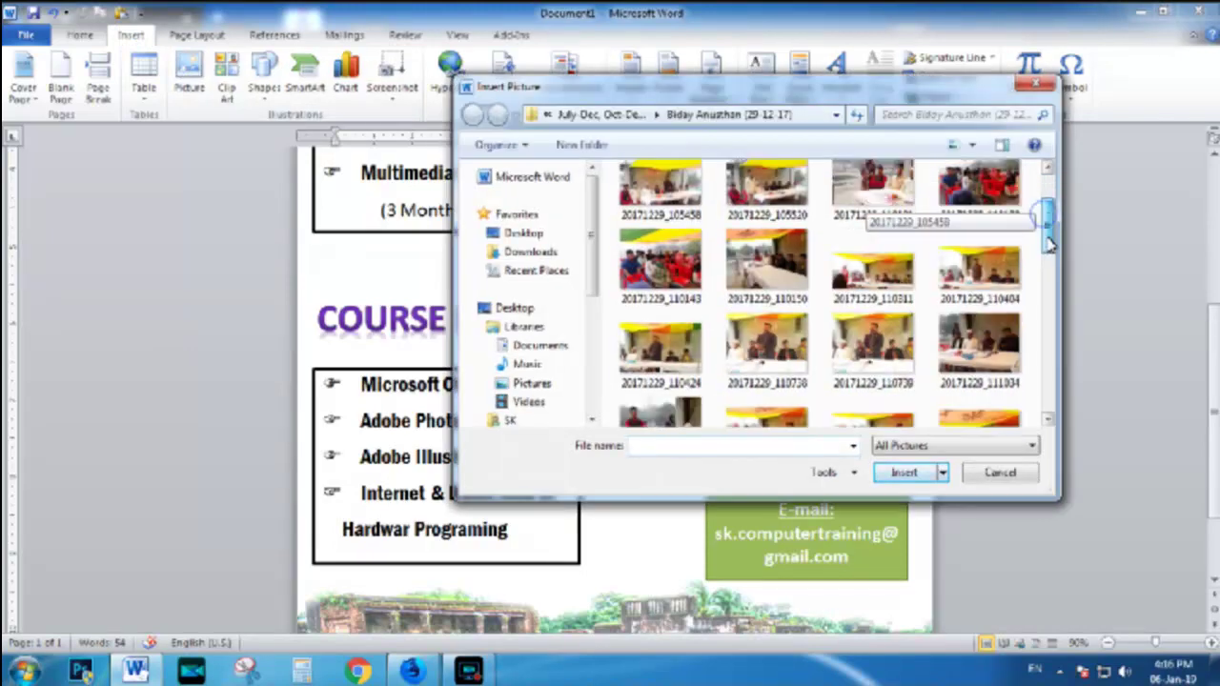
{"action": "scroll", "coordinate": [1048, 239], "scroll_direction": "down", "scroll_amount": 1}
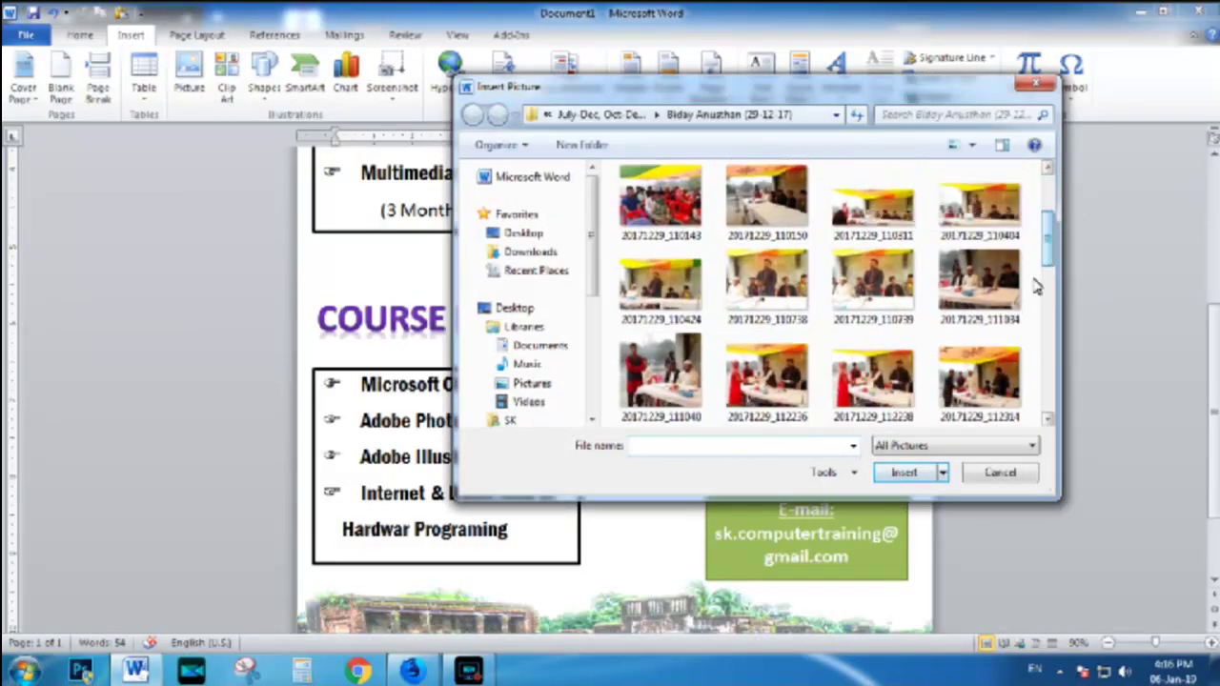
{"action": "double_click", "coordinate": [890, 376]}
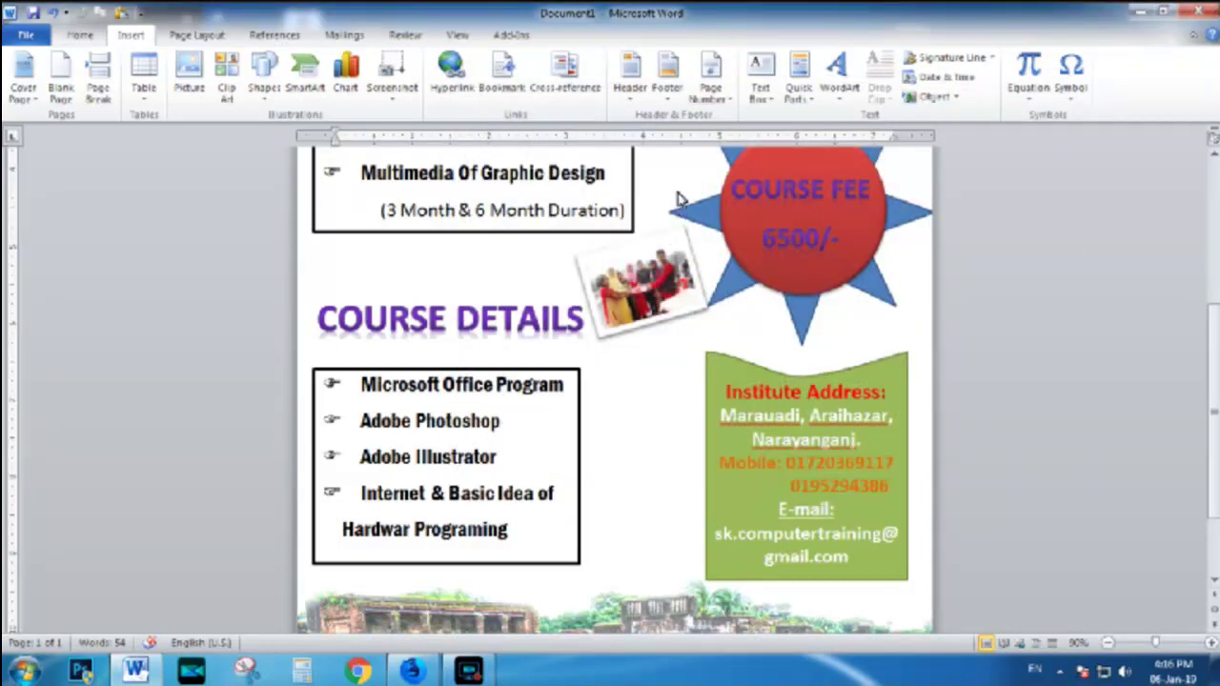
{"action": "left_click_drag", "start_coordinate": [699, 278], "coordinate": [705, 289]}
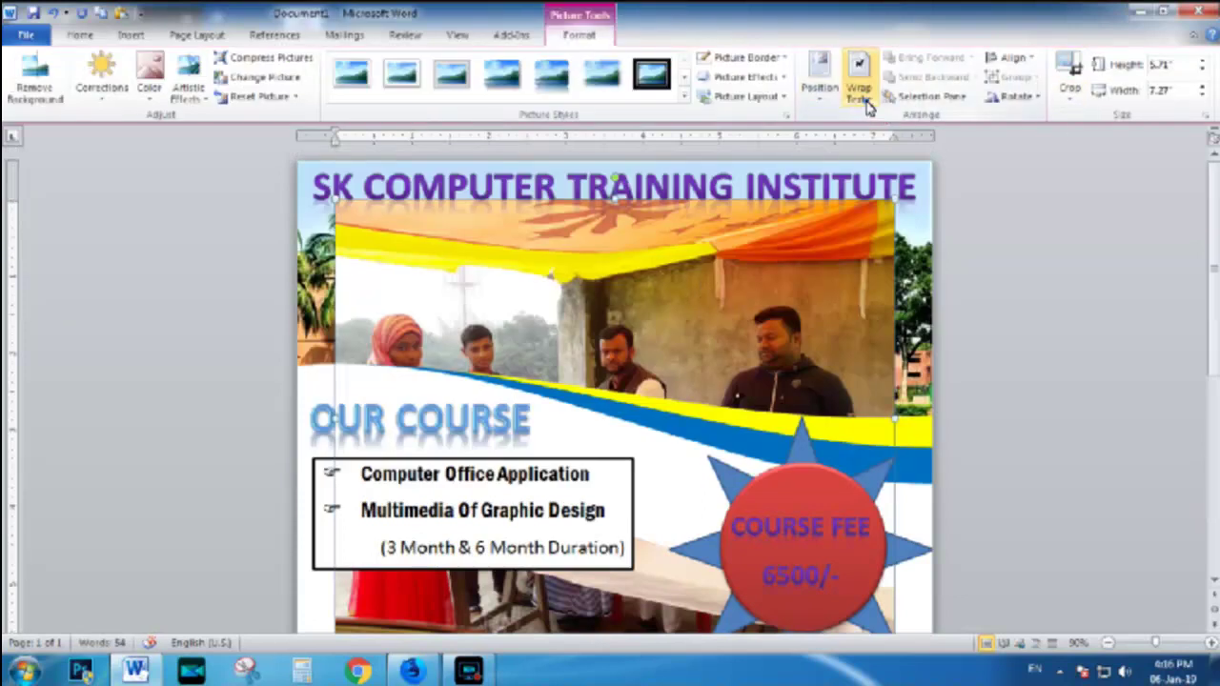
{"action": "left_click", "coordinate": [858, 77]}
{"action": "left_click", "coordinate": [881, 234]}
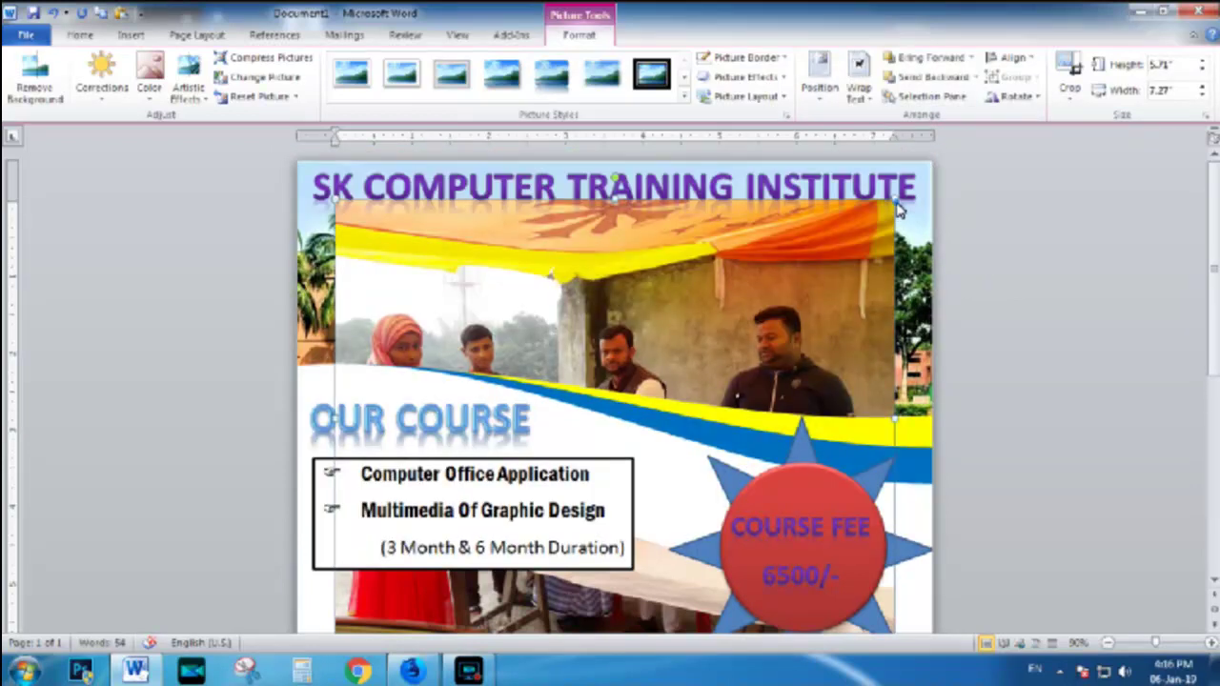
{"action": "mouse_move", "coordinate": [898, 213]}
{"action": "left_mouse_down"}
{"action": "mouse_move", "coordinate": [572, 473]}
{"action": "mouse_move", "coordinate": [662, 440]}
{"action": "left_mouse_up"}
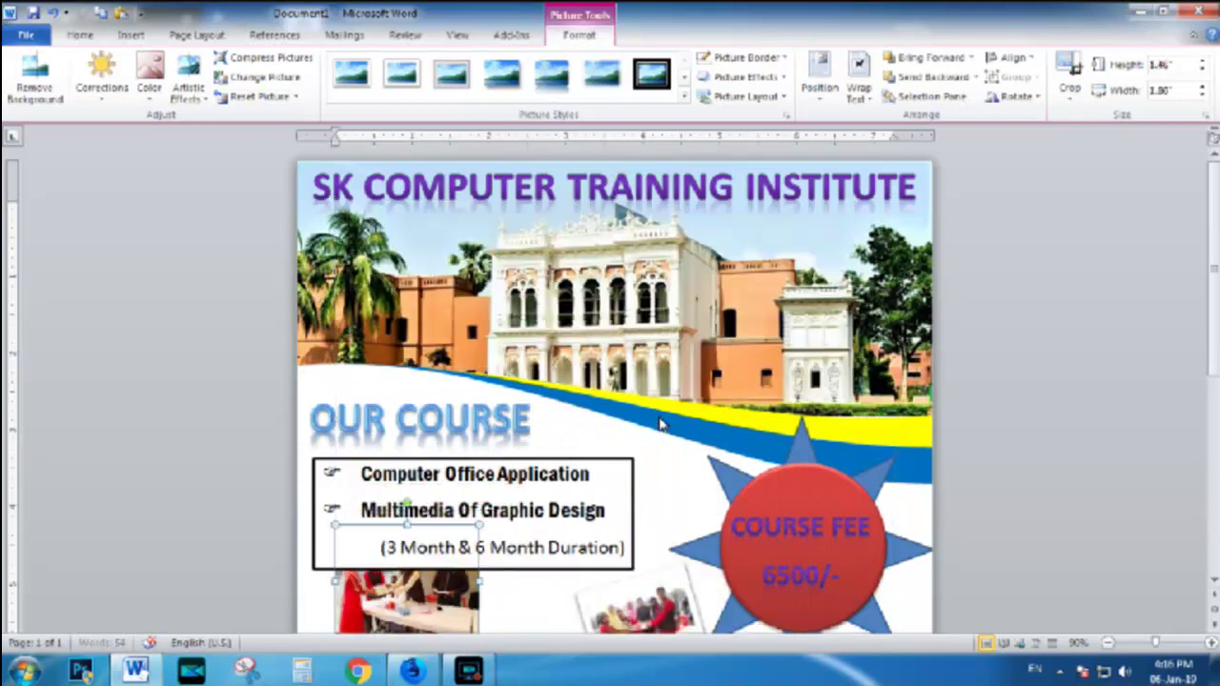
- Resize, tilt and position the classroom photo between the course list and address panel
{"action": "scroll", "coordinate": [659, 424], "scroll_direction": "down", "scroll_amount": 3}
{"action": "scroll", "coordinate": [656, 419], "scroll_direction": "down", "scroll_amount": 3}
{"action": "left_click", "coordinate": [432, 321]}
{"action": "left_click_drag", "start_coordinate": [426, 307], "coordinate": [622, 503]}
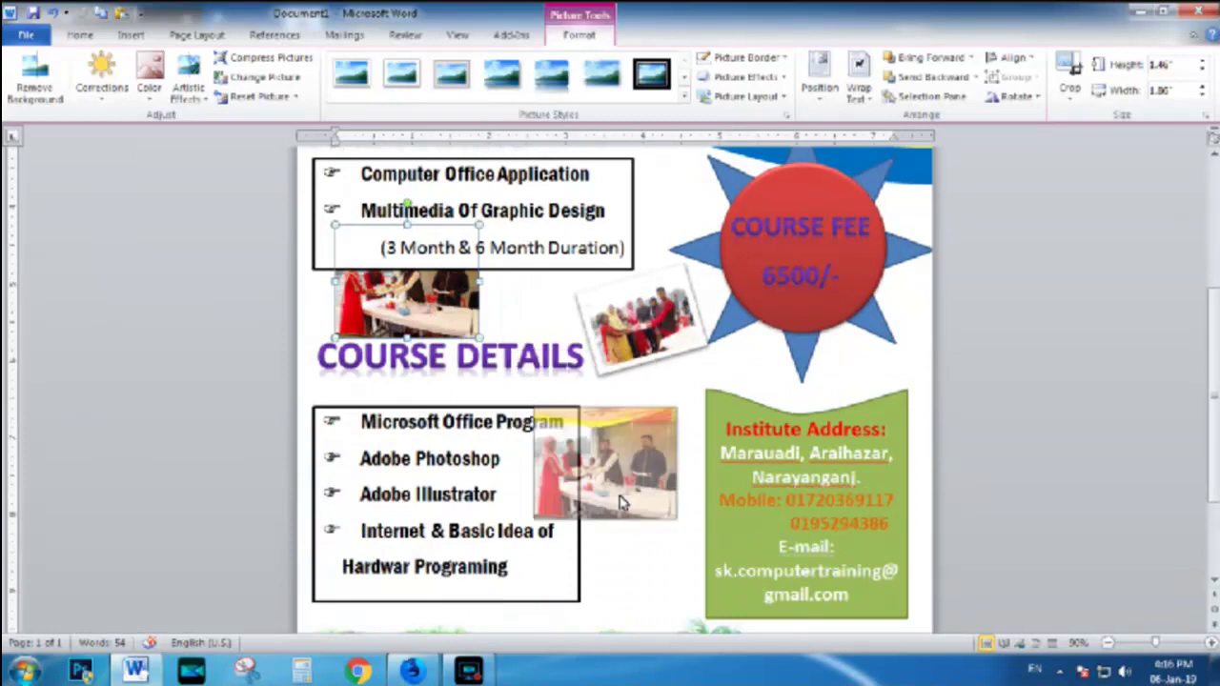
{"action": "left_click_drag", "start_coordinate": [621, 504], "coordinate": [629, 507]}
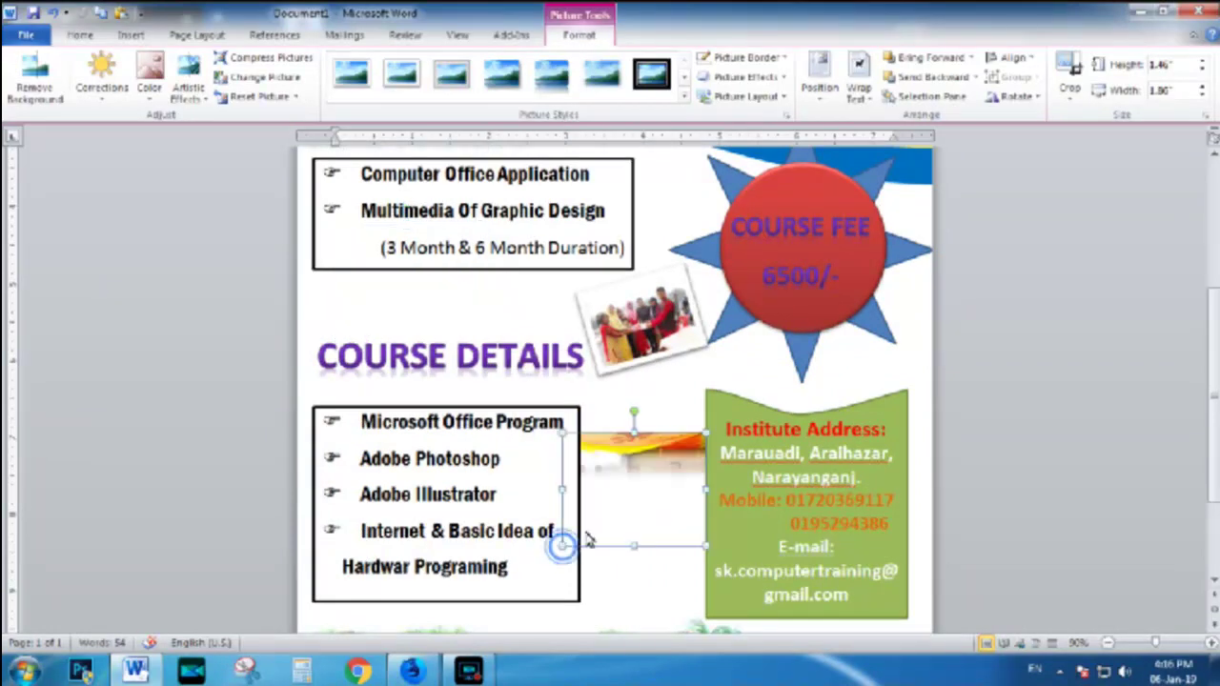
{"action": "mouse_move", "coordinate": [620, 505]}
{"action": "left_mouse_down"}
{"action": "mouse_move", "coordinate": [646, 429]}
{"action": "mouse_move", "coordinate": [657, 448]}
{"action": "mouse_move", "coordinate": [629, 455]}
{"action": "left_mouse_up"}
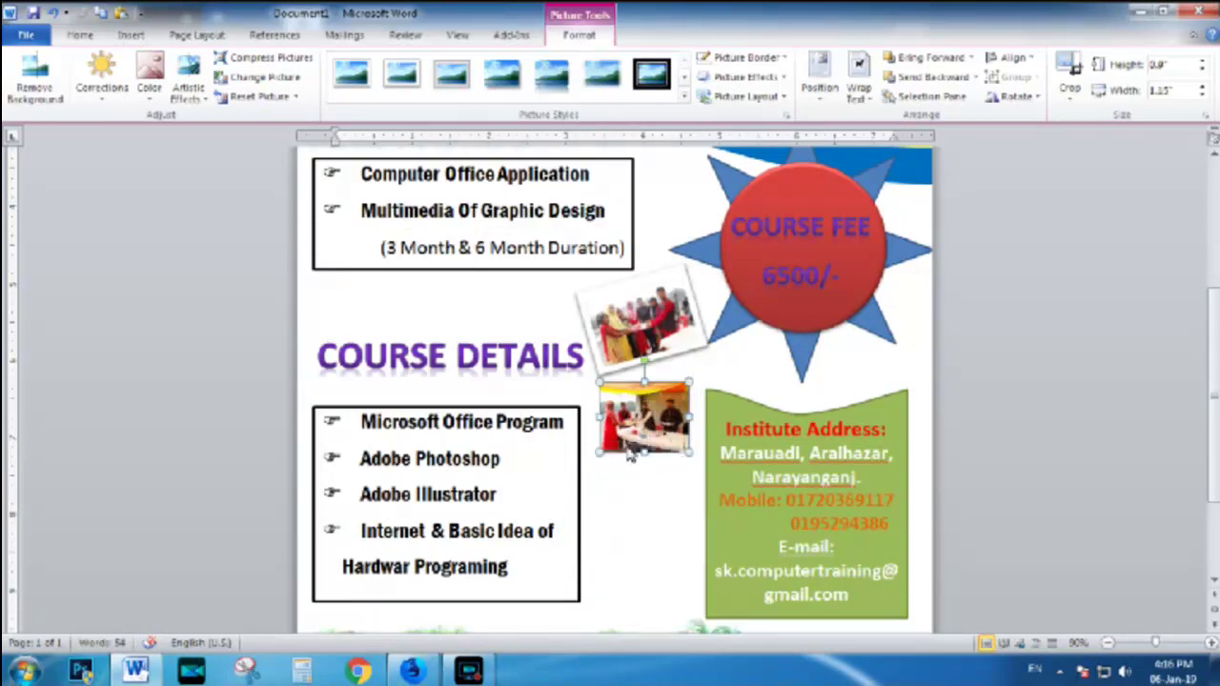
{"action": "left_click_drag", "start_coordinate": [645, 371], "coordinate": [673, 374]}
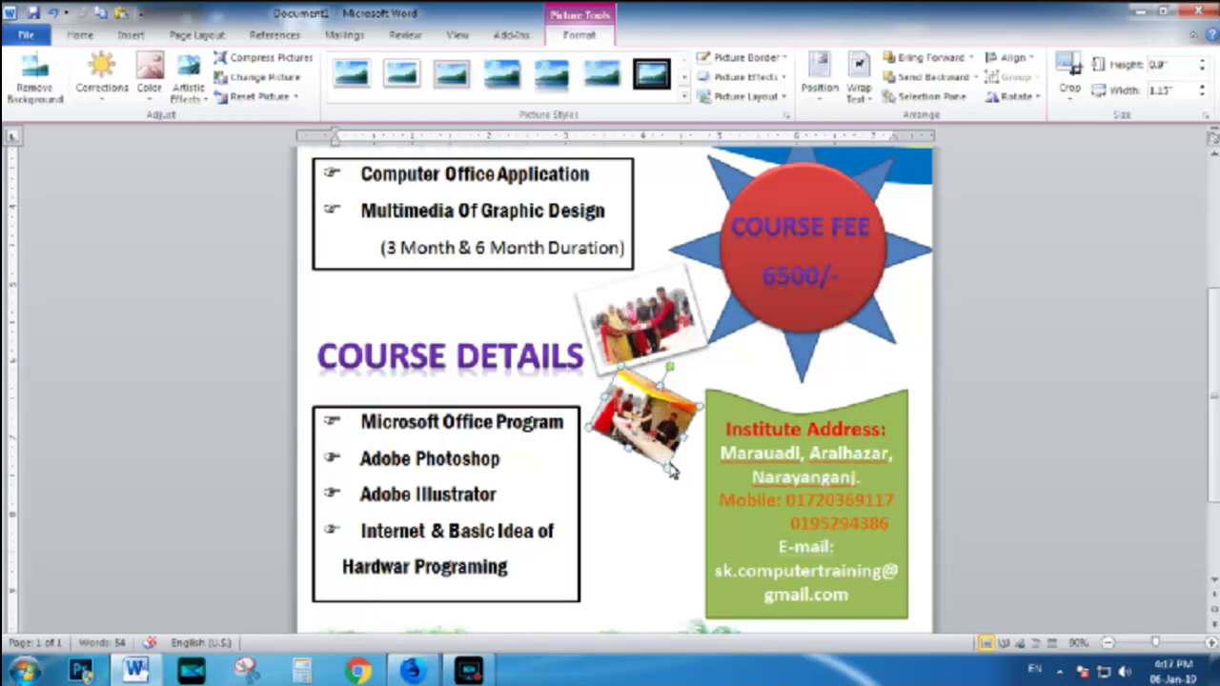
{"action": "left_click_drag", "start_coordinate": [672, 482], "coordinate": [675, 486]}
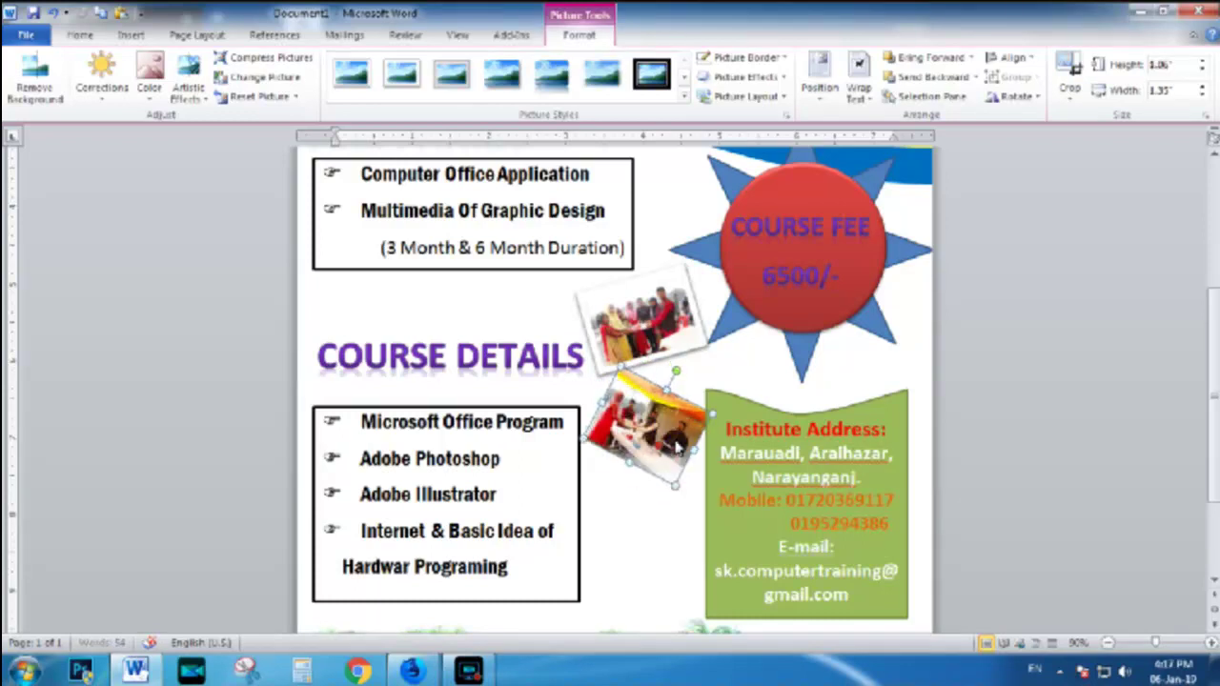
{"action": "left_click_drag", "start_coordinate": [663, 442], "coordinate": [677, 447]}
{"action": "mouse_move", "coordinate": [661, 402]}
{"action": "left_mouse_down"}
{"action": "mouse_move", "coordinate": [656, 436]}
{"action": "mouse_move", "coordinate": [651, 423]}
{"action": "left_mouse_up"}
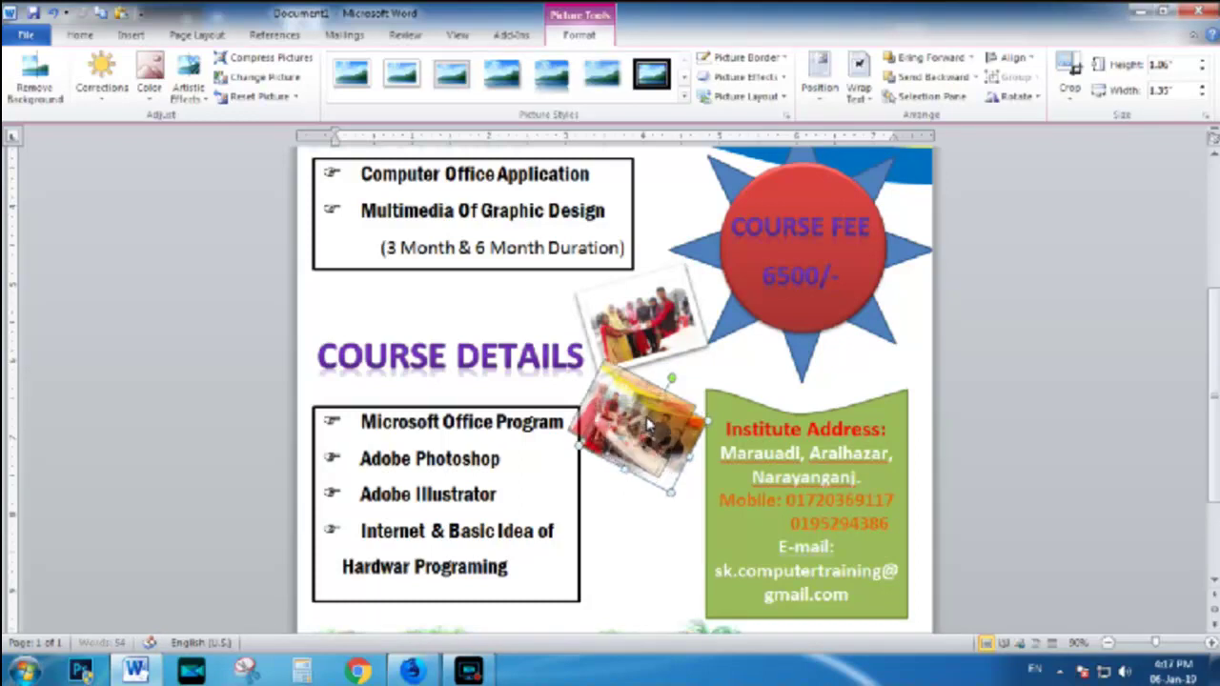
{"action": "left_click_drag", "start_coordinate": [648, 421], "coordinate": [658, 427]}
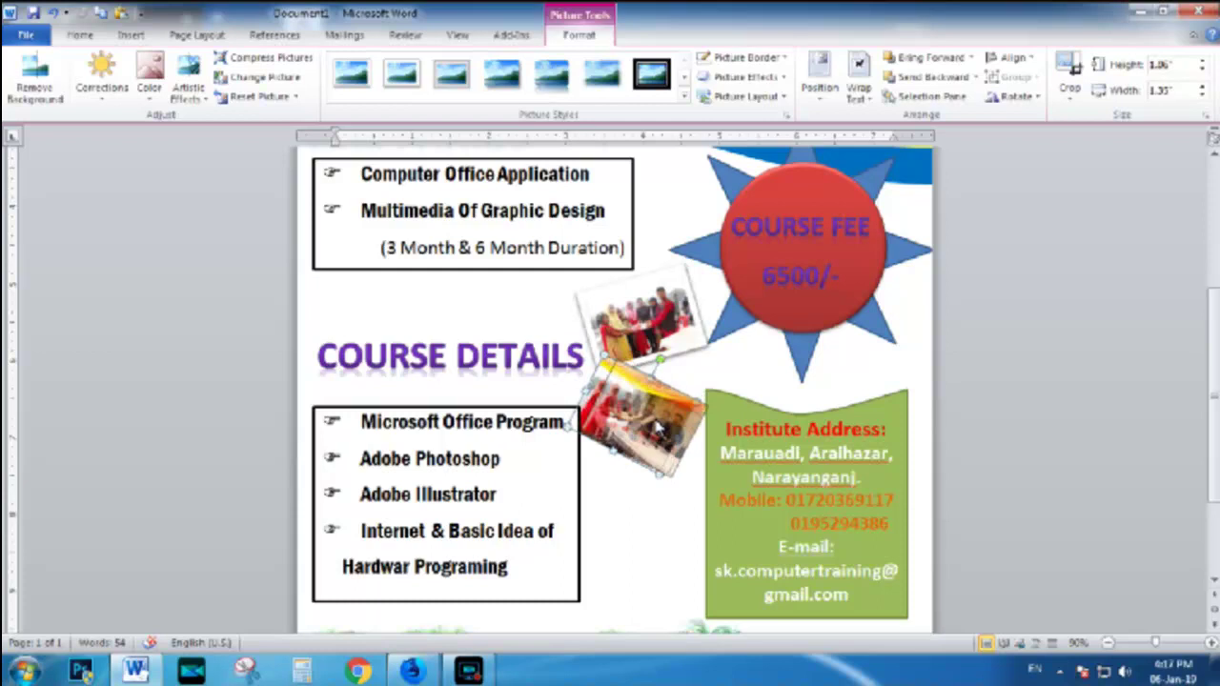
{"action": "left_click_drag", "start_coordinate": [658, 427], "coordinate": [659, 428]}
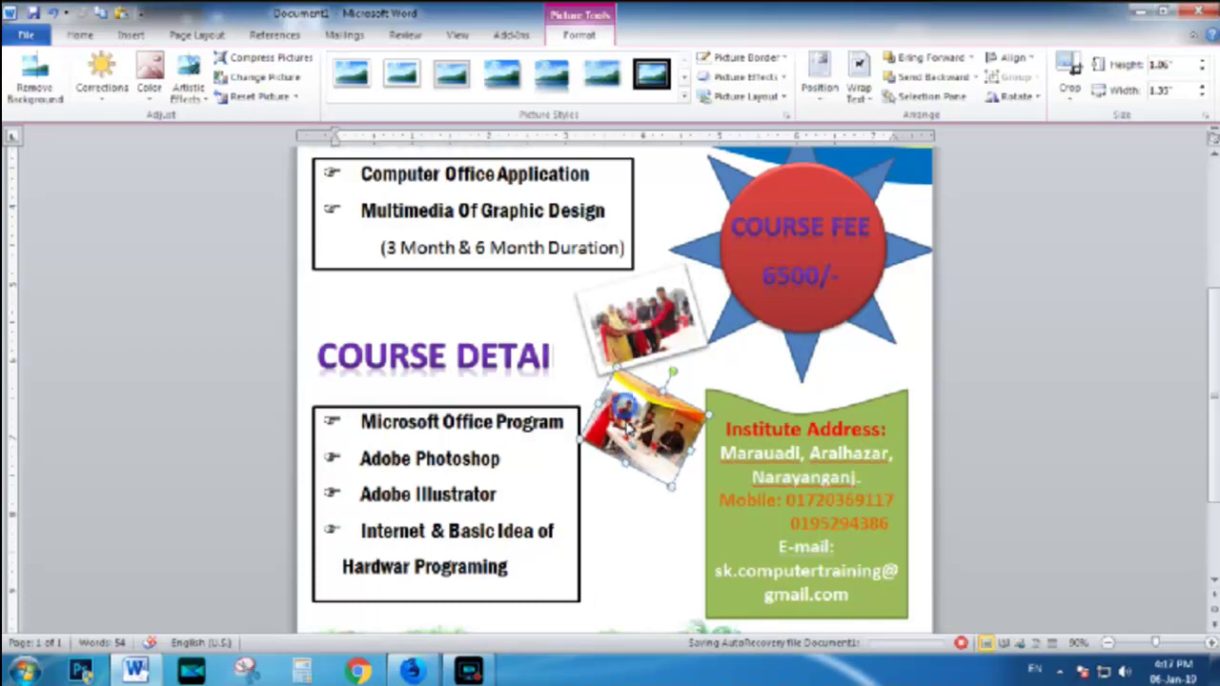
{"action": "key", "text": "Down"}
{"action": "key", "text": "Down"}
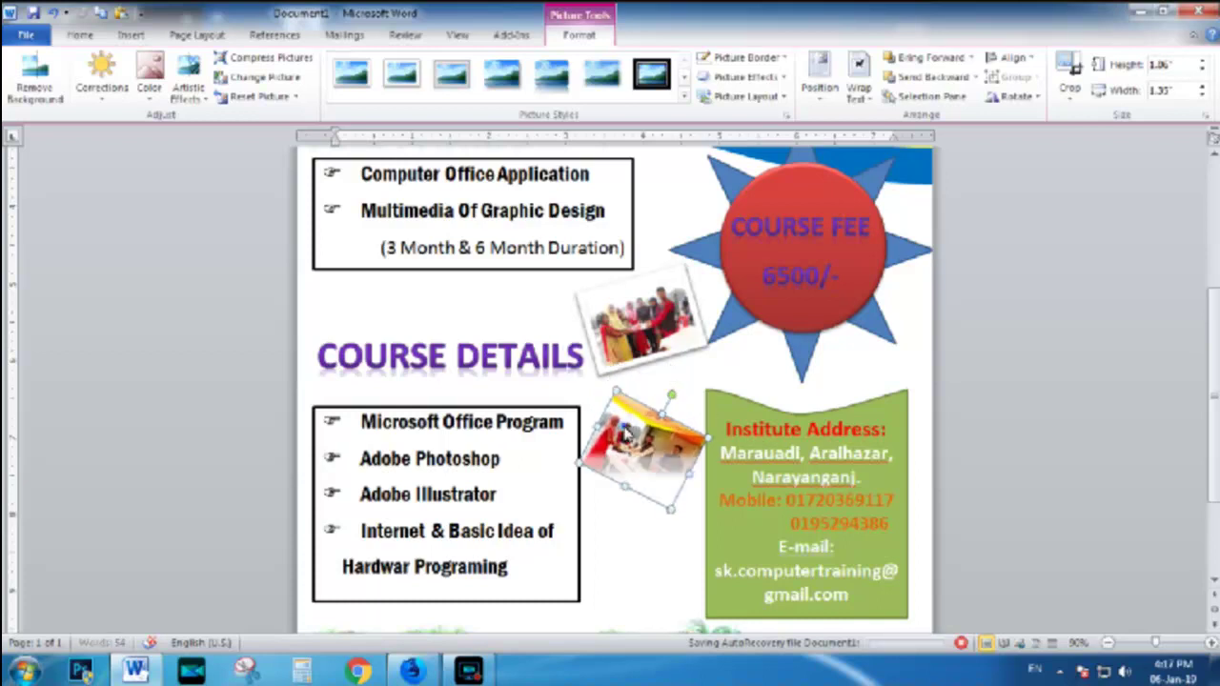
- Try different layer orders for the classroom photo, ending with it brought to front
{"action": "right_click", "coordinate": [629, 432]}
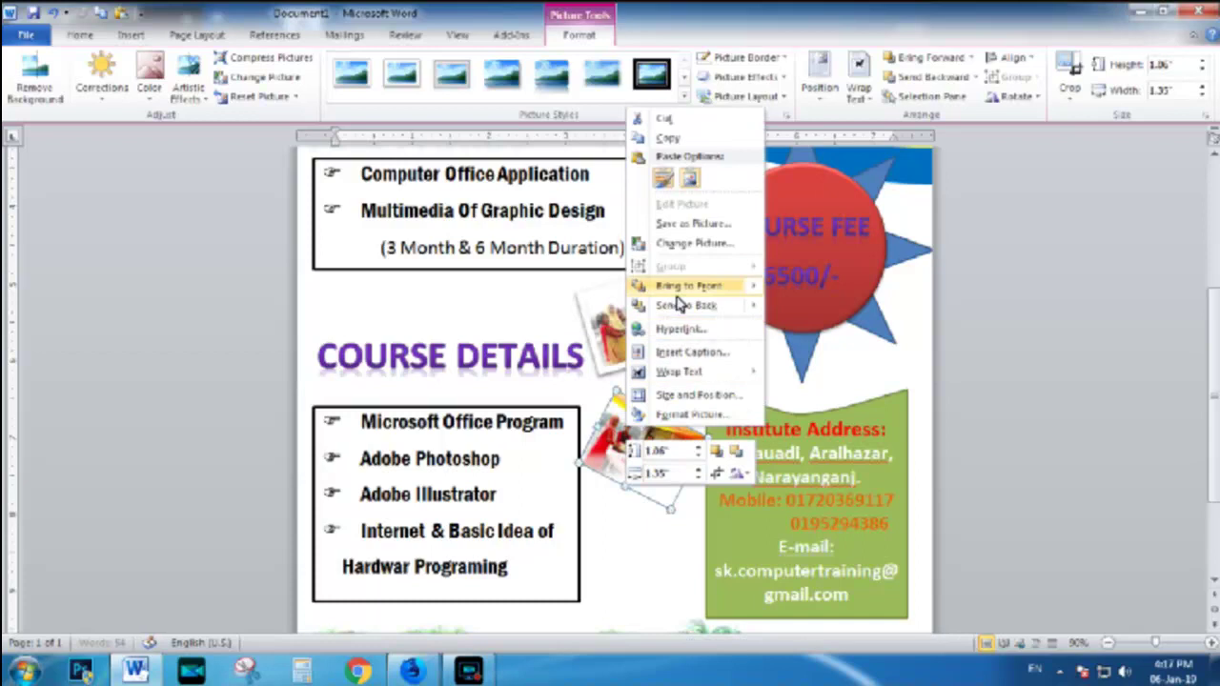
{"action": "mouse_move", "coordinate": [686, 291]}
{"action": "left_click", "coordinate": [796, 288]}
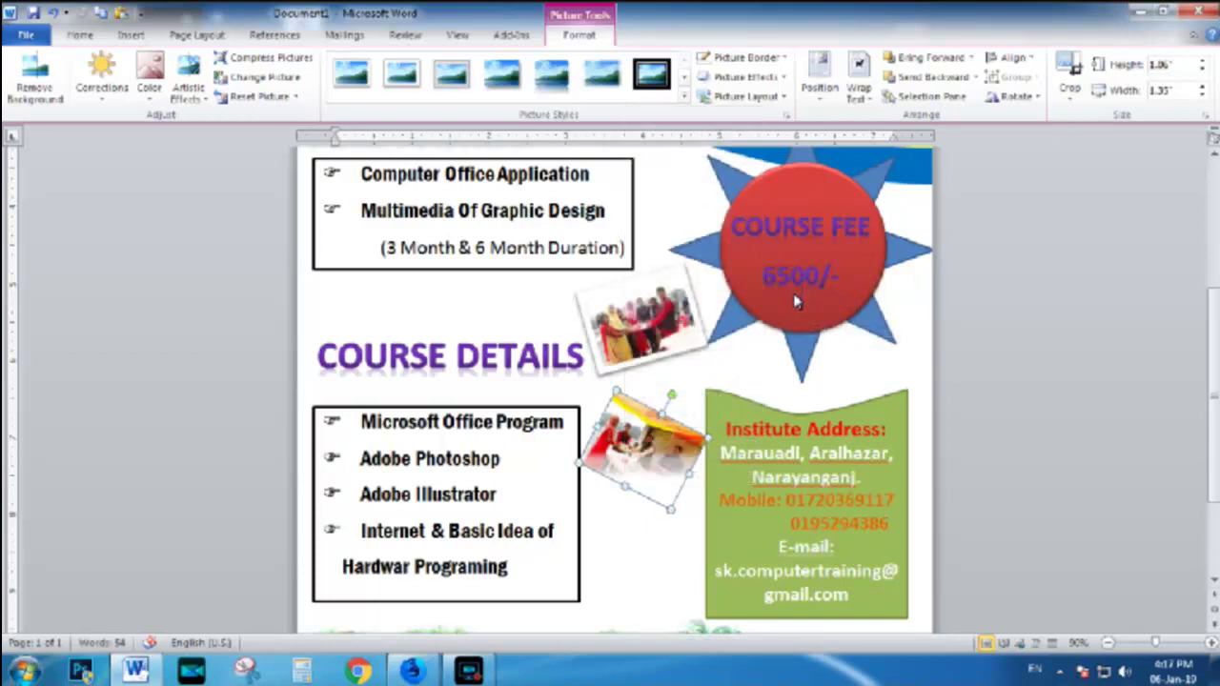
{"action": "right_click", "coordinate": [621, 425]}
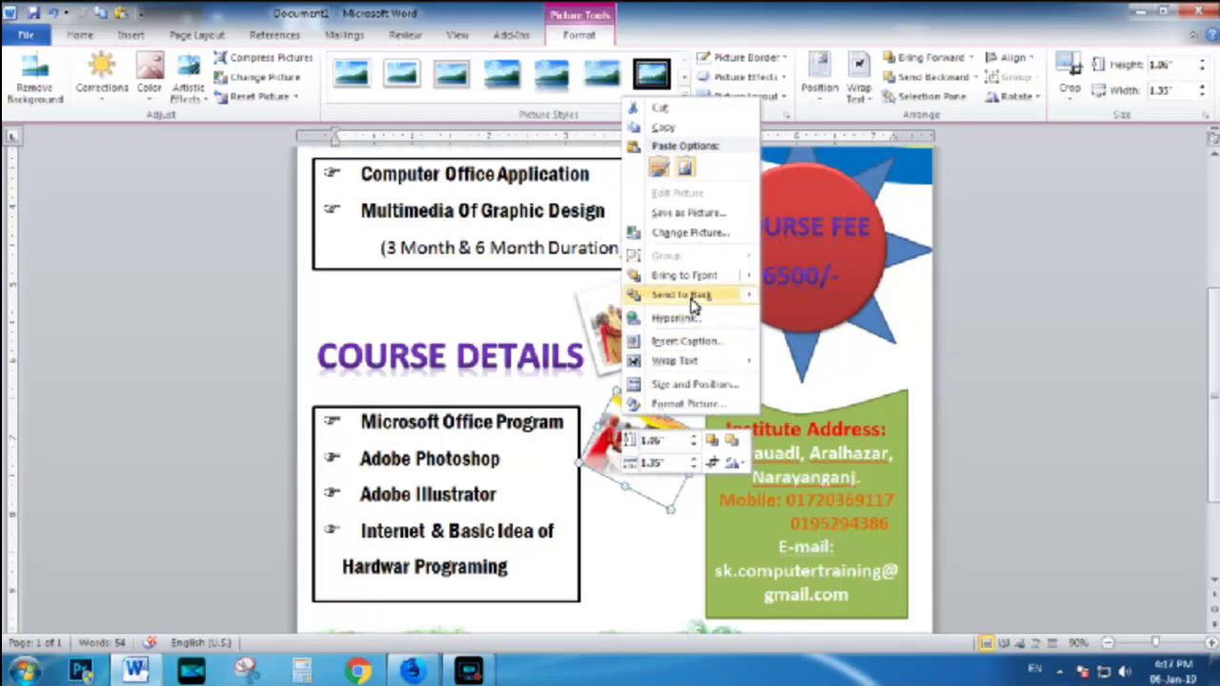
{"action": "mouse_move", "coordinate": [694, 303]}
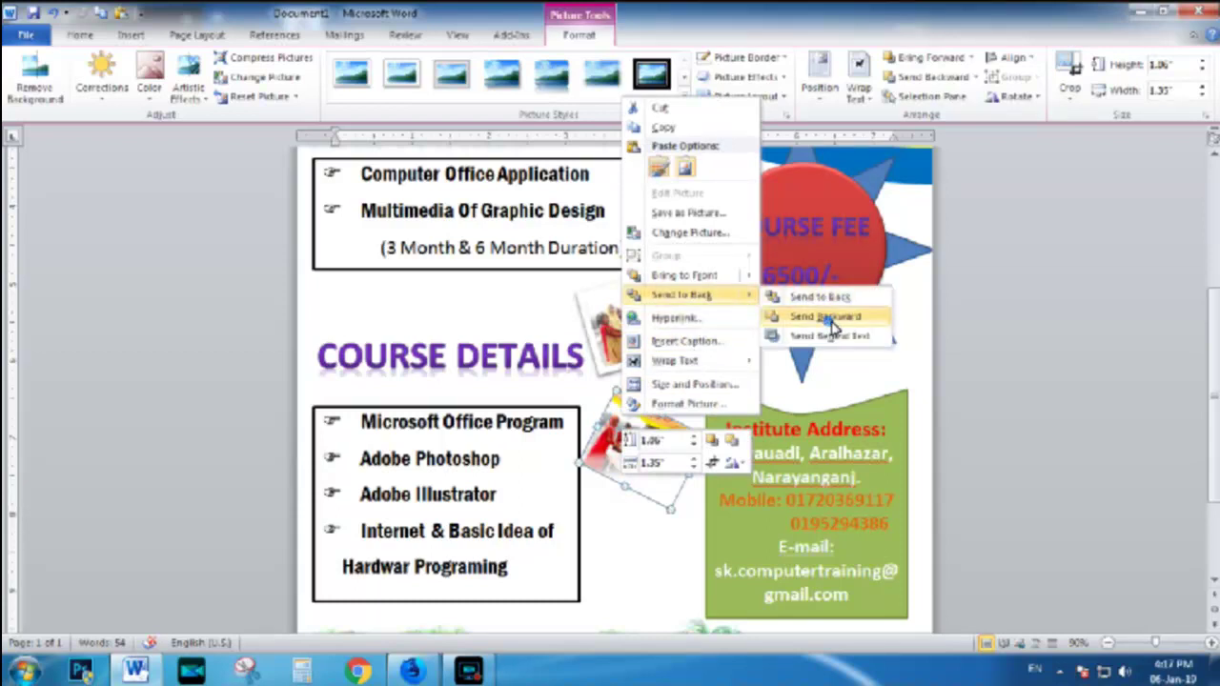
{"action": "left_click", "coordinate": [834, 317]}
{"action": "right_click", "coordinate": [632, 426]}
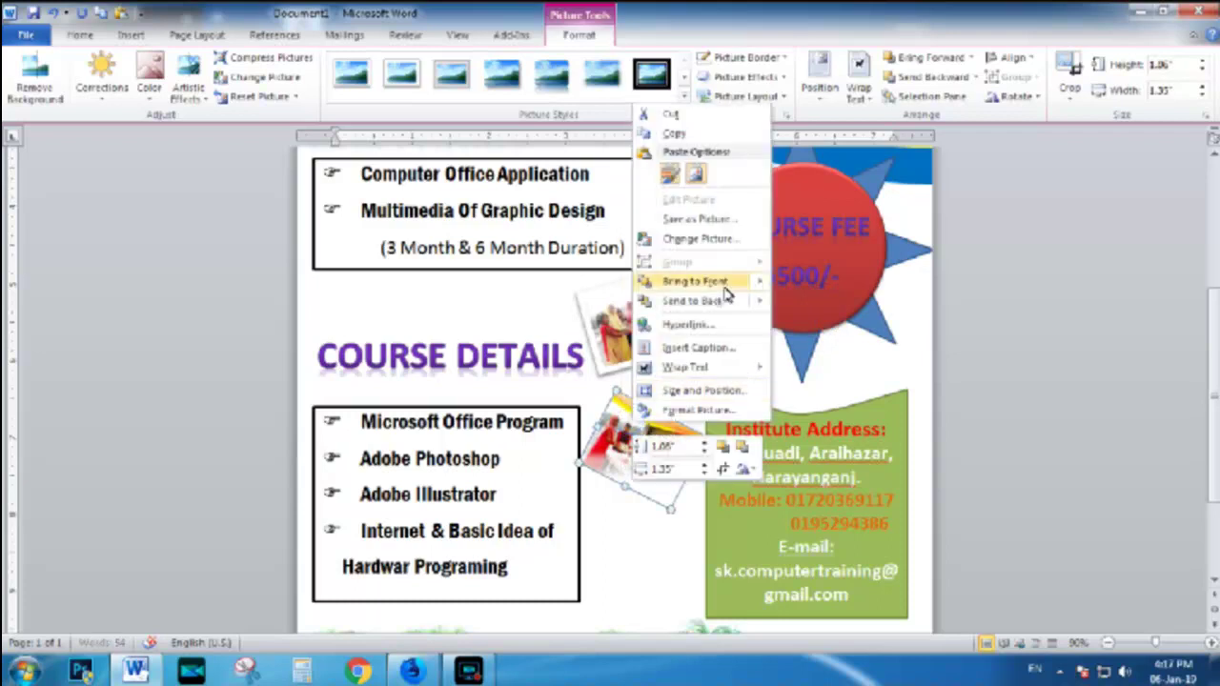
{"action": "mouse_move", "coordinate": [705, 286]}
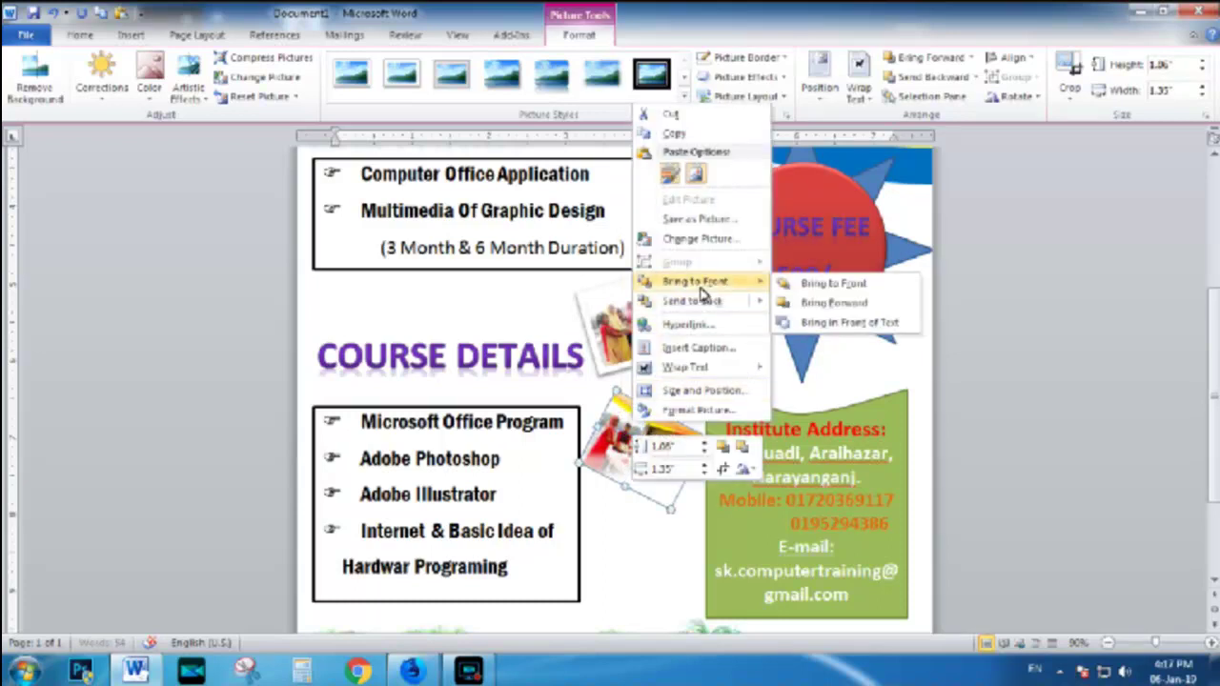
{"action": "left_click", "coordinate": [831, 303]}
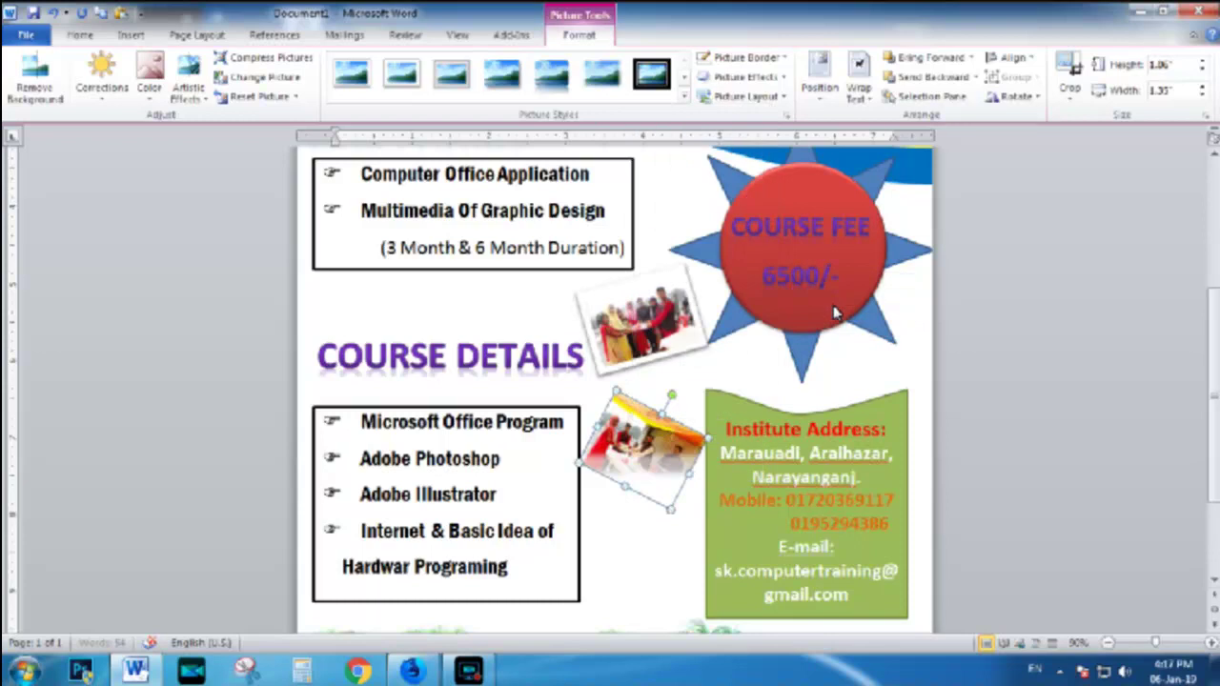
{"action": "right_click", "coordinate": [649, 439]}
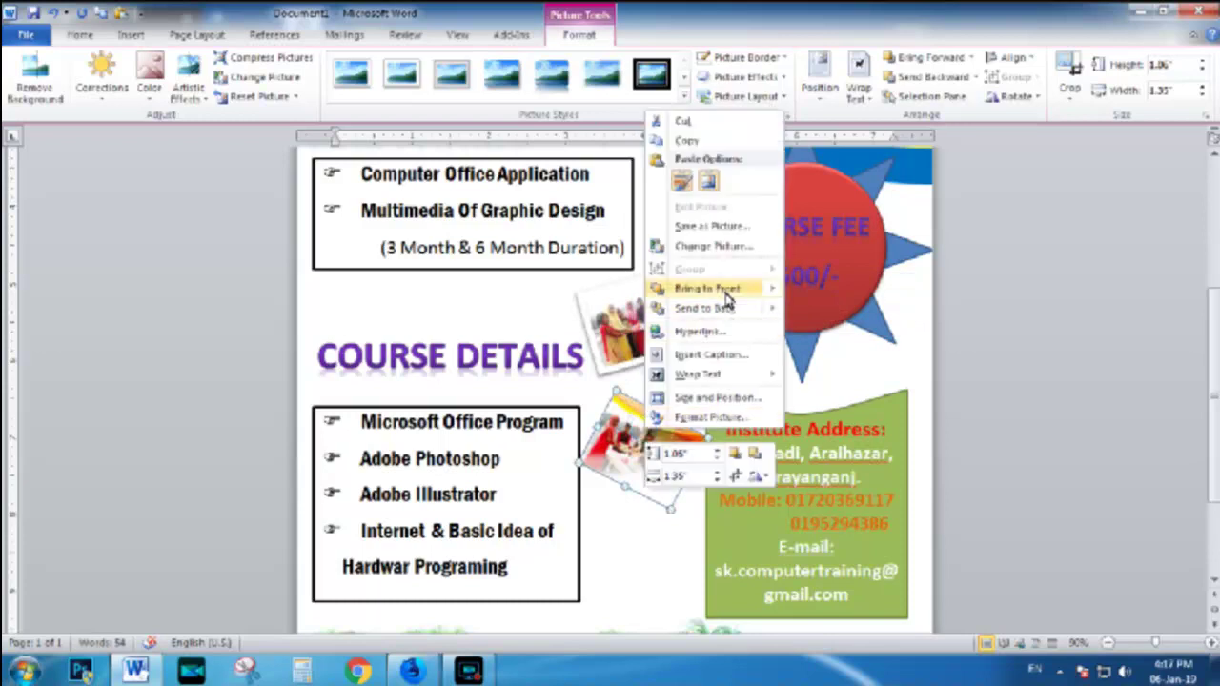
{"action": "mouse_move", "coordinate": [726, 289]}
{"action": "left_click", "coordinate": [827, 296]}
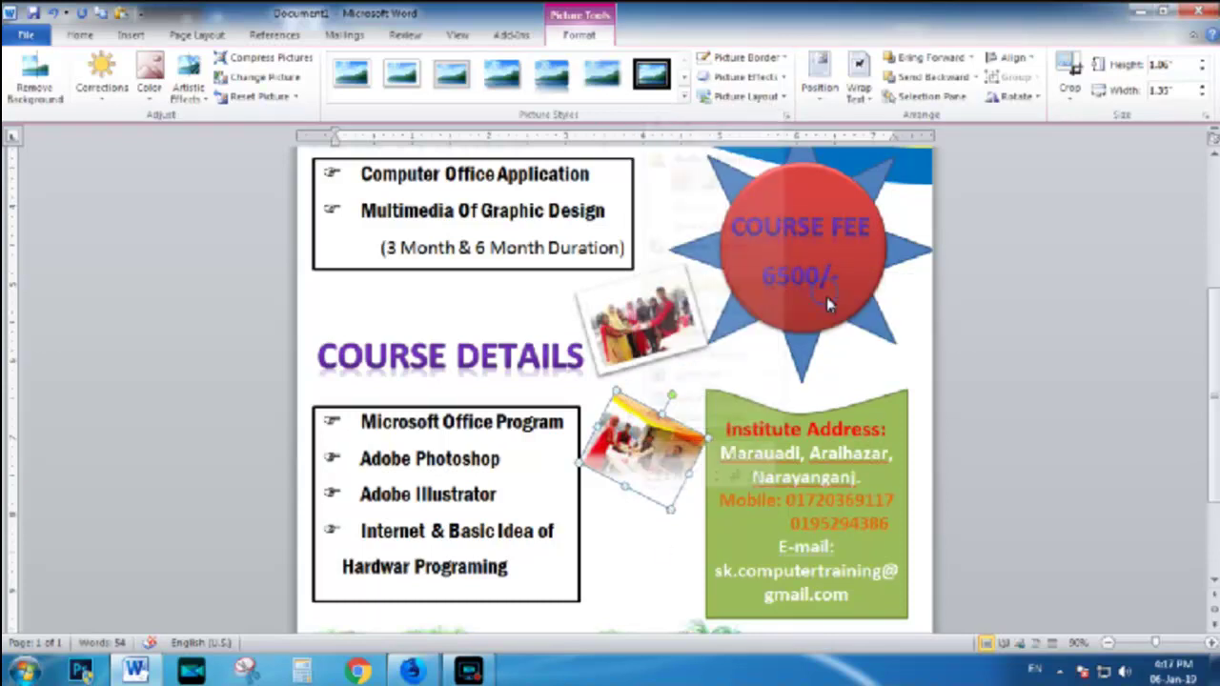
- Send the background shape to the back and set the tilted photo to Behind Text
{"action": "left_click", "coordinate": [656, 549]}
{"action": "right_click", "coordinate": [656, 549]}
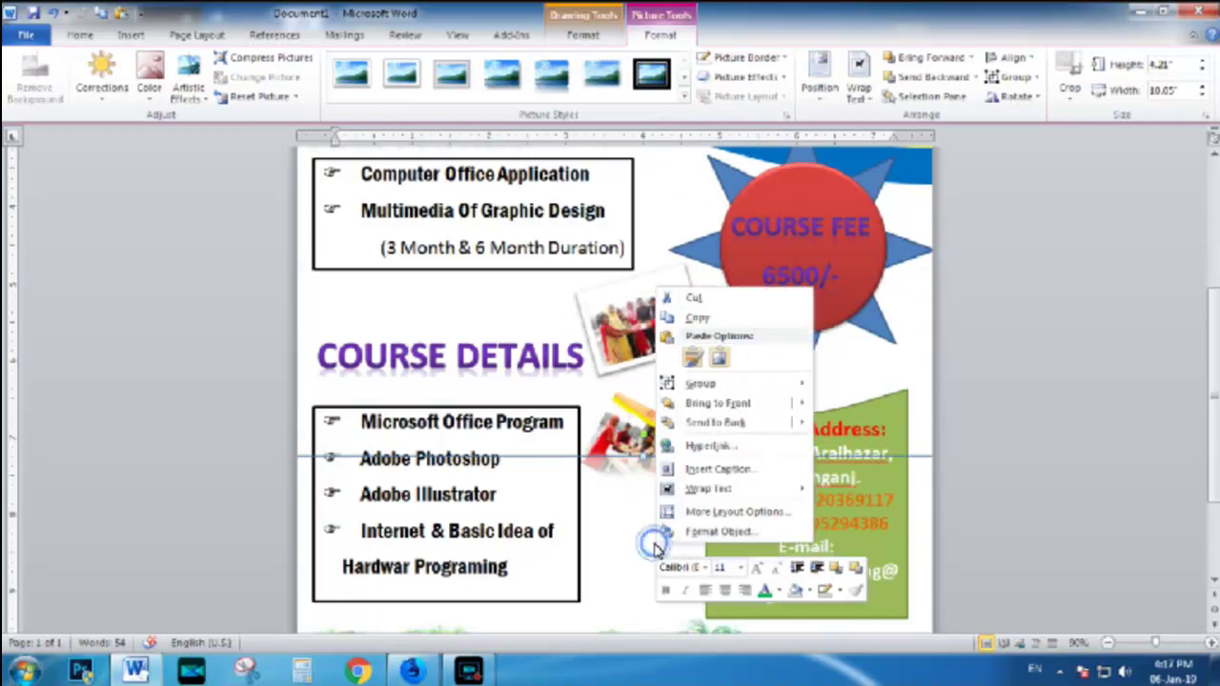
{"action": "mouse_move", "coordinate": [722, 429]}
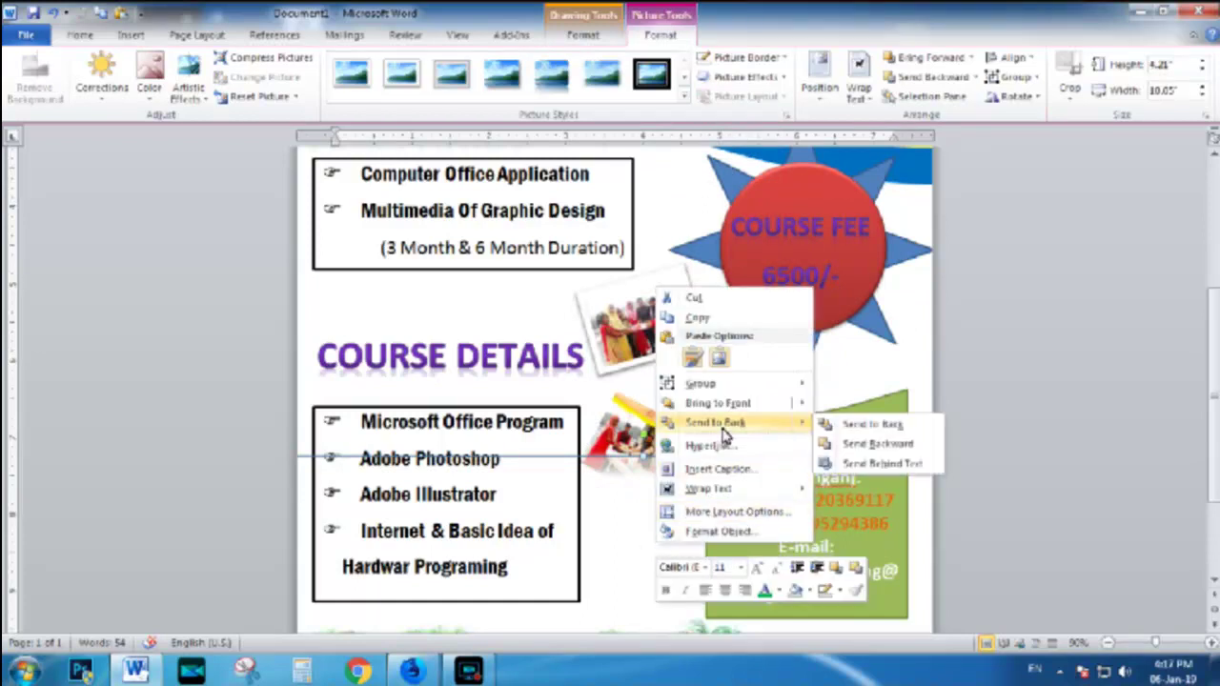
{"action": "left_click", "coordinate": [858, 425]}
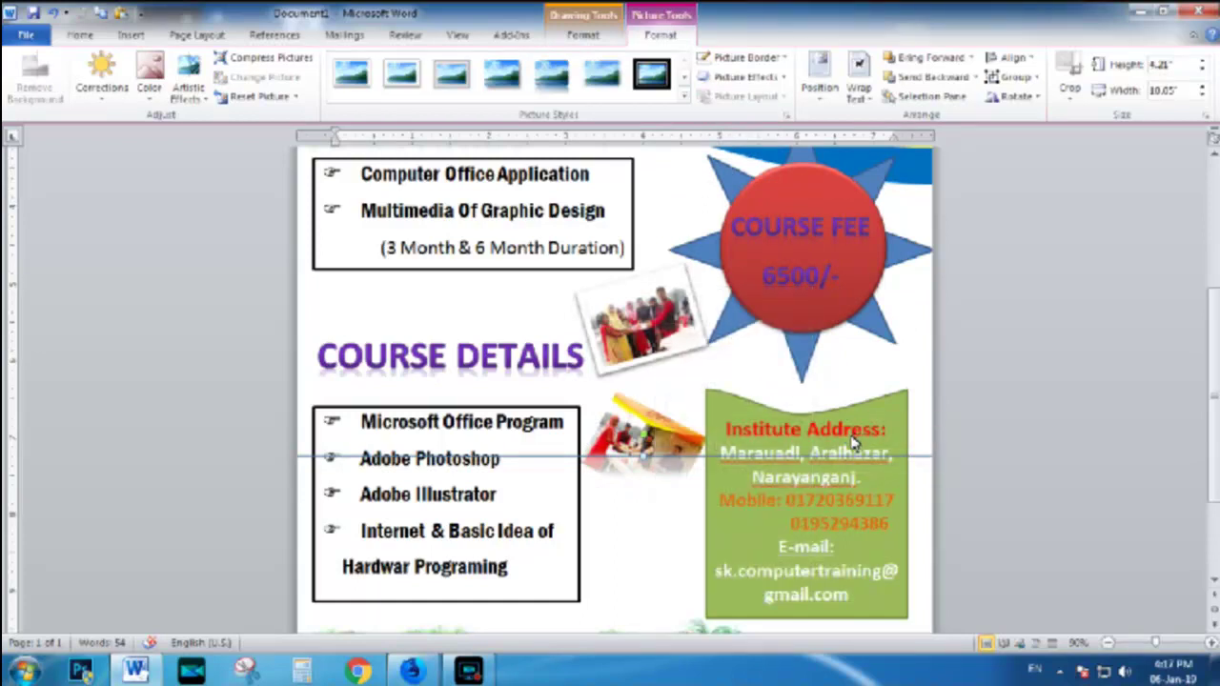
{"action": "right_click", "coordinate": [630, 500]}
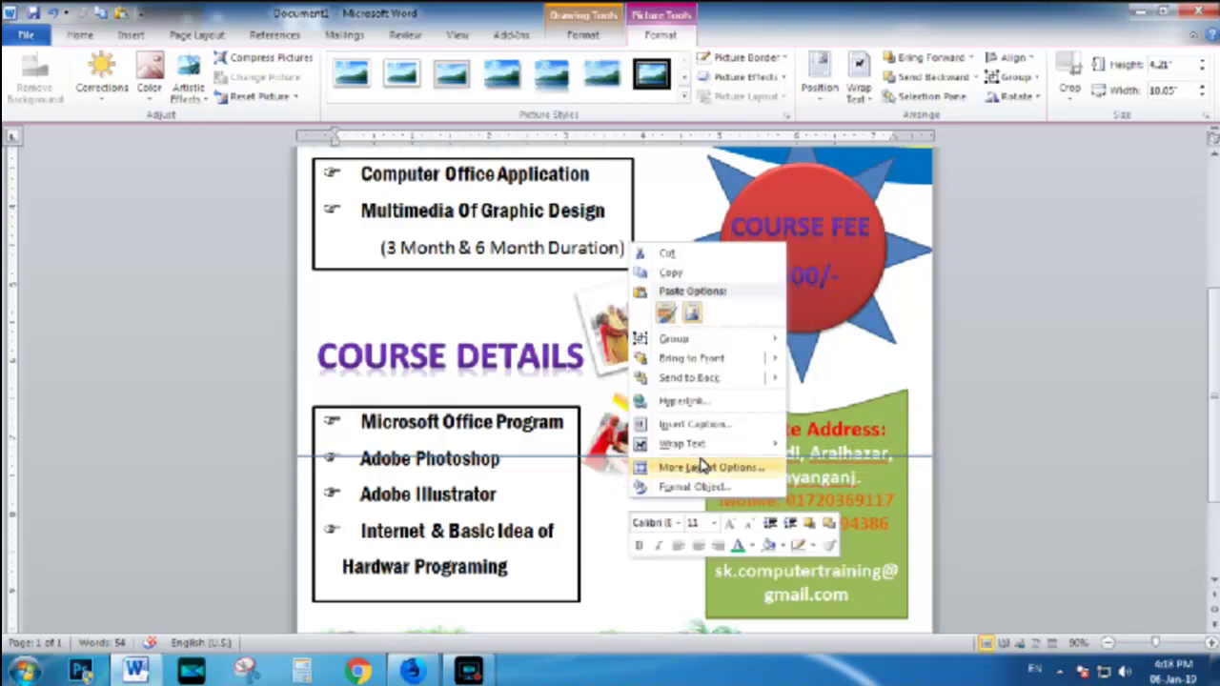
{"action": "mouse_move", "coordinate": [708, 454]}
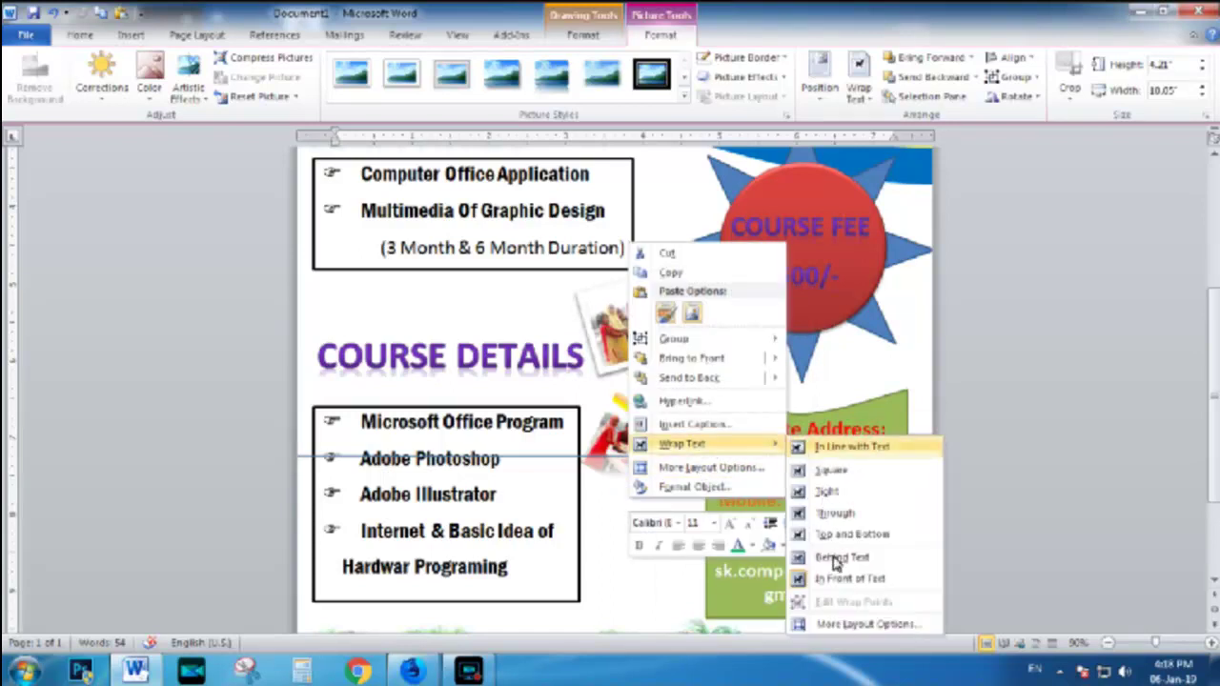
{"action": "left_click", "coordinate": [836, 561]}
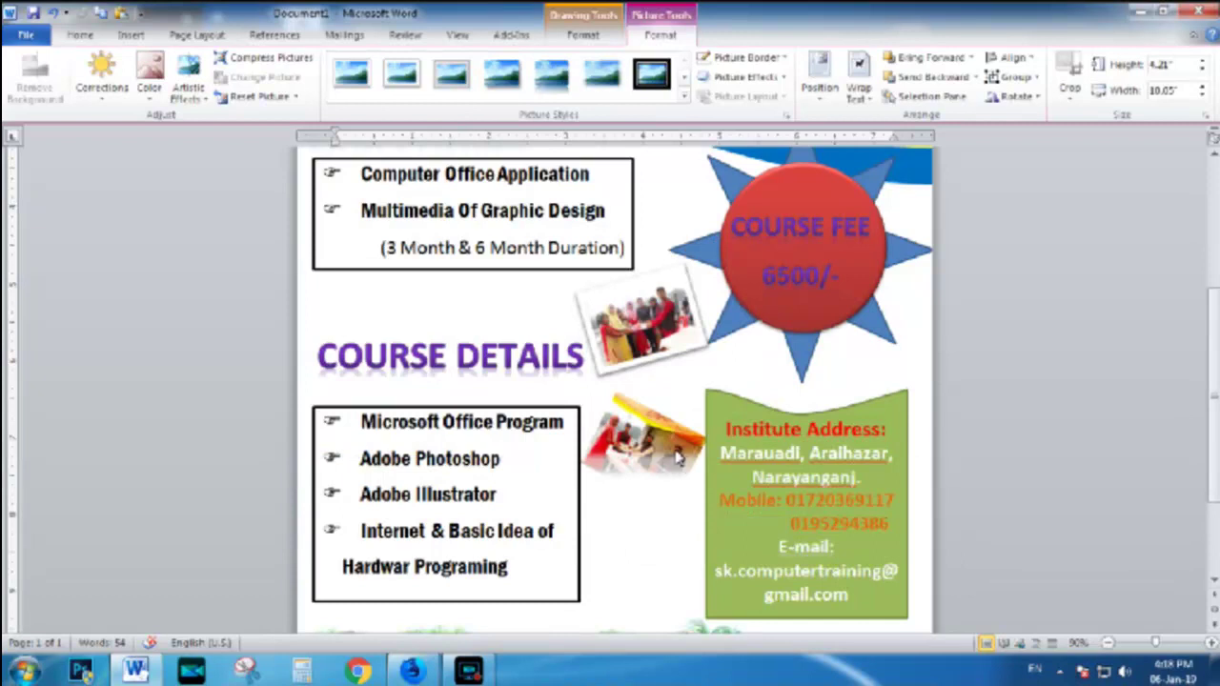
{"action": "scroll", "coordinate": [679, 457], "scroll_direction": "down", "scroll_amount": 3}
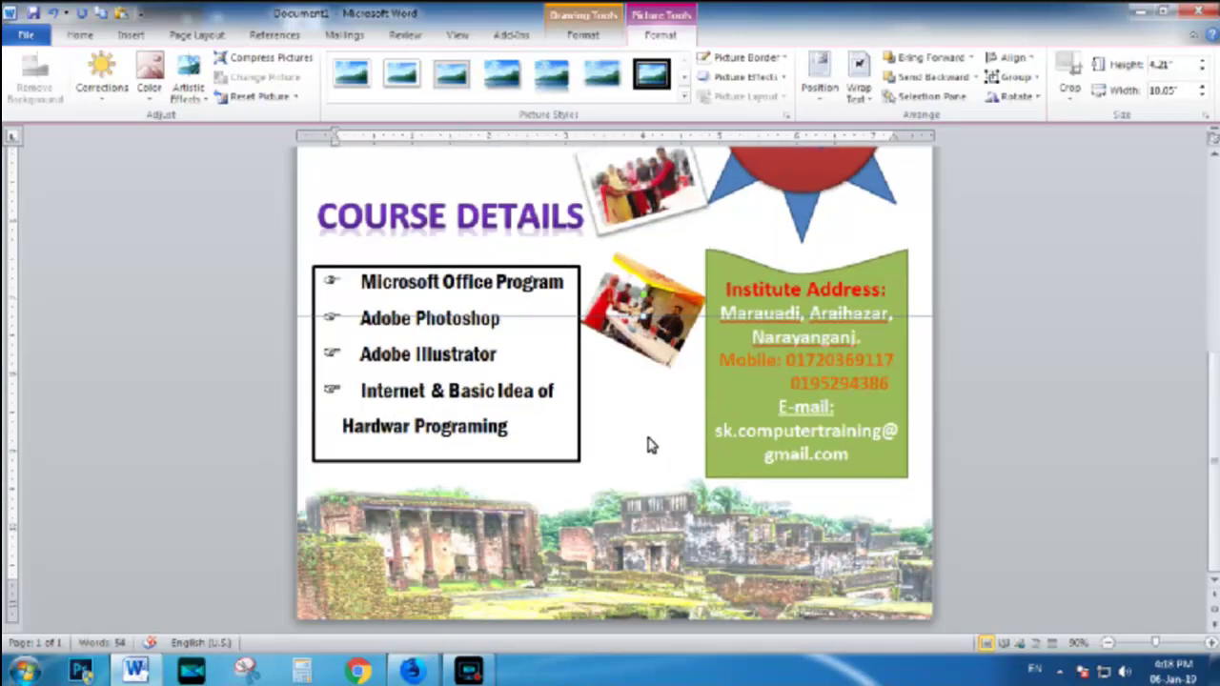
- Apply the first Picture Style white frame to the classroom photo and nudge it slightly up
{"action": "left_click", "coordinate": [637, 299]}
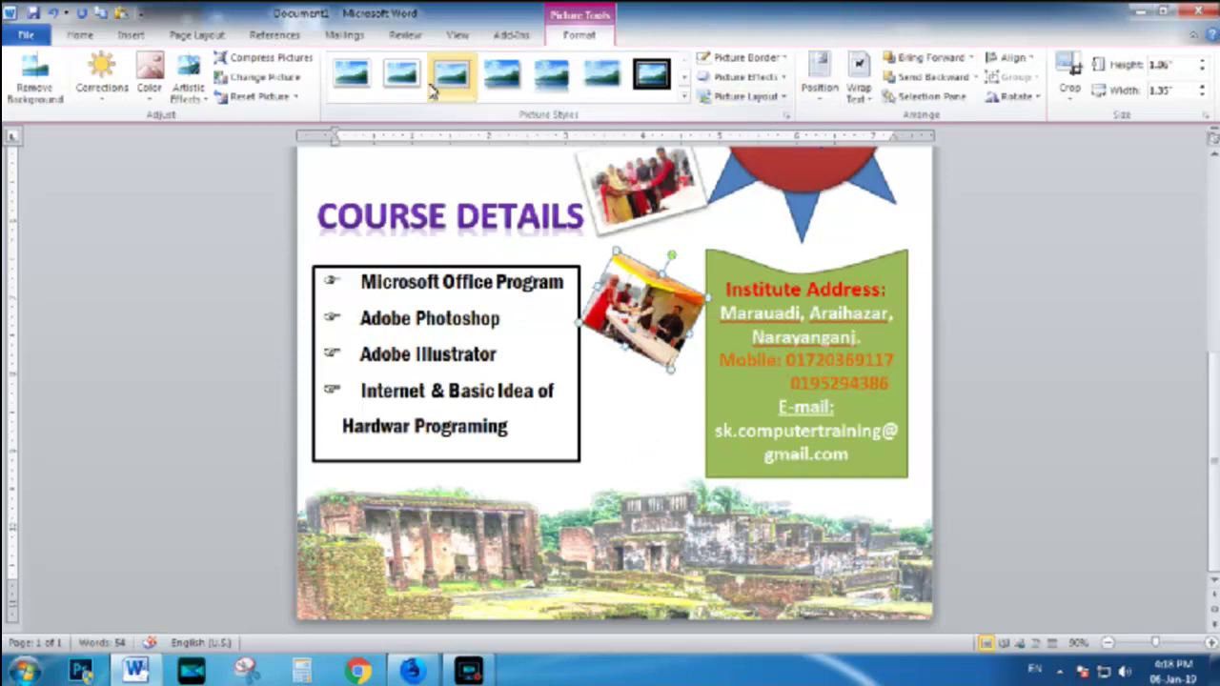
{"action": "left_click", "coordinate": [362, 88]}
{"action": "left_click_drag", "start_coordinate": [637, 310], "coordinate": [640, 299]}
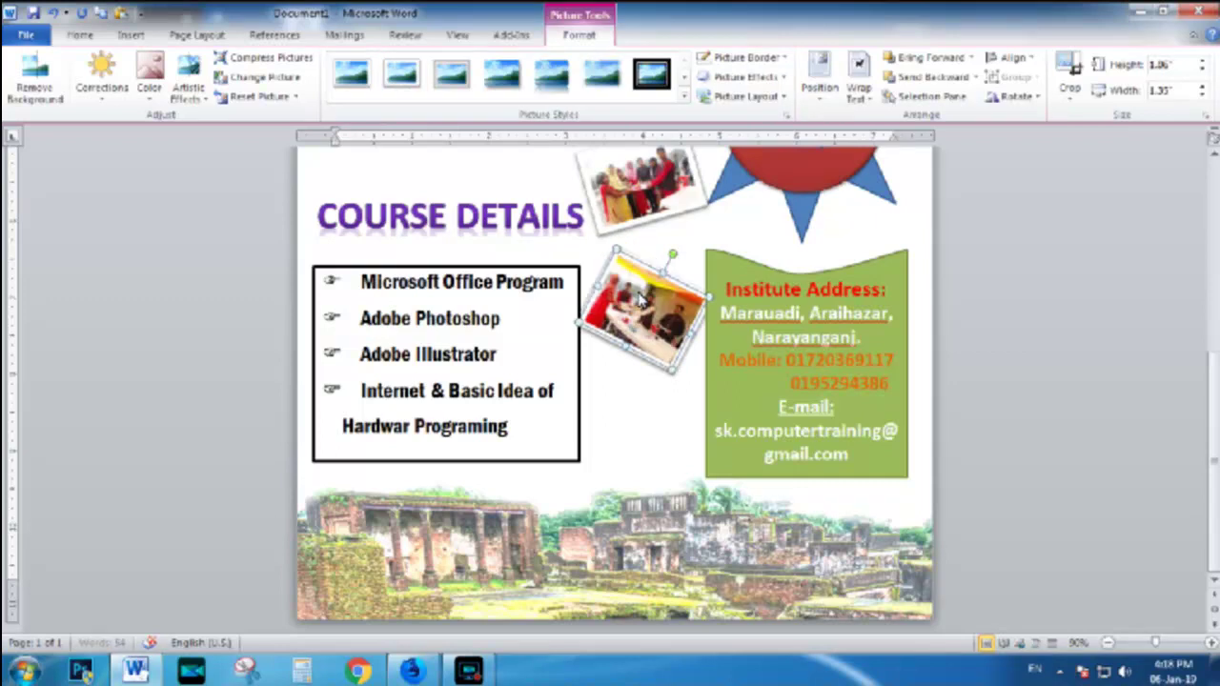
{"action": "scroll", "coordinate": [923, 243], "scroll_direction": "up", "scroll_amount": 8}
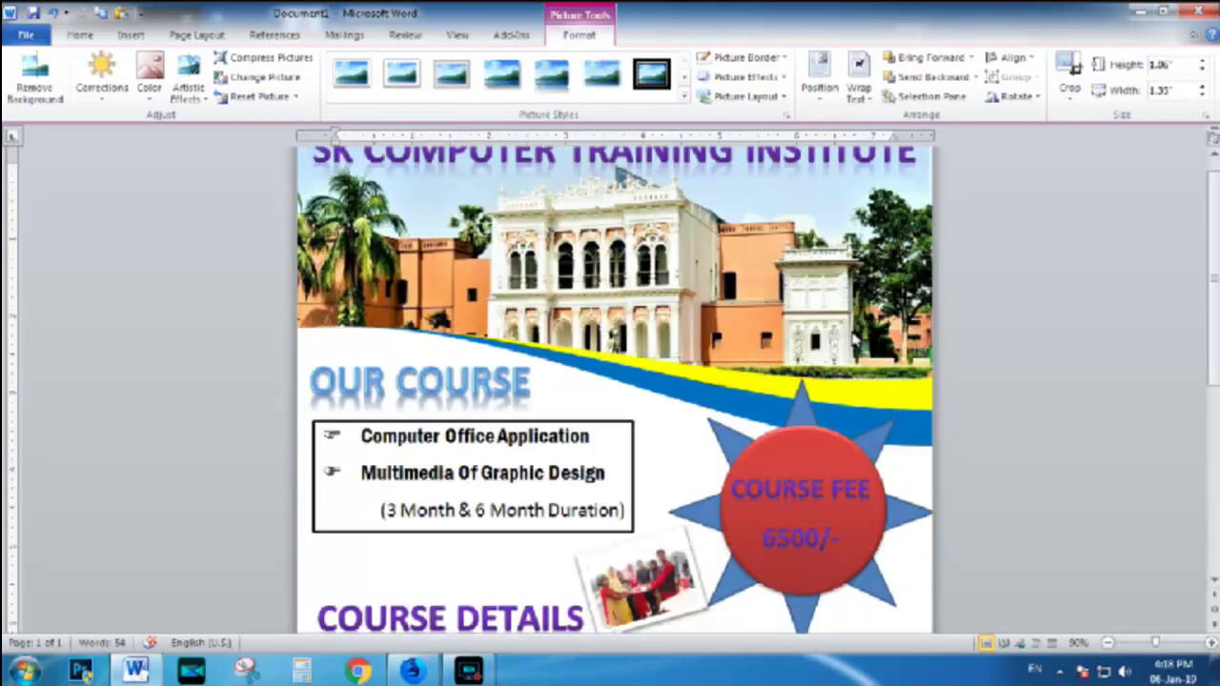
{"action": "left_click", "coordinate": [853, 340]}
{"action": "scroll", "coordinate": [853, 341], "scroll_direction": "down", "scroll_amount": 4}
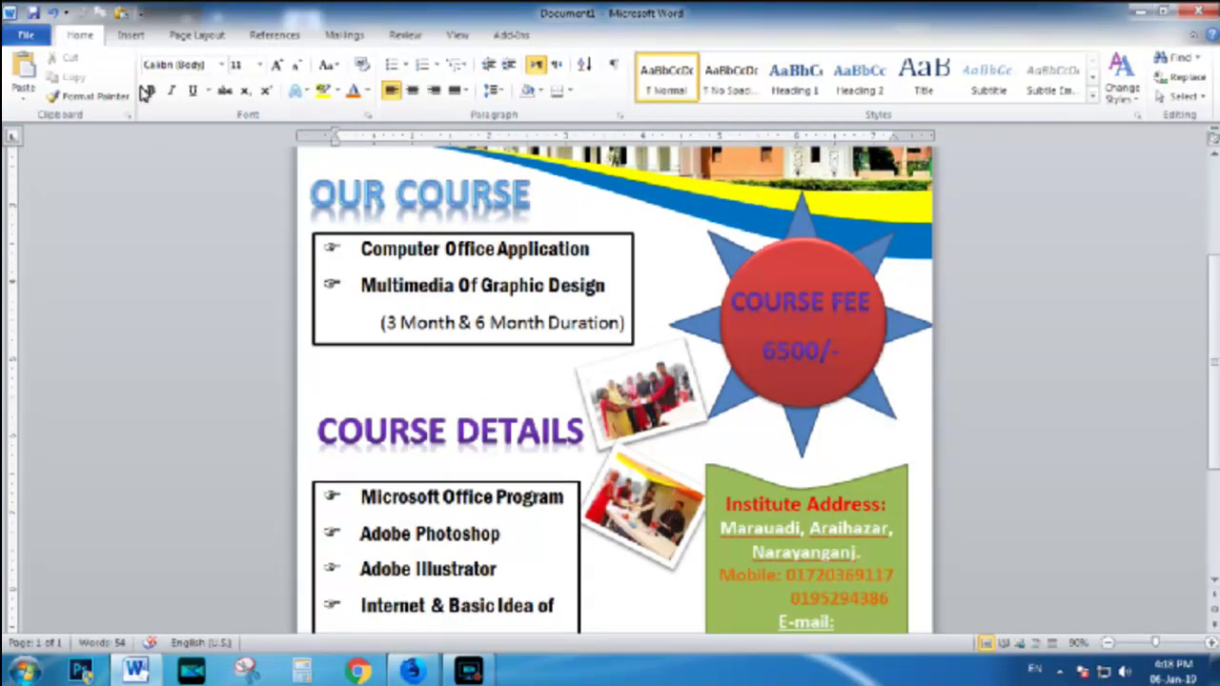
{"action": "scroll", "coordinate": [143, 48], "scroll_direction": "down", "scroll_amount": 2}
{"action": "scroll", "coordinate": [143, 48], "scroll_direction": "down", "scroll_amount": 2}
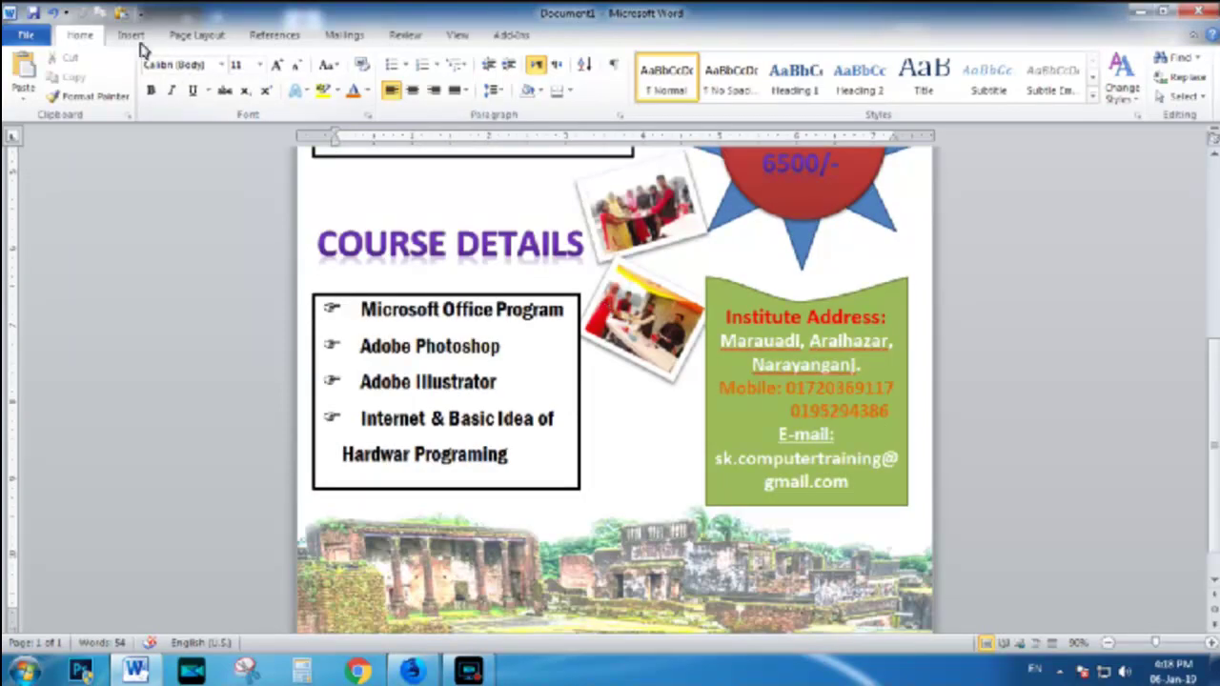
- Insert a group photo from the Final Exam folder and set its wrapping to Behind Text
{"action": "left_click", "coordinate": [132, 36]}
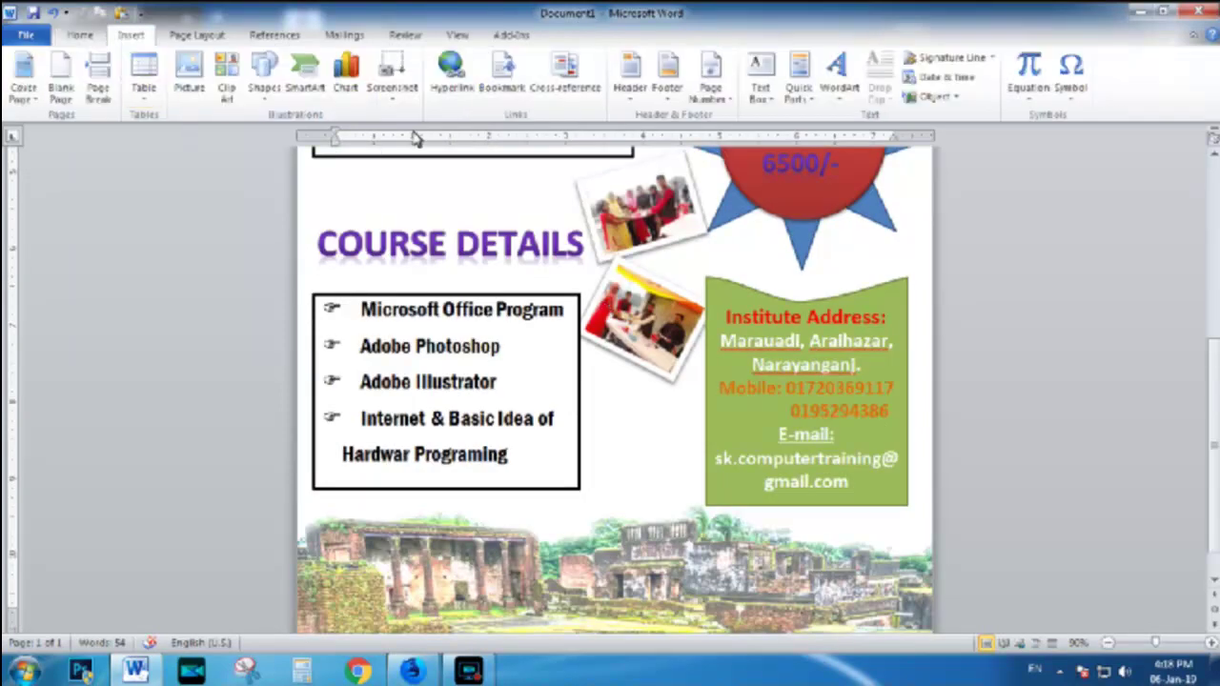
{"action": "left_click", "coordinate": [188, 76]}
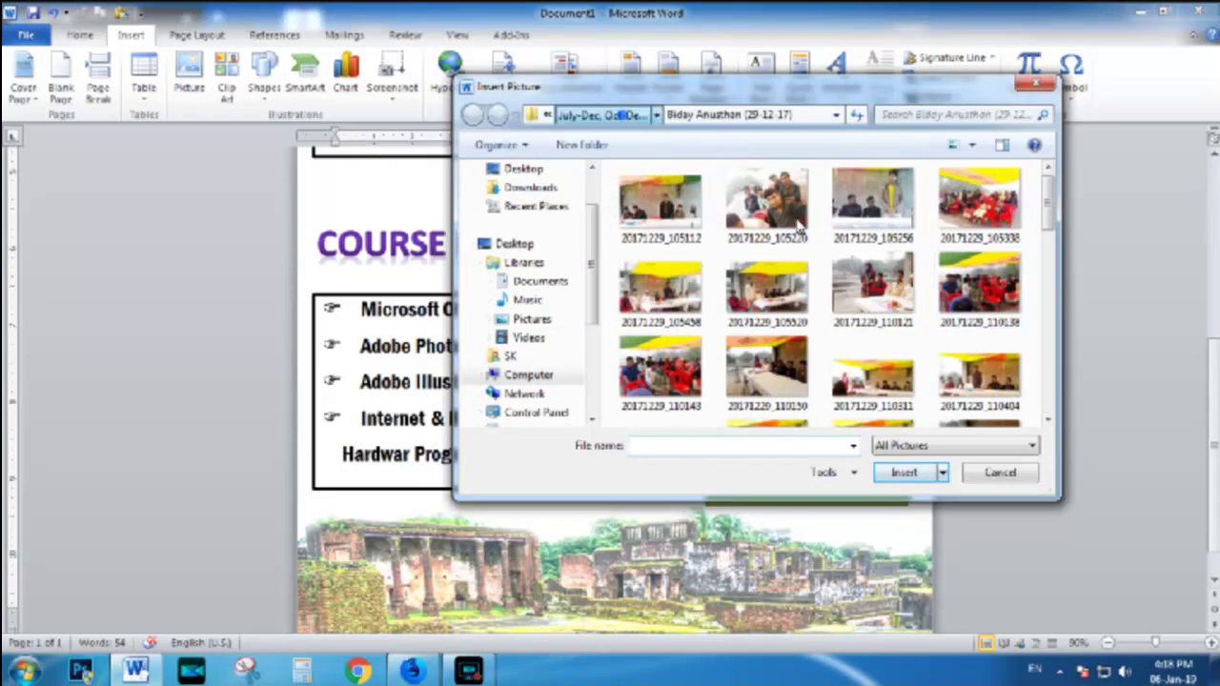
{"action": "left_click", "coordinate": [619, 114]}
{"action": "left_click", "coordinate": [634, 218]}
{"action": "double_click", "coordinate": [634, 218]}
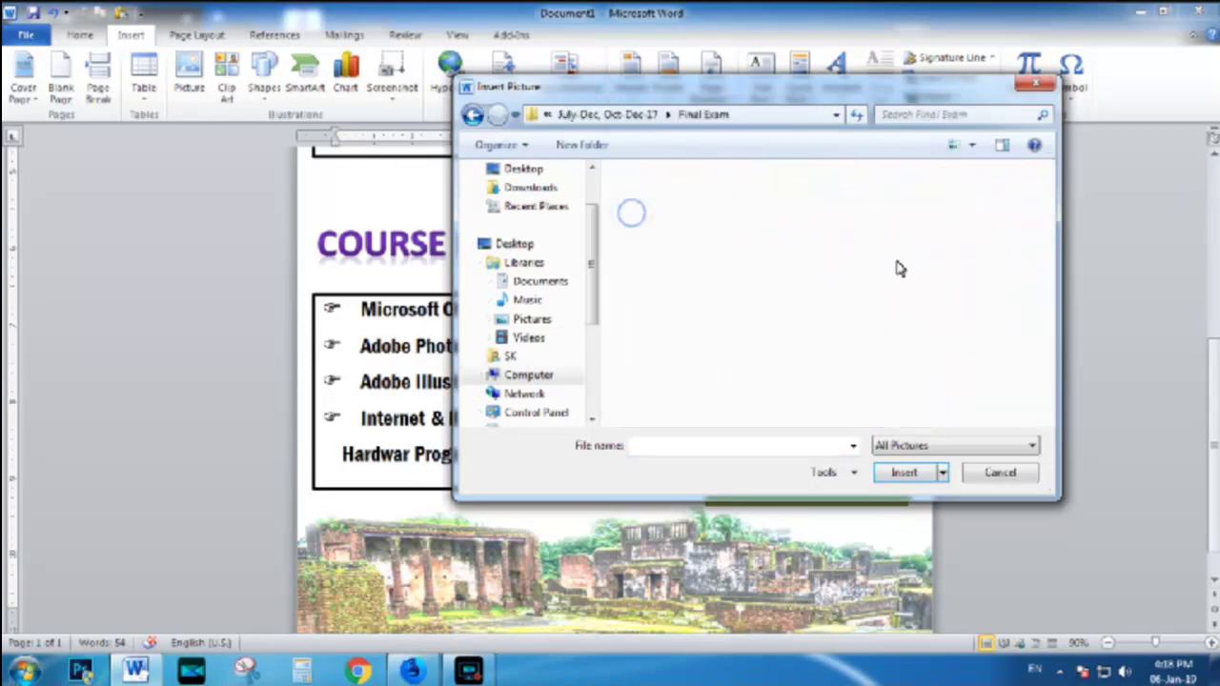
{"action": "left_click", "coordinate": [791, 303]}
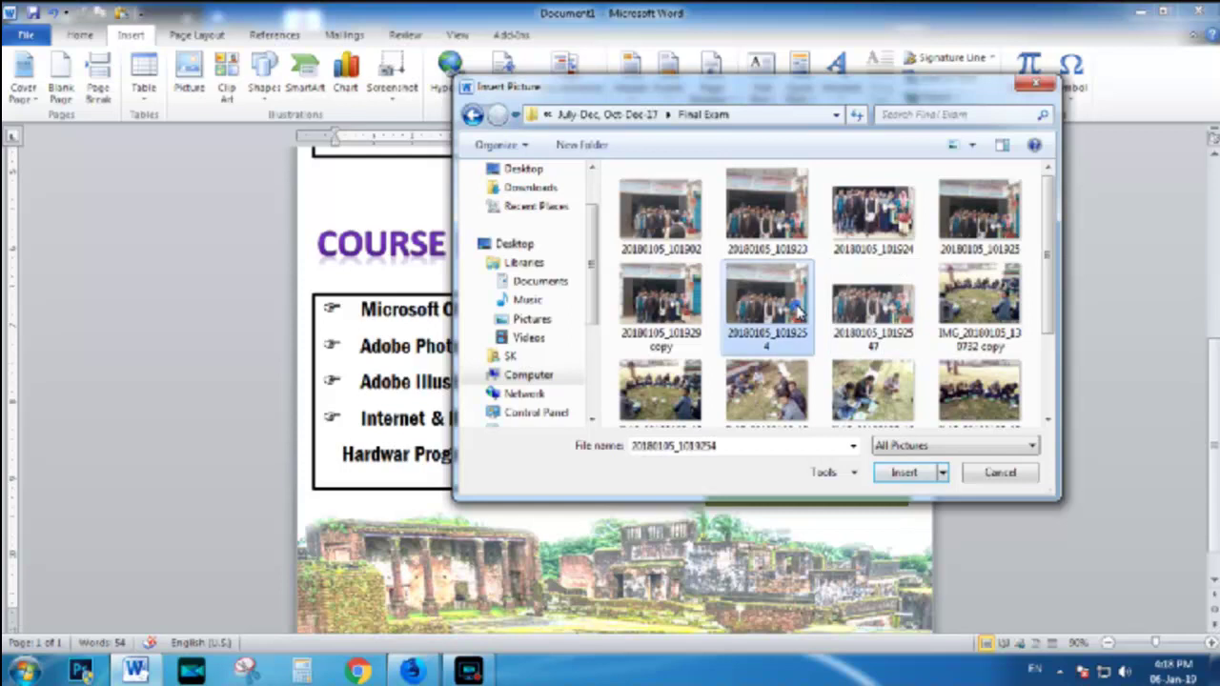
{"action": "left_click", "coordinate": [882, 472]}
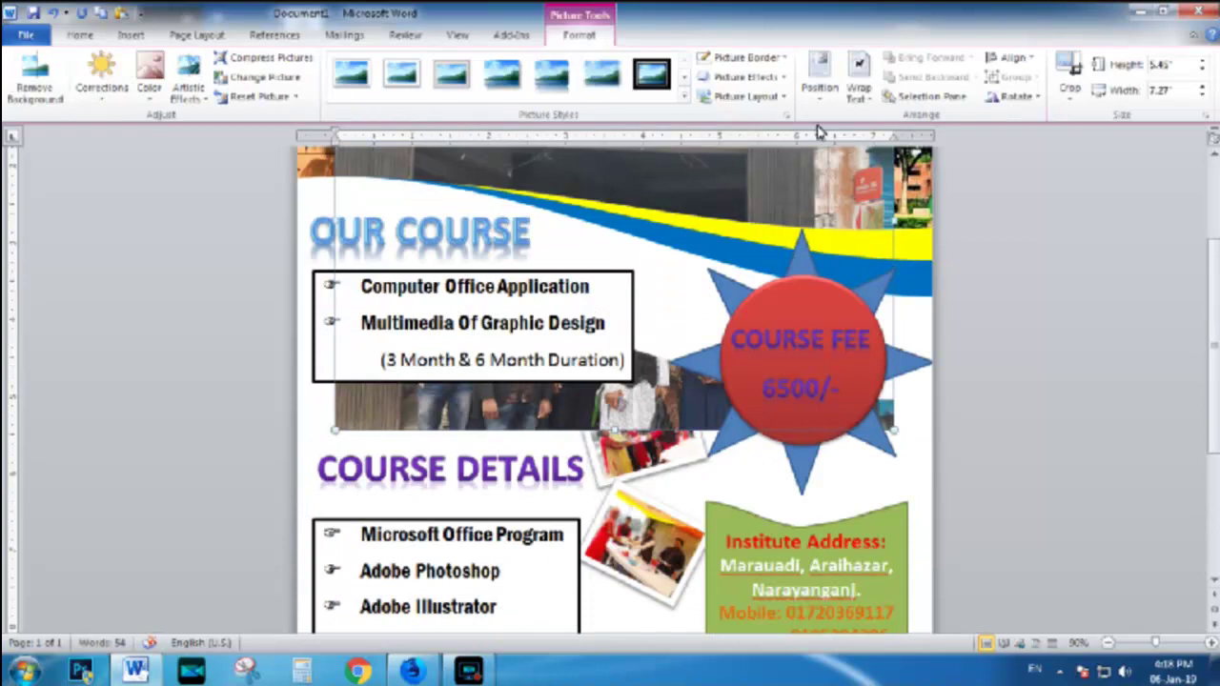
{"action": "scroll", "coordinate": [858, 134], "scroll_direction": "up", "scroll_amount": 4}
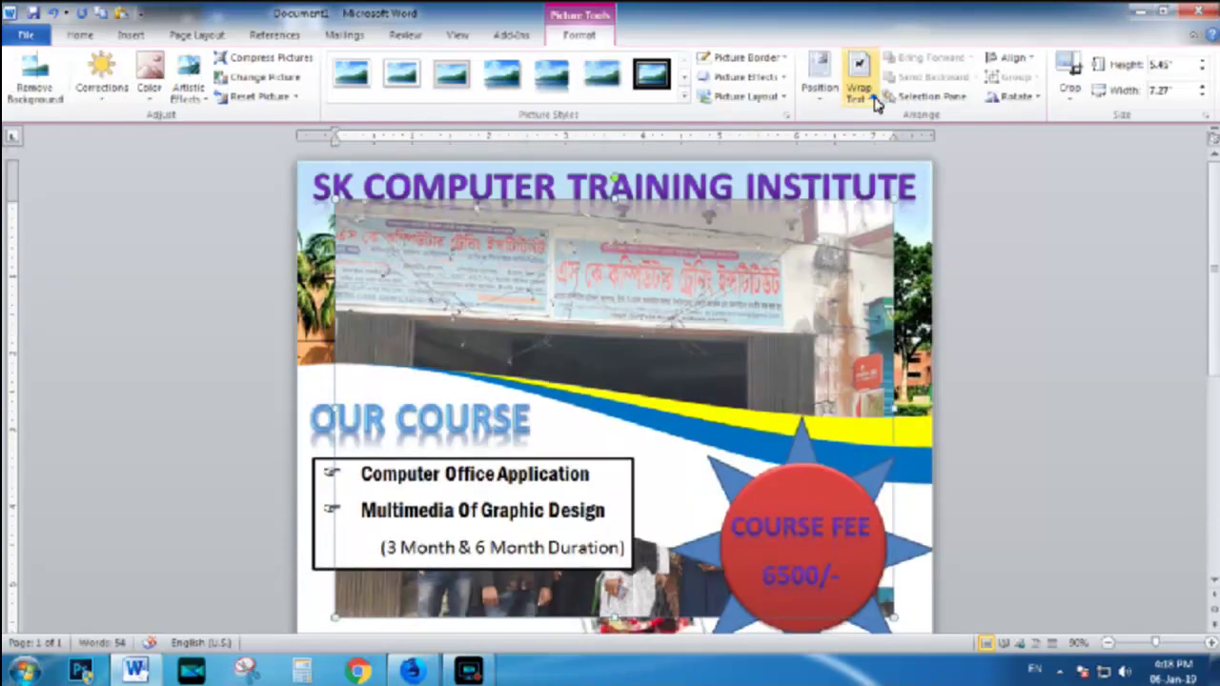
{"action": "left_click", "coordinate": [858, 84]}
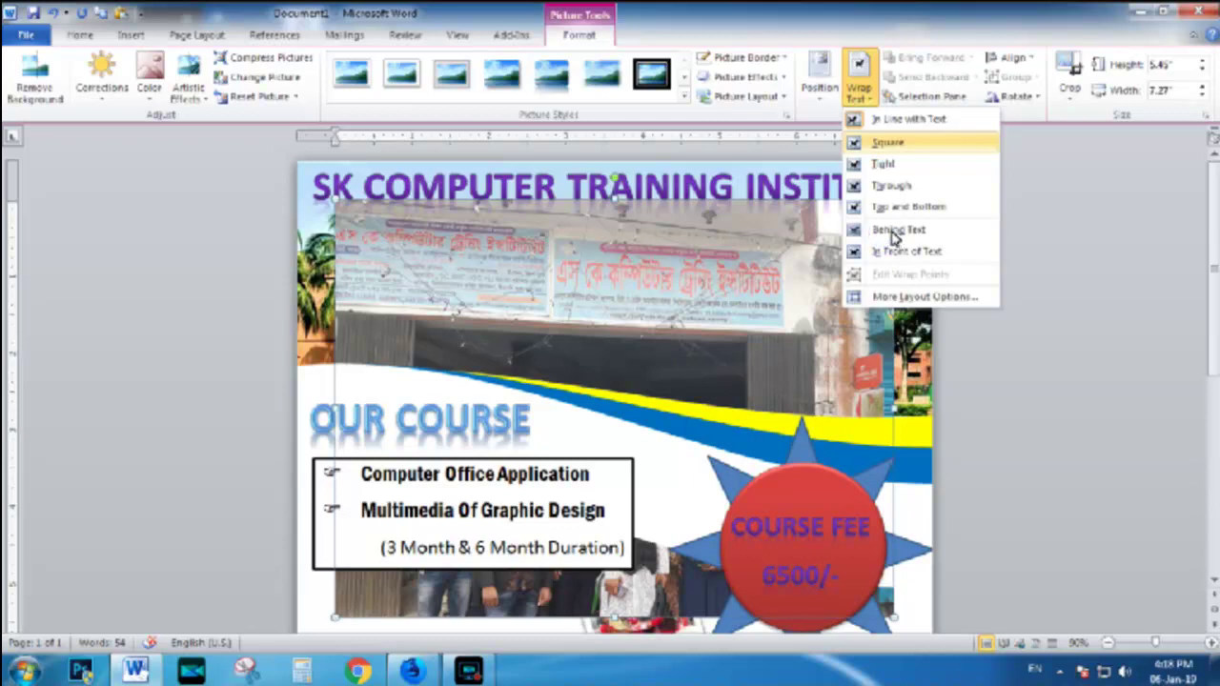
{"action": "left_click", "coordinate": [894, 233]}
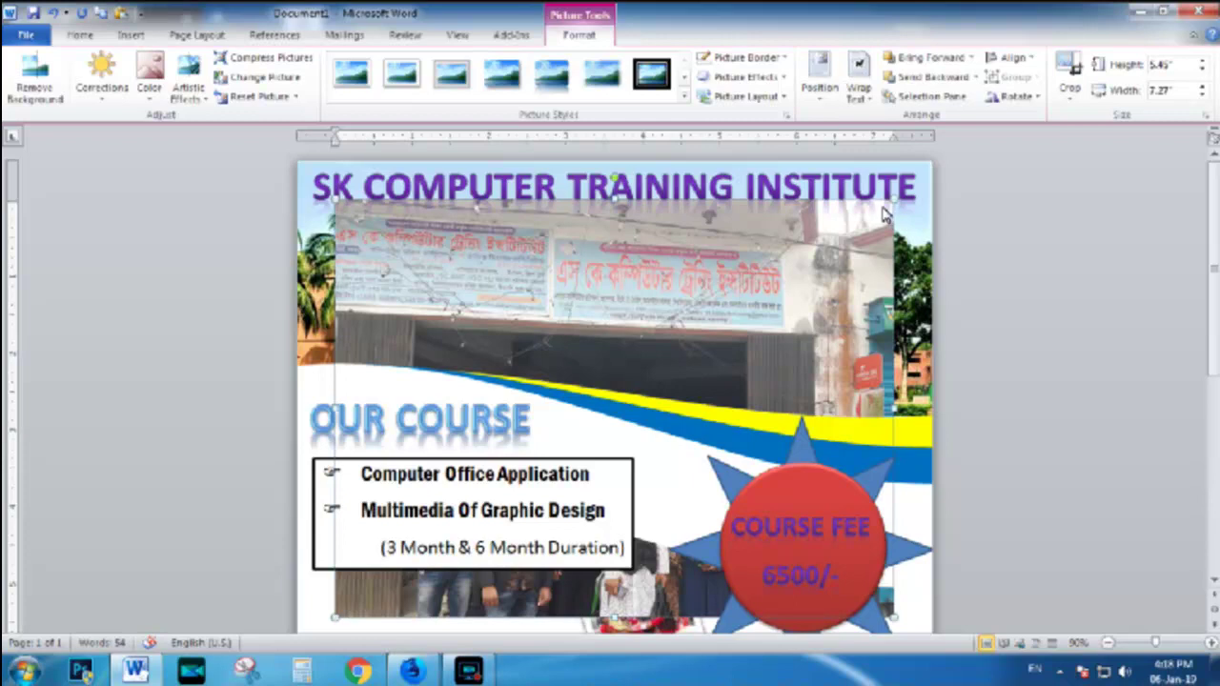
- Shrink the group photo to a thumbnail, move it beside the course list, and tilt it
{"action": "left_click_drag", "start_coordinate": [895, 210], "coordinate": [432, 545]}
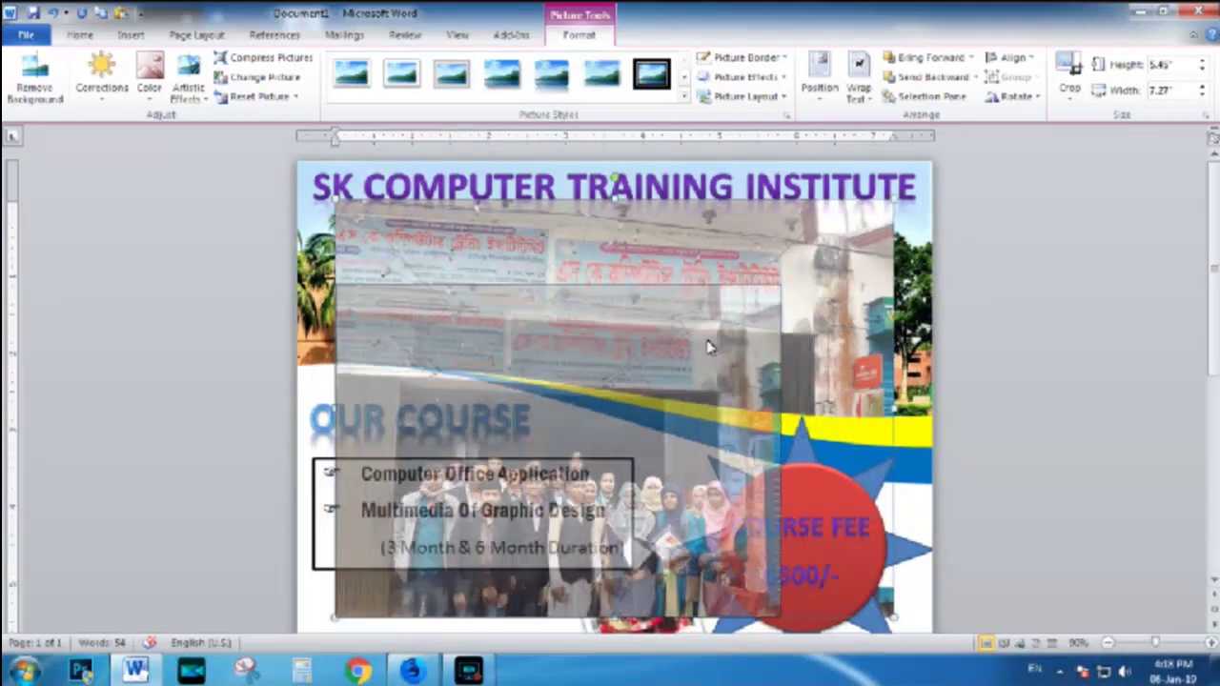
{"action": "left_click_drag", "start_coordinate": [432, 545], "coordinate": [381, 583]}
{"action": "key", "text": "Escape"}
{"action": "scroll", "coordinate": [602, 486], "scroll_direction": "down", "scroll_amount": 3}
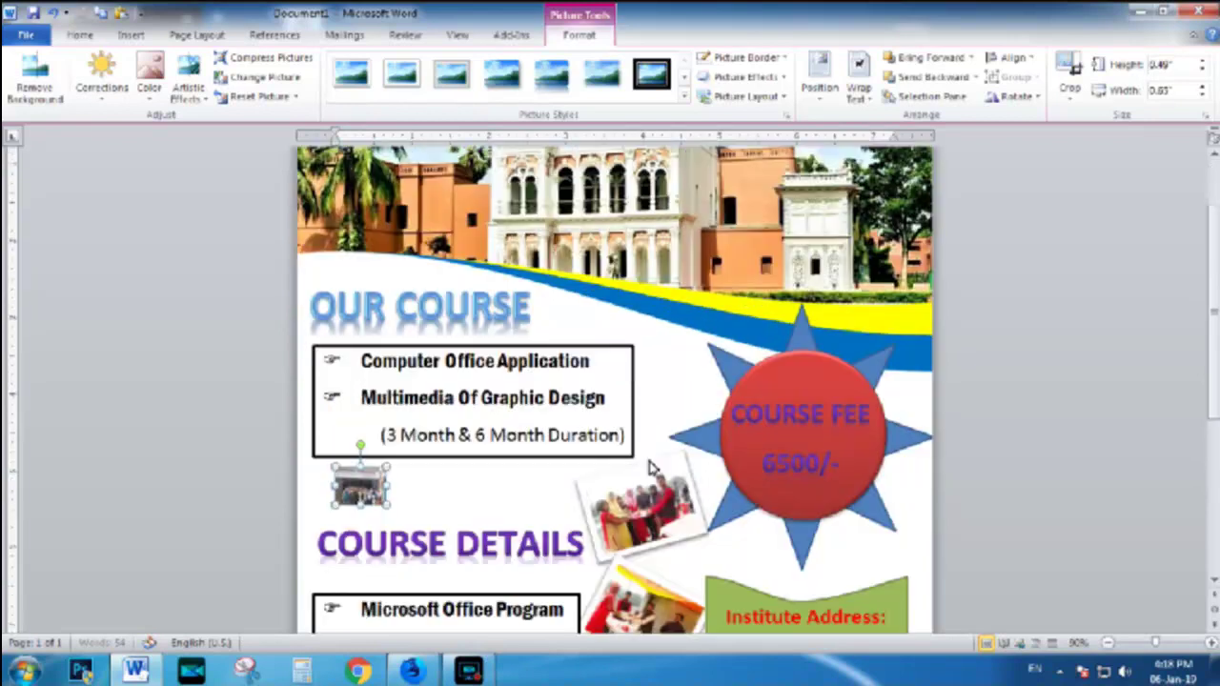
{"action": "scroll", "coordinate": [610, 467], "scroll_direction": "down", "scroll_amount": 5}
{"action": "mouse_move", "coordinate": [365, 269]}
{"action": "left_mouse_down"}
{"action": "mouse_move", "coordinate": [643, 550]}
{"action": "mouse_move", "coordinate": [708, 506]}
{"action": "mouse_move", "coordinate": [645, 527]}
{"action": "left_mouse_up"}
{"action": "left_click_drag", "start_coordinate": [638, 466], "coordinate": [603, 475]}
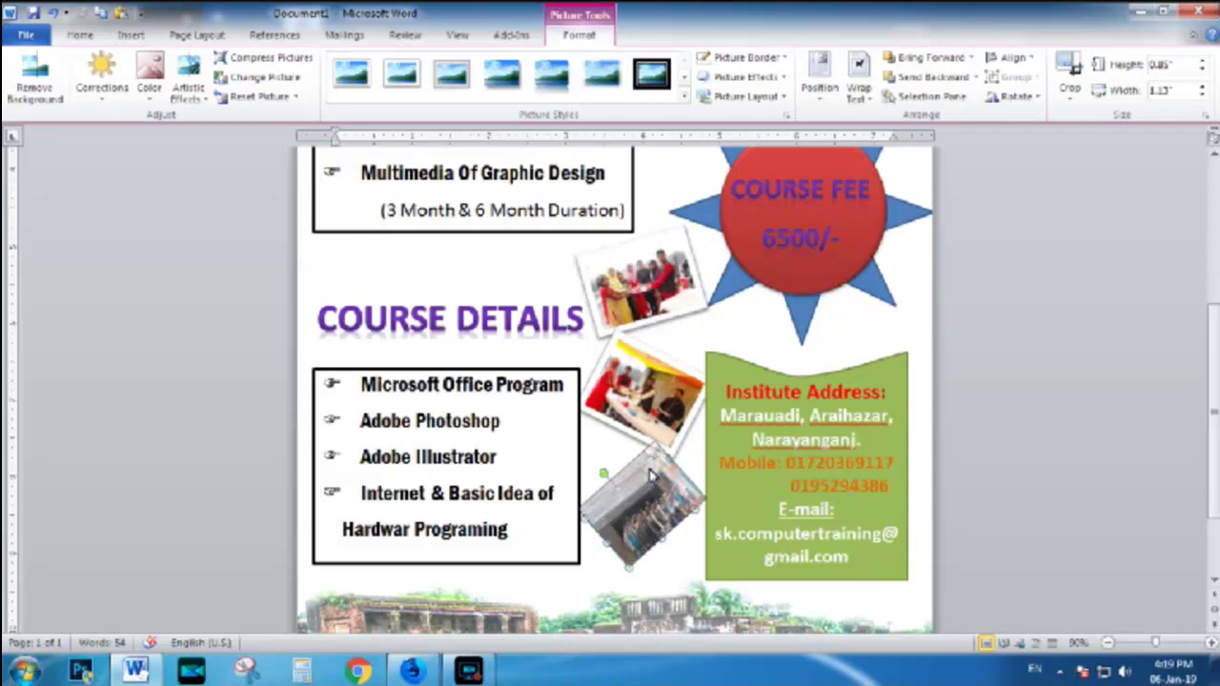
{"action": "left_click_drag", "start_coordinate": [652, 537], "coordinate": [638, 550]}
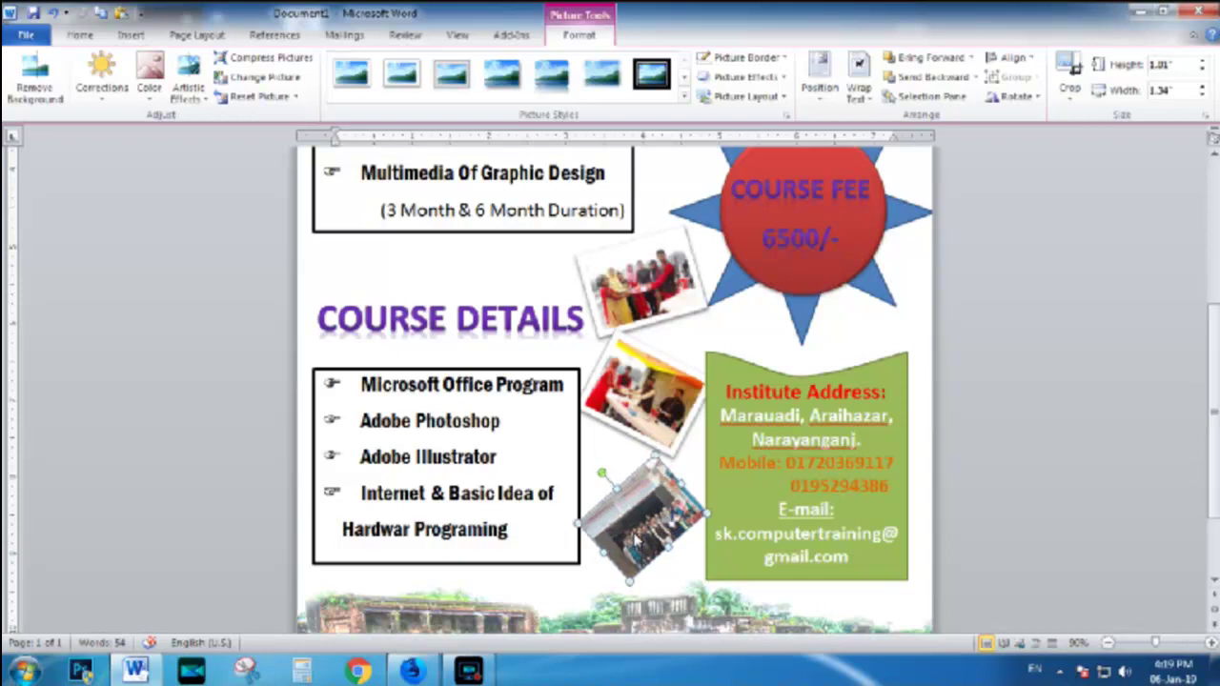
- Give the group photo the first Picture Style white frame and open the print preview
{"action": "left_click", "coordinate": [361, 87]}
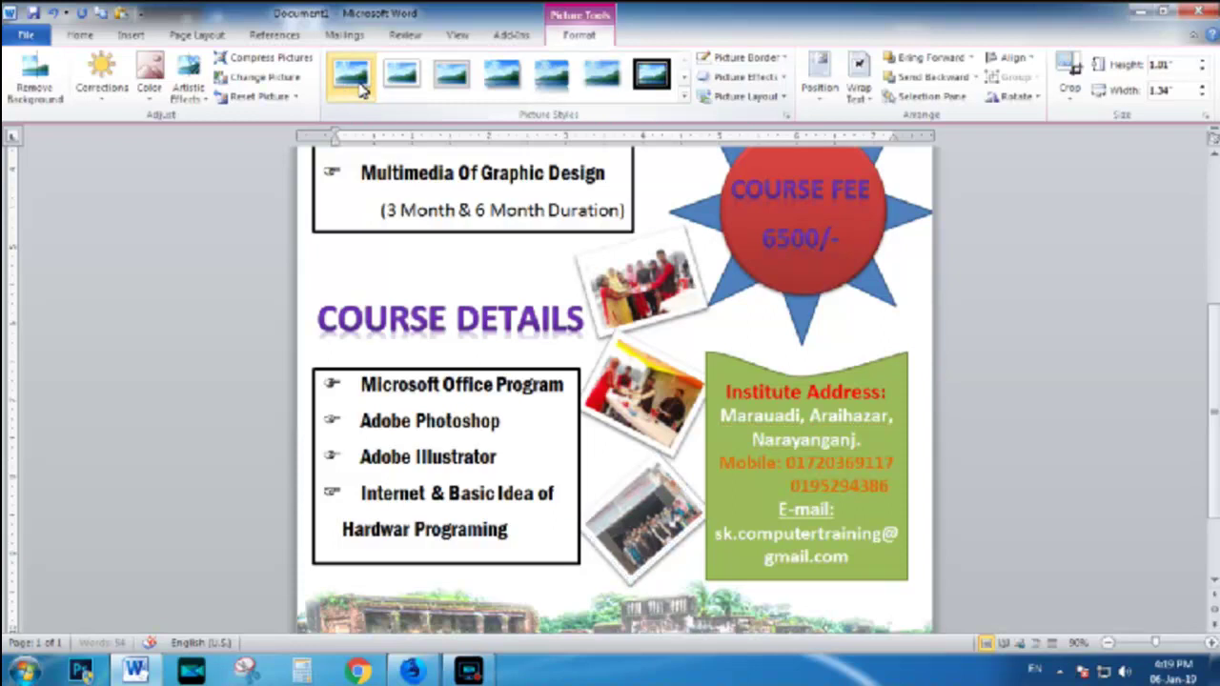
{"action": "left_click", "coordinate": [699, 367]}
{"action": "scroll", "coordinate": [691, 400], "scroll_direction": "up", "scroll_amount": 5}
{"action": "scroll", "coordinate": [684, 454], "scroll_direction": "down", "scroll_amount": 4}
{"action": "scroll", "coordinate": [684, 454], "scroll_direction": "down", "scroll_amount": 3}
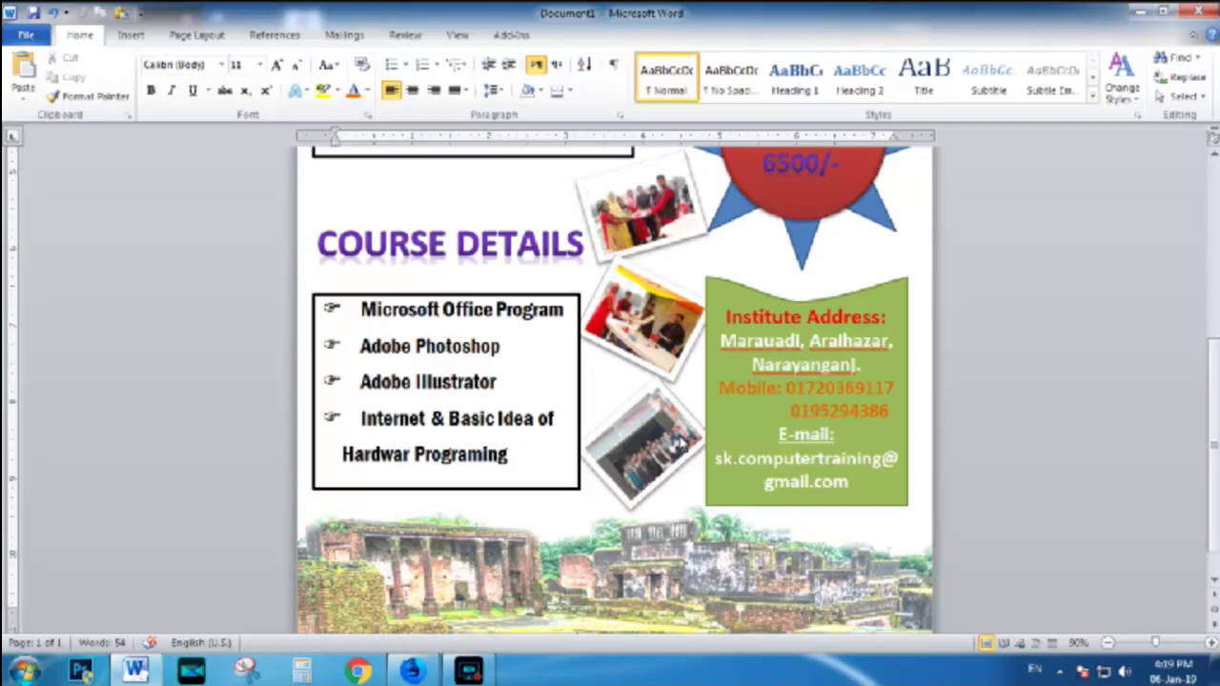
{"action": "key", "text": "ctrl+p"}
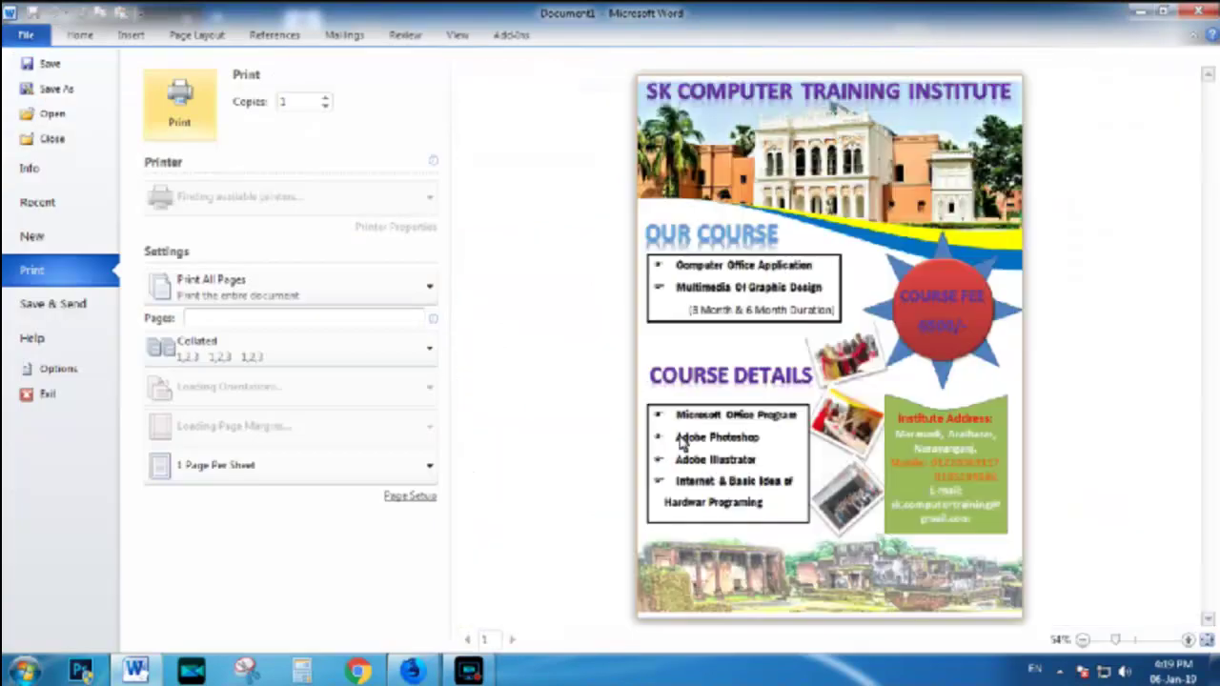